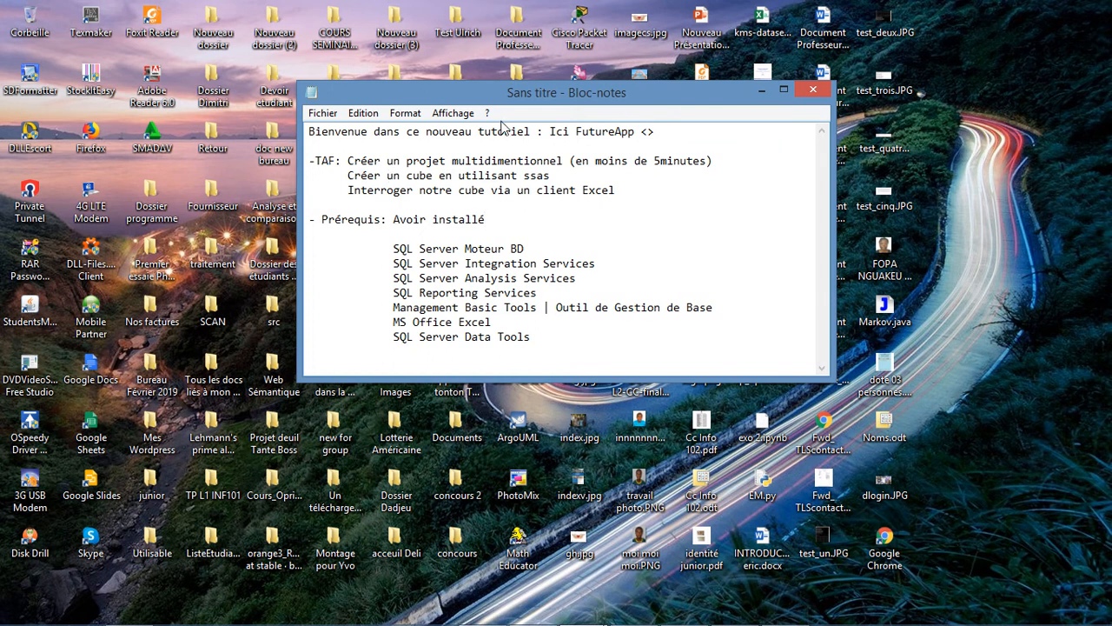
Add "SSDT" after "multidimentionnel" in the first task line of the notes
{"action": "left_click", "coordinate": [563, 161]}
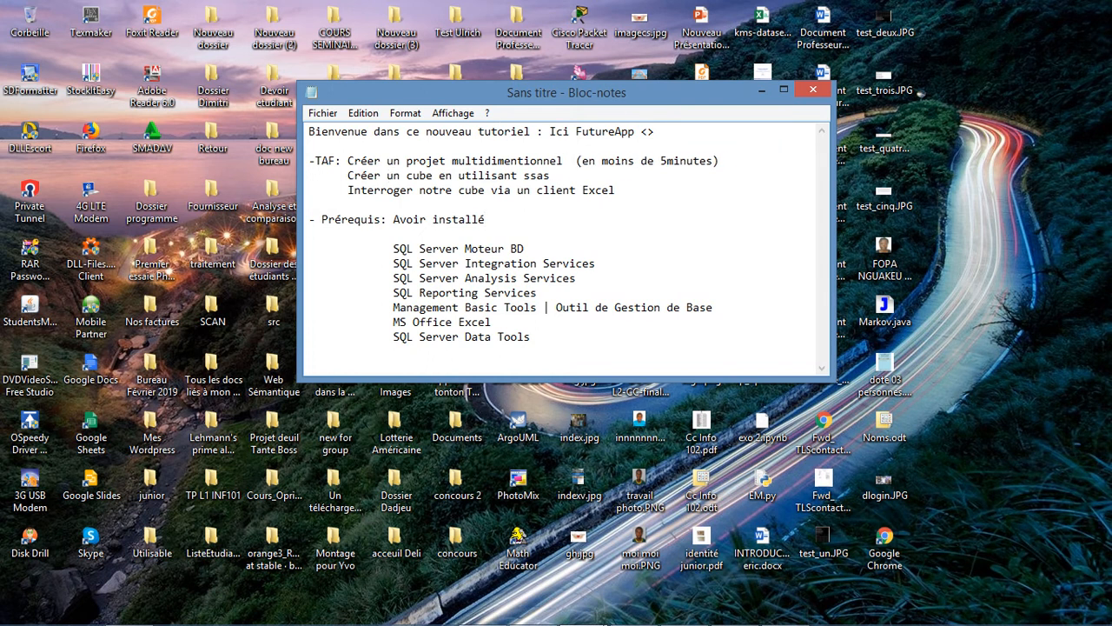
{"action": "type", "text": "SSDT"}
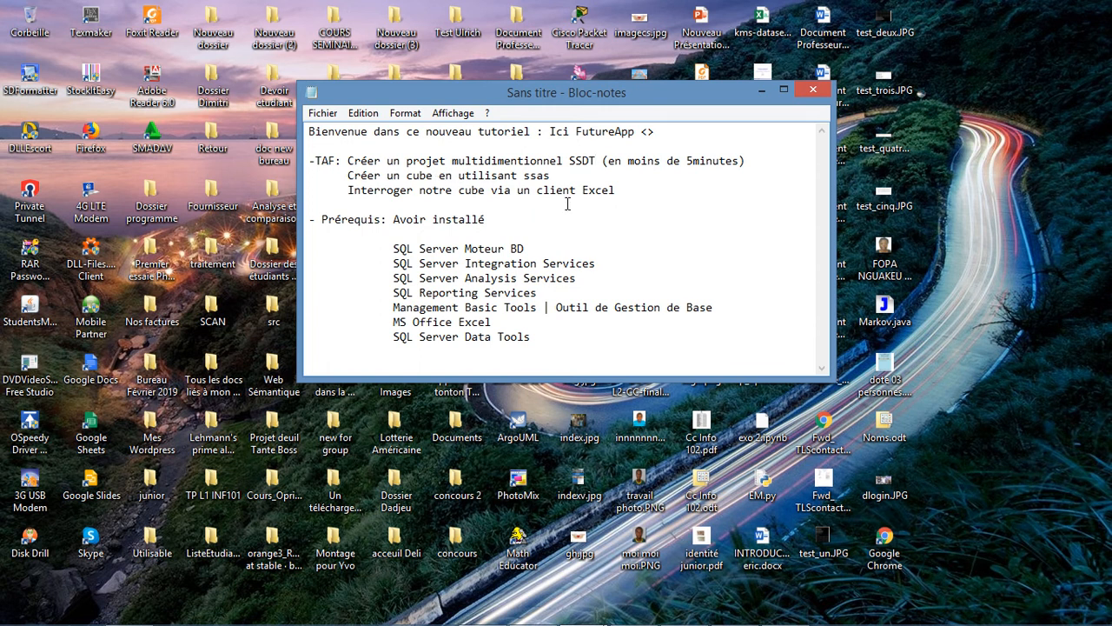
Review the tutorial tasks and the list of required SQL Server components and Excel in the notes
{"action": "left_click_drag", "start_coordinate": [537, 190], "coordinate": [623, 191]}
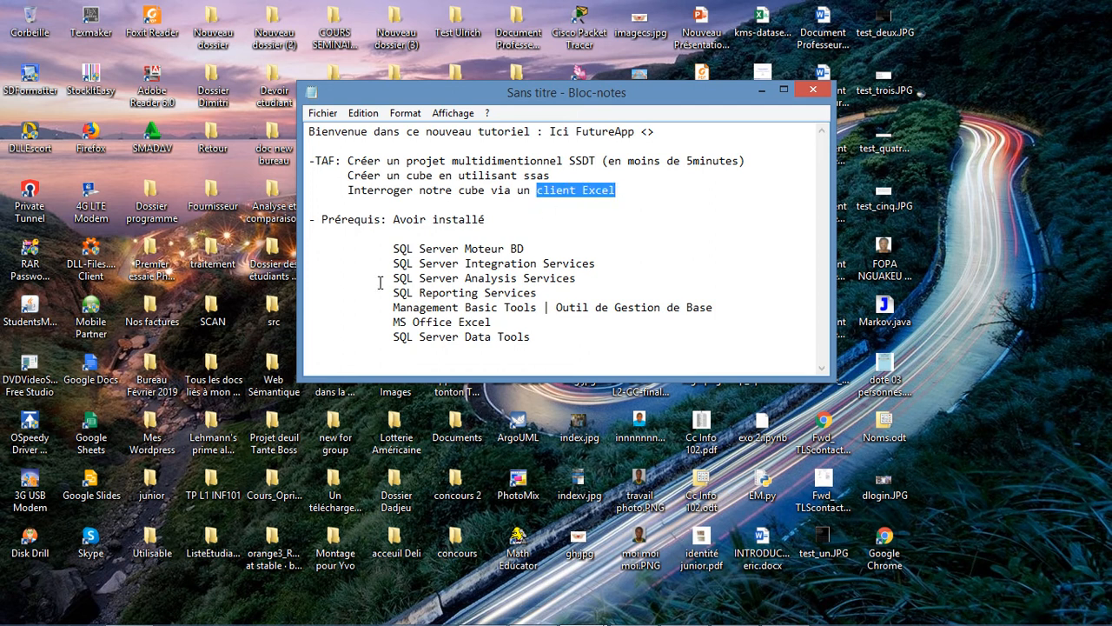
{"action": "left_click_drag", "start_coordinate": [348, 161], "coordinate": [589, 191]}
{"action": "left_click", "coordinate": [589, 190]}
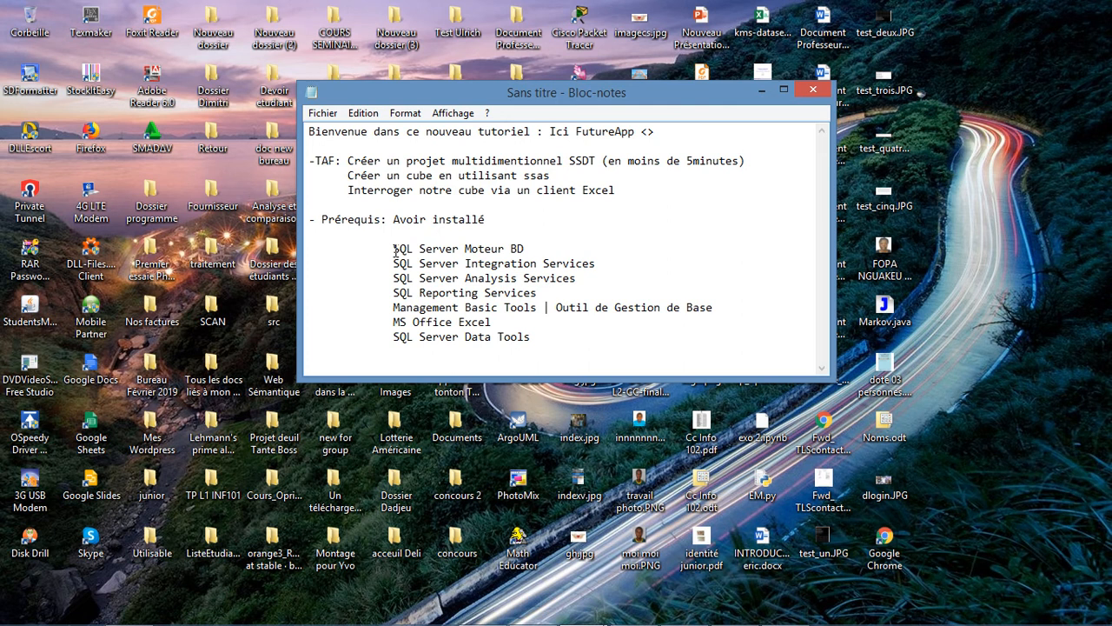
{"action": "left_click_drag", "start_coordinate": [393, 250], "coordinate": [527, 252]}
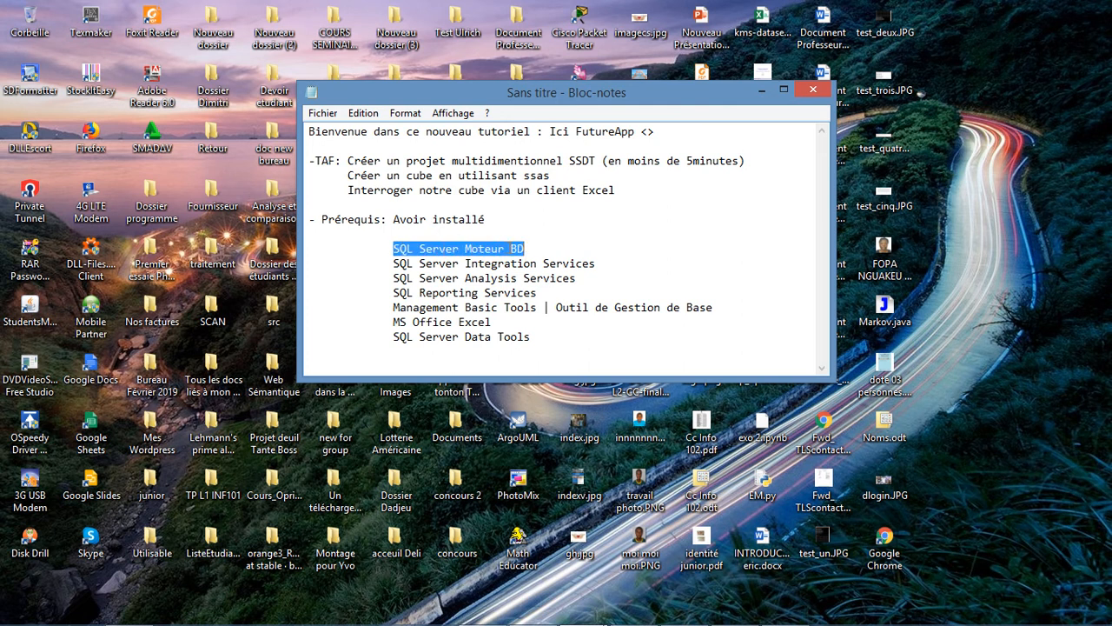
{"action": "left_click", "coordinate": [530, 250]}
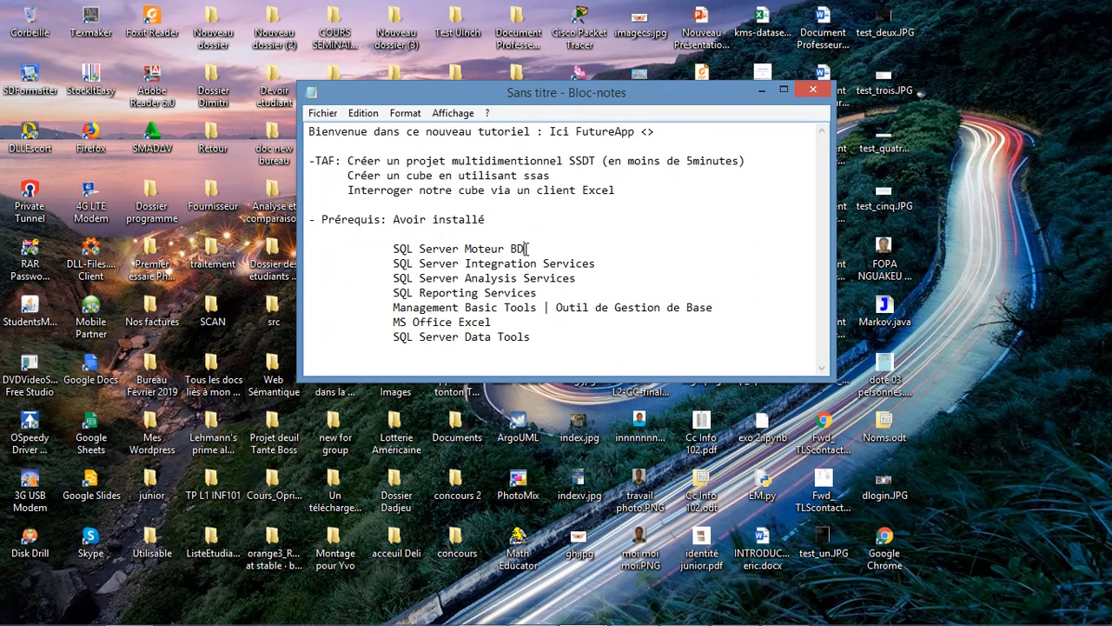
{"action": "left_click_drag", "start_coordinate": [528, 249], "coordinate": [394, 249]}
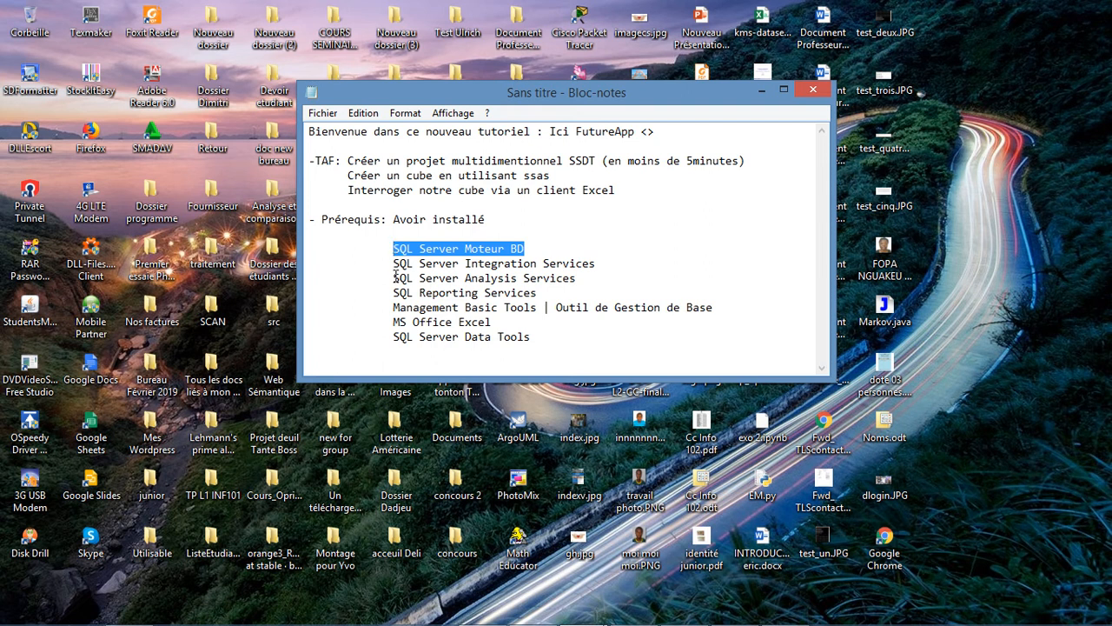
{"action": "left_click_drag", "start_coordinate": [395, 277], "coordinate": [643, 281]}
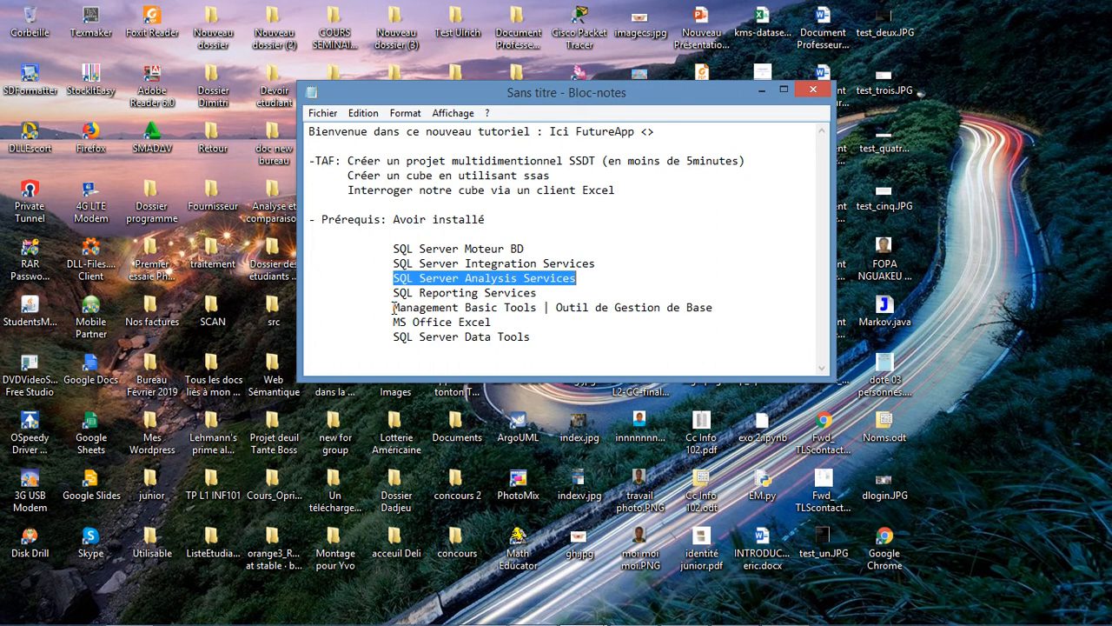
{"action": "left_click_drag", "start_coordinate": [393, 308], "coordinate": [548, 311]}
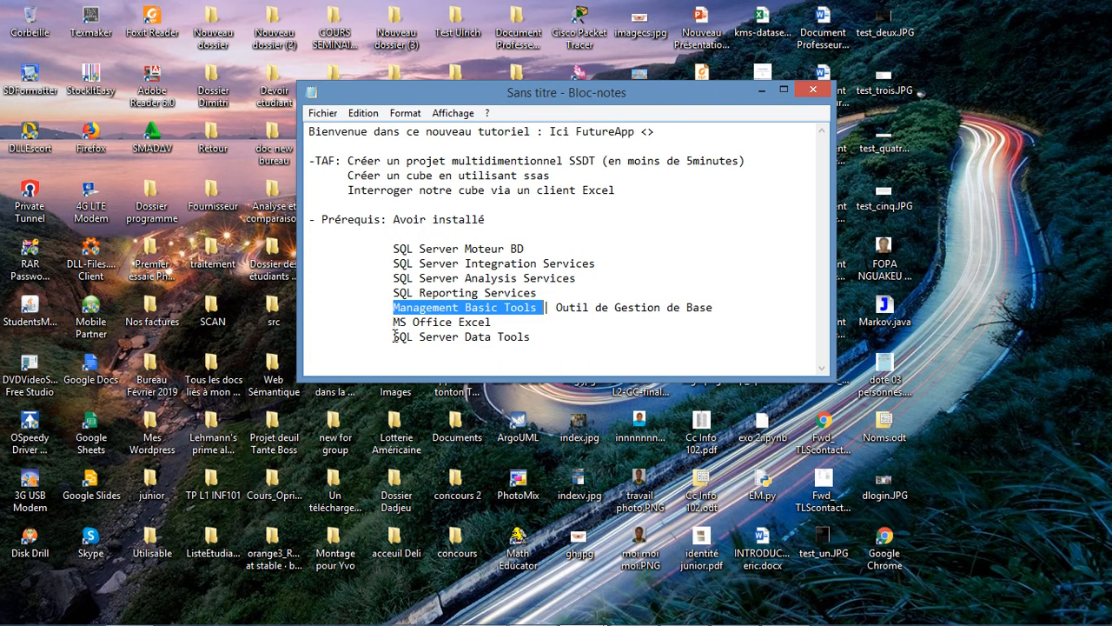
{"action": "left_click_drag", "start_coordinate": [394, 336], "coordinate": [533, 337]}
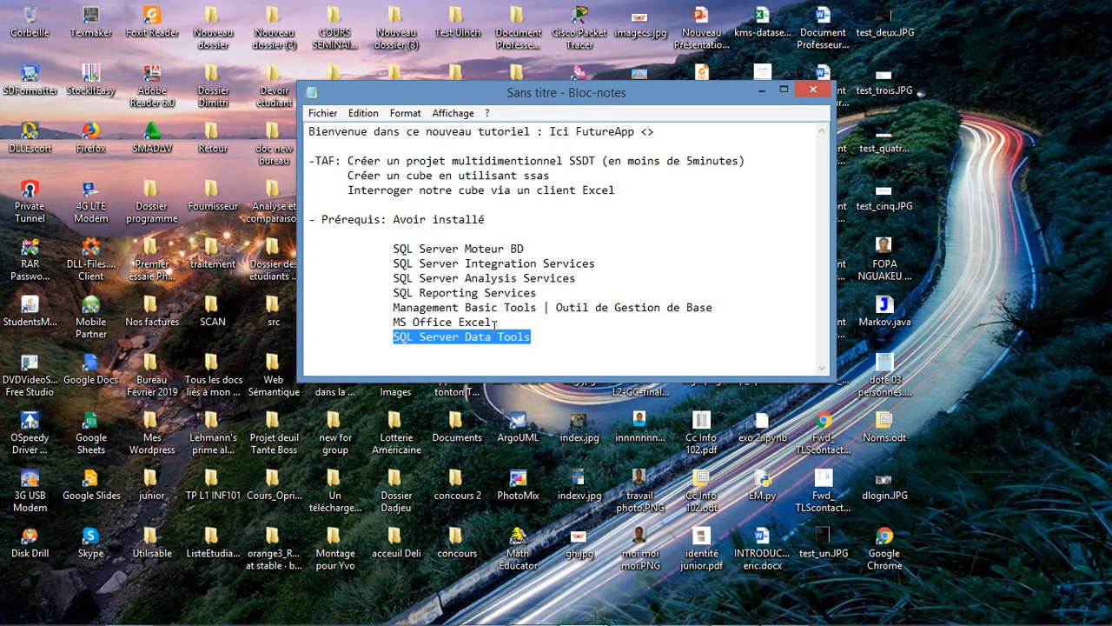
{"action": "left_click_drag", "start_coordinate": [492, 321], "coordinate": [394, 321]}
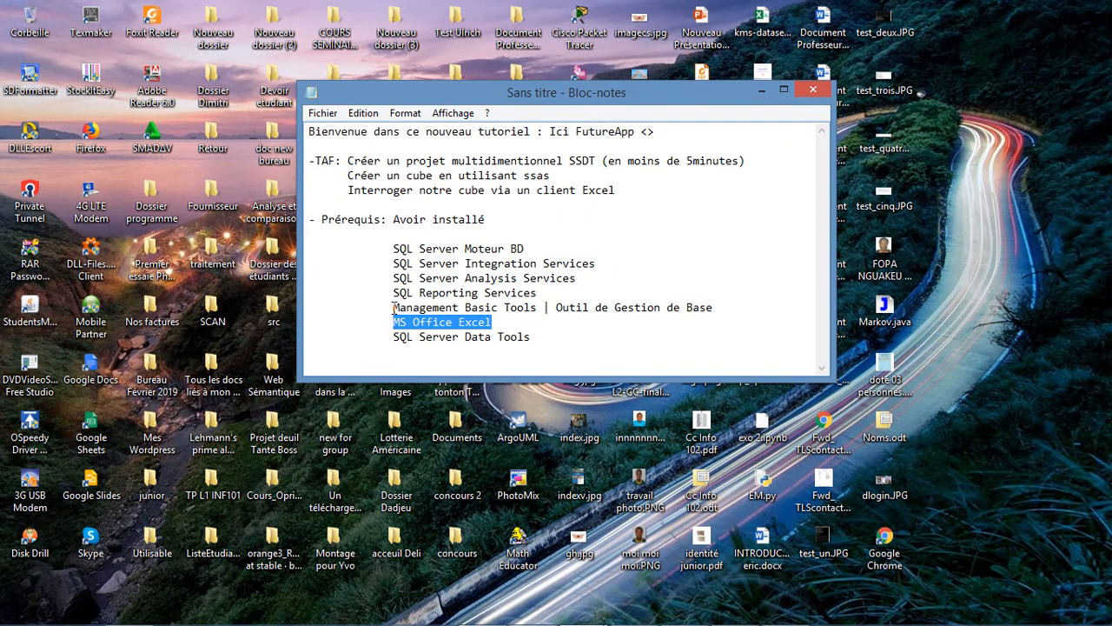
{"action": "left_click_drag", "start_coordinate": [399, 250], "coordinate": [507, 249]}
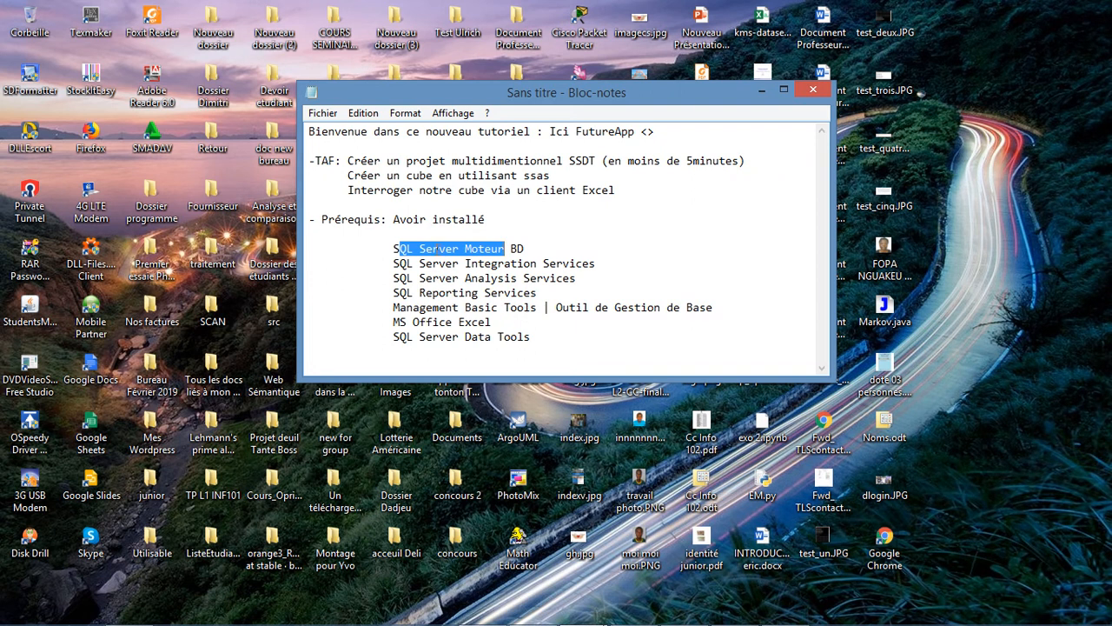
{"action": "left_click", "coordinate": [444, 281]}
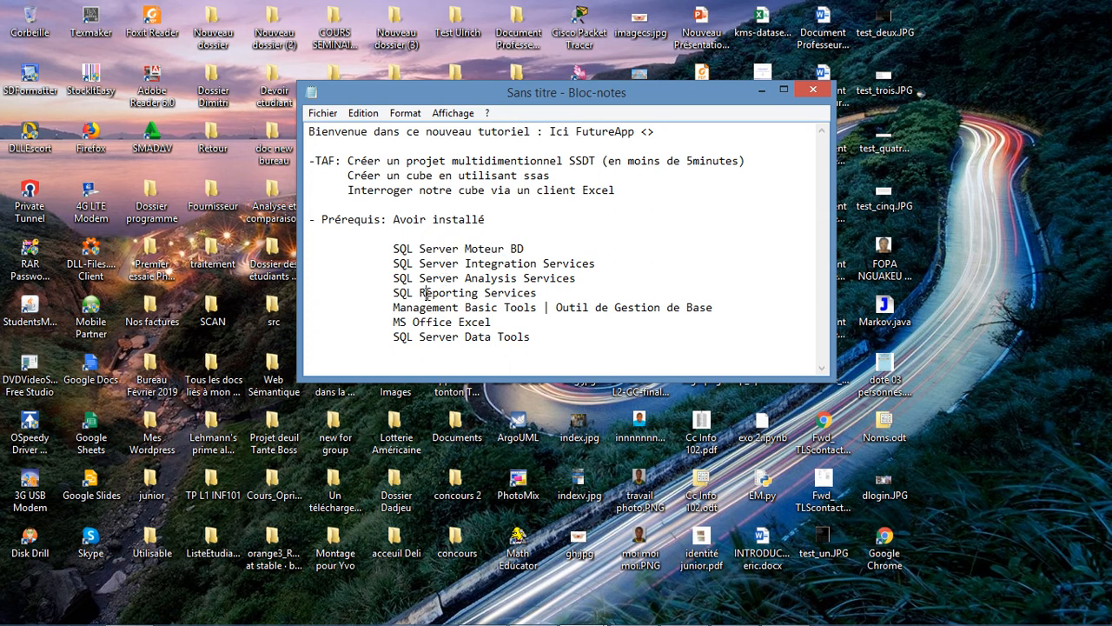
{"action": "left_click_drag", "start_coordinate": [414, 308], "coordinate": [435, 331]}
Search the system for "management" and launch SQL Server 2014 Management Studio
{"action": "mouse_move", "coordinate": [295, 619]}
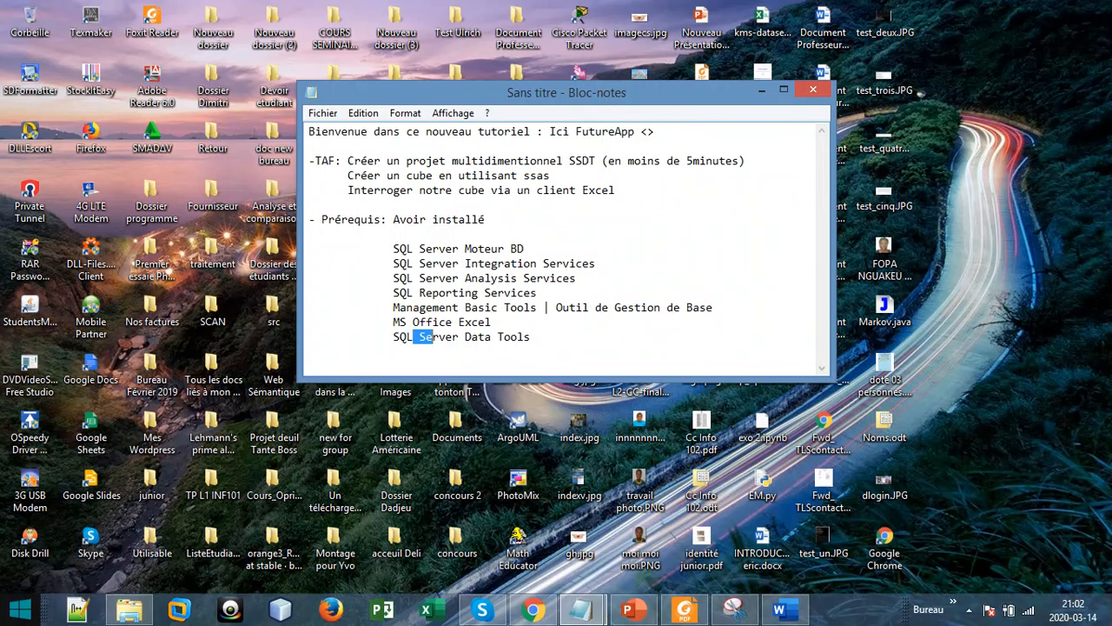
{"action": "left_click", "coordinate": [19, 613]}
{"action": "type", "text": "maagement"}
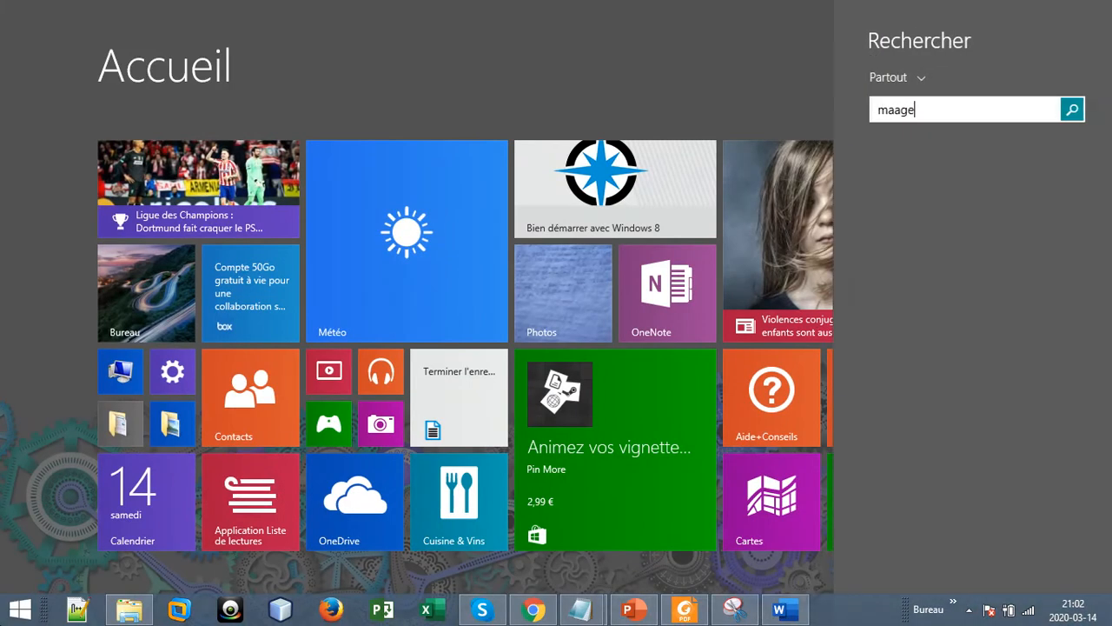
{"action": "key", "text": "Left"}
{"action": "key", "text": "Left"}
{"action": "key", "text": "Left"}
{"action": "key", "text": "Left"}
{"action": "key", "text": "Left"}
{"action": "key", "text": "Left"}
{"action": "key", "text": "Left"}
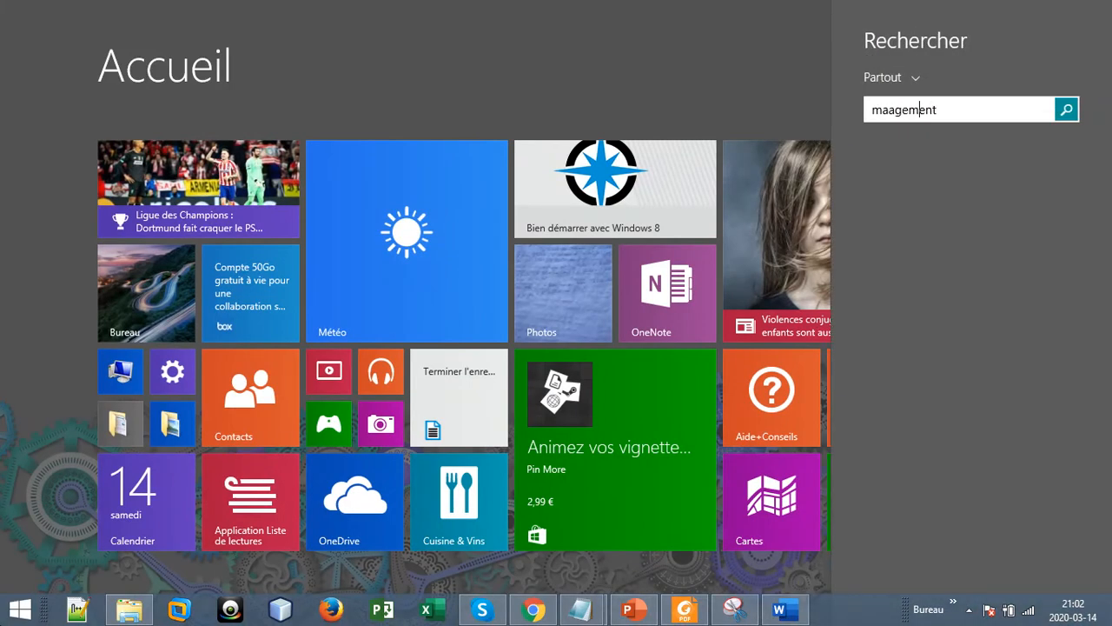
{"action": "type", "text": "n"}
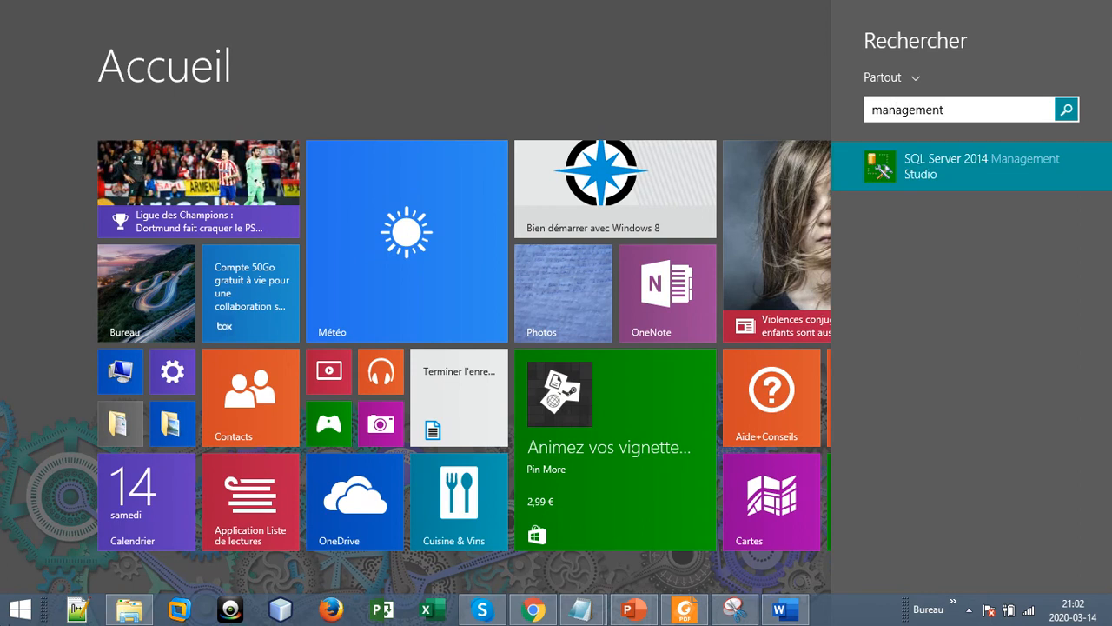
{"action": "left_click", "coordinate": [1007, 151]}
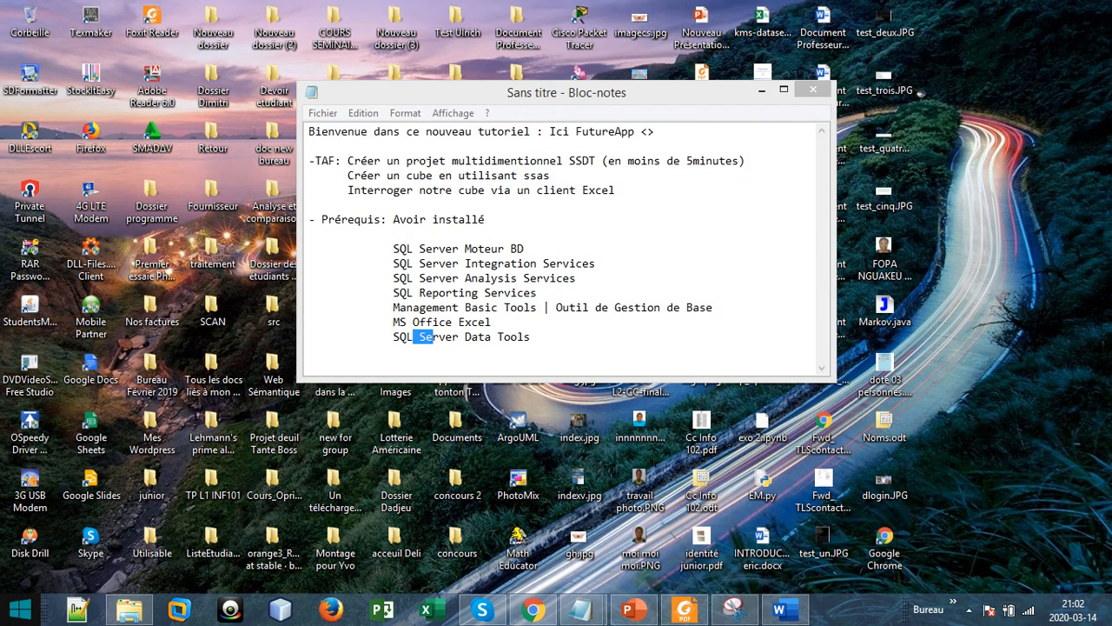
Search the system for "ssdt" and launch SQL Server Data Tools
{"action": "key", "text": "super"}
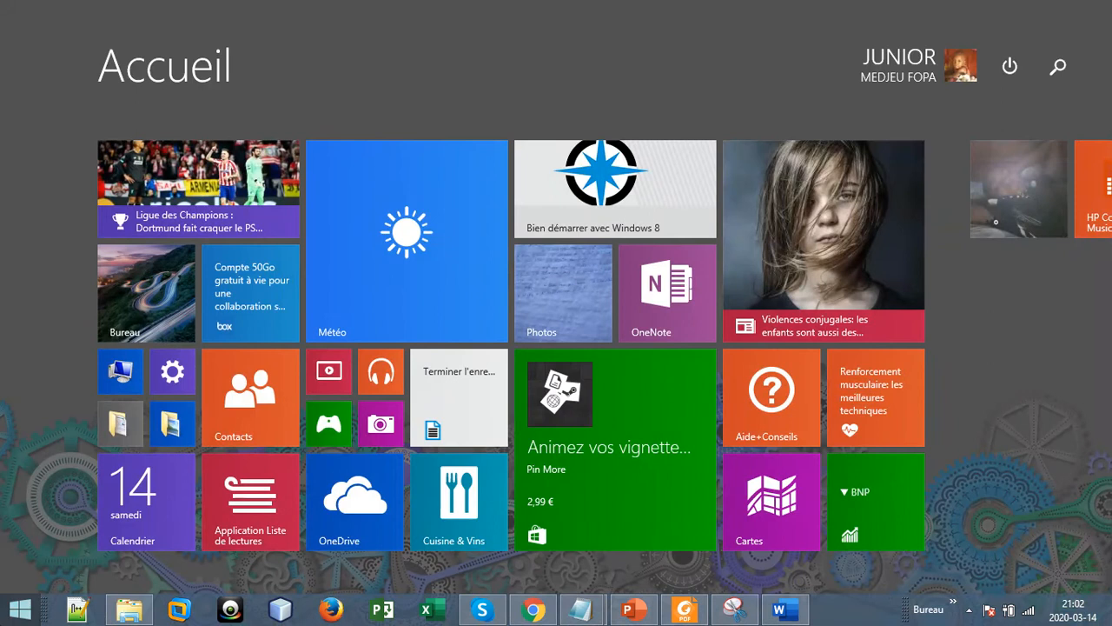
{"action": "type", "text": "ssdt"}
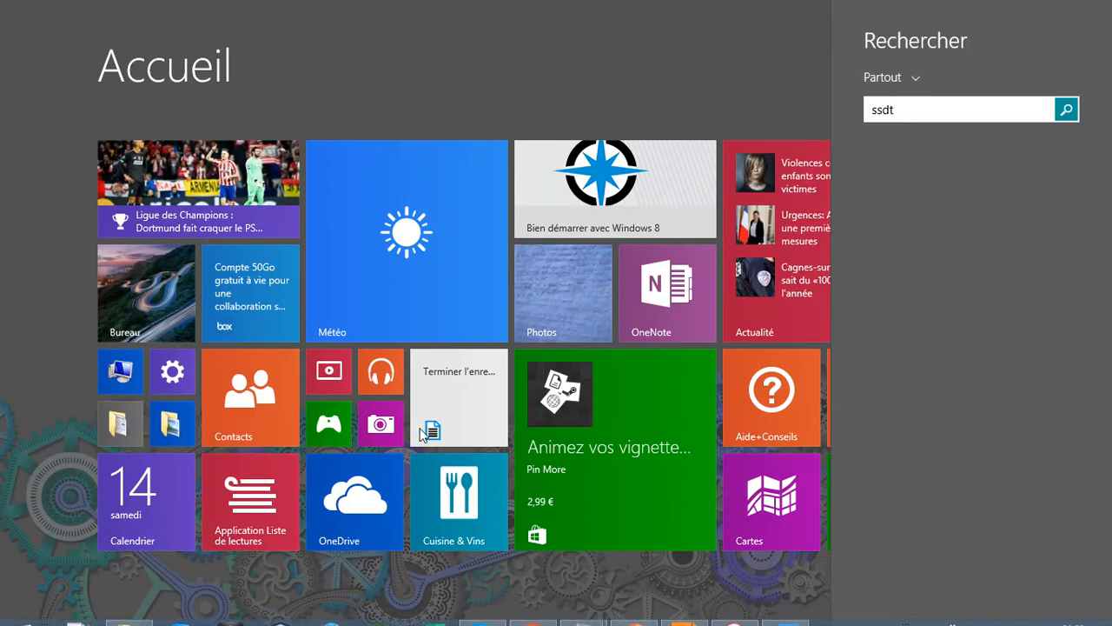
{"action": "left_click", "coordinate": [913, 159]}
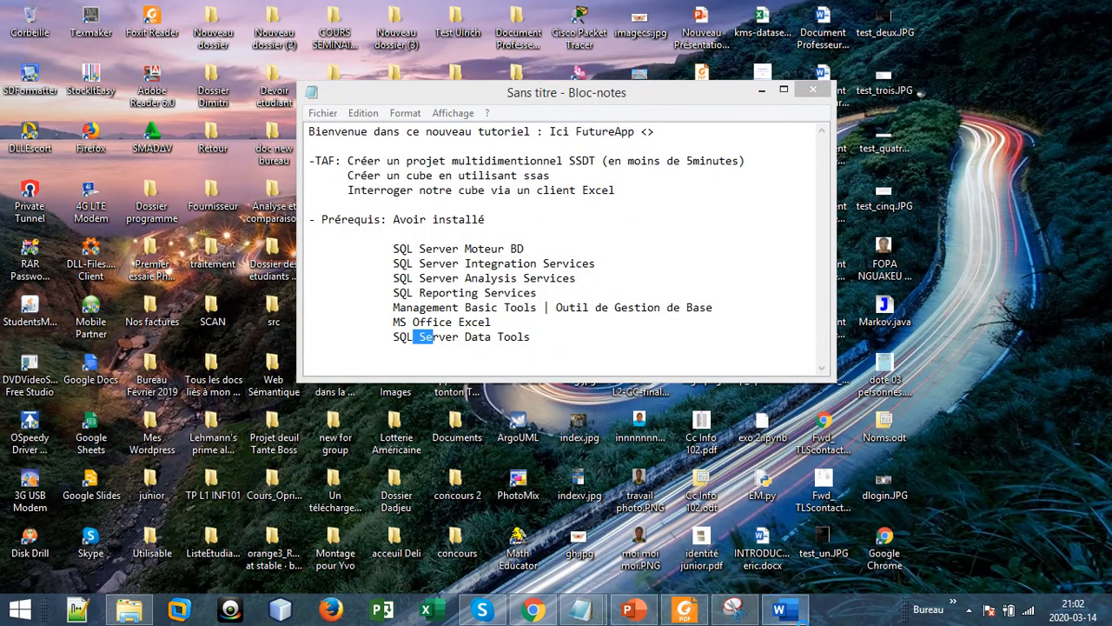
Switch to the open Word document containing the Future App text and close it
{"action": "left_click", "coordinate": [788, 613]}
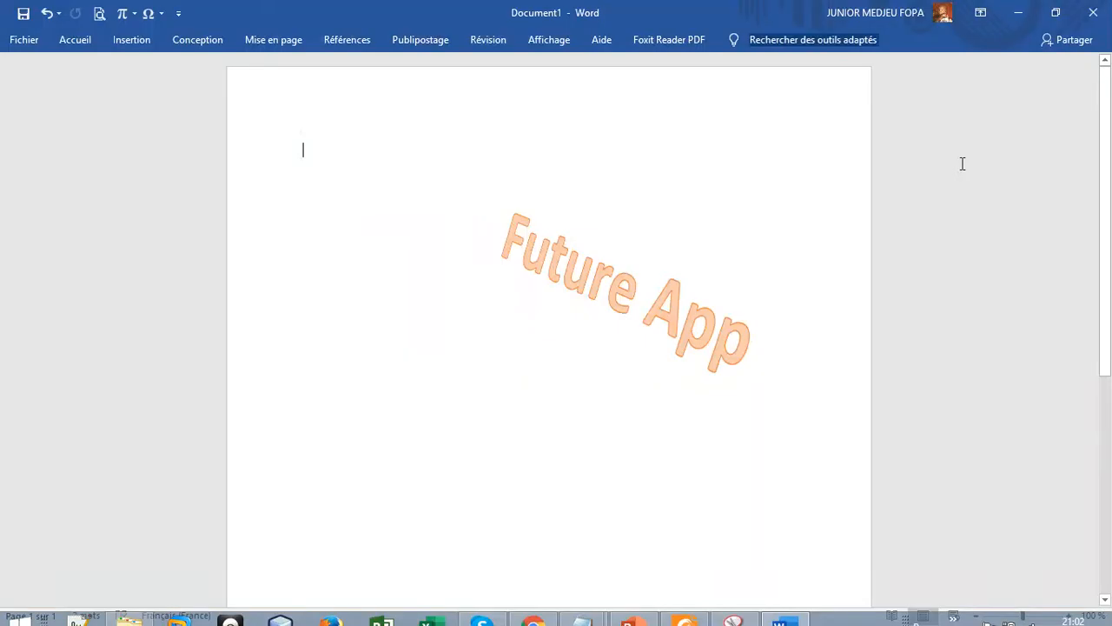
{"action": "left_click", "coordinate": [1105, 11]}
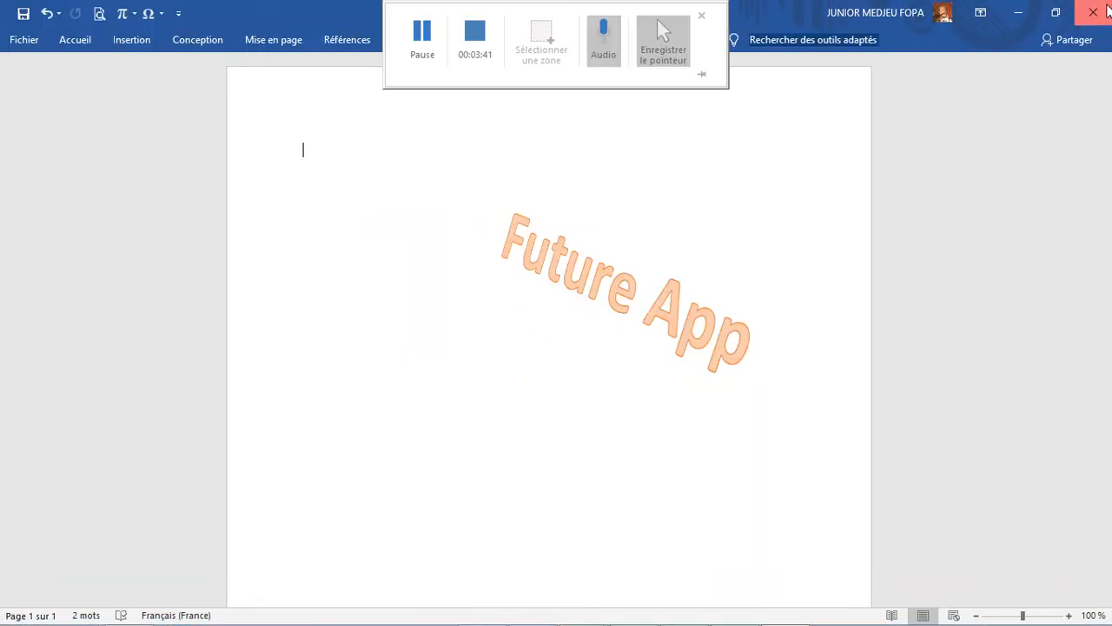
{"action": "left_click", "coordinate": [561, 352]}
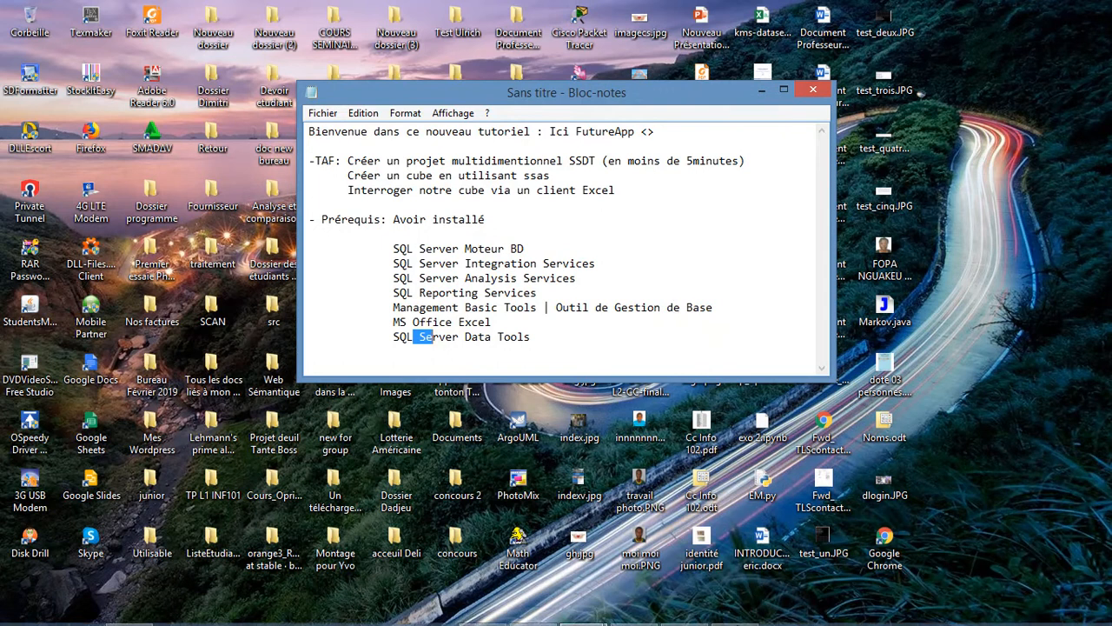
Move the notes window aside to uncover the Visual Studio loading screen
{"action": "mouse_move", "coordinate": [766, 623]}
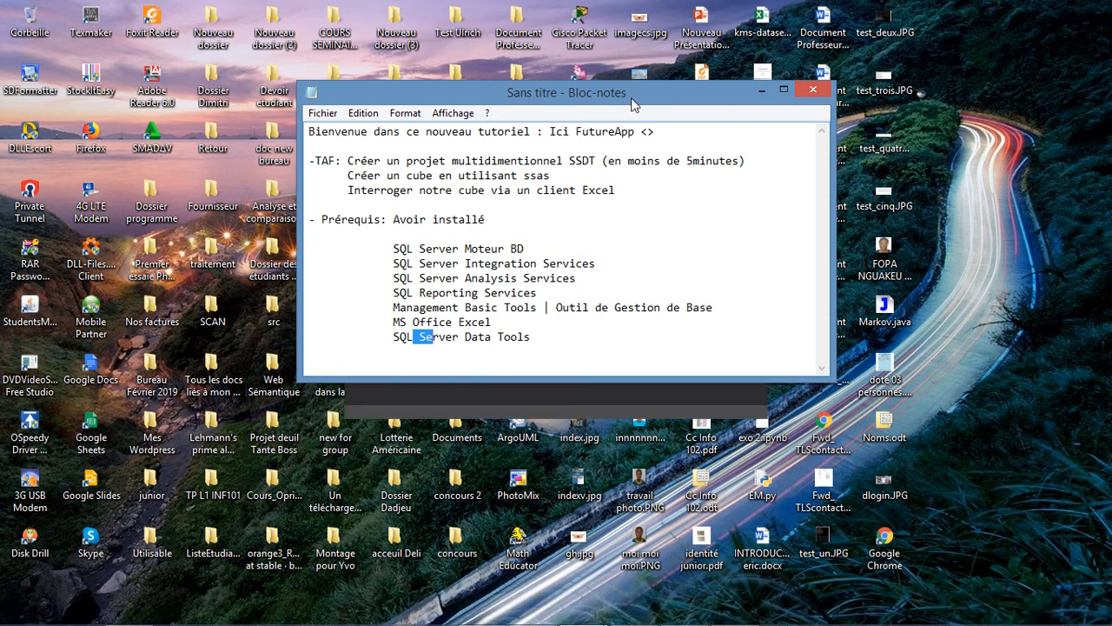
{"action": "left_click_drag", "start_coordinate": [633, 105], "coordinate": [809, 29]}
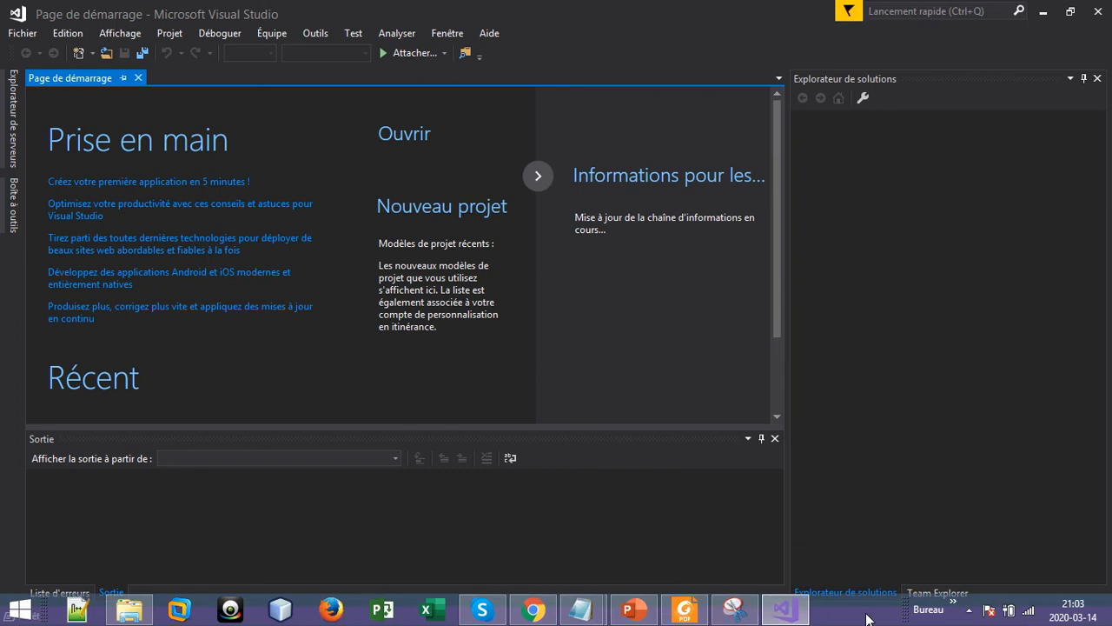
Check the running applications and their resource use in Task Manager, closing it when finished
{"action": "left_click", "coordinate": [868, 620]}
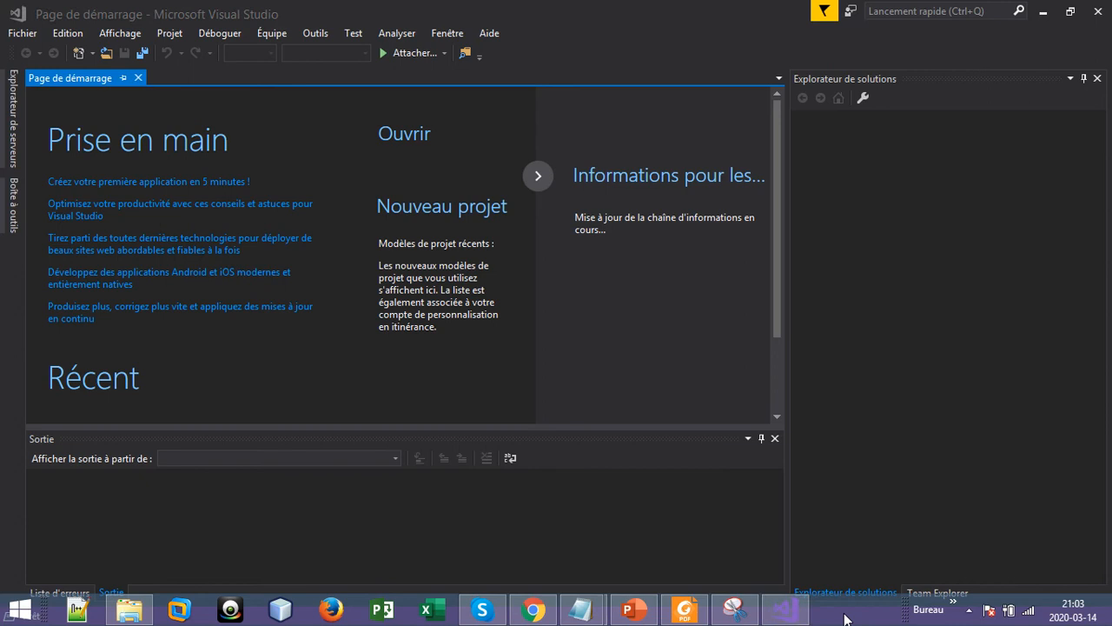
{"action": "right_click", "coordinate": [845, 617]}
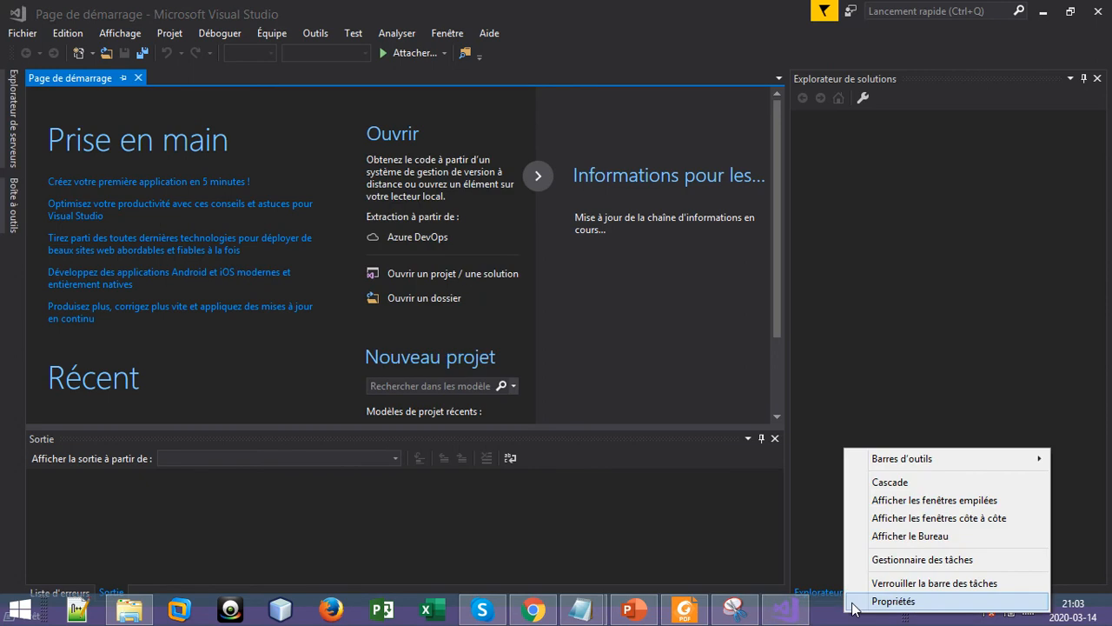
{"action": "left_click", "coordinate": [918, 561]}
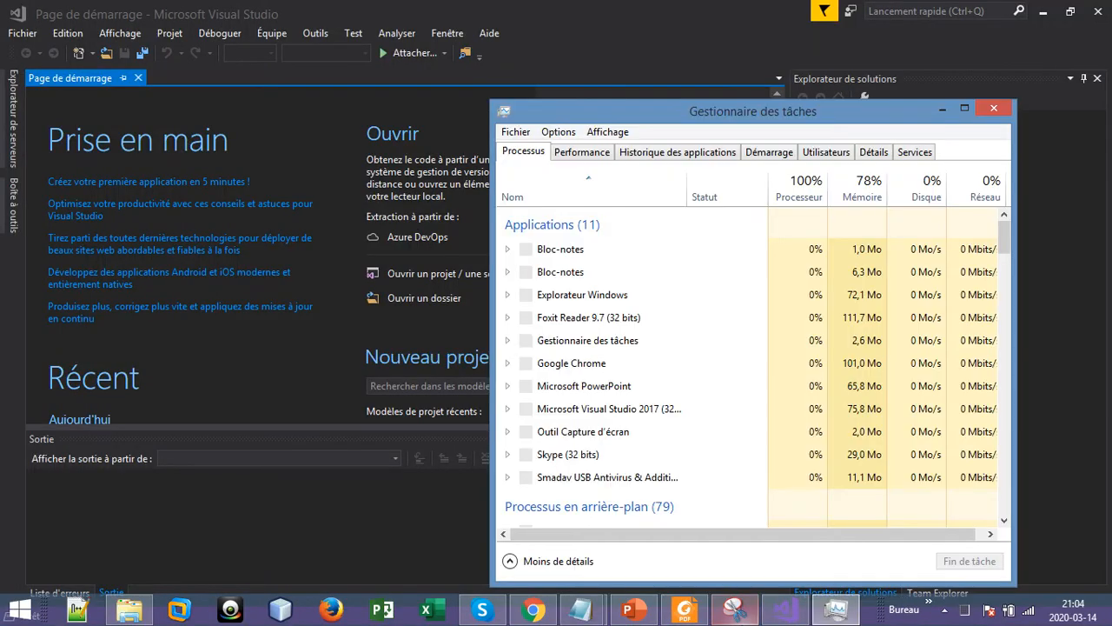
{"action": "mouse_move", "coordinate": [734, 608]}
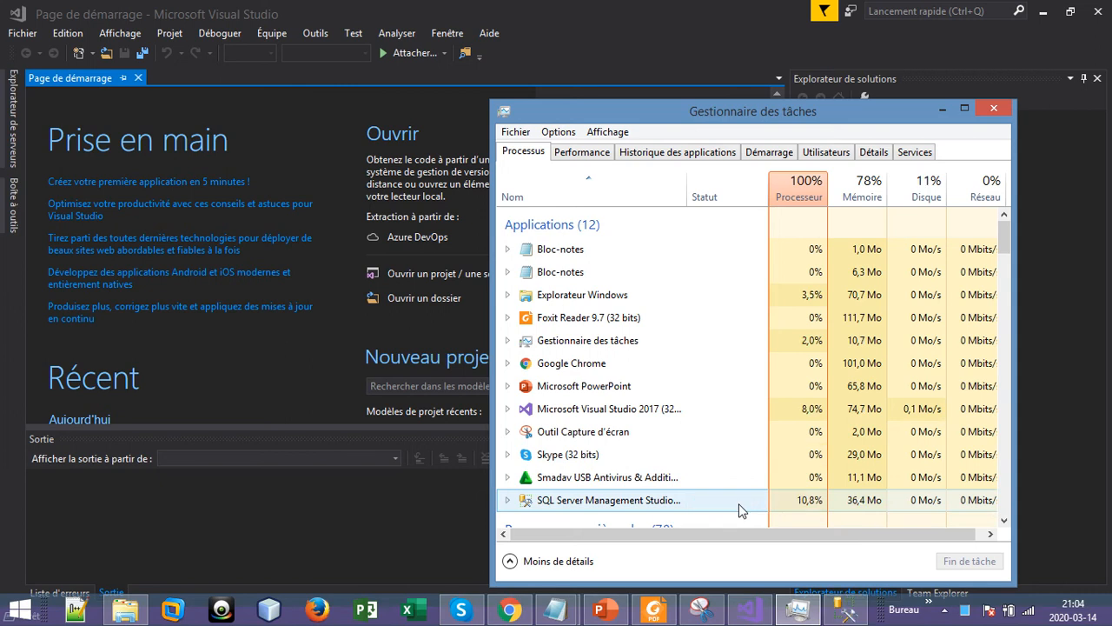
{"action": "left_click", "coordinate": [995, 111]}
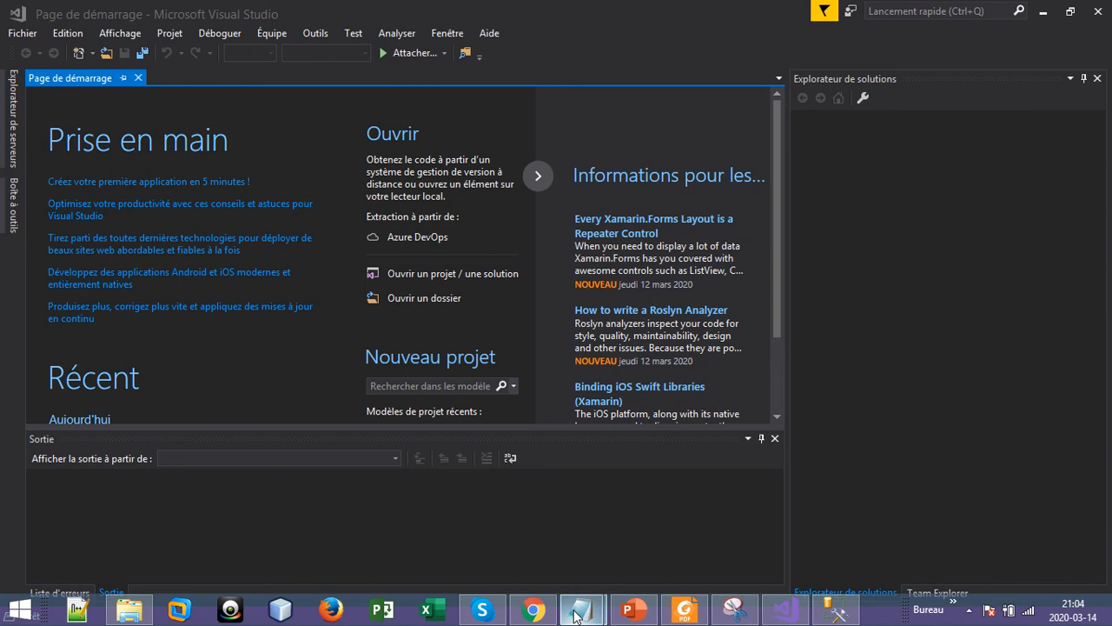
Switch to the running Skype window and close it
{"action": "left_click", "coordinate": [485, 613]}
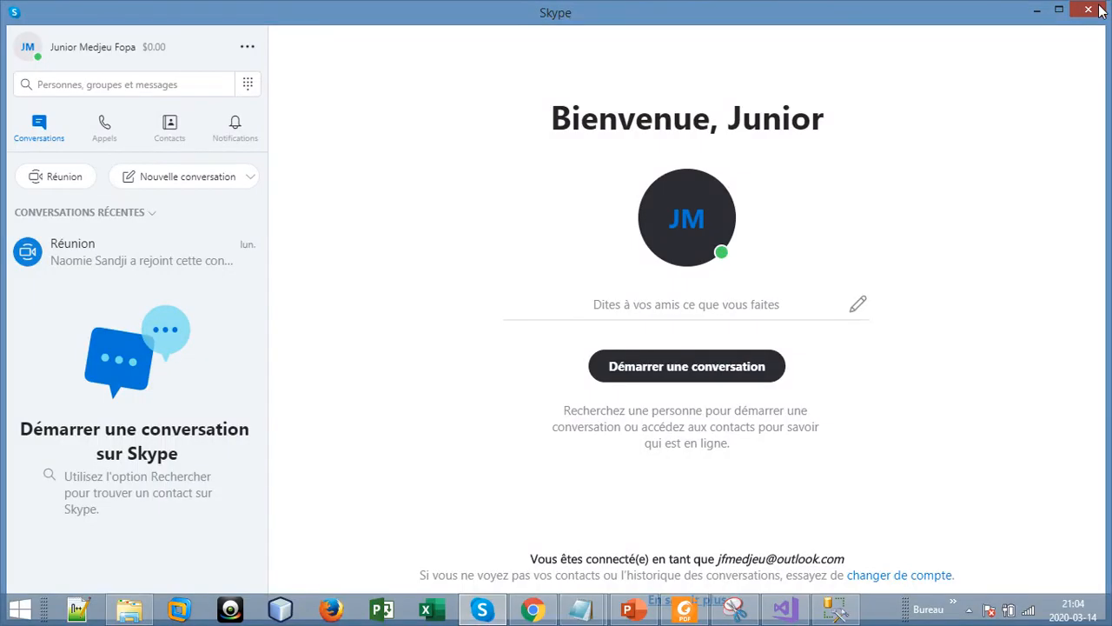
{"action": "left_click", "coordinate": [1097, 9]}
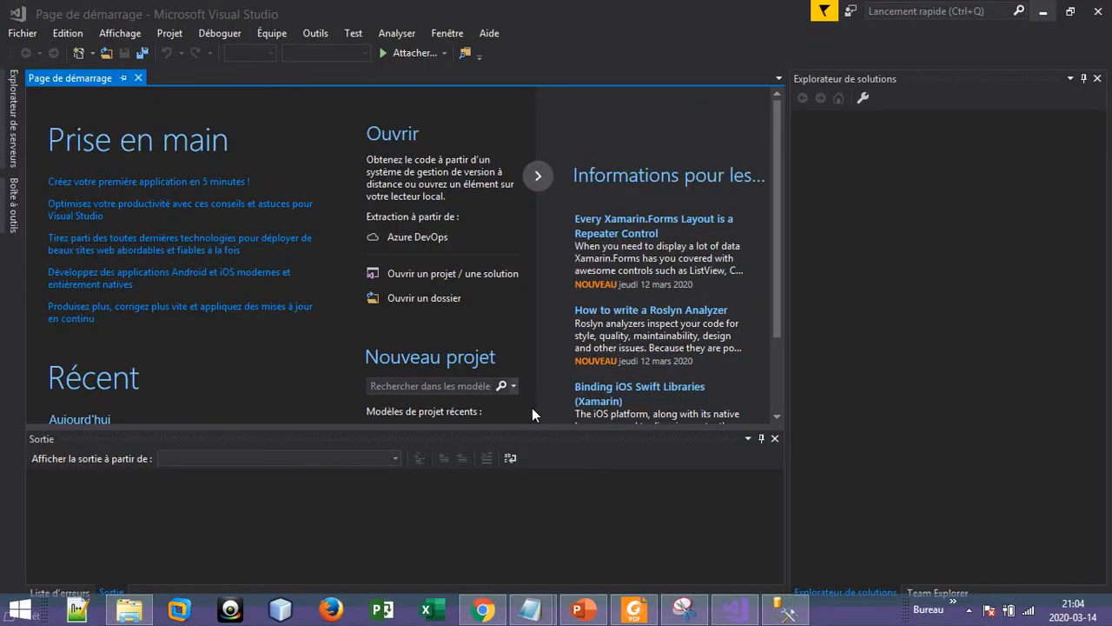
Switch to SQL Server Management Studio and connect to the database engine on server USER with Windows authentication
{"action": "left_click", "coordinate": [784, 601]}
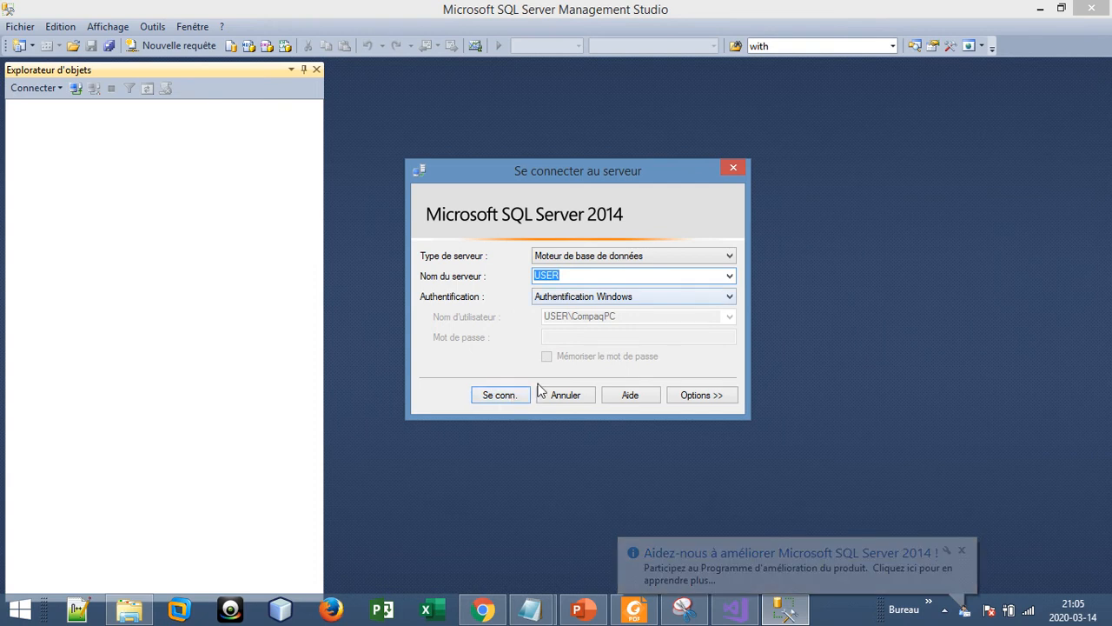
{"action": "left_click", "coordinate": [500, 400]}
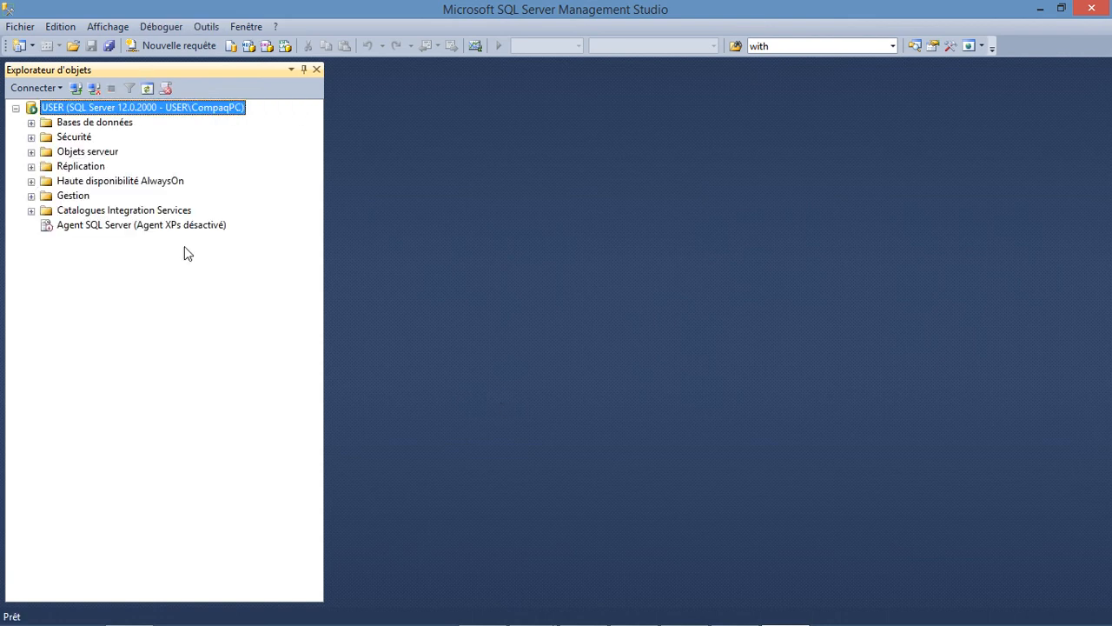
Expand the datawarehouse database in the object tree down to its list of tables
{"action": "left_click", "coordinate": [31, 124]}
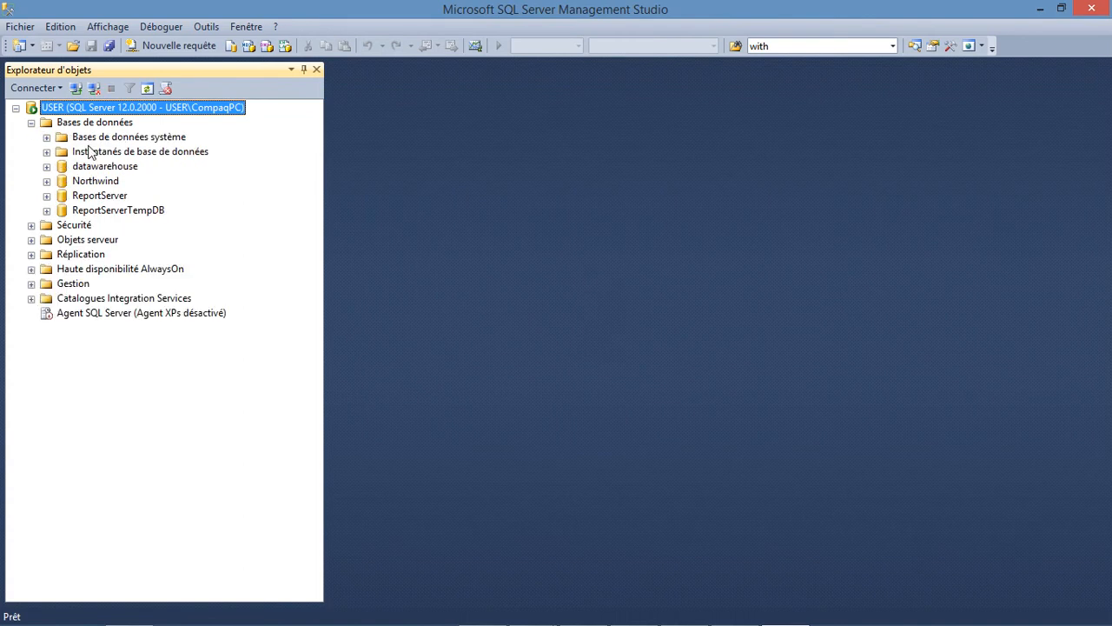
{"action": "left_click", "coordinate": [47, 167]}
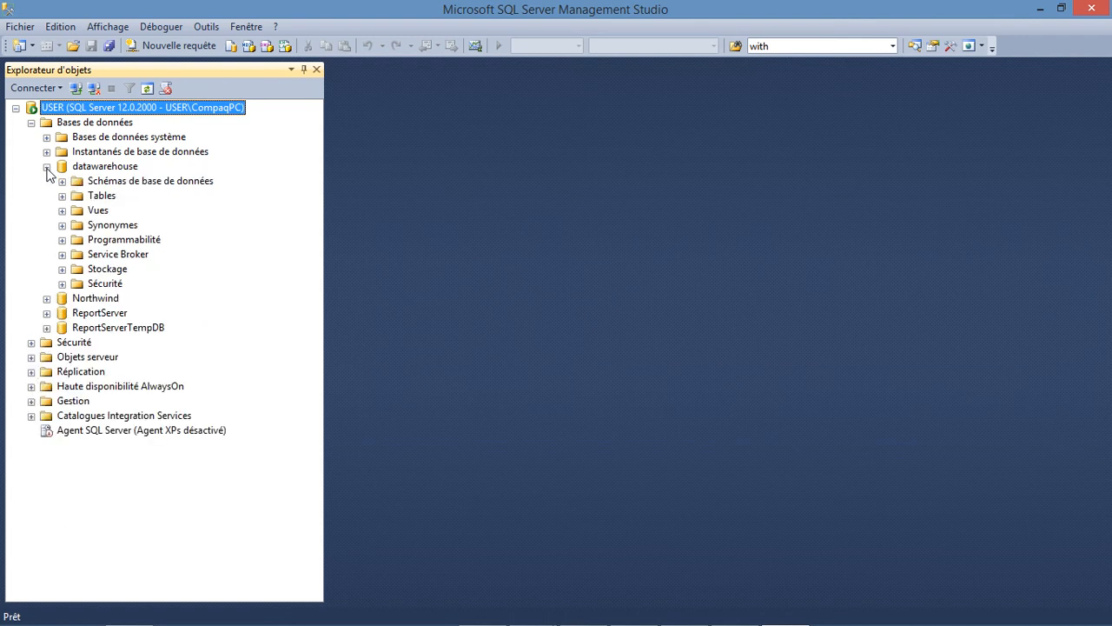
{"action": "left_click", "coordinate": [47, 167]}
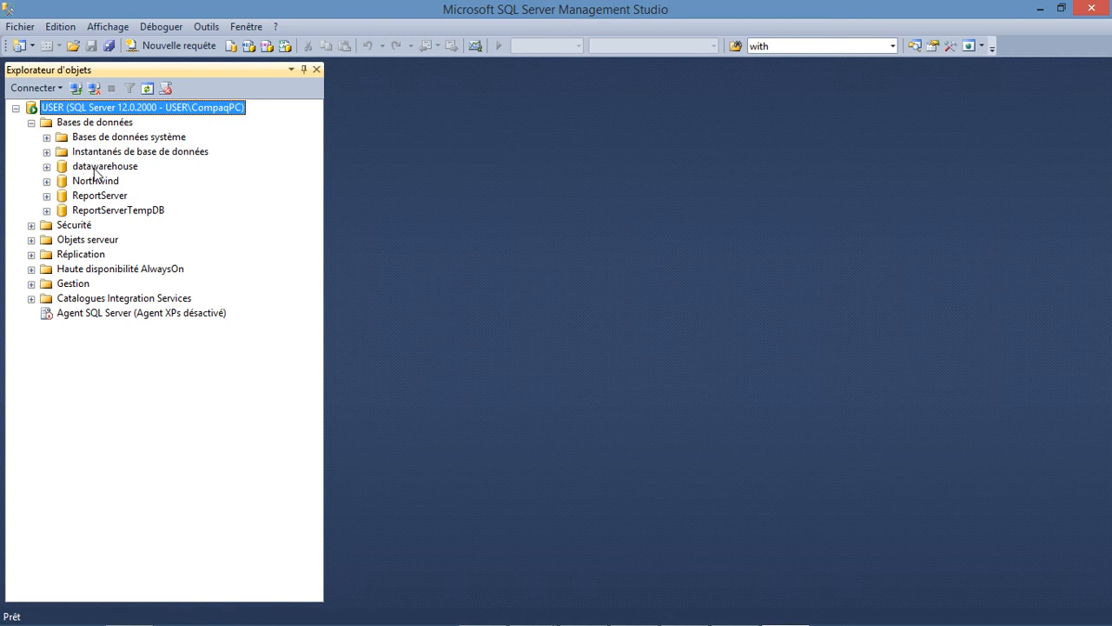
{"action": "left_click", "coordinate": [96, 169]}
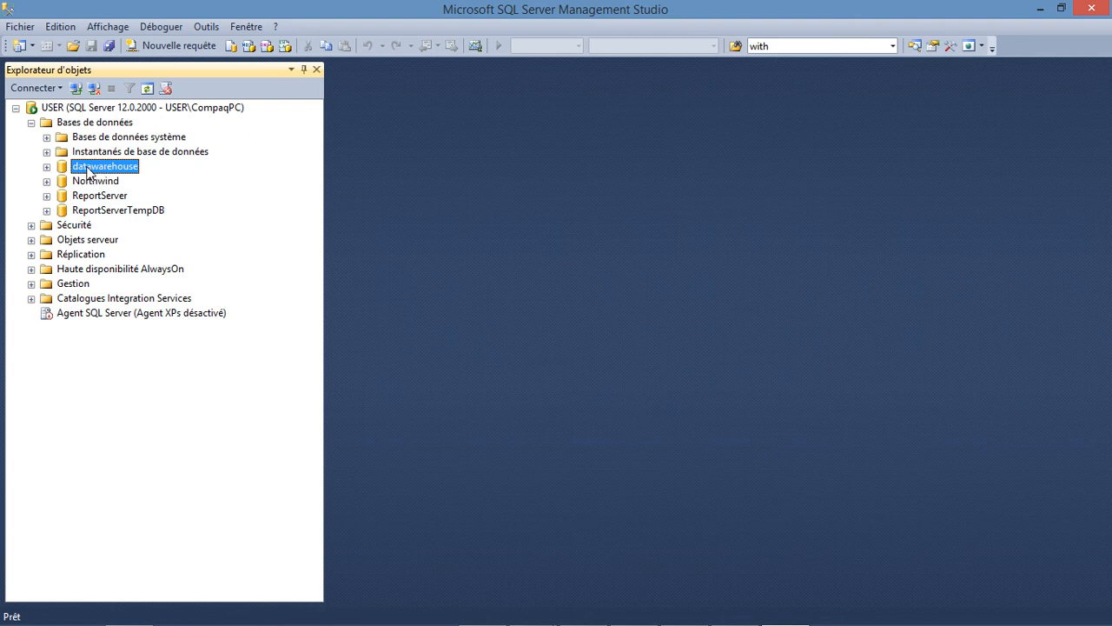
{"action": "left_click", "coordinate": [47, 167]}
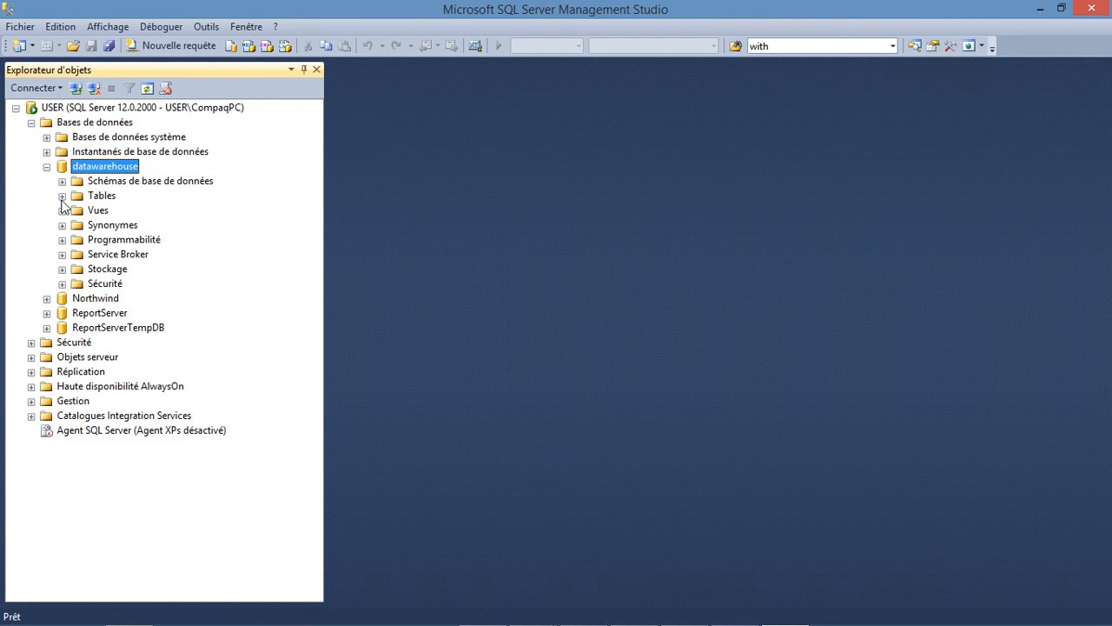
{"action": "left_click", "coordinate": [62, 196]}
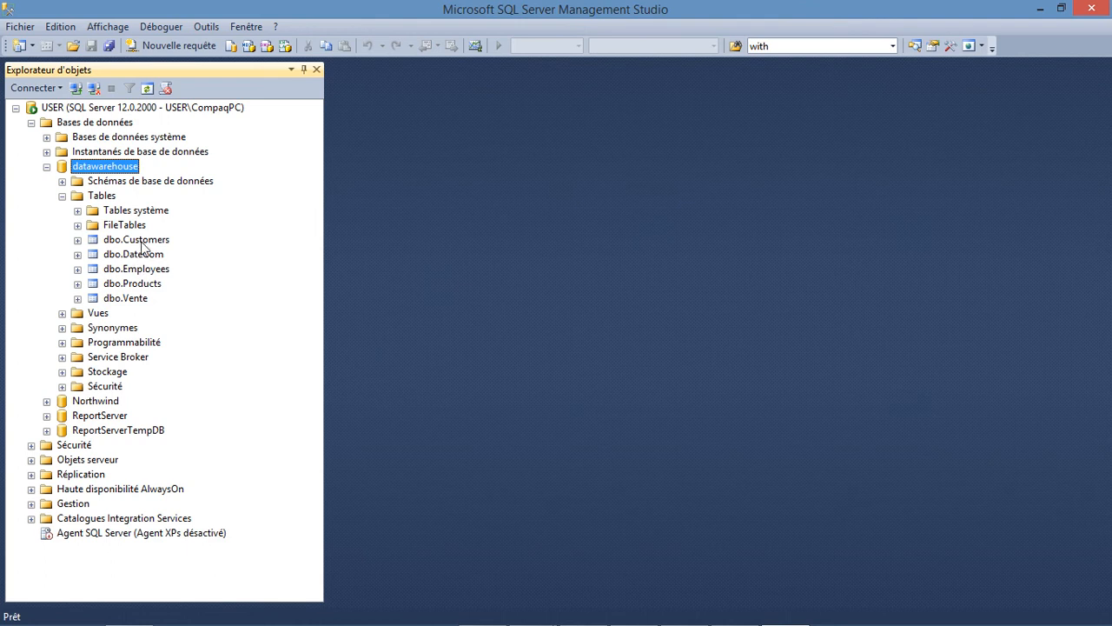
Go through the datawarehouse tables Vente, DateCom, Employees, Products and Customers to review the warehouse's structure
{"action": "left_click", "coordinate": [134, 301]}
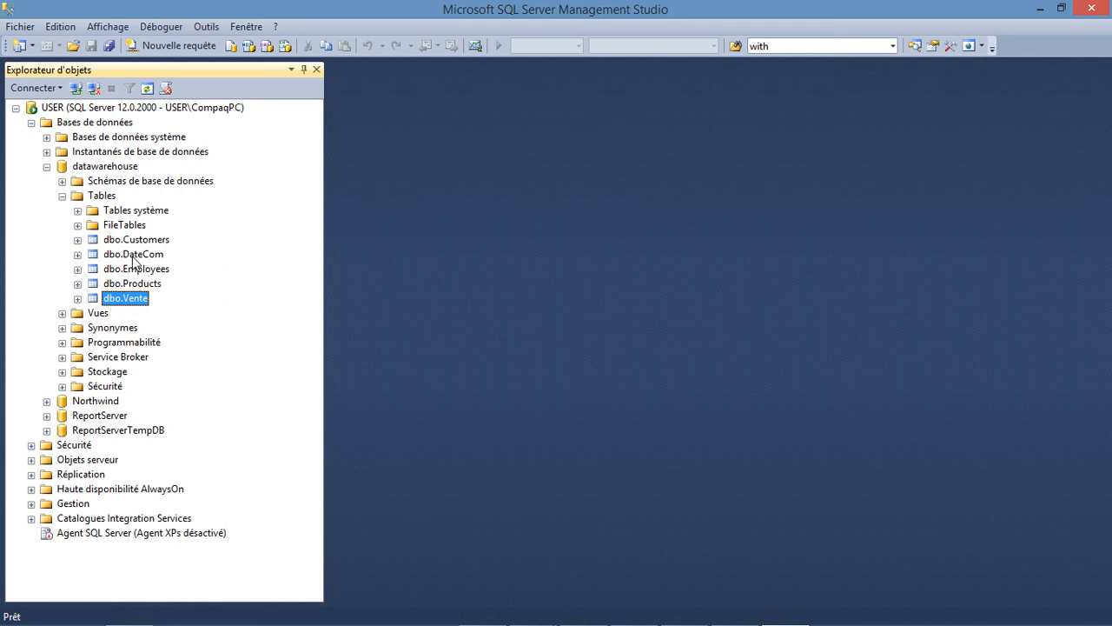
{"action": "left_click", "coordinate": [132, 254]}
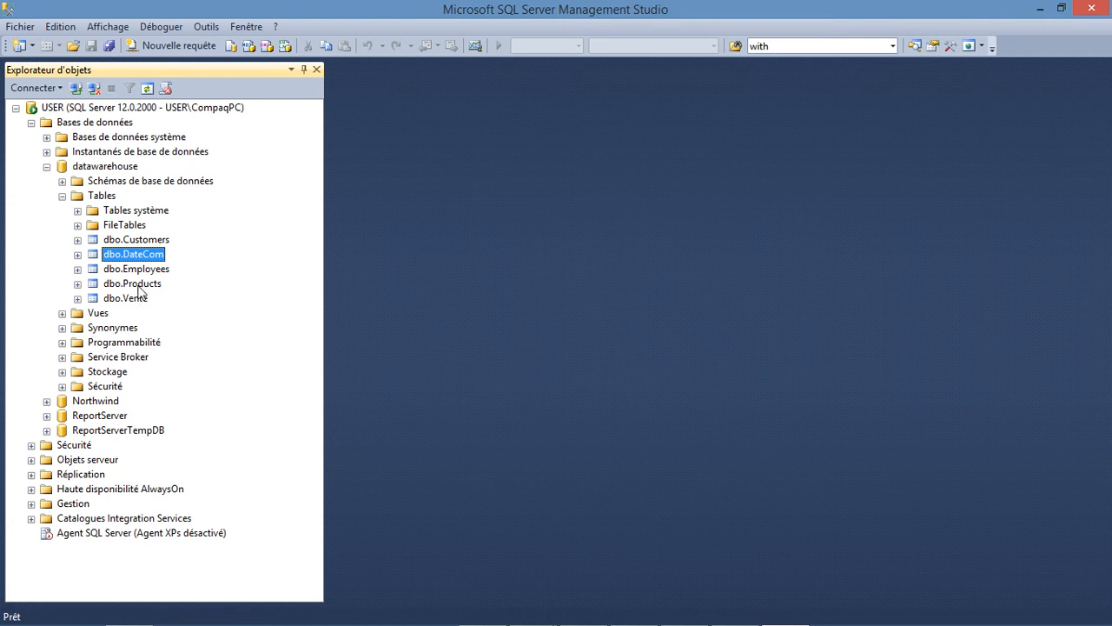
{"action": "left_click", "coordinate": [142, 271]}
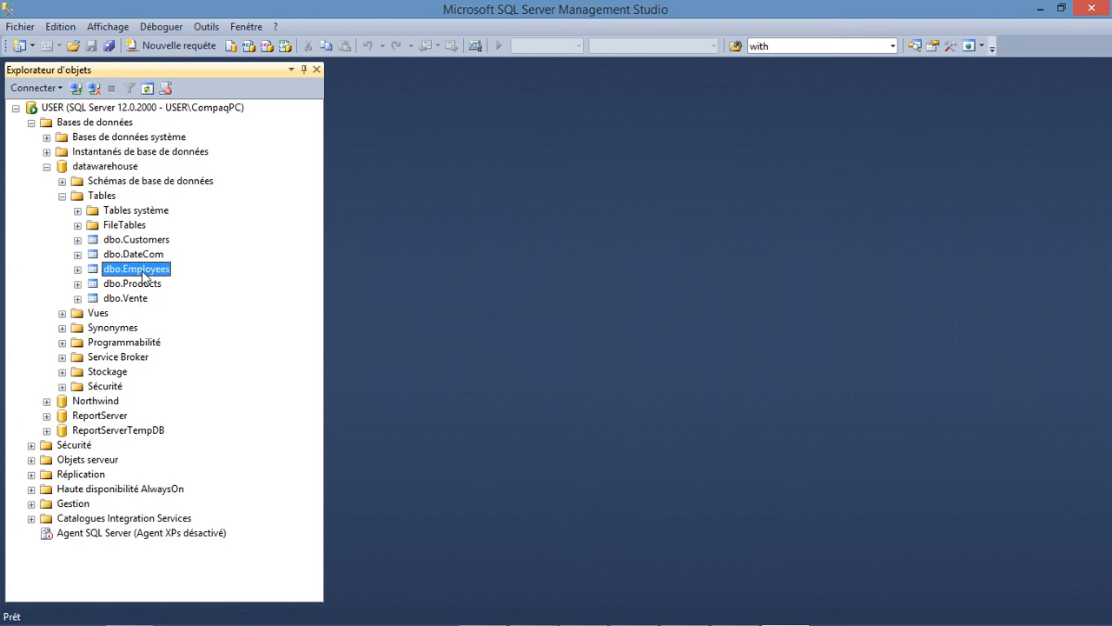
{"action": "left_click", "coordinate": [139, 298]}
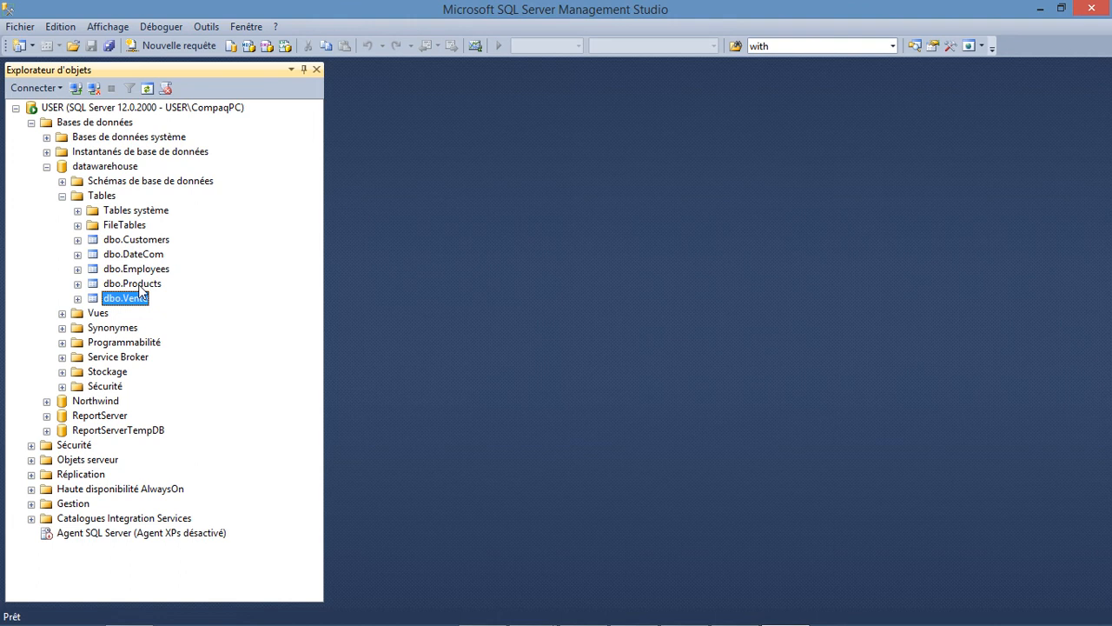
{"action": "left_click", "coordinate": [141, 287]}
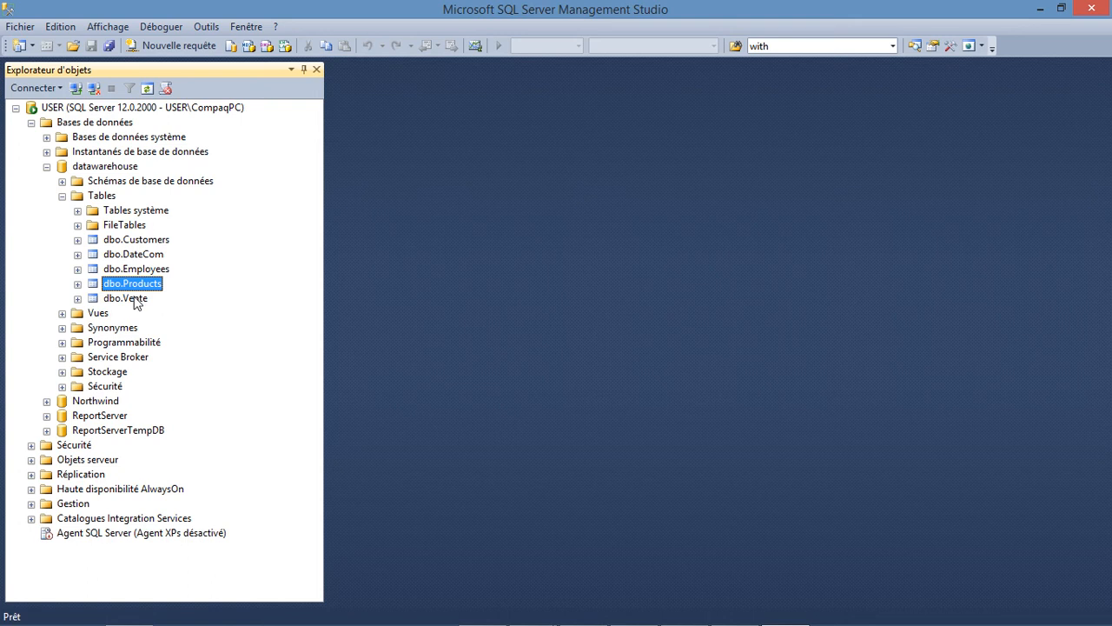
{"action": "left_click", "coordinate": [137, 242]}
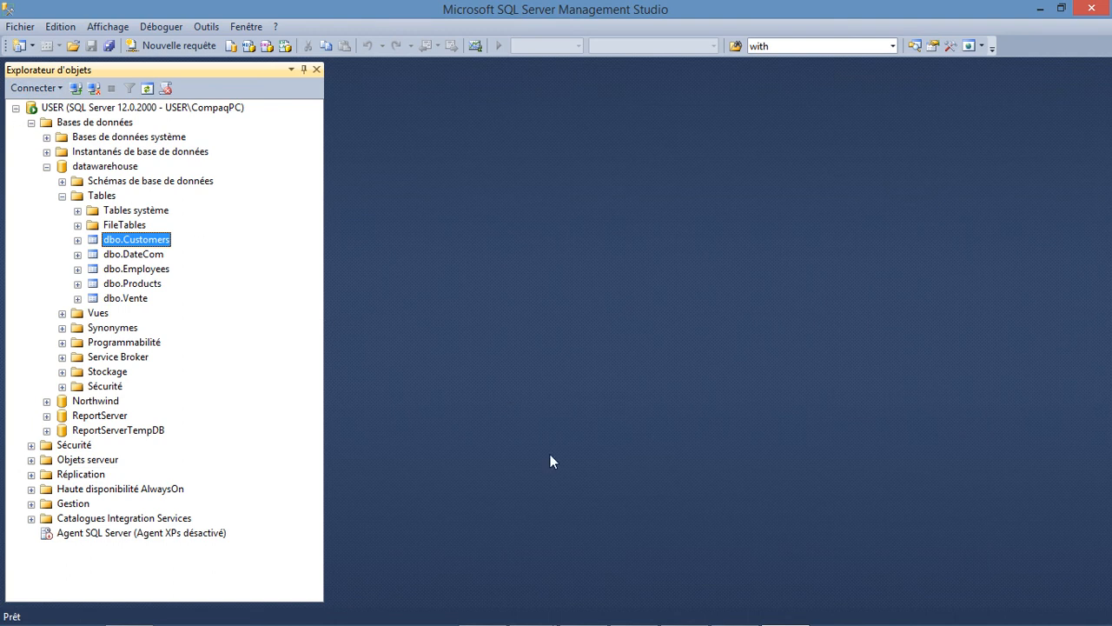
Check the Visual Studio start page, returning to the dbo.Vente table in SQL Server Management Studio
{"action": "mouse_move", "coordinate": [712, 623]}
{"action": "left_click", "coordinate": [758, 613]}
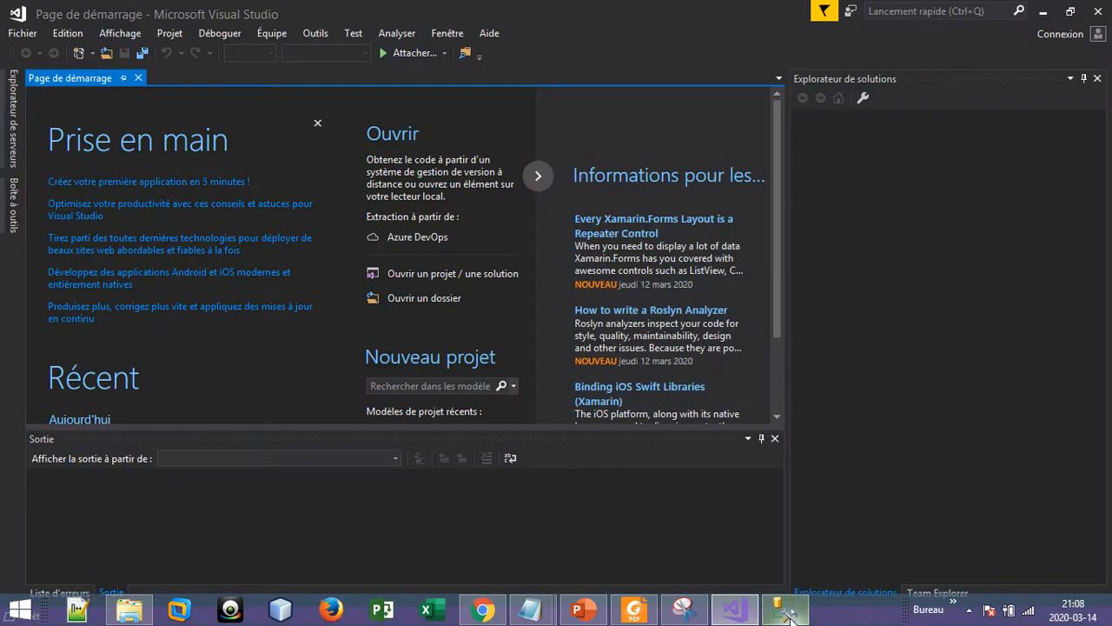
{"action": "left_click", "coordinate": [787, 613]}
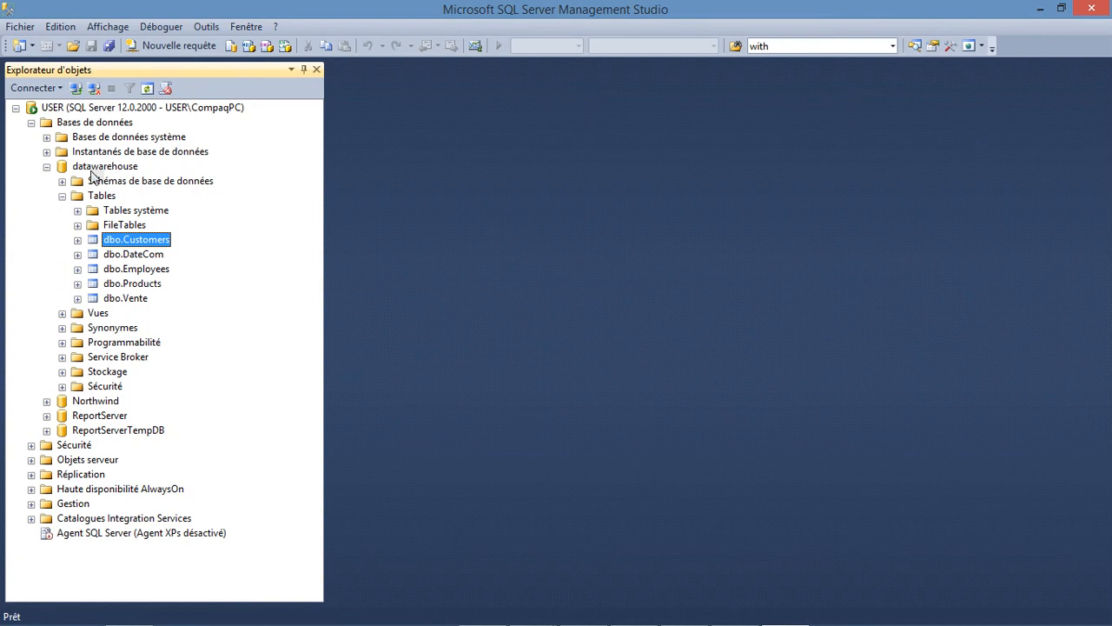
{"action": "left_click", "coordinate": [143, 301]}
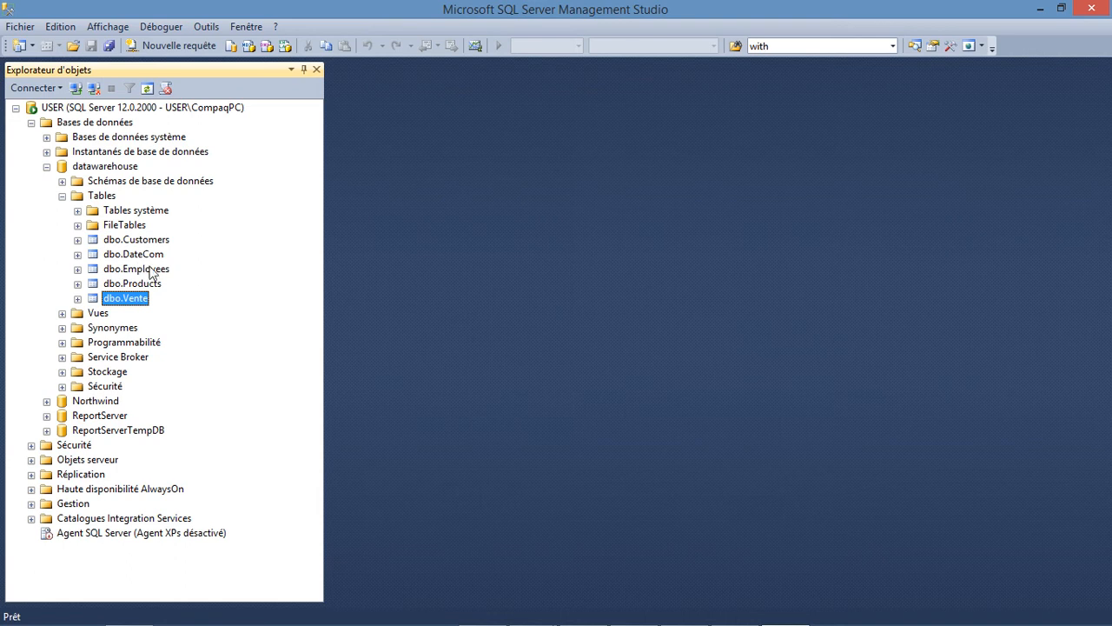
Switch to Visual Studio and reread the multidimensional SSDT project task in the notes, minimizing them when finished
{"action": "mouse_move", "coordinate": [1065, 5]}
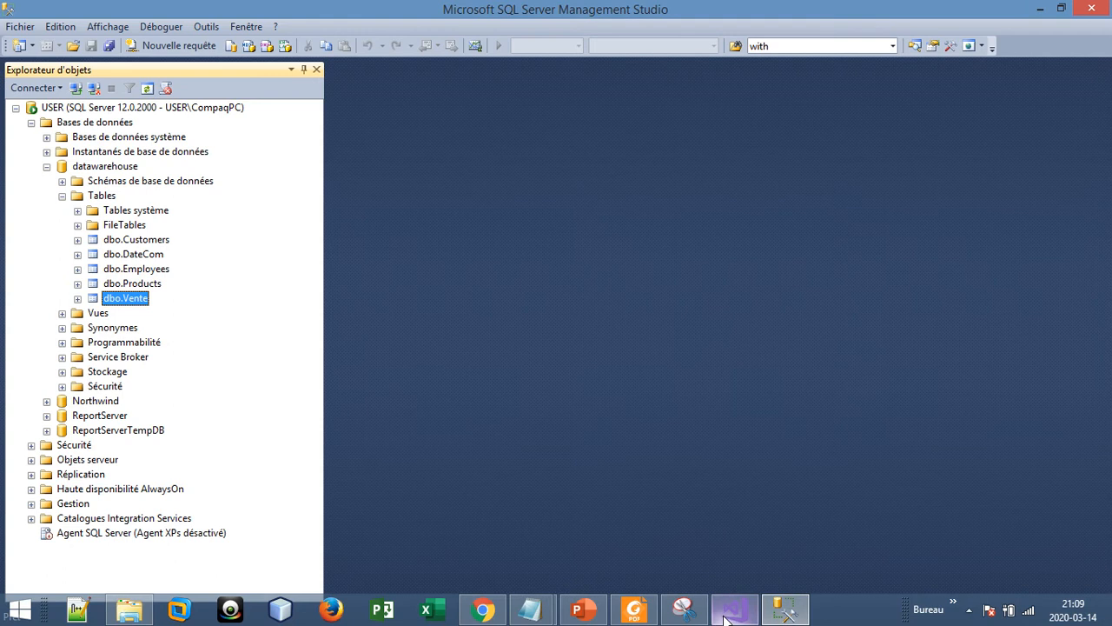
{"action": "left_click", "coordinate": [726, 615]}
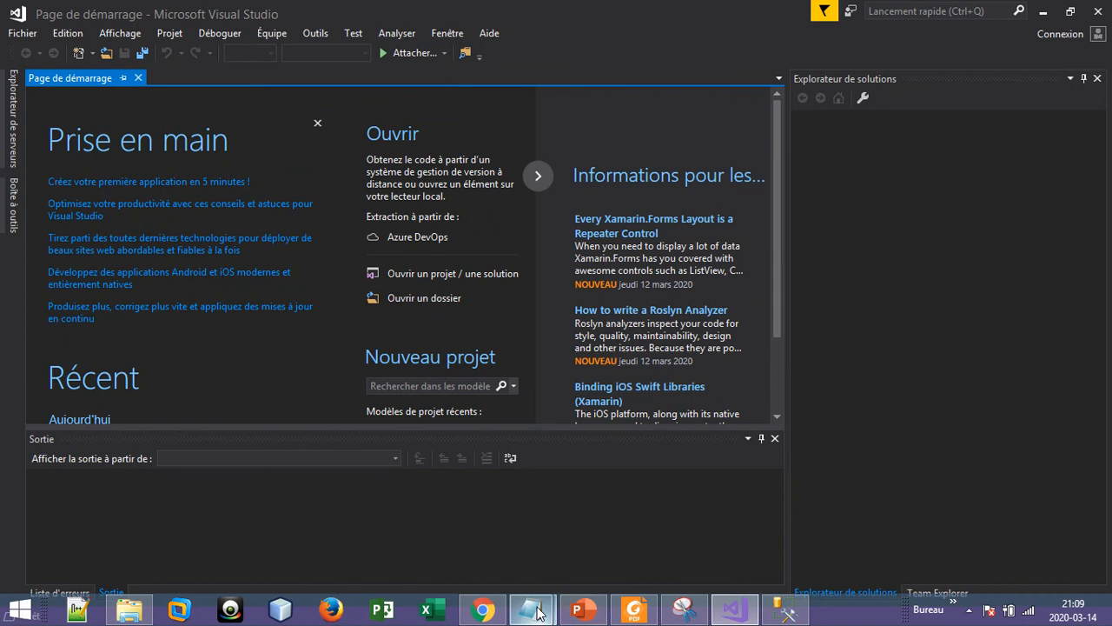
{"action": "mouse_move", "coordinate": [539, 613]}
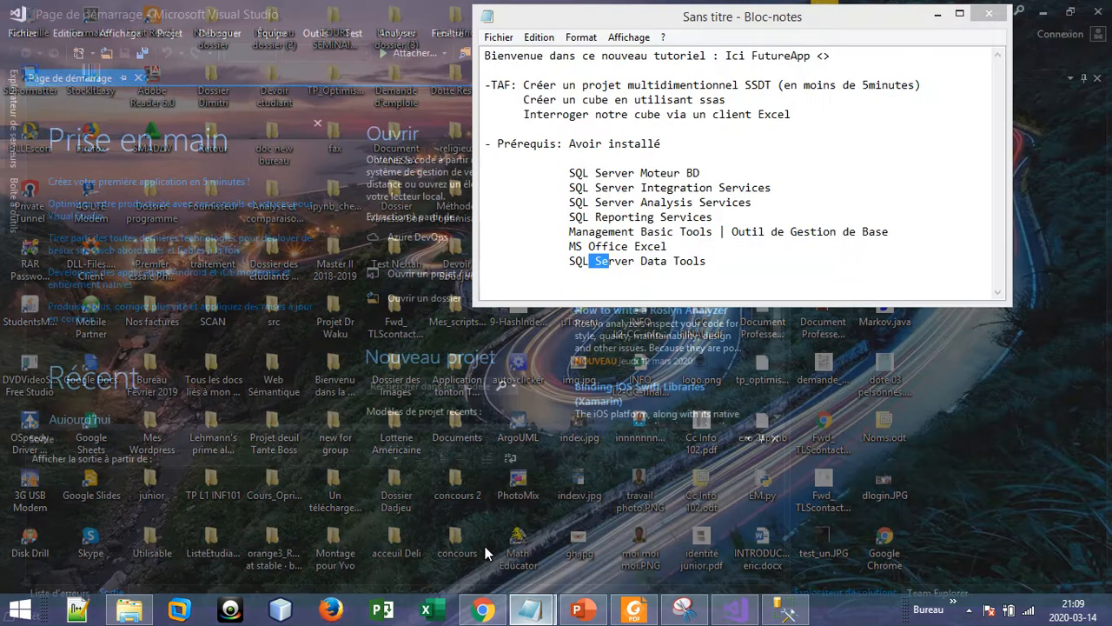
{"action": "left_click", "coordinate": [444, 522]}
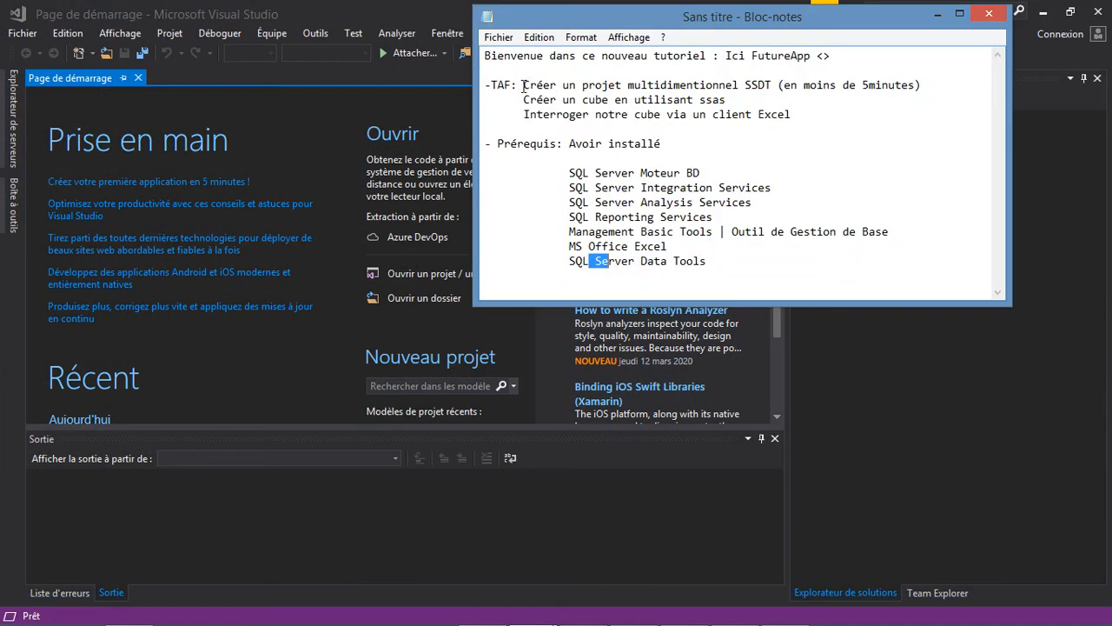
{"action": "left_click_drag", "start_coordinate": [524, 89], "coordinate": [768, 90]}
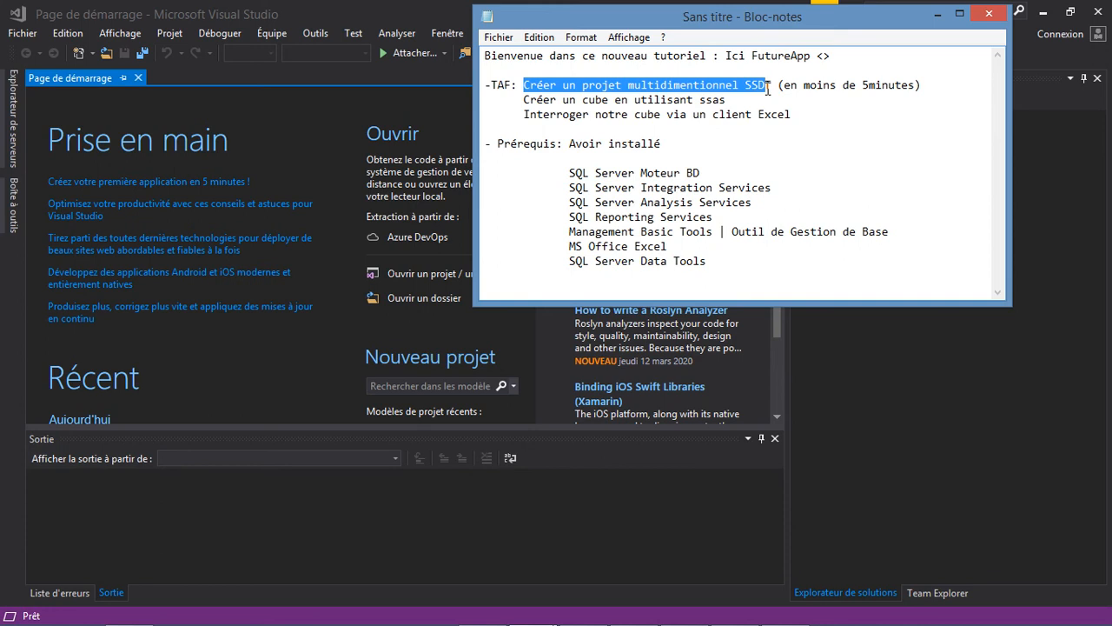
{"action": "left_click", "coordinate": [941, 13]}
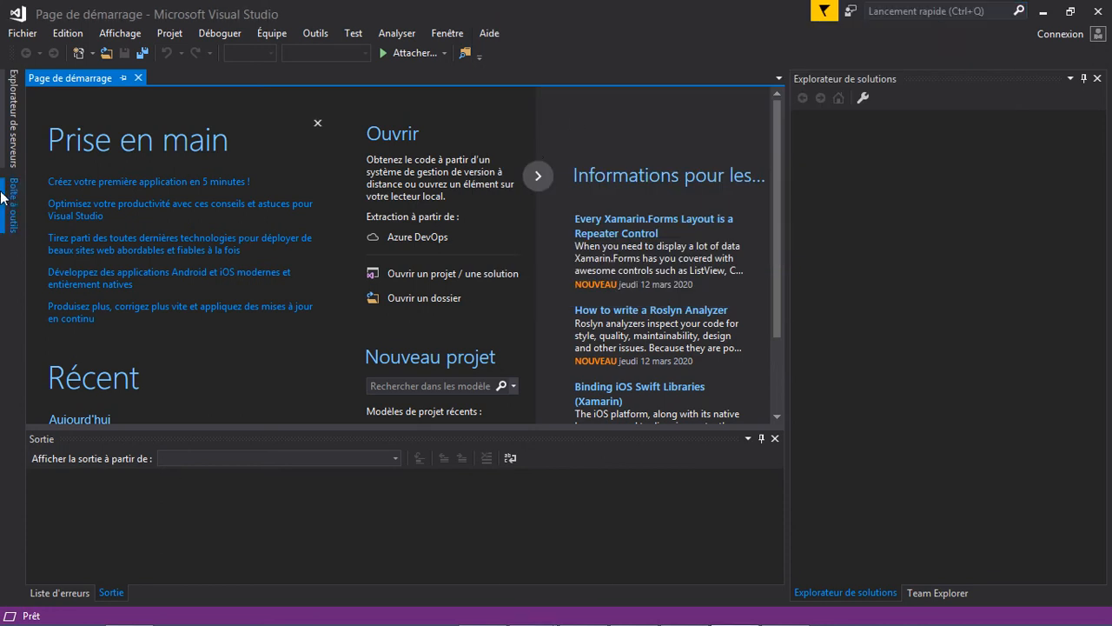
{"action": "left_click", "coordinate": [17, 35]}
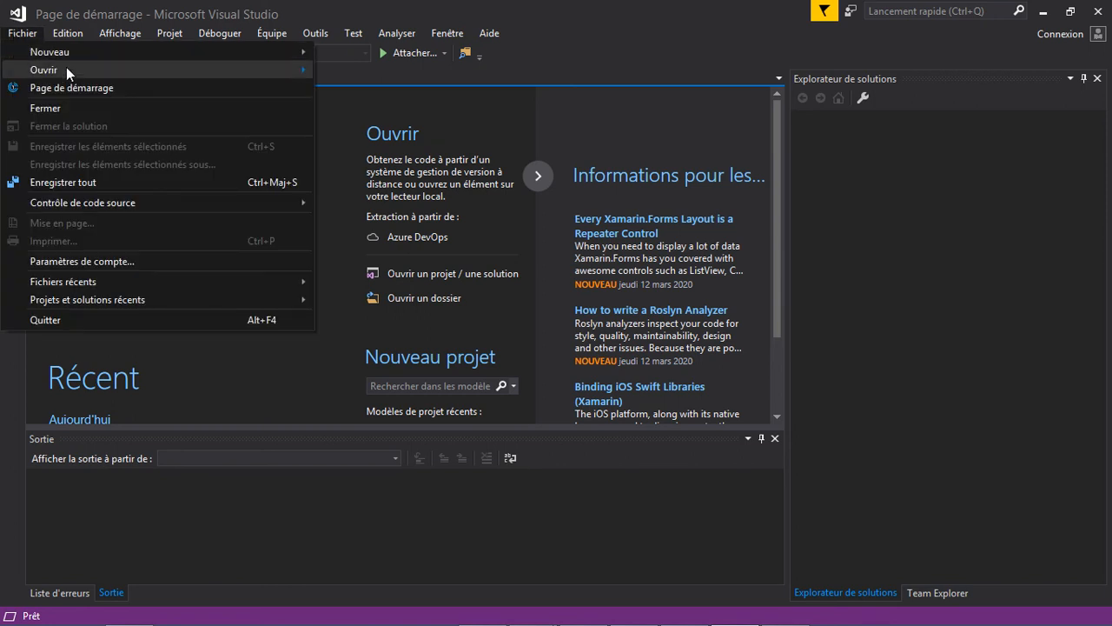
{"action": "mouse_move", "coordinate": [67, 65]}
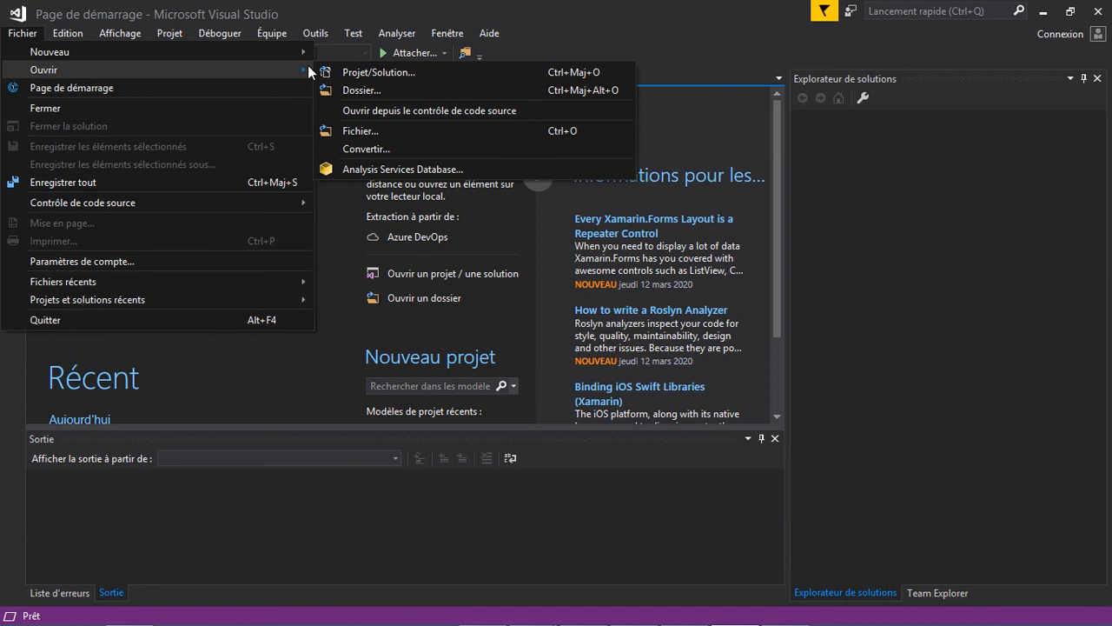
{"action": "key", "text": "Escape"}
{"action": "key", "text": "Escape"}
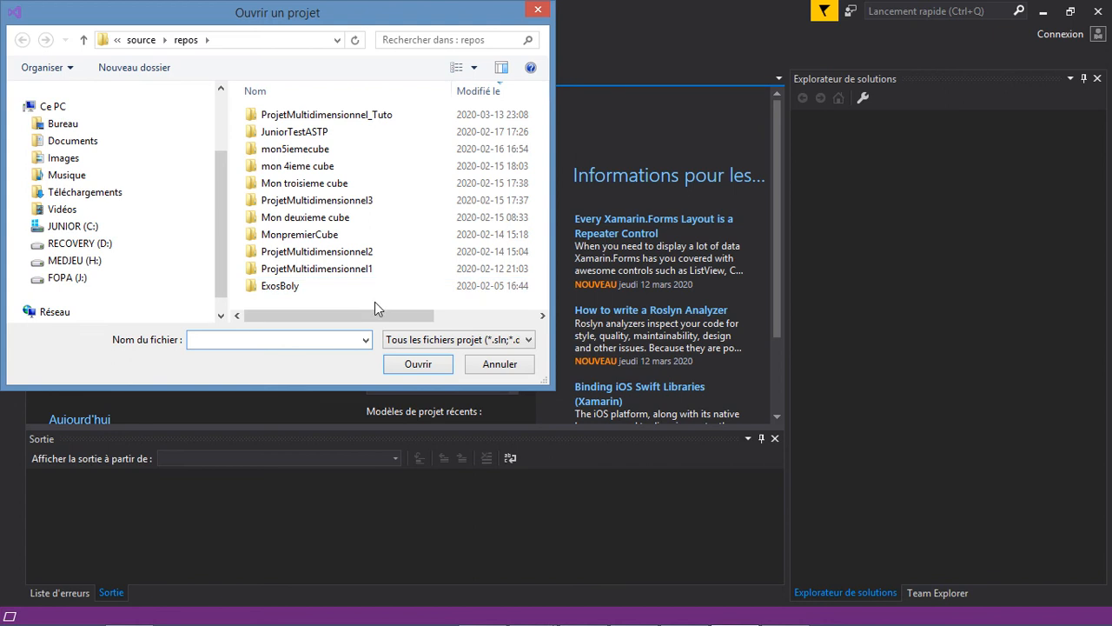
{"action": "left_click", "coordinate": [489, 364]}
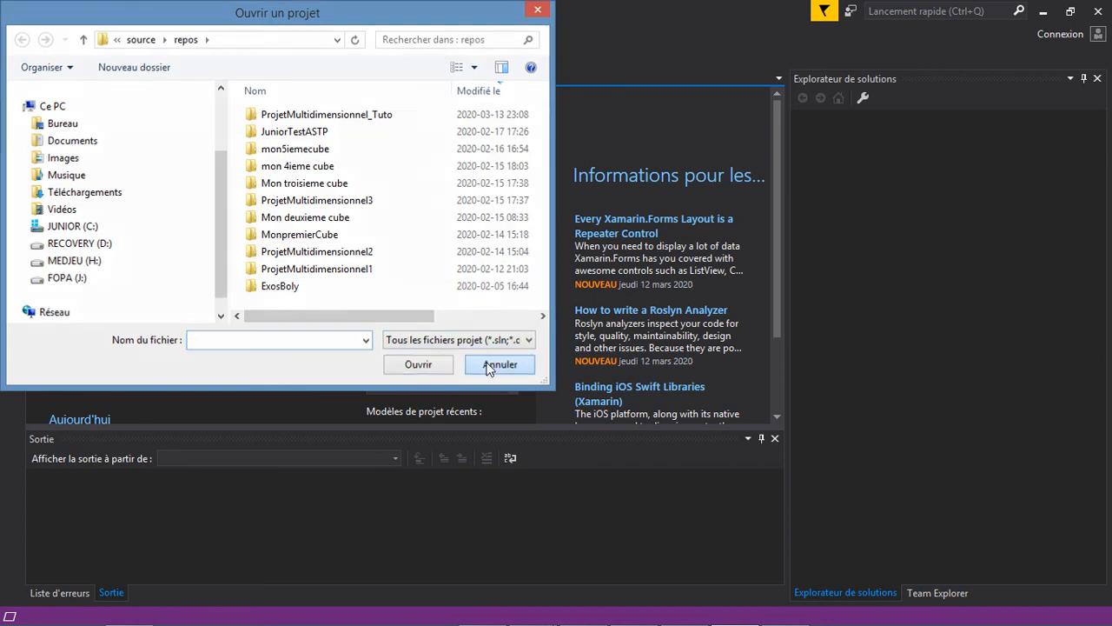
Start creating a new project in Visual Studio
{"action": "left_click", "coordinate": [21, 33]}
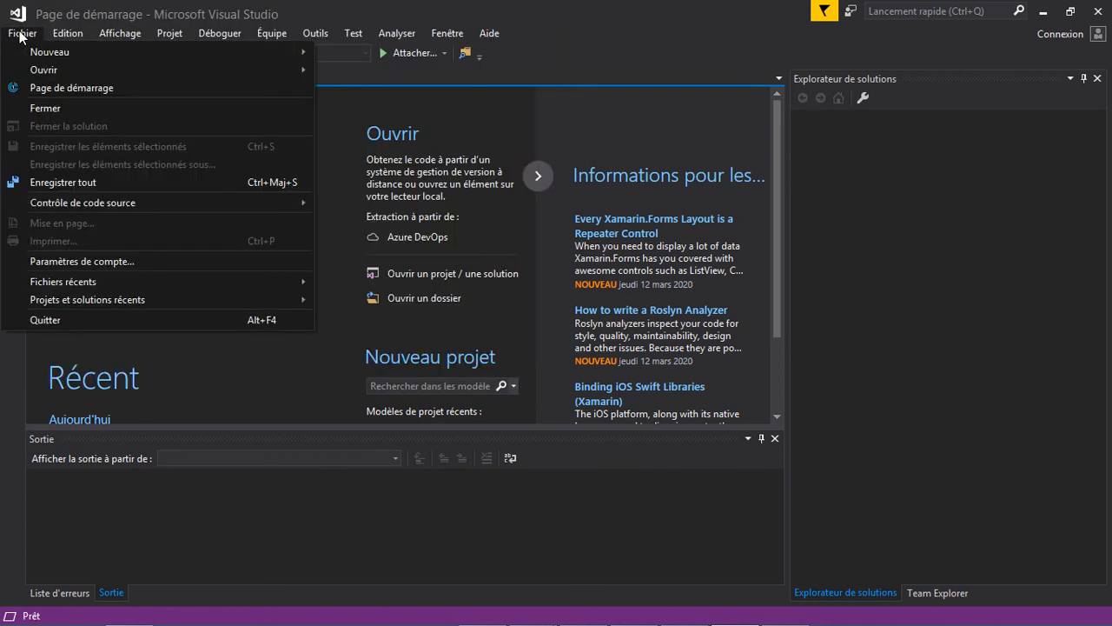
{"action": "mouse_move", "coordinate": [47, 48]}
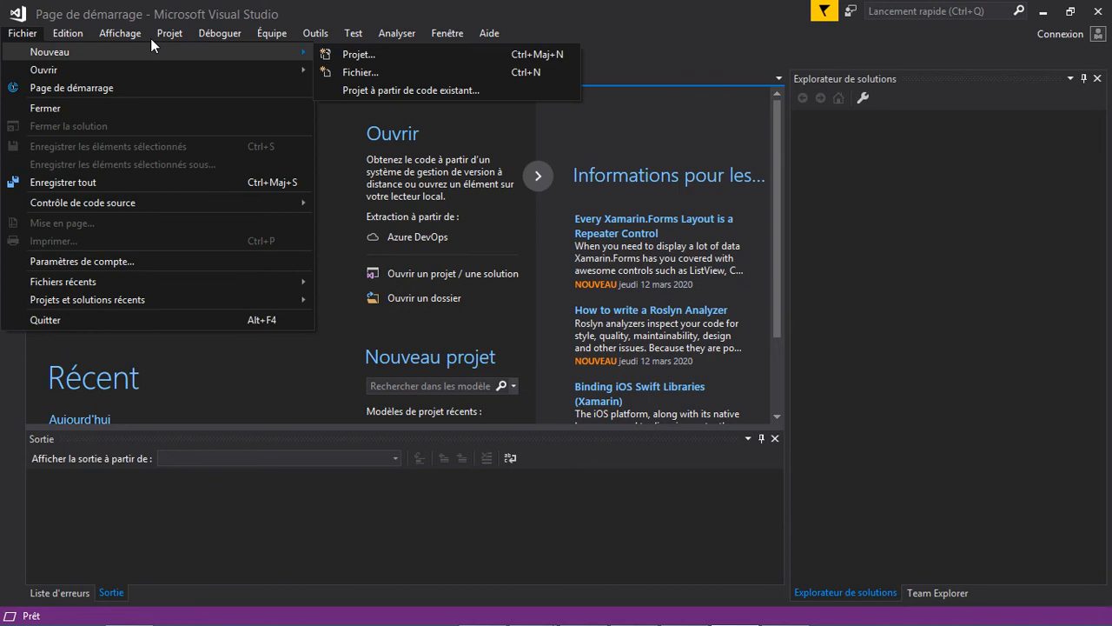
{"action": "left_click", "coordinate": [152, 40]}
{"action": "left_click", "coordinate": [21, 33]}
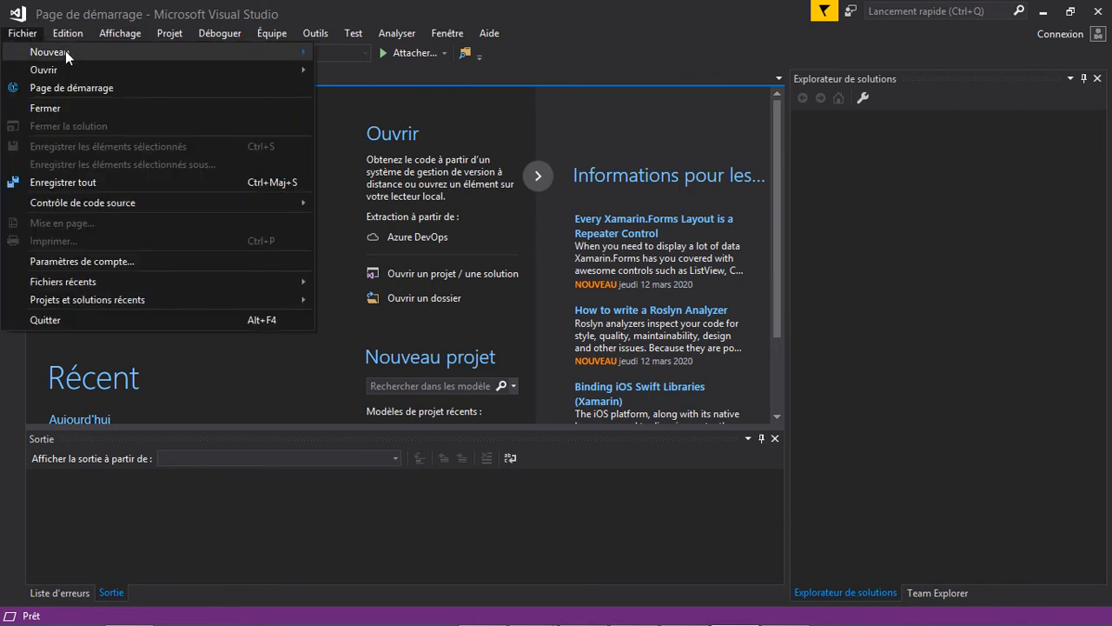
{"action": "mouse_move", "coordinate": [65, 51]}
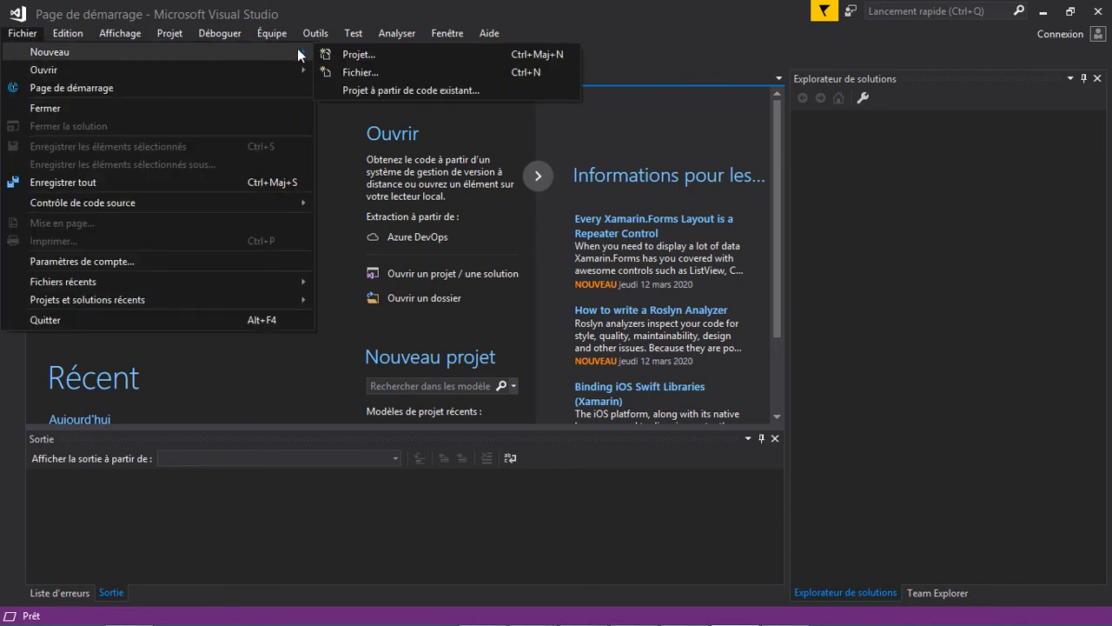
{"action": "left_click", "coordinate": [348, 54]}
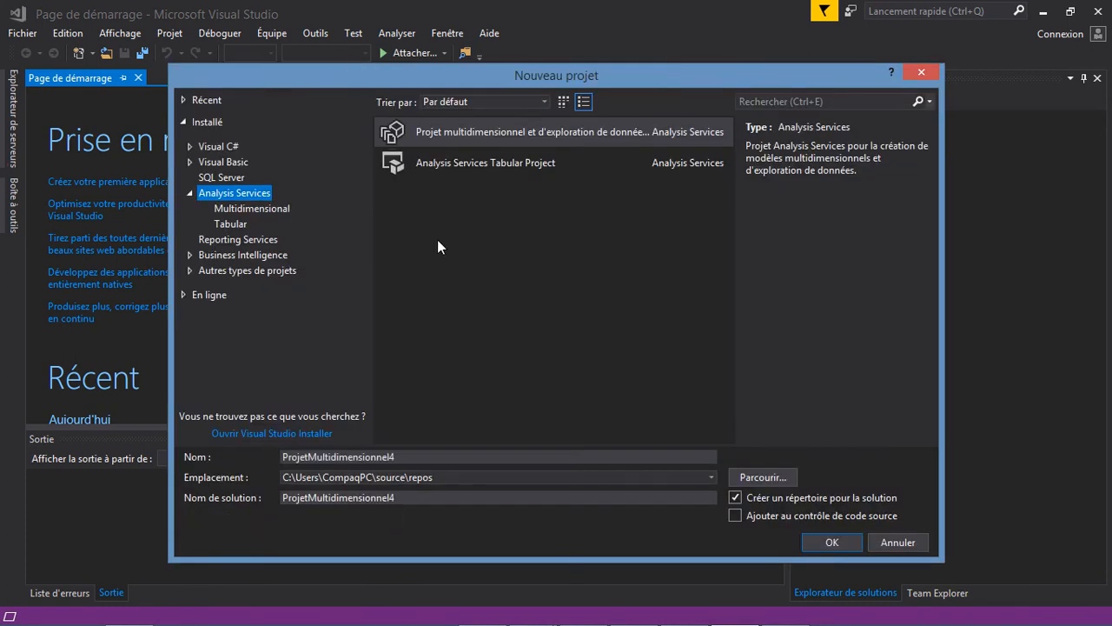
Show the Multidimensional project templates under Analysis Services for the new project
{"action": "left_click", "coordinate": [190, 194]}
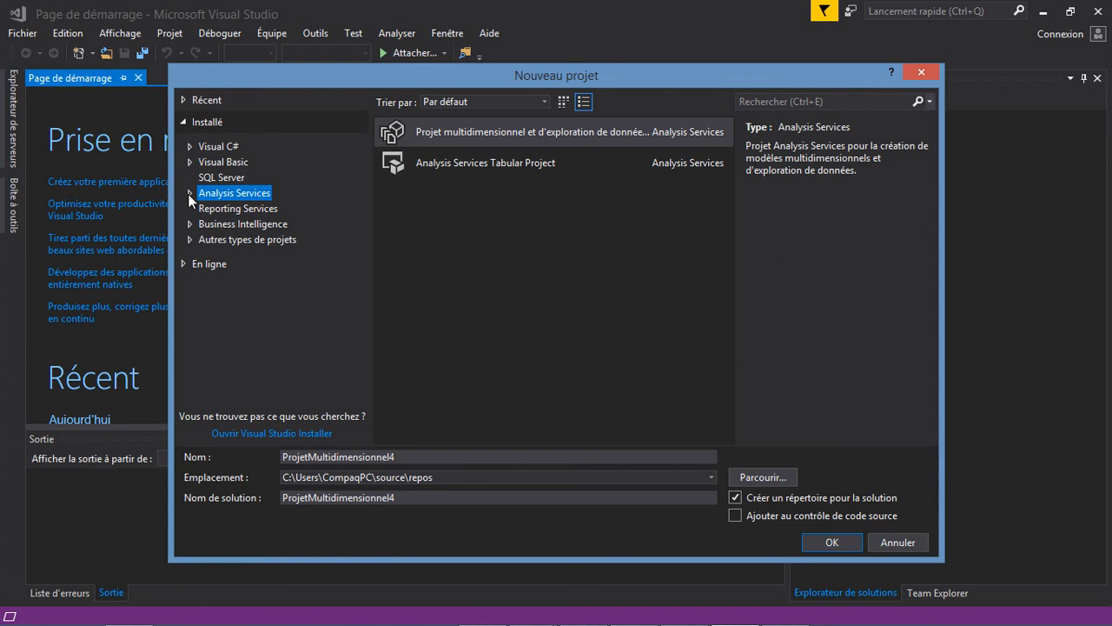
{"action": "left_click", "coordinate": [190, 193]}
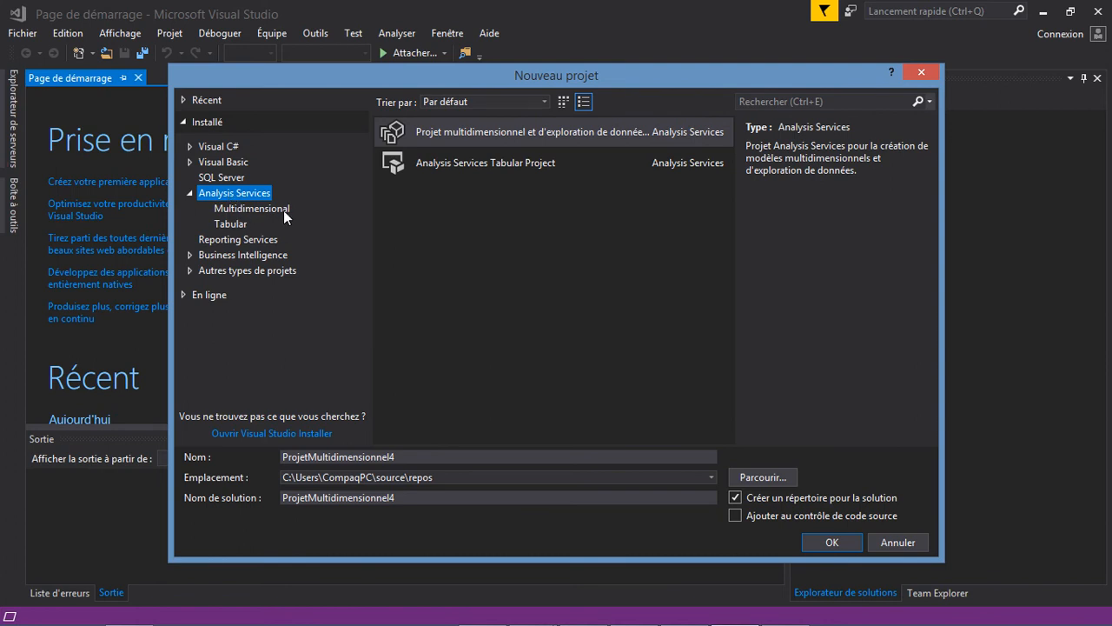
{"action": "left_click", "coordinate": [232, 210]}
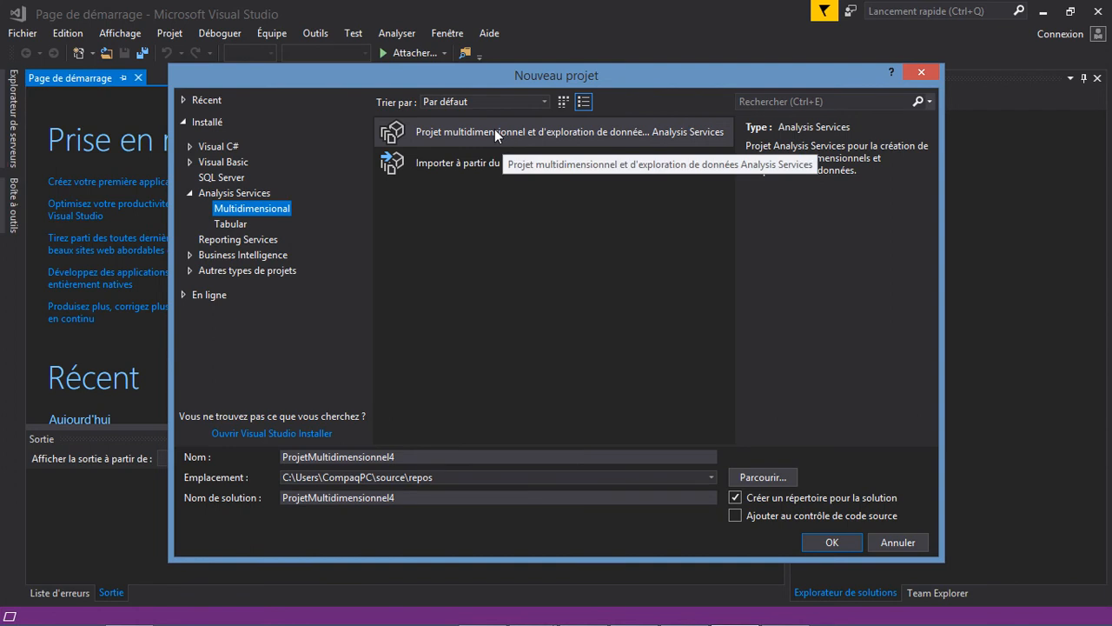
Create a multidimensional and data mining Analysis Services project named FutureApptest
{"action": "left_click", "coordinate": [405, 457]}
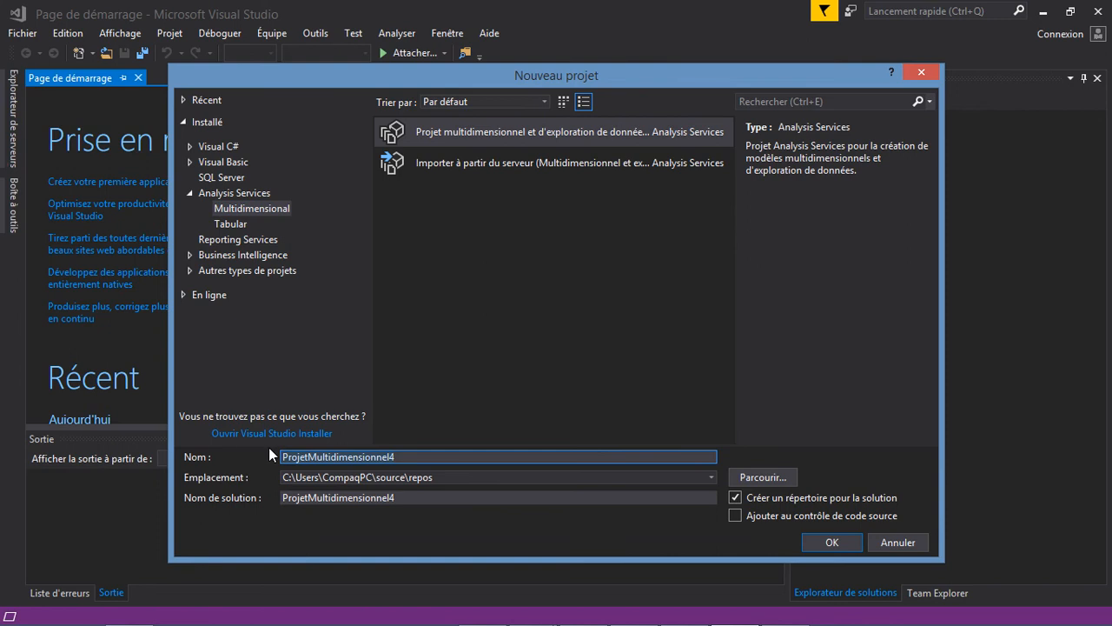
{"action": "type", "text": "F"}
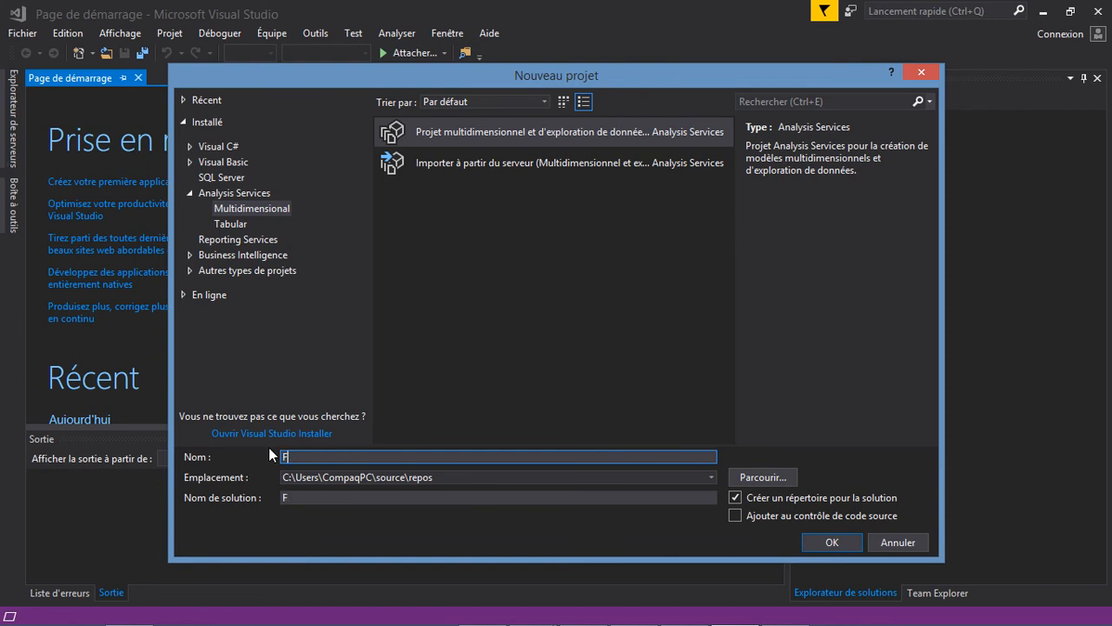
{"action": "type", "text": "utureApptest"}
{"action": "key", "text": "BackSpace"}
{"action": "key", "text": "BackSpace"}
{"action": "key", "text": "BackSpace"}
{"action": "type", "text": "est"}
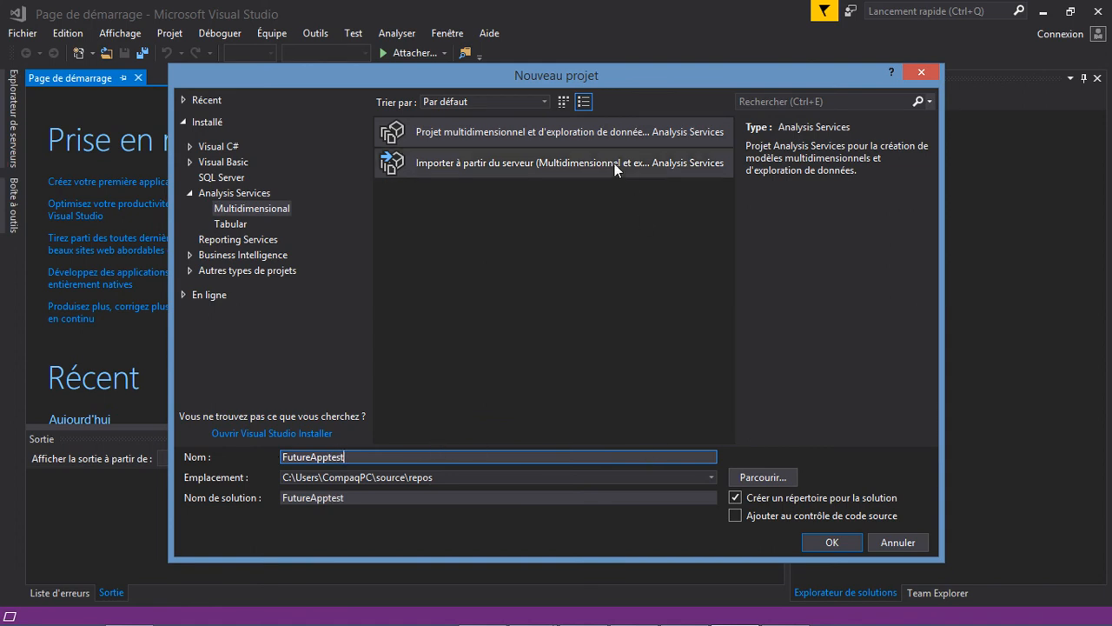
{"action": "left_click", "coordinate": [592, 133]}
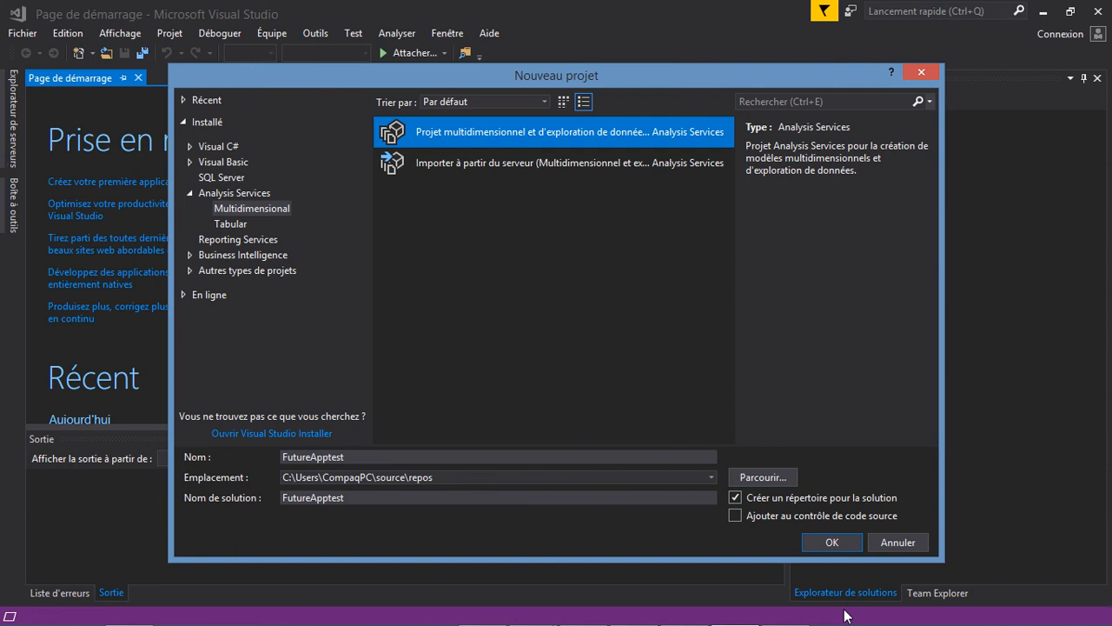
{"action": "left_click", "coordinate": [831, 540]}
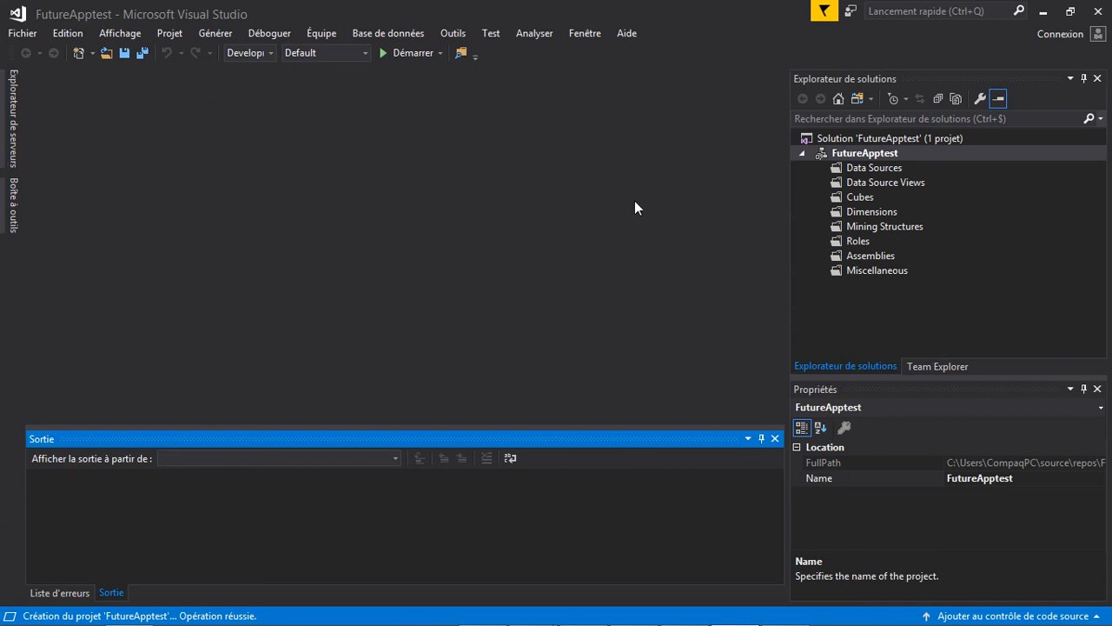
Look through the new project's folders in the solution tree, from Data Sources to Miscellaneous
{"action": "left_click", "coordinate": [837, 170]}
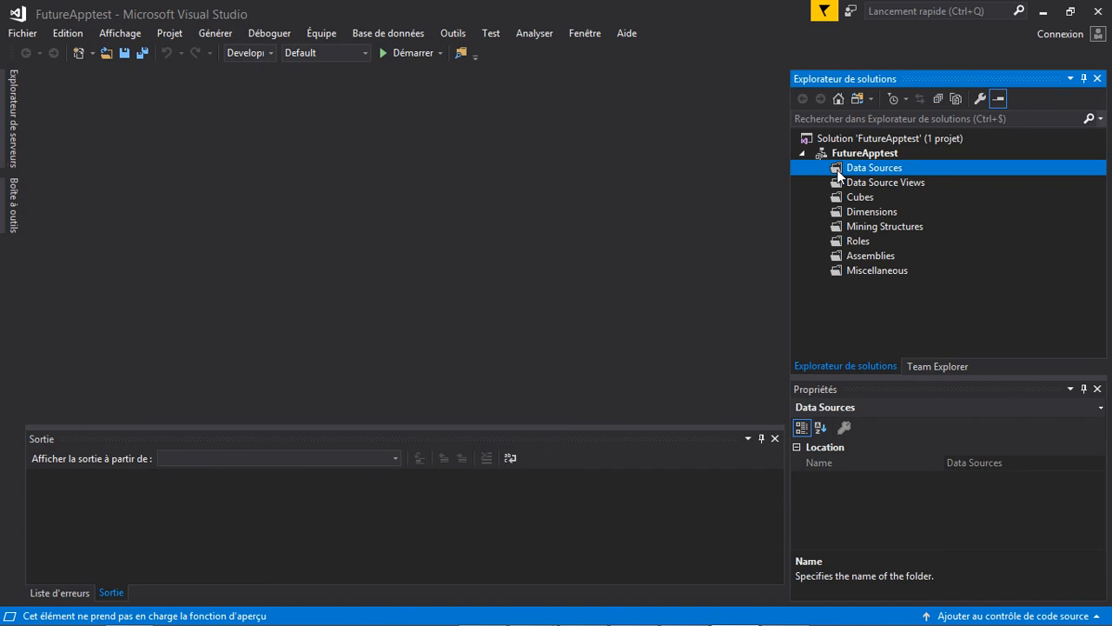
{"action": "left_click", "coordinate": [847, 185]}
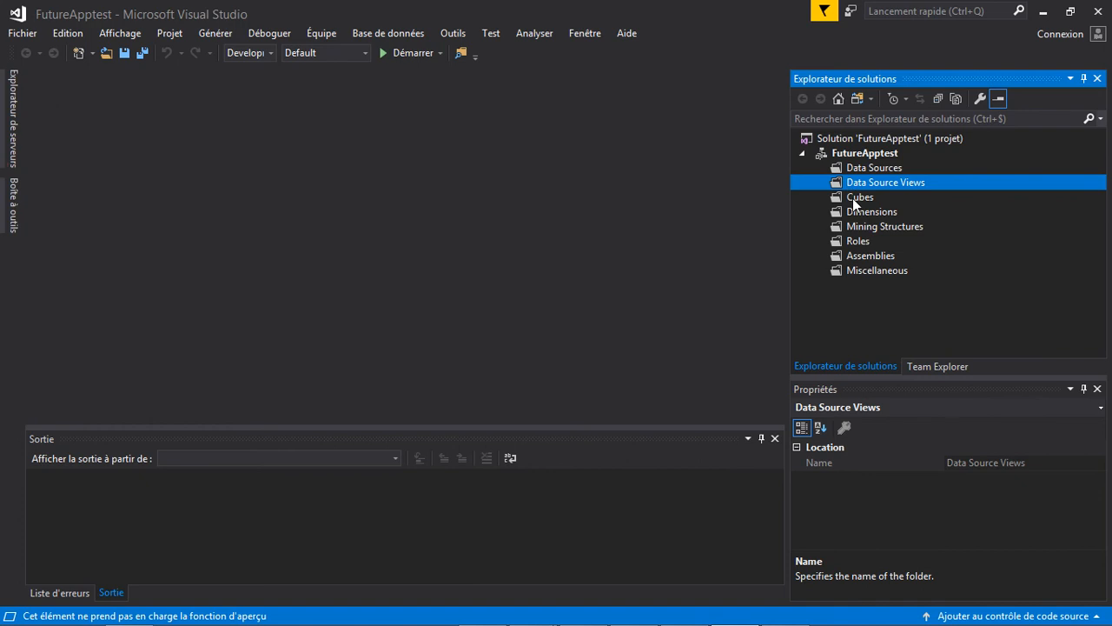
{"action": "left_click", "coordinate": [852, 198]}
{"action": "left_click", "coordinate": [853, 211]}
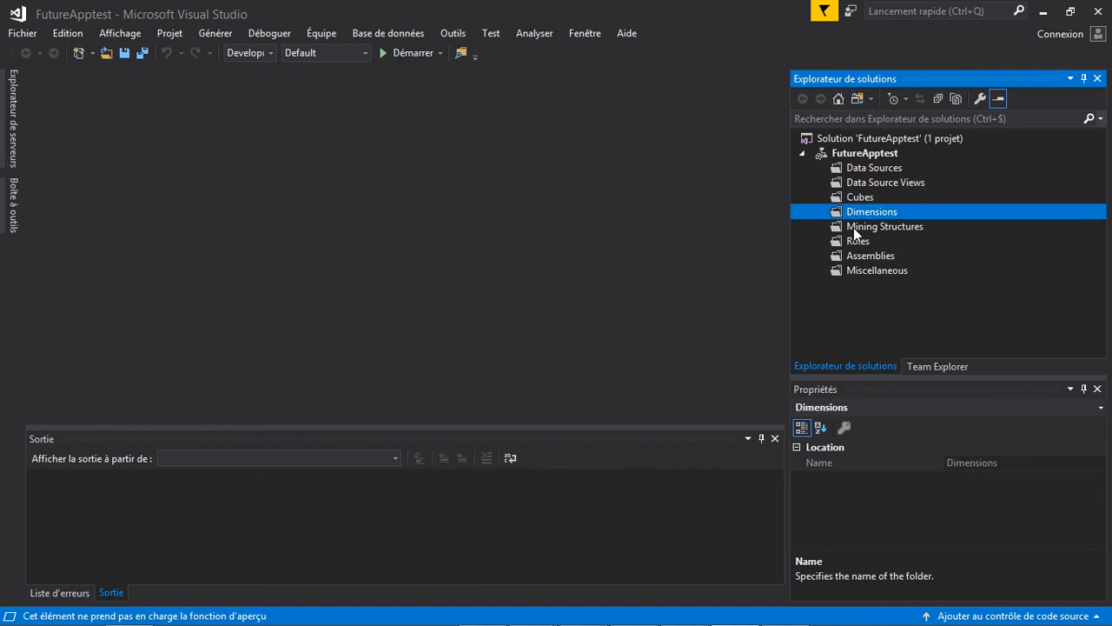
{"action": "left_click", "coordinate": [854, 228]}
{"action": "left_click", "coordinate": [855, 242]}
{"action": "left_click", "coordinate": [856, 257]}
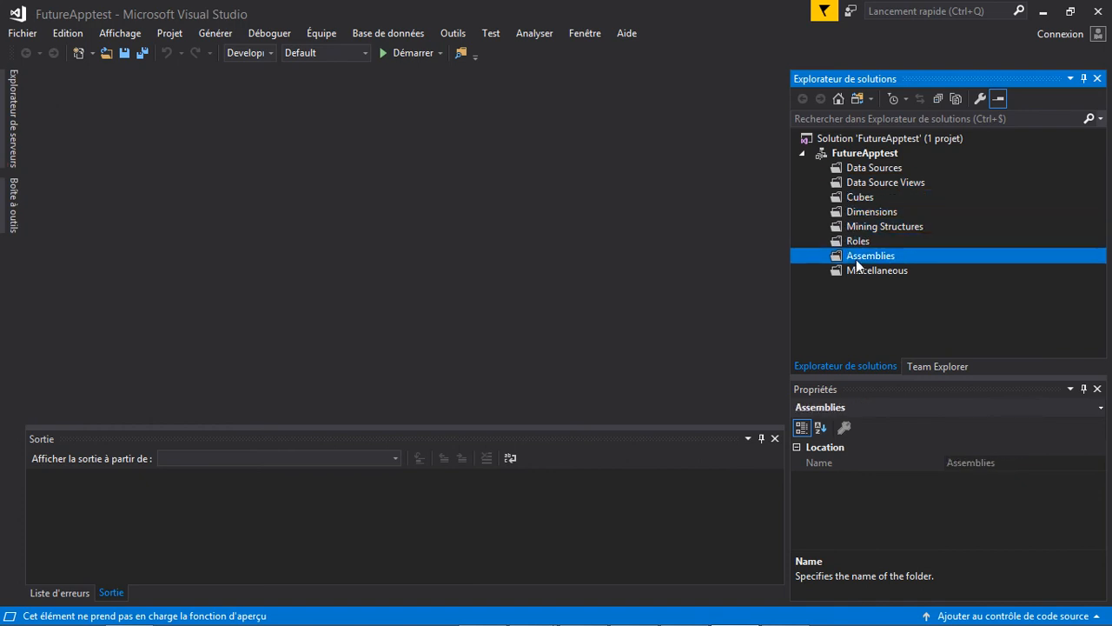
{"action": "left_click", "coordinate": [857, 270]}
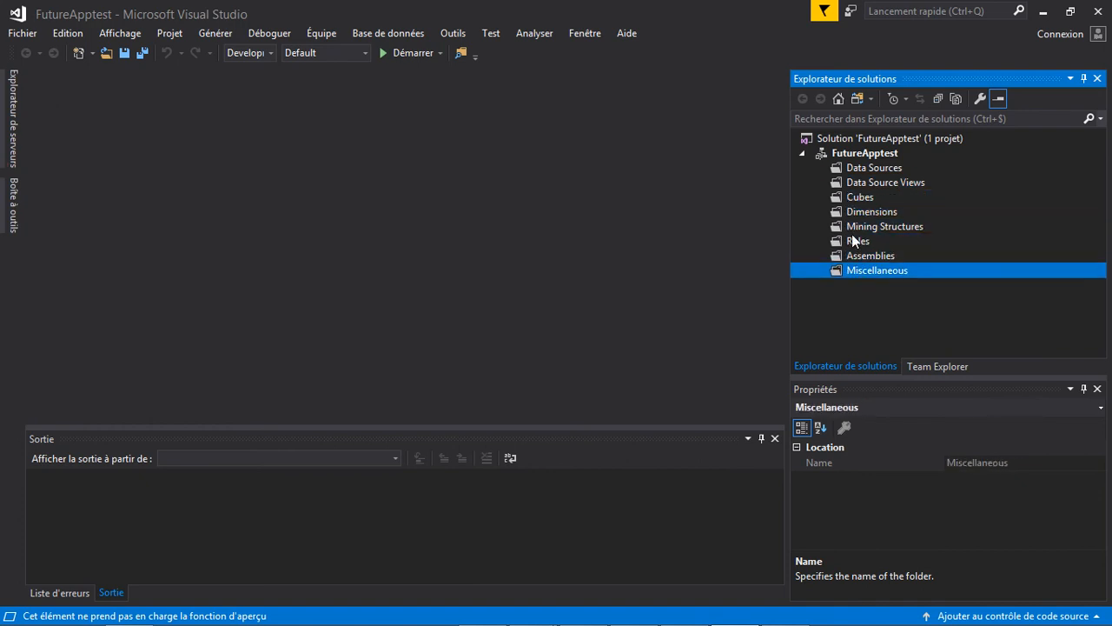
{"action": "left_click", "coordinate": [849, 168]}
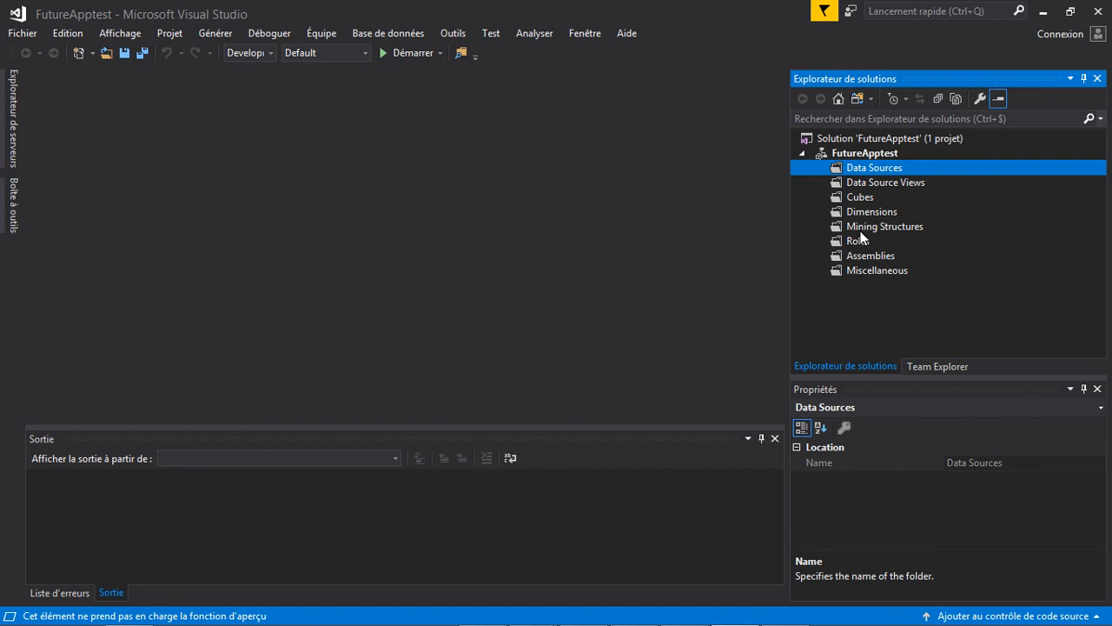
{"action": "mouse_move", "coordinate": [615, 8]}
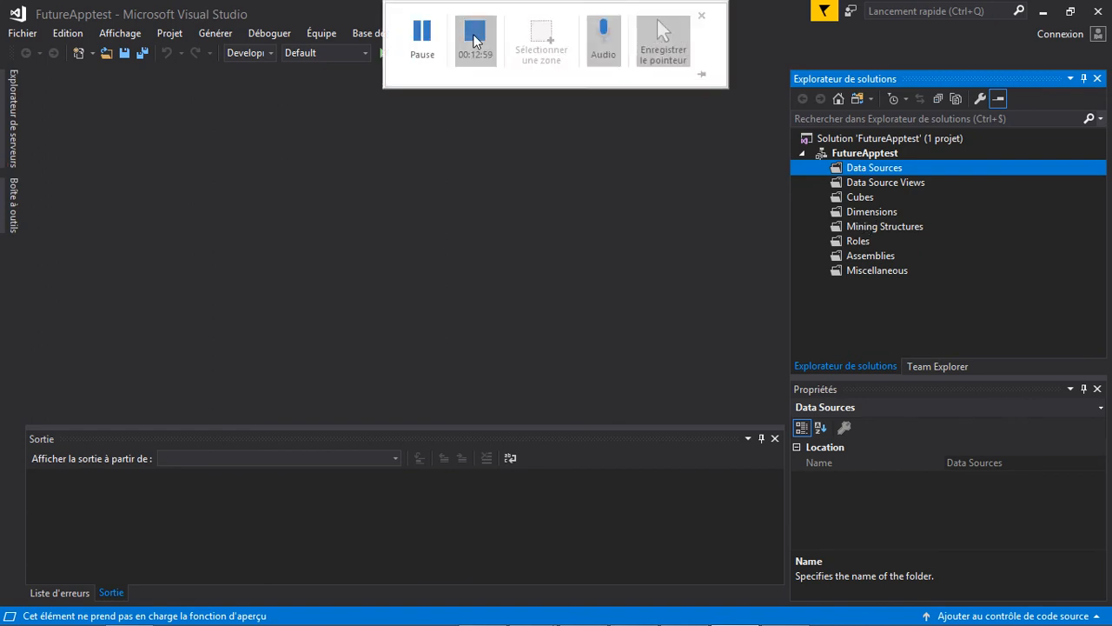
Start a new data source based on an existing or new connection and begin defining a new connection
{"action": "left_click", "coordinate": [866, 167]}
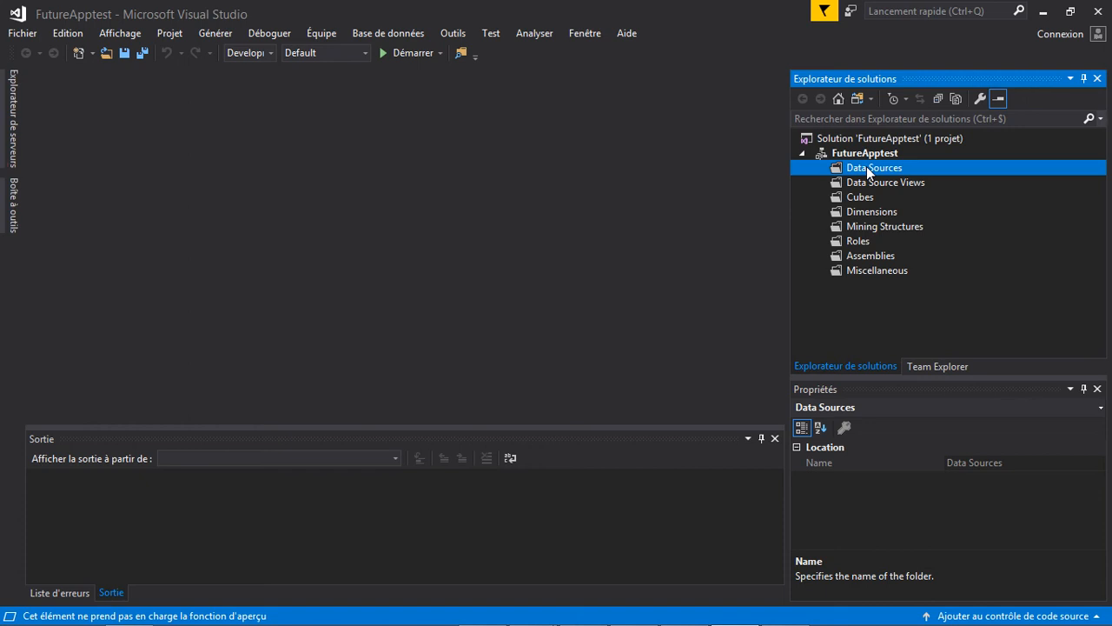
{"action": "right_click", "coordinate": [867, 169]}
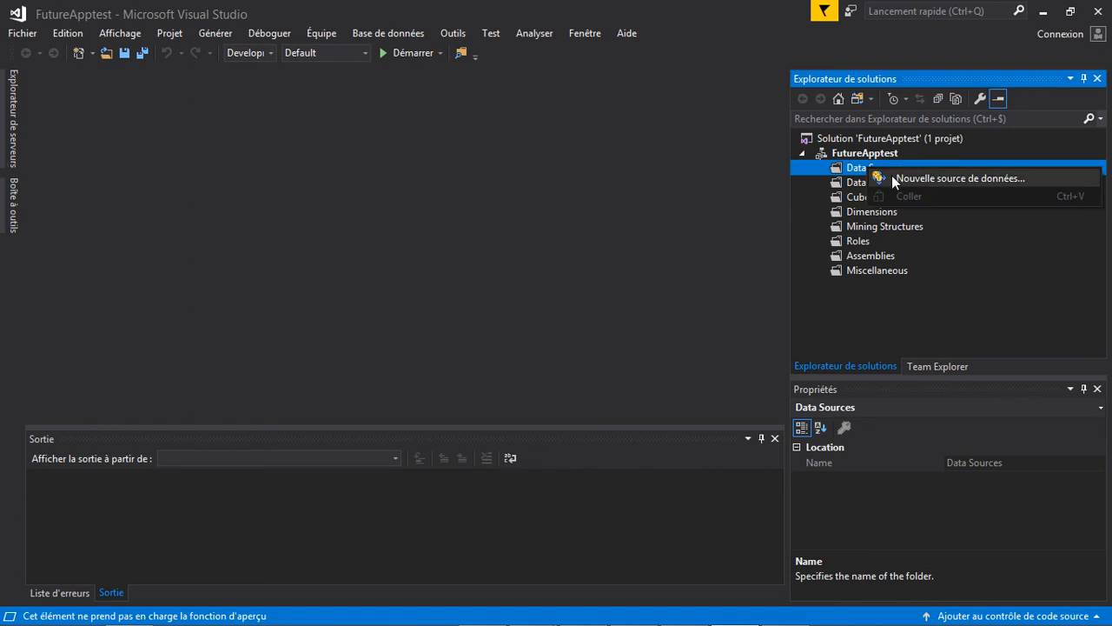
{"action": "left_click", "coordinate": [892, 177]}
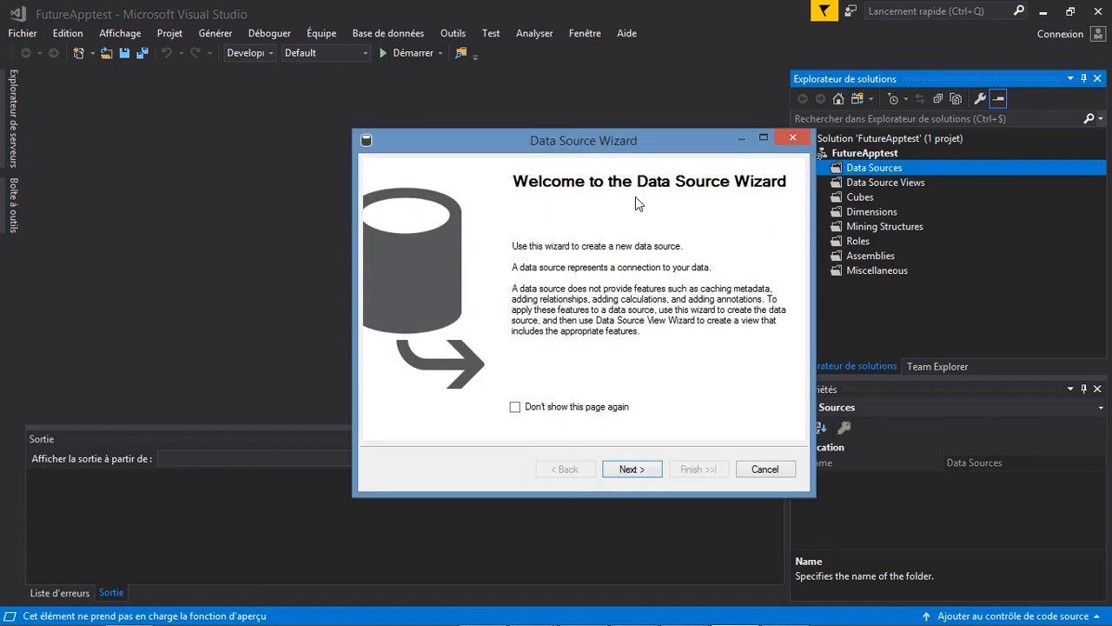
{"action": "left_click", "coordinate": [629, 464]}
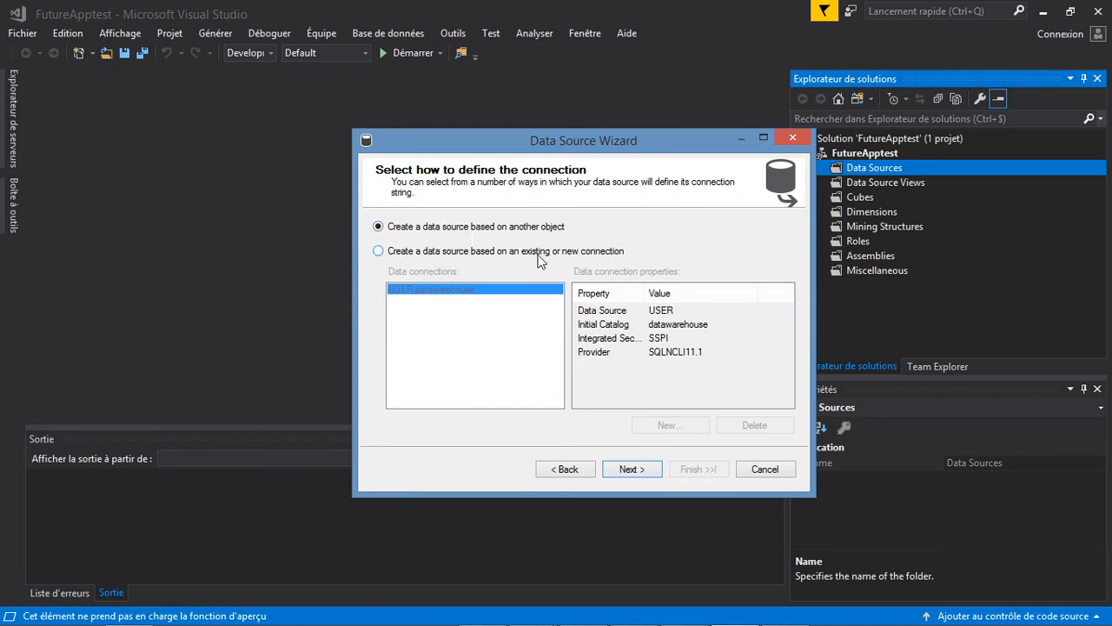
{"action": "left_click", "coordinate": [379, 252]}
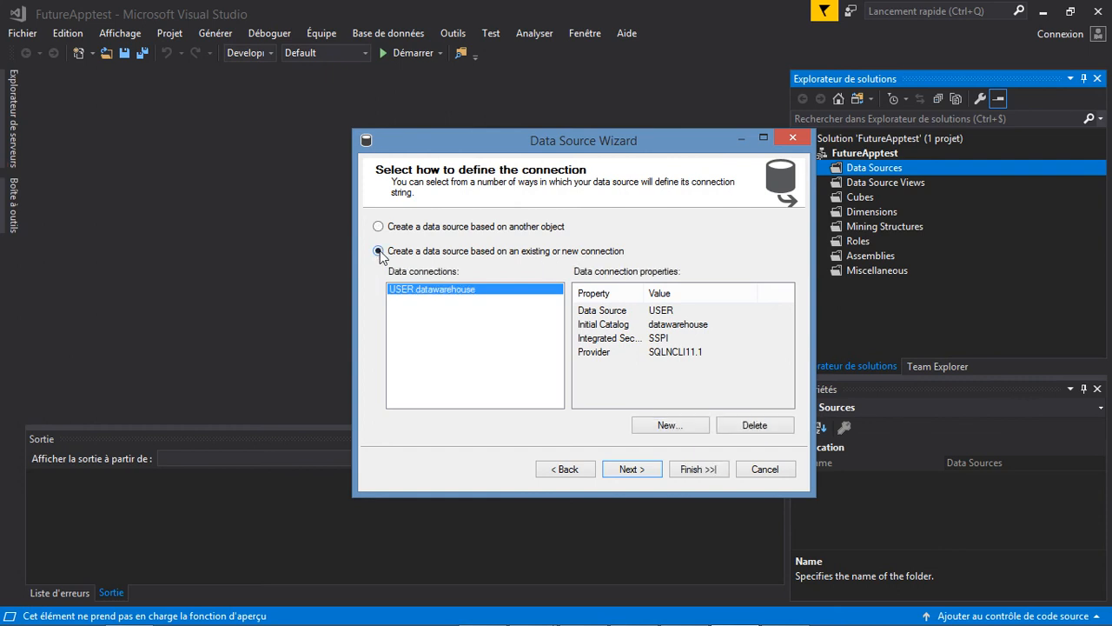
{"action": "left_click", "coordinate": [660, 422]}
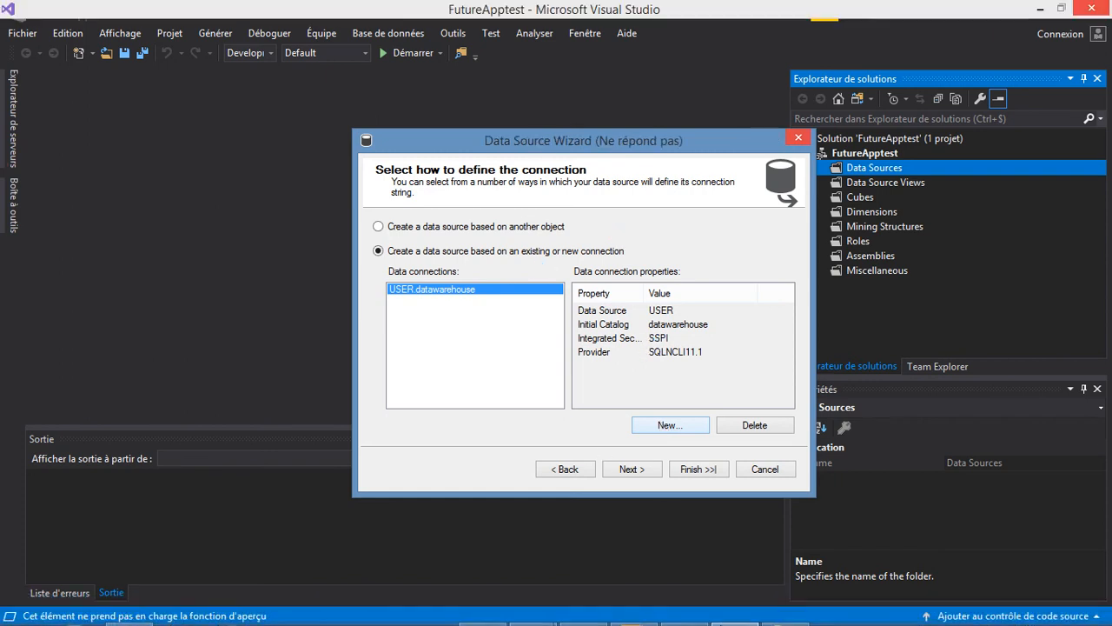
Check the server name in SQL Server Management Studio, collapsing the server's object tree, and return to Visual Studio
{"action": "left_click", "coordinate": [791, 612]}
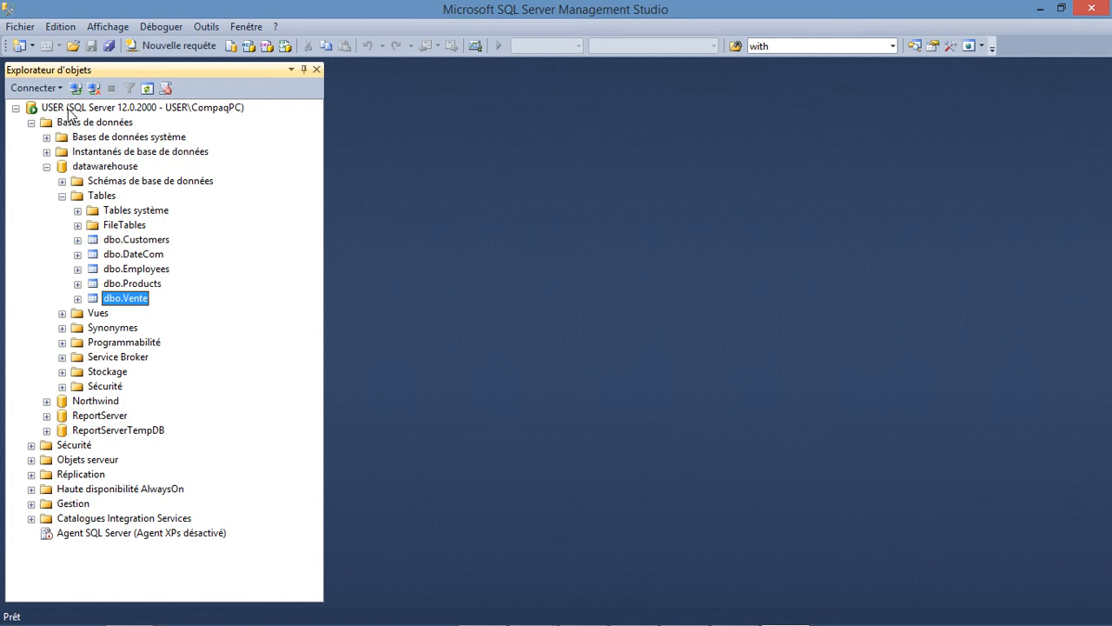
{"action": "left_click", "coordinate": [15, 109]}
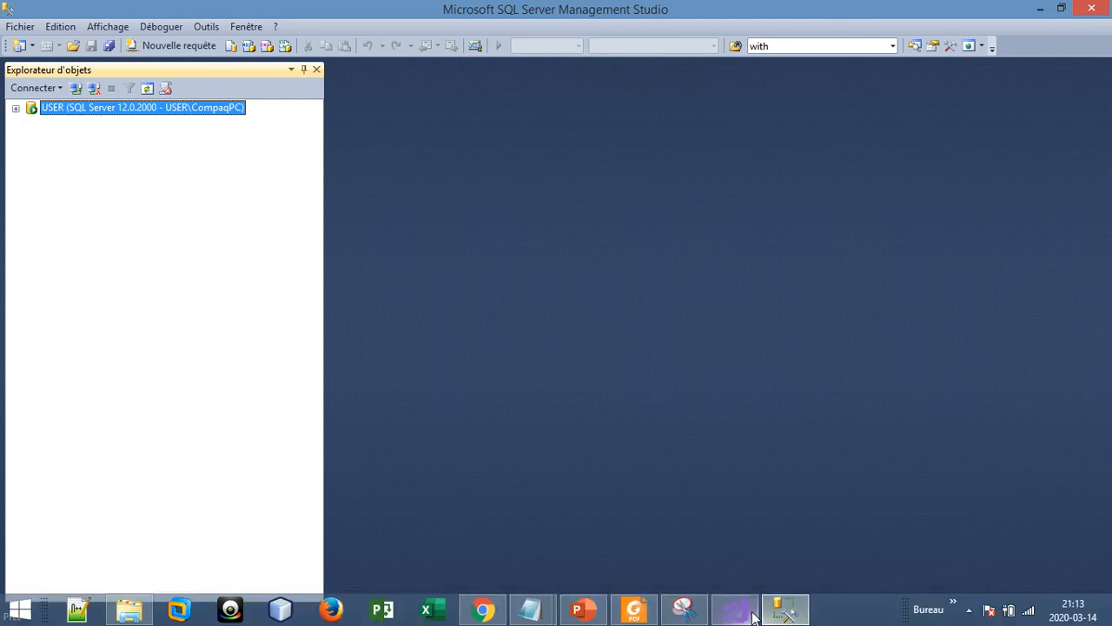
{"action": "left_click", "coordinate": [752, 612]}
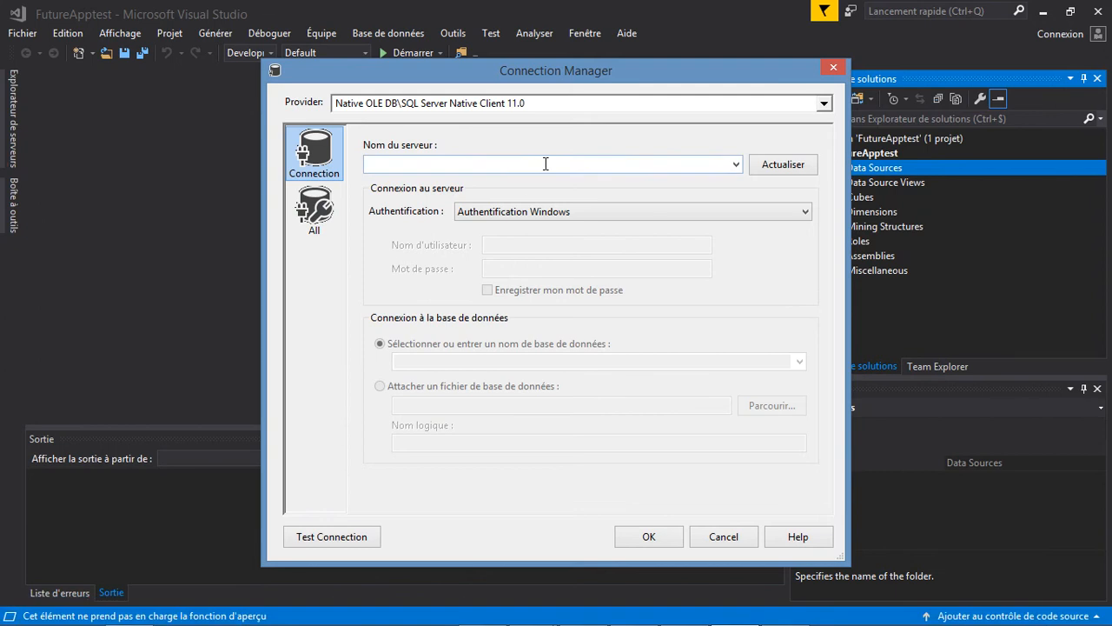
Set the connection's server name to USER, rechecking the name in SQL Server Management Studio before selecting it in Visual Studio
{"action": "left_click", "coordinate": [736, 165]}
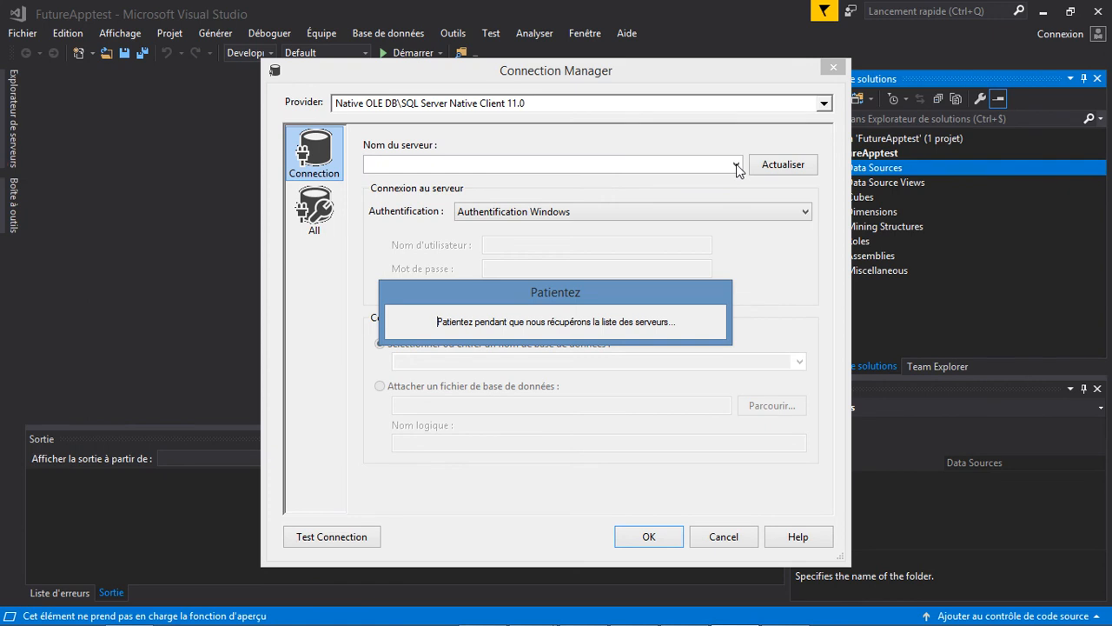
{"action": "left_click", "coordinate": [785, 608]}
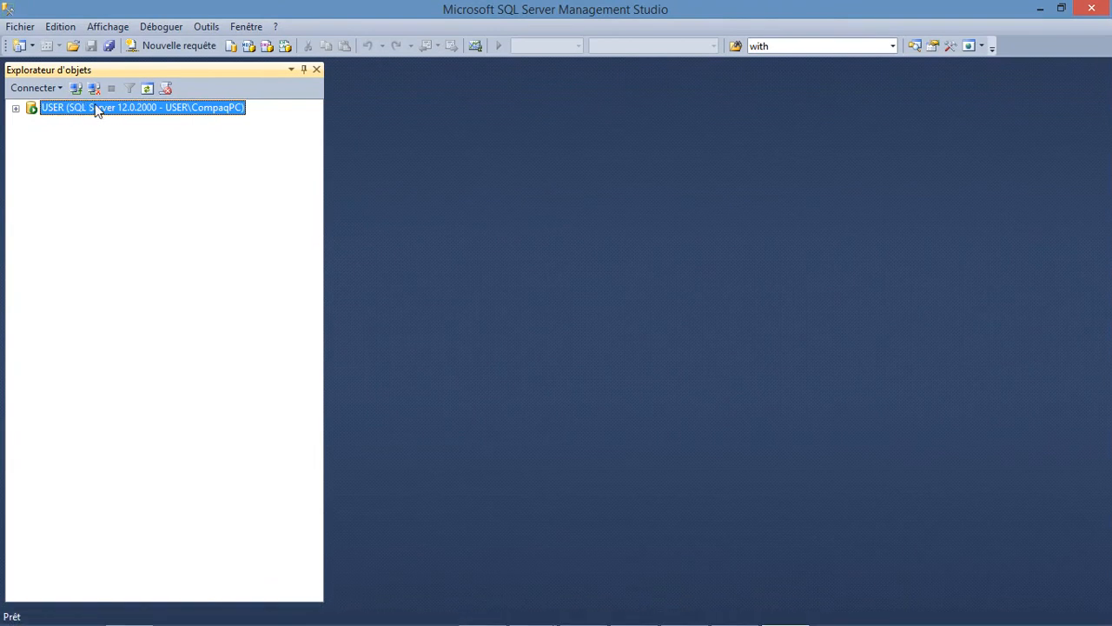
{"action": "mouse_move", "coordinate": [812, 619]}
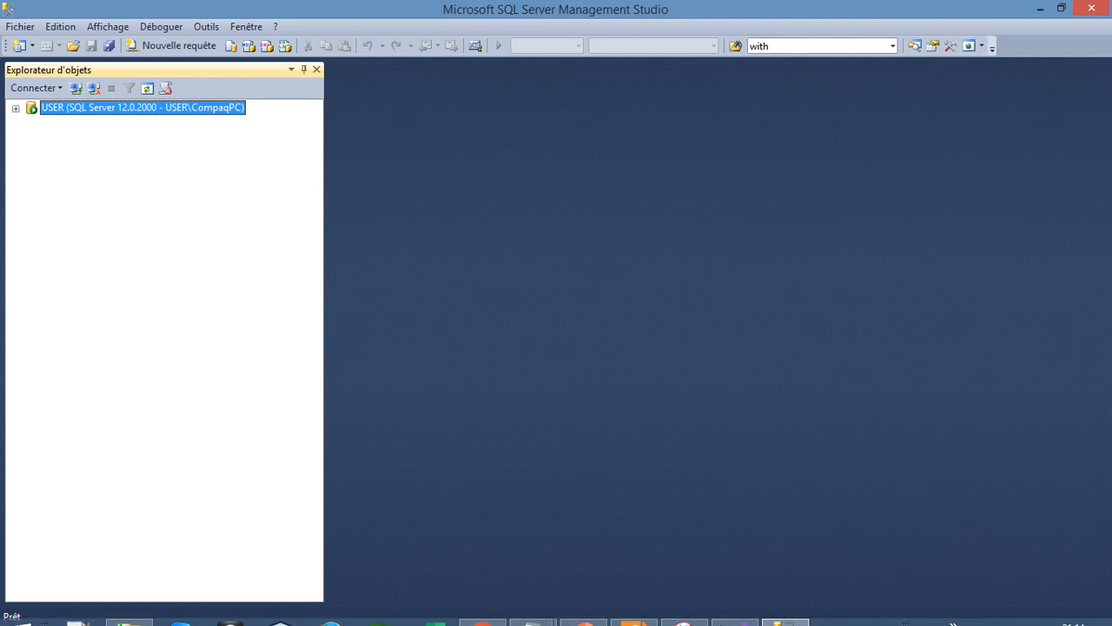
{"action": "left_click", "coordinate": [735, 609]}
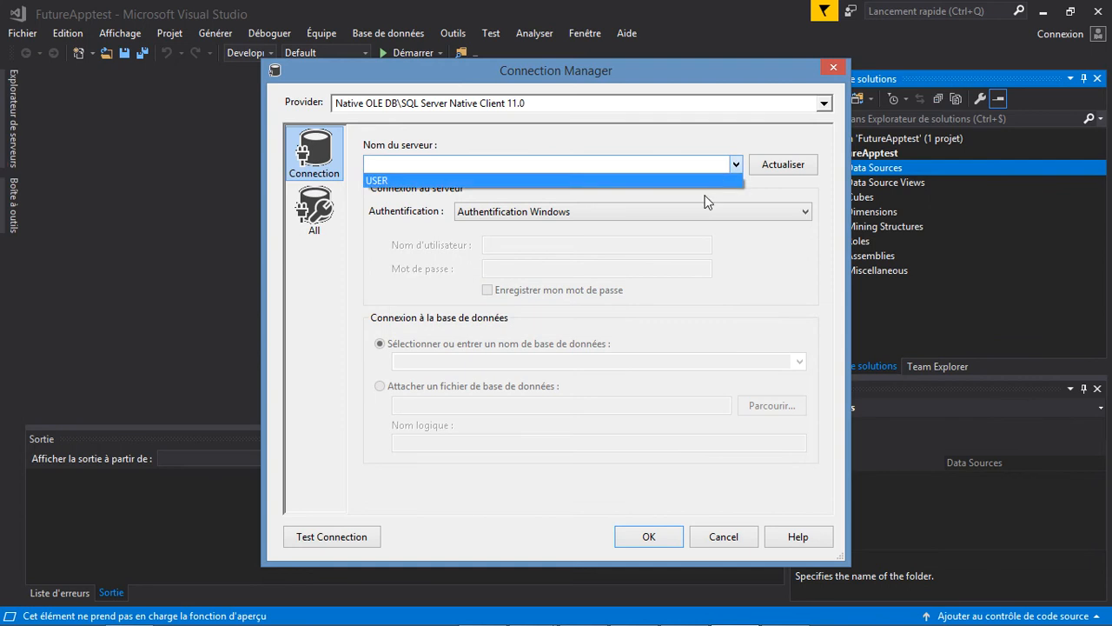
{"action": "left_click", "coordinate": [694, 181]}
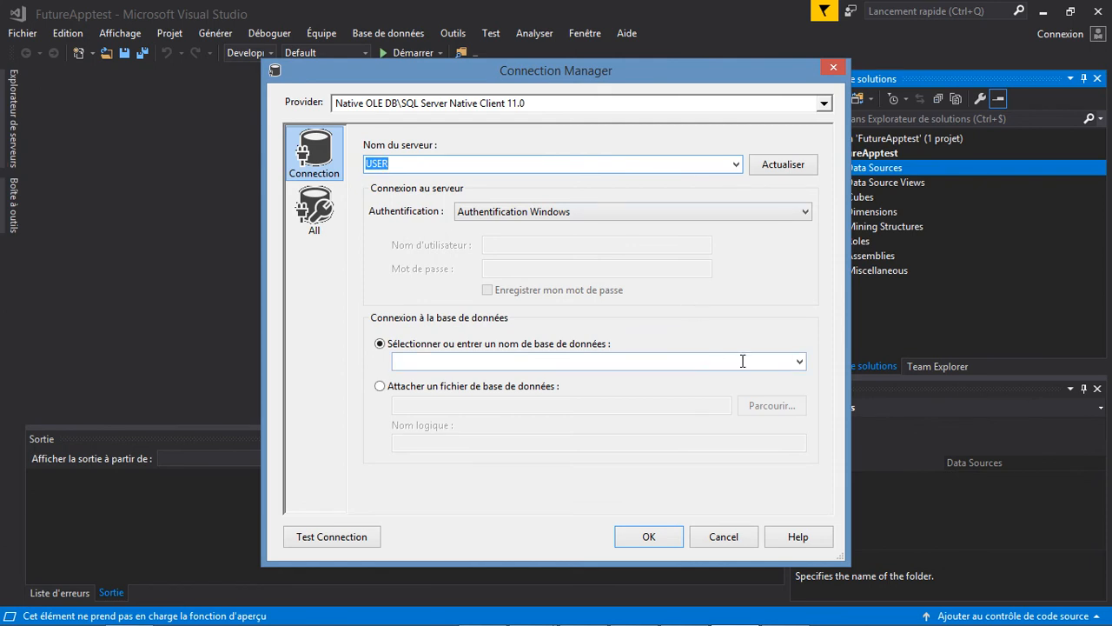
Compare the connection's available databases with those under the server in SQL Server Management Studio, collapsing datawarehouse there, and return to Visual Studio
{"action": "left_click", "coordinate": [800, 363]}
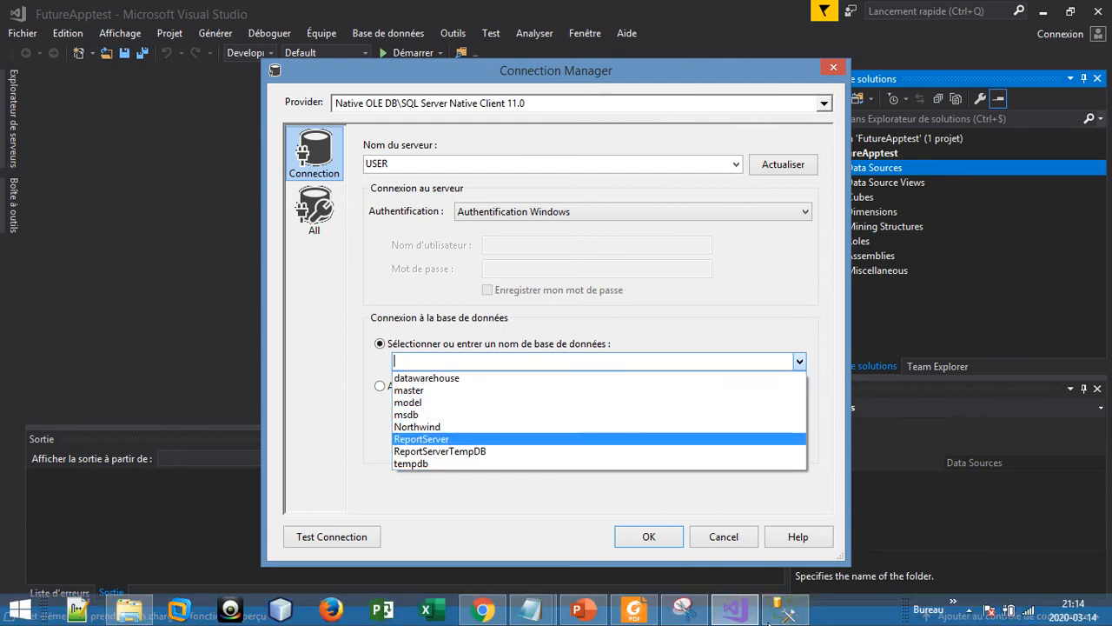
{"action": "left_click", "coordinate": [785, 614]}
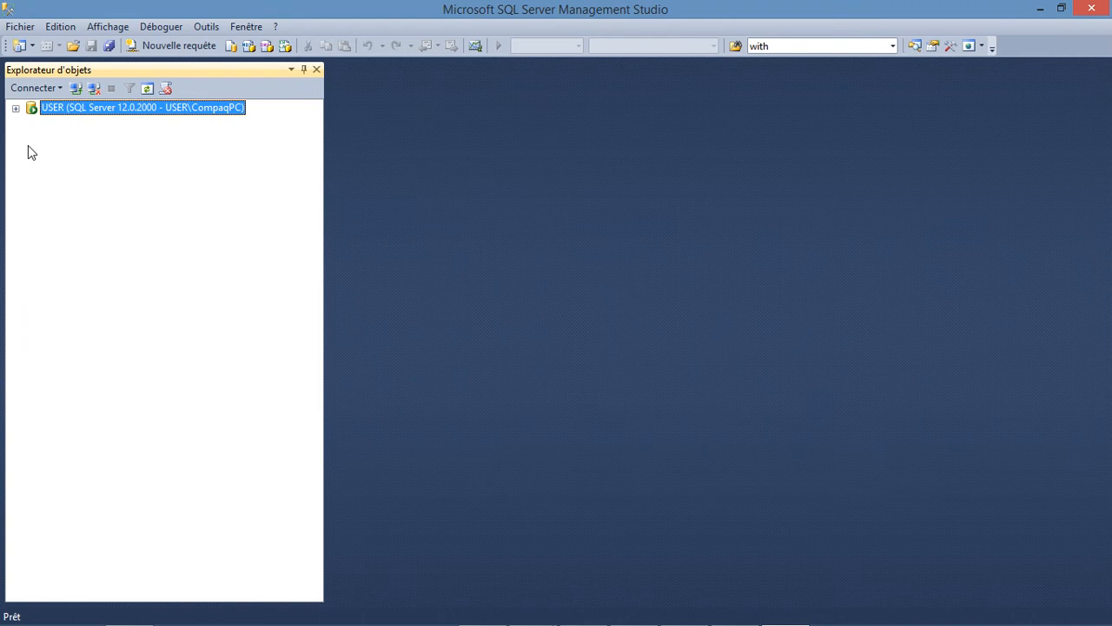
{"action": "left_click", "coordinate": [15, 108]}
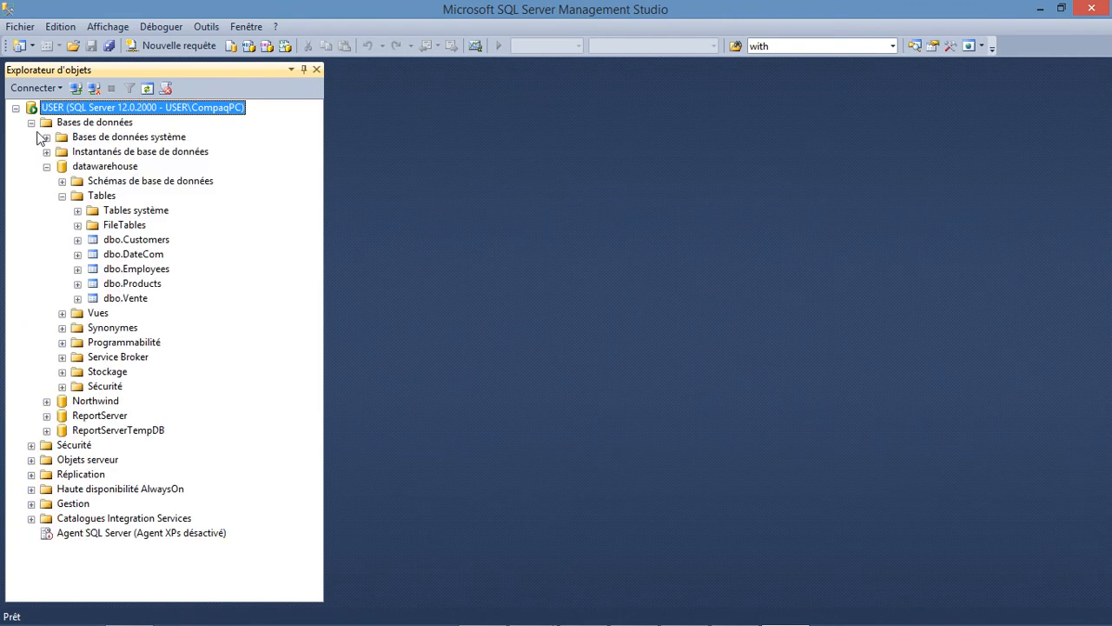
{"action": "left_click", "coordinate": [31, 124]}
{"action": "left_click", "coordinate": [31, 124]}
{"action": "left_click", "coordinate": [47, 167]}
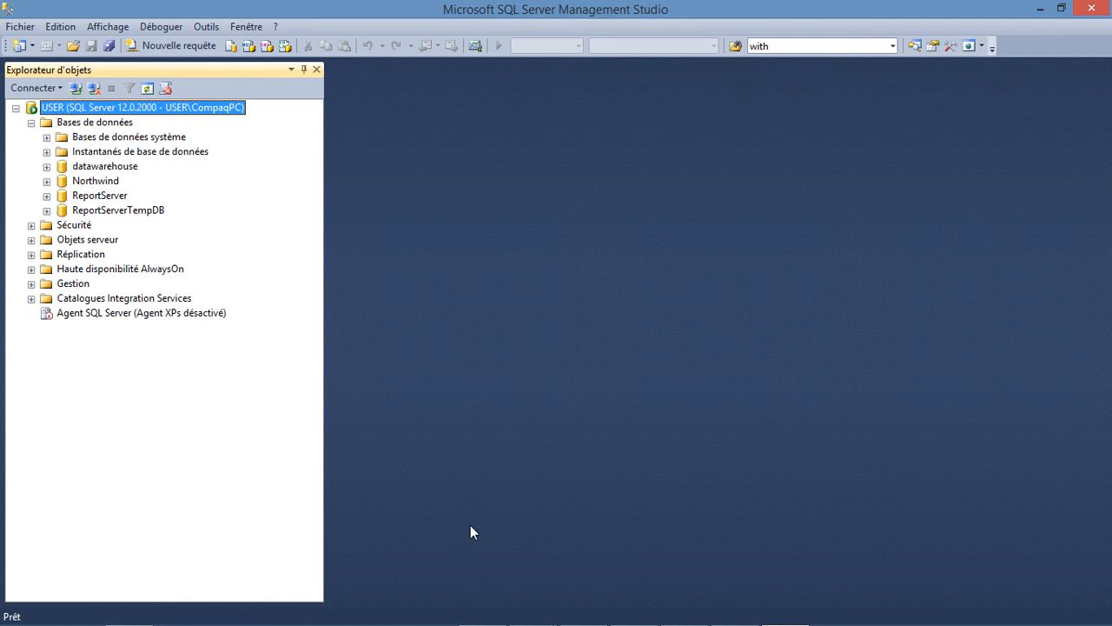
{"action": "mouse_move", "coordinate": [766, 618]}
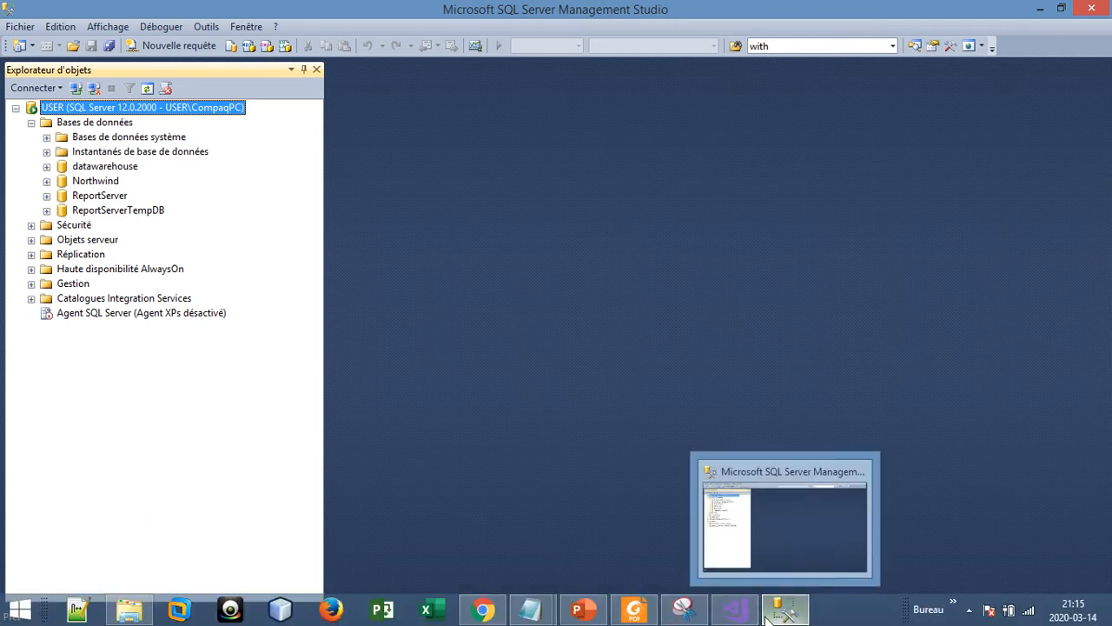
{"action": "left_click", "coordinate": [736, 610]}
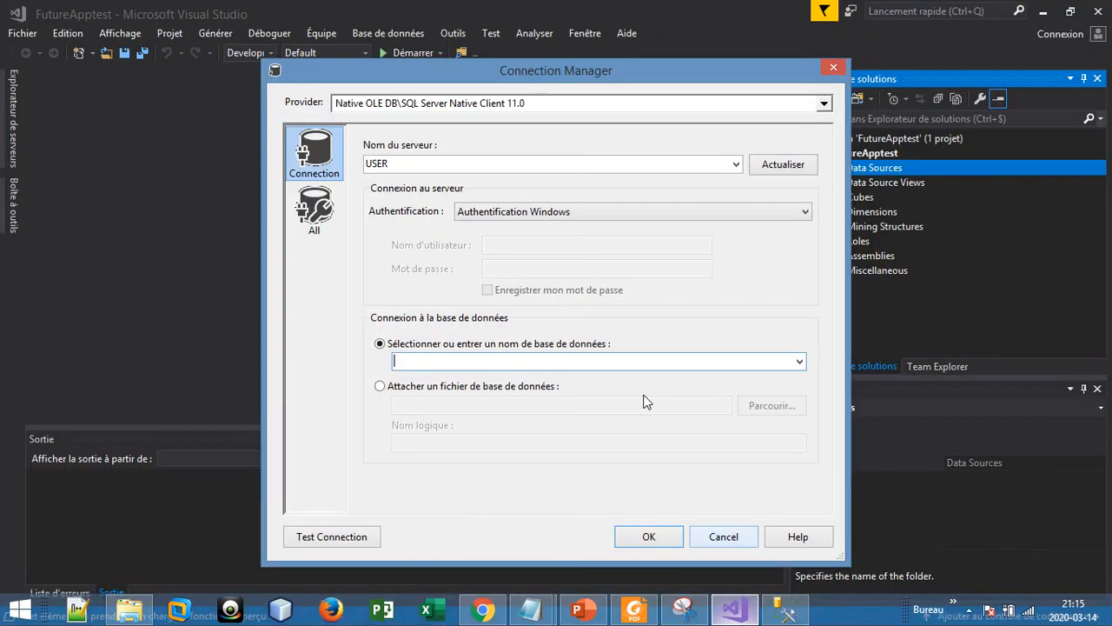
Choose the datawarehouse database for the connection and accept the connection settings
{"action": "left_click", "coordinate": [801, 363]}
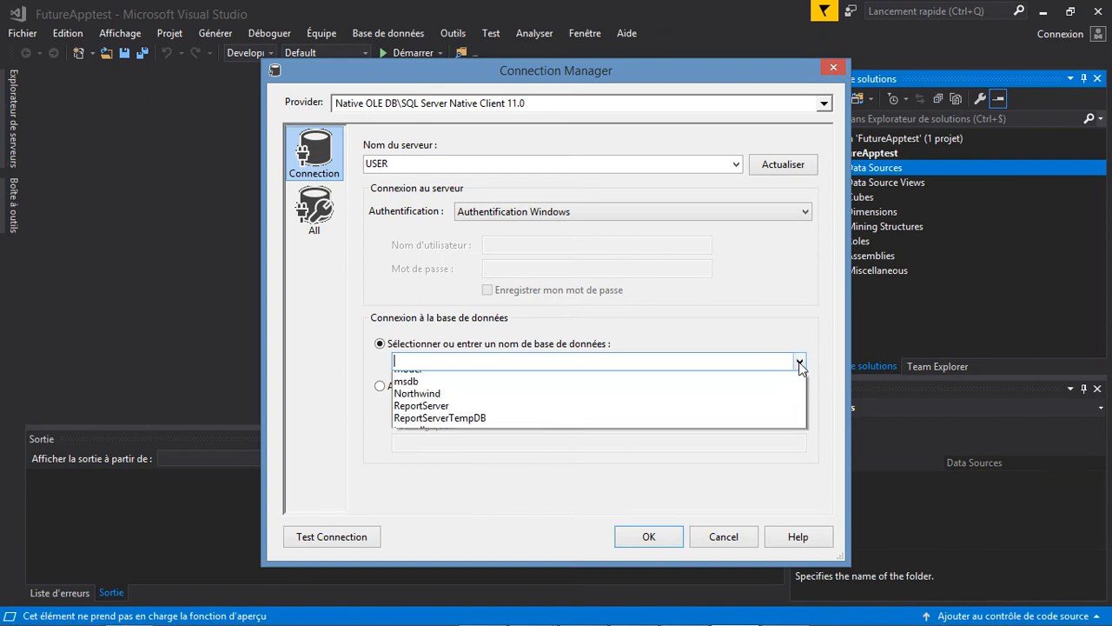
{"action": "left_click", "coordinate": [671, 380]}
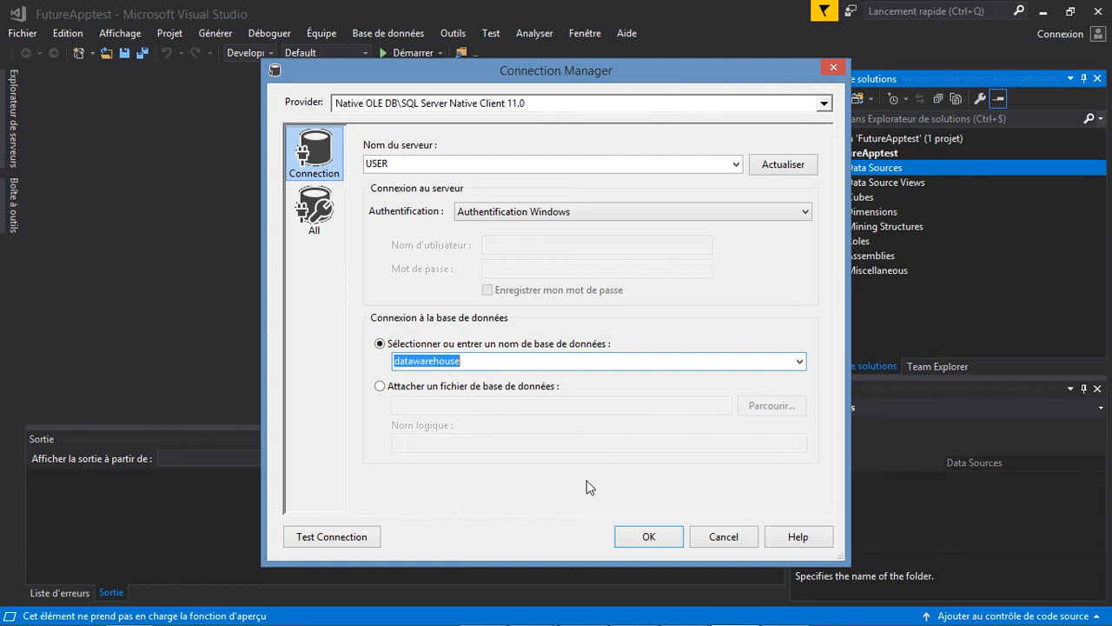
{"action": "left_click", "coordinate": [647, 538]}
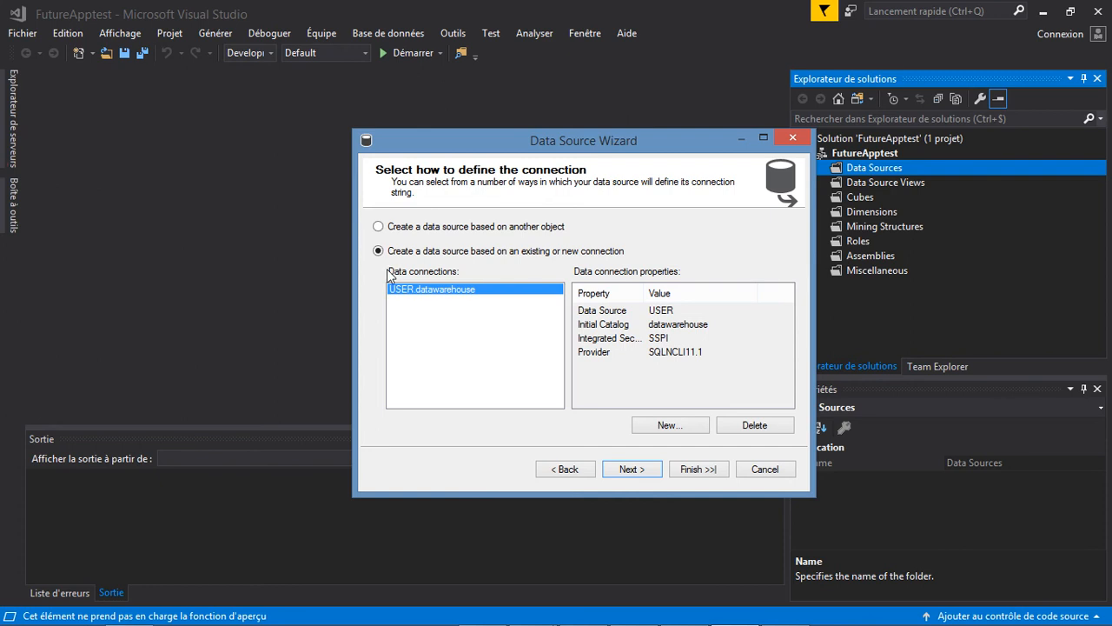
Keep the USER.datawarehouse connection and proceed to its impersonation settings, ready to enter a specific Windows user name
{"action": "left_click", "coordinate": [639, 465]}
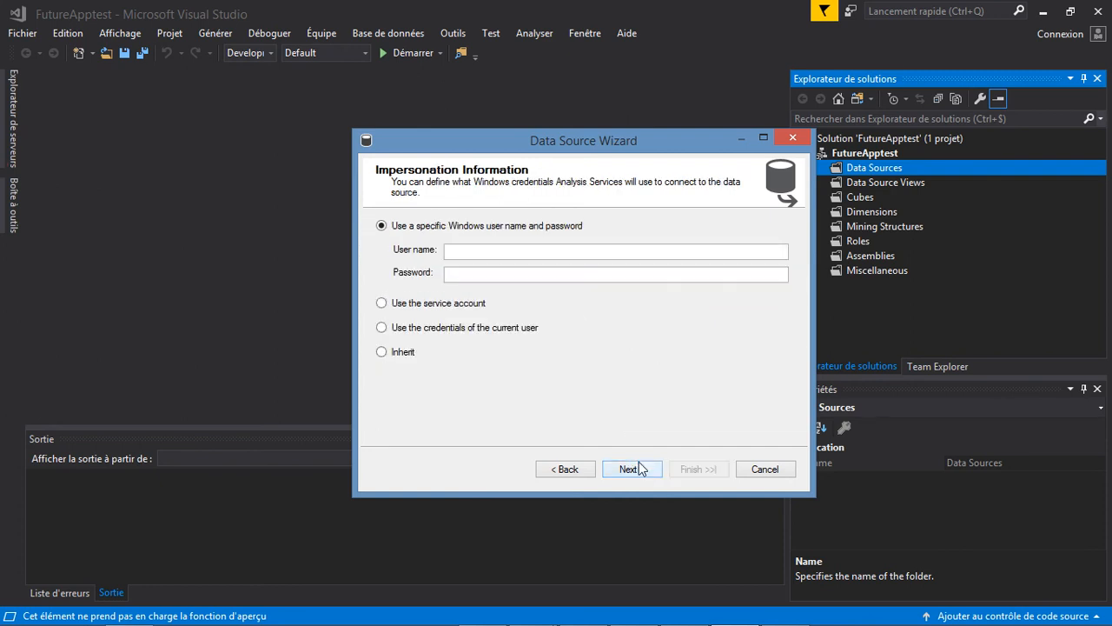
{"action": "left_click", "coordinate": [485, 256]}
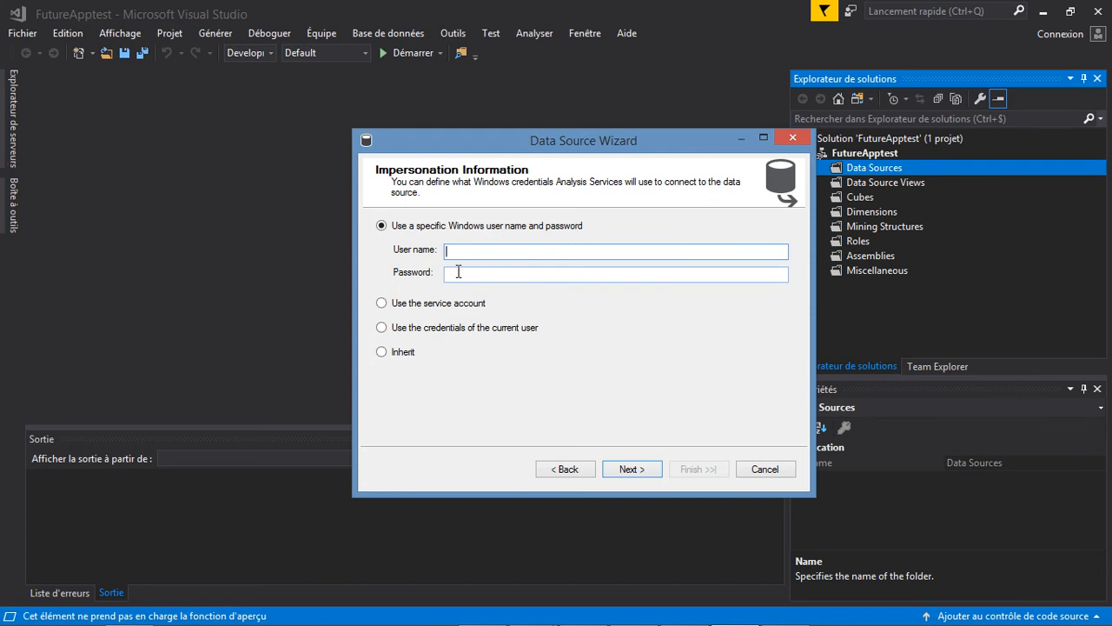
{"action": "left_click", "coordinate": [458, 272]}
{"action": "left_click", "coordinate": [454, 249]}
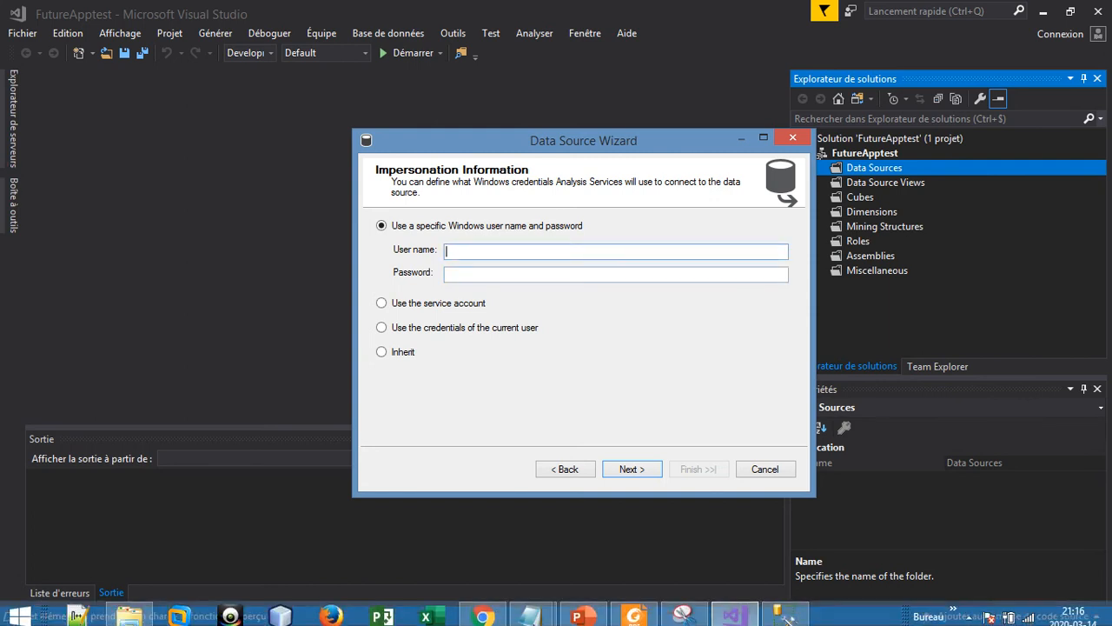
Check the authentication options for connecting to the USER server in SQL Server Management Studio, and return to Visual Studio
{"action": "left_click", "coordinate": [798, 608]}
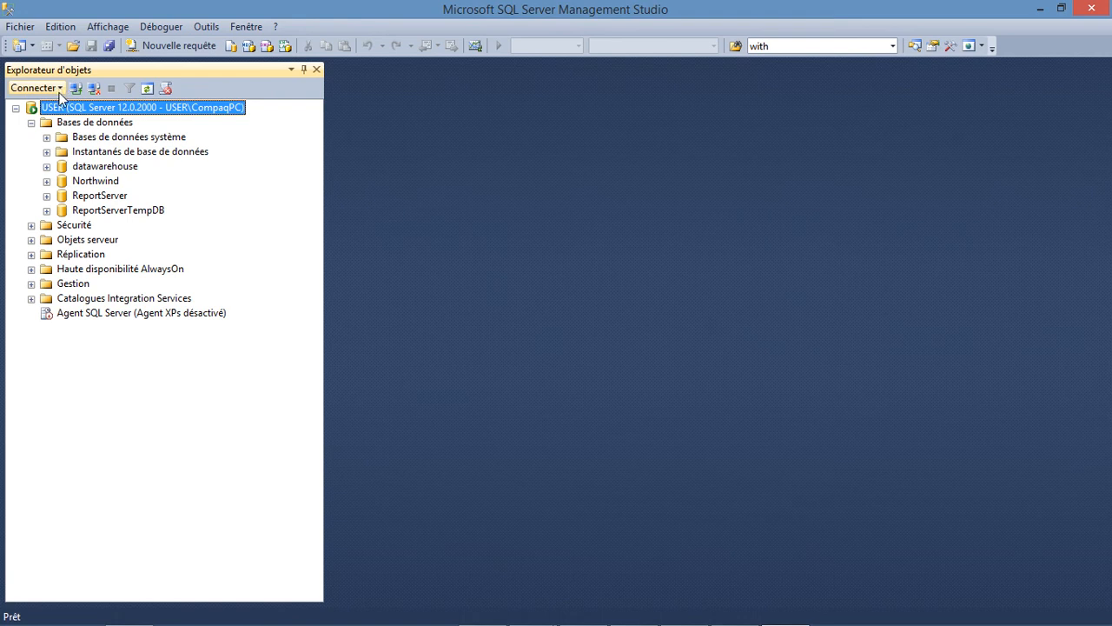
{"action": "left_click", "coordinate": [16, 108]}
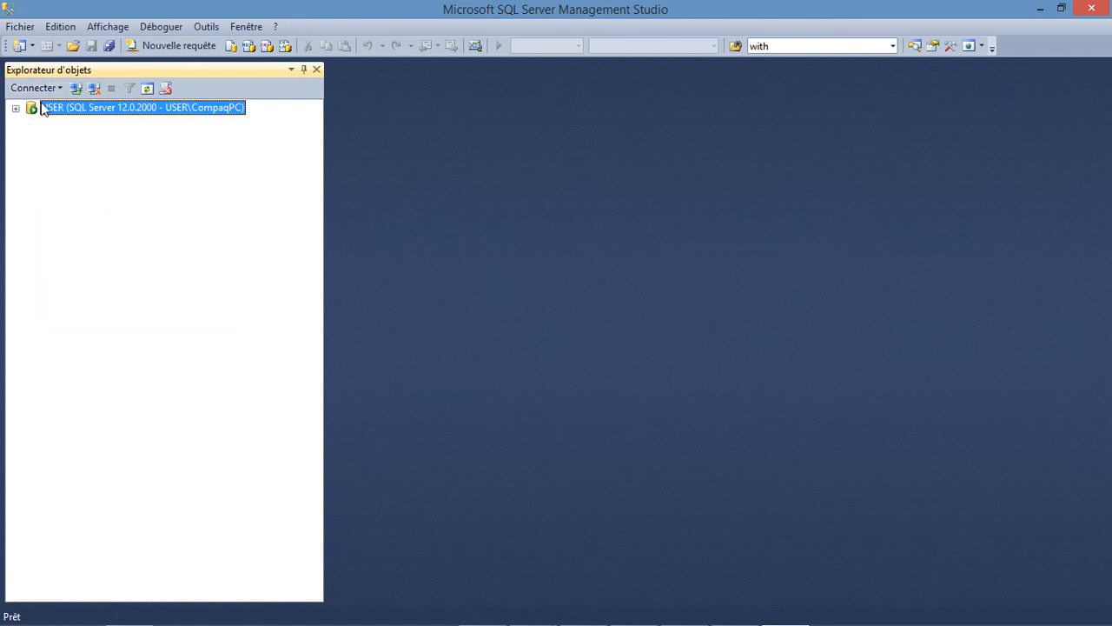
{"action": "right_click", "coordinate": [40, 109]}
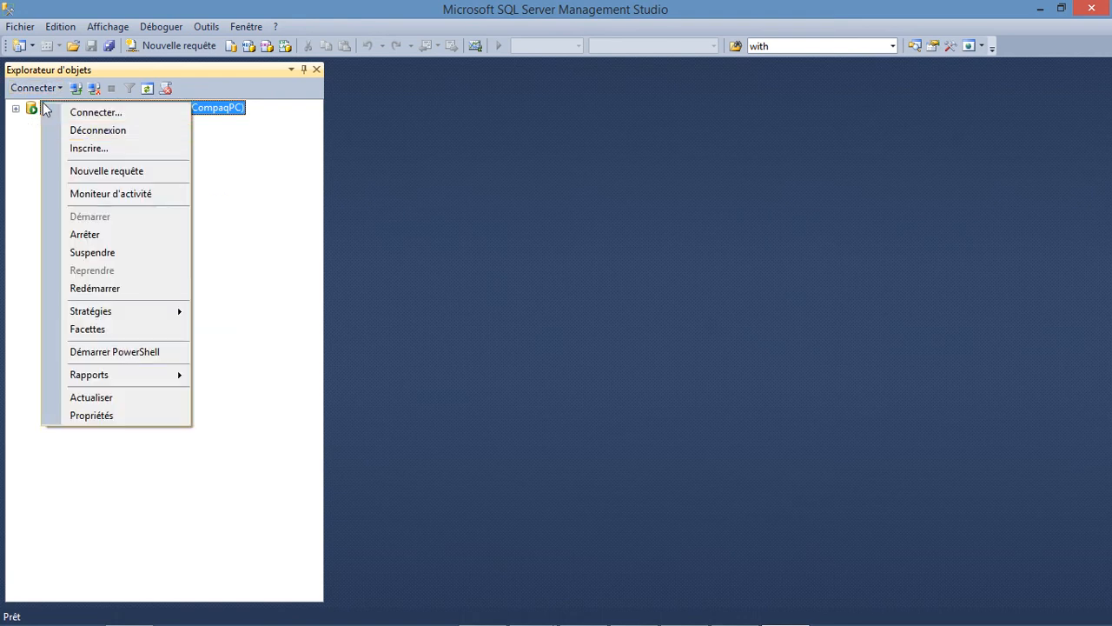
{"action": "left_click", "coordinate": [87, 110]}
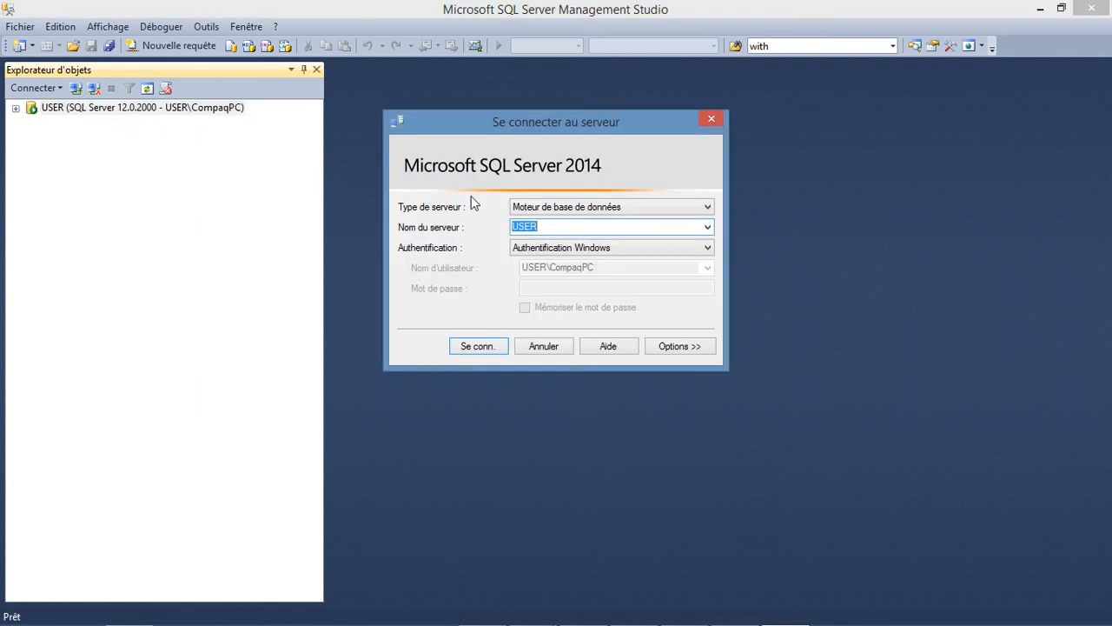
{"action": "left_click", "coordinate": [549, 228]}
{"action": "left_click", "coordinate": [702, 212]}
{"action": "left_click", "coordinate": [702, 216]}
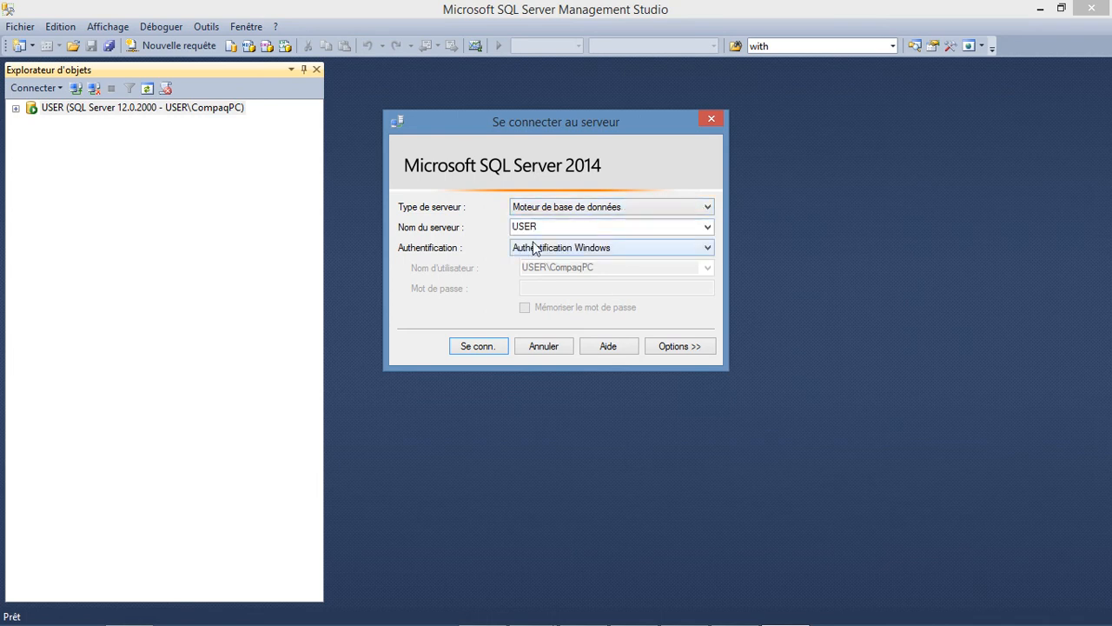
{"action": "left_click", "coordinate": [696, 251]}
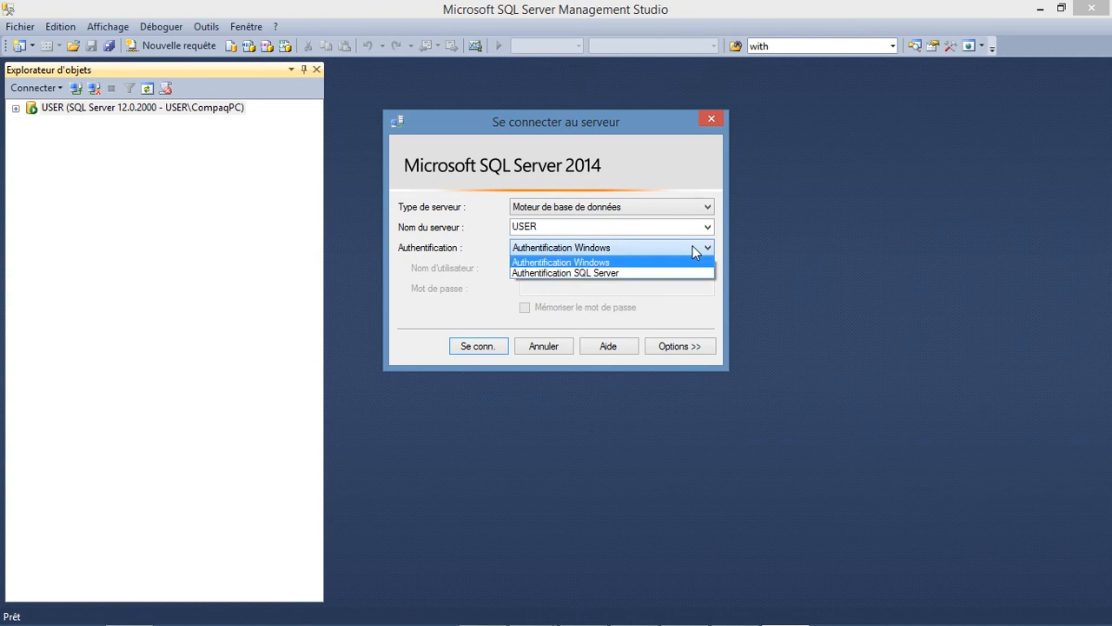
{"action": "left_click", "coordinate": [696, 252]}
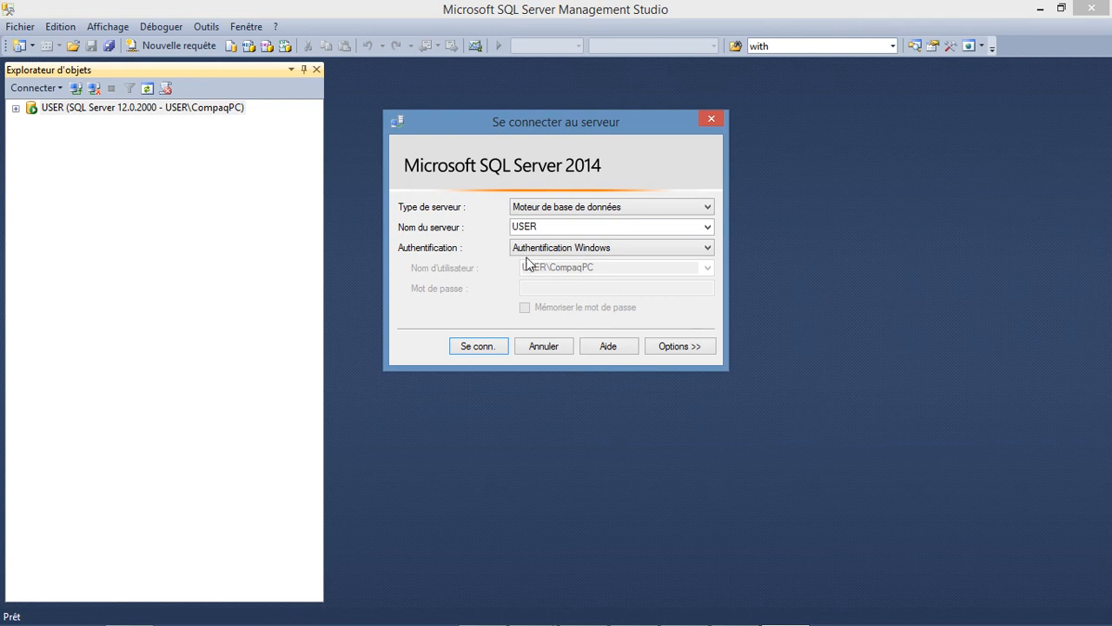
{"action": "left_click", "coordinate": [15, 110]}
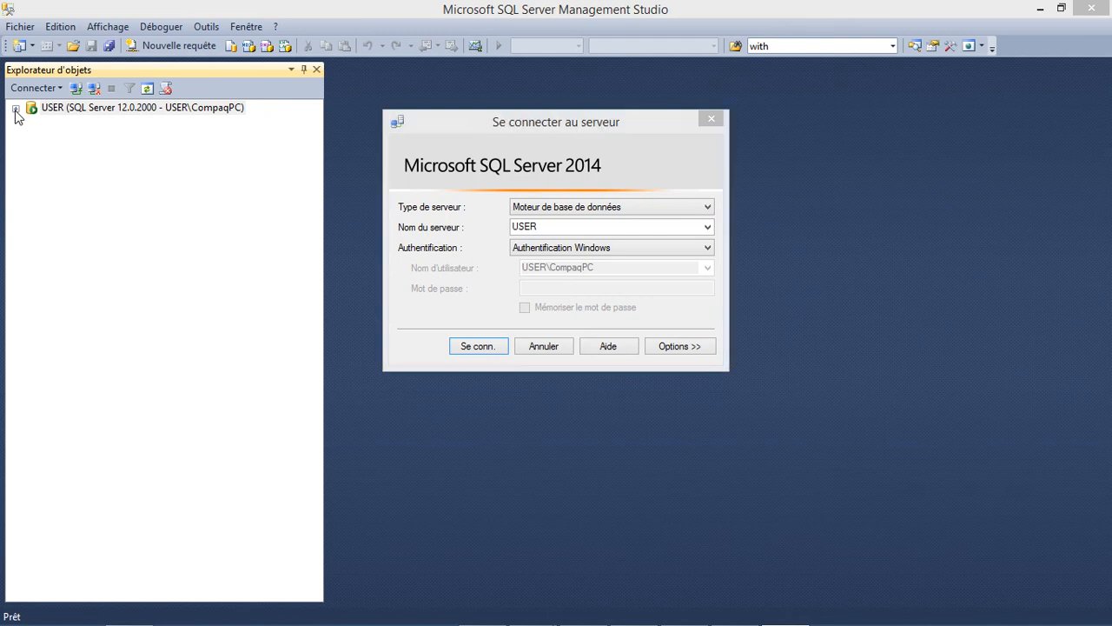
{"action": "left_click", "coordinate": [490, 352]}
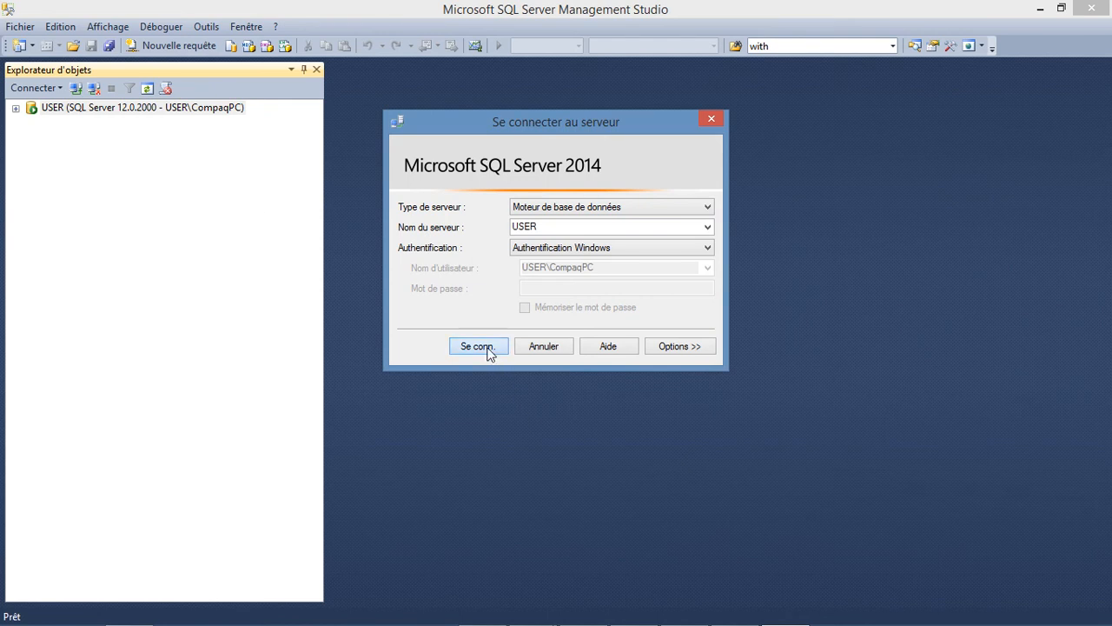
{"action": "left_click", "coordinate": [749, 611]}
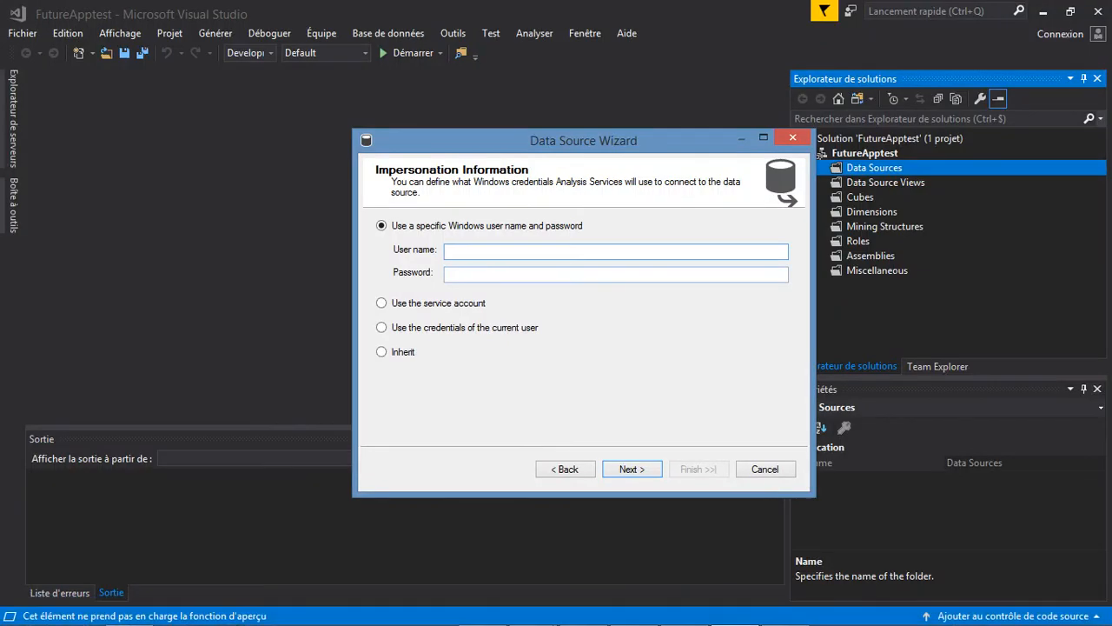
In File Explorer, open the CompaqPC folder under Utilisateurs on the C: drive, copy its path and return to Visual Studio
{"action": "left_click", "coordinate": [129, 608]}
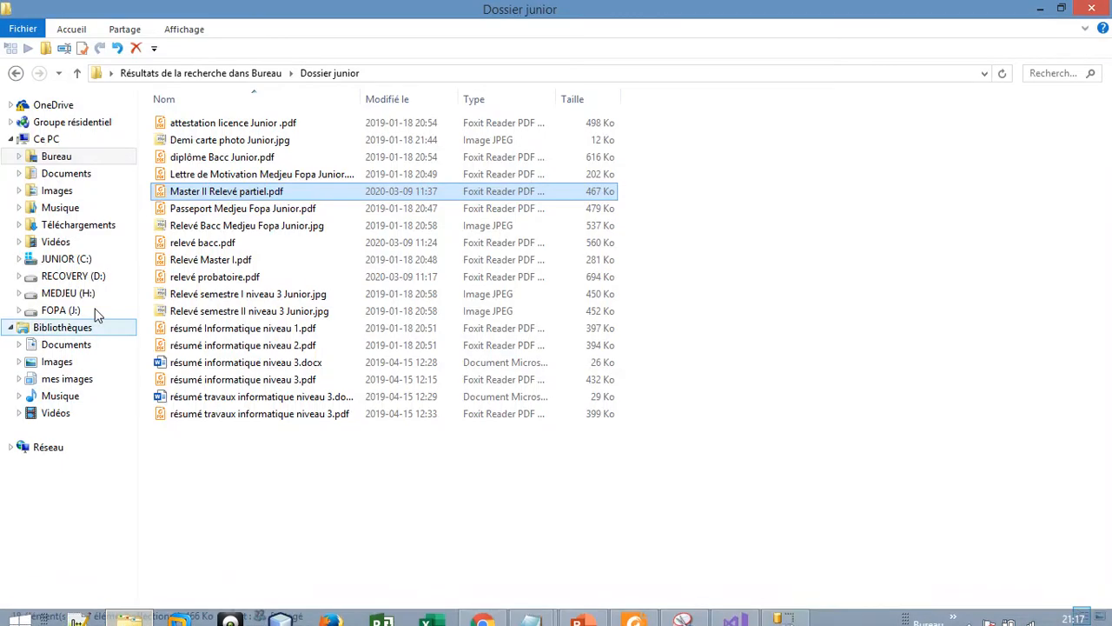
{"action": "left_click", "coordinate": [55, 260]}
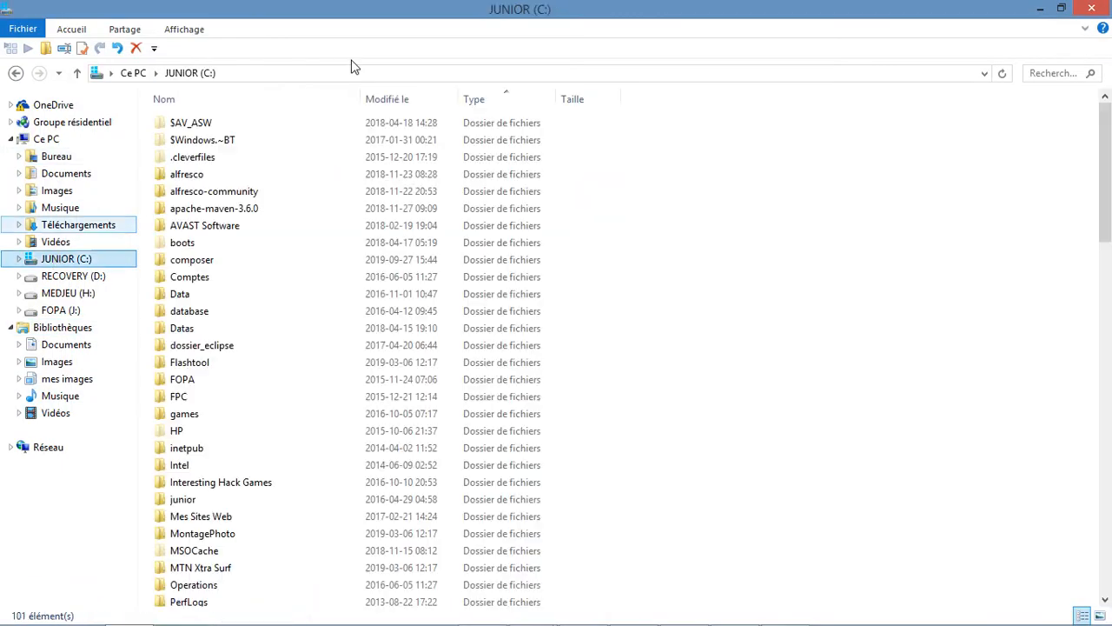
{"action": "left_click", "coordinate": [46, 140]}
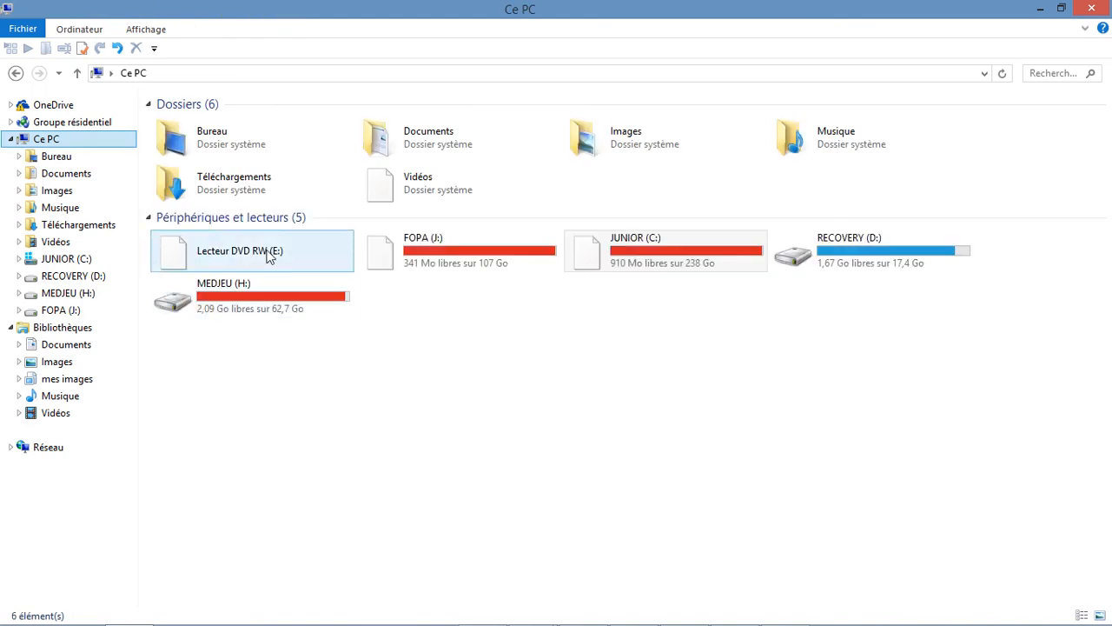
{"action": "double_click", "coordinate": [679, 260]}
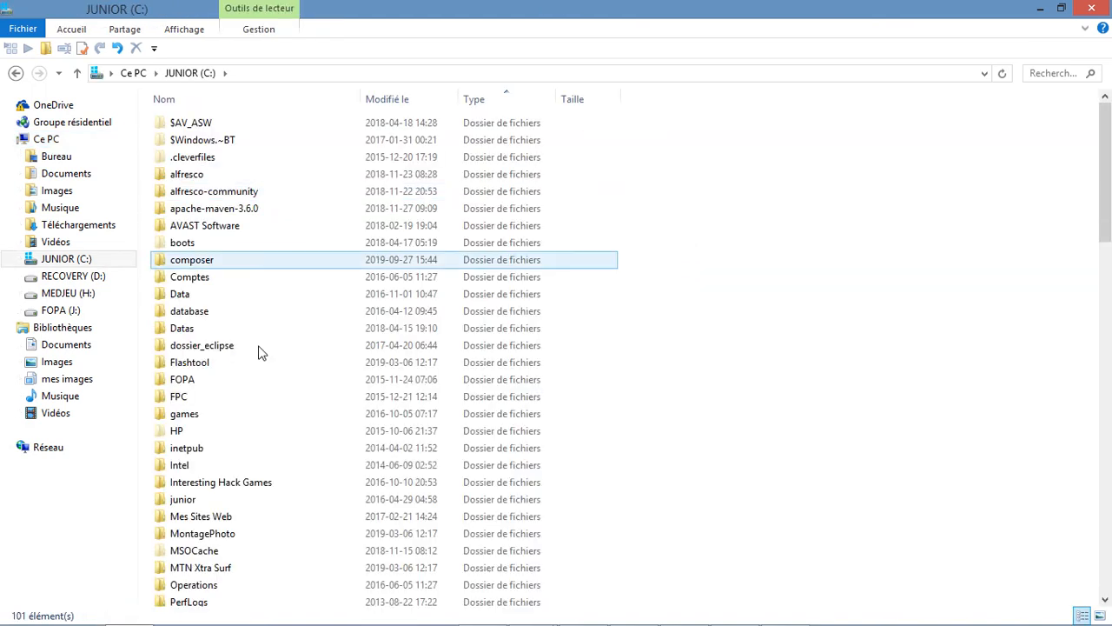
{"action": "left_click", "coordinate": [273, 466]}
{"action": "key", "text": "u"}
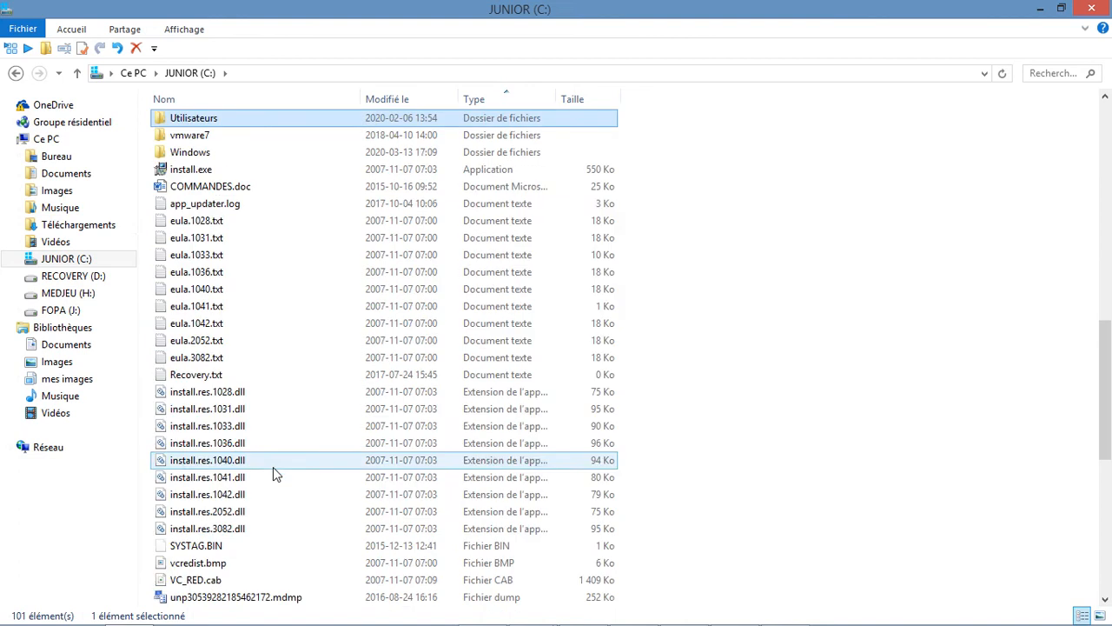
{"action": "double_click", "coordinate": [233, 127]}
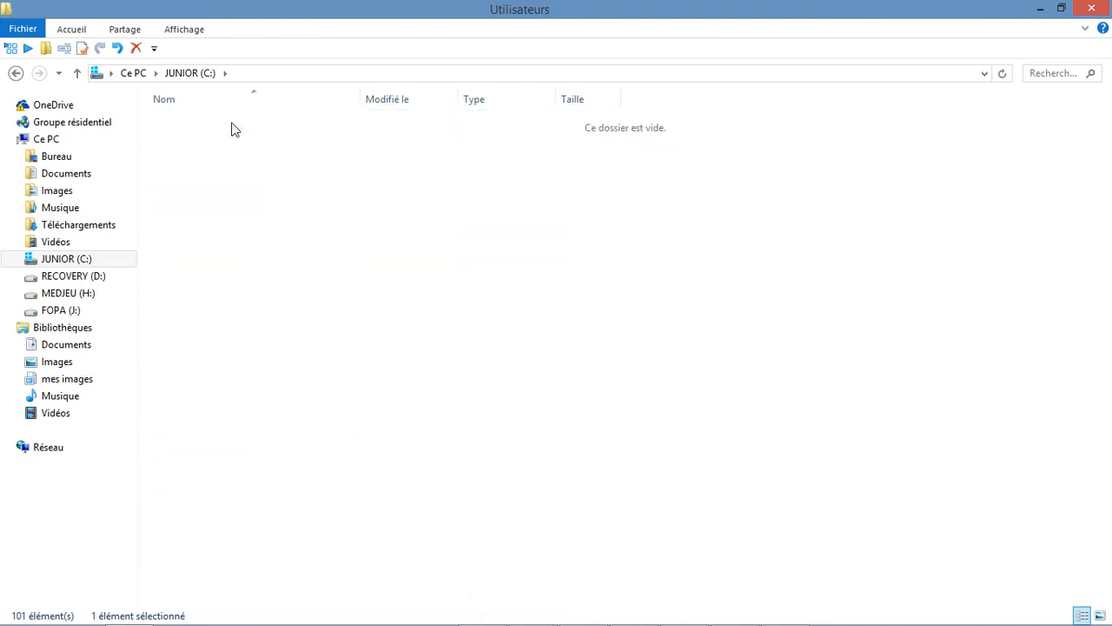
{"action": "double_click", "coordinate": [220, 127]}
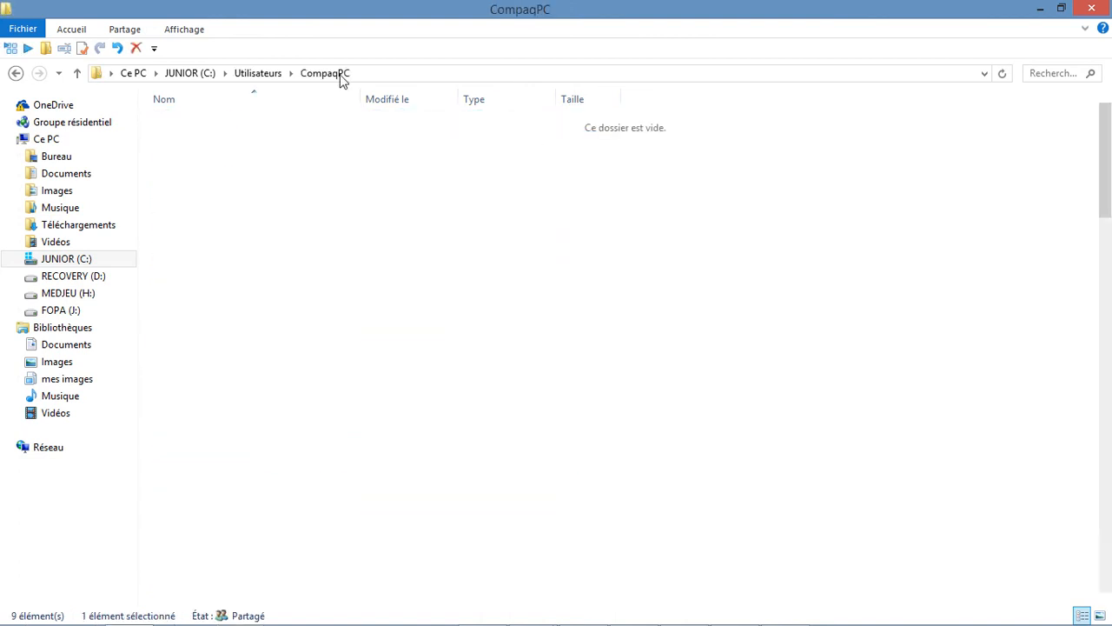
{"action": "left_click", "coordinate": [385, 73]}
{"action": "key", "text": "ctrl+c"}
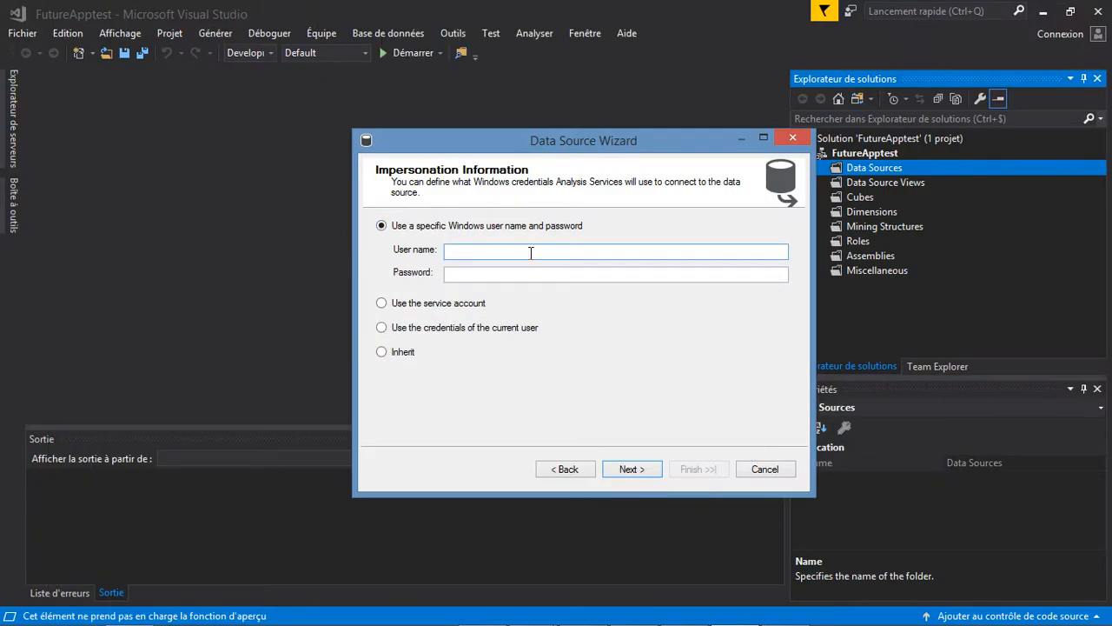
Paste the copied path as the impersonation user name and trim it to .\CompaqPC
{"action": "left_click", "coordinate": [530, 253]}
{"action": "key", "text": "ctrl+v"}
{"action": "key", "text": "Left"}
{"action": "key", "text": "Left"}
{"action": "key", "text": "Left"}
{"action": "key", "text": "Left"}
{"action": "key", "text": "Left"}
{"action": "key", "text": "Left"}
{"action": "key", "text": "Left"}
{"action": "key", "text": "Left"}
{"action": "key", "text": "BackSpace"}
{"action": "key", "text": "BackSpace"}
{"action": "key", "text": "BackSpace"}
{"action": "key", "text": "Right"}
{"action": "key", "text": "BackSpace"}
{"action": "key", "text": "BackSpace"}
{"action": "key", "text": "BackSpace"}
{"action": "key", "text": "BackSpace"}
{"action": "key", "text": "BackSpace"}
{"action": "type", "text": "."}
Enter the Windows account password for impersonation and finish creating the data source under the name Datawarehouse
{"action": "left_click", "coordinate": [487, 274]}
{"action": "type", "text": "•••"}
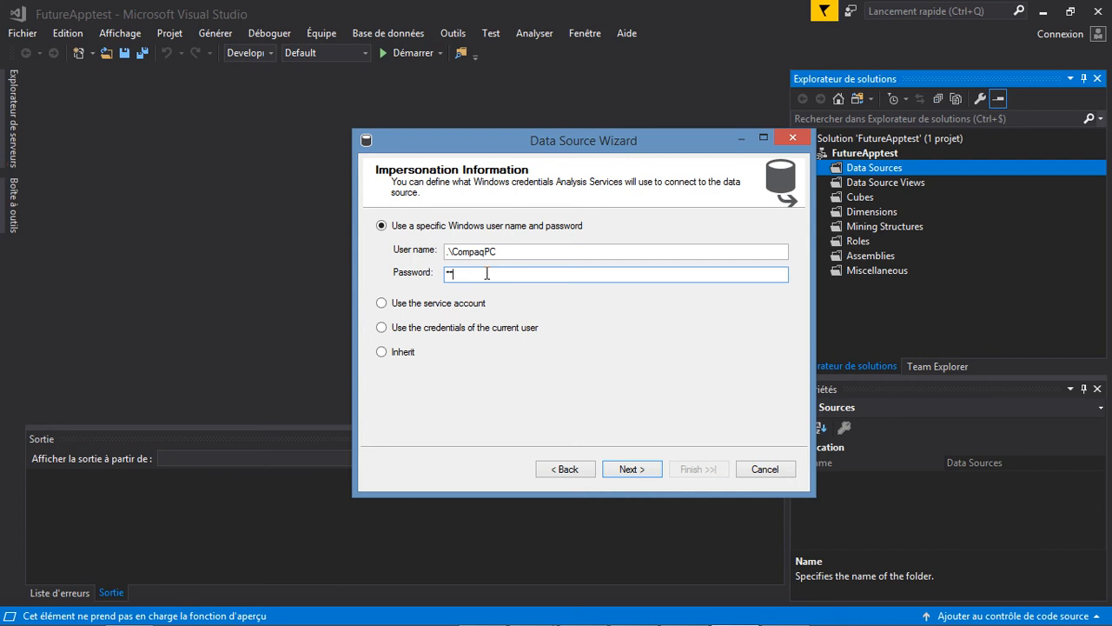
{"action": "type", "text": "•"}
{"action": "key", "text": "Caps_Lock"}
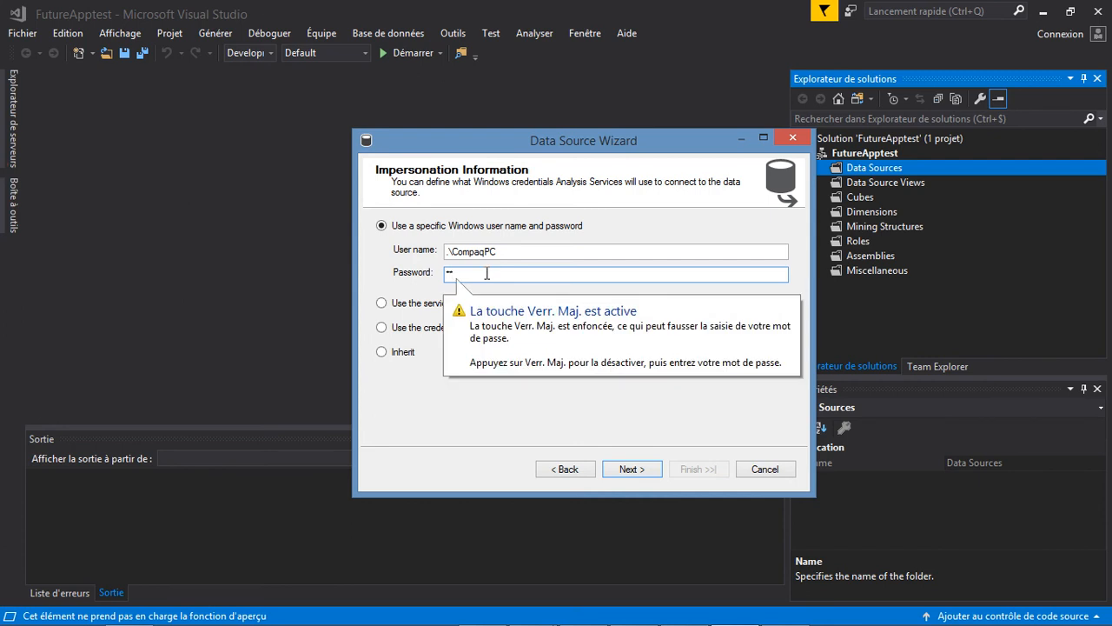
{"action": "type", "text": "••••"}
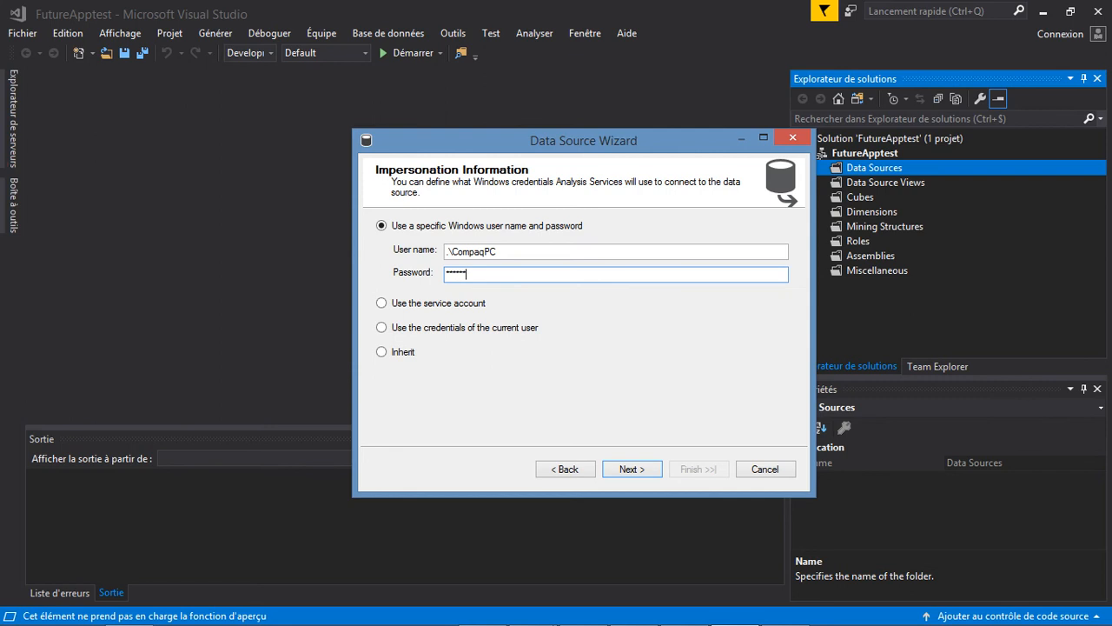
{"action": "type", "text": "•••••••"}
{"action": "left_click", "coordinate": [627, 470]}
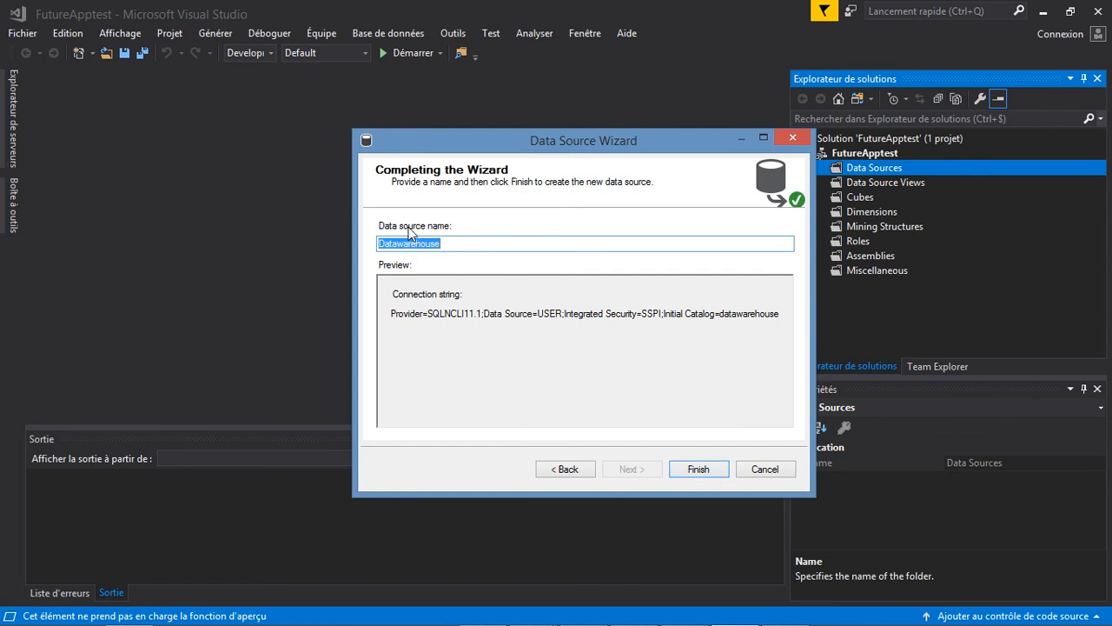
{"action": "left_click", "coordinate": [695, 474]}
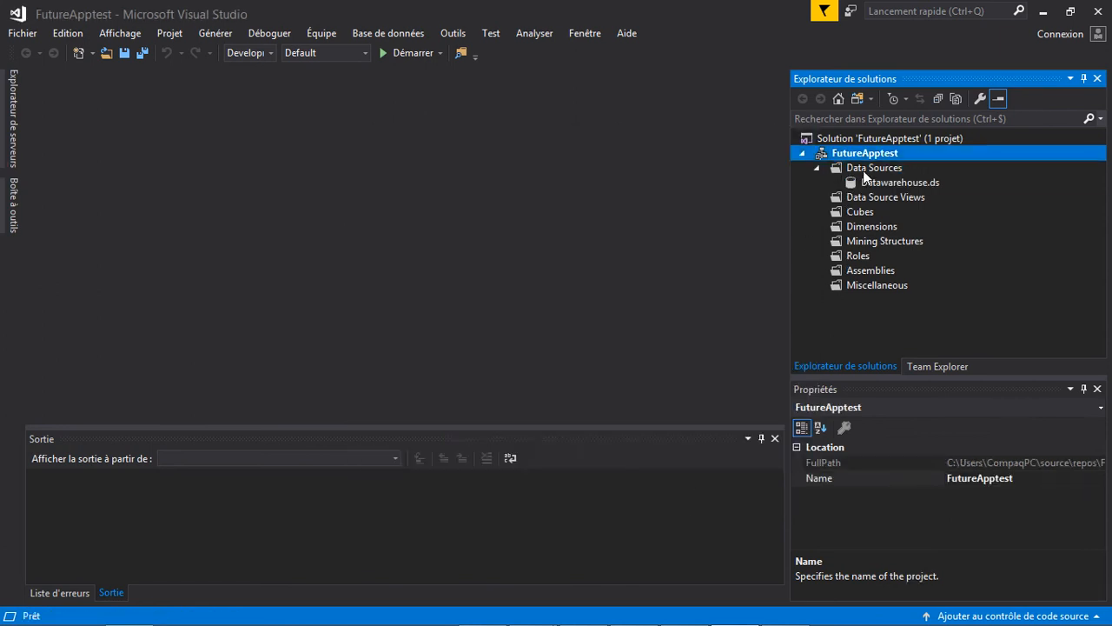
{"action": "left_click", "coordinate": [894, 185]}
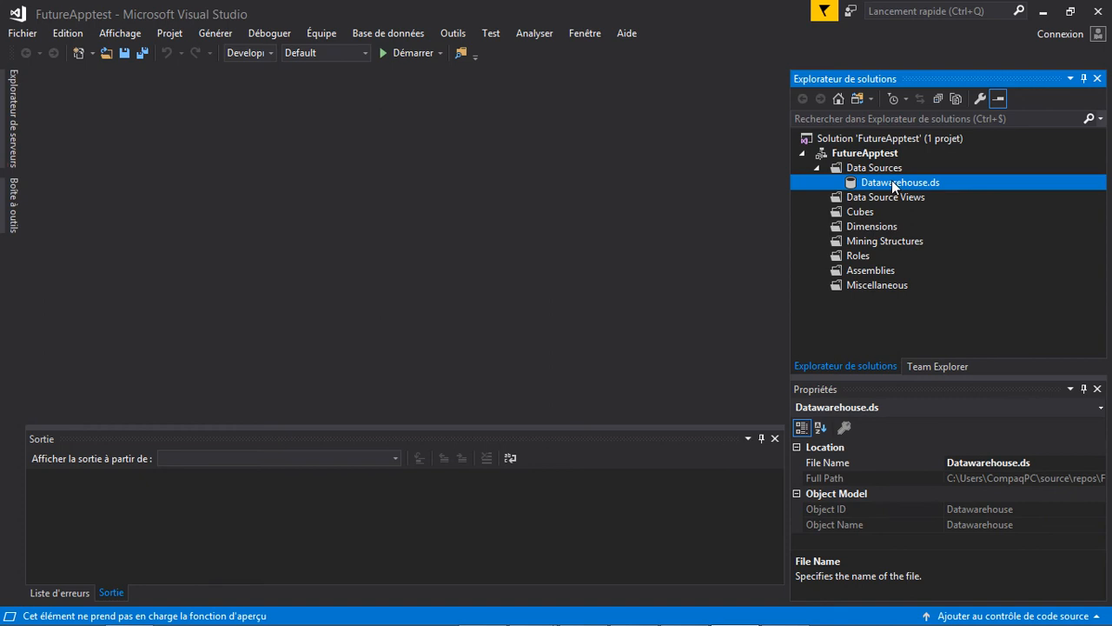
{"action": "left_click", "coordinate": [886, 201]}
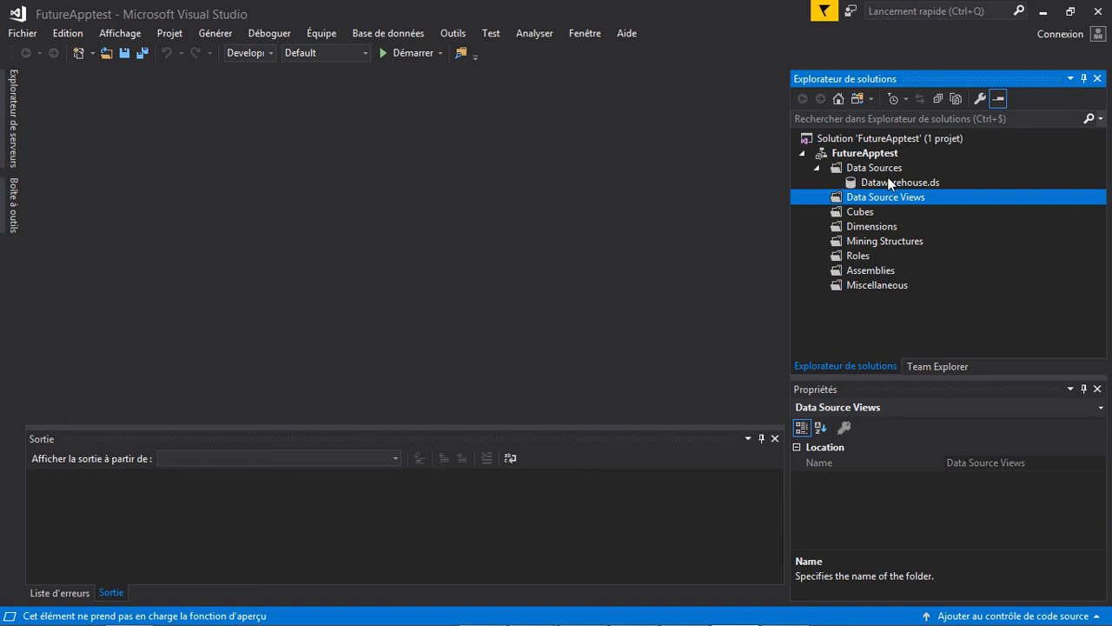
{"action": "left_click", "coordinate": [879, 183]}
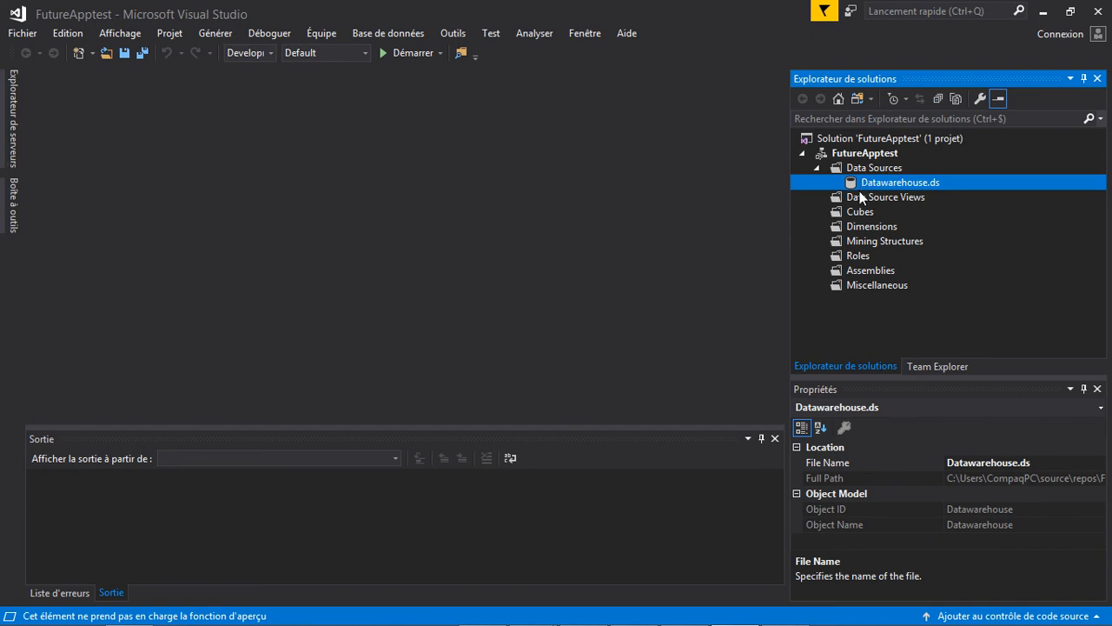
Start a new data source view for the FutureApptest project and advance to choosing its data source
{"action": "left_click", "coordinate": [867, 200]}
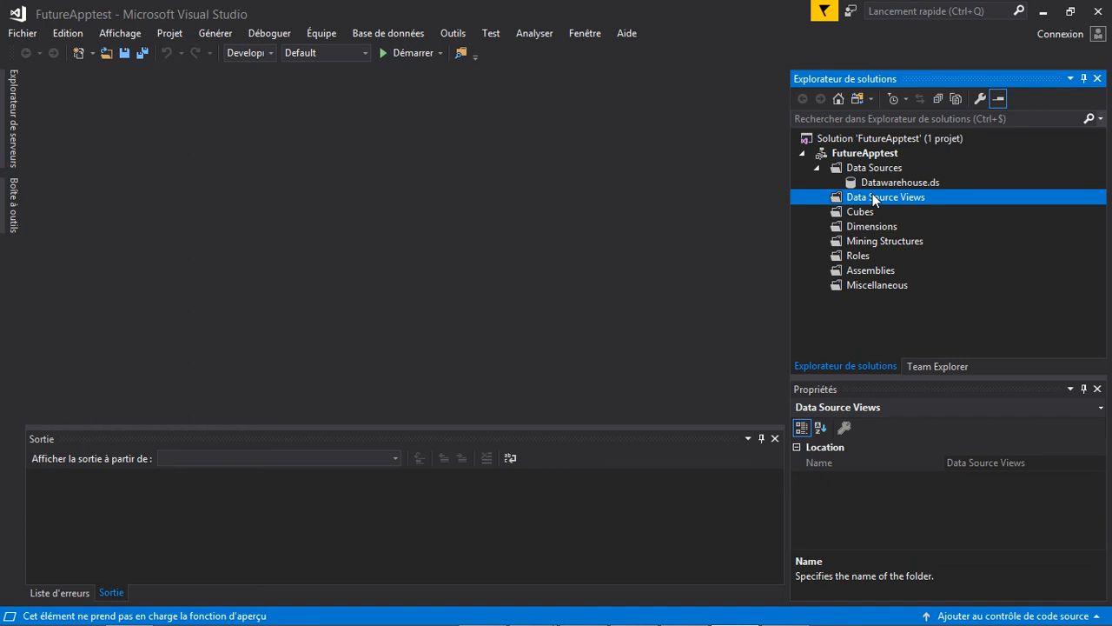
{"action": "right_click", "coordinate": [874, 198]}
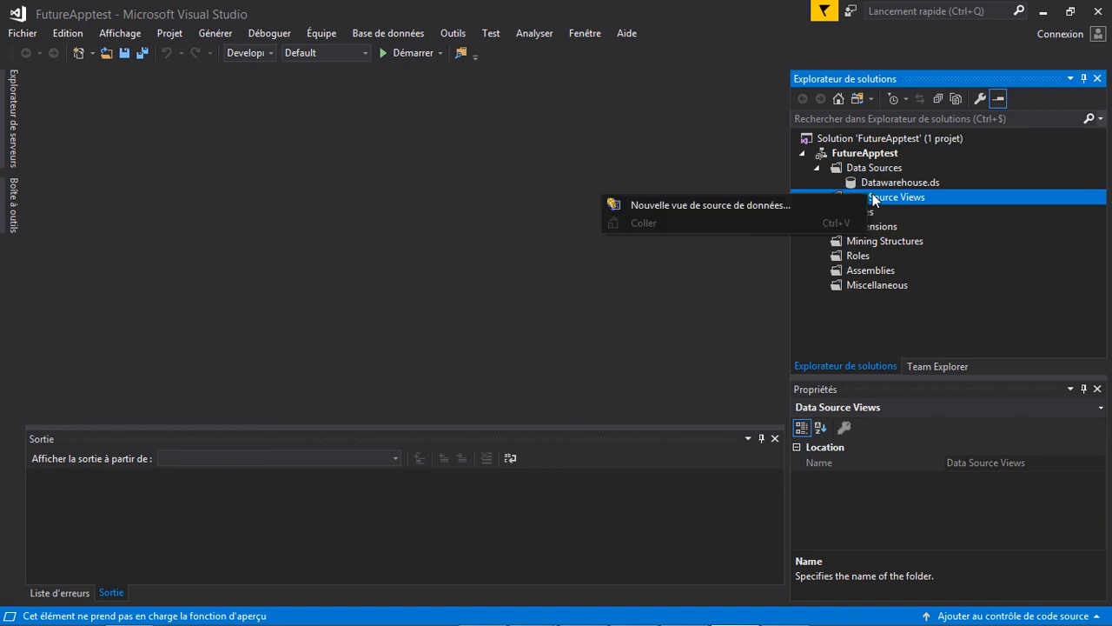
{"action": "left_click", "coordinate": [808, 209]}
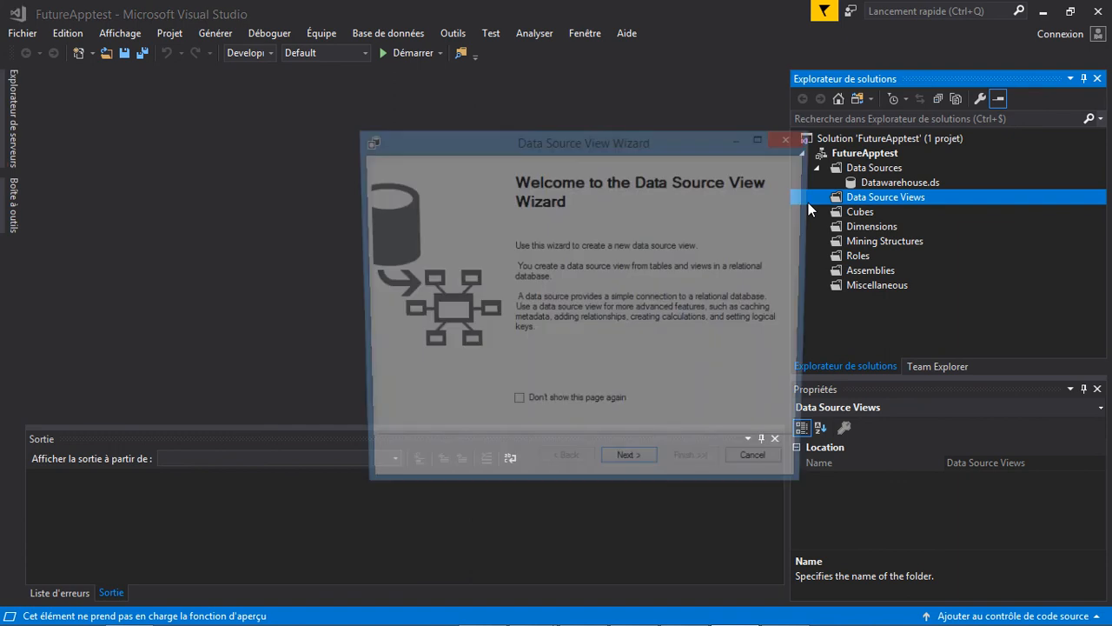
{"action": "left_click", "coordinate": [632, 470]}
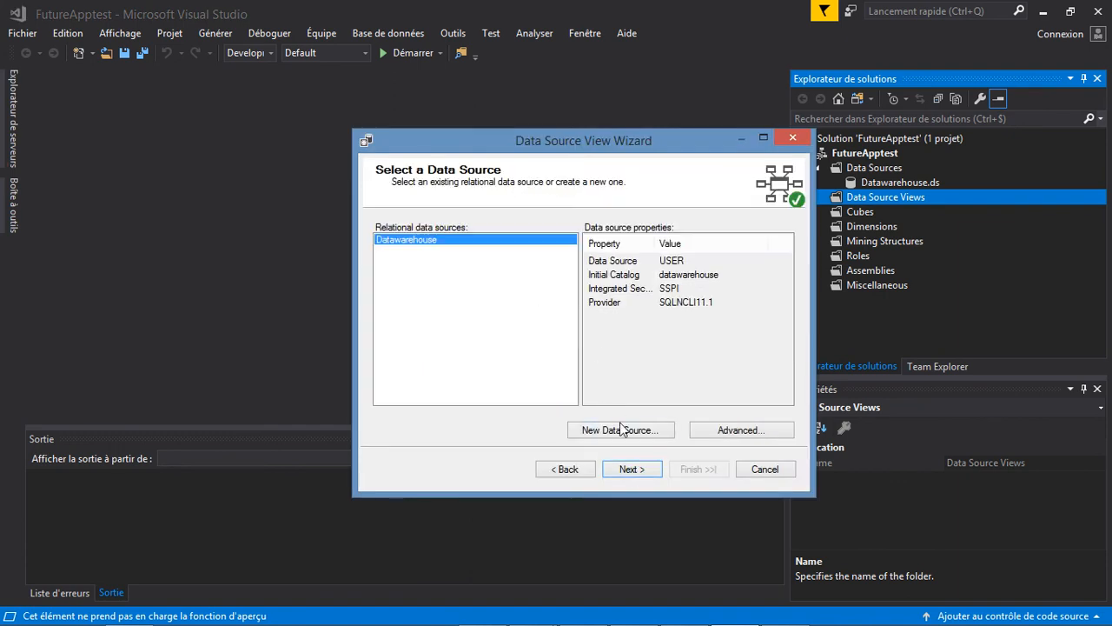
From the data source view wizard, start another data source based on an existing or new connection
{"action": "left_click", "coordinate": [620, 431]}
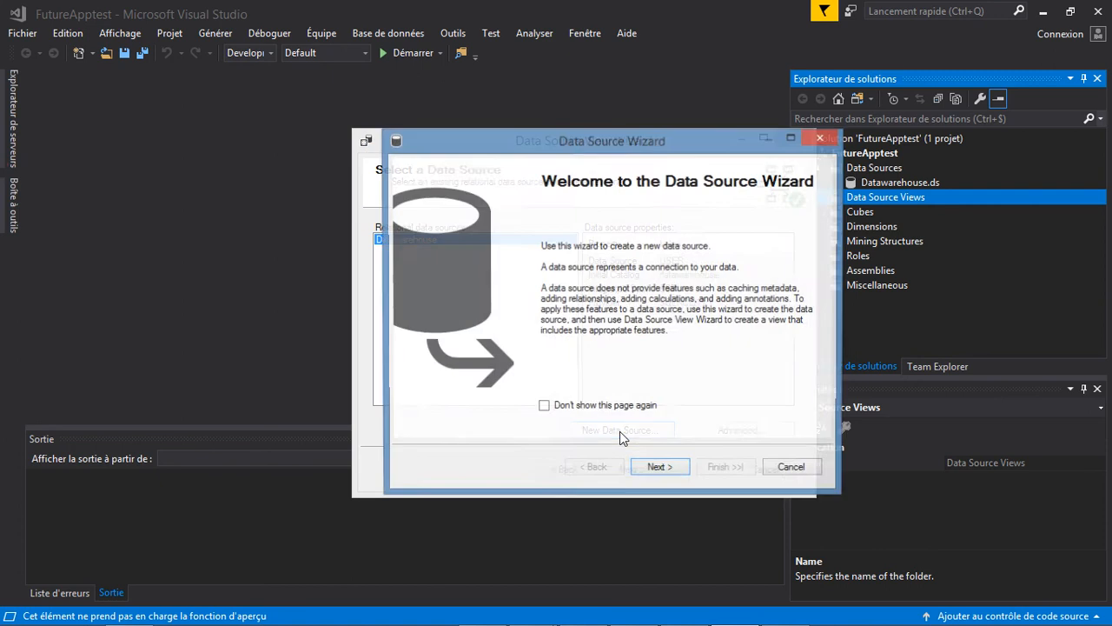
{"action": "left_click", "coordinate": [645, 469]}
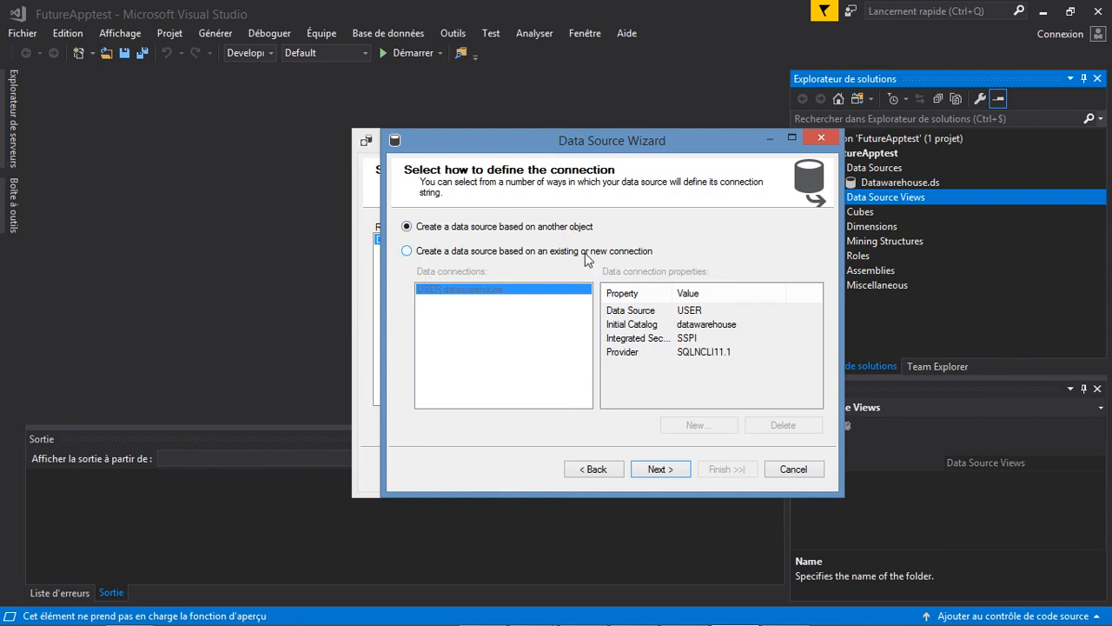
{"action": "left_click", "coordinate": [406, 251]}
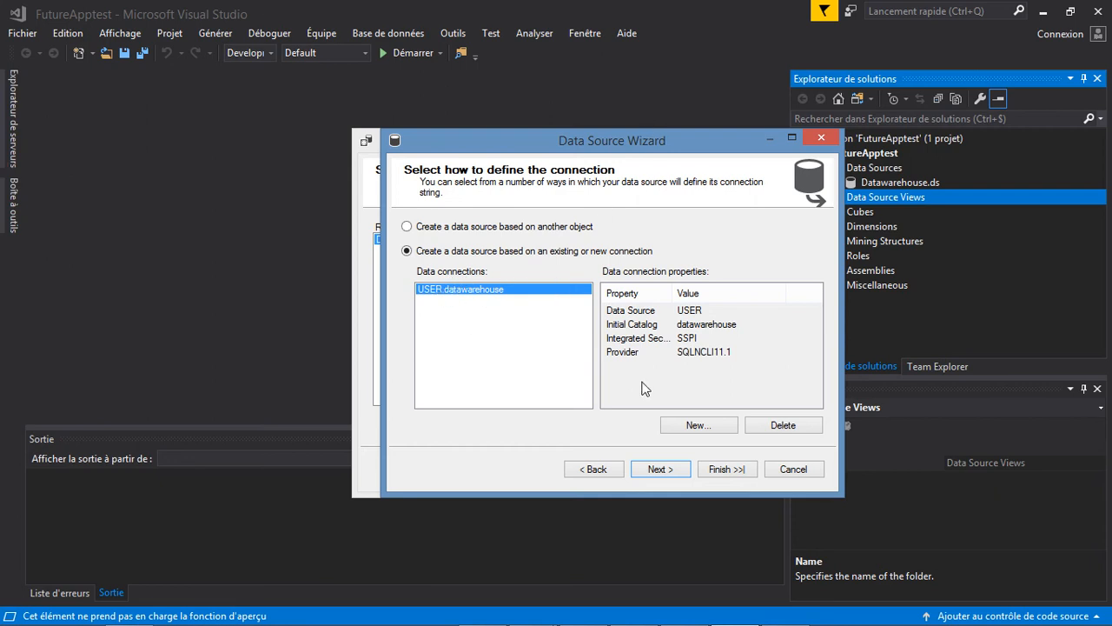
{"action": "left_click_drag", "start_coordinate": [680, 141], "coordinate": [606, 144]}
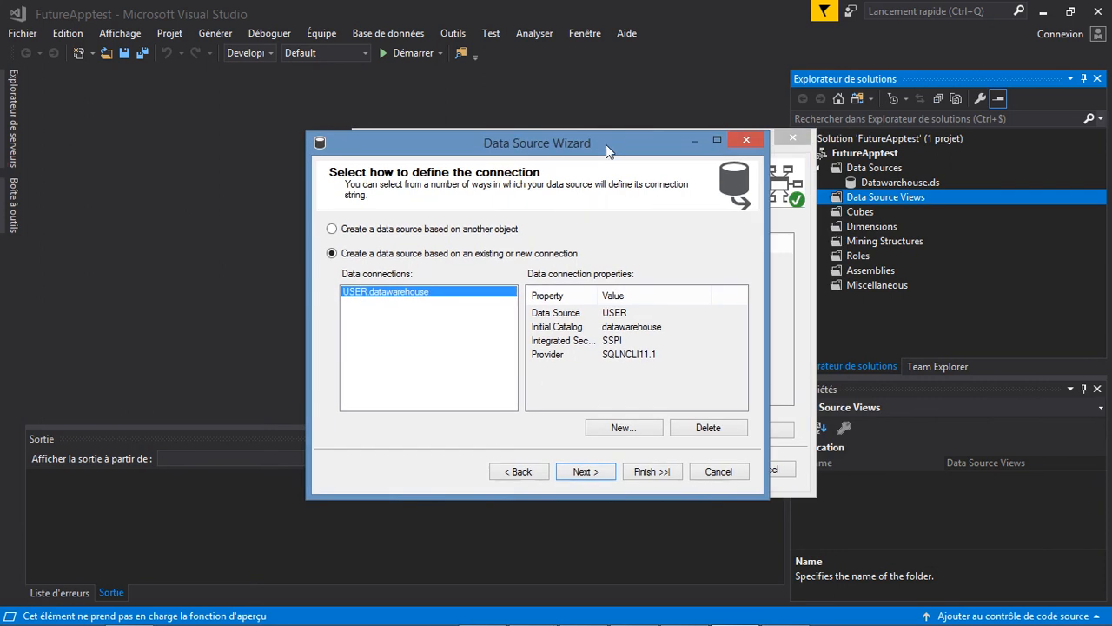
Examine the Connection Manager settings for a new data connection and close them without creating one
{"action": "left_click", "coordinate": [627, 431]}
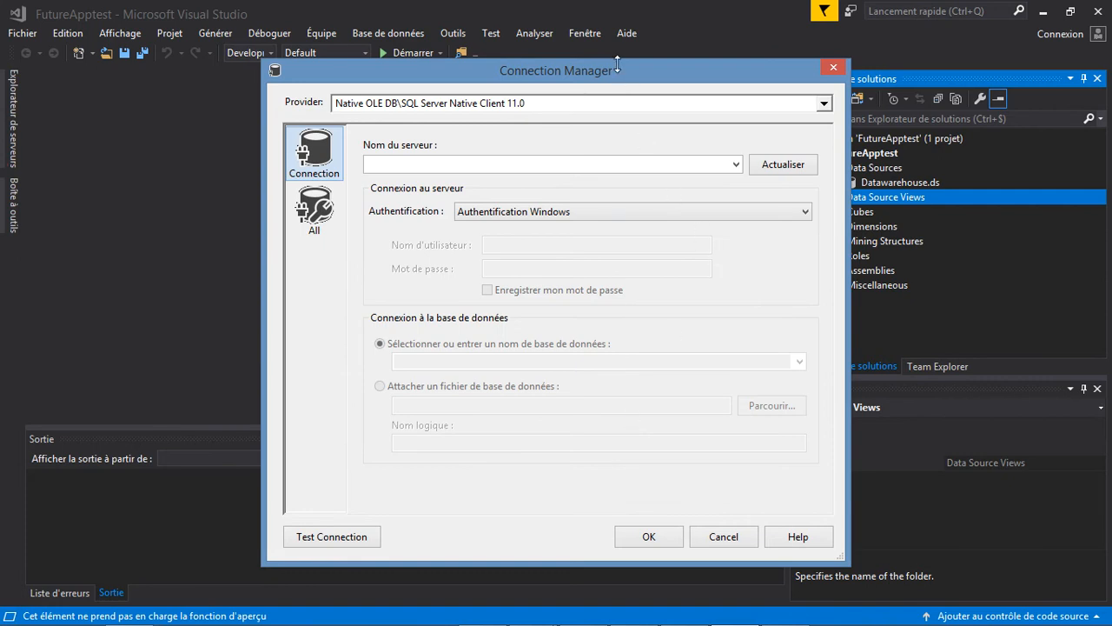
{"action": "left_click_drag", "start_coordinate": [617, 73], "coordinate": [659, 266]}
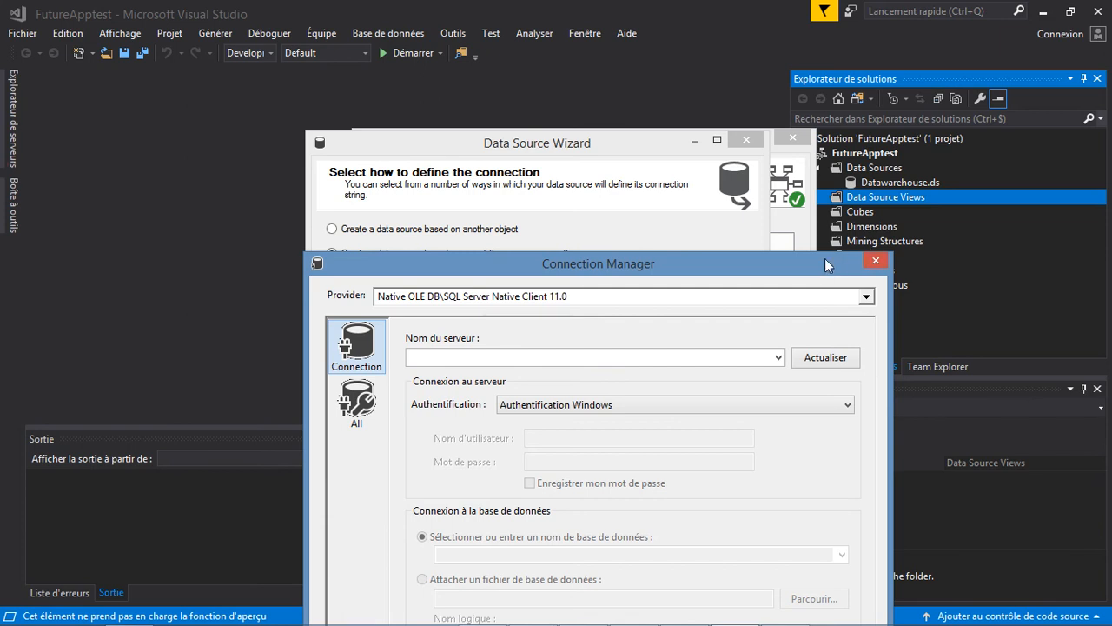
{"action": "left_click_drag", "start_coordinate": [814, 270], "coordinate": [765, 100]}
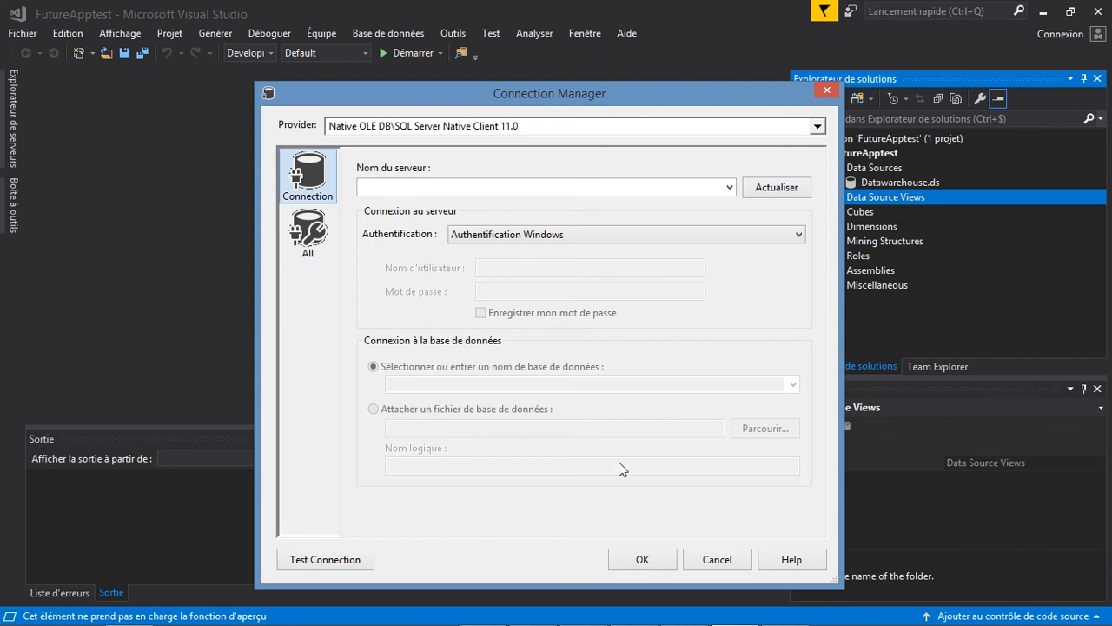
{"action": "left_click", "coordinate": [718, 560]}
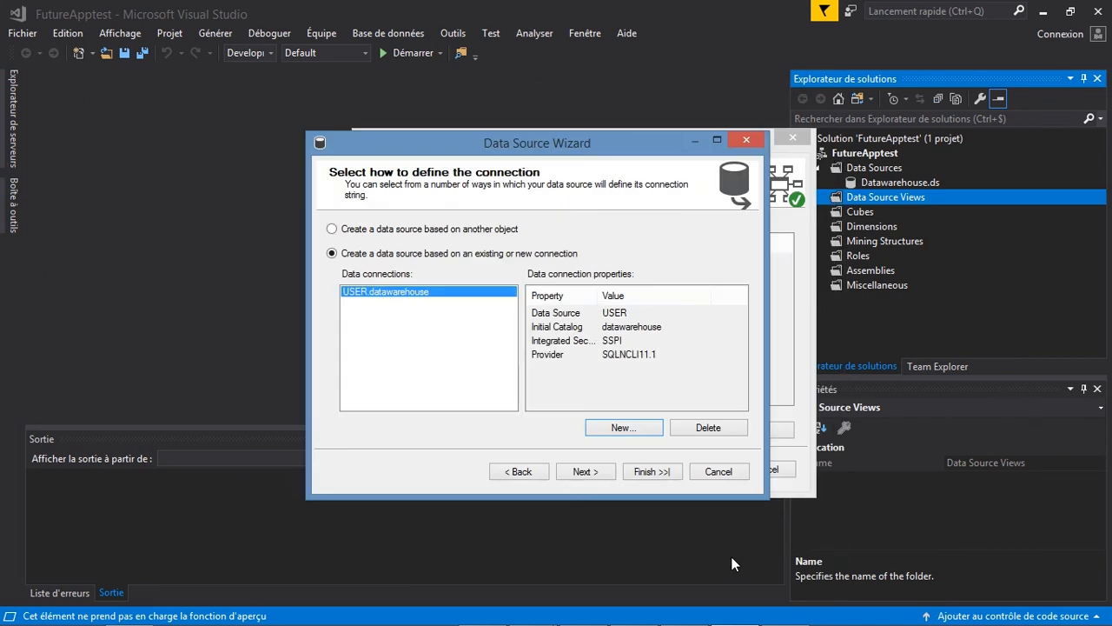
Examine the option of basing the data source on another object, such as the solution's Datawarehouse source, and return to the connection choice
{"action": "left_click", "coordinate": [352, 232]}
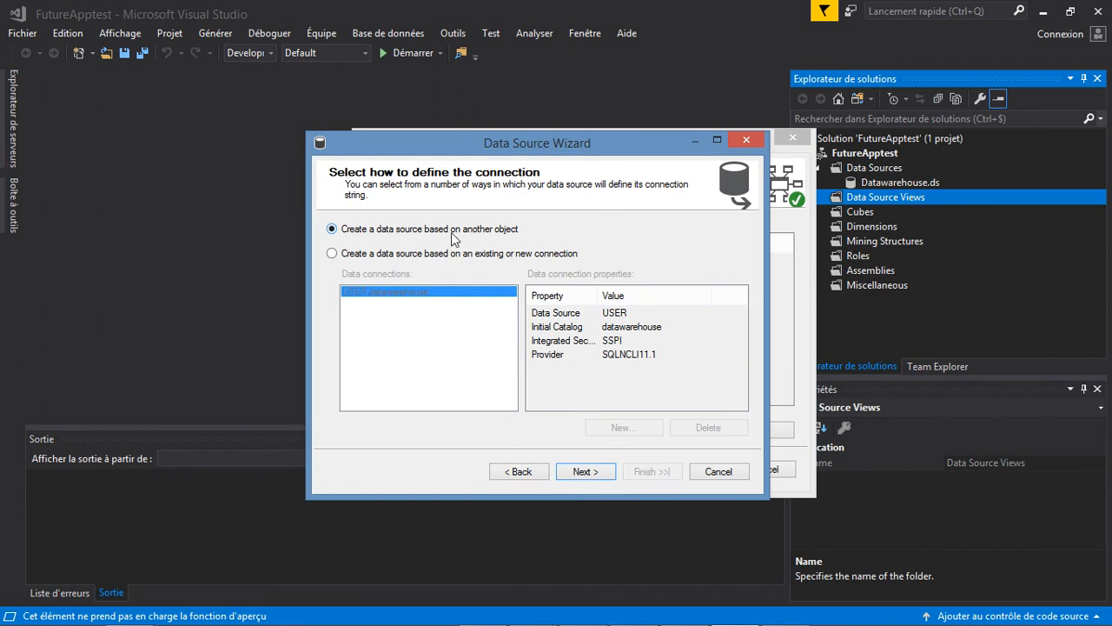
{"action": "left_click", "coordinate": [574, 471]}
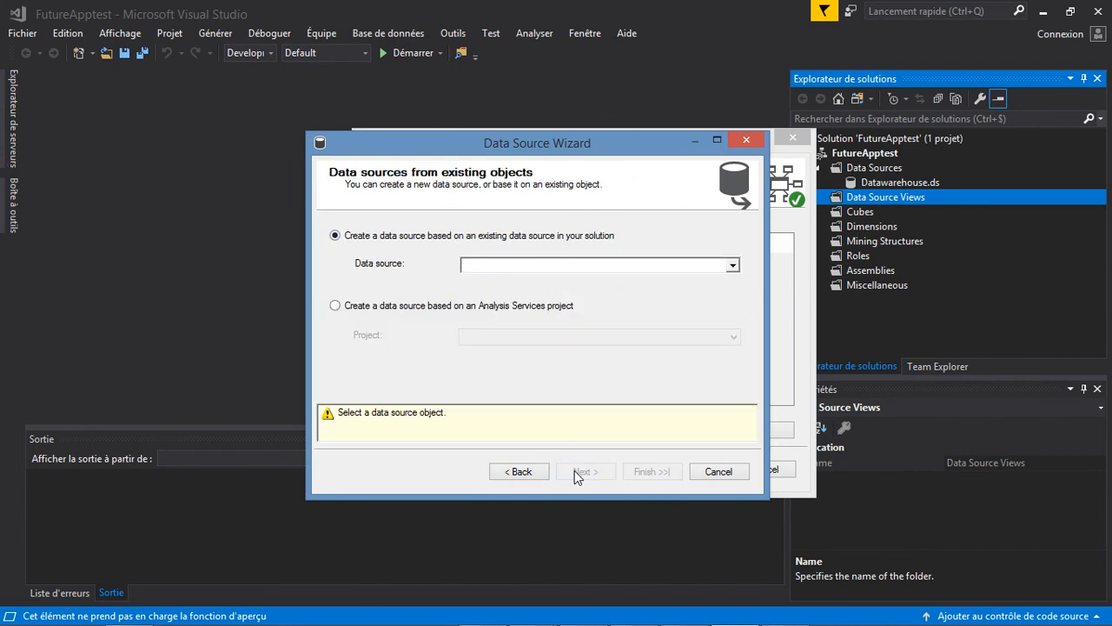
{"action": "left_click", "coordinate": [732, 265]}
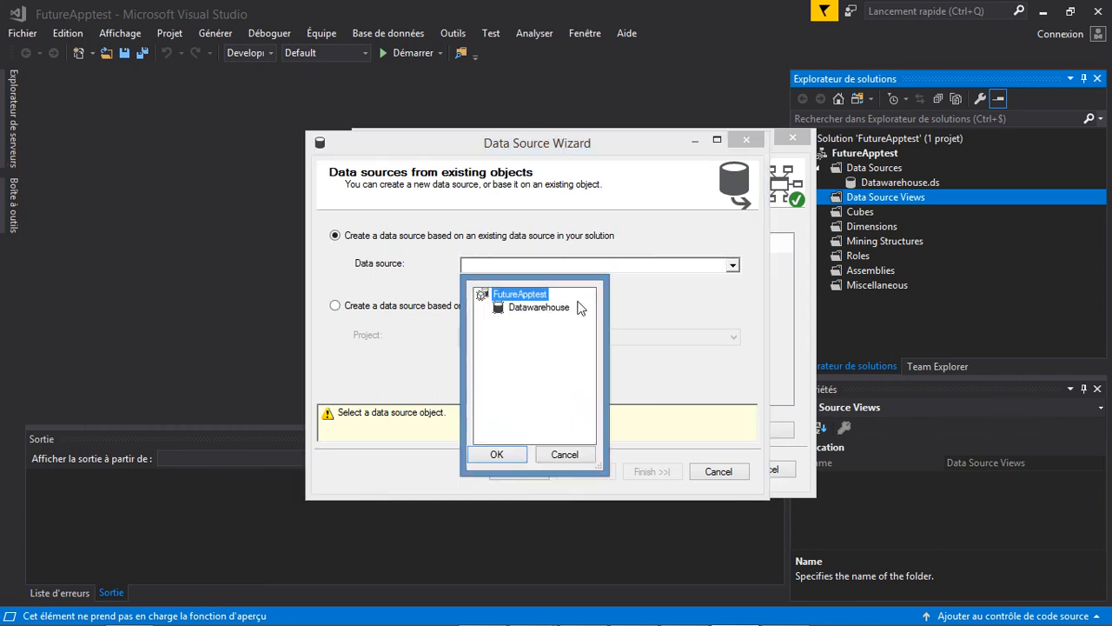
{"action": "left_click", "coordinate": [547, 308]}
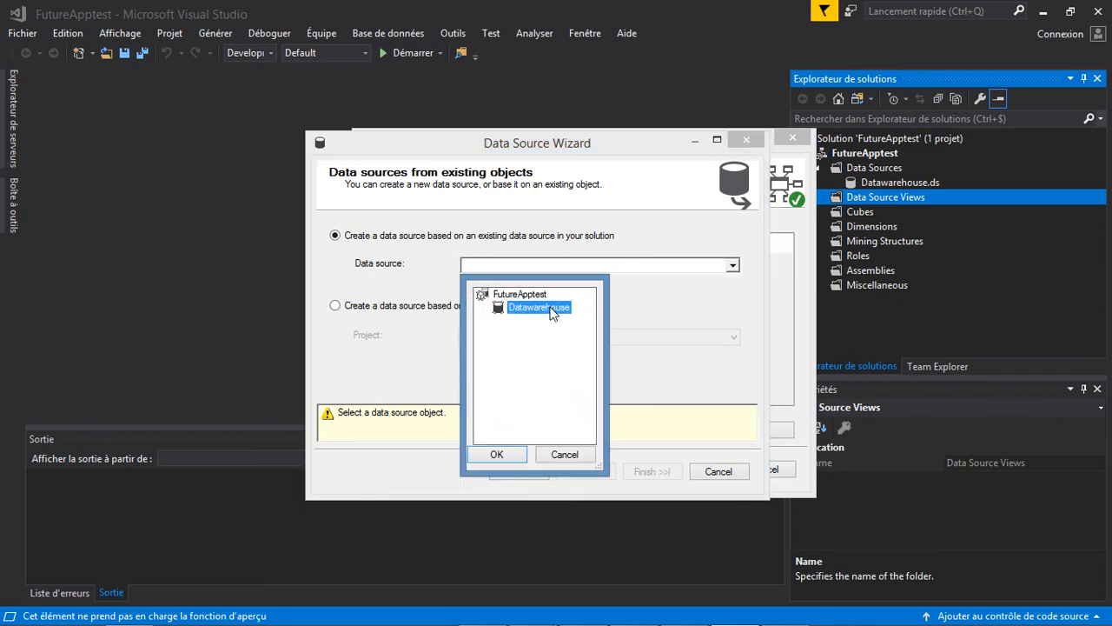
{"action": "left_click", "coordinate": [569, 453]}
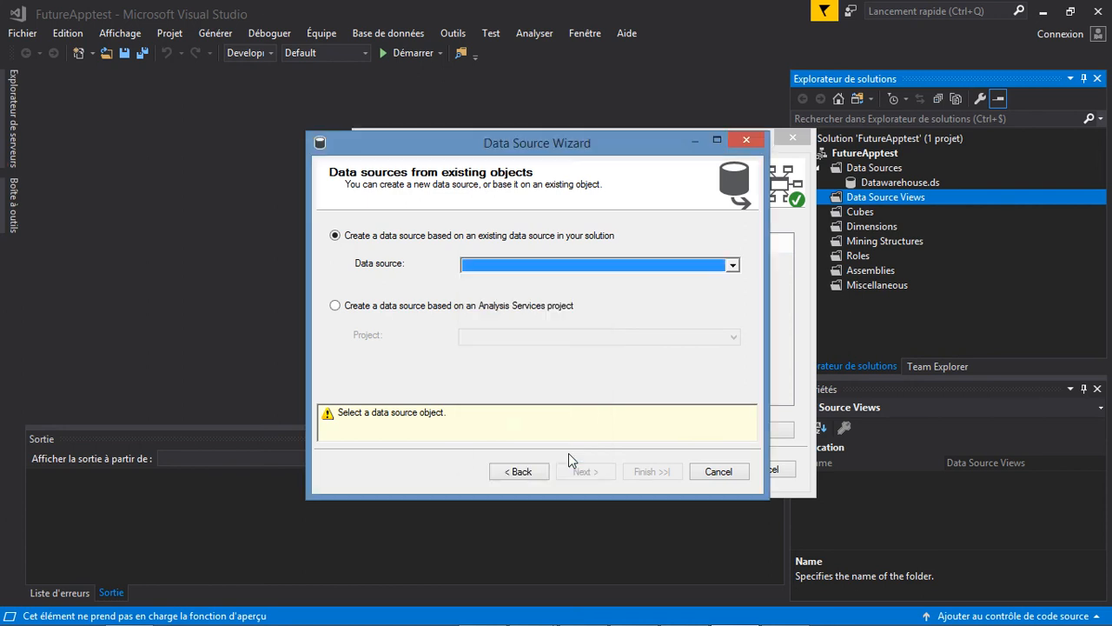
{"action": "left_click", "coordinate": [528, 471]}
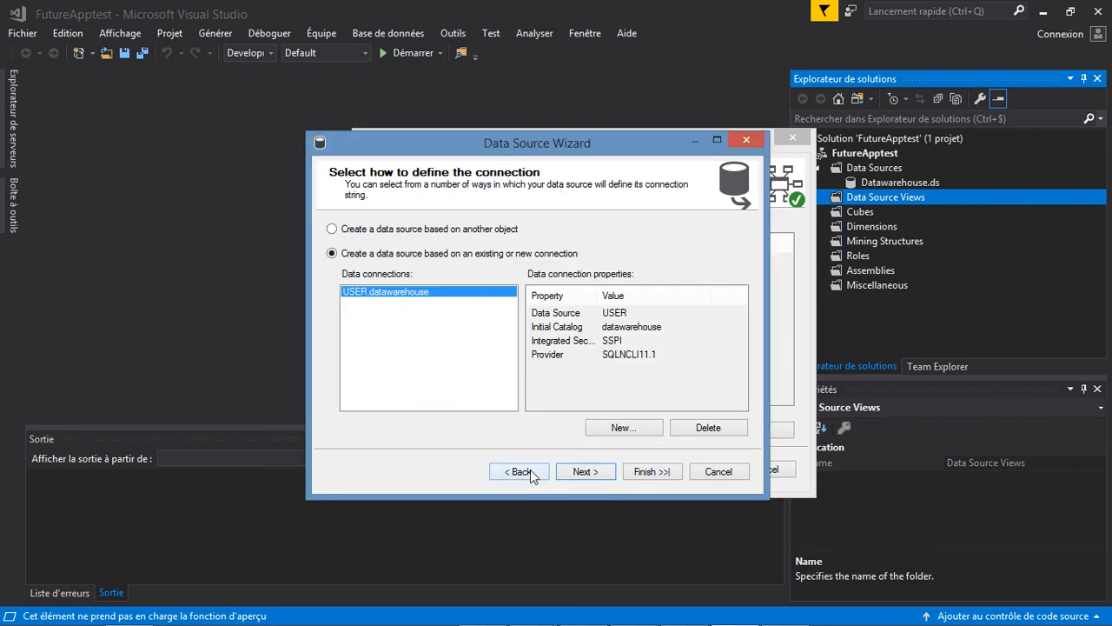
Base the data source on the existing USER.datawarehouse connection and advance to the impersonation information
{"action": "left_click", "coordinate": [530, 472]}
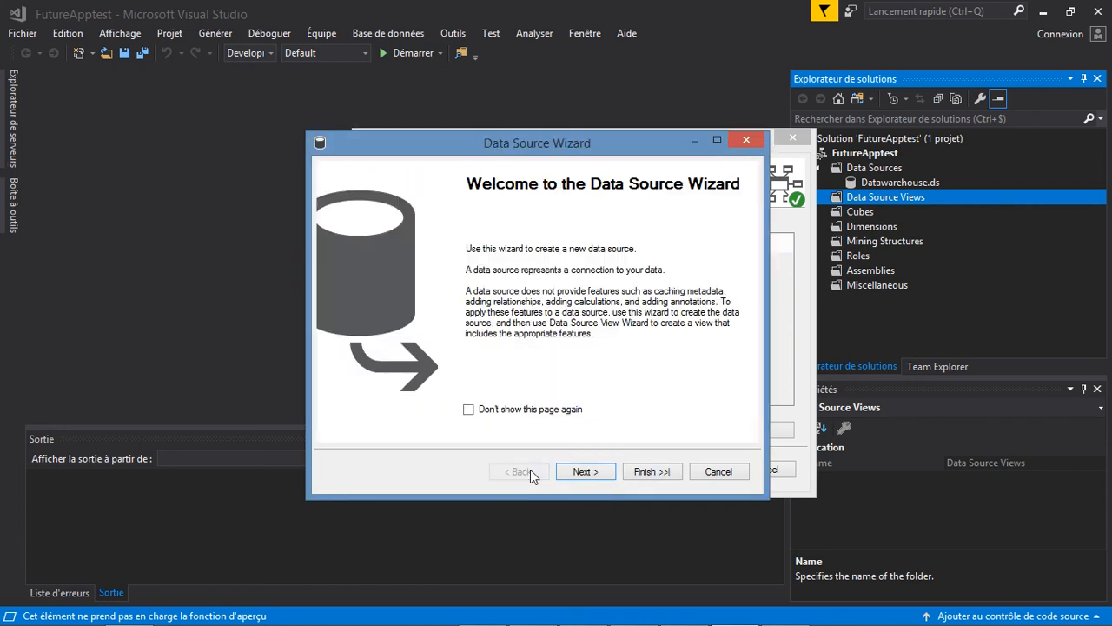
{"action": "left_click", "coordinate": [581, 473]}
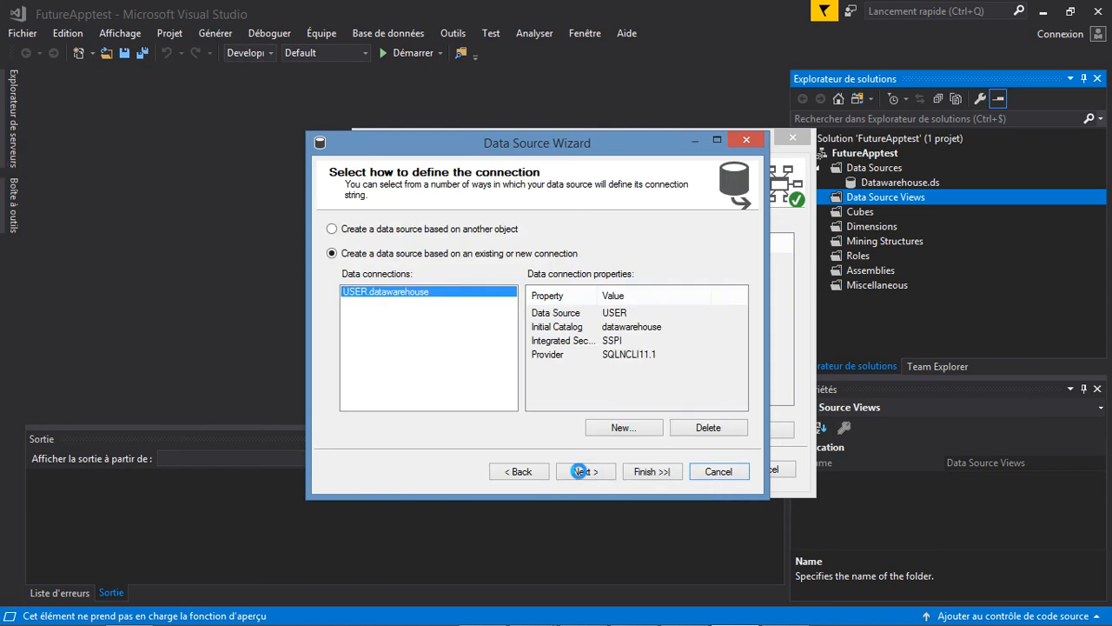
{"action": "left_click", "coordinate": [381, 255]}
{"action": "left_click", "coordinate": [610, 472]}
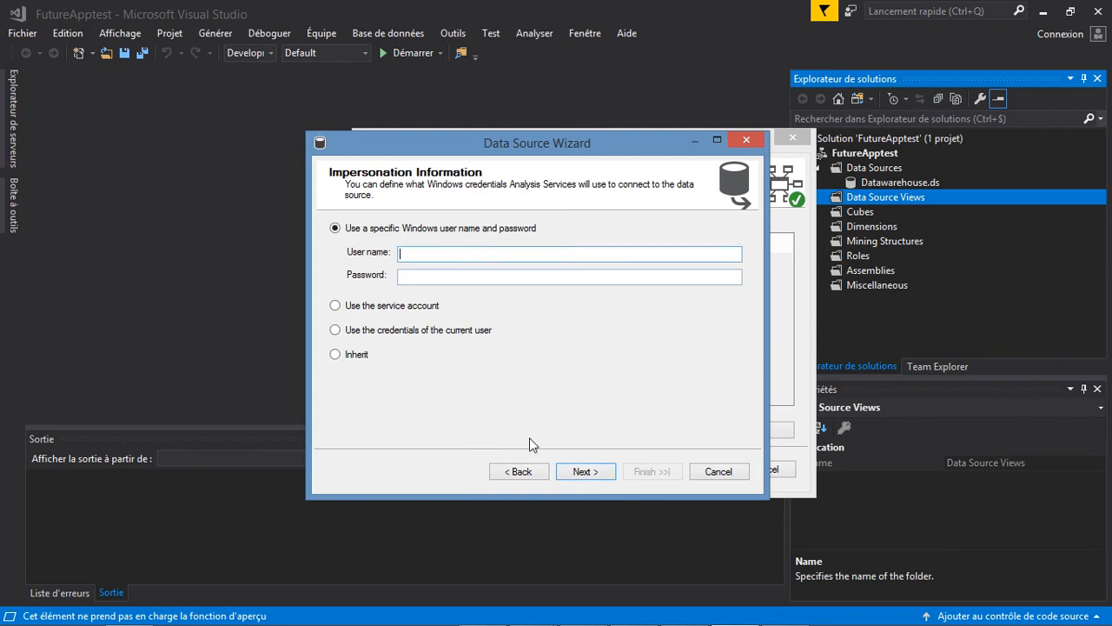
{"action": "left_click", "coordinate": [520, 470]}
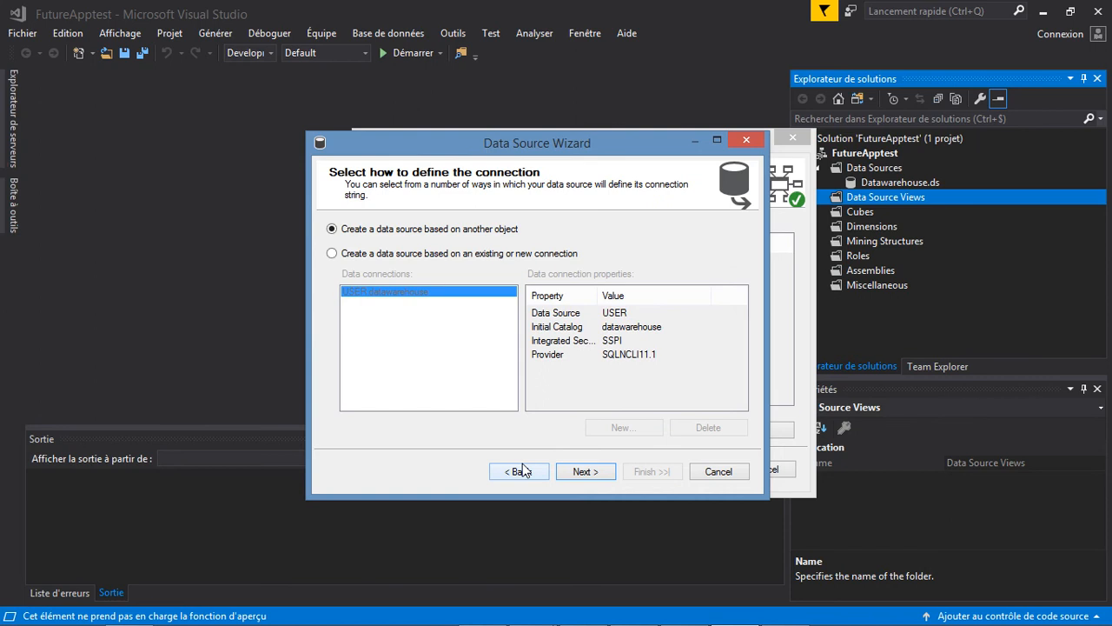
{"action": "left_click", "coordinate": [332, 253]}
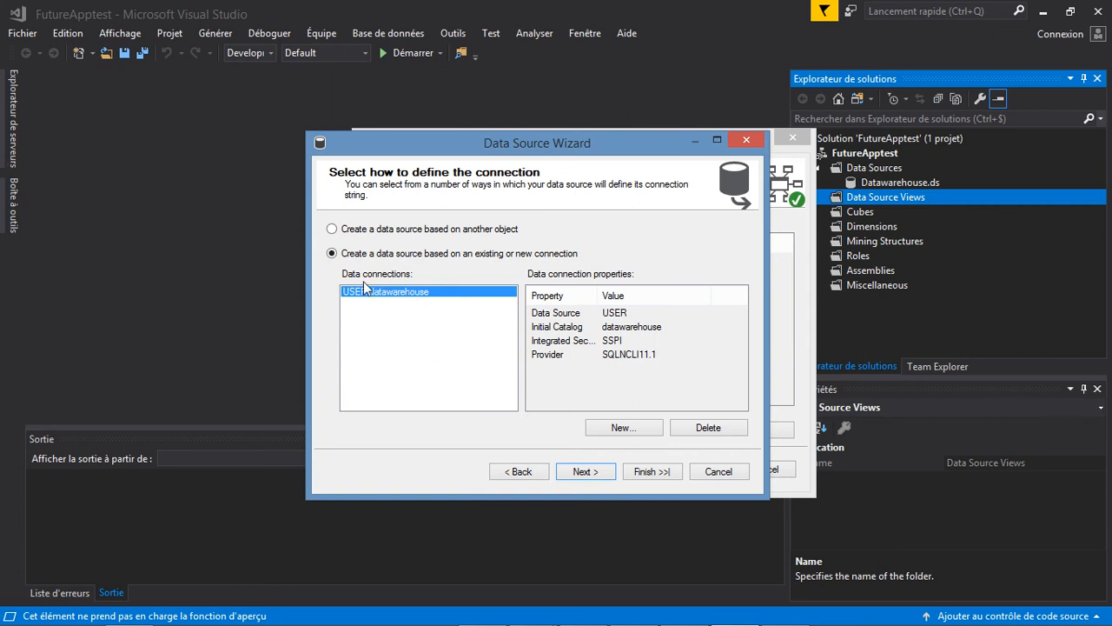
{"action": "left_click", "coordinate": [604, 477]}
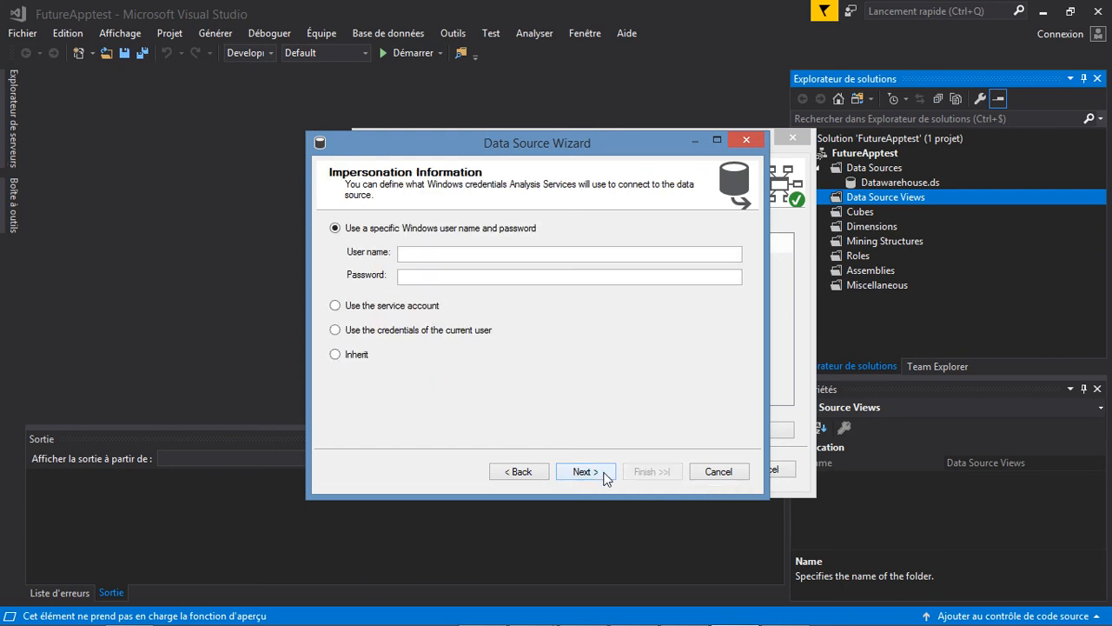
Set the impersonation user name to .\CompaqPC by pasting the copied path and trimming it
{"action": "left_click", "coordinate": [474, 253]}
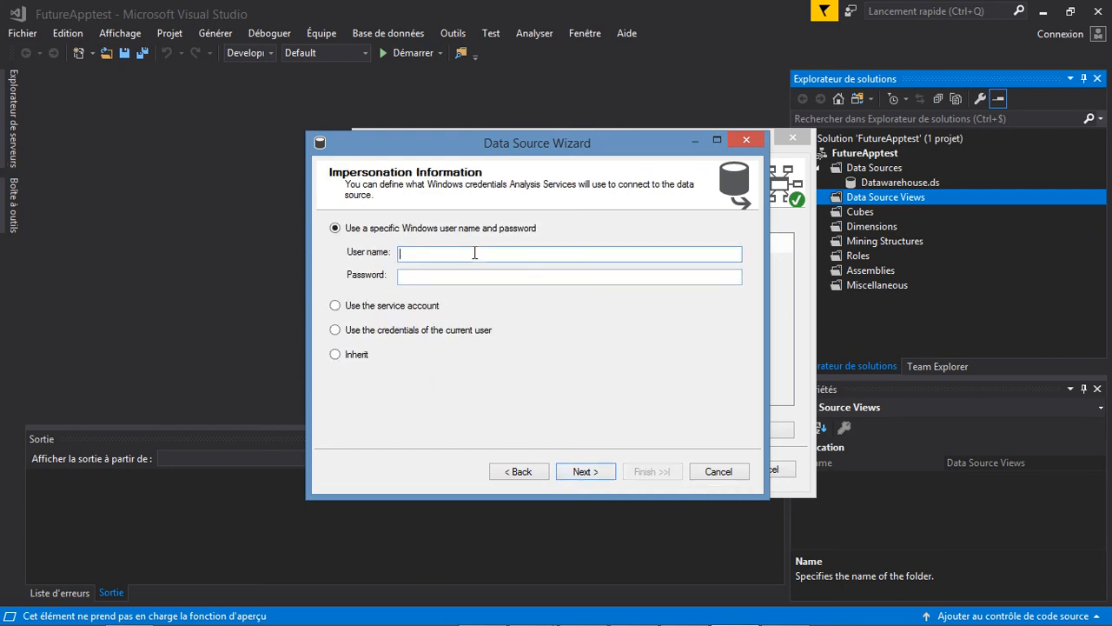
{"action": "type", "text": "C:\\Users\\CompaqPC"}
{"action": "key", "text": "BackSpace"}
{"action": "key", "text": "BackSpace"}
{"action": "key", "text": "BackSpace"}
{"action": "key", "text": "BackSpace"}
{"action": "key", "text": "BackSpace"}
{"action": "key", "text": "BackSpace"}
{"action": "key", "text": "BackSpace"}
{"action": "key", "text": "BackSpace"}
Enter the Windows account password for impersonation and finish creating the data source under the name Datawarehouse 1
{"action": "left_click", "coordinate": [474, 276]}
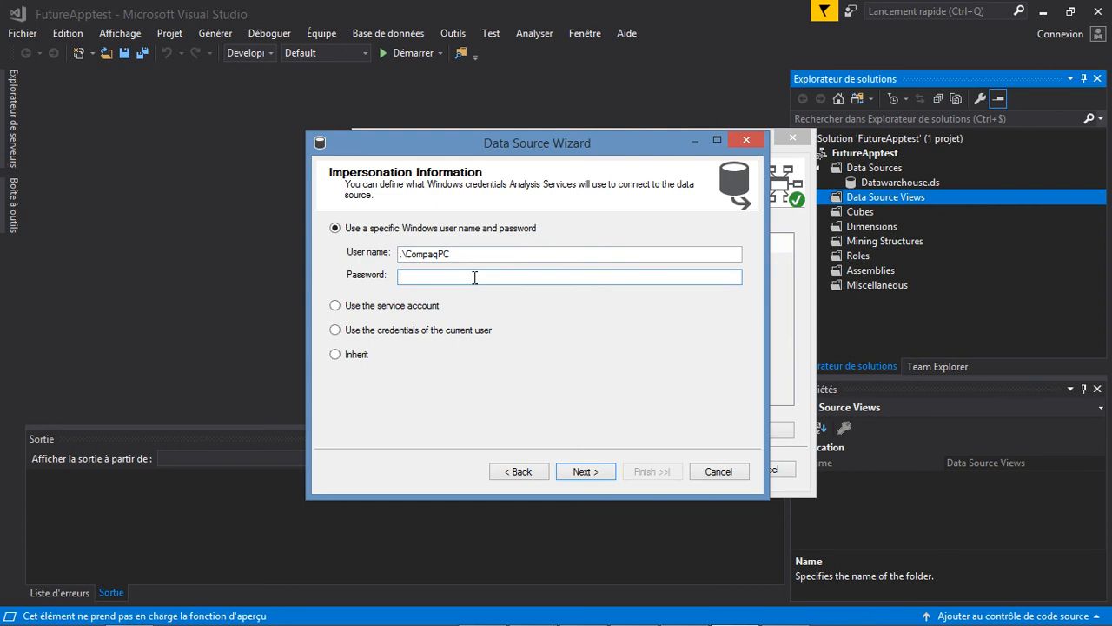
{"action": "type", "text": "•••••••••••••"}
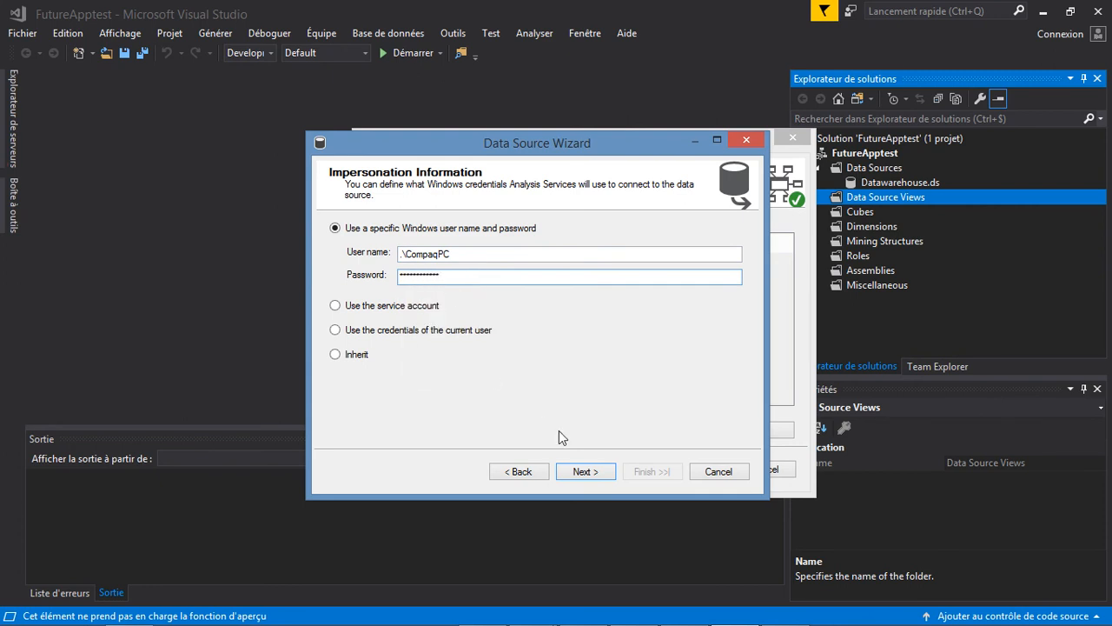
{"action": "left_click", "coordinate": [585, 471]}
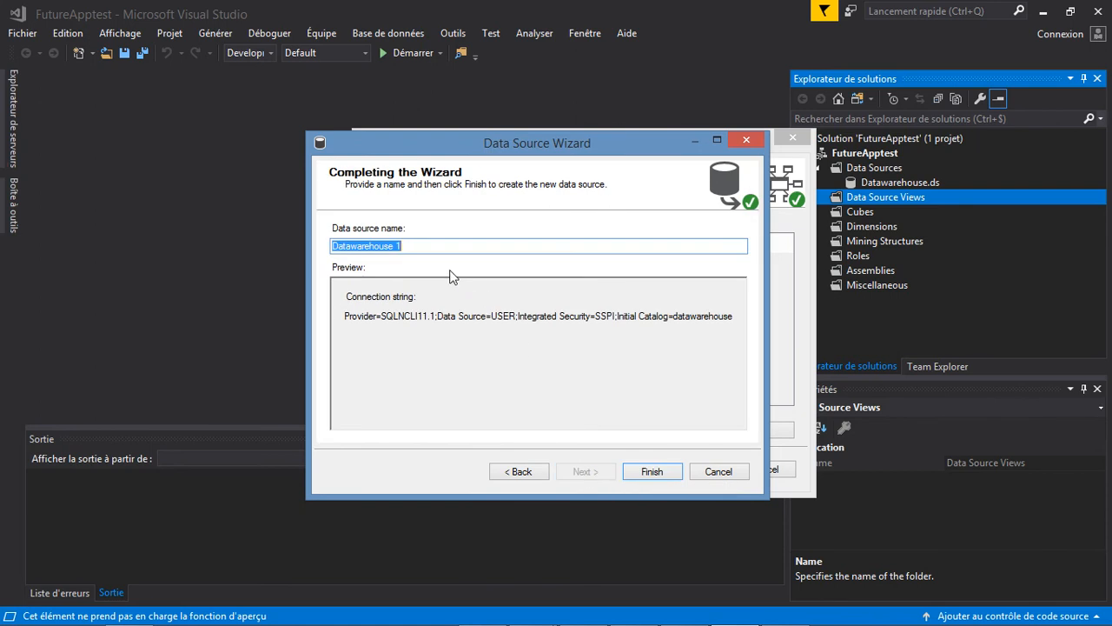
{"action": "left_click", "coordinate": [648, 476]}
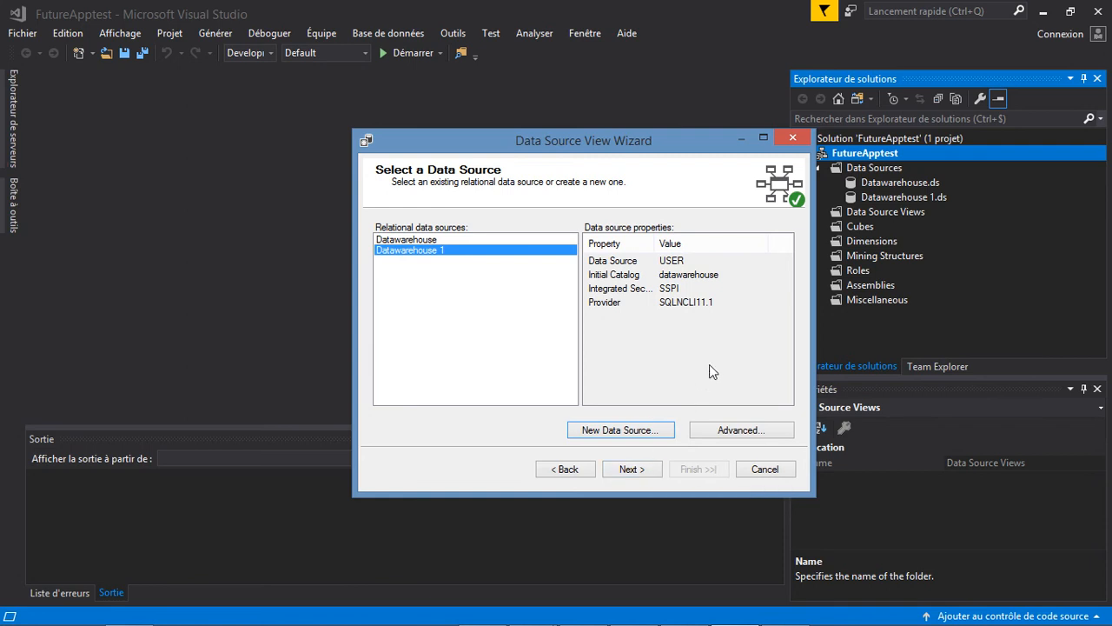
Cancel the data source view wizard and try to delete the Datawarehouse 1 data source
{"action": "left_click", "coordinate": [791, 141]}
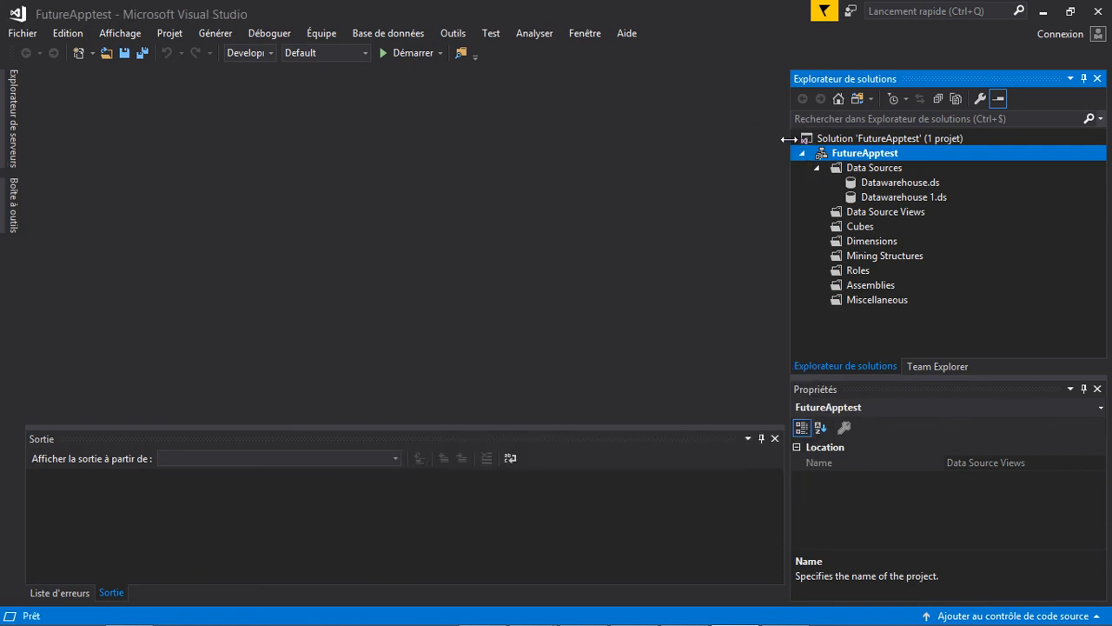
{"action": "left_click", "coordinate": [893, 196]}
{"action": "right_click", "coordinate": [893, 197]}
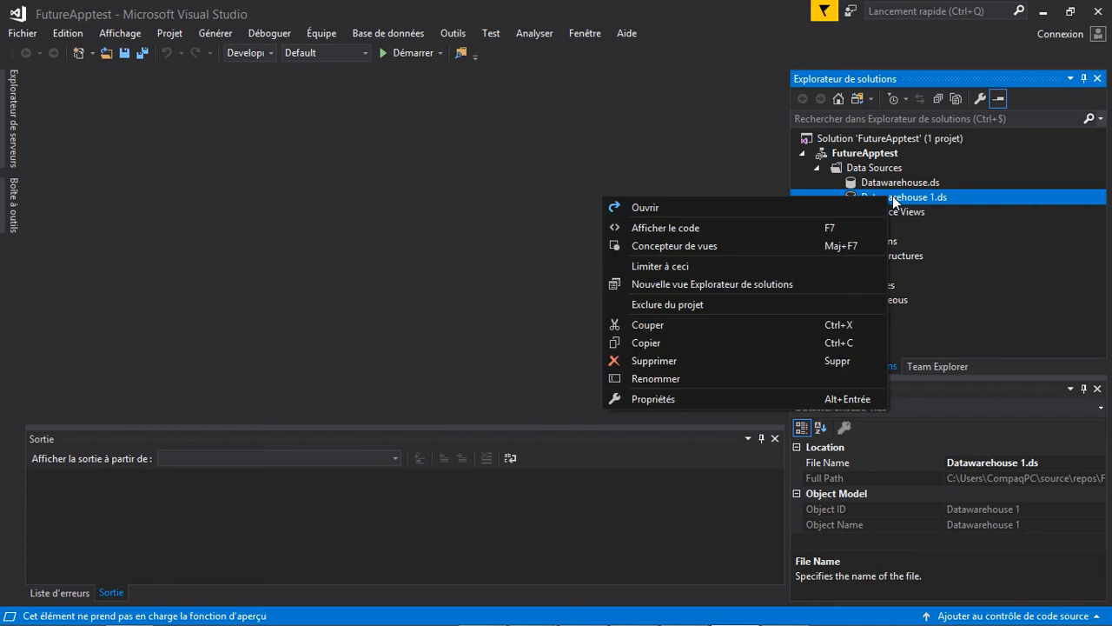
{"action": "left_click", "coordinate": [703, 360]}
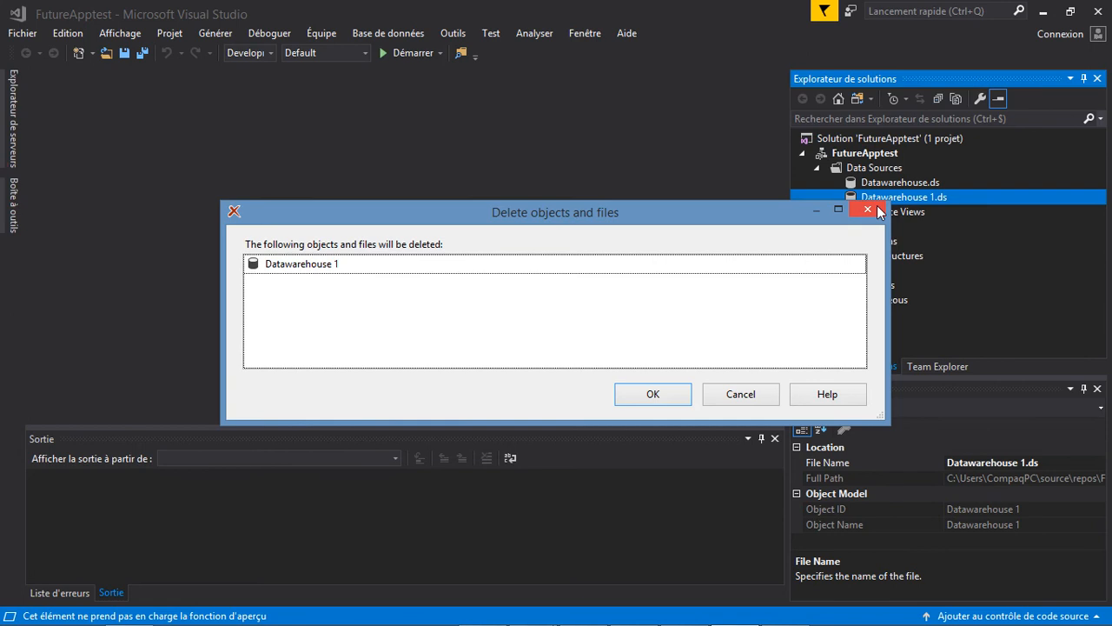
{"action": "left_click", "coordinate": [876, 210]}
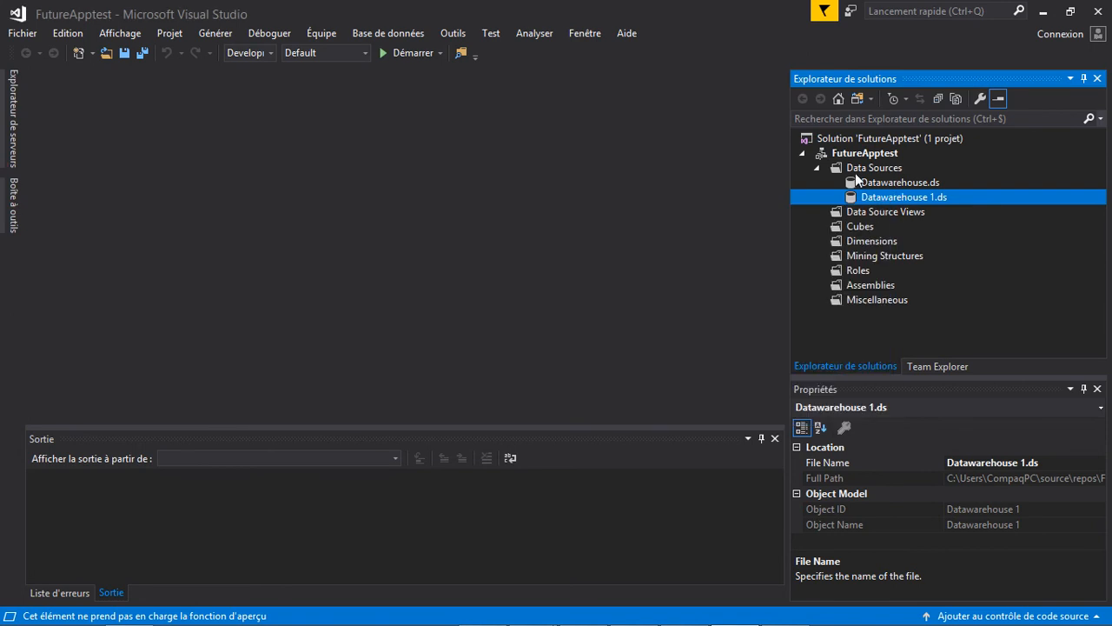
Delete the duplicate Datawarehouse 1 data source from the FutureApptest project
{"action": "left_click", "coordinate": [866, 181]}
{"action": "left_click", "coordinate": [877, 198]}
{"action": "right_click", "coordinate": [877, 198]}
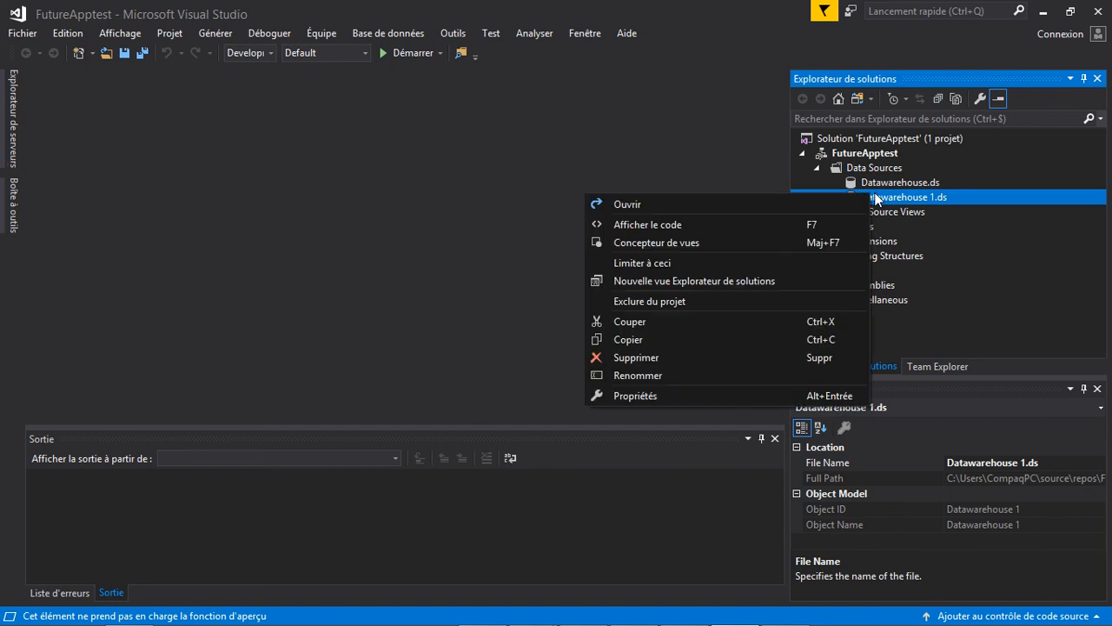
{"action": "left_click", "coordinate": [647, 358]}
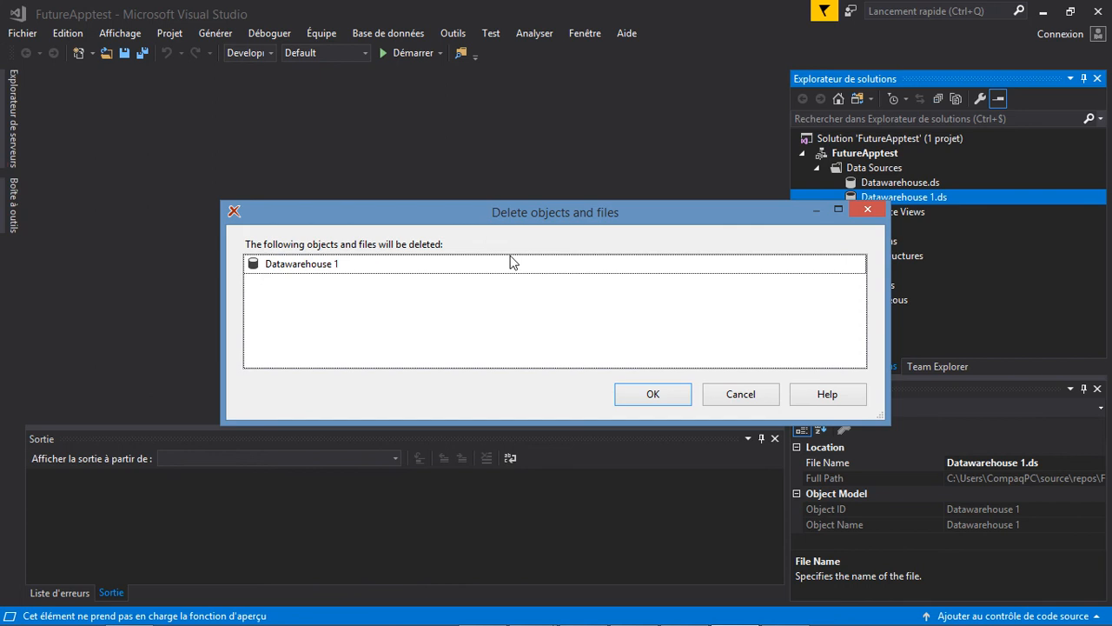
{"action": "left_click", "coordinate": [658, 395]}
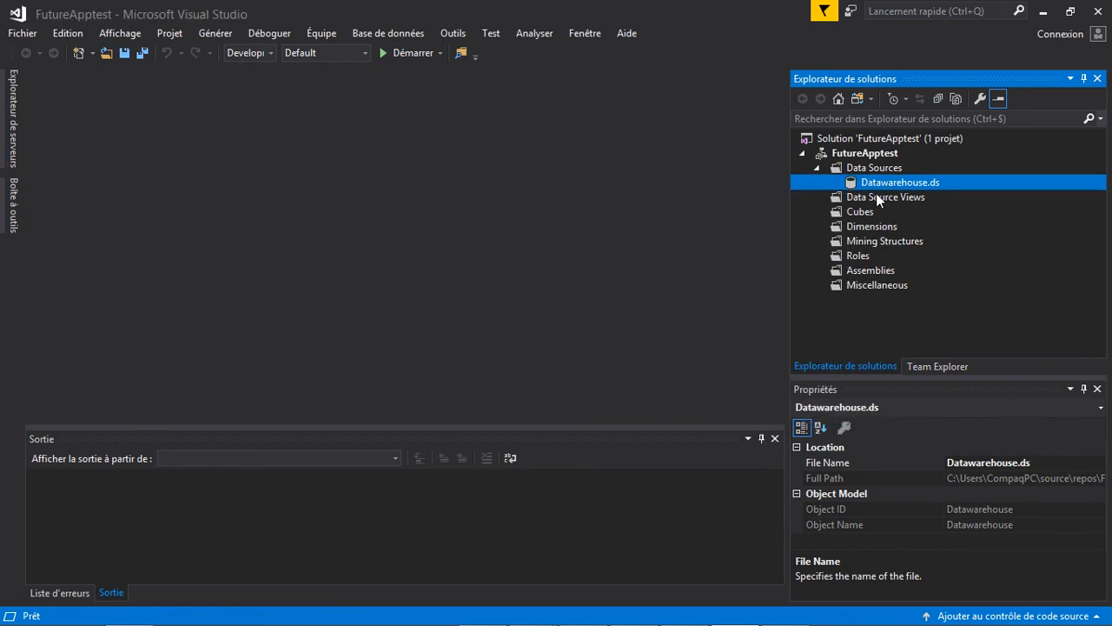
Start a new data source view on the Datawarehouse source, matching foreign keys by destination table name + primary key name
{"action": "left_click", "coordinate": [878, 199]}
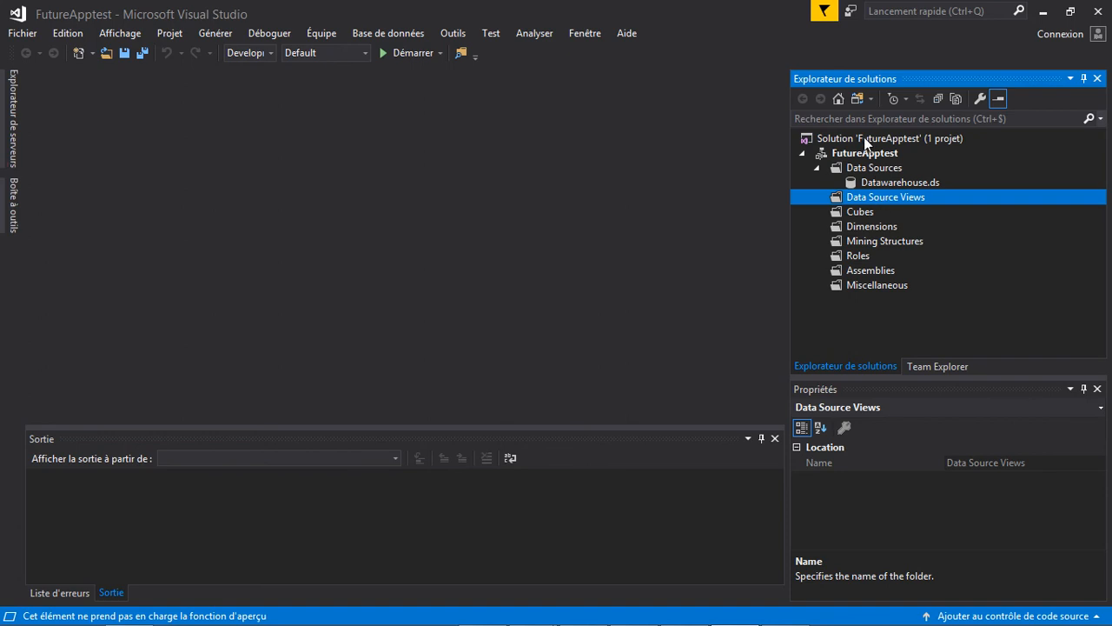
{"action": "right_click", "coordinate": [883, 199]}
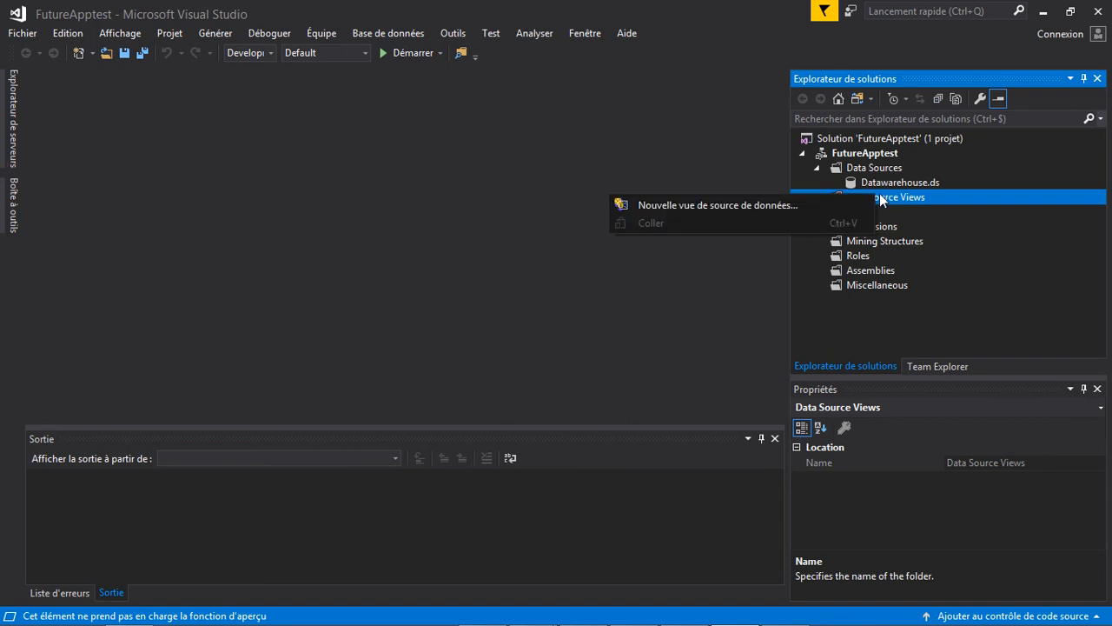
{"action": "left_click", "coordinate": [784, 205]}
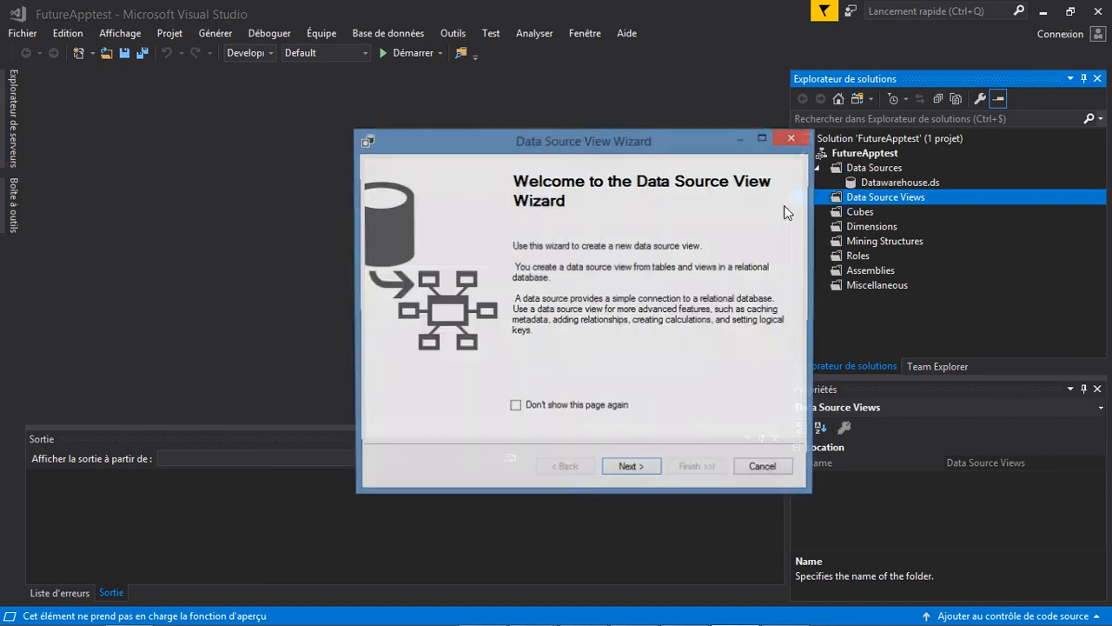
{"action": "left_click", "coordinate": [632, 470]}
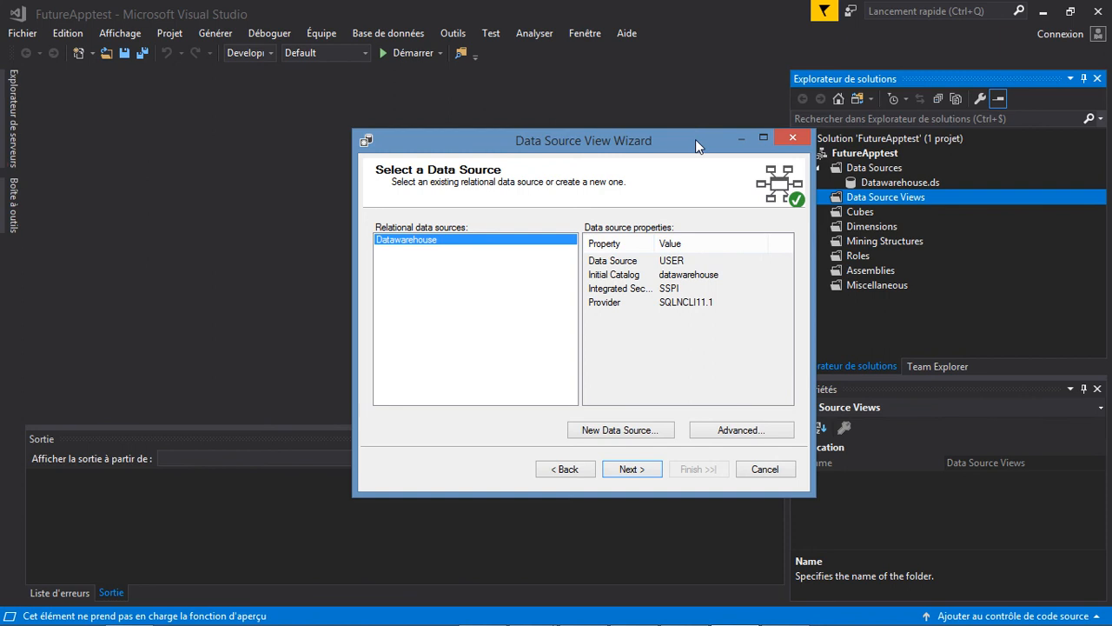
{"action": "left_click_drag", "start_coordinate": [695, 139], "coordinate": [649, 117]}
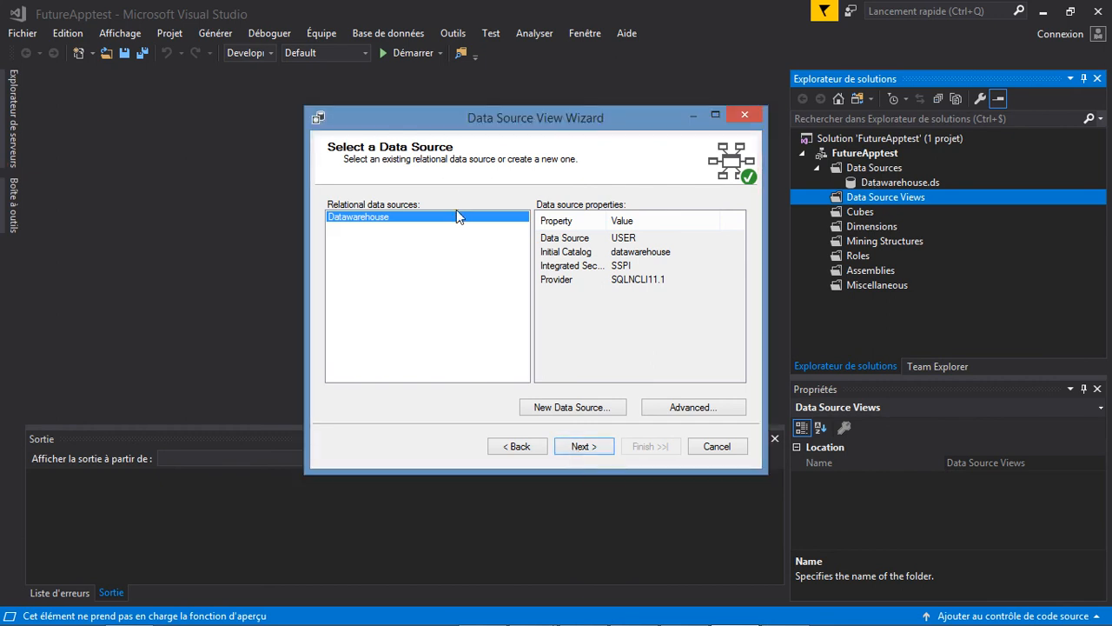
{"action": "left_click", "coordinate": [600, 445]}
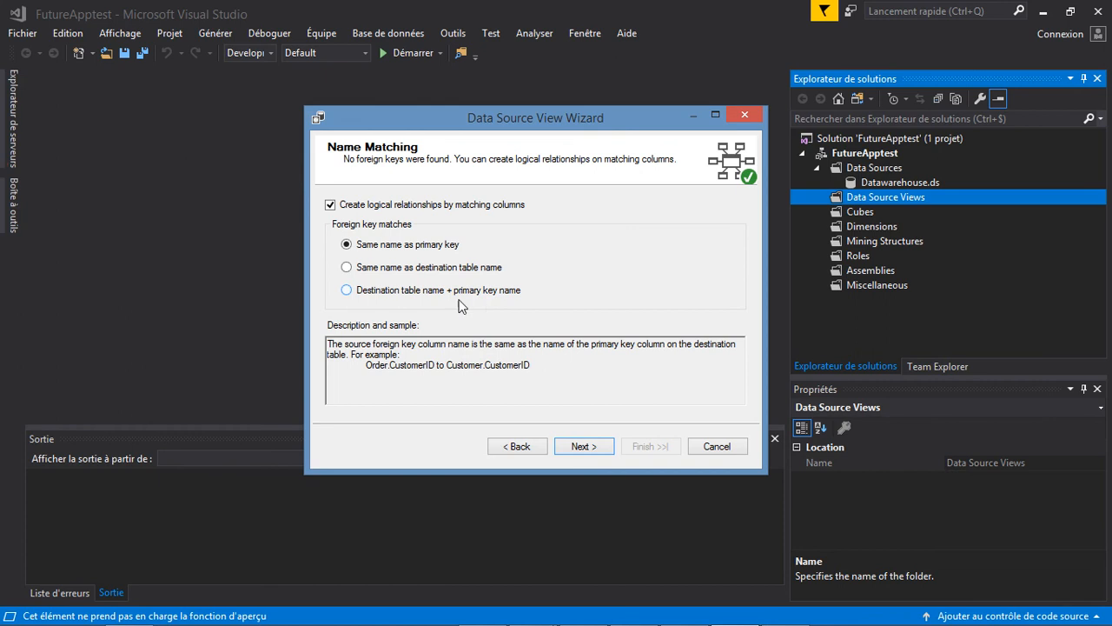
{"action": "left_click", "coordinate": [347, 291]}
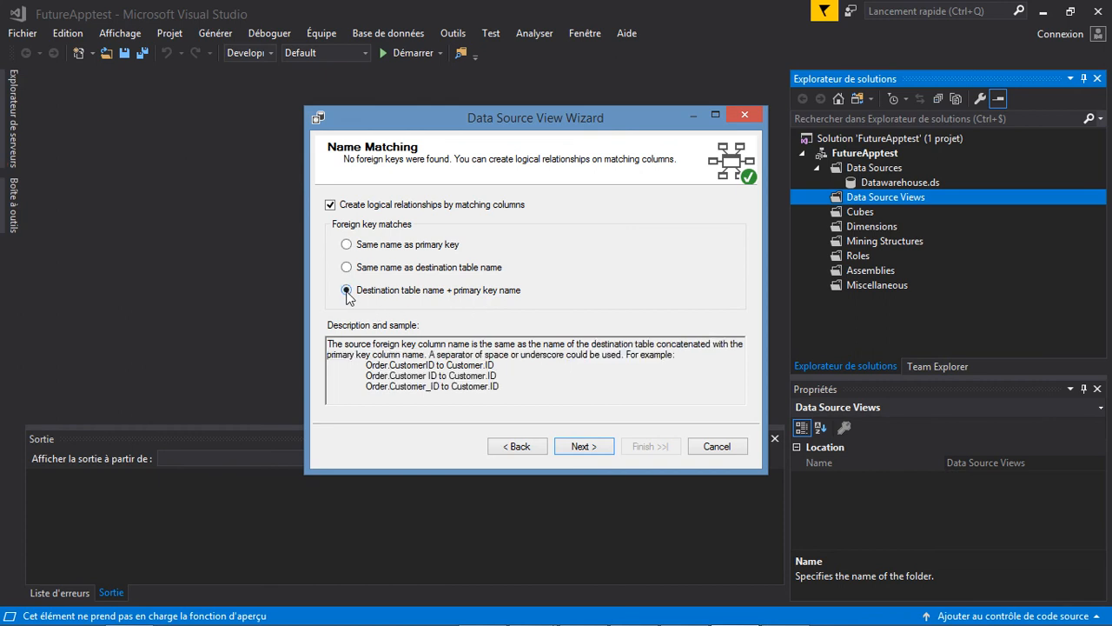
{"action": "left_click", "coordinate": [576, 450]}
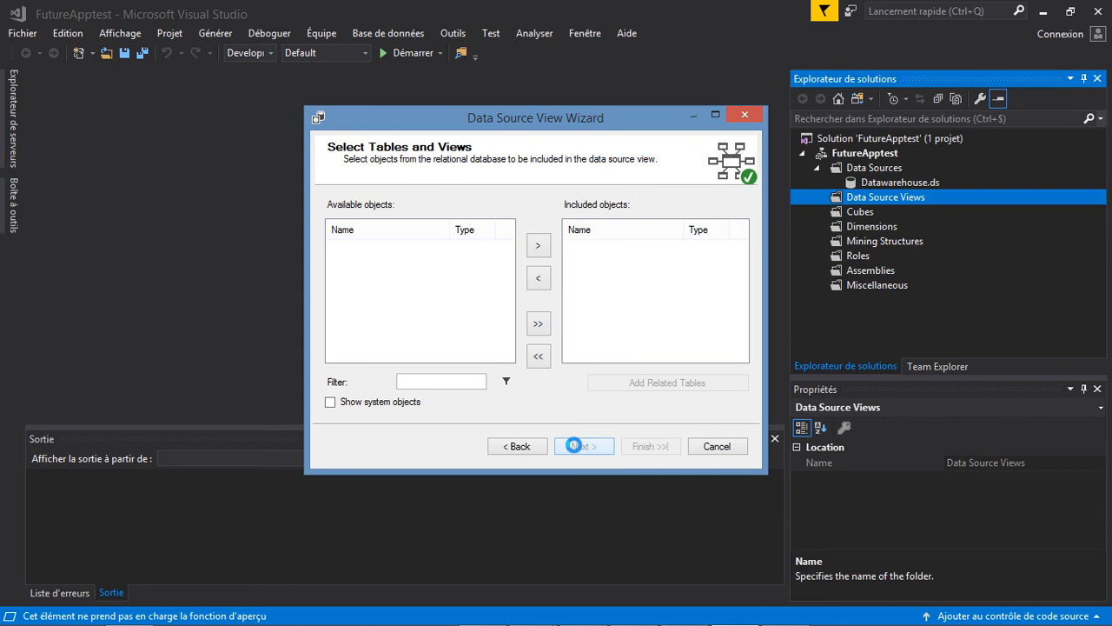
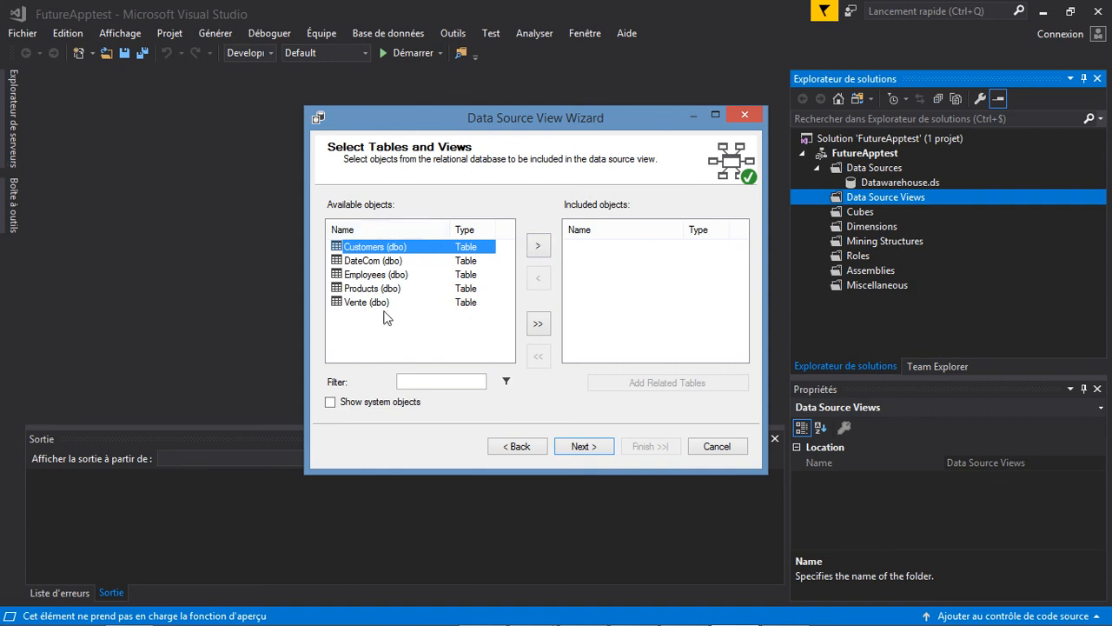
Include the Customers, DateCom, Employees, Products and Vente tables and finish the data source view under the name Datawarehouse
{"action": "left_click", "coordinate": [539, 250]}
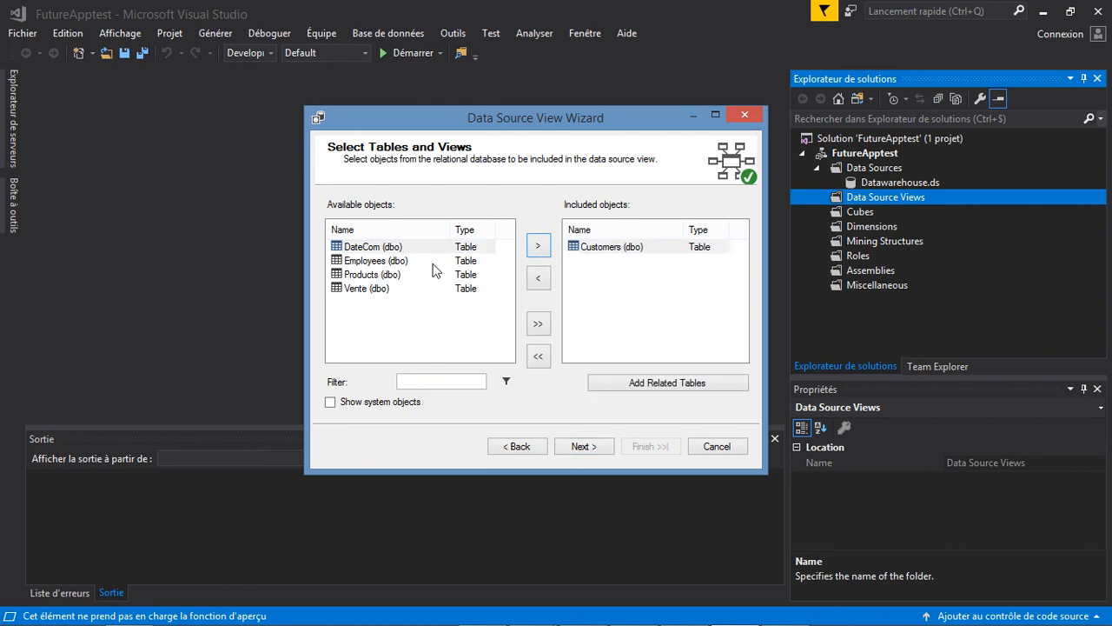
{"action": "left_click", "coordinate": [537, 326]}
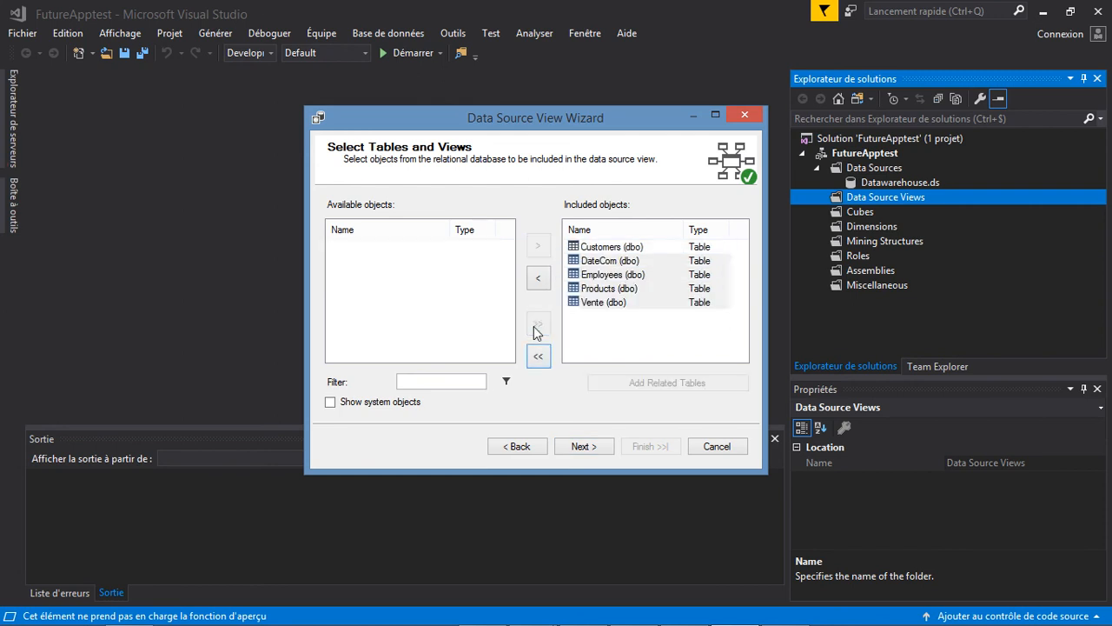
{"action": "left_click", "coordinate": [618, 338]}
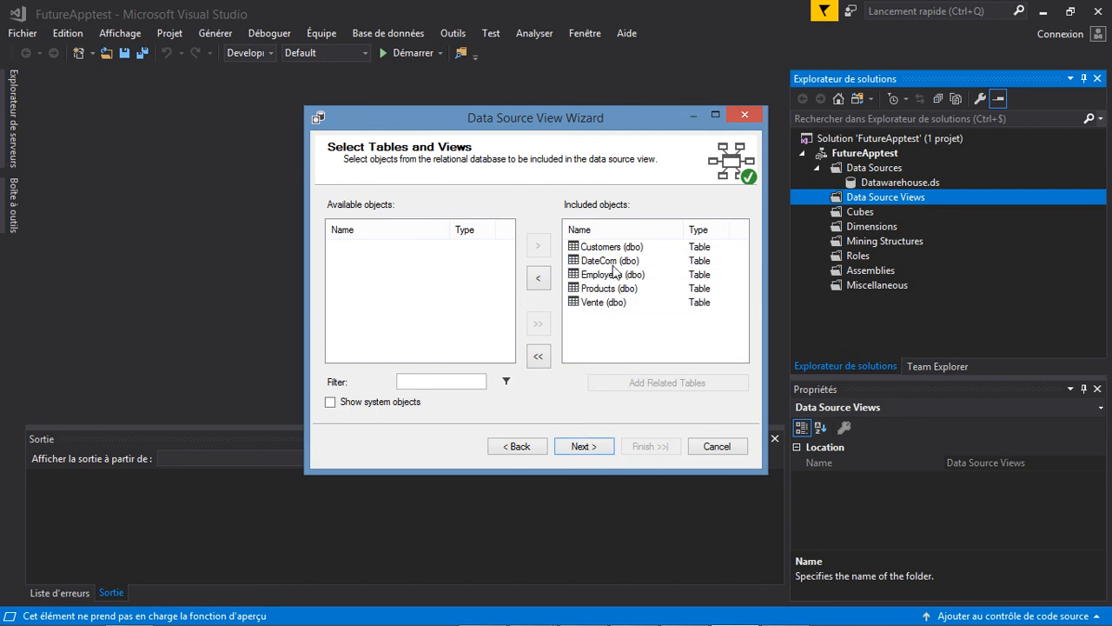
{"action": "left_click", "coordinate": [538, 278]}
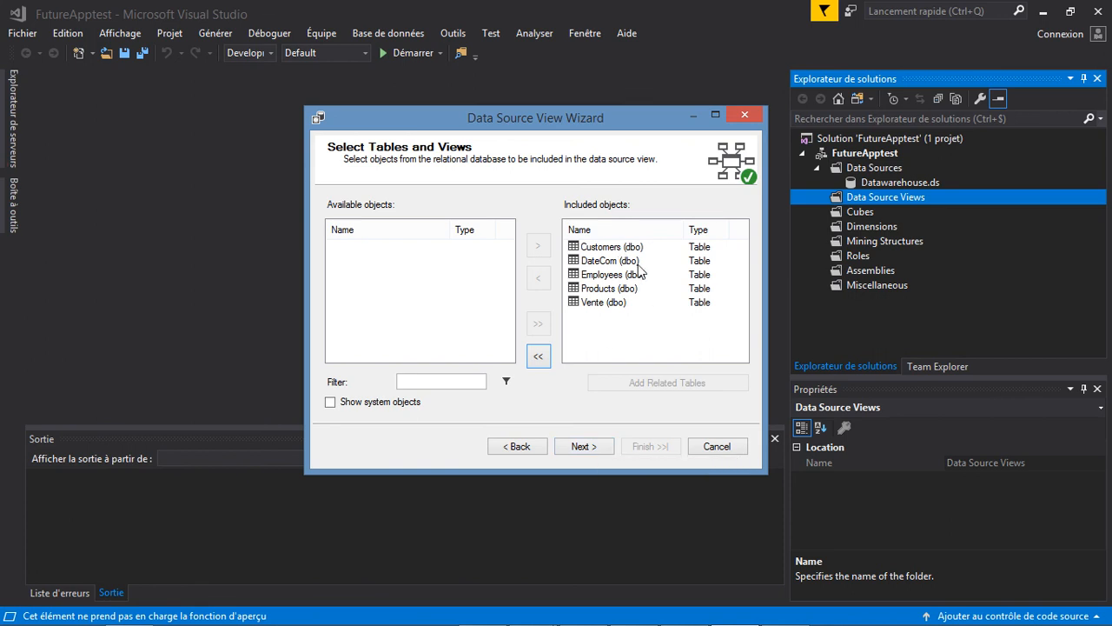
{"action": "left_click", "coordinate": [582, 446]}
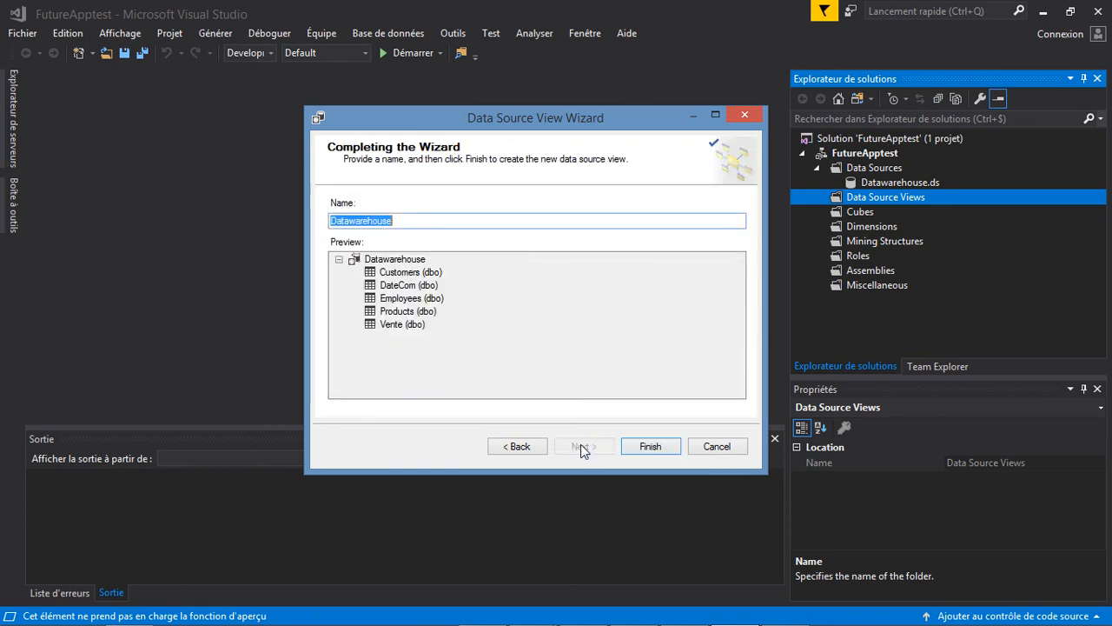
{"action": "left_click", "coordinate": [658, 446]}
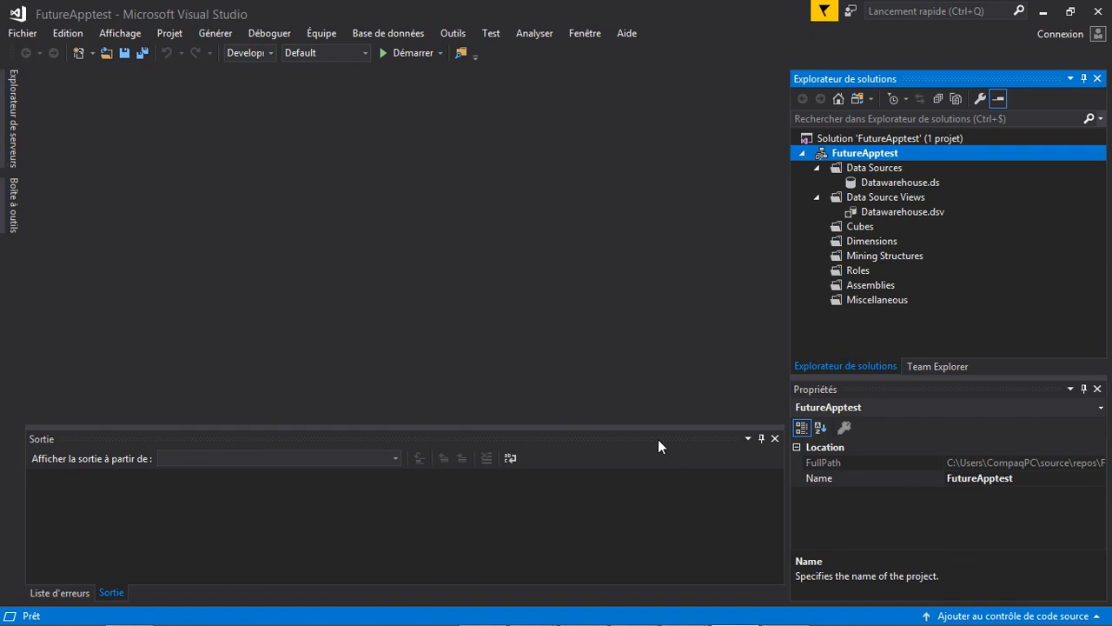
Open the Datawarehouse.dsv data source view in the designer and enlarge its diagram area
{"action": "left_click", "coordinate": [882, 213]}
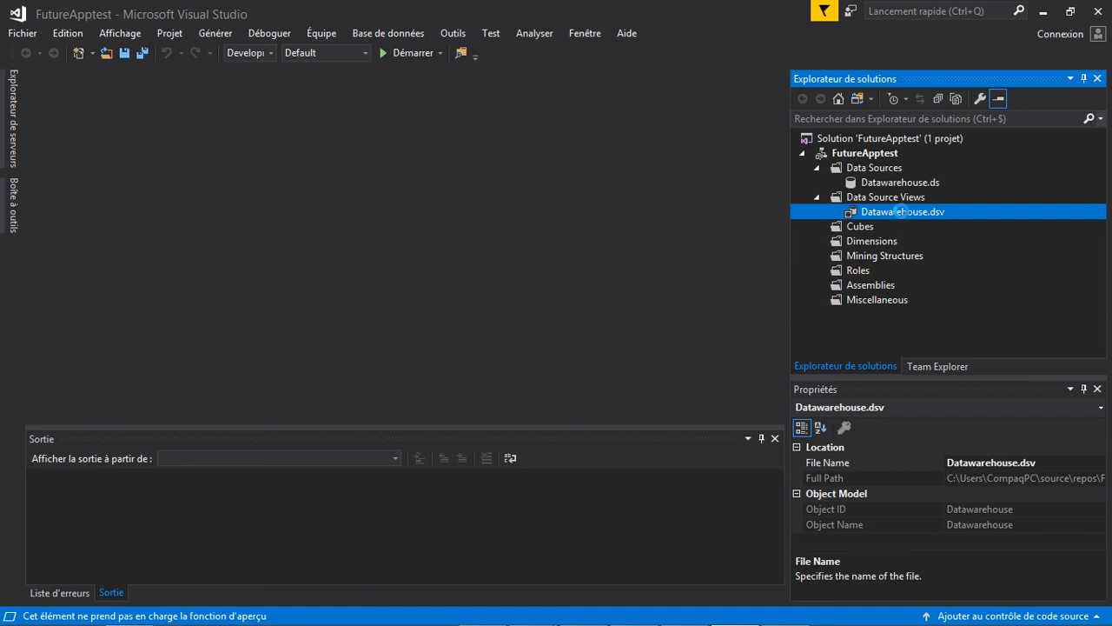
{"action": "double_click", "coordinate": [901, 211]}
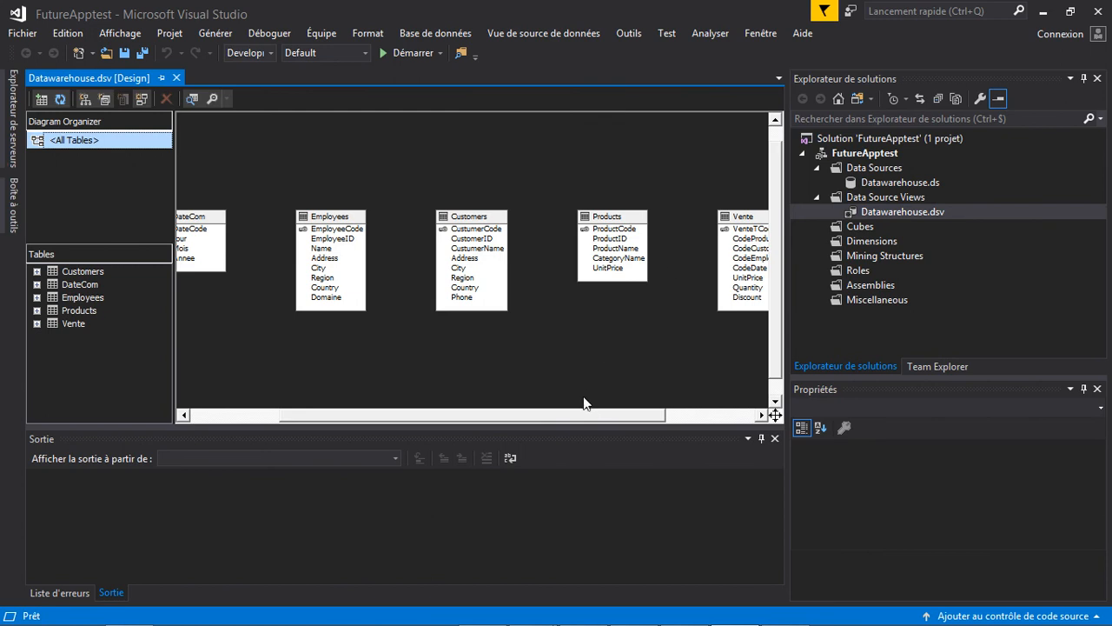
{"action": "left_click_drag", "start_coordinate": [584, 426], "coordinate": [583, 509]}
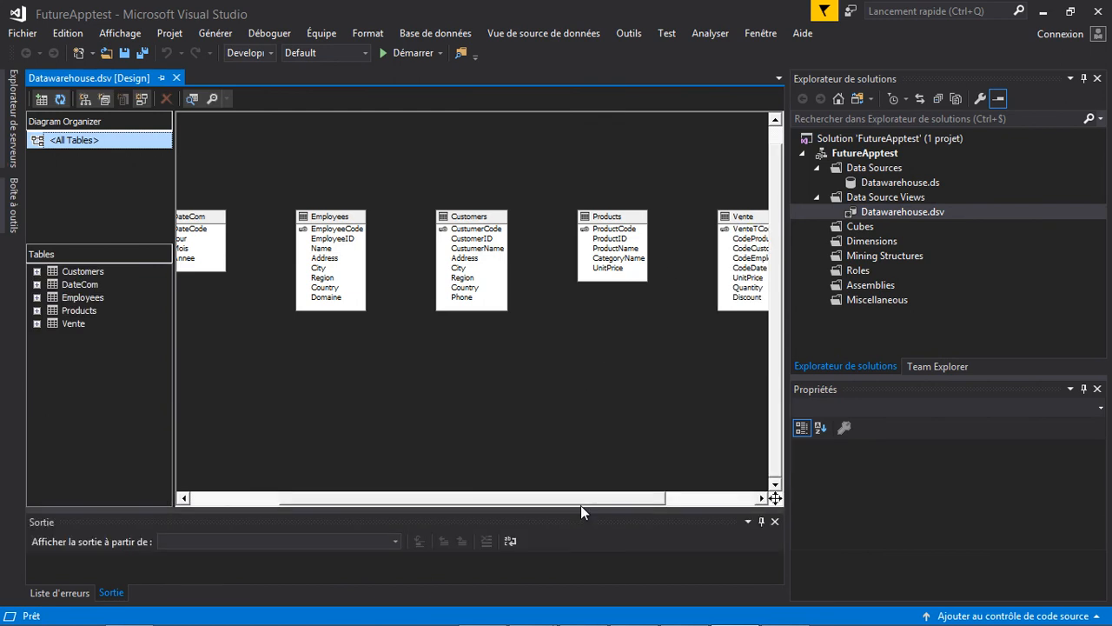
Arrange the diagram with Vente in the middle, Products at its upper right, Customers below it and DateCom at its upper left
{"action": "left_click", "coordinate": [603, 219]}
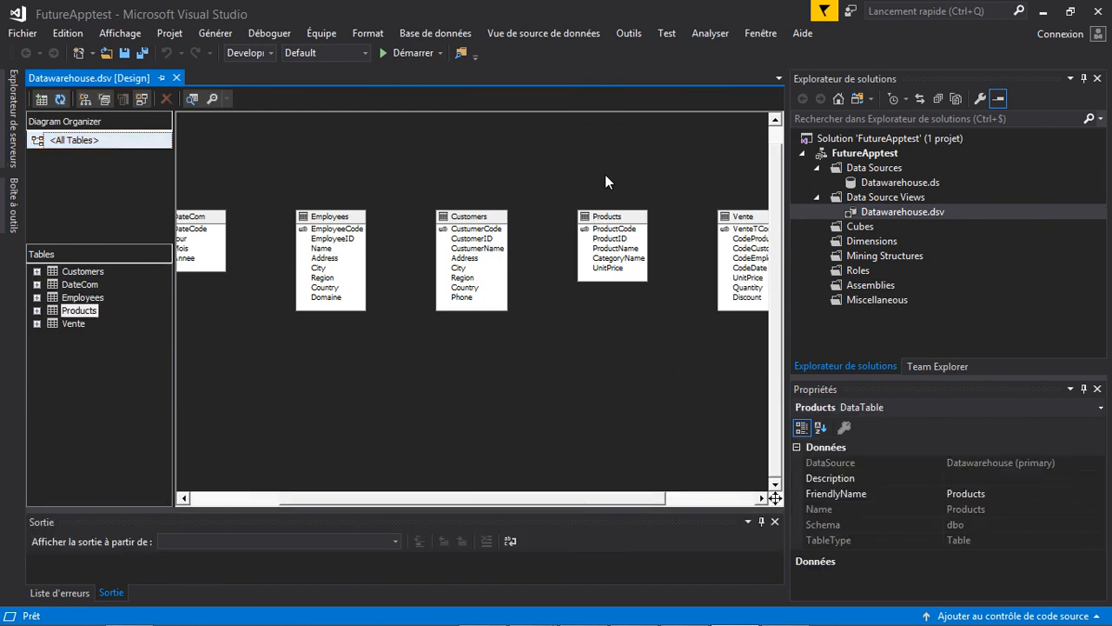
{"action": "left_click_drag", "start_coordinate": [634, 143], "coordinate": [634, 142]}
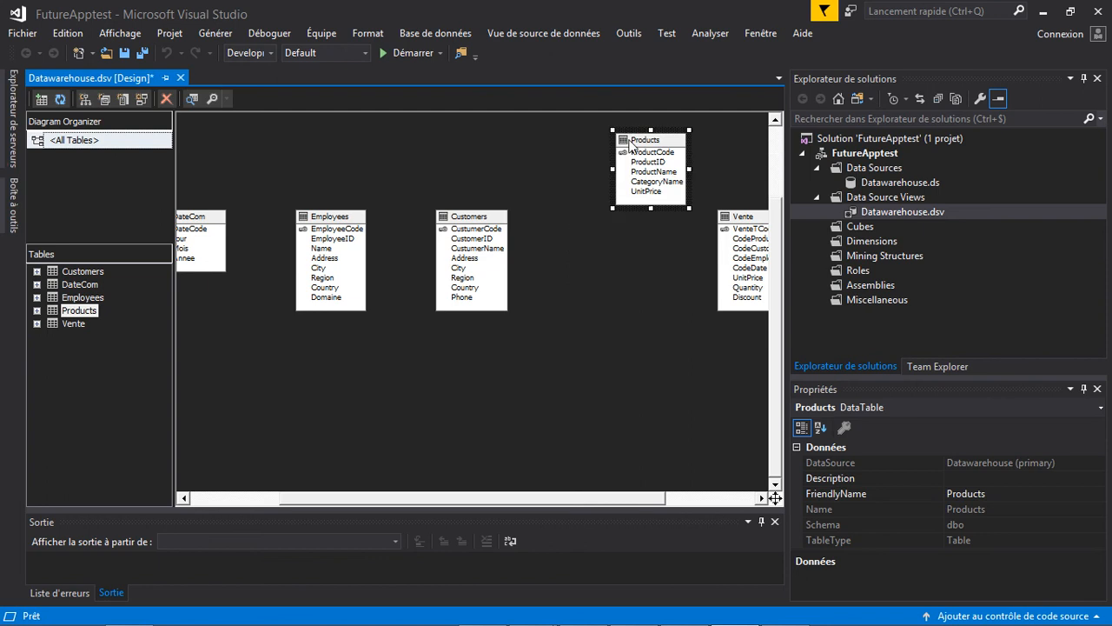
{"action": "left_click", "coordinate": [487, 252]}
{"action": "left_click_drag", "start_coordinate": [487, 252], "coordinate": [509, 324]}
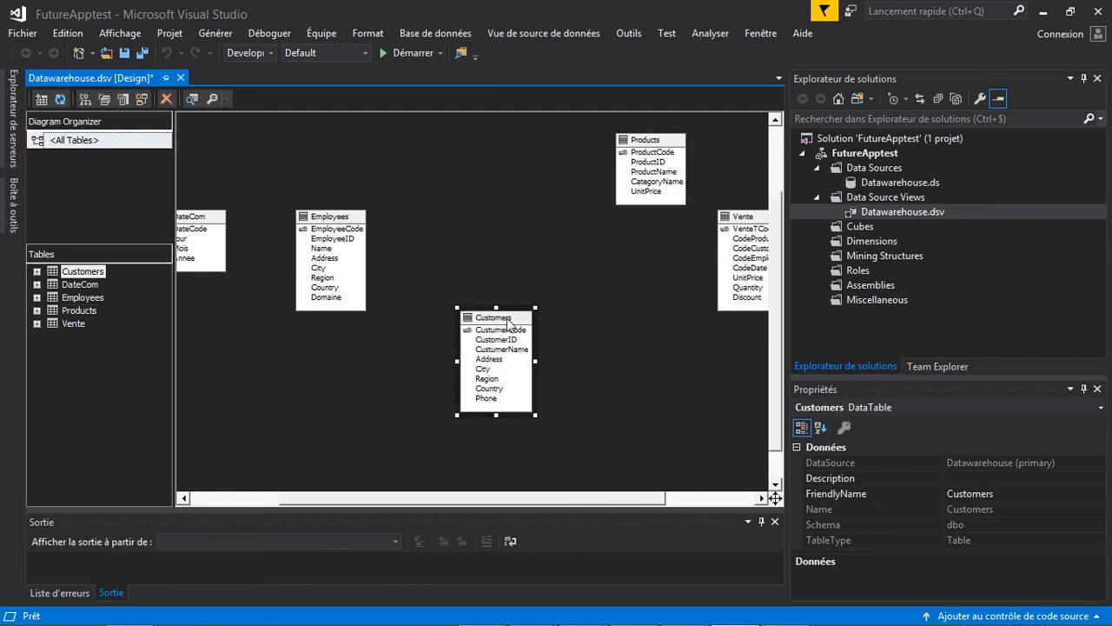
{"action": "left_click_drag", "start_coordinate": [740, 219], "coordinate": [647, 241]}
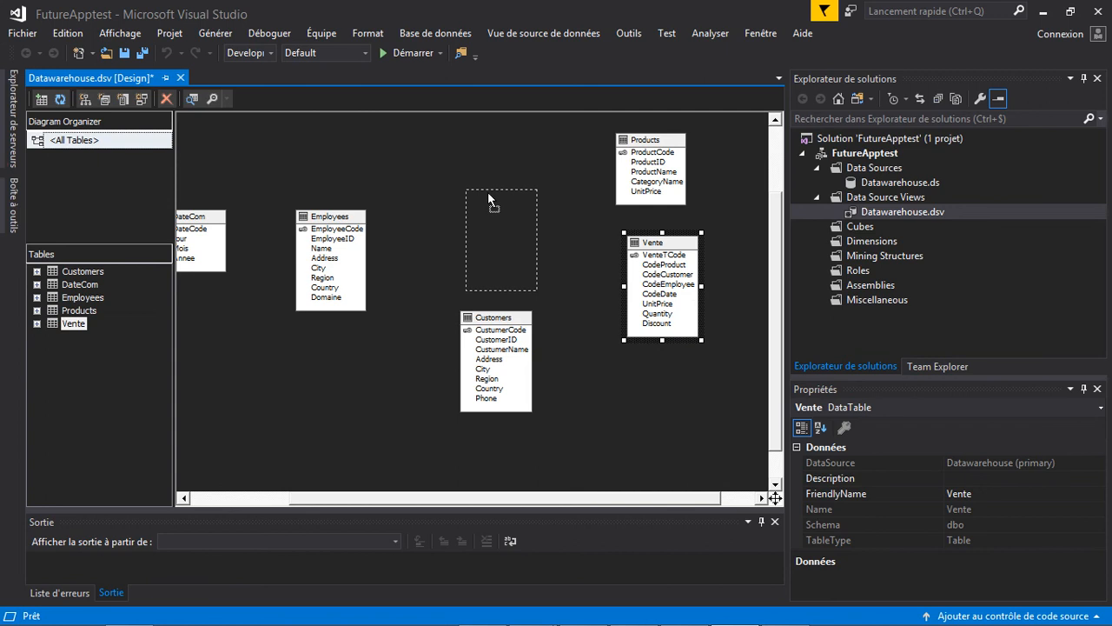
{"action": "left_click_drag", "start_coordinate": [487, 200], "coordinate": [488, 200]}
{"action": "left_click", "coordinate": [444, 169]}
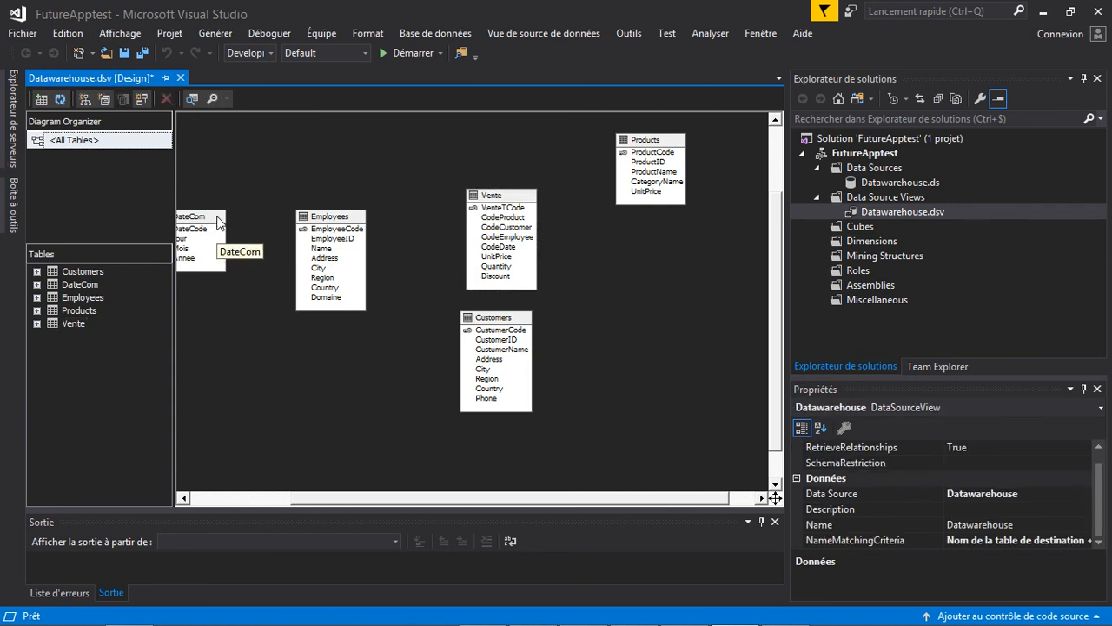
{"action": "left_click_drag", "start_coordinate": [217, 221], "coordinate": [445, 132]}
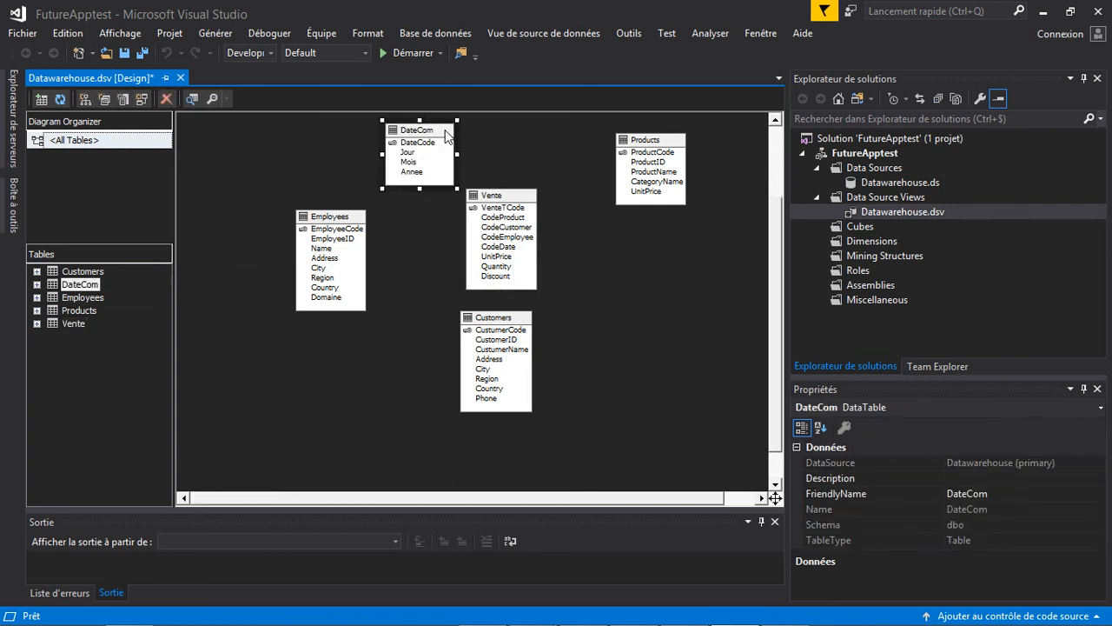
{"action": "left_click", "coordinate": [493, 147]}
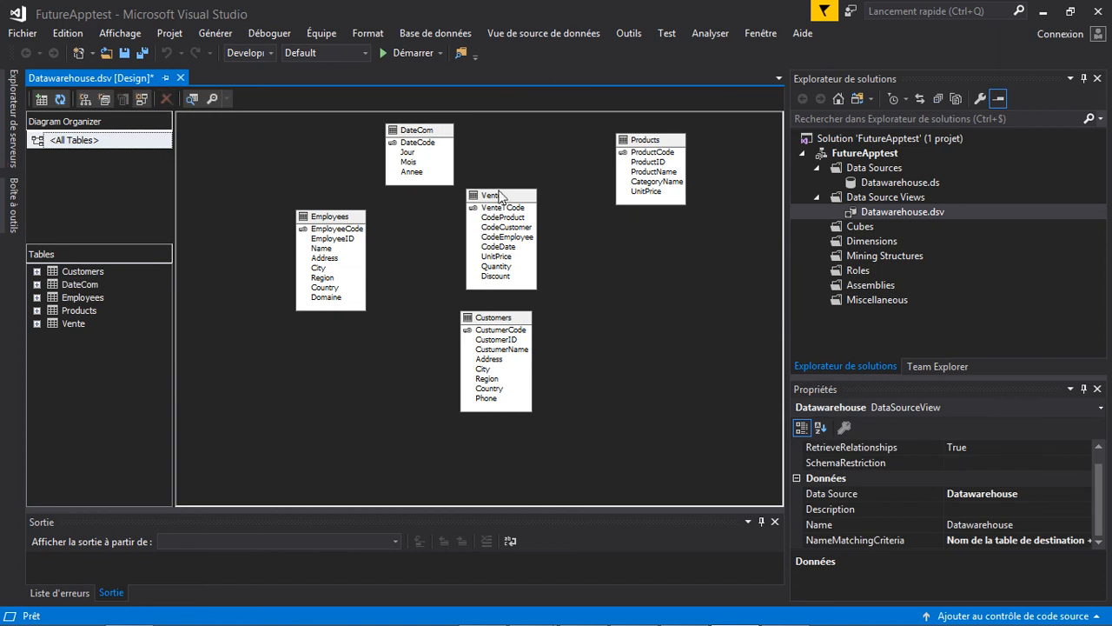
Fine-tune the diagram layout by shifting Vente slightly down and left and moving Customers further to its lower right
{"action": "left_click_drag", "start_coordinate": [500, 196], "coordinate": [498, 206]}
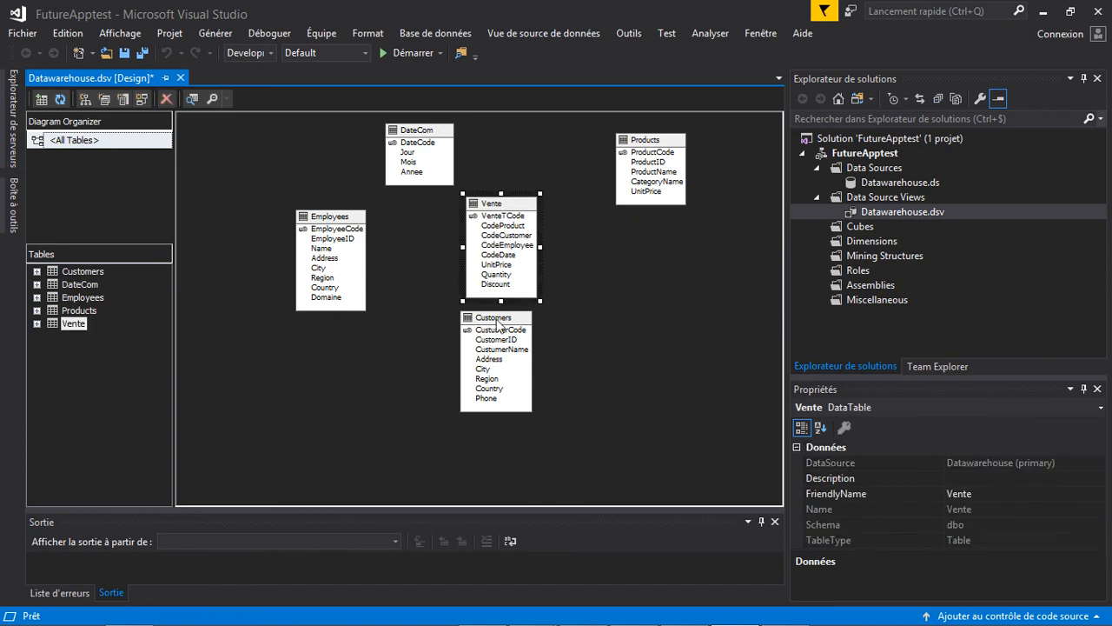
{"action": "left_click_drag", "start_coordinate": [498, 324], "coordinate": [529, 331]}
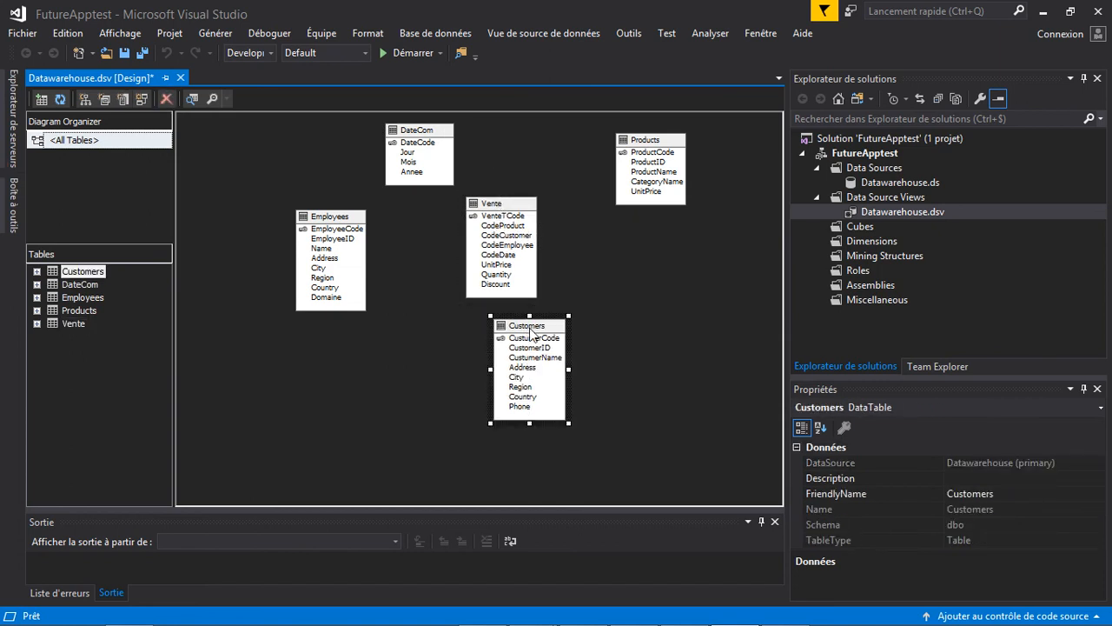
{"action": "left_click", "coordinate": [573, 296]}
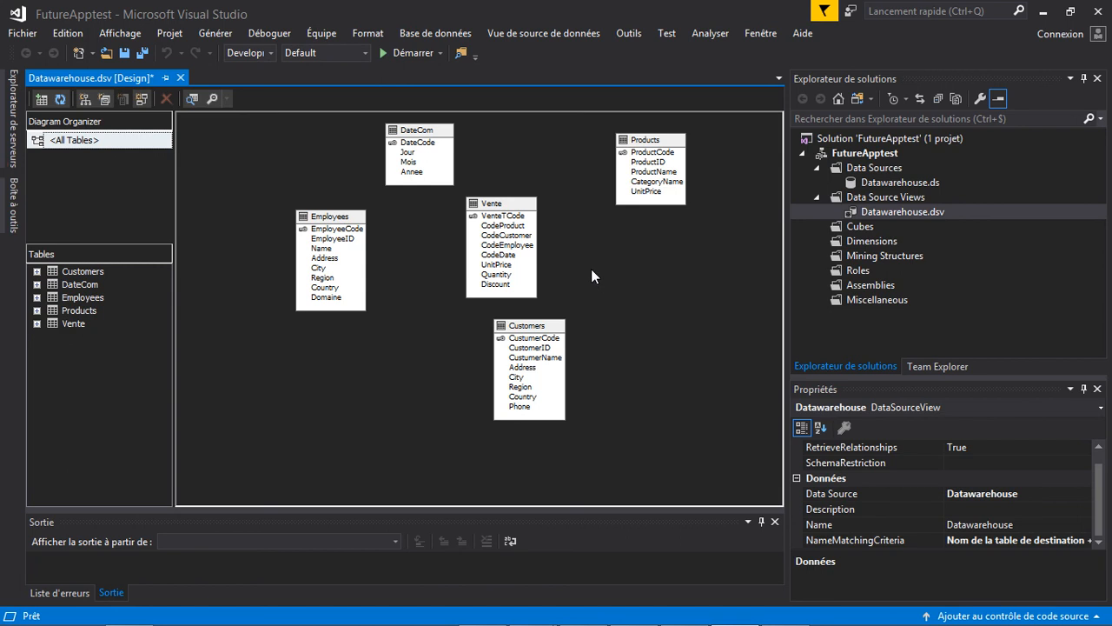
{"action": "left_click", "coordinate": [527, 211]}
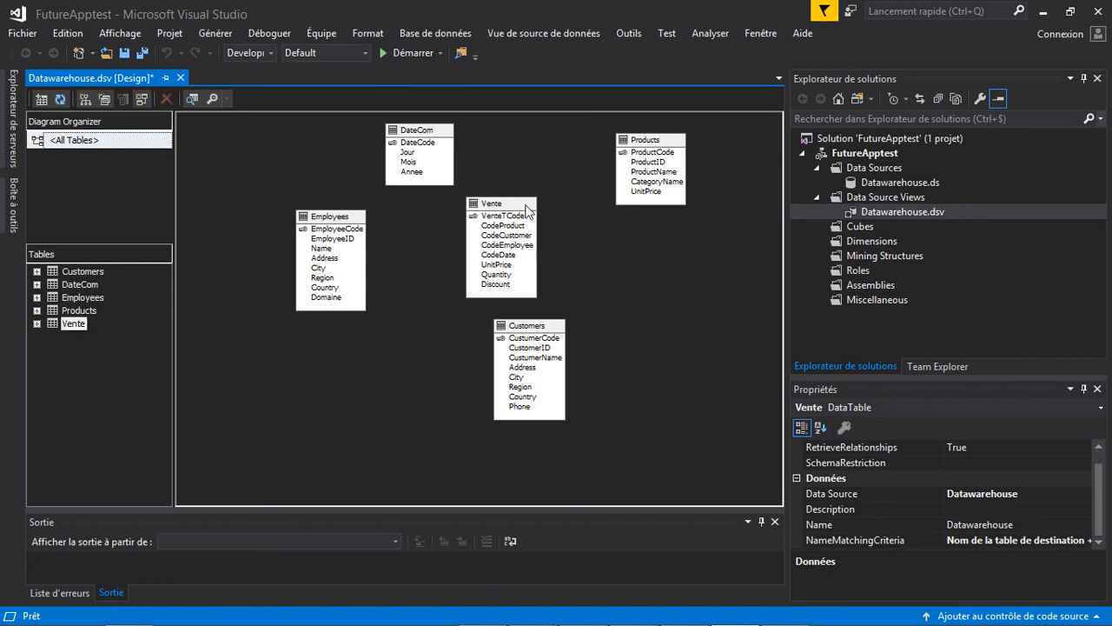
{"action": "left_click_drag", "start_coordinate": [526, 211], "coordinate": [518, 220]}
{"action": "left_click", "coordinate": [581, 251]}
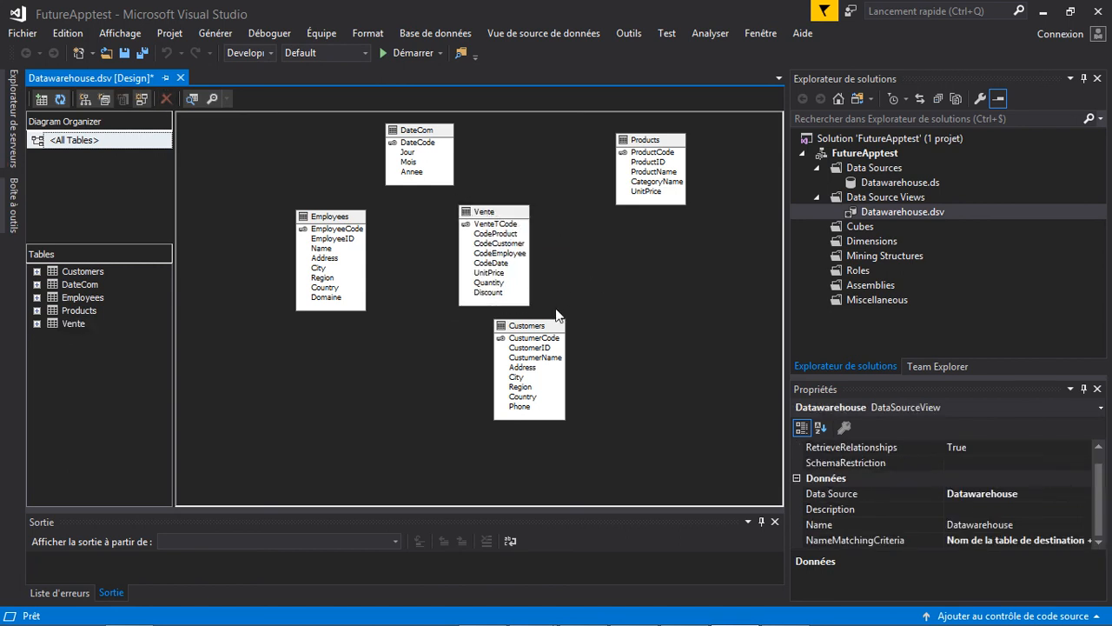
{"action": "left_click", "coordinate": [544, 332]}
{"action": "left_click_drag", "start_coordinate": [544, 332], "coordinate": [572, 339]}
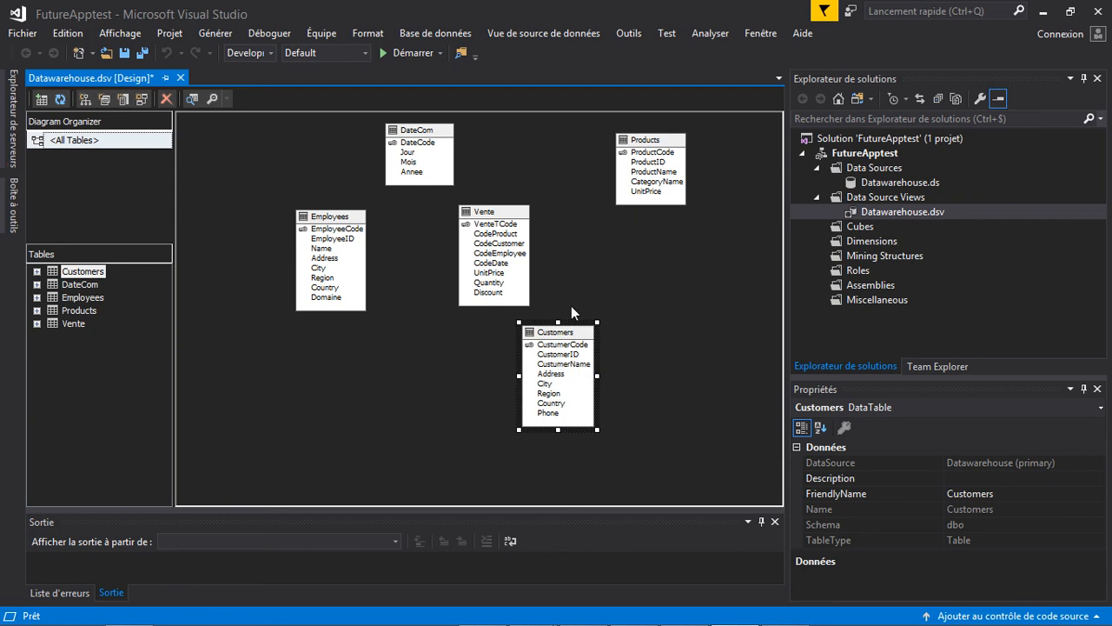
{"action": "left_click", "coordinate": [570, 300]}
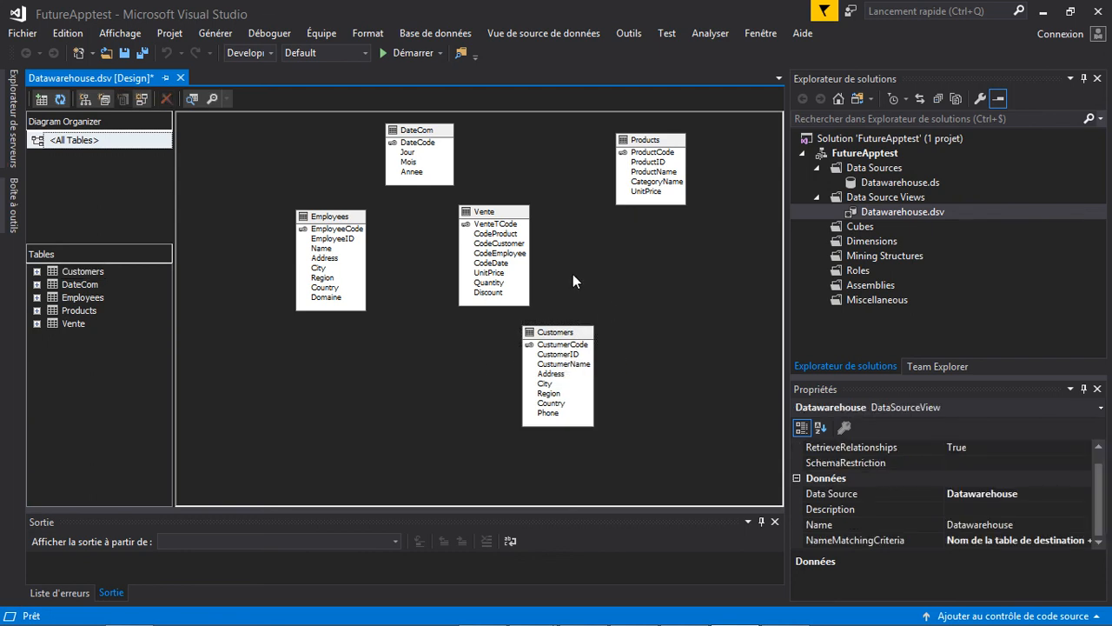
{"action": "left_click", "coordinate": [571, 351]}
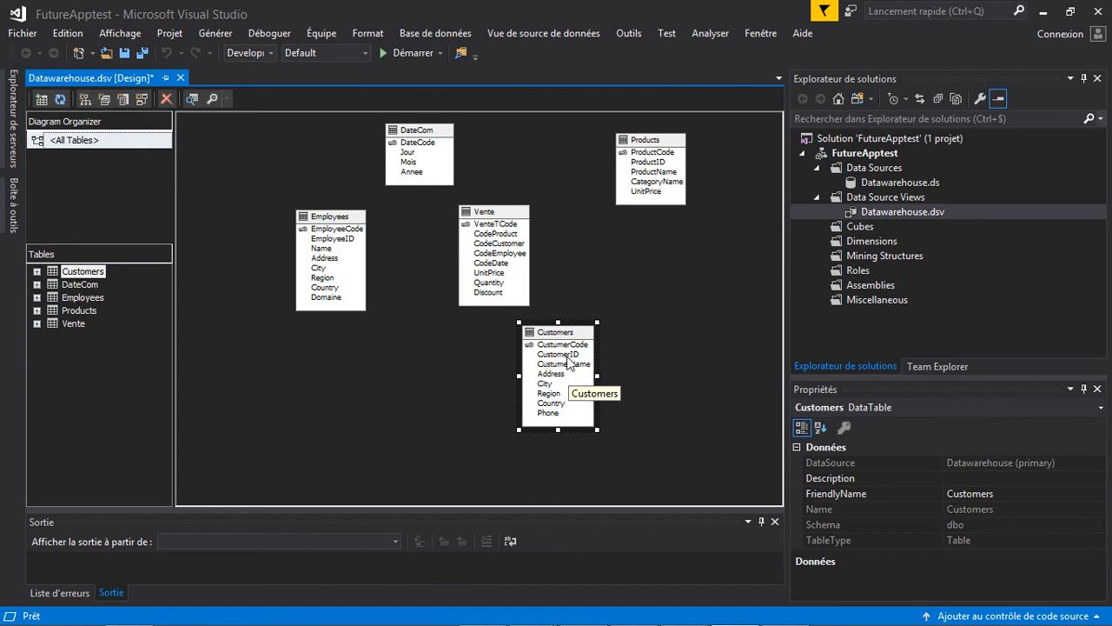
{"action": "left_click", "coordinate": [619, 292]}
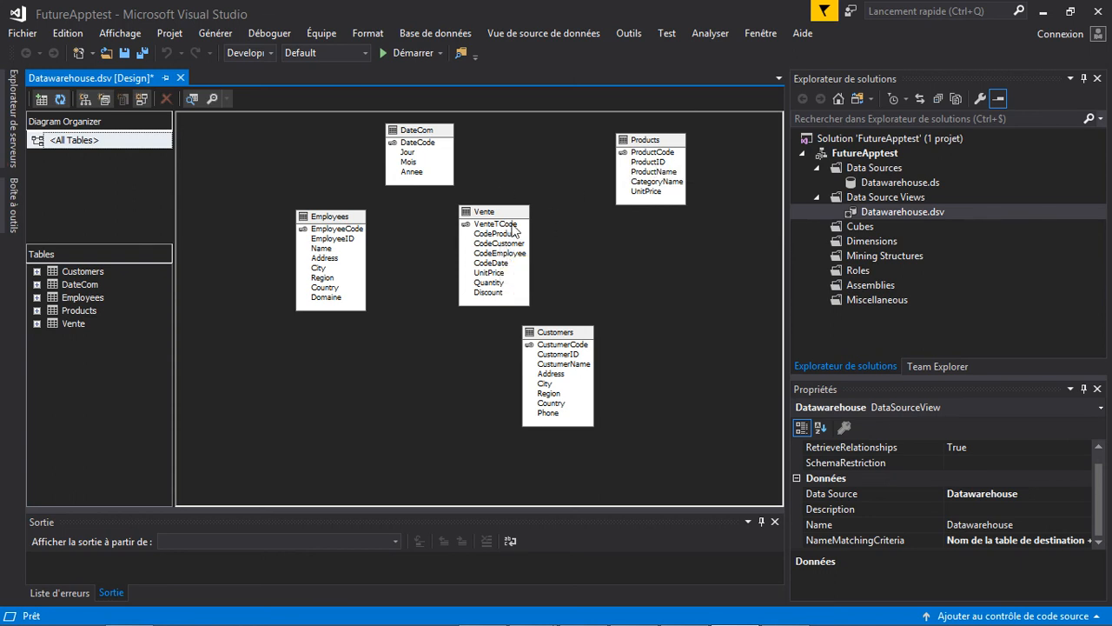
{"action": "left_click", "coordinate": [491, 236]}
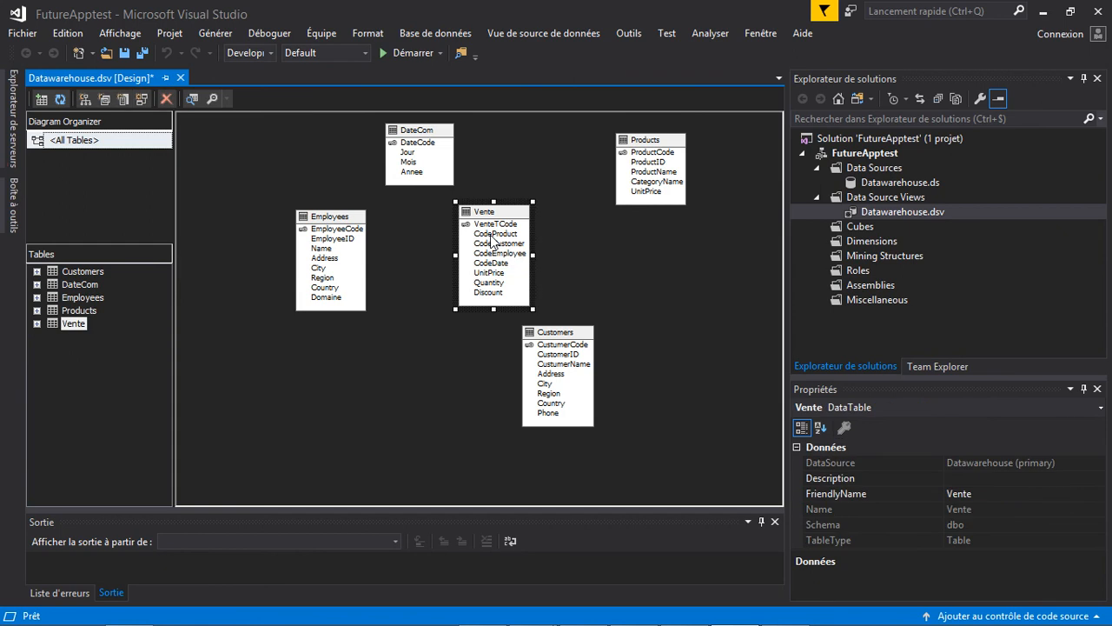
Start a new relationship from Vente's CodeProduct column and choose Products as the destination table
{"action": "left_click", "coordinate": [491, 236]}
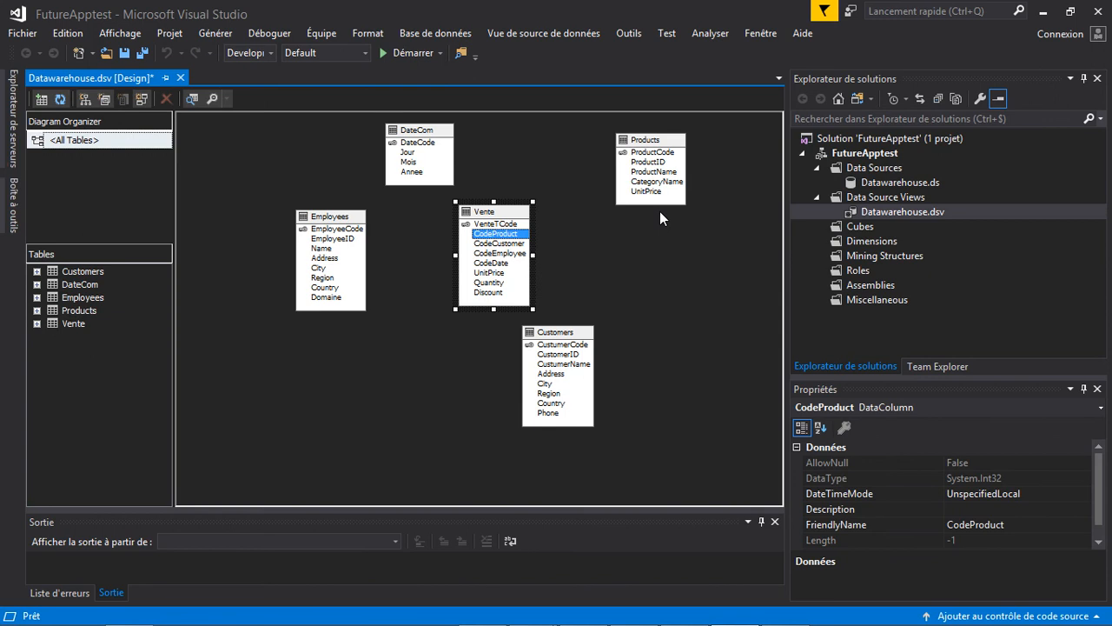
{"action": "right_click", "coordinate": [499, 240]}
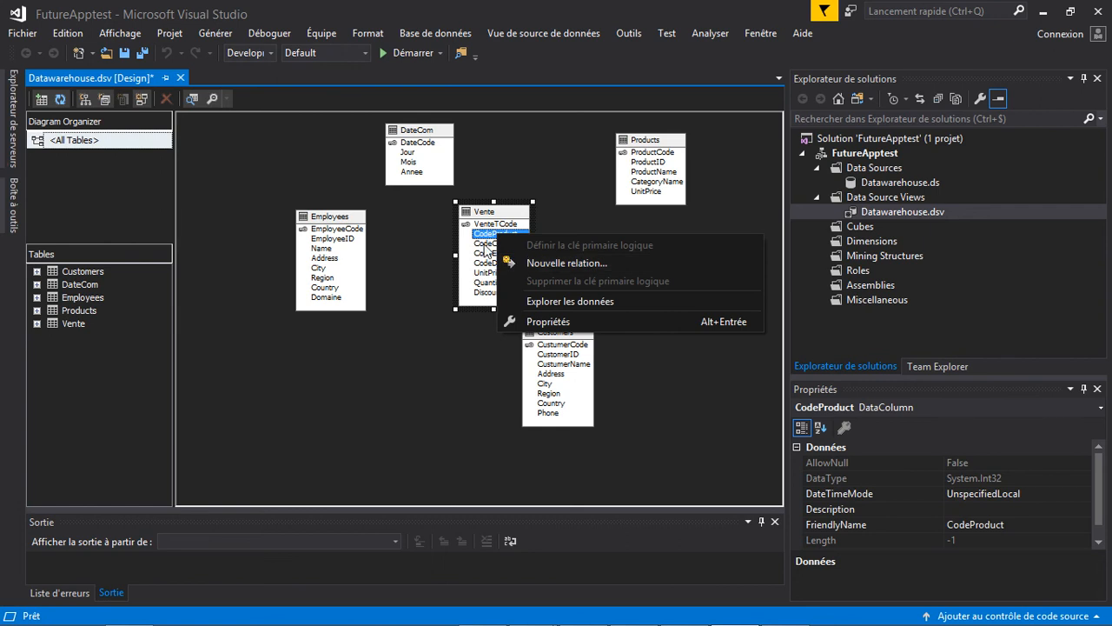
{"action": "left_click", "coordinate": [409, 287]}
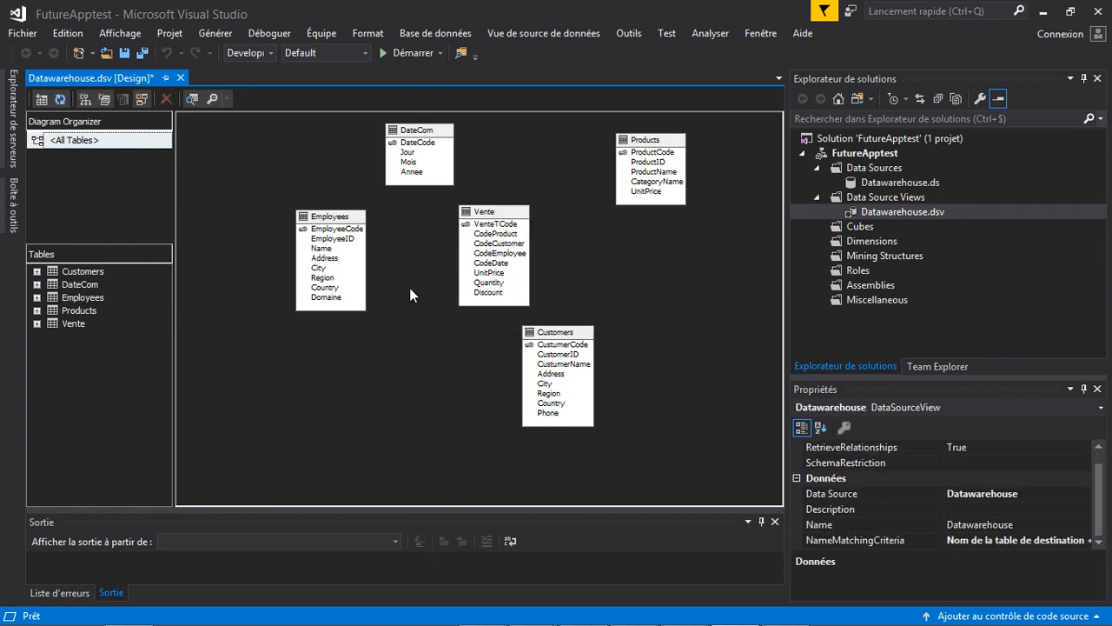
{"action": "left_click", "coordinate": [500, 234]}
{"action": "right_click", "coordinate": [500, 234]}
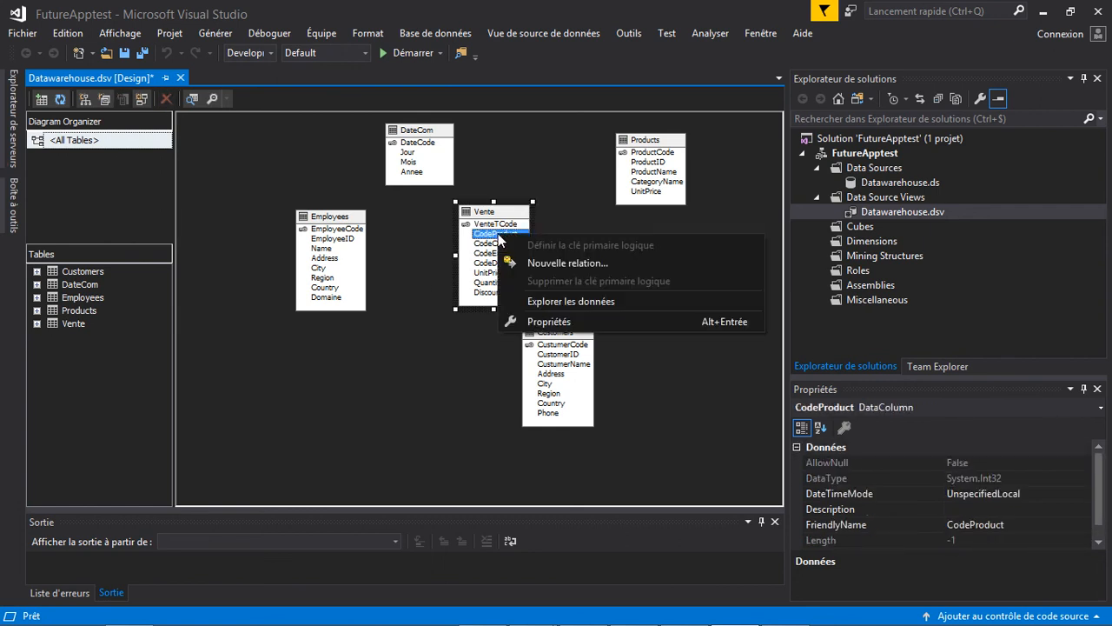
{"action": "left_click", "coordinate": [539, 263]}
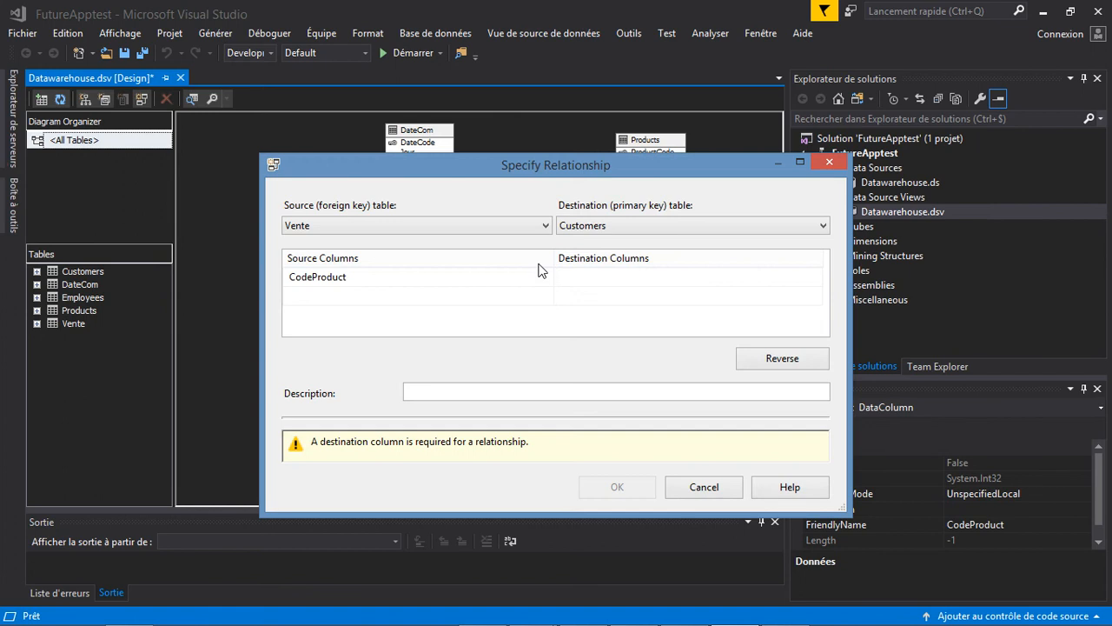
{"action": "left_click_drag", "start_coordinate": [519, 167], "coordinate": [534, 289]}
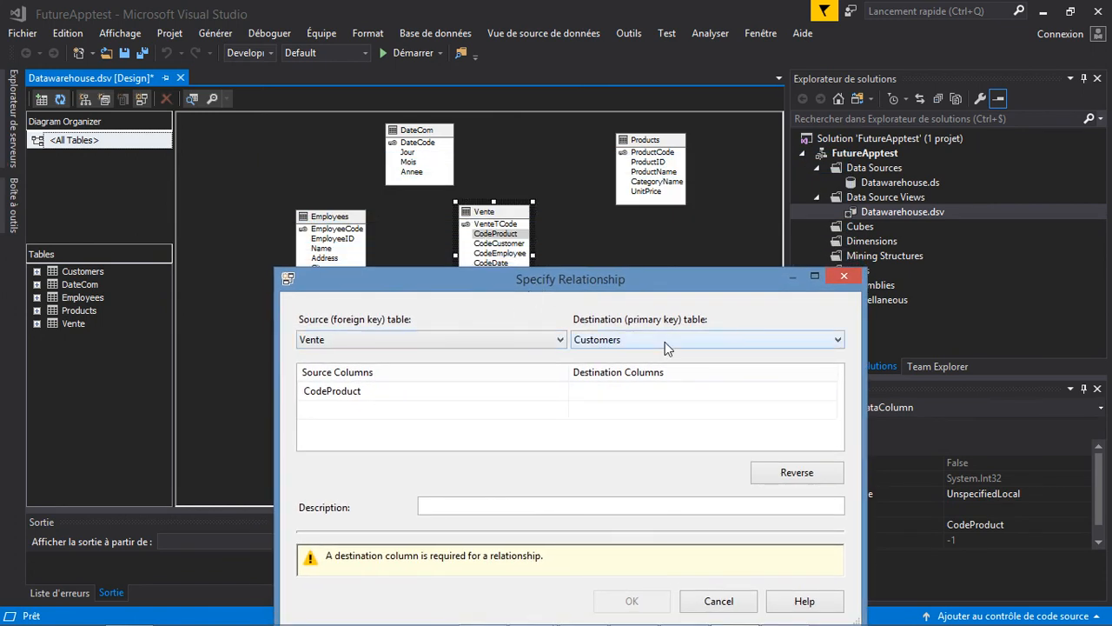
{"action": "left_click", "coordinate": [839, 340]}
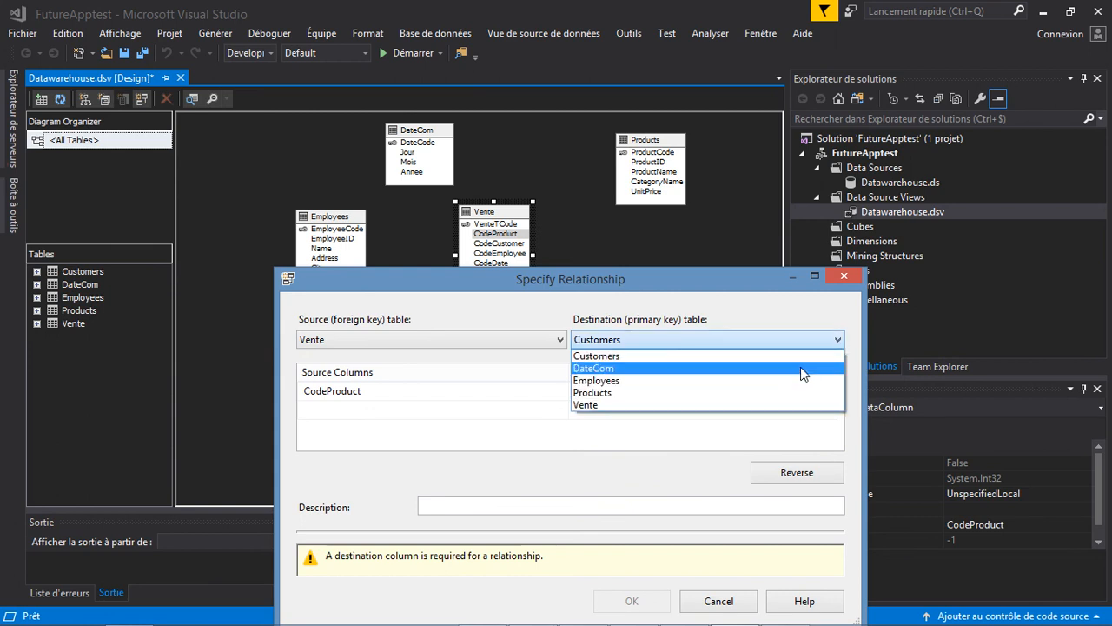
{"action": "left_click", "coordinate": [770, 392]}
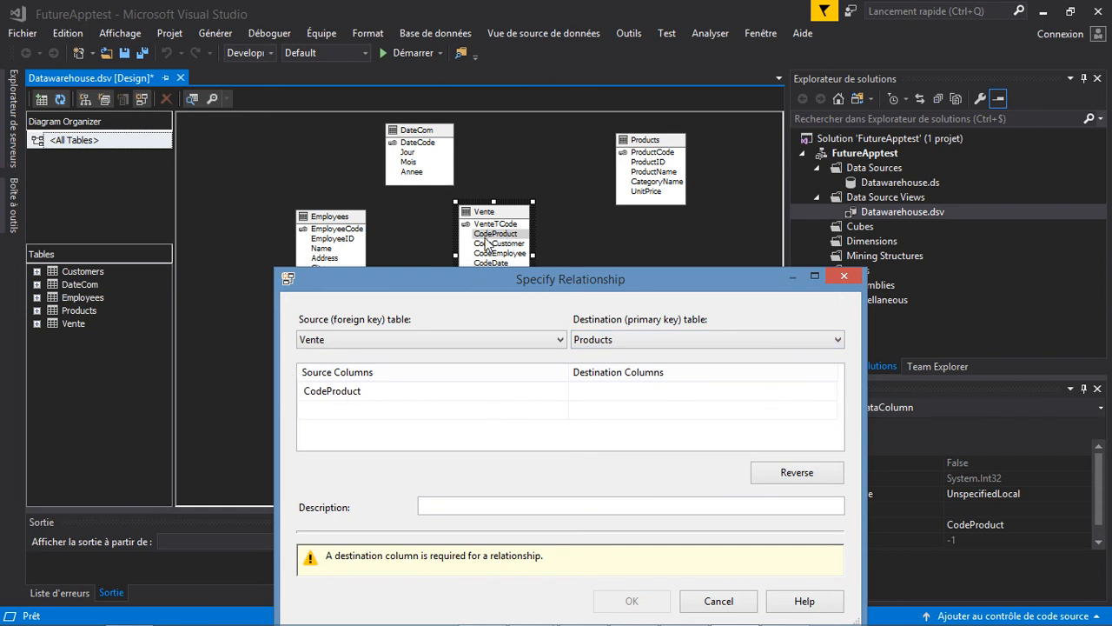
Map CodeProduct to the ProductCode destination column and create the Vente–Products relationship
{"action": "left_click", "coordinate": [655, 393]}
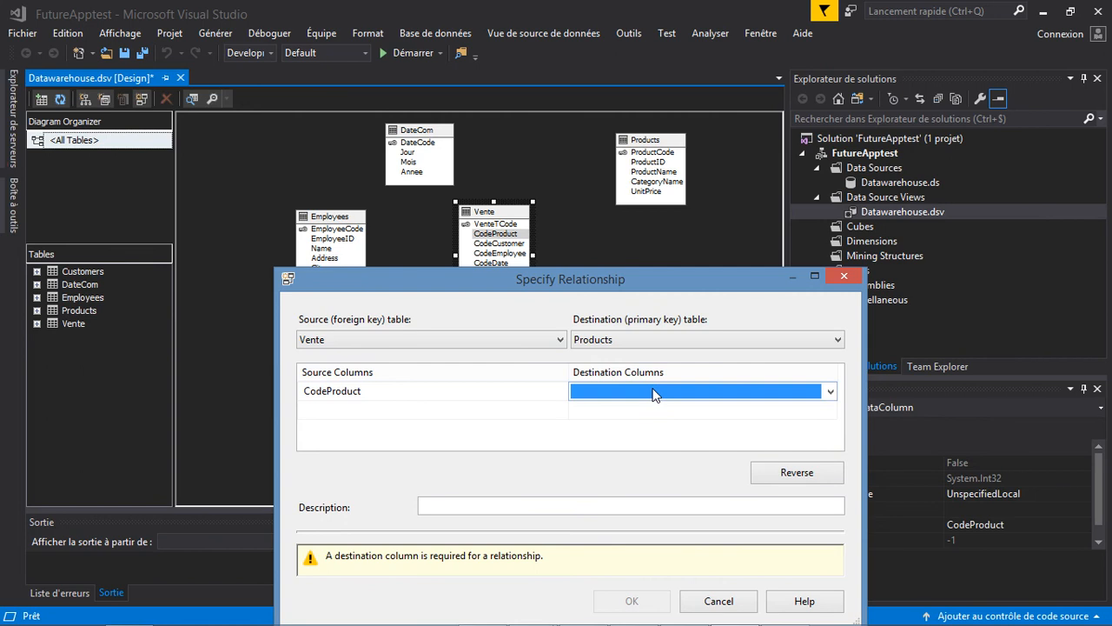
{"action": "left_click", "coordinate": [632, 415]}
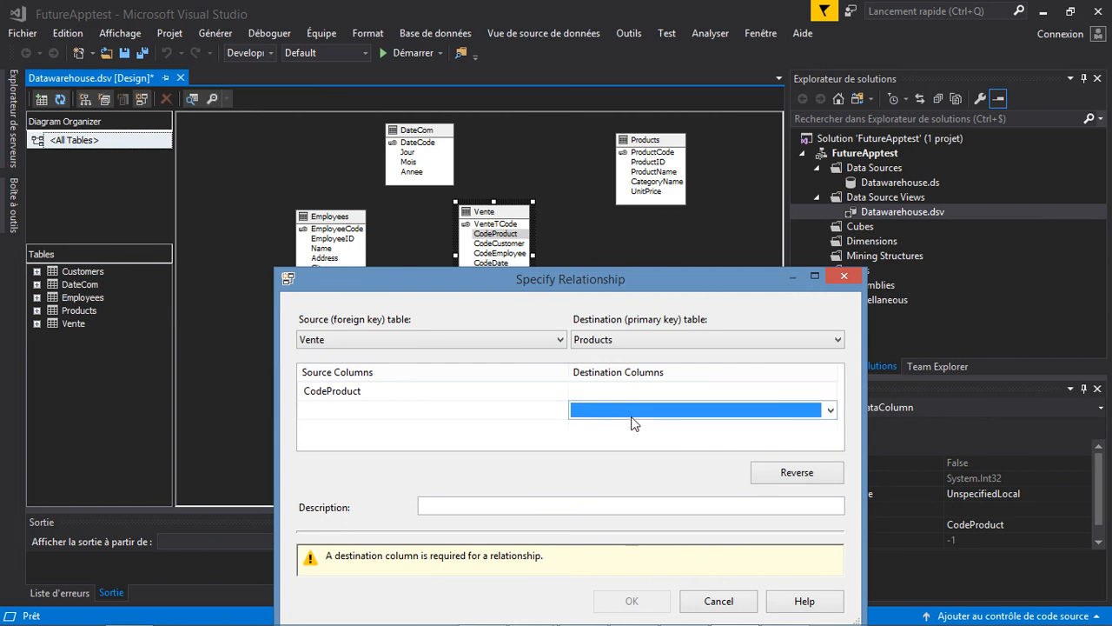
{"action": "left_click", "coordinate": [626, 391]}
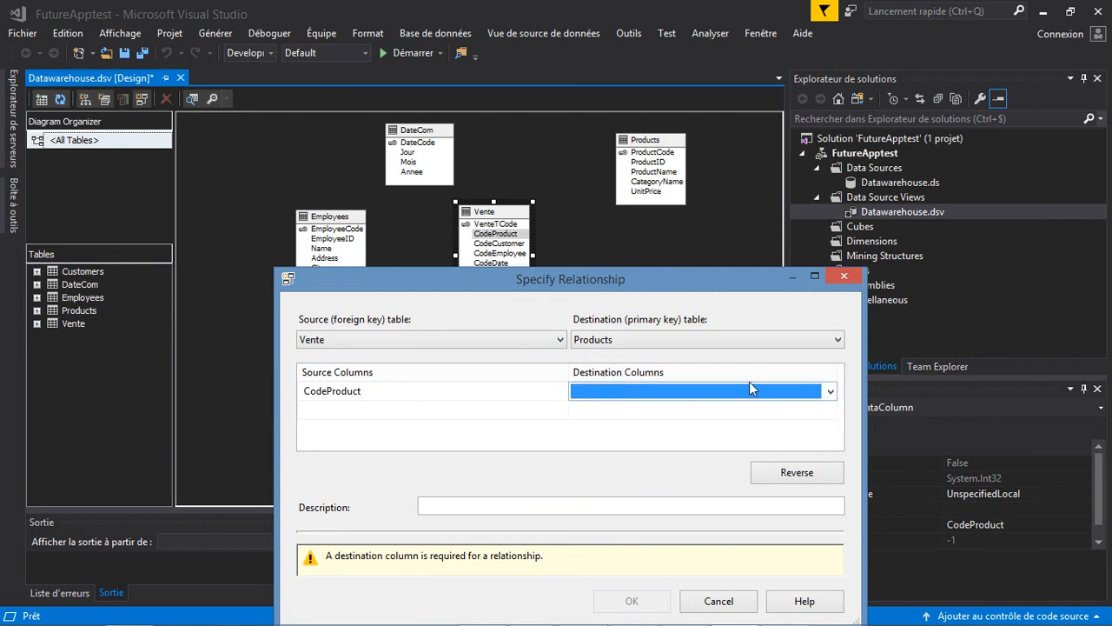
{"action": "left_click", "coordinate": [831, 392]}
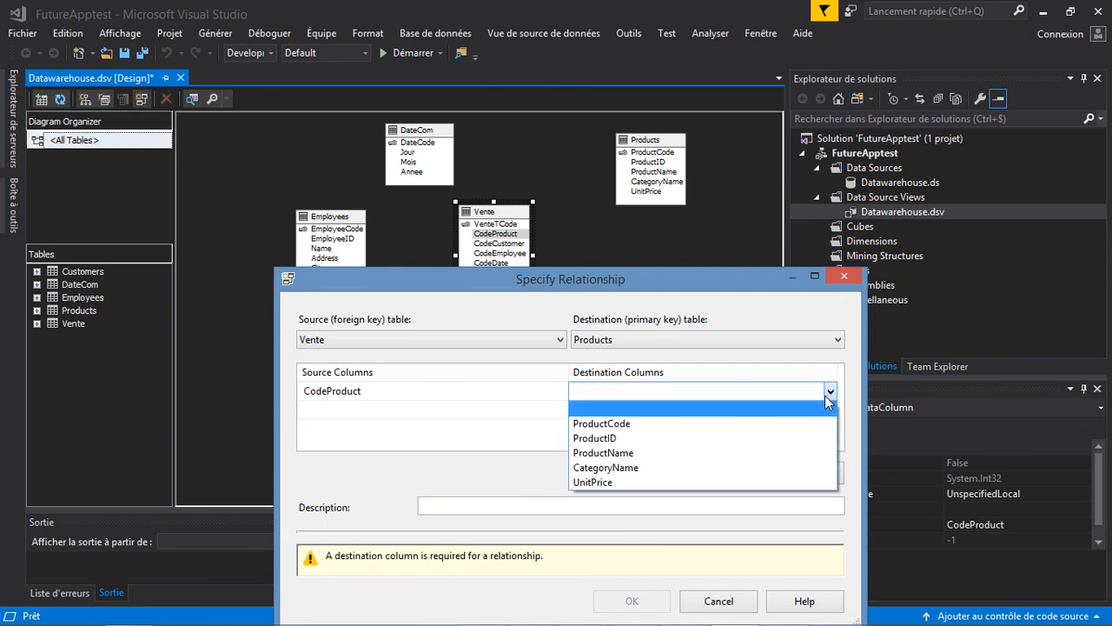
{"action": "left_click", "coordinate": [656, 425]}
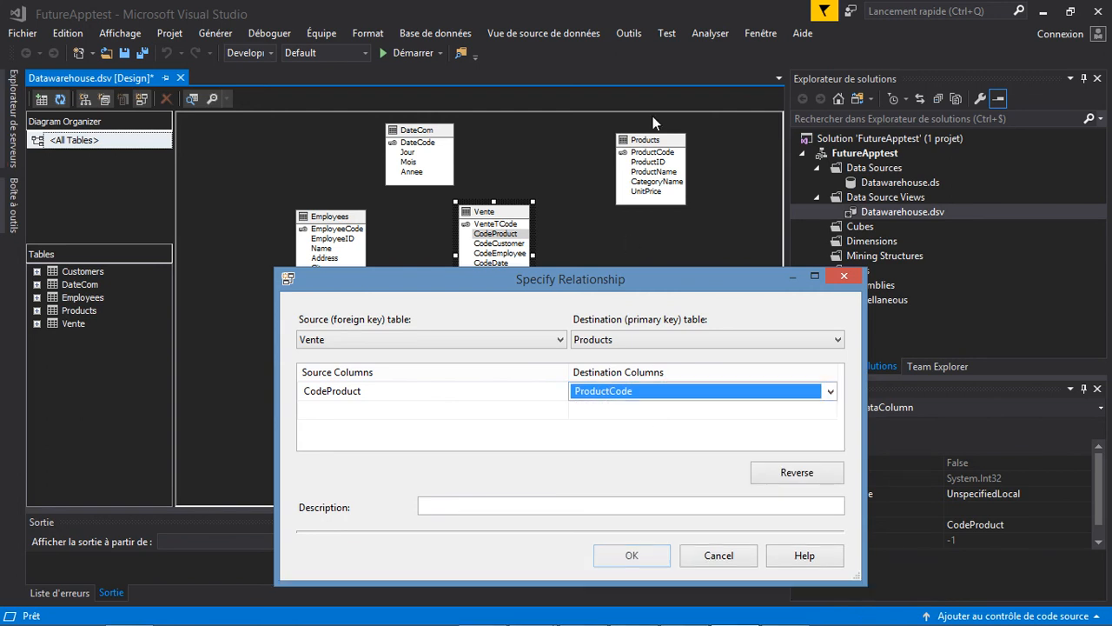
{"action": "left_click", "coordinate": [642, 563]}
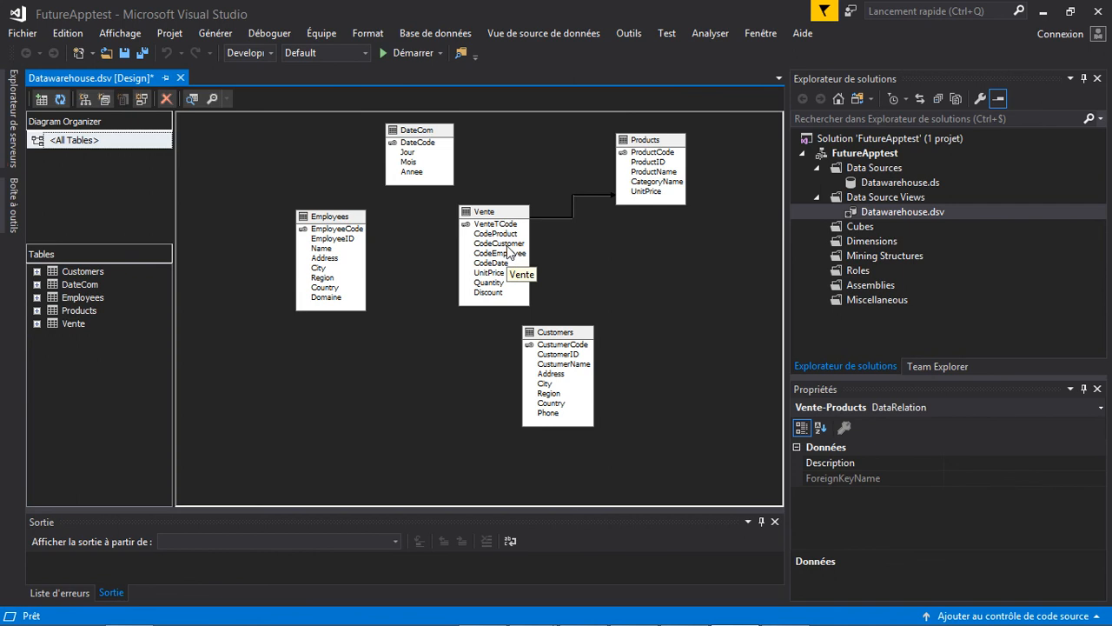
Move the Customers table slightly up and to the right in the diagram
{"action": "left_click", "coordinate": [565, 334]}
{"action": "left_click_drag", "start_coordinate": [565, 334], "coordinate": [598, 324]}
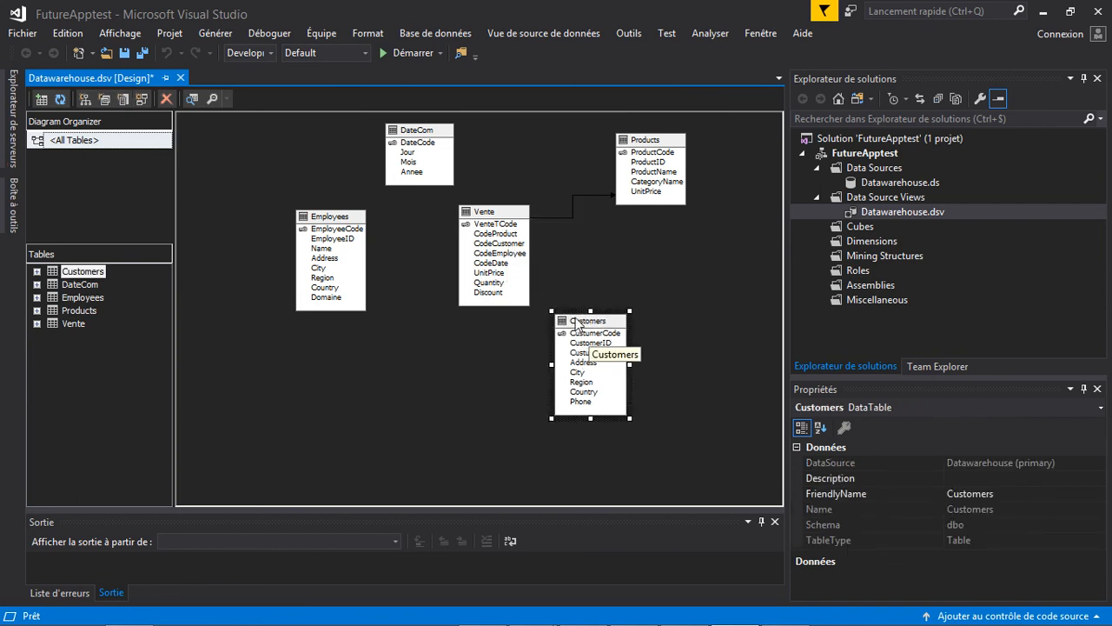
{"action": "left_click", "coordinate": [523, 388]}
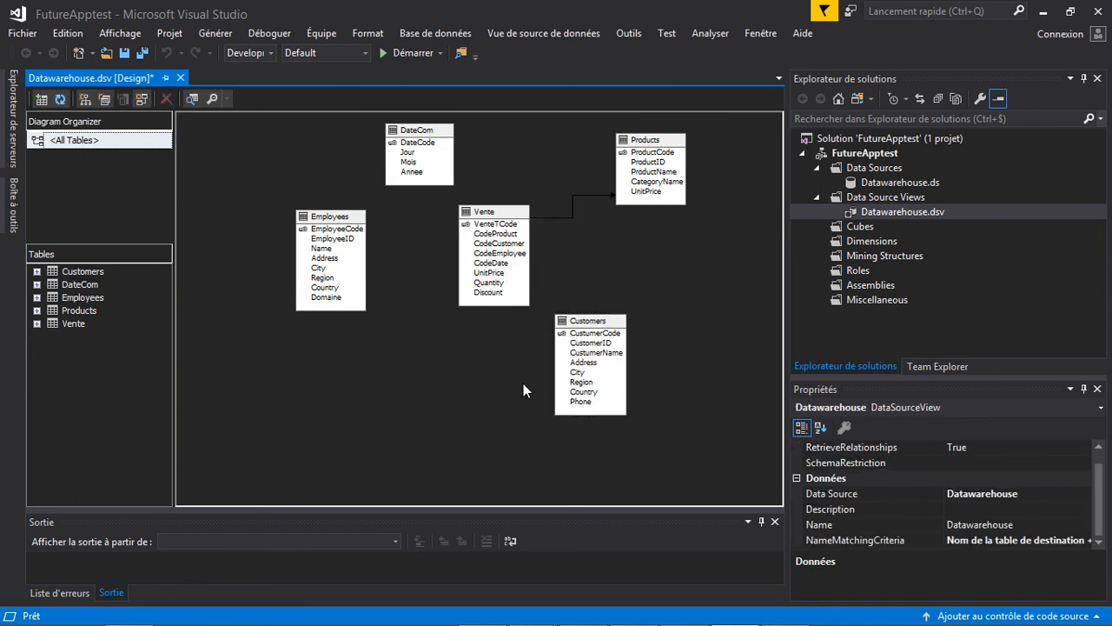
Create a relationship from Vente's CodeCustomer column to CustumerCode in the Customers table
{"action": "left_click", "coordinate": [499, 237]}
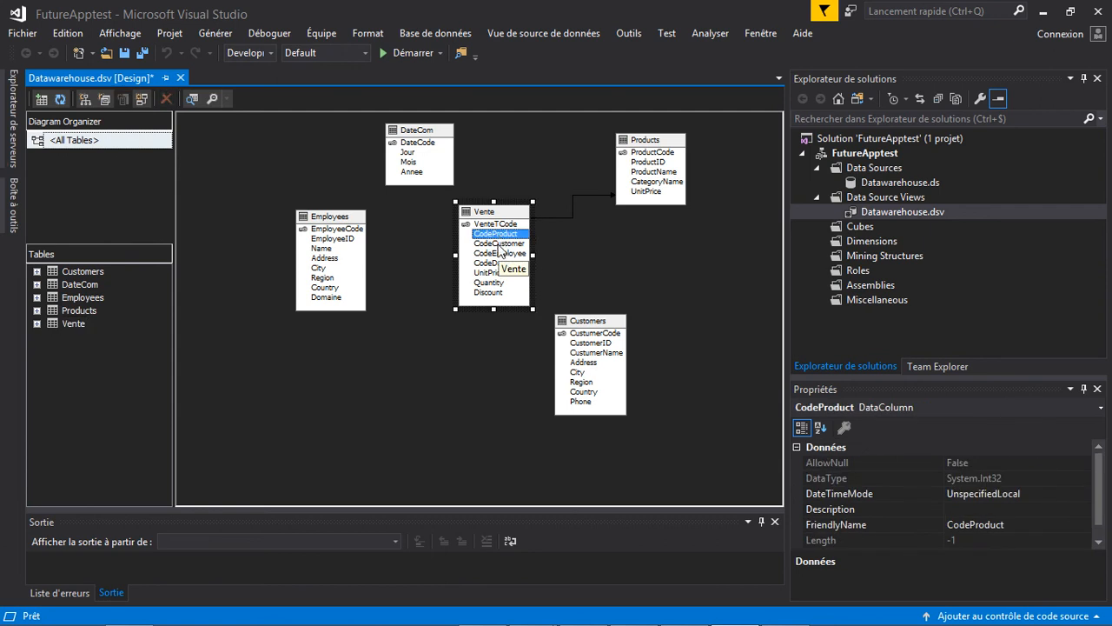
{"action": "left_click", "coordinate": [498, 245]}
{"action": "right_click", "coordinate": [498, 245]}
{"action": "left_click", "coordinate": [536, 275]}
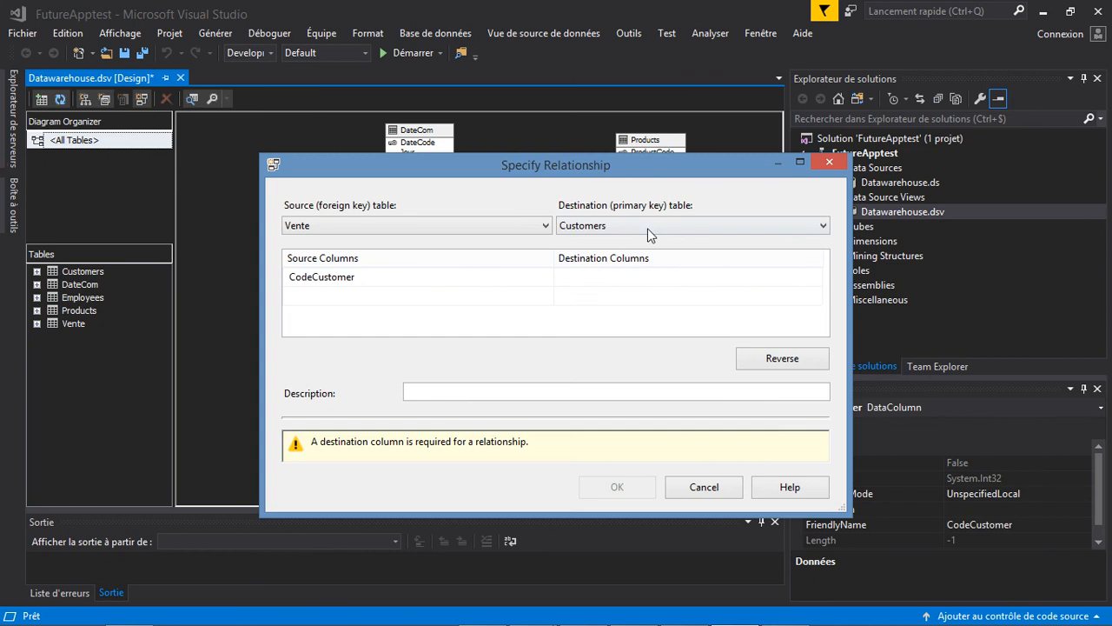
{"action": "left_click", "coordinate": [648, 228]}
{"action": "left_click", "coordinate": [648, 229]}
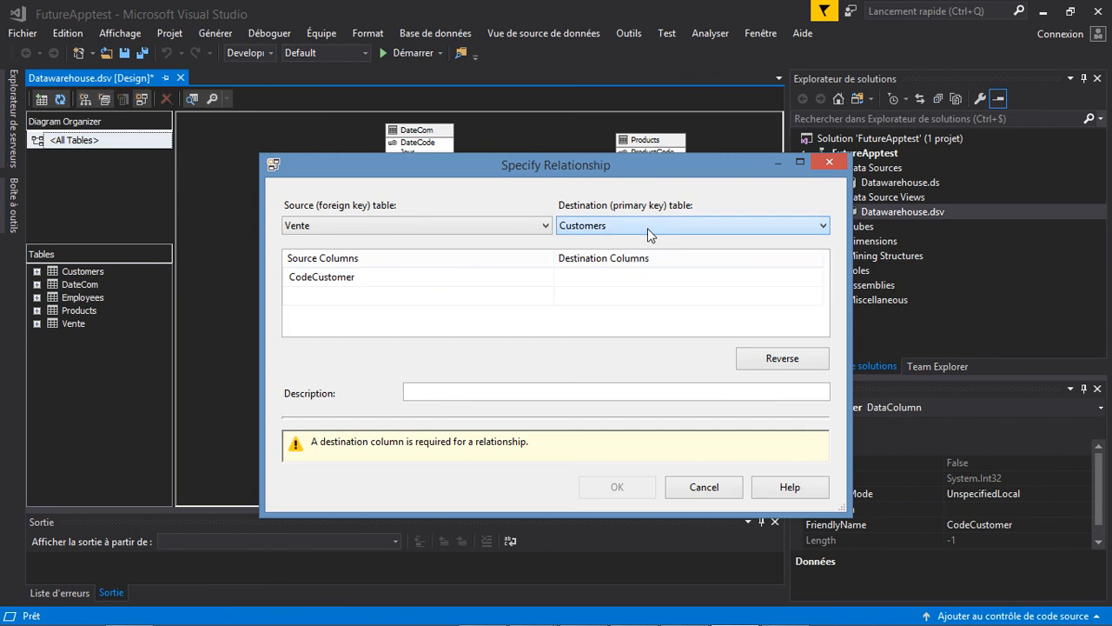
{"action": "left_click", "coordinate": [675, 276]}
{"action": "left_click", "coordinate": [675, 277]}
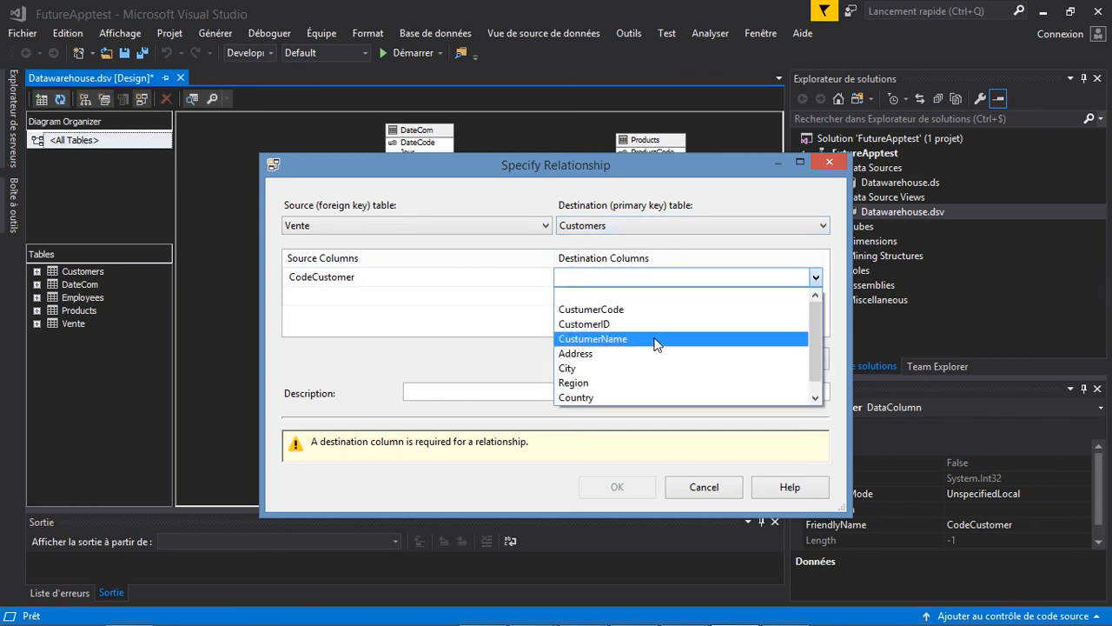
{"action": "left_click", "coordinate": [654, 310]}
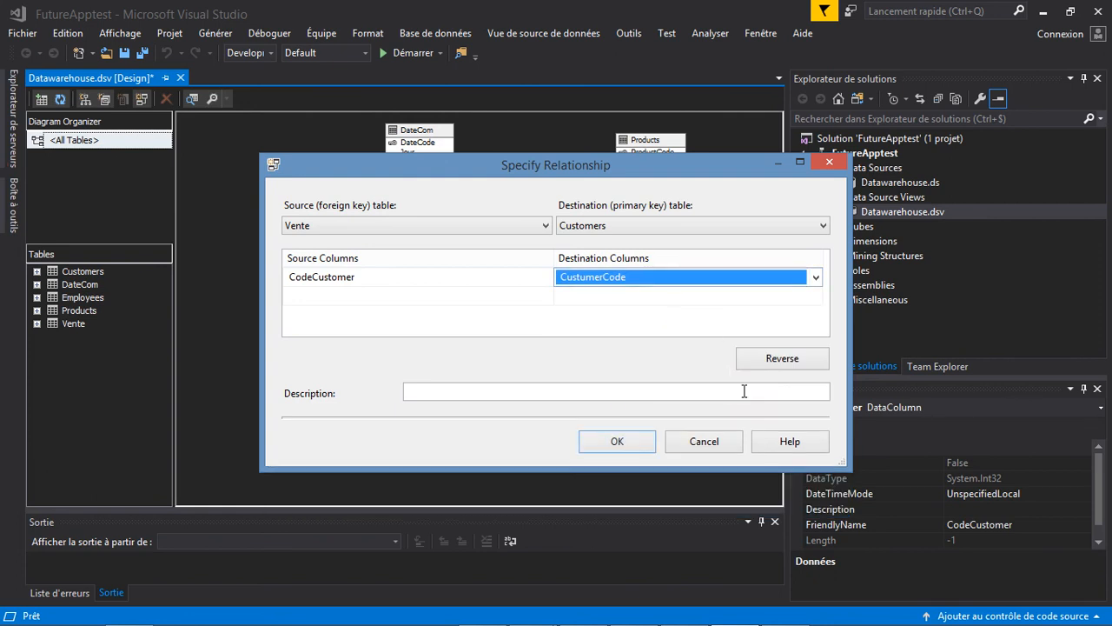
{"action": "left_click", "coordinate": [626, 441]}
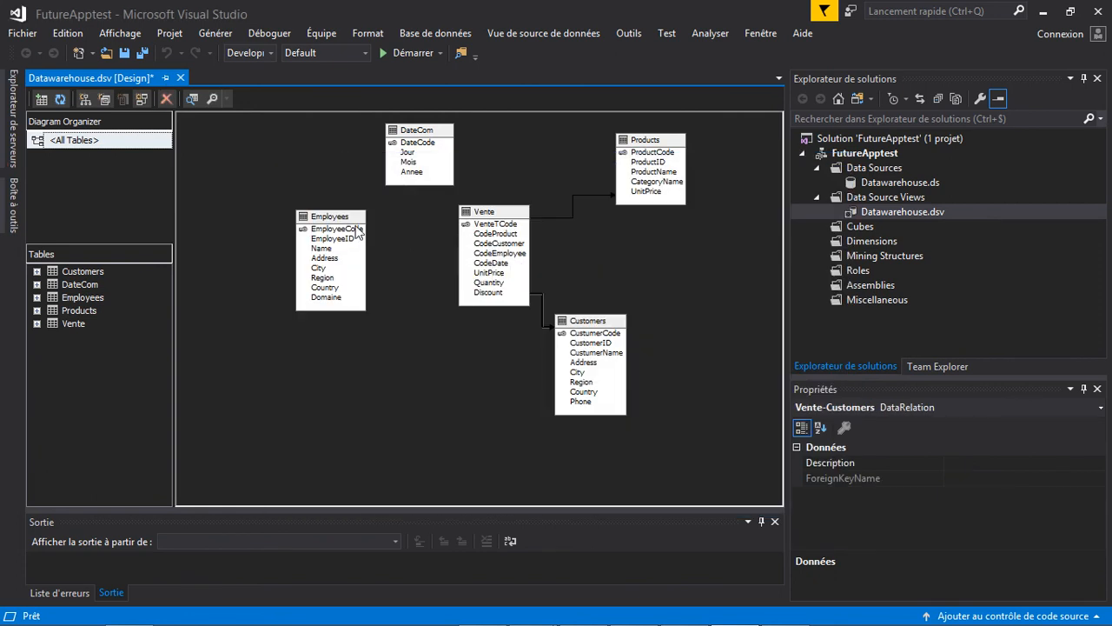
Create a relationship from Vente's CodeEmployee column to EmployeeCode in the Employees table
{"action": "left_click", "coordinate": [488, 254]}
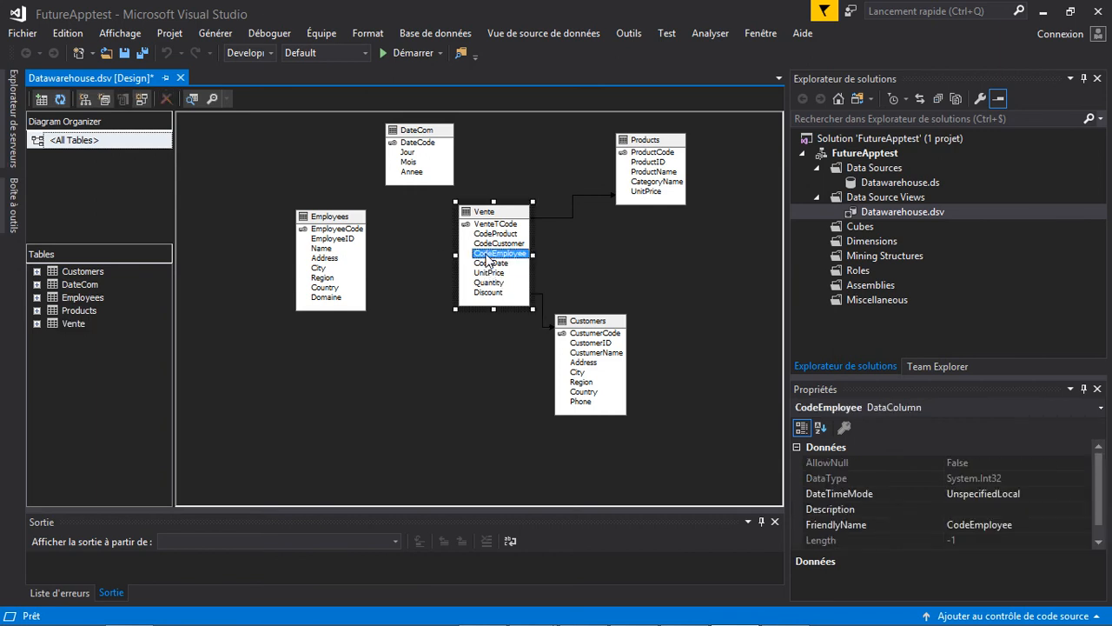
{"action": "right_click", "coordinate": [487, 255]}
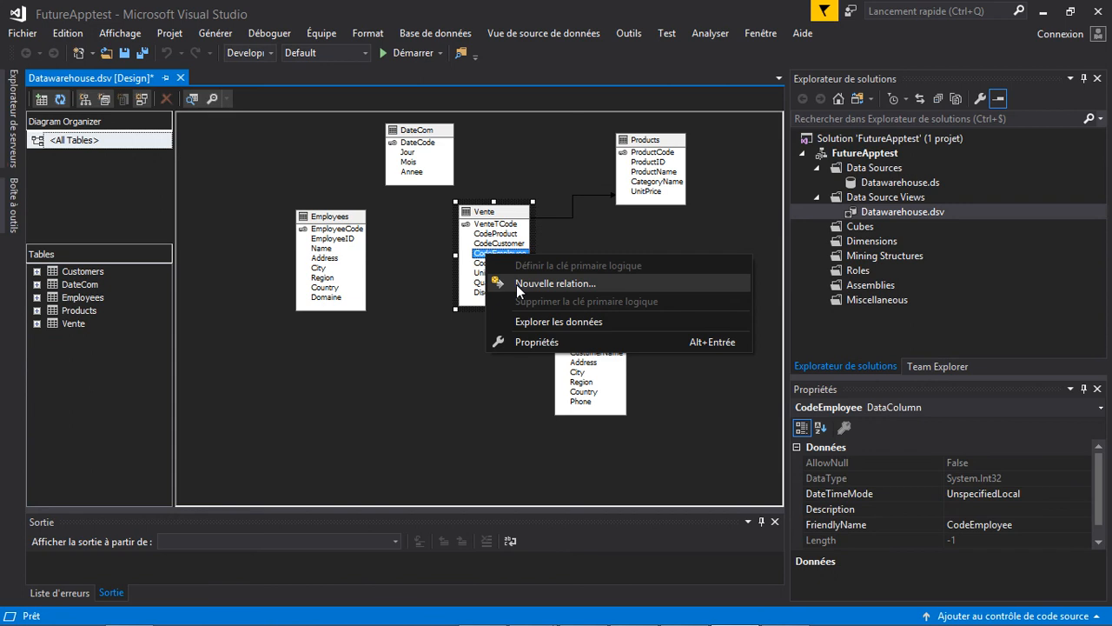
{"action": "left_click", "coordinate": [516, 284]}
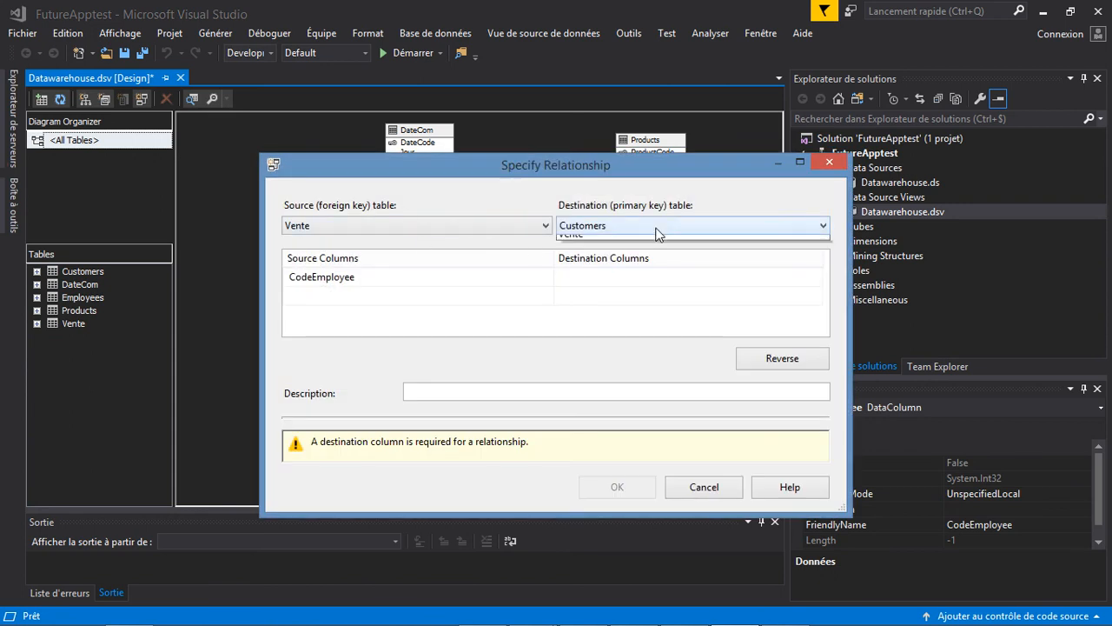
{"action": "left_click", "coordinate": [658, 228]}
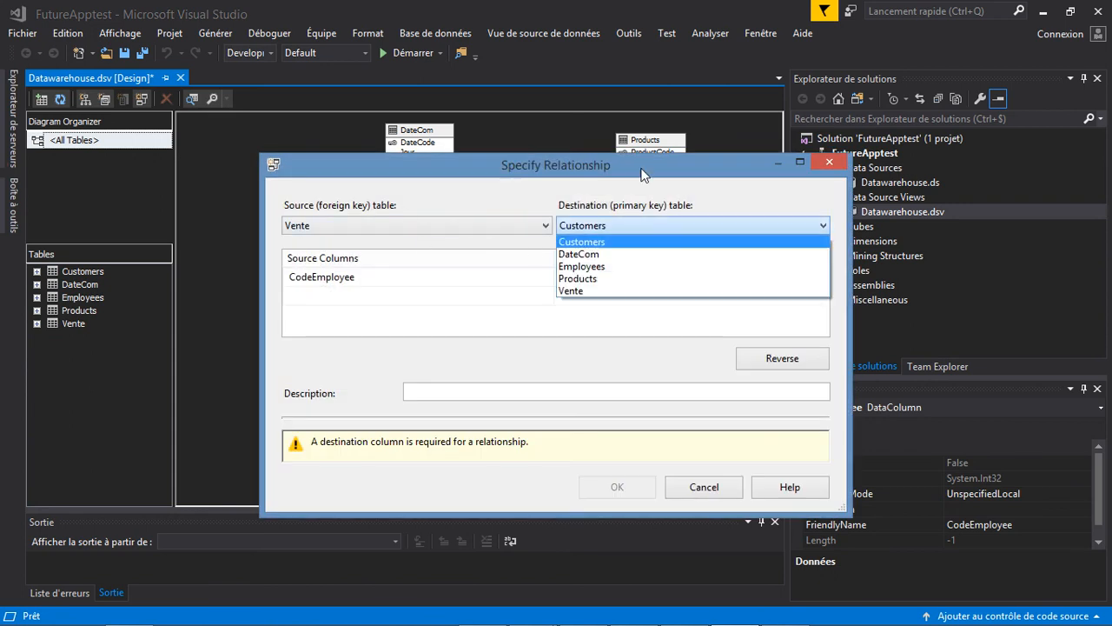
{"action": "left_click", "coordinate": [611, 266]}
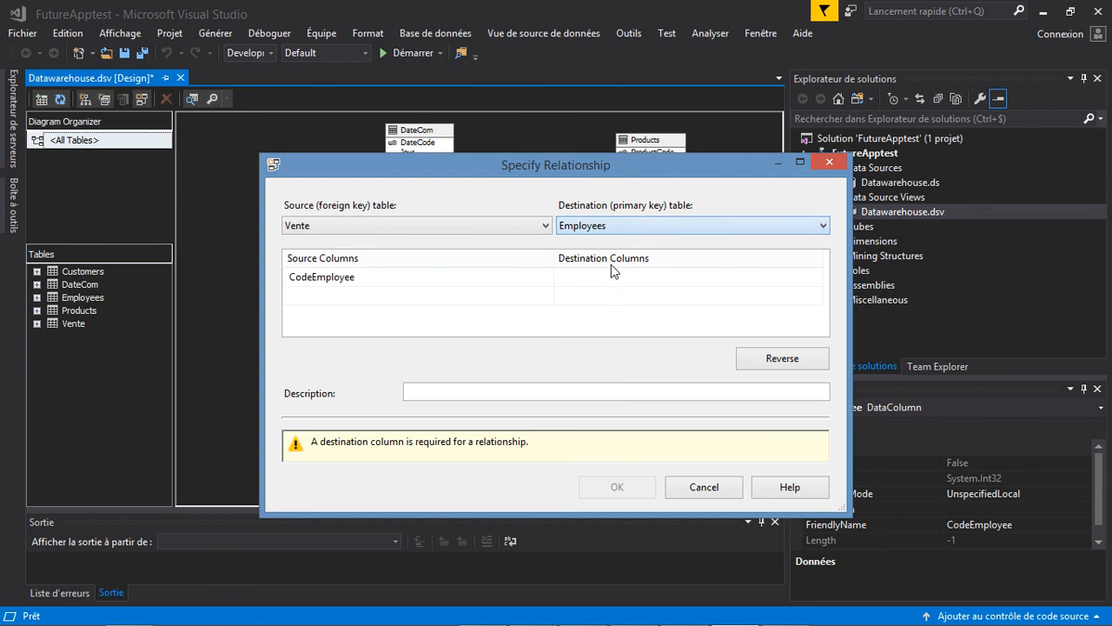
{"action": "left_click", "coordinate": [646, 284]}
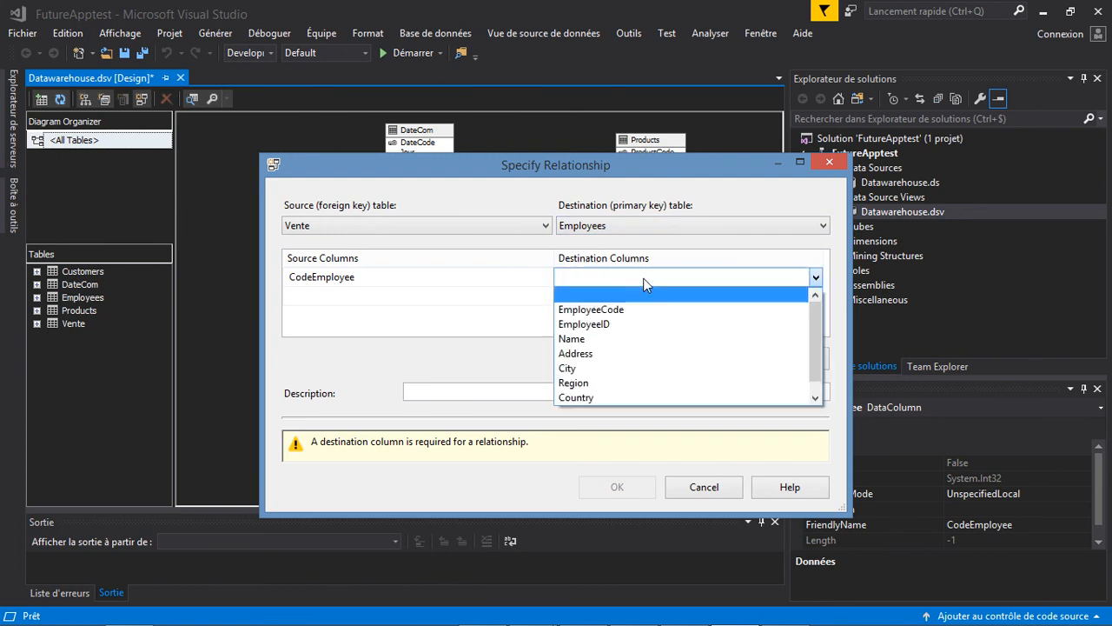
{"action": "left_click", "coordinate": [637, 312]}
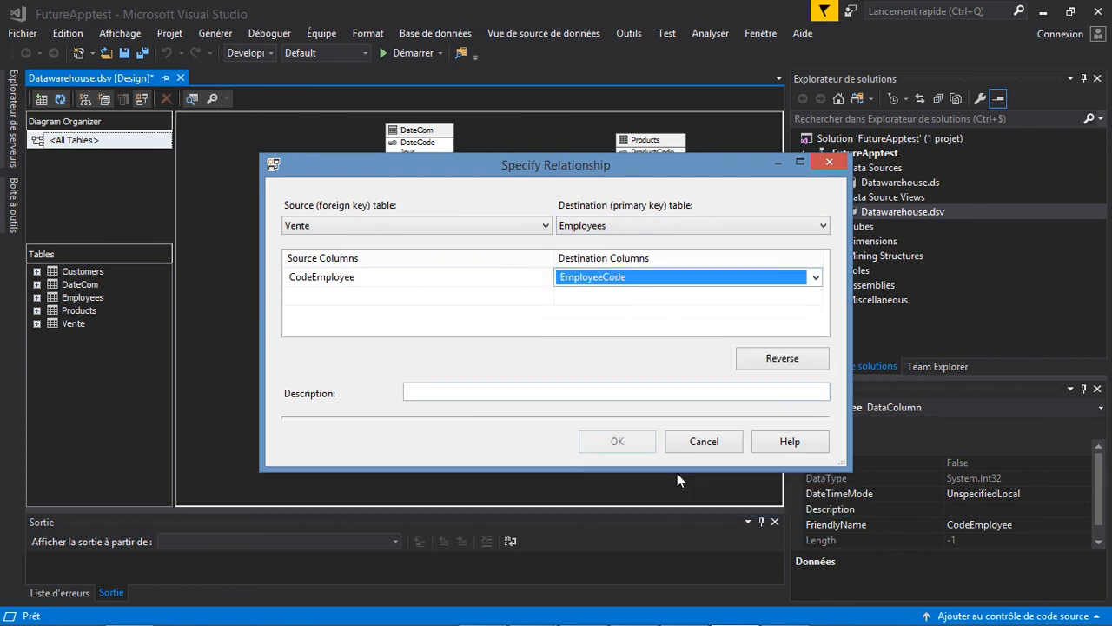
{"action": "left_click", "coordinate": [619, 447]}
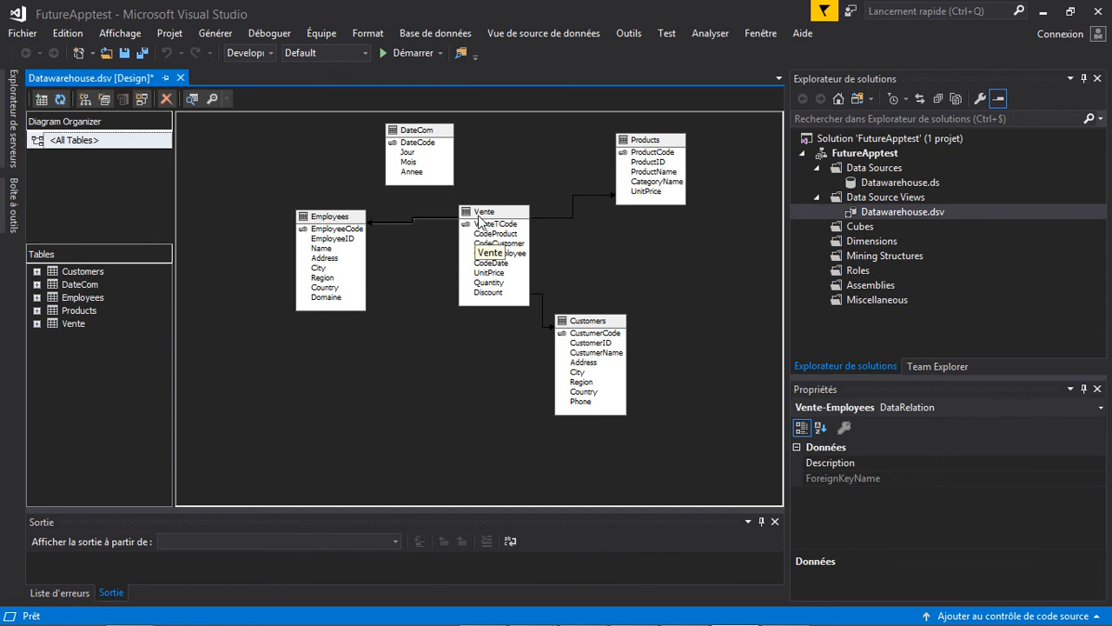
Create a relationship from Vente's CodeDate column to DateCode in the DateCom table
{"action": "left_click", "coordinate": [497, 263]}
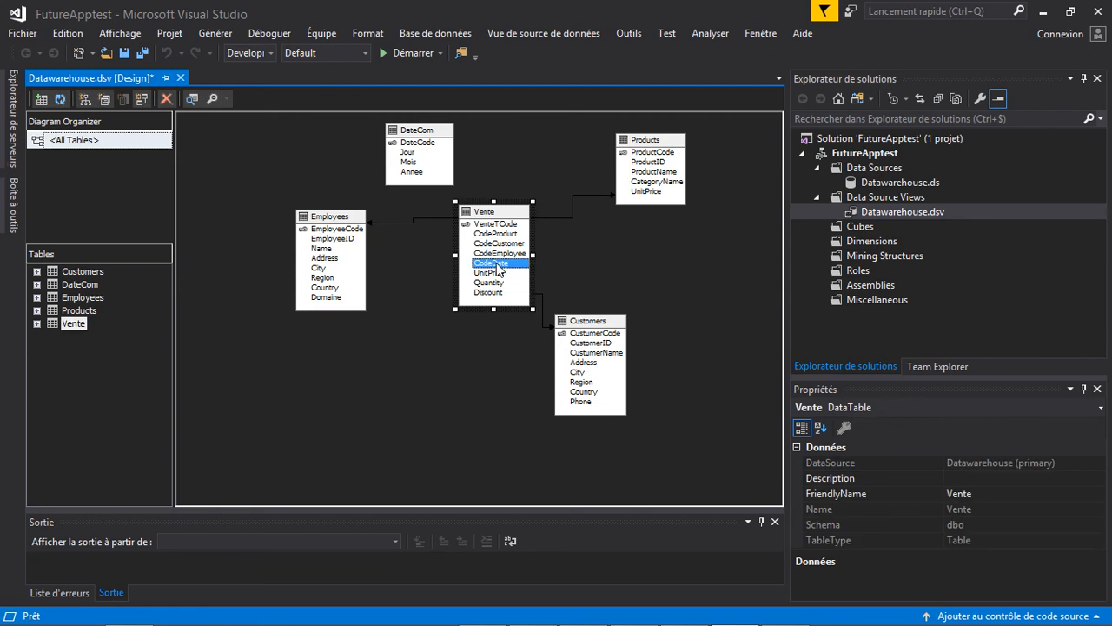
{"action": "right_click", "coordinate": [497, 264]}
{"action": "left_click", "coordinate": [522, 291]}
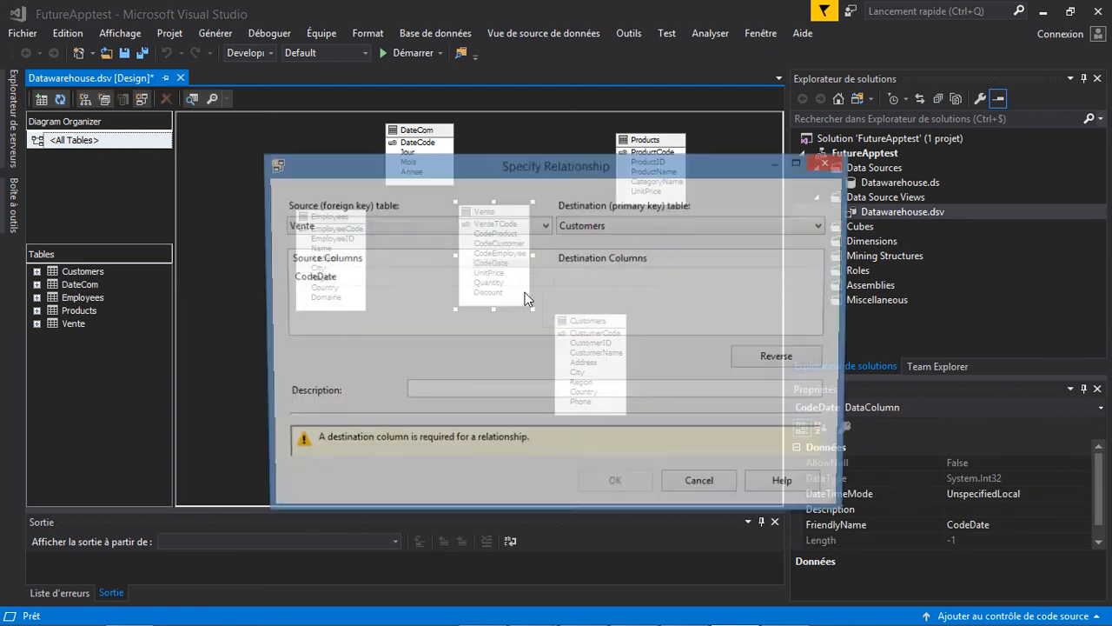
{"action": "left_click", "coordinate": [625, 228]}
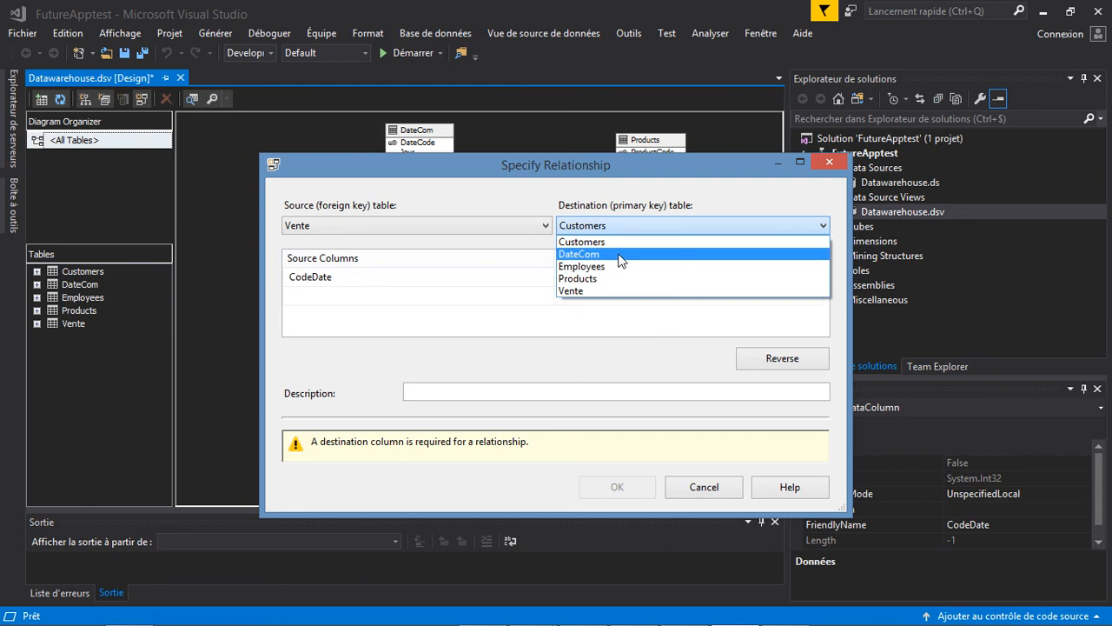
{"action": "left_click", "coordinate": [620, 254]}
{"action": "left_click", "coordinate": [613, 276]}
{"action": "left_click", "coordinate": [616, 276]}
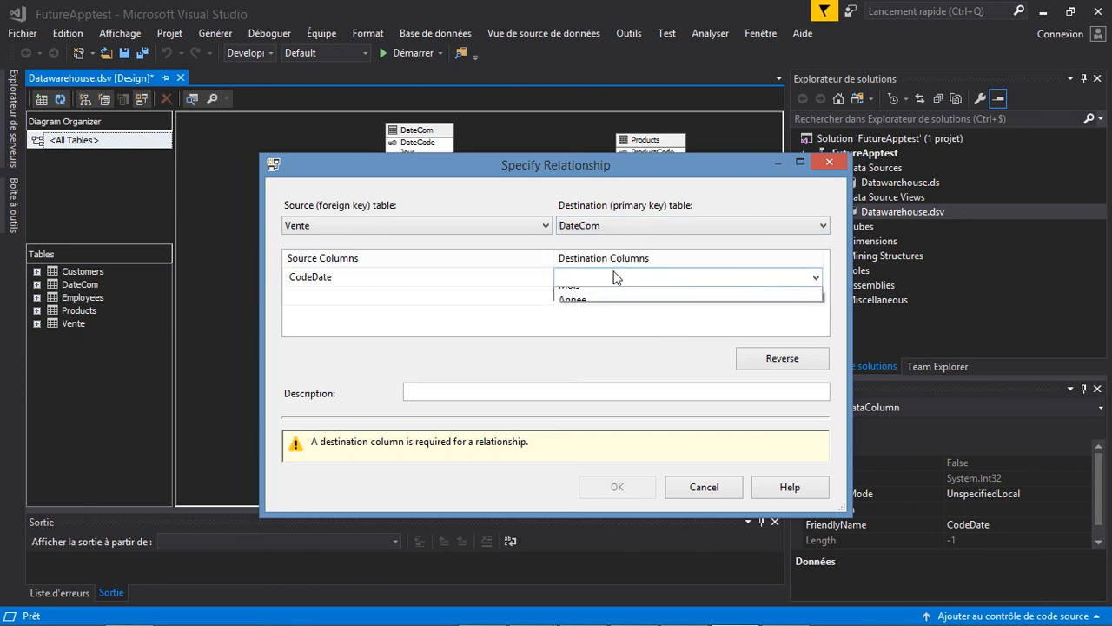
{"action": "left_click", "coordinate": [611, 313]}
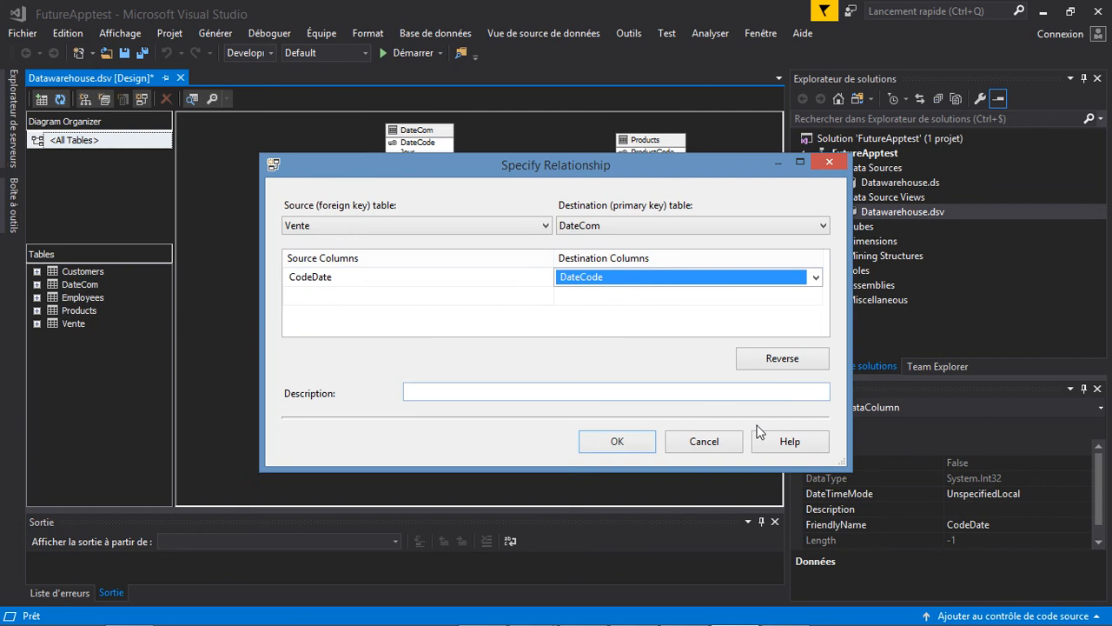
{"action": "left_click", "coordinate": [633, 443]}
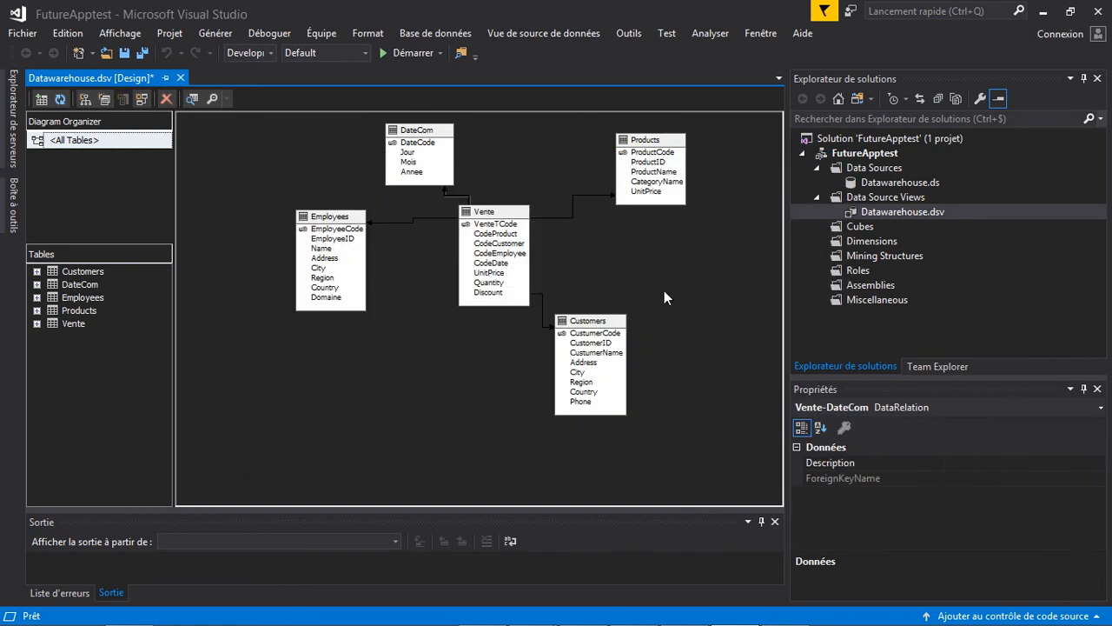
Spread out the data source view diagram by moving Vente slightly down and right, Customers to the right, and Employees downward
{"action": "left_click_drag", "start_coordinate": [496, 220], "coordinate": [512, 232]}
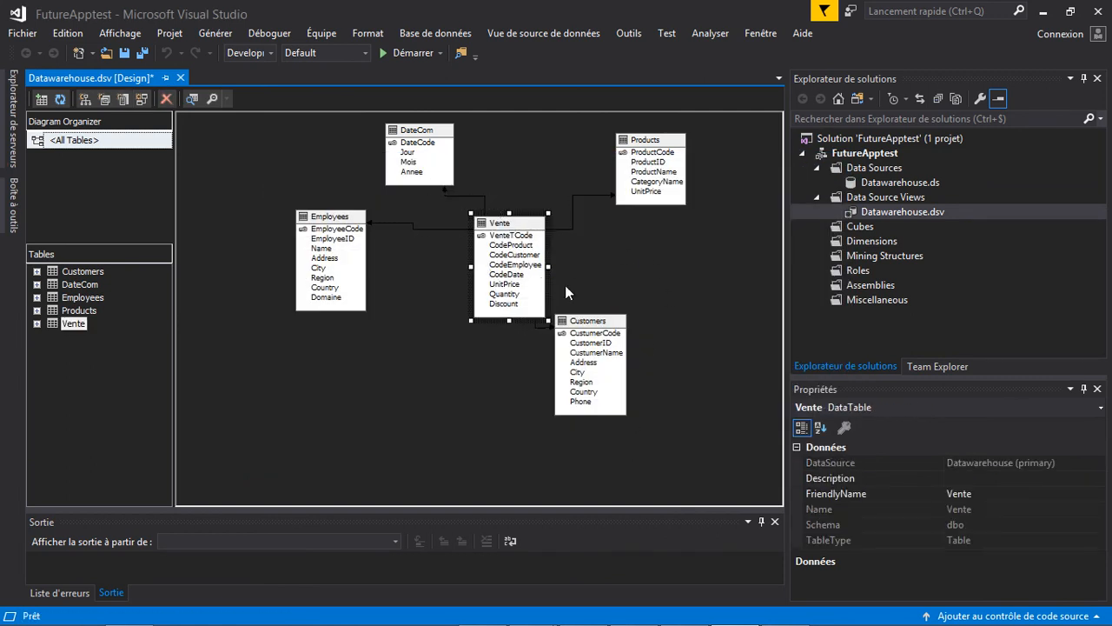
{"action": "left_click_drag", "start_coordinate": [584, 325], "coordinate": [623, 327]}
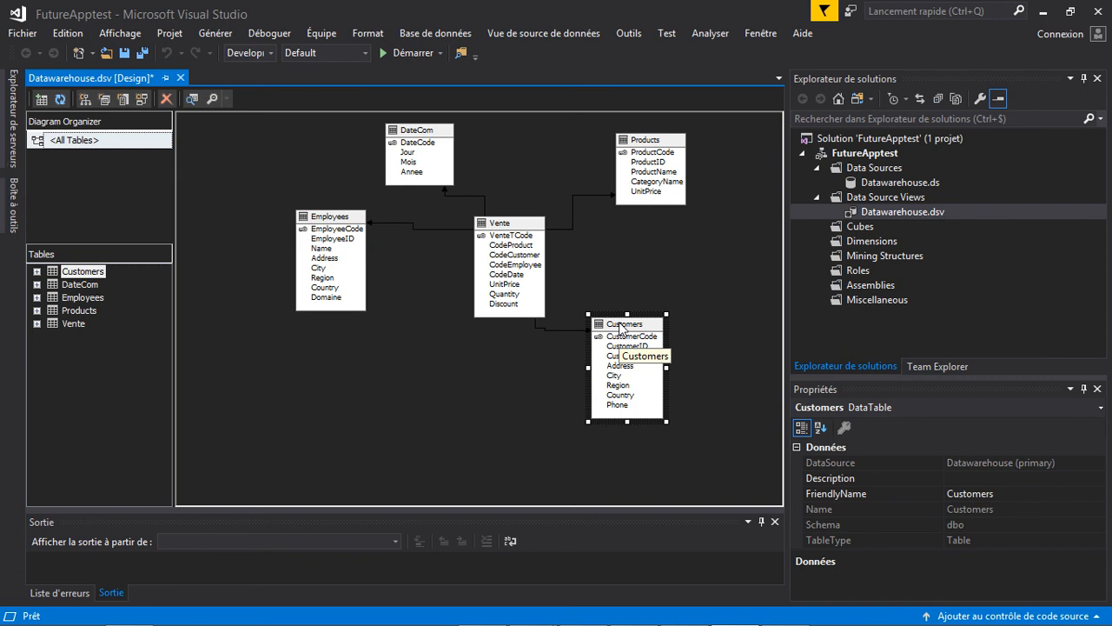
{"action": "left_click", "coordinate": [628, 283]}
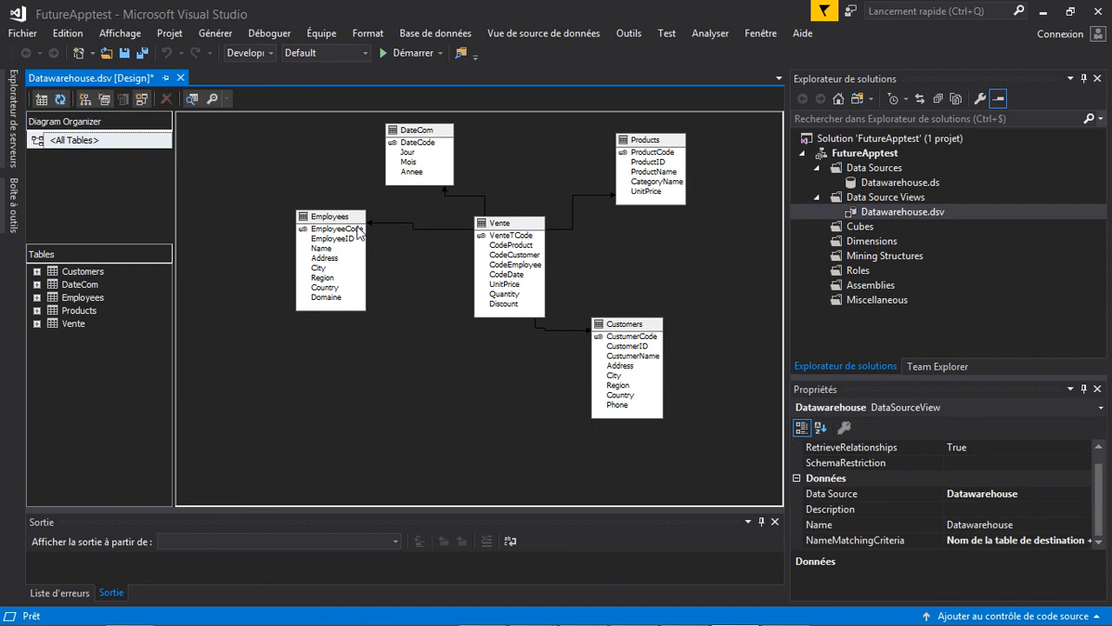
{"action": "left_click_drag", "start_coordinate": [338, 217], "coordinate": [363, 277]}
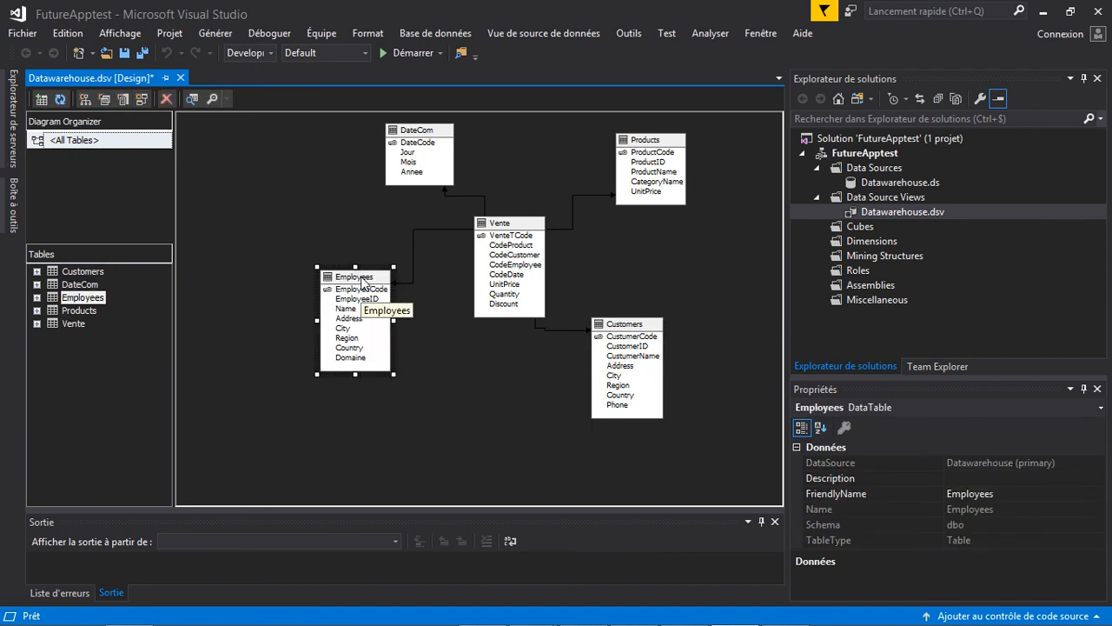
{"action": "mouse_move", "coordinate": [414, 41]}
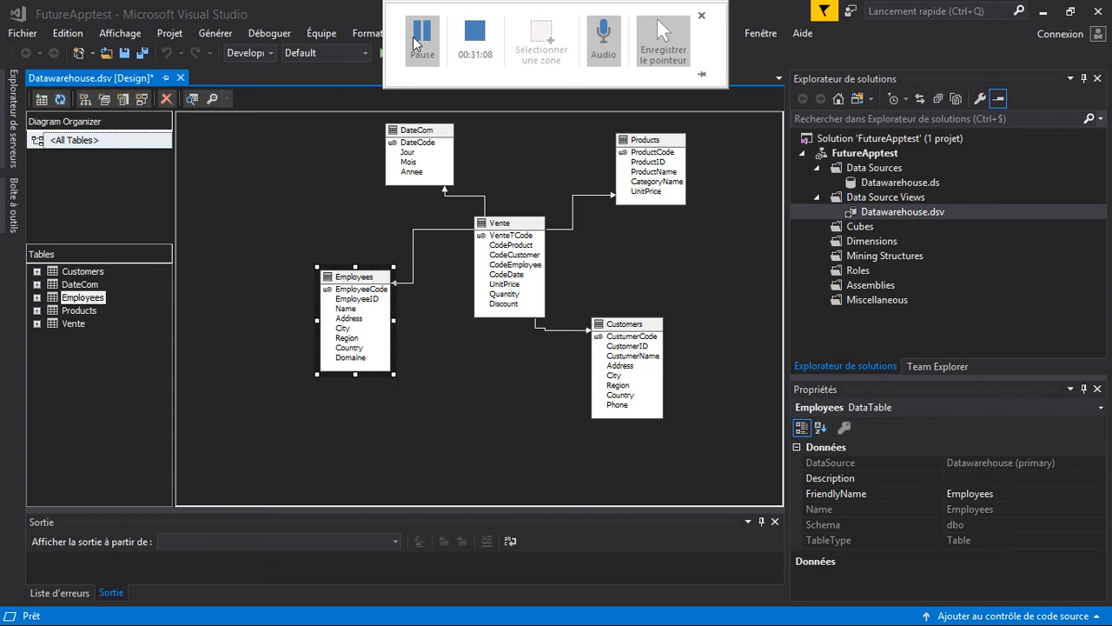
{"action": "left_click", "coordinate": [302, 159]}
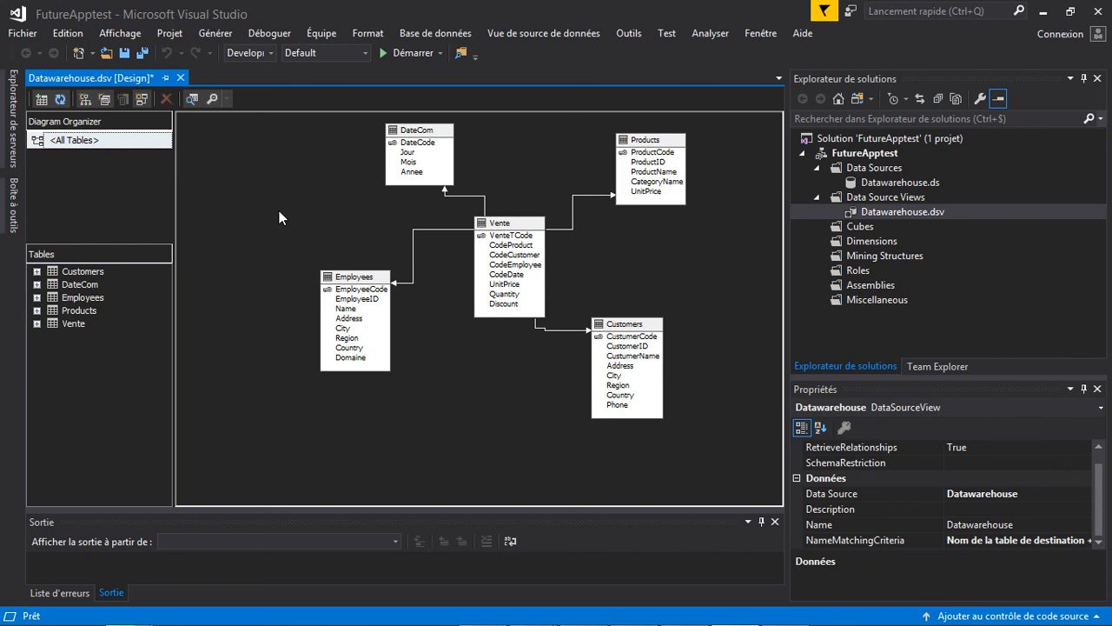
Switch to the untitled Notepad note, highlight the task "Créer un cube en utilisant ssas", and return to Visual Studio
{"action": "left_click", "coordinate": [860, 227]}
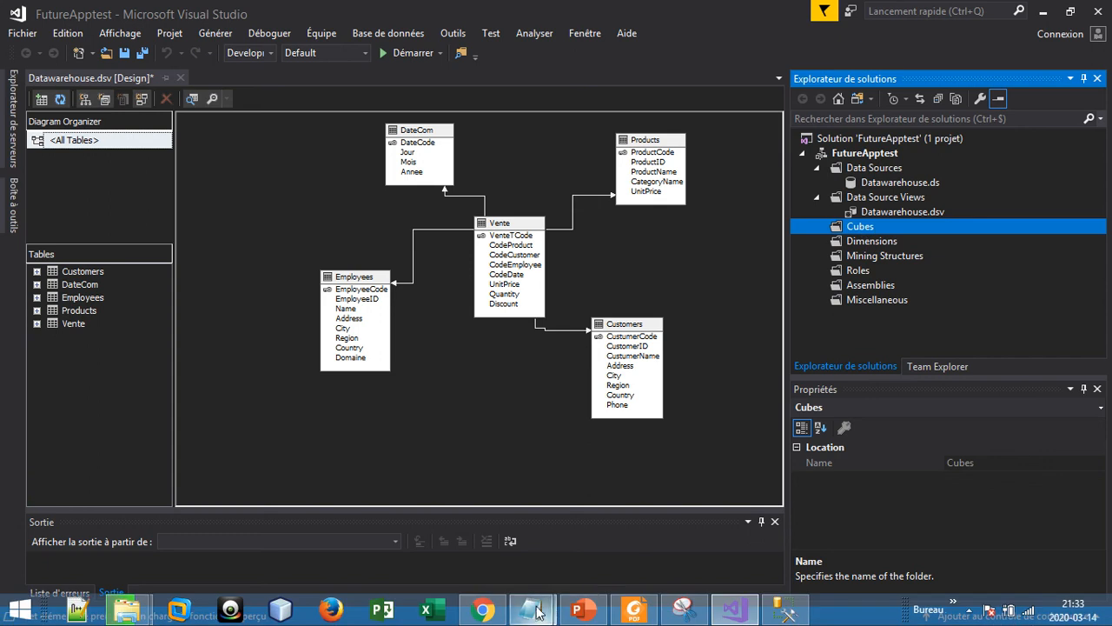
{"action": "left_click", "coordinate": [532, 611]}
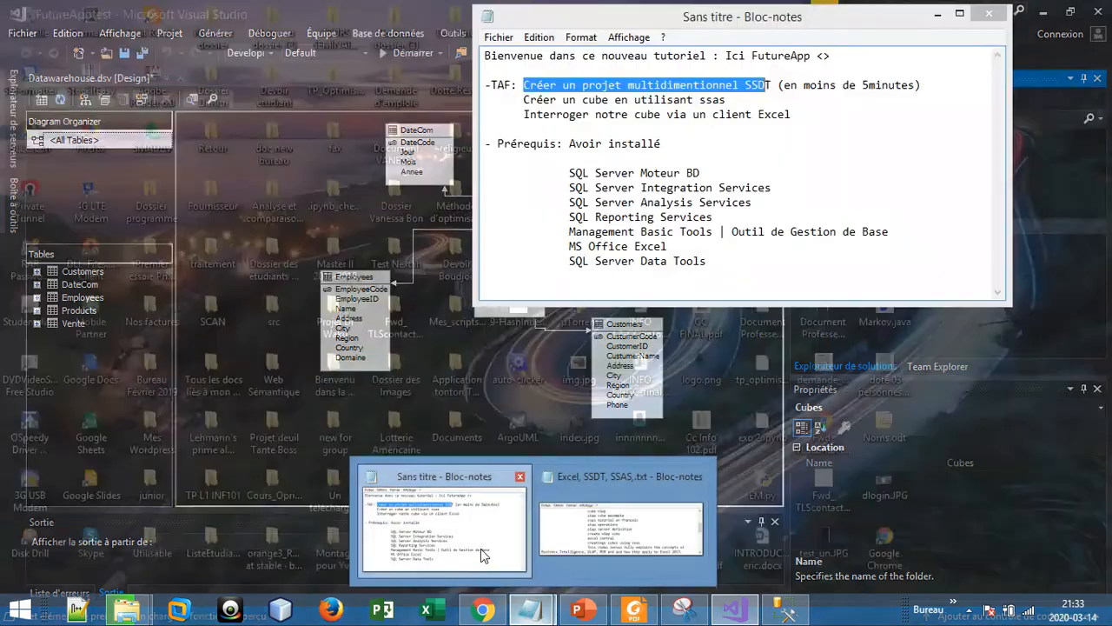
{"action": "left_click", "coordinate": [481, 548]}
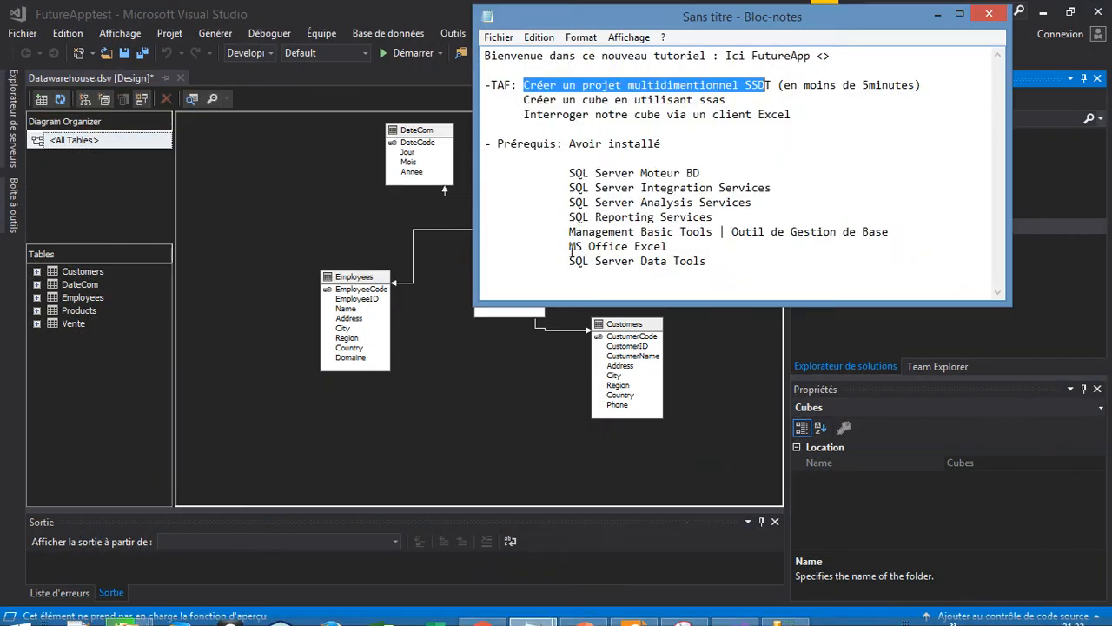
{"action": "left_click_drag", "start_coordinate": [523, 100], "coordinate": [736, 102]}
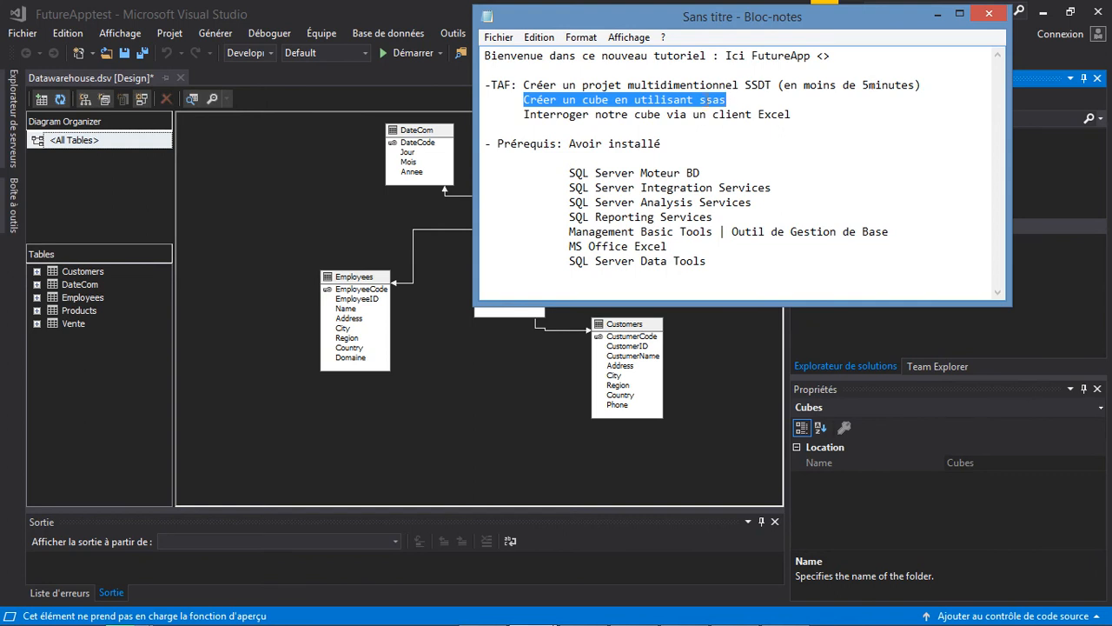
{"action": "left_click", "coordinate": [935, 18]}
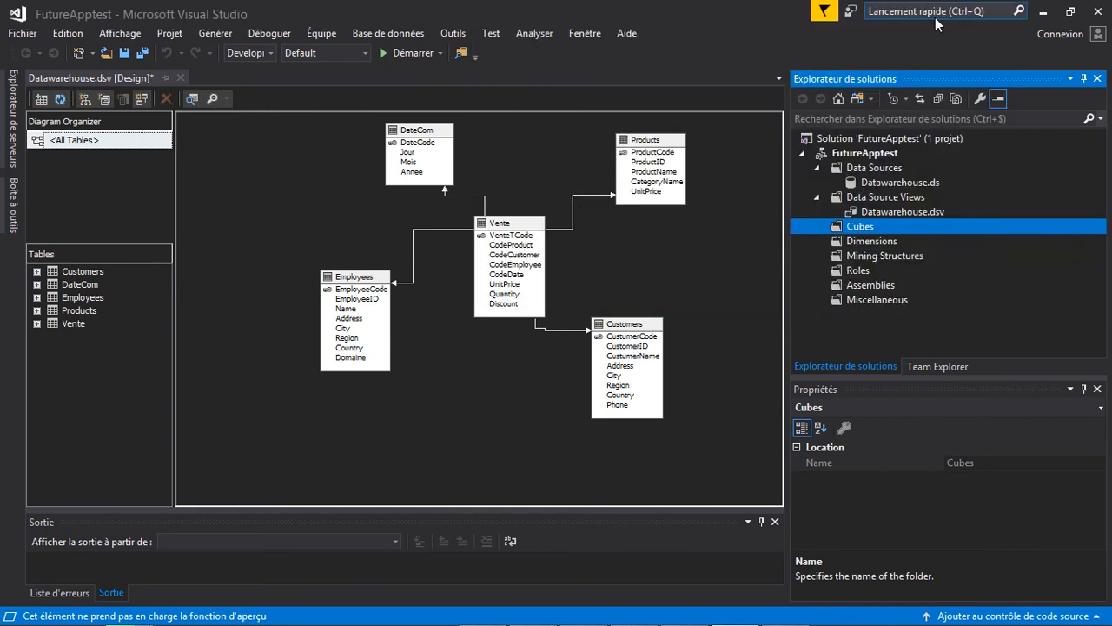
Start a new cube in the project and choose to build it from existing tables
{"action": "left_click", "coordinate": [870, 226]}
{"action": "right_click", "coordinate": [870, 226]}
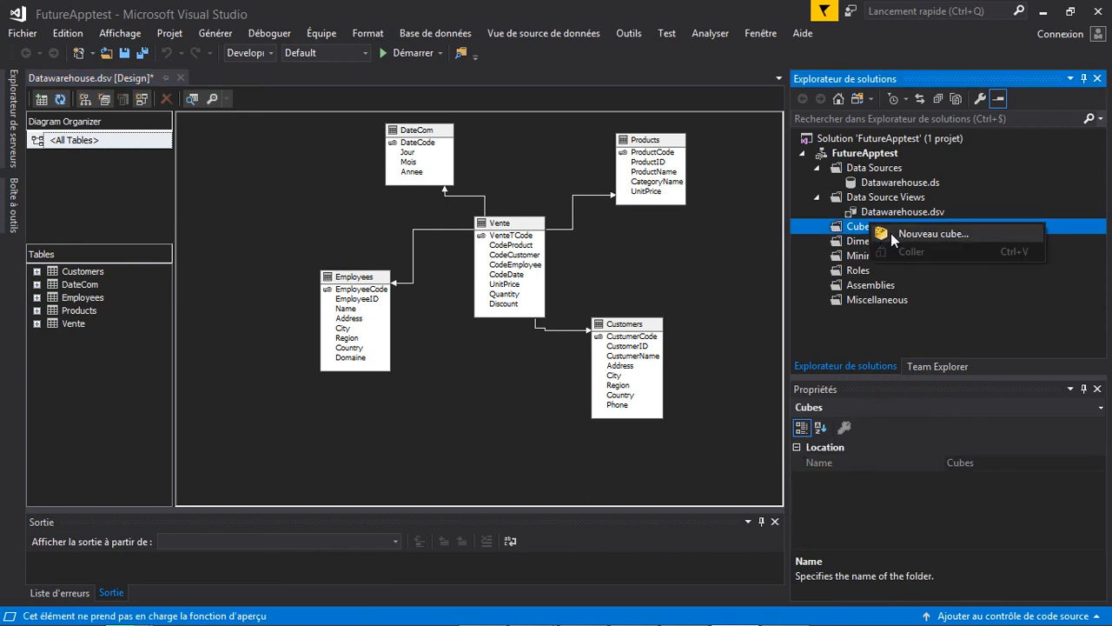
{"action": "left_click", "coordinate": [893, 234]}
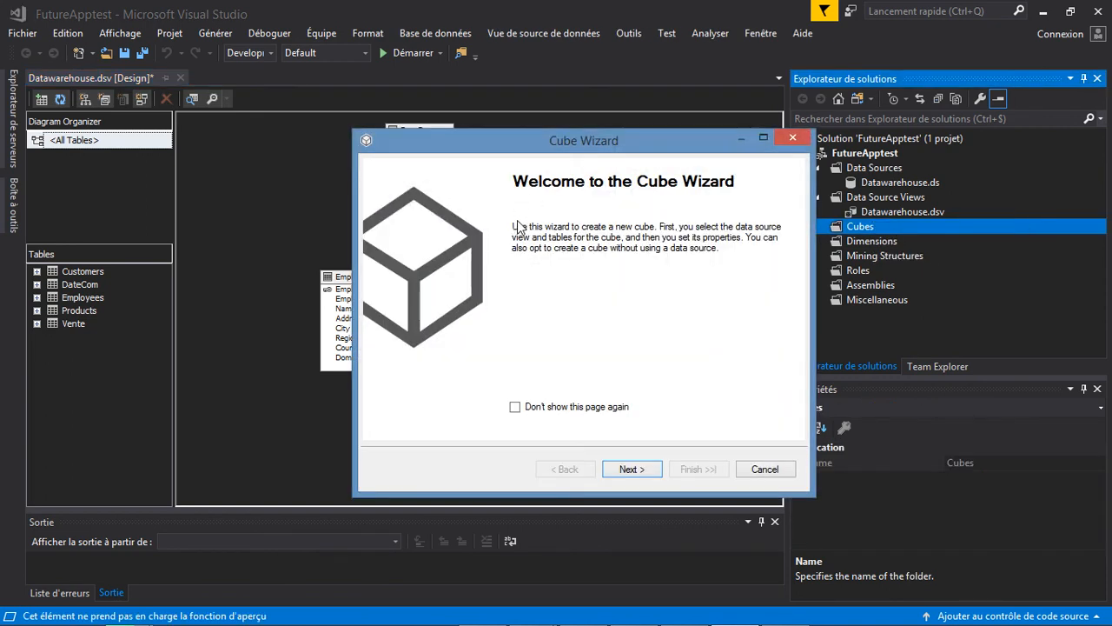
{"action": "left_click", "coordinate": [629, 468]}
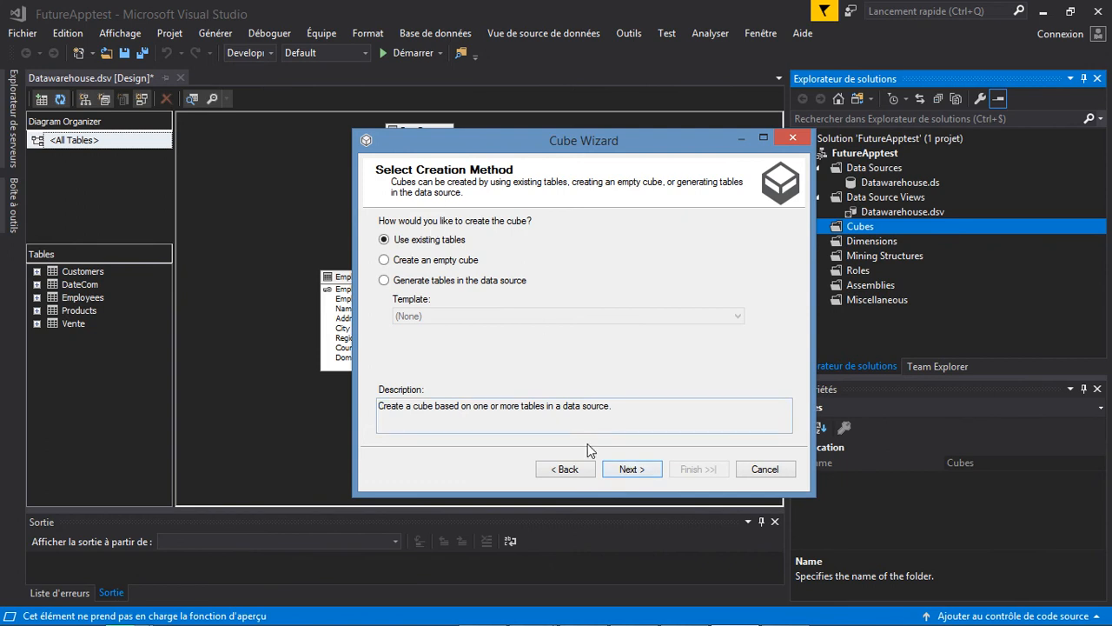
{"action": "left_click", "coordinate": [621, 468]}
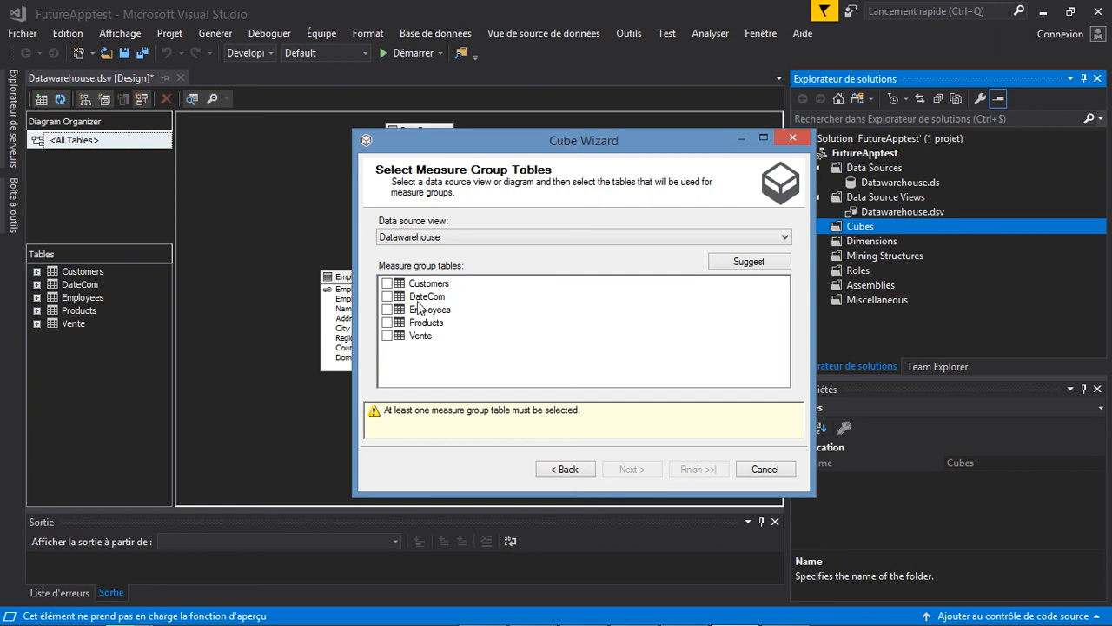
Use the Datawarehouse data source view with Vente as the cube's only measure group table
{"action": "left_click", "coordinate": [388, 336]}
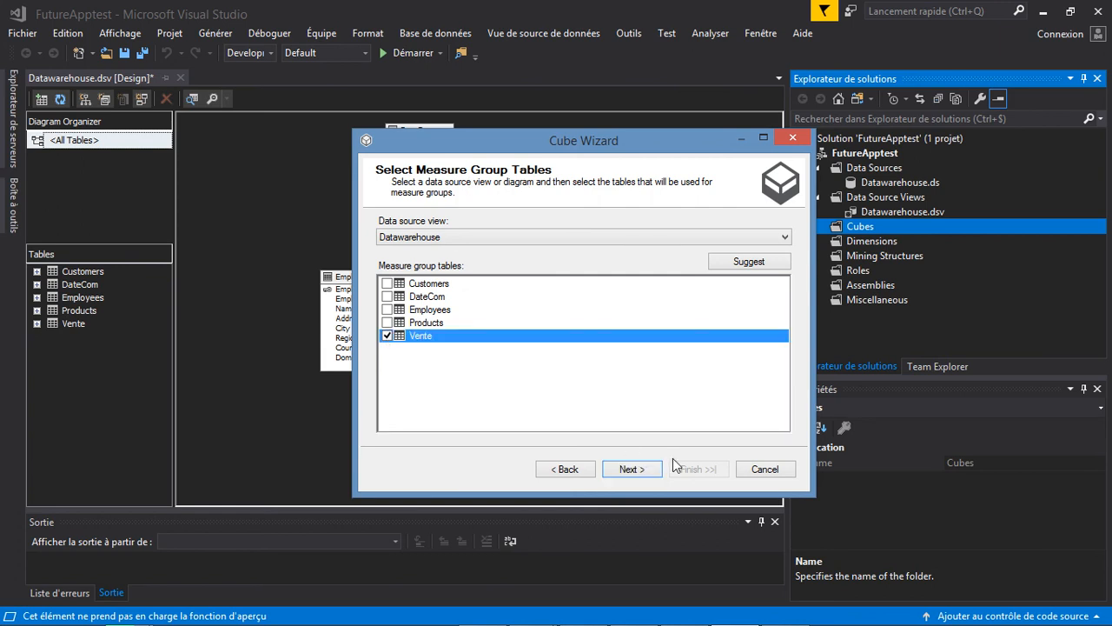
{"action": "left_click", "coordinate": [785, 241]}
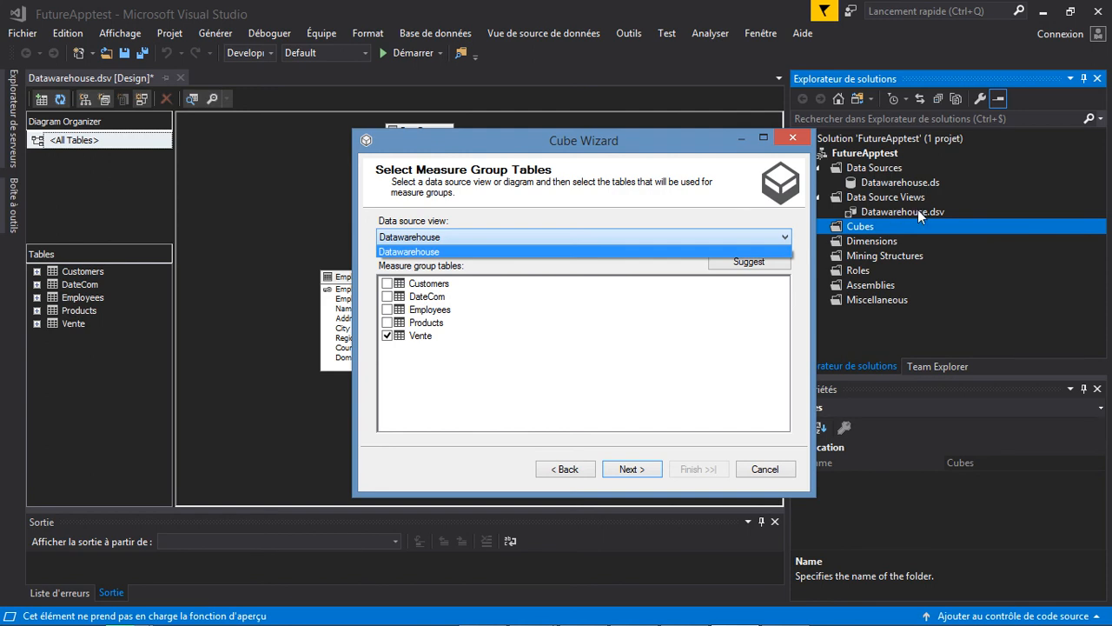
{"action": "left_click", "coordinate": [608, 251]}
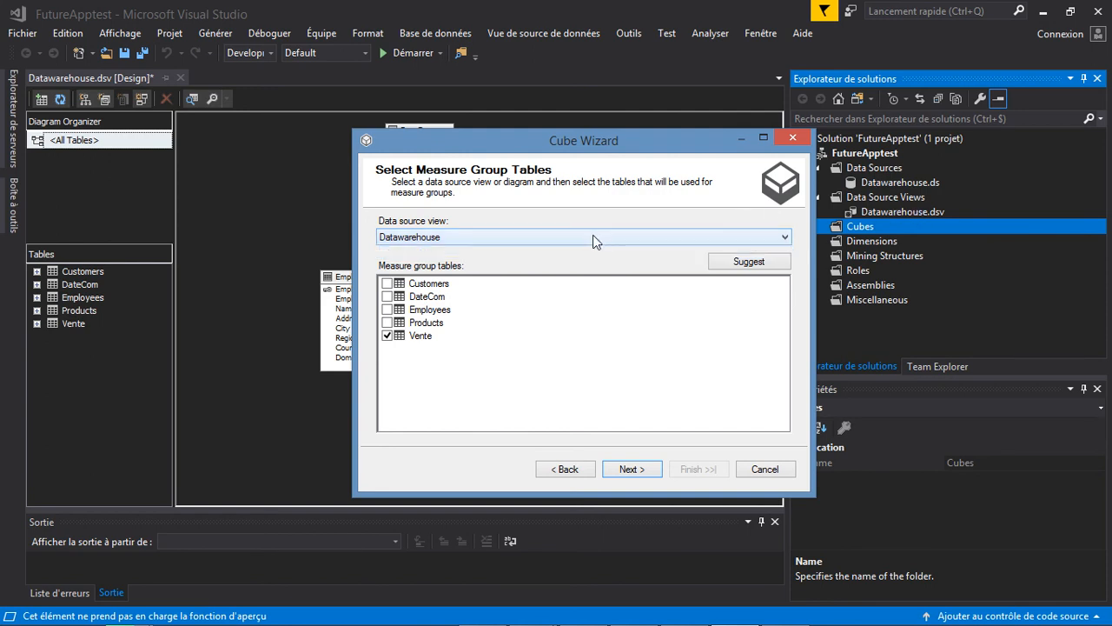
{"action": "left_click", "coordinate": [623, 469]}
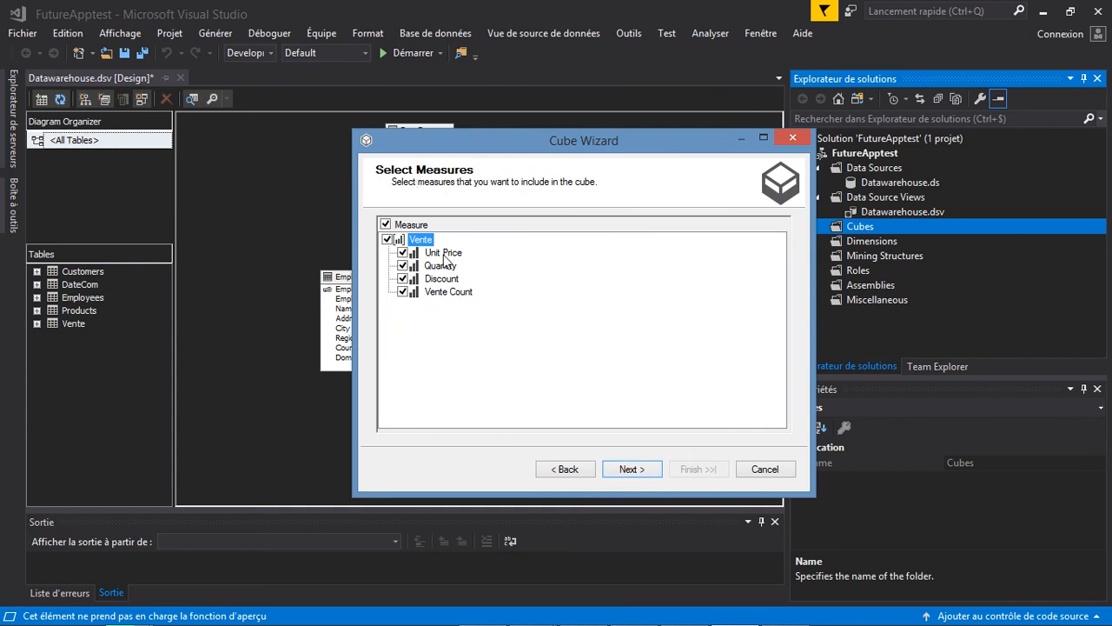
Create the Datawarehouse cube with all four Vente measures and the Products, Customers, Employees and Date Com dimensions
{"action": "left_click_drag", "start_coordinate": [526, 143], "coordinate": [795, 153]}
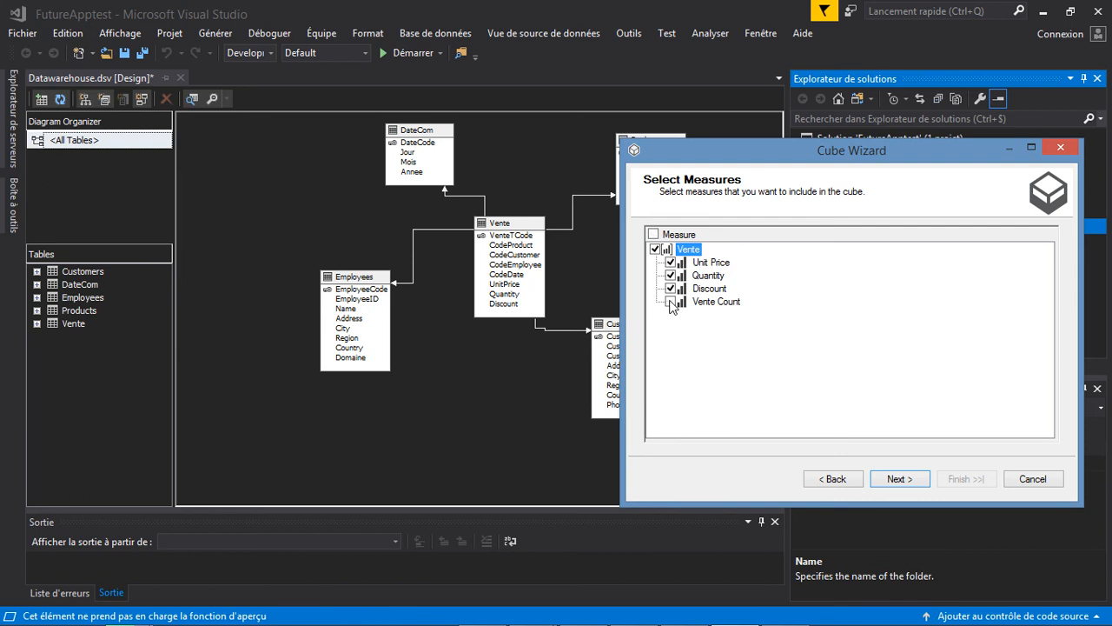
{"action": "left_click", "coordinate": [670, 302]}
{"action": "left_click_drag", "start_coordinate": [849, 150], "coordinate": [637, 172]}
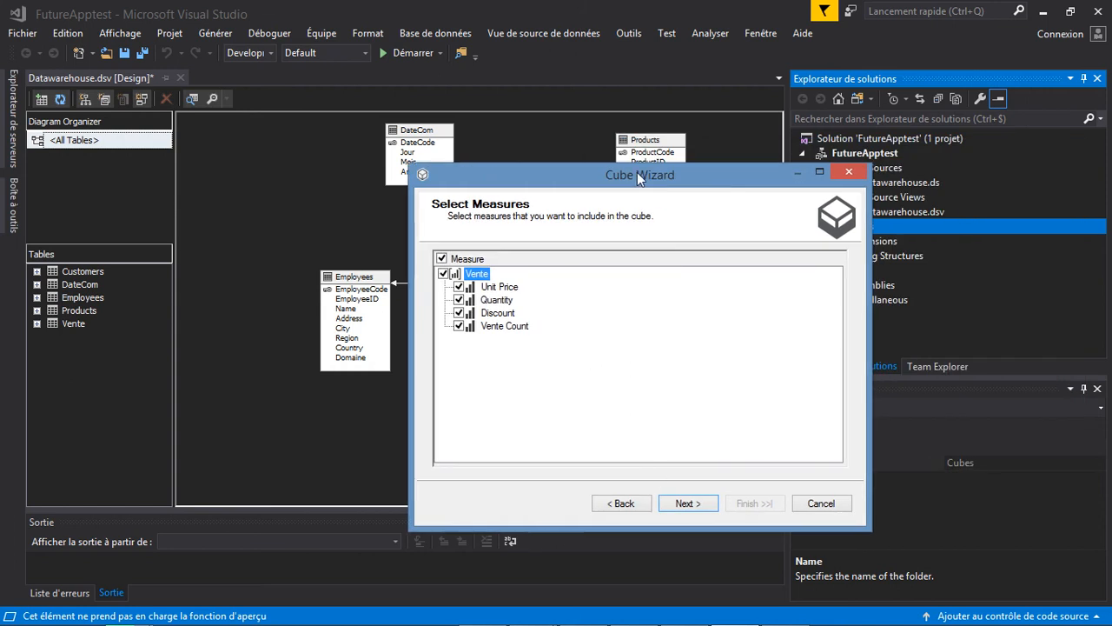
{"action": "left_click", "coordinate": [678, 506]}
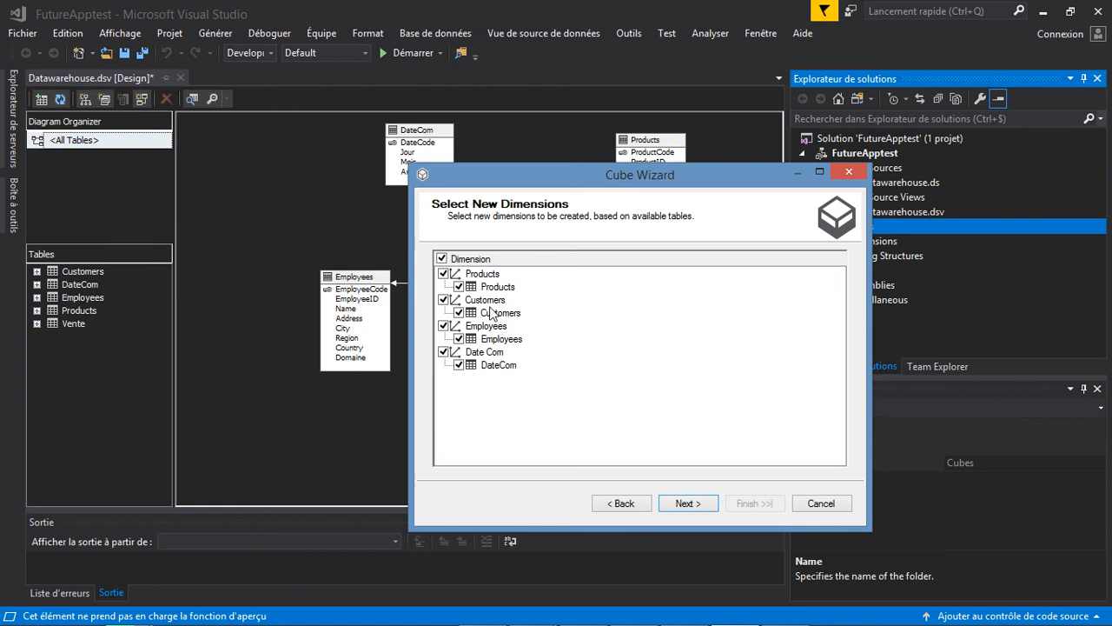
{"action": "left_click", "coordinate": [700, 500]}
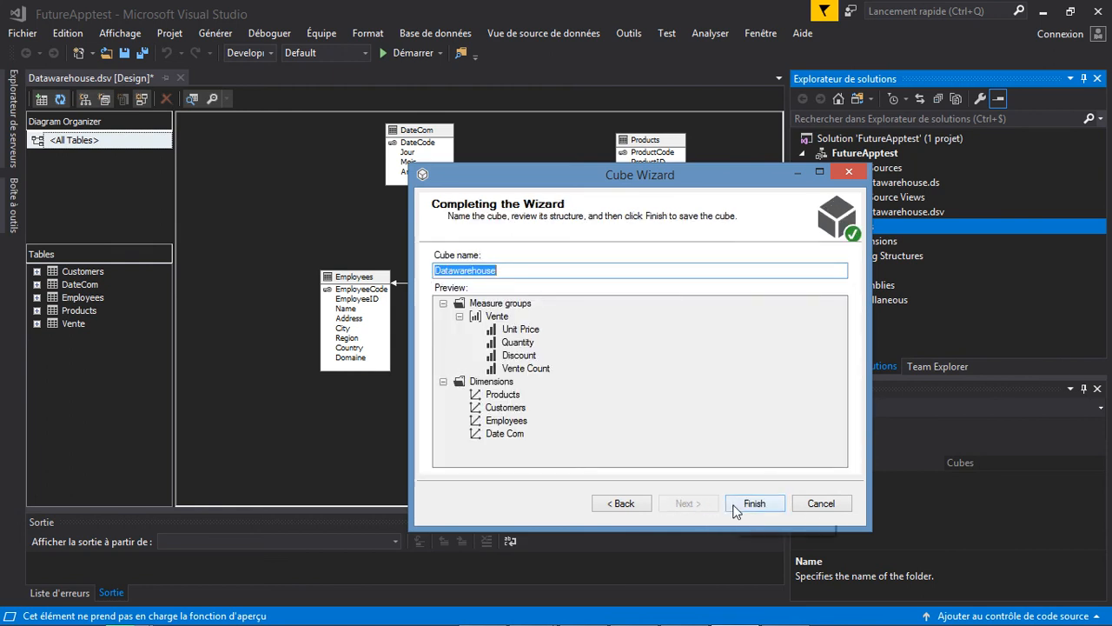
{"action": "left_click", "coordinate": [734, 511]}
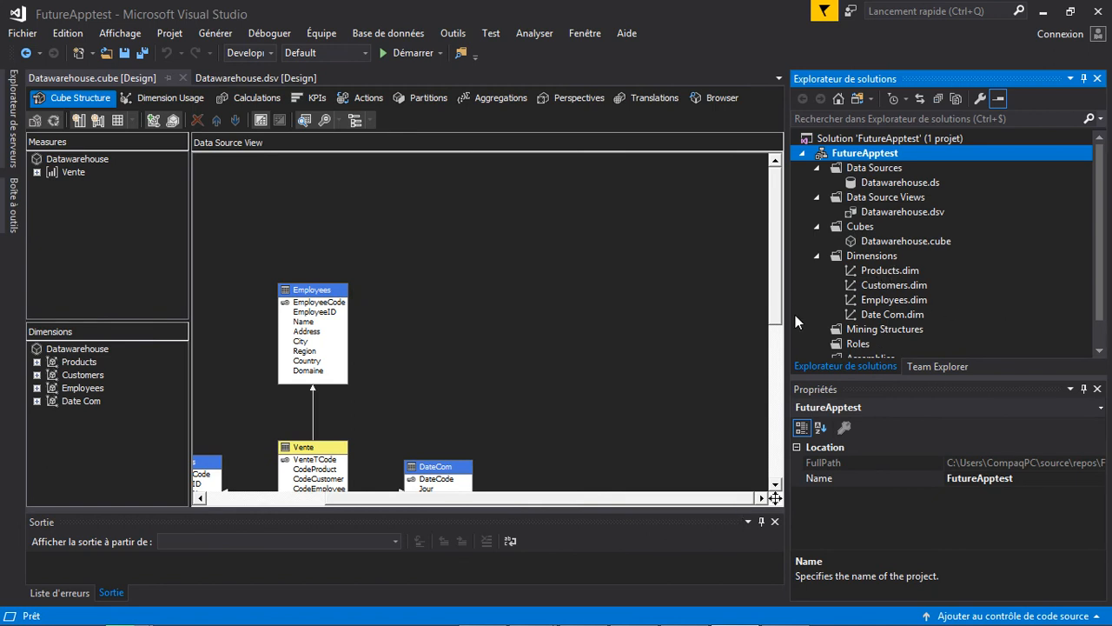
Move the Customers table up closer to Vente in the cube's diagram and review the star layout
{"action": "left_click_drag", "start_coordinate": [773, 298], "coordinate": [776, 343]}
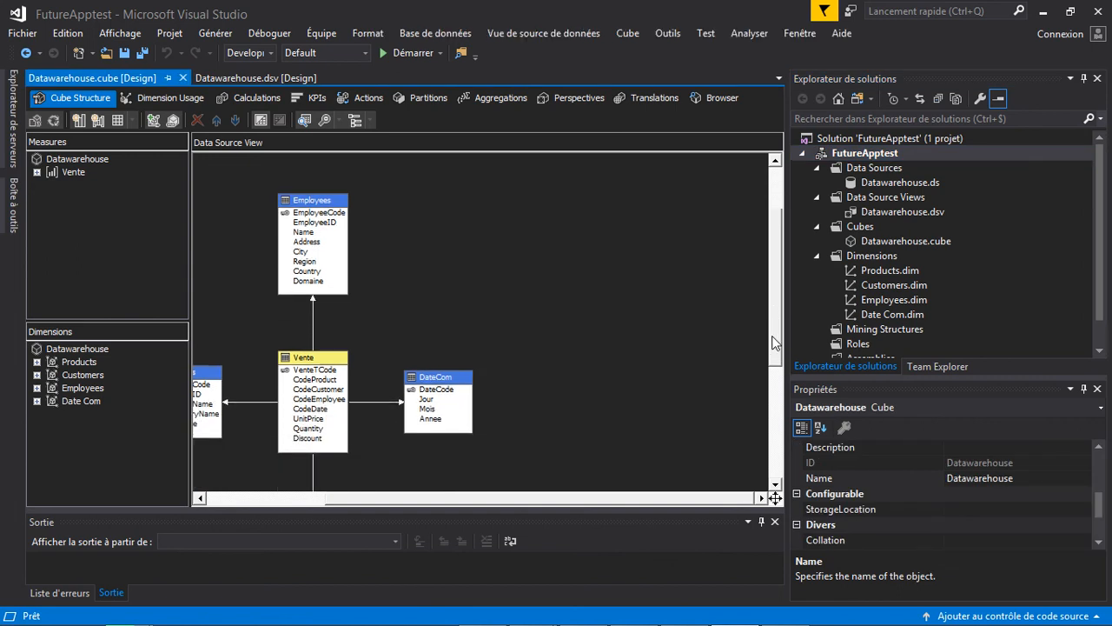
{"action": "left_click_drag", "start_coordinate": [469, 501], "coordinate": [405, 500]}
{"action": "left_click_drag", "start_coordinate": [773, 283], "coordinate": [778, 299]}
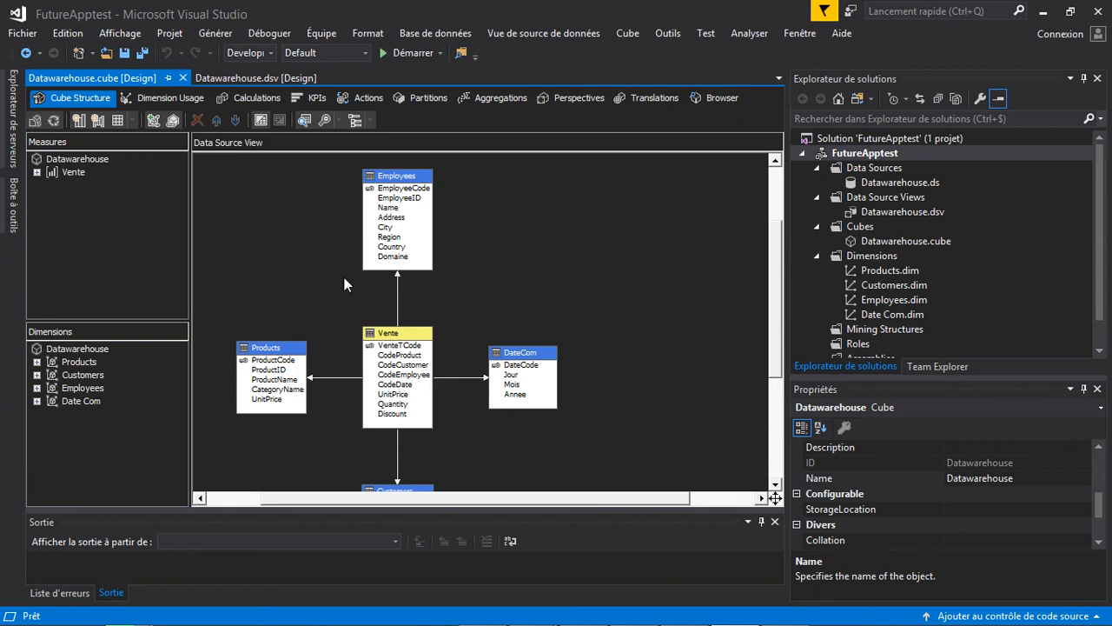
{"action": "left_click_drag", "start_coordinate": [423, 488], "coordinate": [423, 459]}
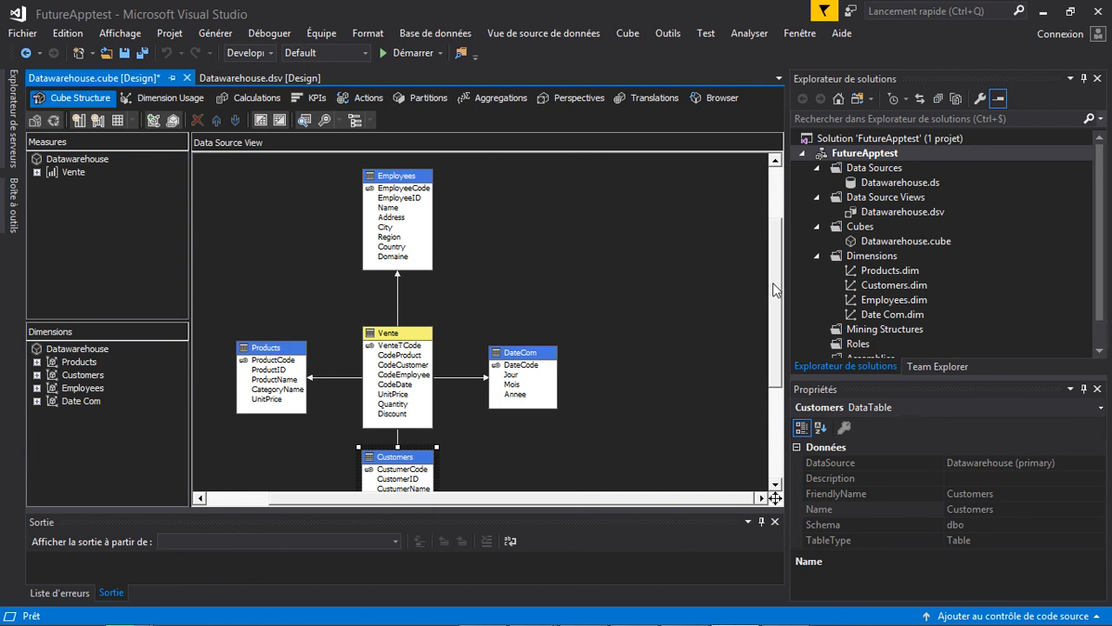
{"action": "scroll", "coordinate": [776, 288], "scroll_direction": "down", "scroll_amount": 1}
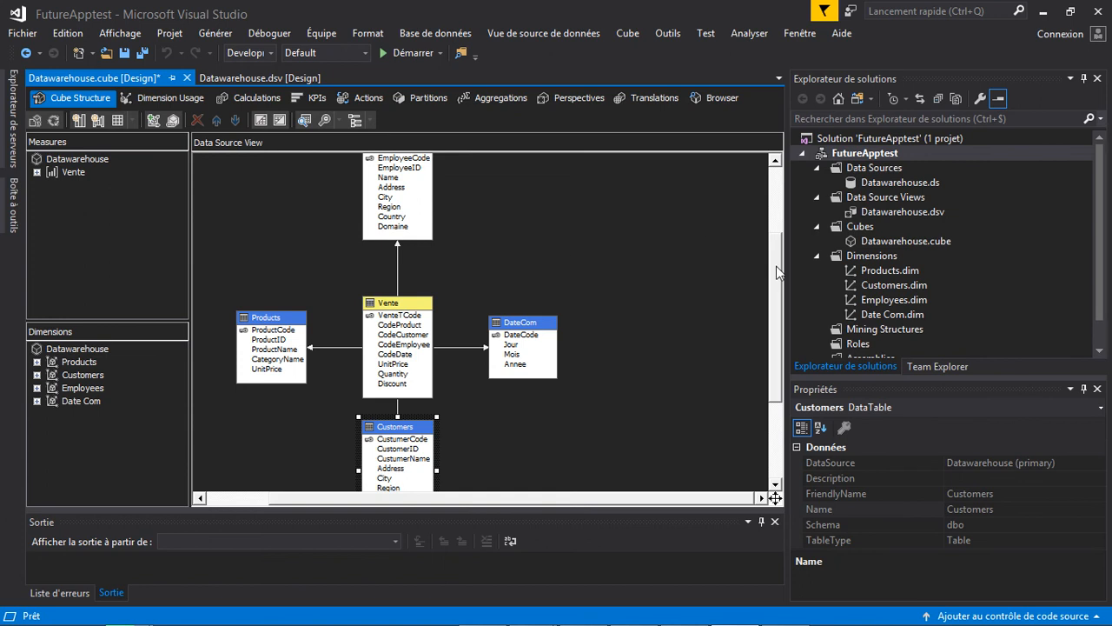
{"action": "left_click_drag", "start_coordinate": [777, 266], "coordinate": [776, 265]}
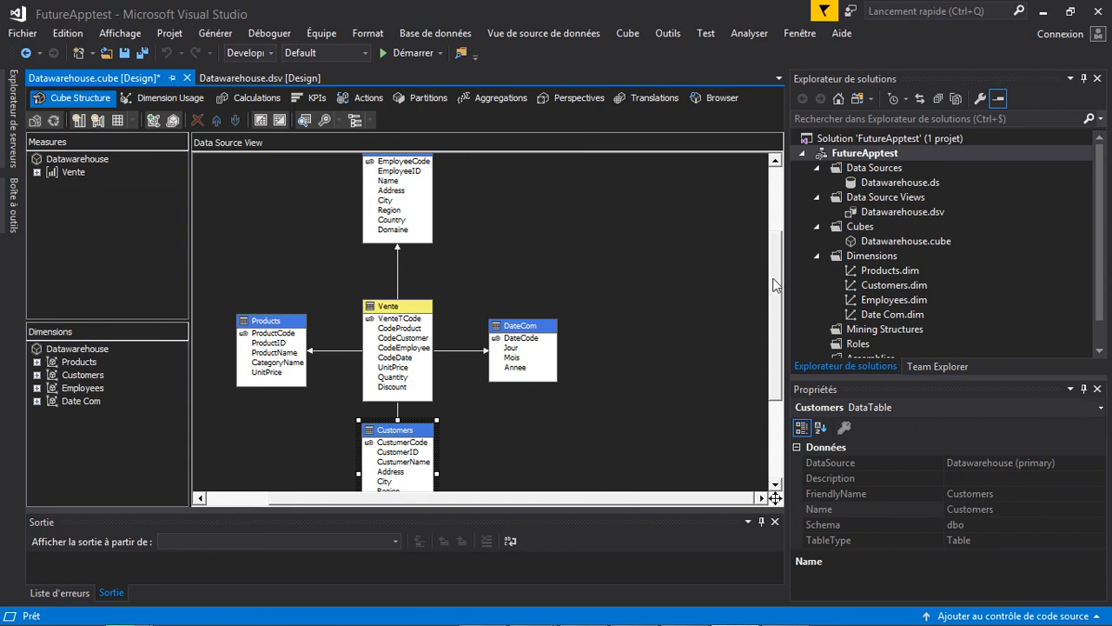
{"action": "left_click_drag", "start_coordinate": [773, 279], "coordinate": [774, 274]}
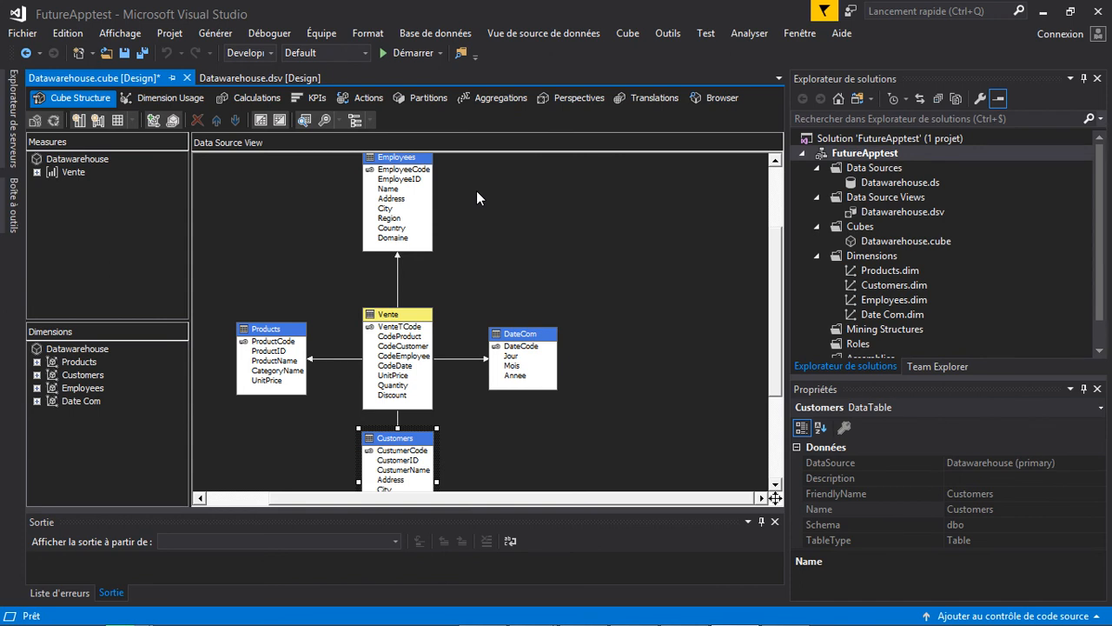
{"action": "left_click", "coordinate": [502, 229]}
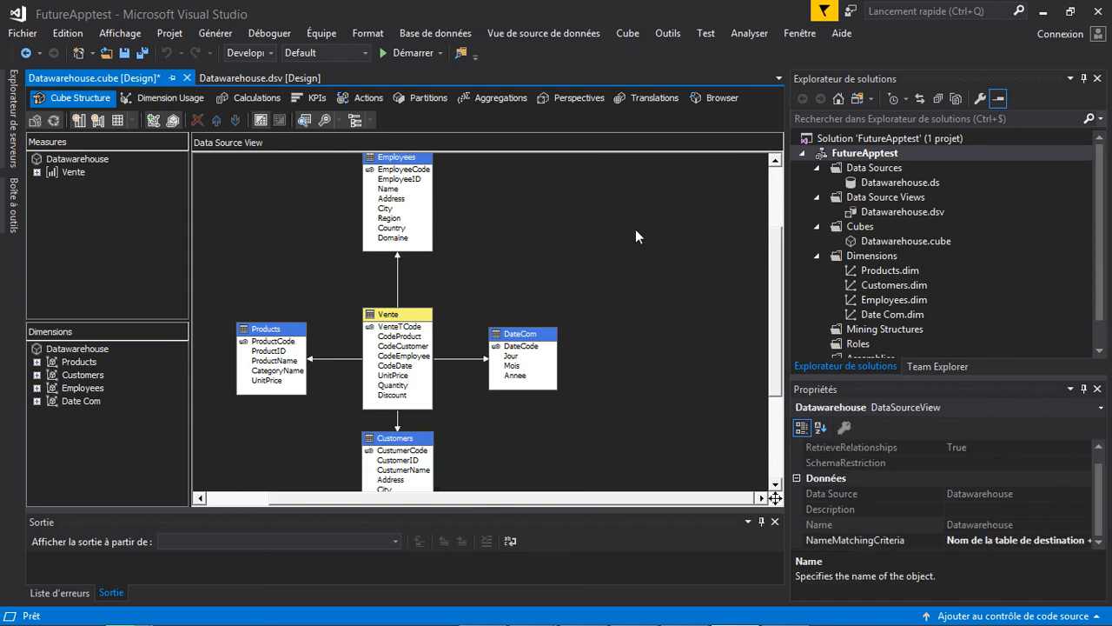
{"action": "left_click_drag", "start_coordinate": [774, 258], "coordinate": [775, 270]}
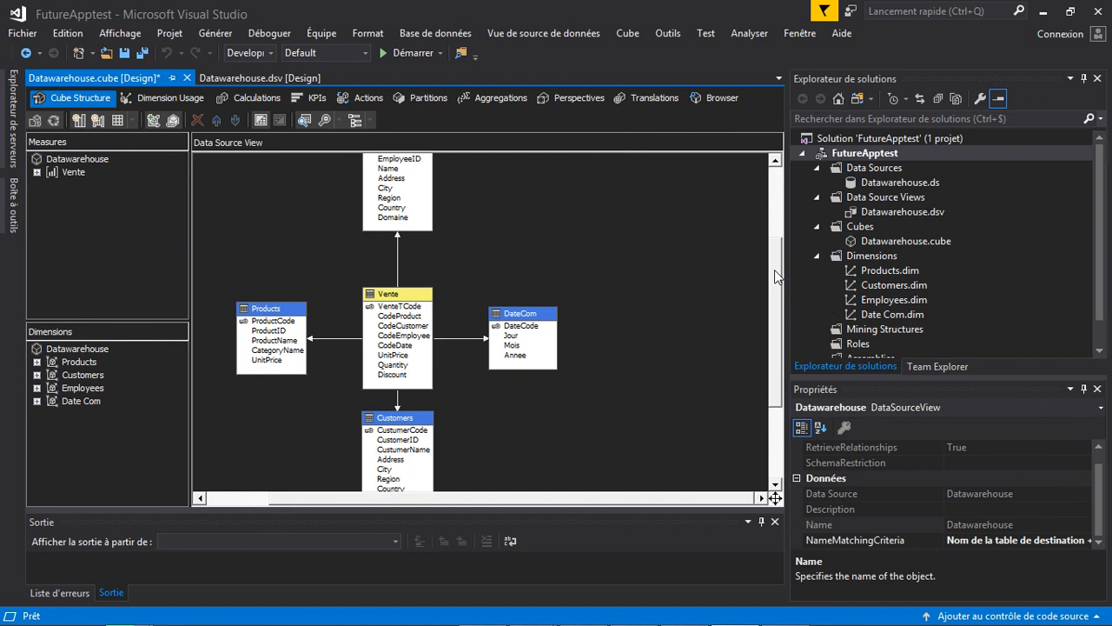
Open the Products dimension and add ProductName and CategoryName from the Products table as attributes
{"action": "left_click", "coordinate": [875, 273]}
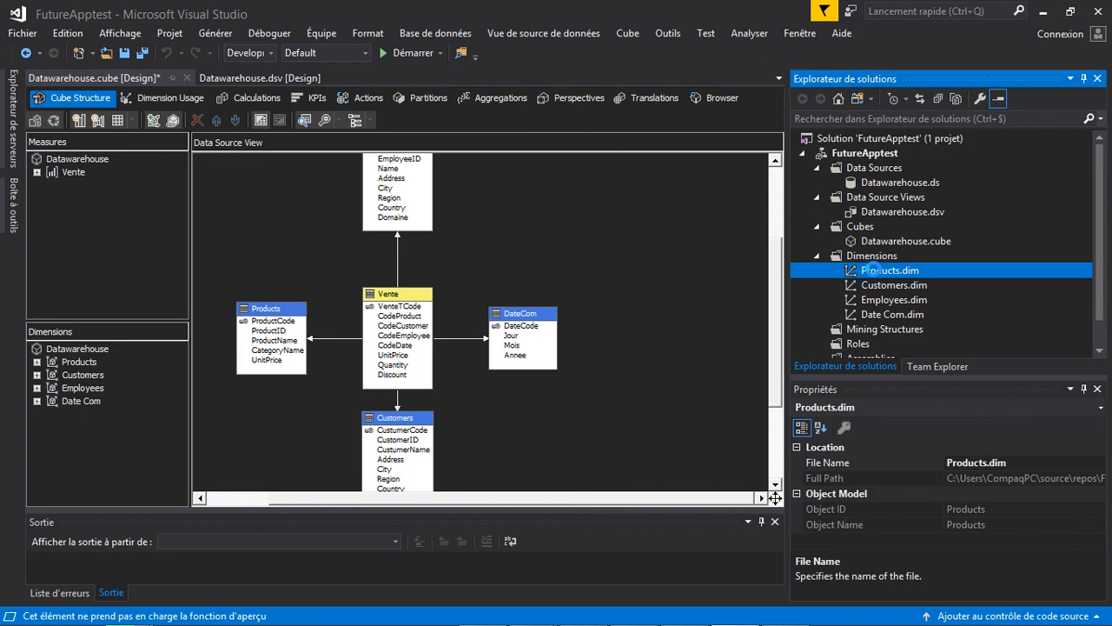
{"action": "double_click", "coordinate": [873, 270]}
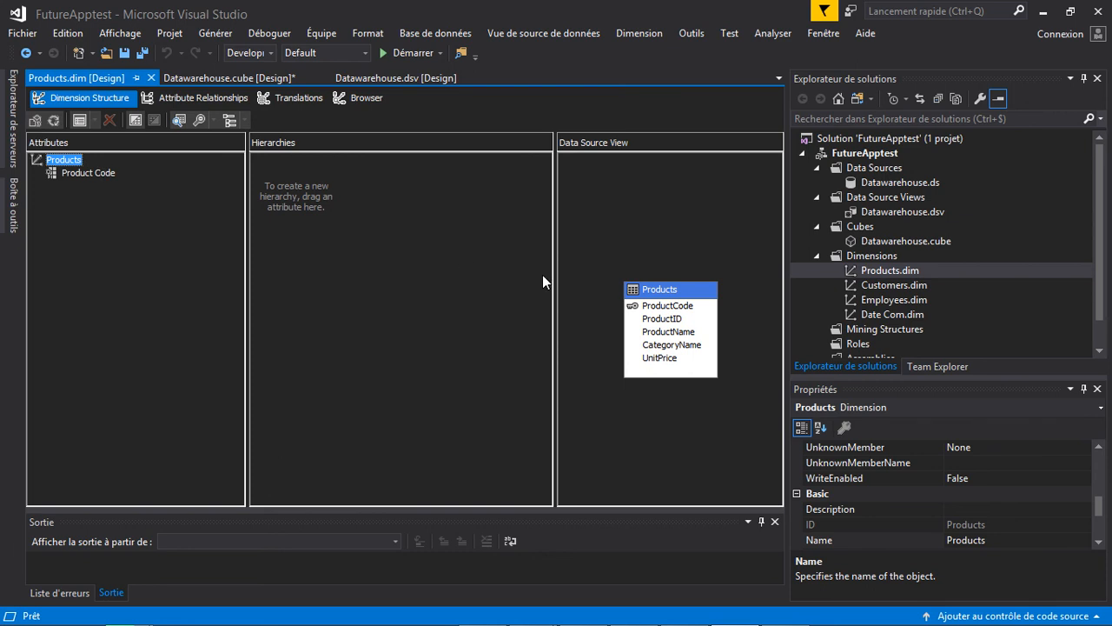
{"action": "left_click", "coordinate": [664, 289]}
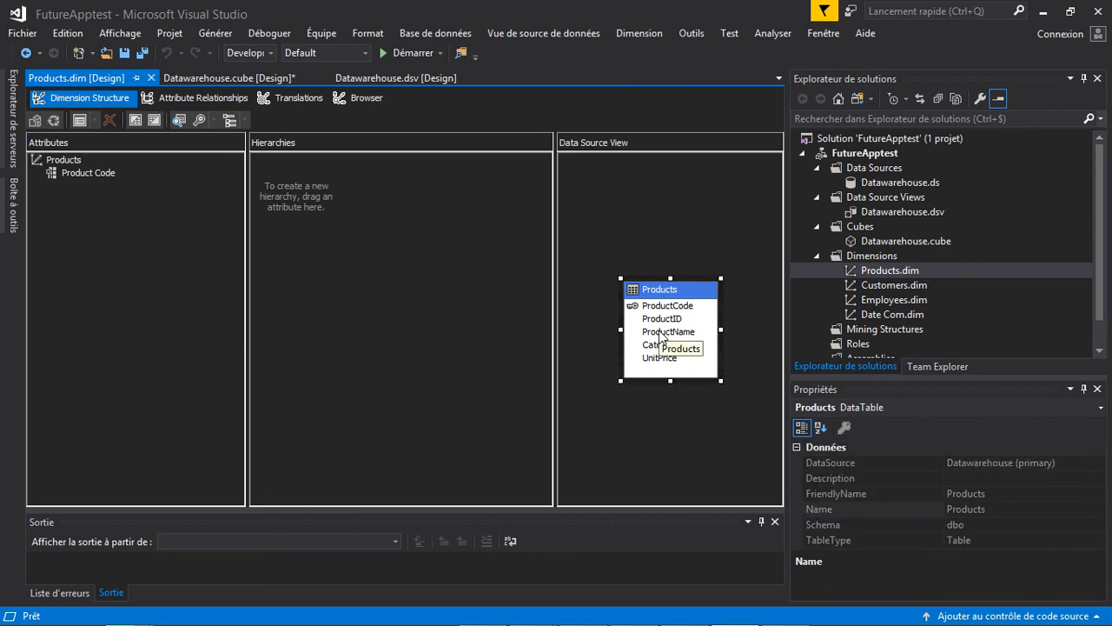
{"action": "left_click_drag", "start_coordinate": [663, 335], "coordinate": [78, 193]}
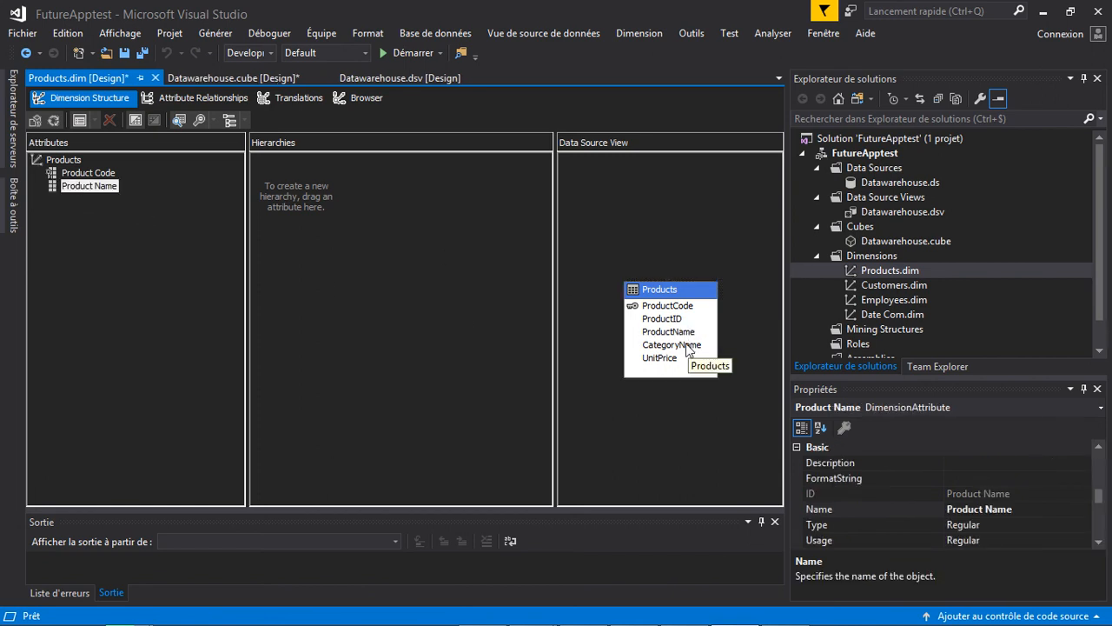
{"action": "left_click_drag", "start_coordinate": [687, 348], "coordinate": [71, 197]}
{"action": "left_click", "coordinate": [136, 269]}
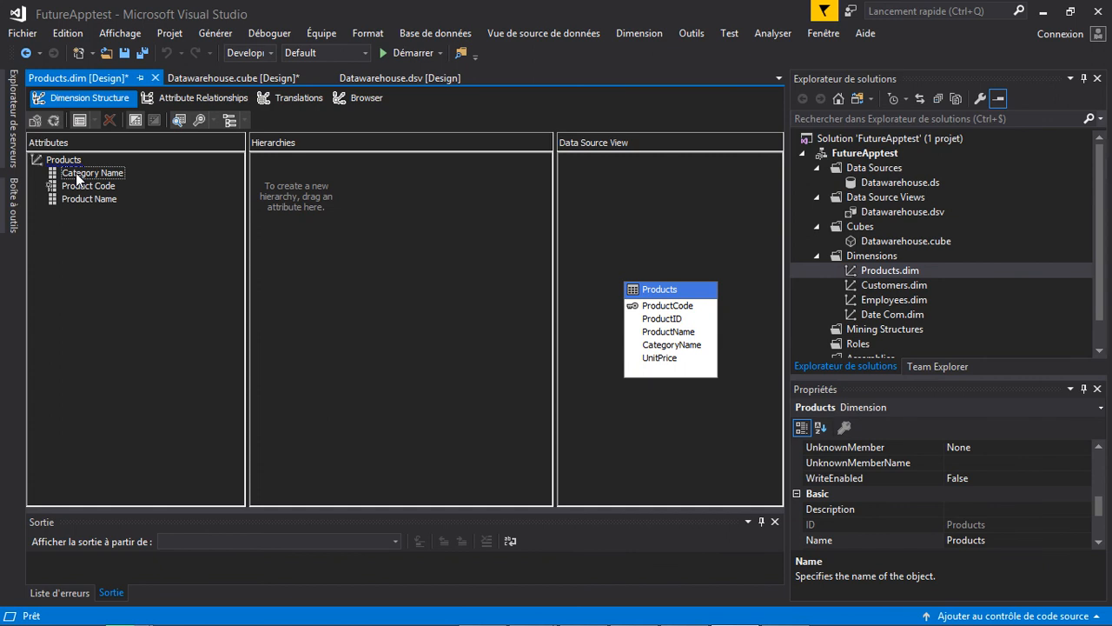
Create a hierarchy in the Products dimension with Category Name as the first level and Product Name below it
{"action": "left_click_drag", "start_coordinate": [75, 173], "coordinate": [283, 166]}
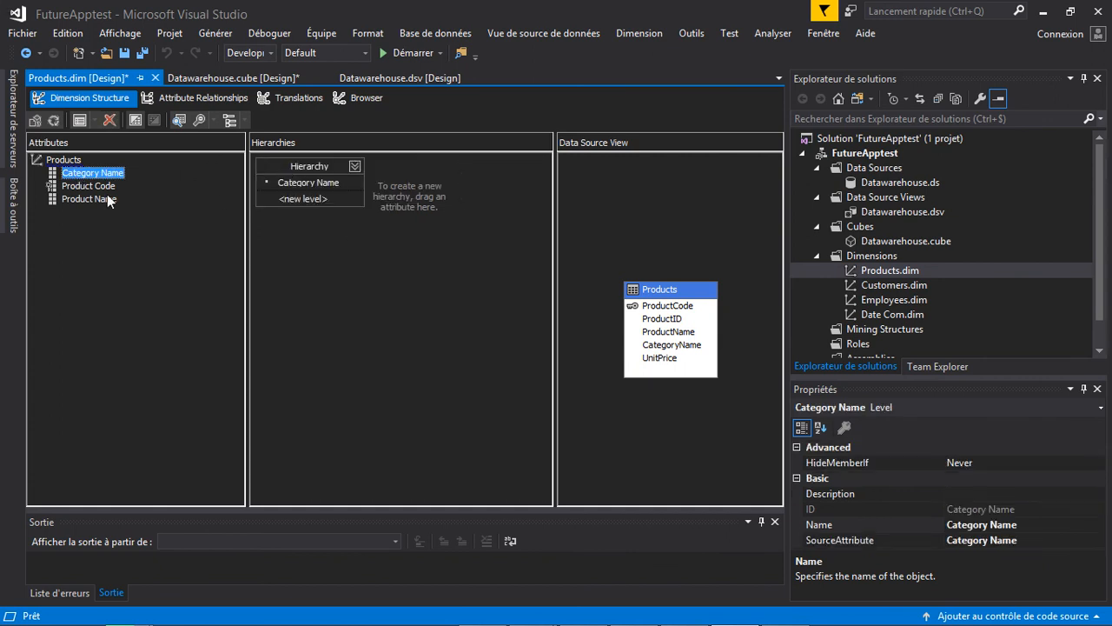
{"action": "left_click_drag", "start_coordinate": [89, 200], "coordinate": [331, 201]}
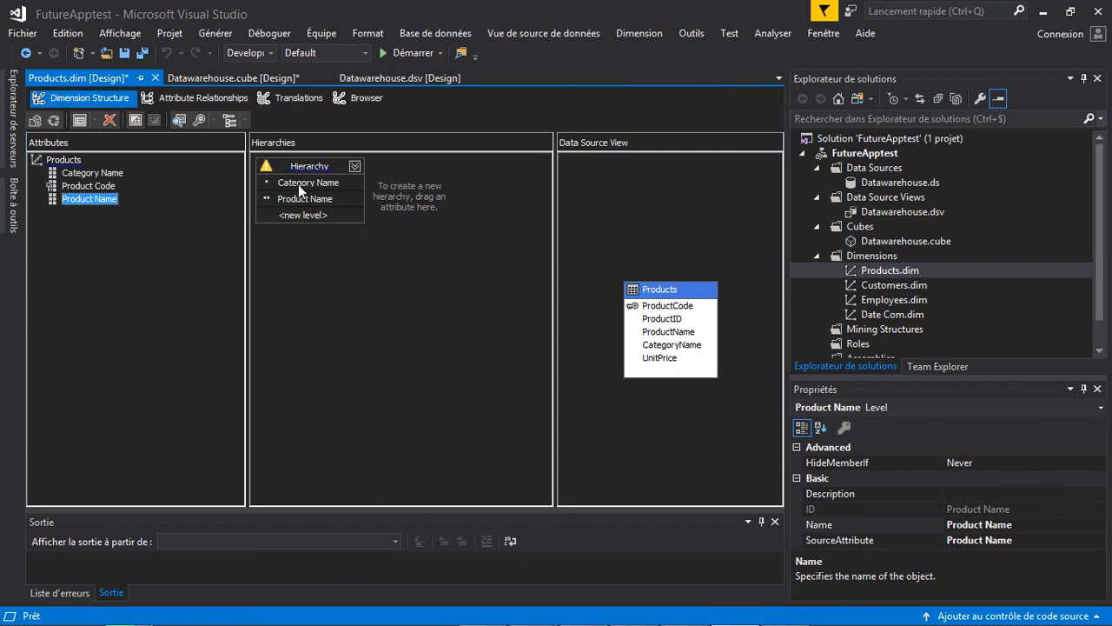
{"action": "mouse_move", "coordinate": [421, 43]}
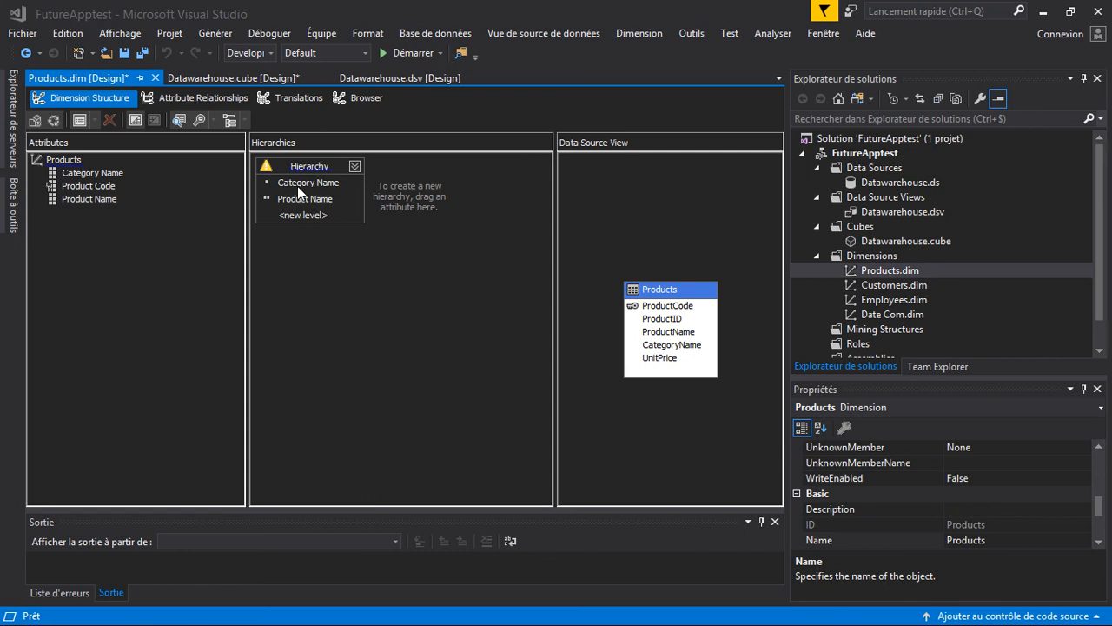
Rename the Products dimension's hierarchy as Hproduct
{"action": "left_click", "coordinate": [322, 167]}
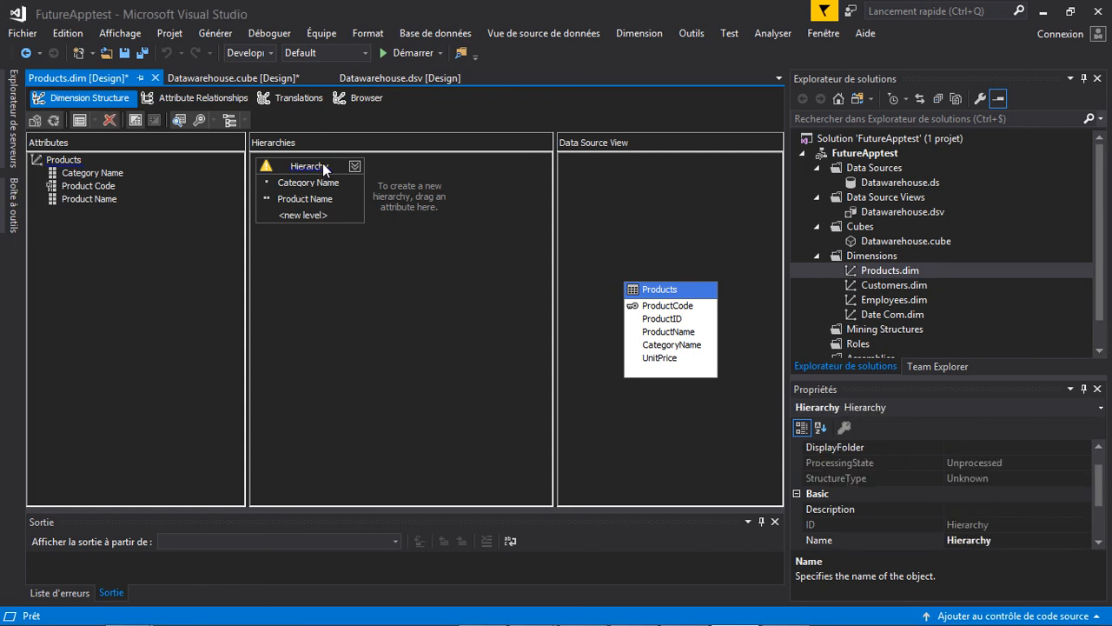
{"action": "left_click", "coordinate": [322, 165]}
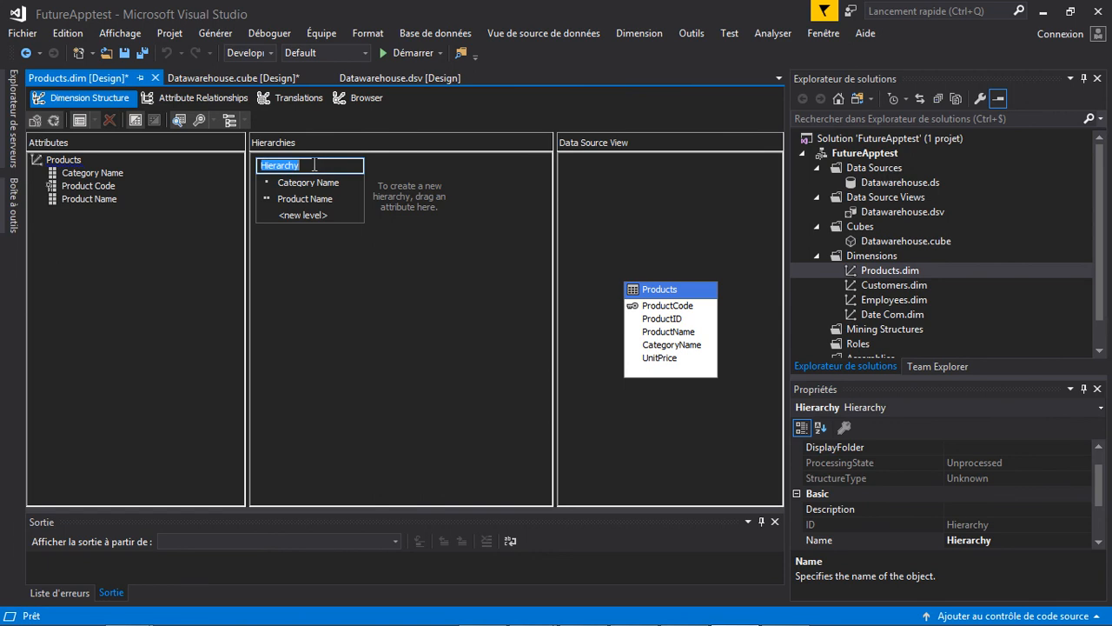
{"action": "left_click", "coordinate": [313, 165]}
{"action": "key", "text": "BackSpace"}
{"action": "key", "text": "BackSpace"}
{"action": "key", "text": "BackSpace"}
{"action": "key", "text": "BackSpace"}
{"action": "key", "text": "BackSpace"}
{"action": "key", "text": "BackSpace"}
{"action": "key", "text": "BackSpace"}
{"action": "type", "text": "product"}
{"action": "left_click", "coordinate": [401, 284]}
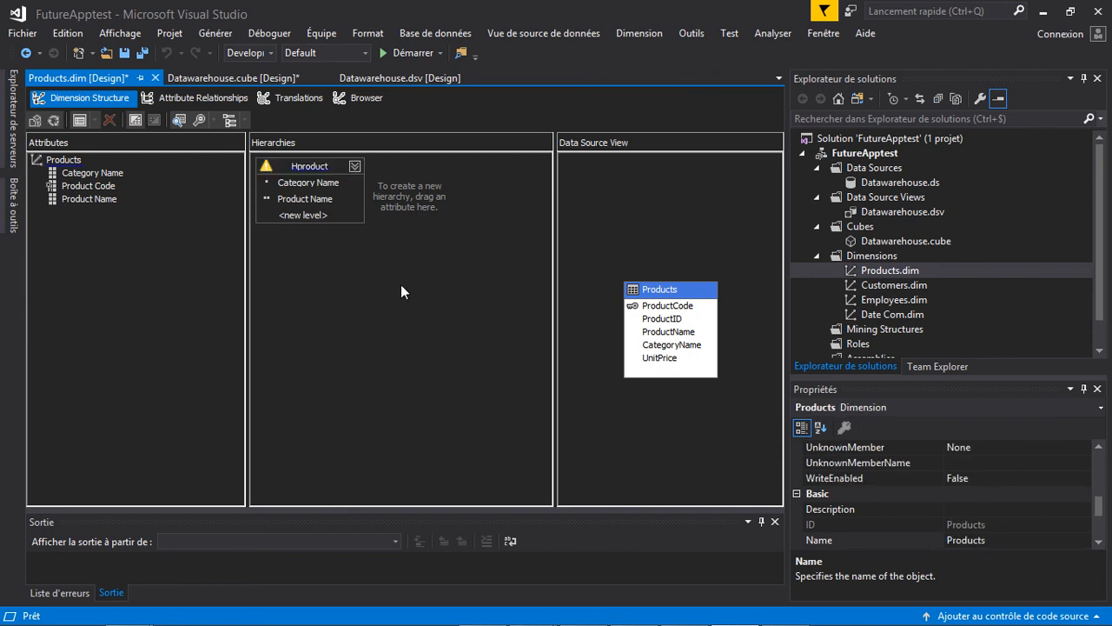
Open the Customers dimension and add Address, Region, Country, Phone, City and CustumerName from the Customers table as attributes
{"action": "double_click", "coordinate": [878, 285]}
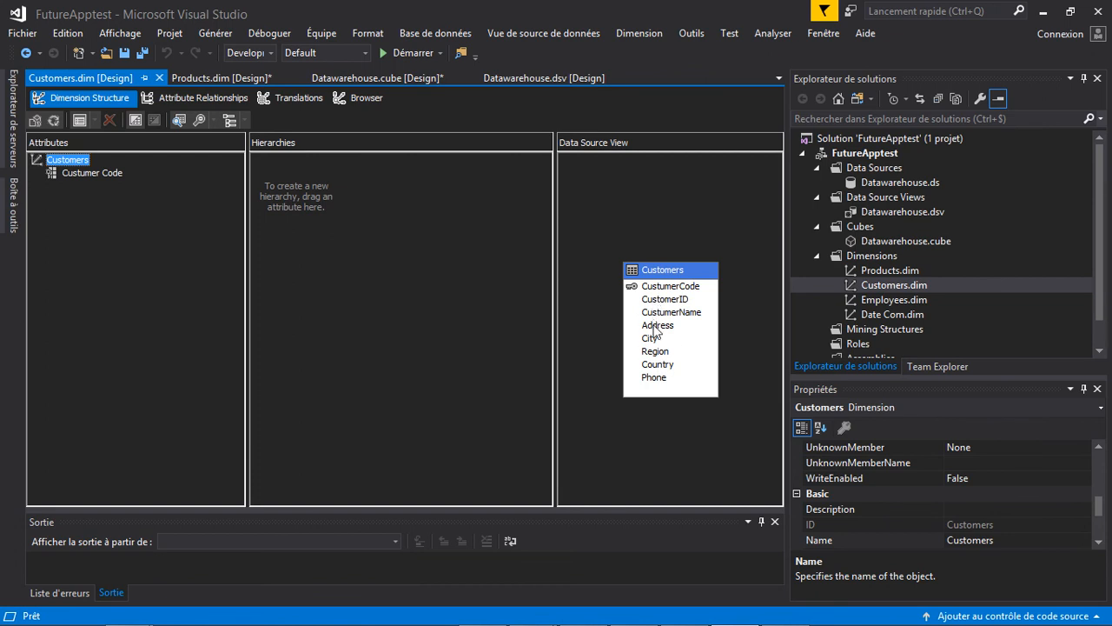
{"action": "mouse_move", "coordinate": [653, 328]}
{"action": "left_mouse_down"}
{"action": "mouse_move", "coordinate": [417, 251]}
{"action": "mouse_move", "coordinate": [304, 236]}
{"action": "mouse_move", "coordinate": [647, 328]}
{"action": "left_mouse_up"}
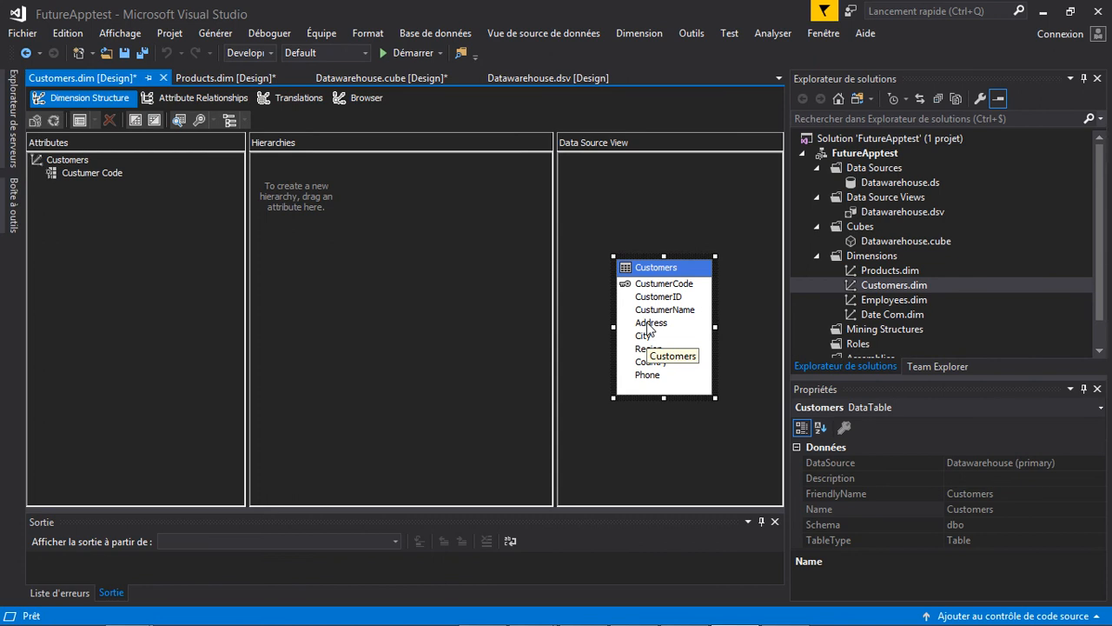
{"action": "left_click", "coordinate": [650, 322]}
{"action": "left_click_drag", "start_coordinate": [650, 322], "coordinate": [124, 193]}
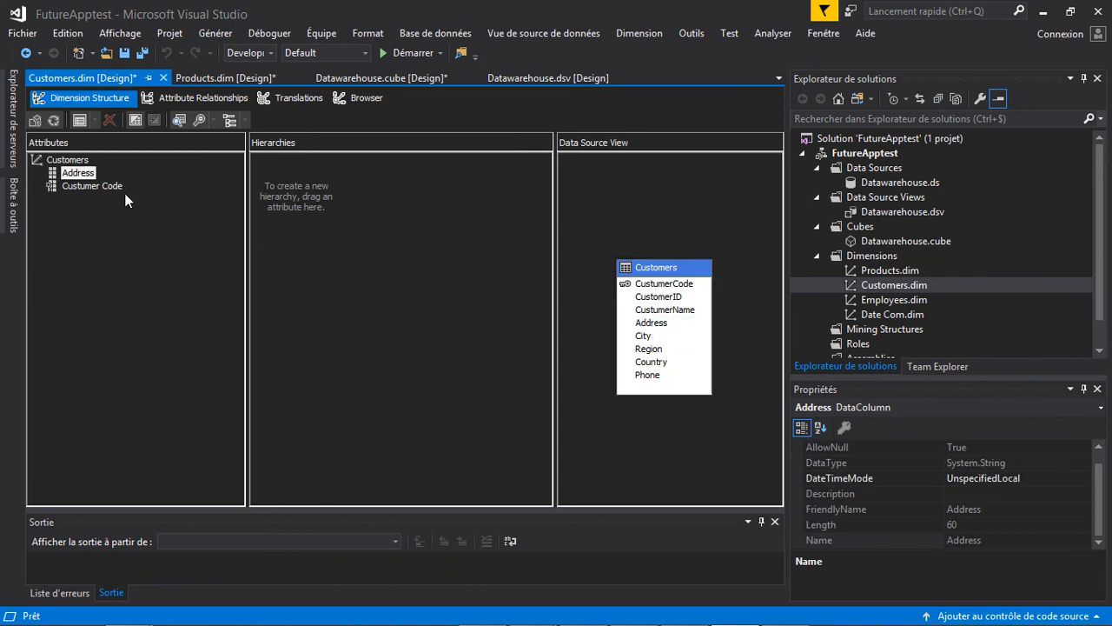
{"action": "left_click", "coordinate": [643, 349]}
{"action": "left_click_drag", "start_coordinate": [643, 350], "coordinate": [43, 228]}
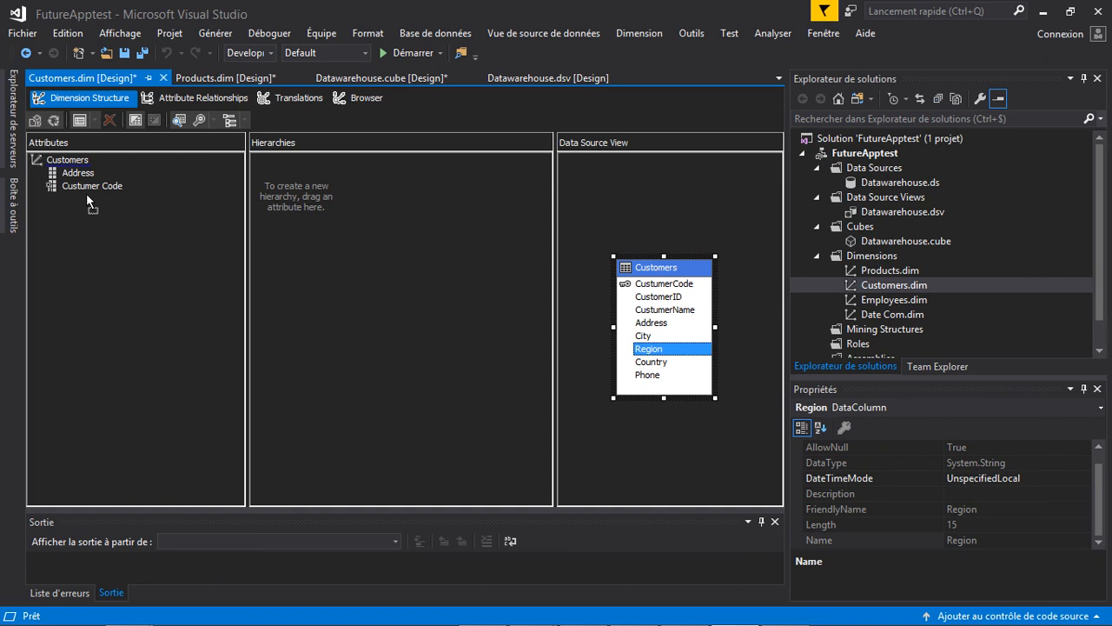
{"action": "left_click_drag", "start_coordinate": [87, 198], "coordinate": [85, 200]}
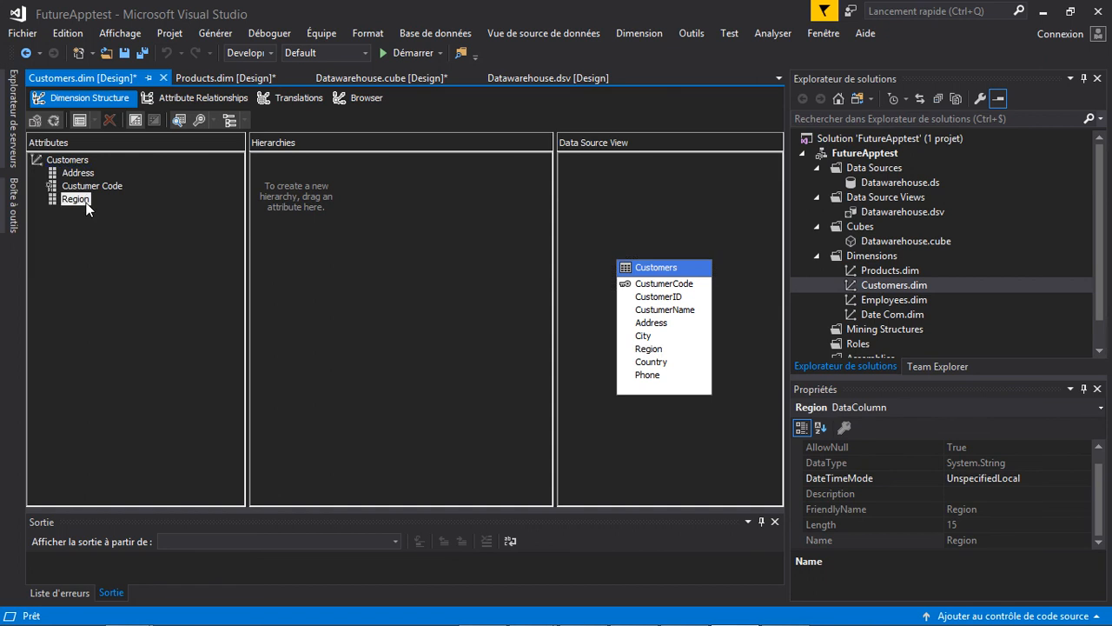
{"action": "left_click", "coordinate": [652, 361]}
{"action": "left_click_drag", "start_coordinate": [652, 362], "coordinate": [80, 219]}
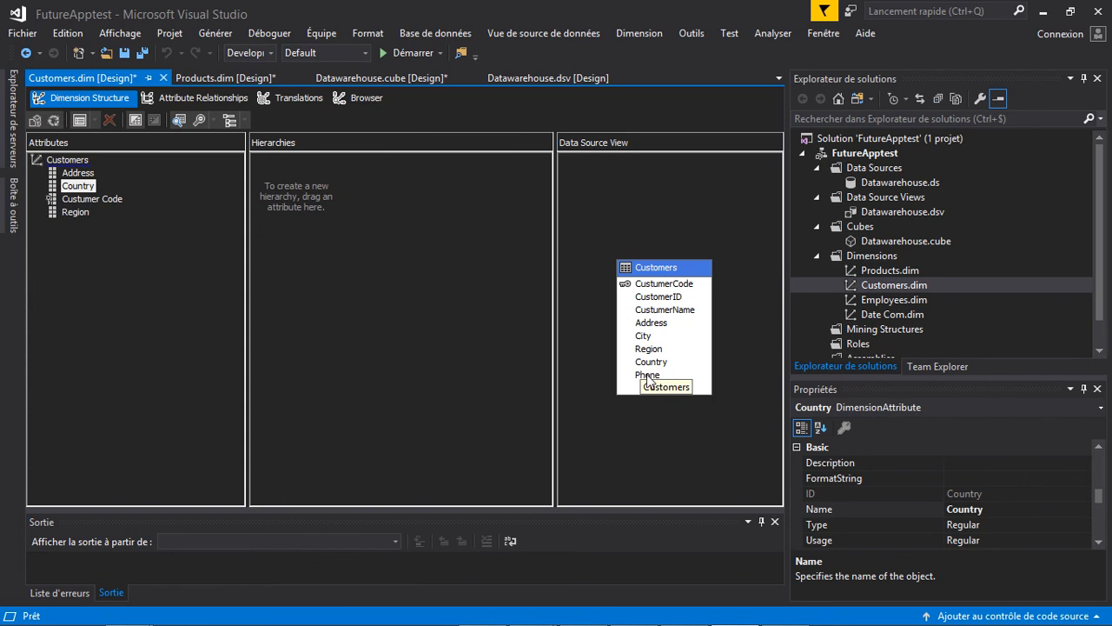
{"action": "left_click_drag", "start_coordinate": [648, 375], "coordinate": [108, 263]}
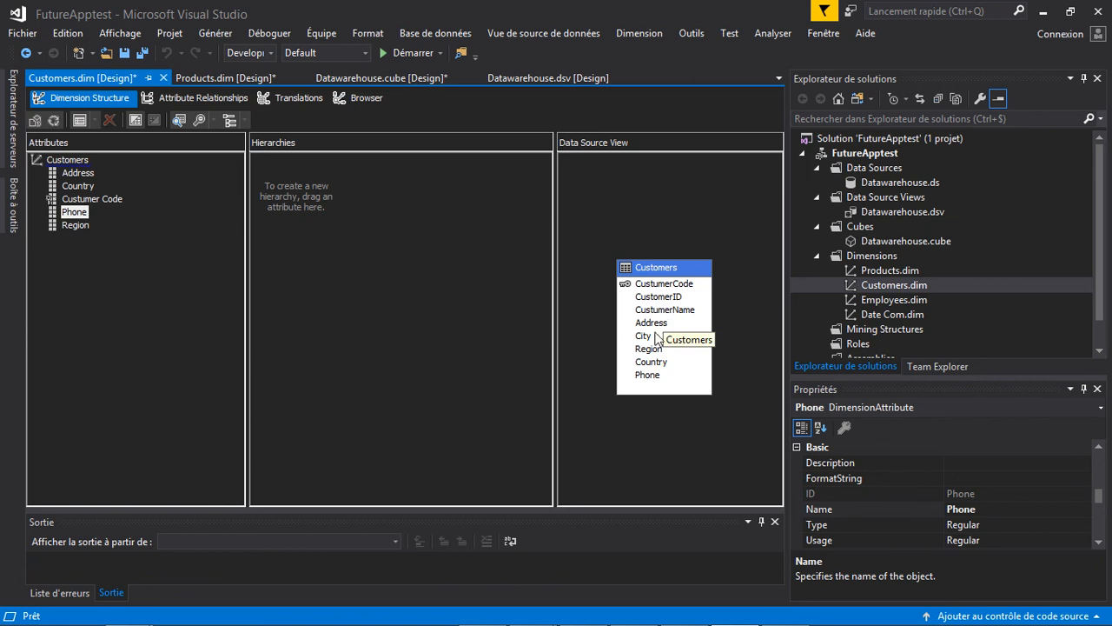
{"action": "left_click_drag", "start_coordinate": [650, 337], "coordinate": [91, 257]}
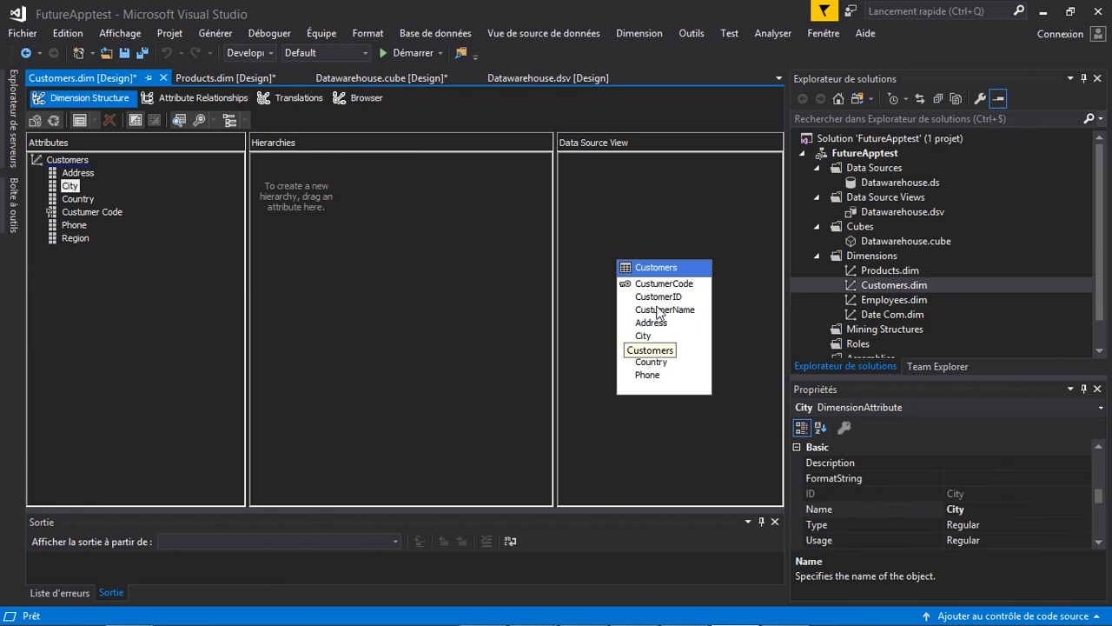
{"action": "left_click_drag", "start_coordinate": [659, 311], "coordinate": [75, 251]}
{"action": "left_click", "coordinate": [108, 258]}
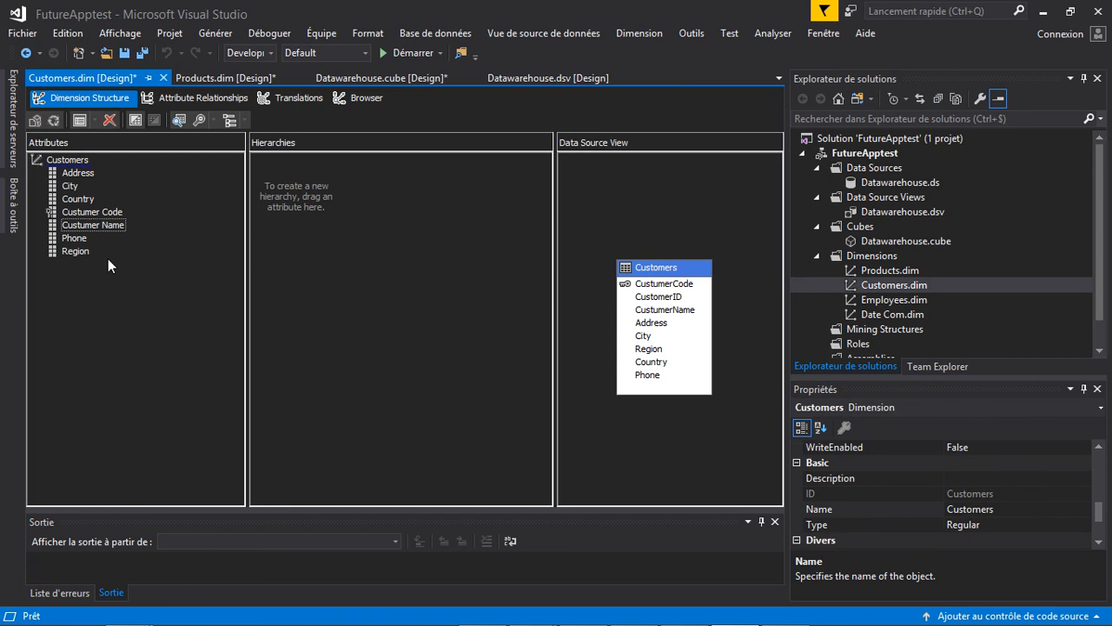
Create a Customers hierarchy with the levels Country, Region, City, Address, Custumer Name and Phone, in that order
{"action": "left_click", "coordinate": [73, 199]}
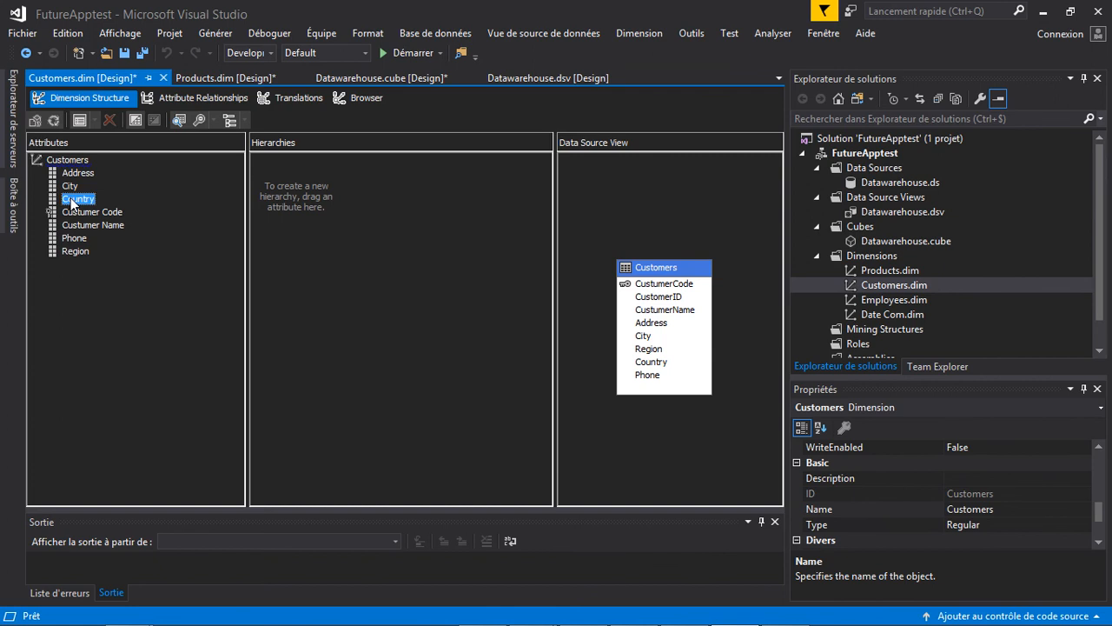
{"action": "left_click_drag", "start_coordinate": [73, 199], "coordinate": [288, 162]}
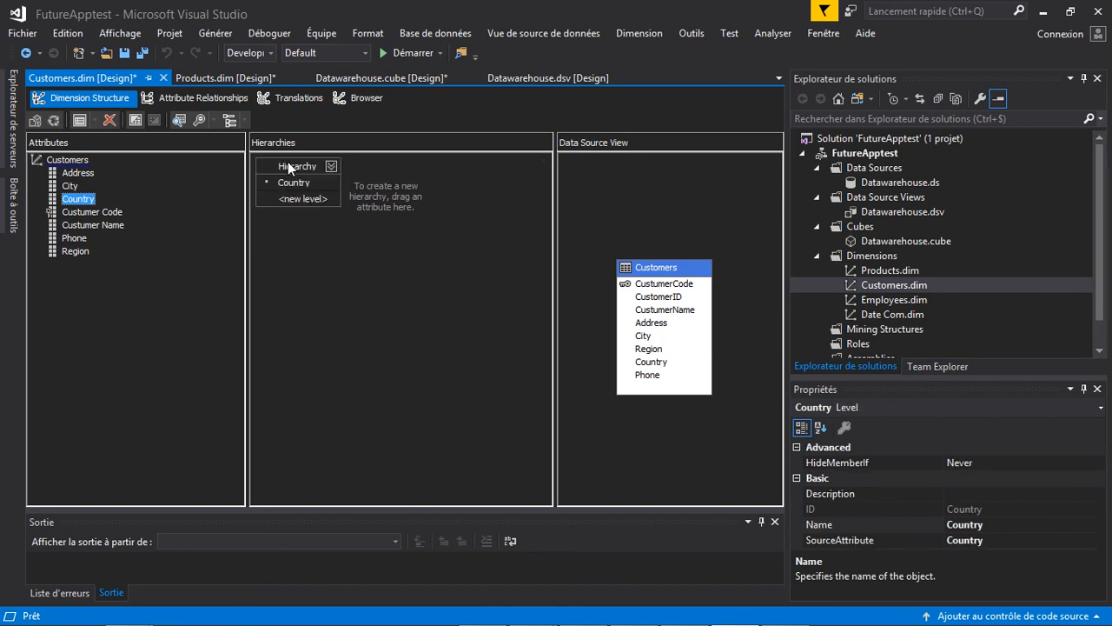
{"action": "left_click", "coordinate": [114, 253]}
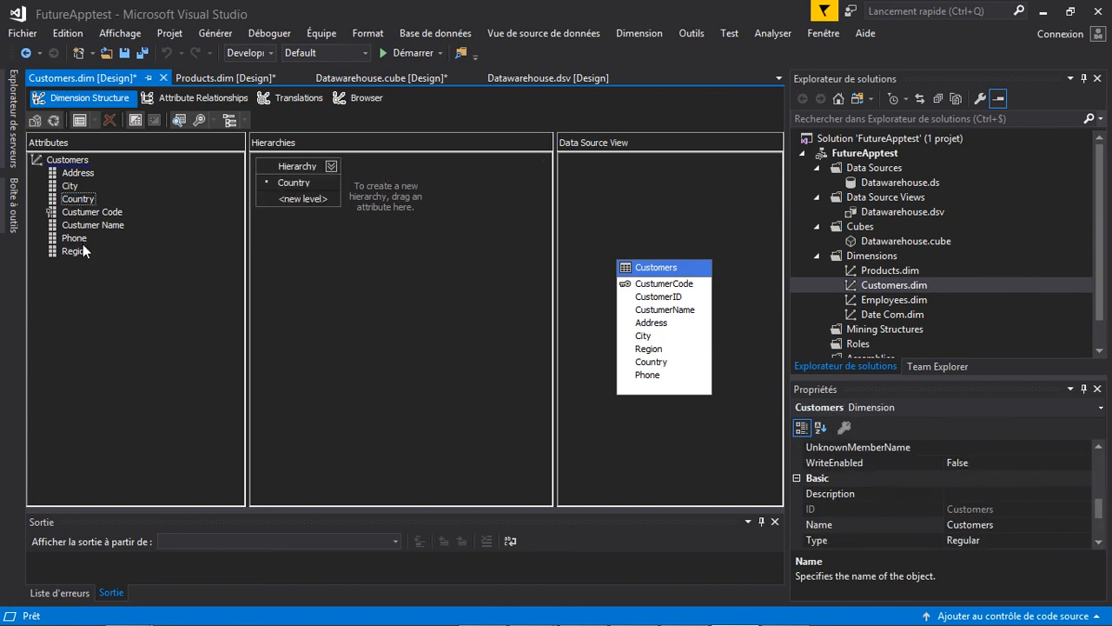
{"action": "left_click", "coordinate": [82, 250]}
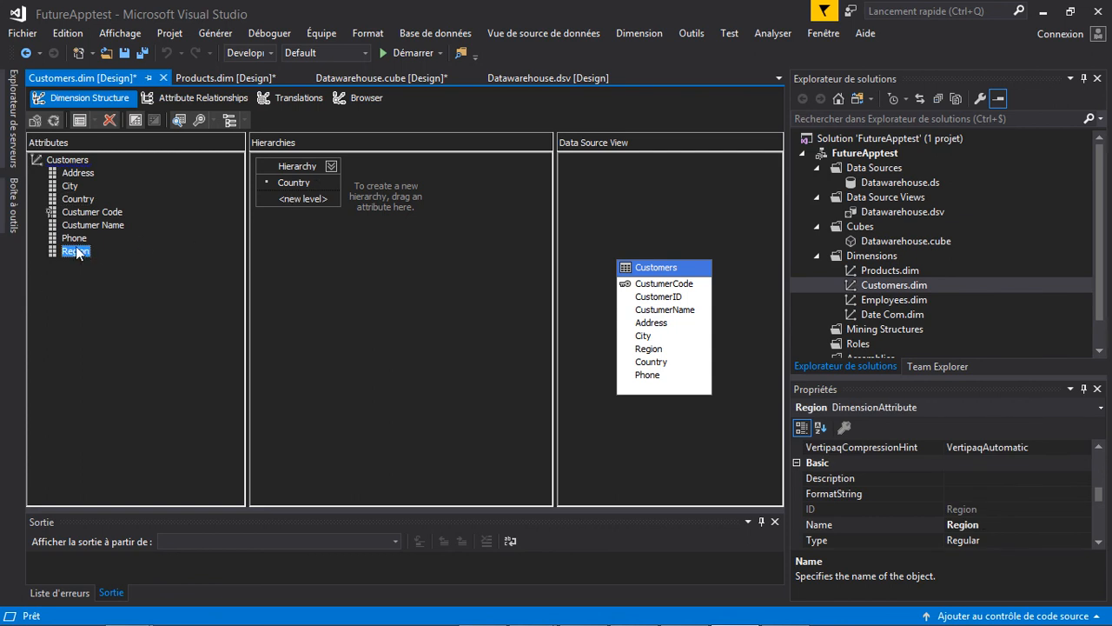
{"action": "left_click_drag", "start_coordinate": [77, 251], "coordinate": [276, 204]}
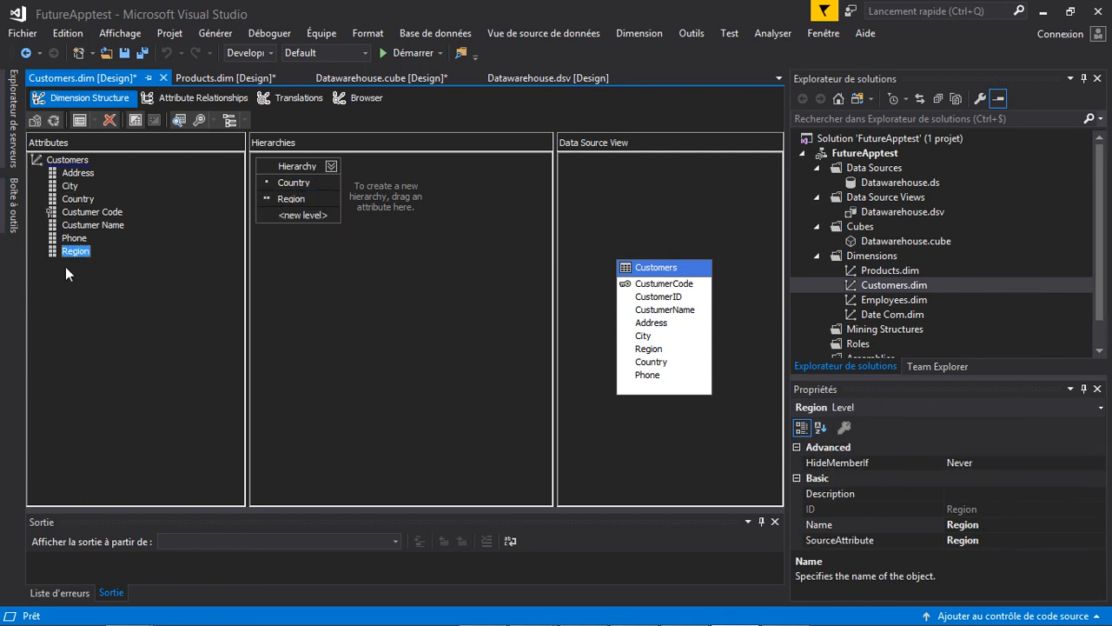
{"action": "left_click", "coordinate": [90, 277]}
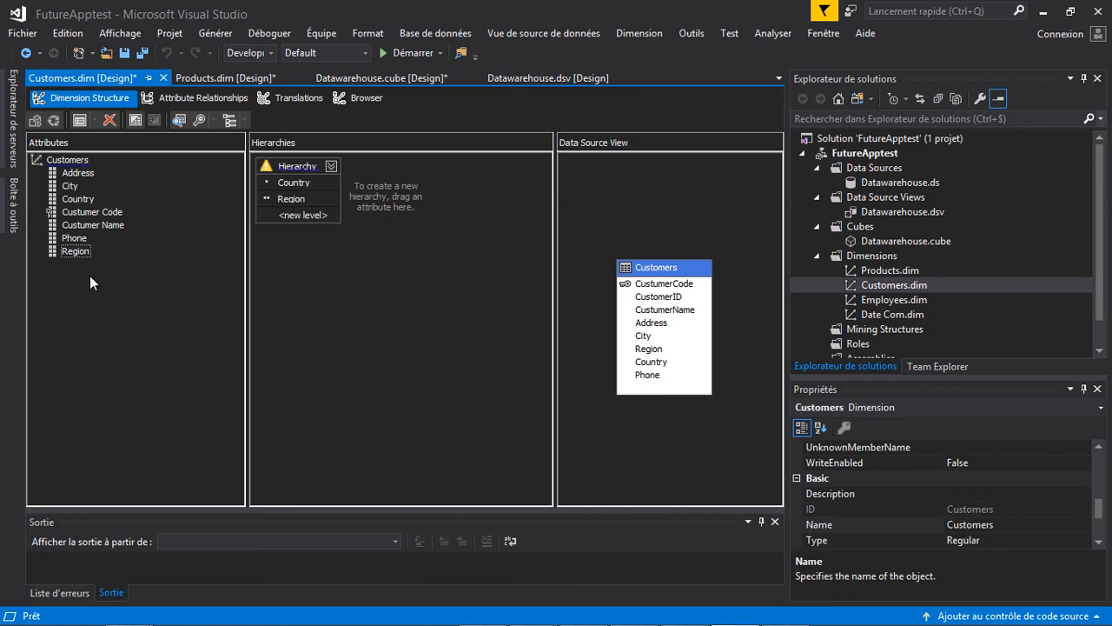
{"action": "left_click", "coordinate": [72, 188]}
{"action": "left_click_drag", "start_coordinate": [72, 187], "coordinate": [296, 214]}
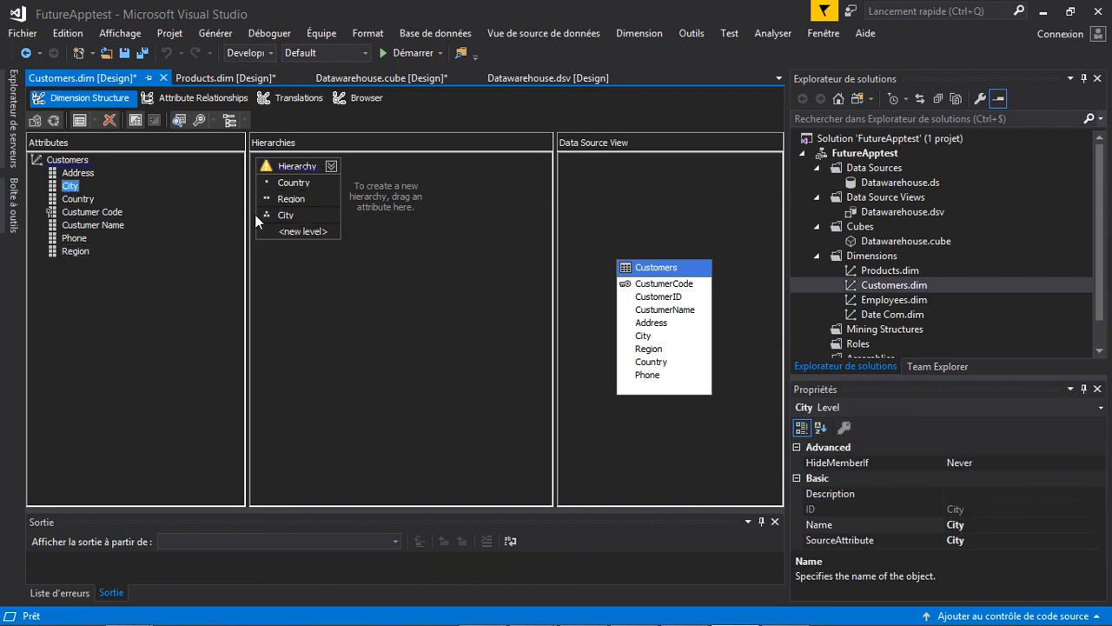
{"action": "left_click", "coordinate": [77, 174]}
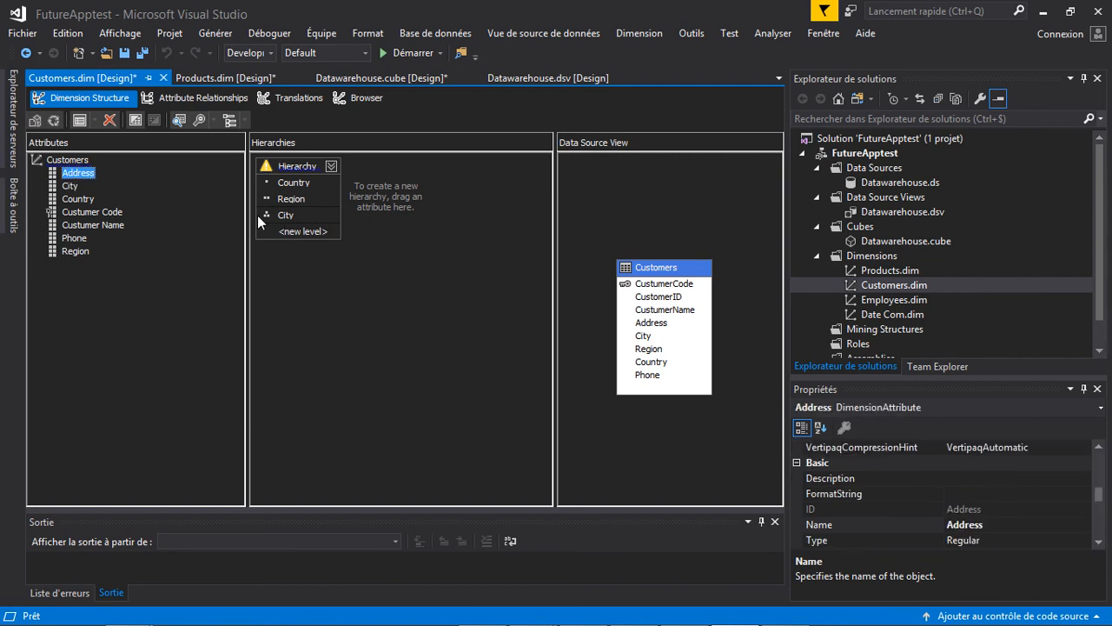
{"action": "left_click_drag", "start_coordinate": [86, 179], "coordinate": [296, 247]}
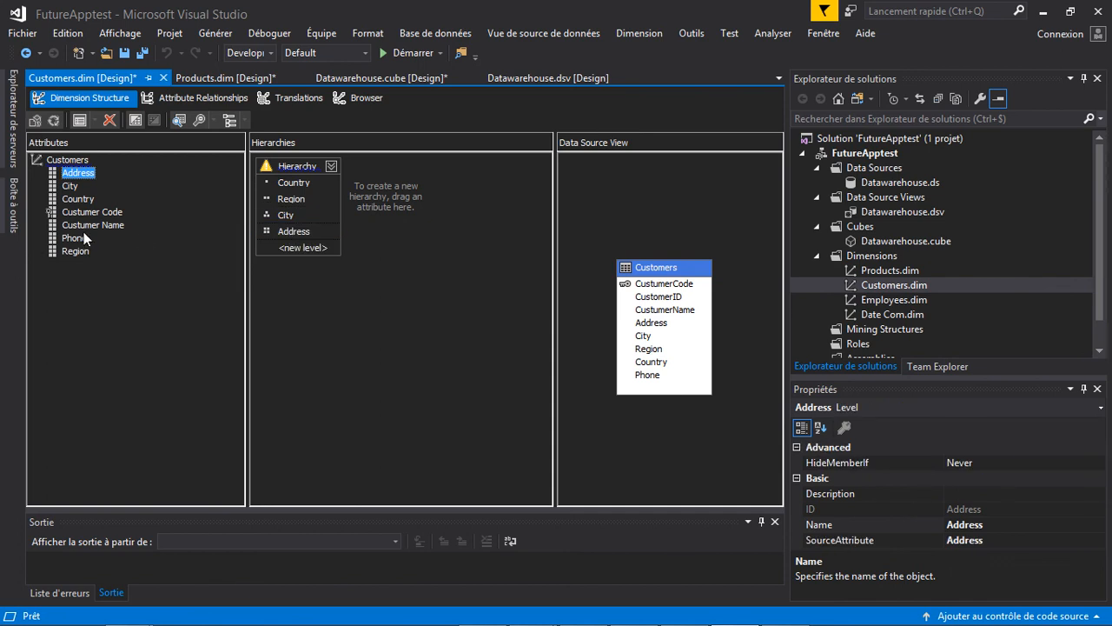
{"action": "left_click_drag", "start_coordinate": [80, 224], "coordinate": [295, 250]}
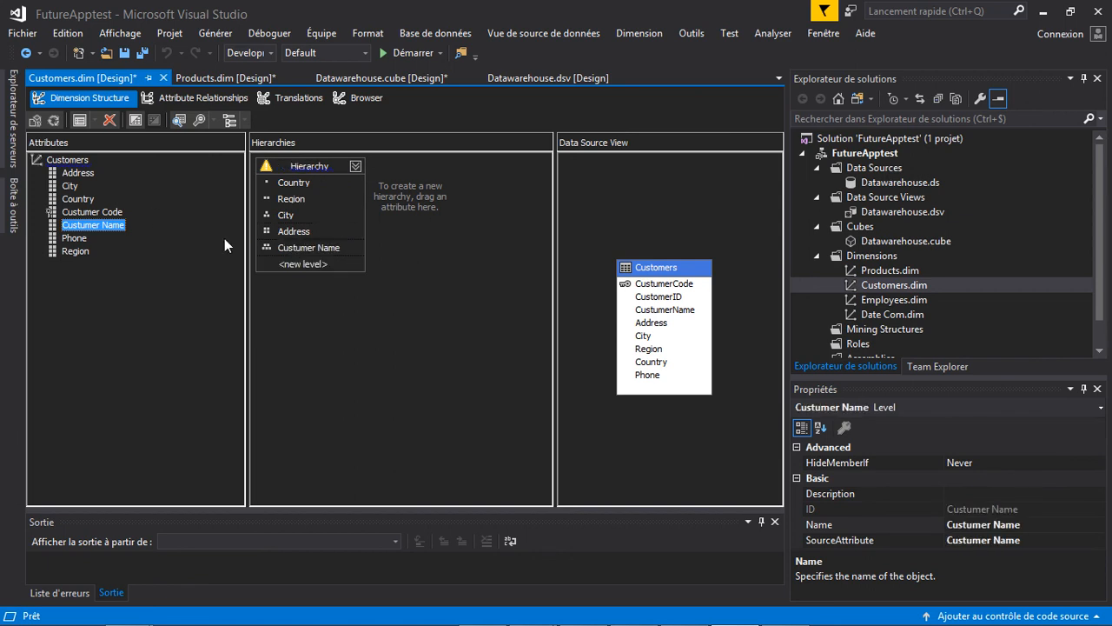
{"action": "left_click", "coordinate": [75, 239]}
{"action": "left_click_drag", "start_coordinate": [75, 243], "coordinate": [309, 260]}
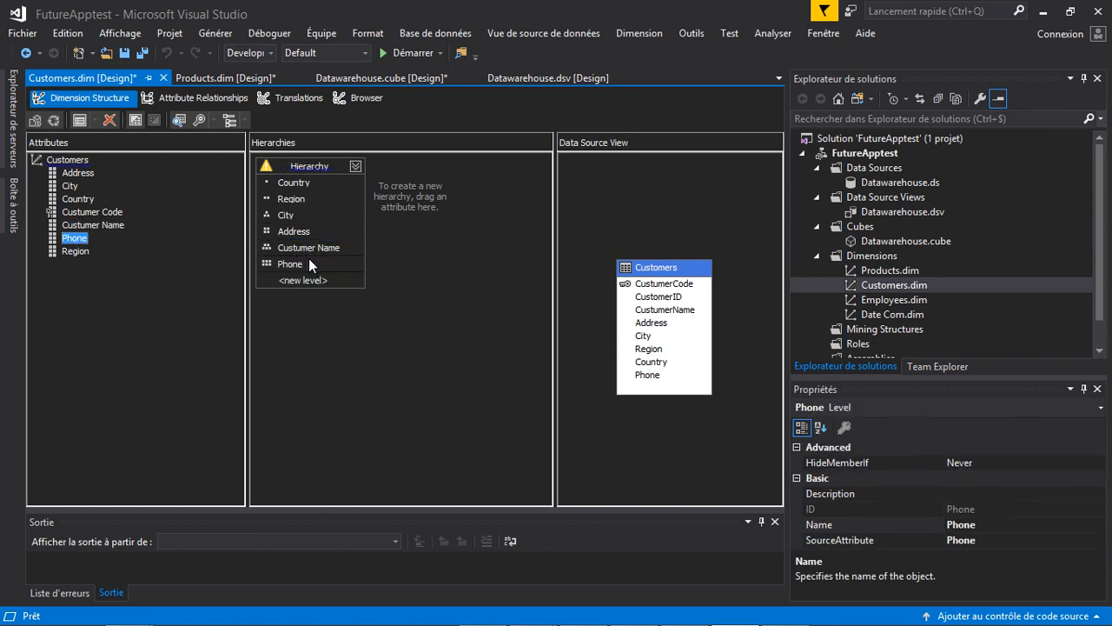
Rename the Customers dimension's hierarchy as Hcustumers
{"action": "left_click", "coordinate": [345, 311]}
{"action": "left_click", "coordinate": [325, 167]}
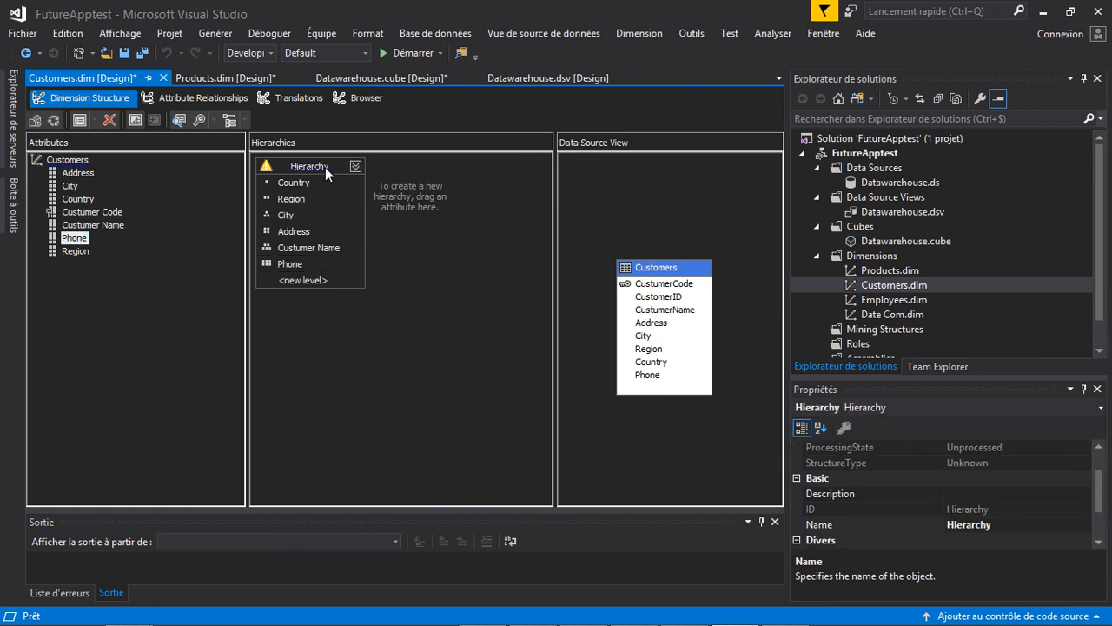
{"action": "left_click", "coordinate": [329, 166]}
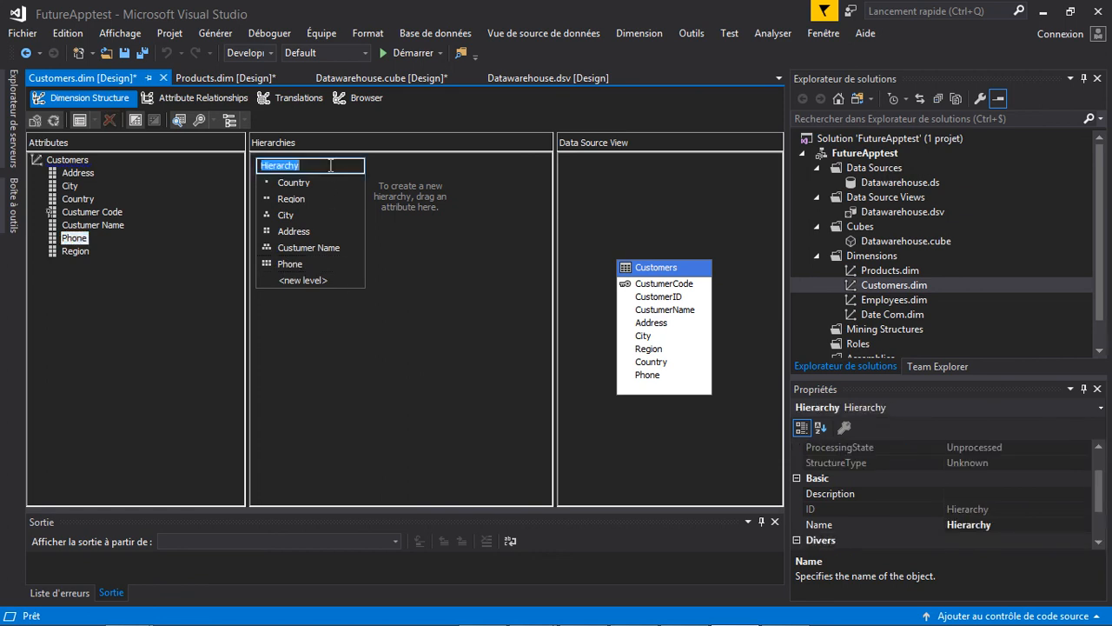
{"action": "left_click", "coordinate": [328, 165]}
{"action": "key", "text": "BackSpace"}
{"action": "key", "text": "BackSpace"}
{"action": "key", "text": "BackSpace"}
{"action": "key", "text": "BackSpace"}
{"action": "key", "text": "BackSpace"}
{"action": "key", "text": "BackSpace"}
{"action": "key", "text": "BackSpace"}
{"action": "key", "text": "BackSpace"}
{"action": "type", "text": "custumers"}
{"action": "key", "text": "Return"}
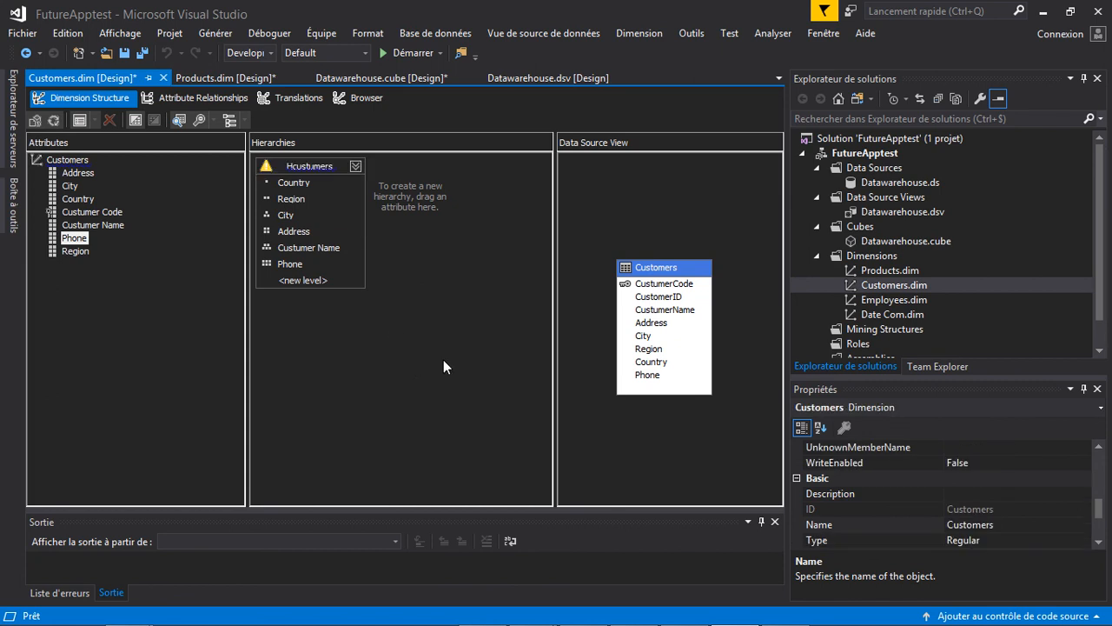
Open the Employees dimension and add Name, Address, City, Region, Country and Domaine from the Employees table as attributes
{"action": "left_click", "coordinate": [889, 302]}
{"action": "double_click", "coordinate": [889, 300]}
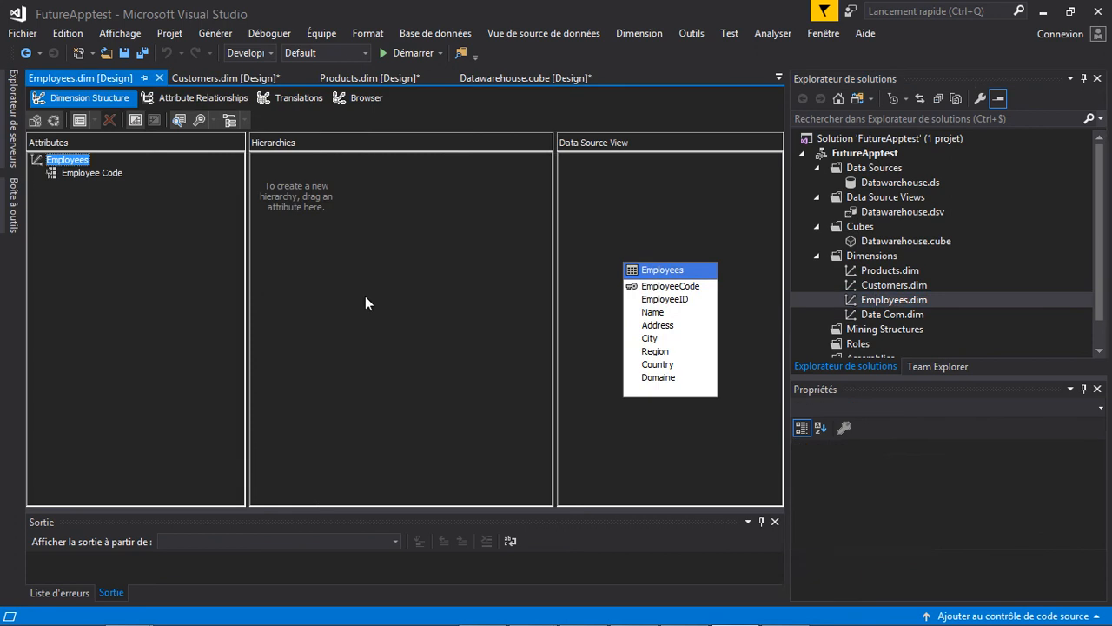
{"action": "left_click", "coordinate": [657, 318]}
{"action": "left_click", "coordinate": [656, 313]}
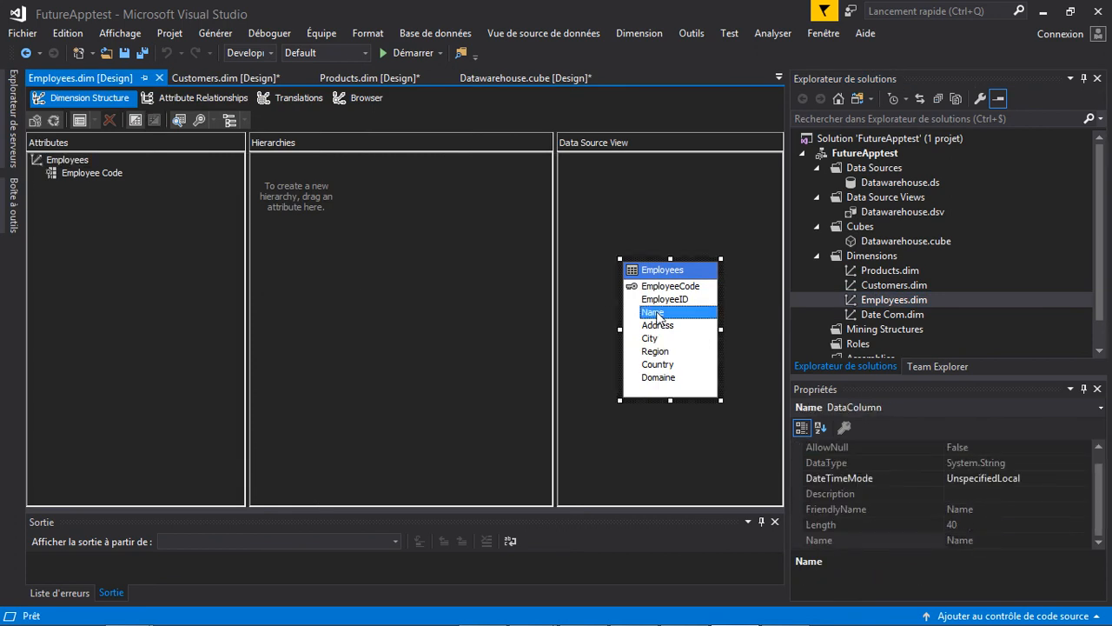
{"action": "left_click_drag", "start_coordinate": [15, 189], "coordinate": [87, 188]}
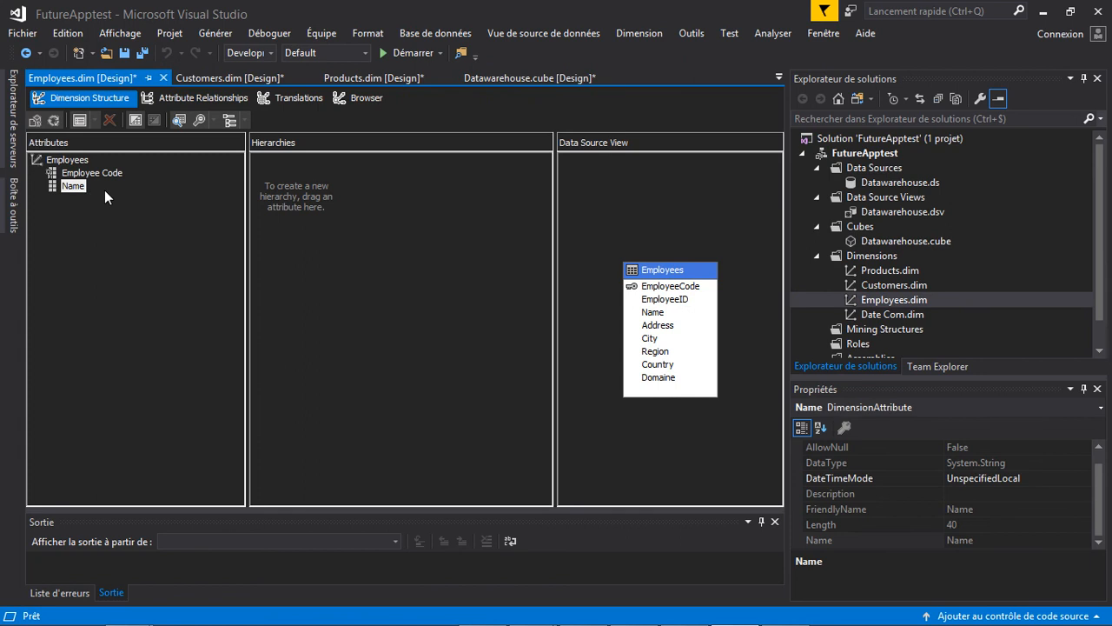
{"action": "left_click_drag", "start_coordinate": [648, 323], "coordinate": [108, 215]}
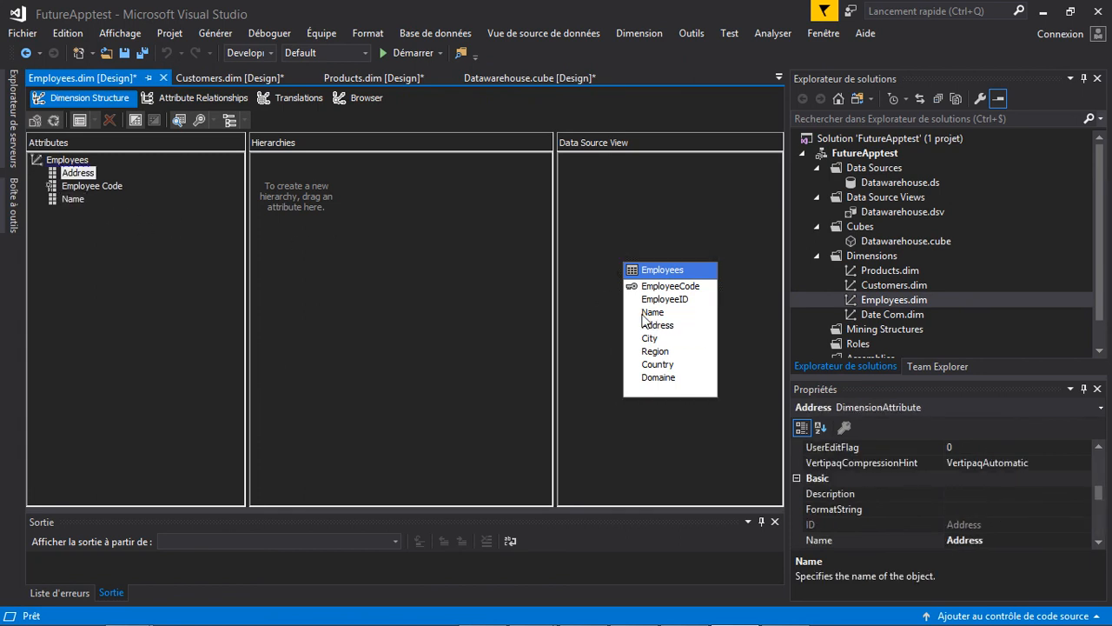
{"action": "left_click", "coordinate": [650, 339]}
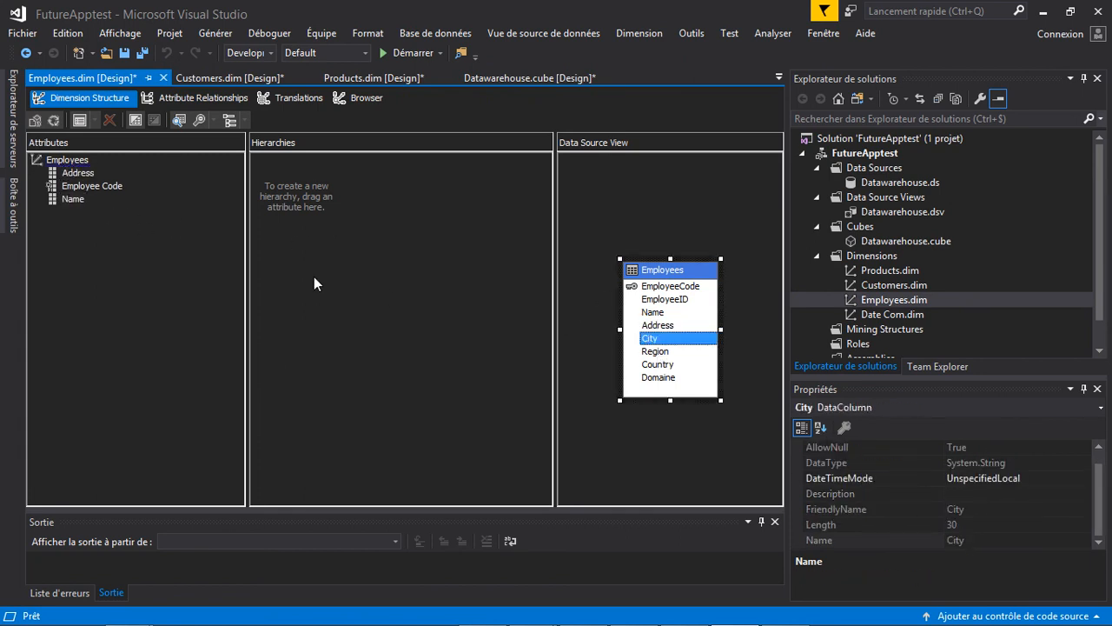
{"action": "left_click_drag", "start_coordinate": [685, 342], "coordinate": [90, 228]}
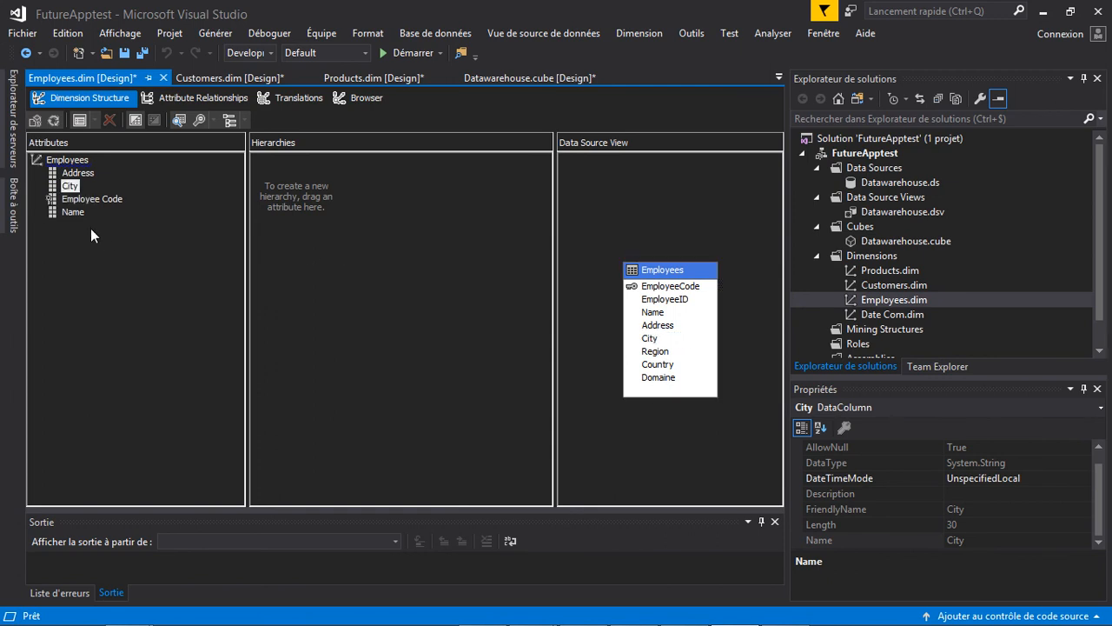
{"action": "left_click", "coordinate": [654, 352]}
{"action": "left_click_drag", "start_coordinate": [654, 352], "coordinate": [108, 218]}
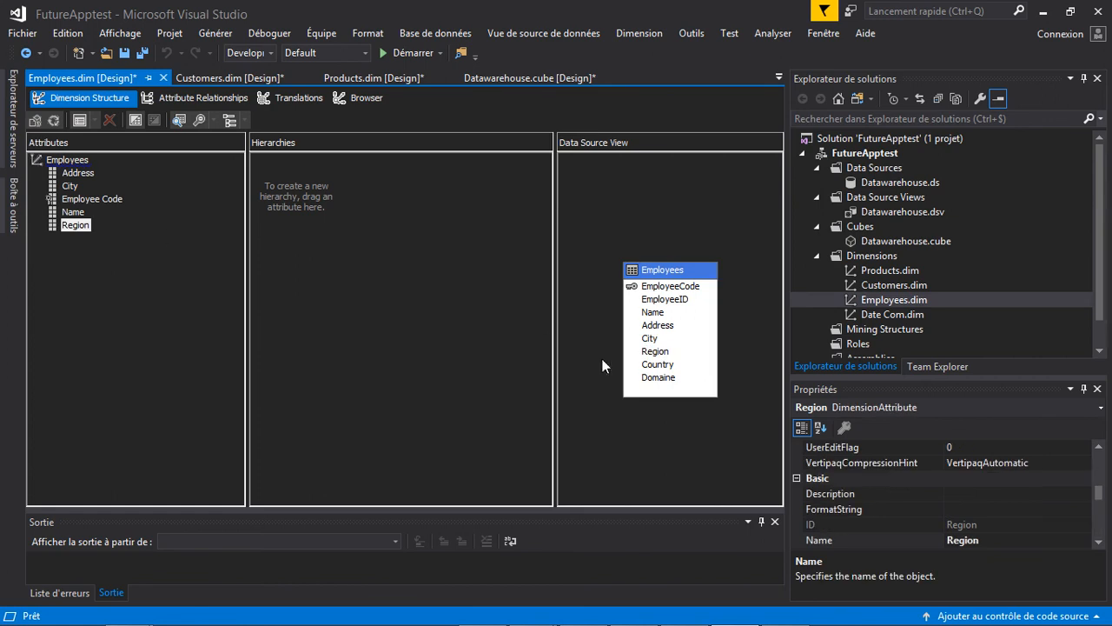
{"action": "left_click_drag", "start_coordinate": [656, 364], "coordinate": [116, 263]}
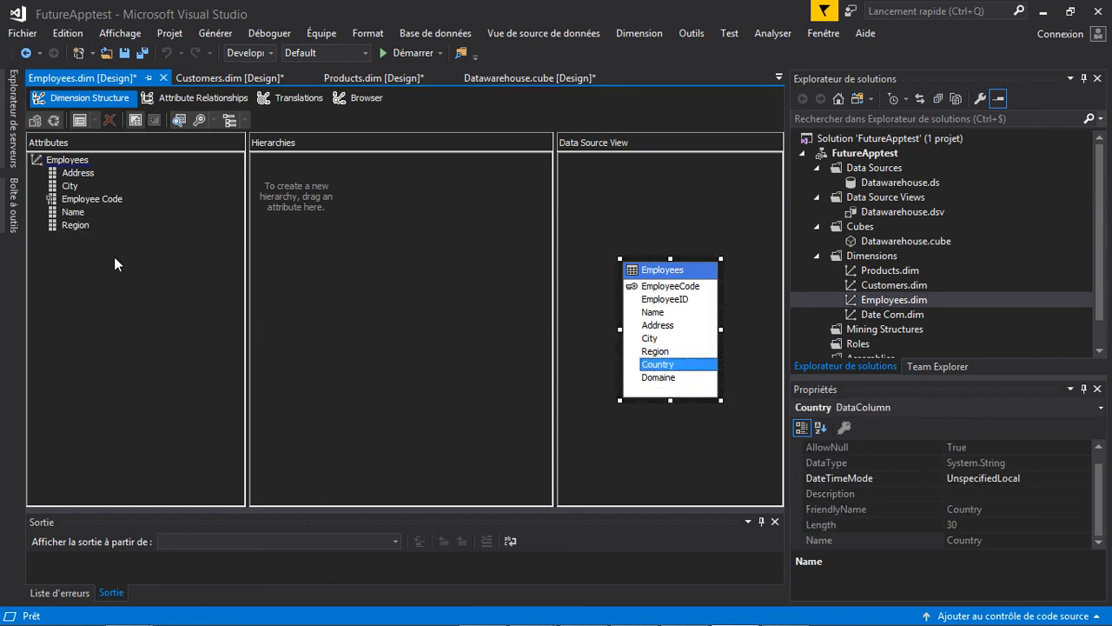
{"action": "left_click_drag", "start_coordinate": [652, 369], "coordinate": [161, 271]}
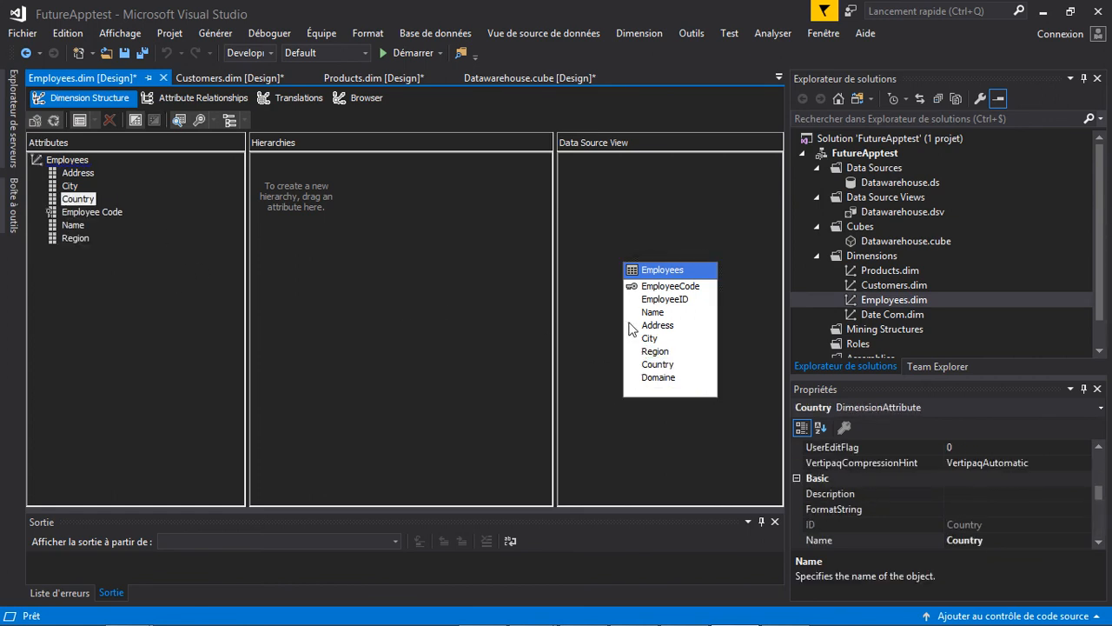
{"action": "left_click", "coordinate": [657, 378]}
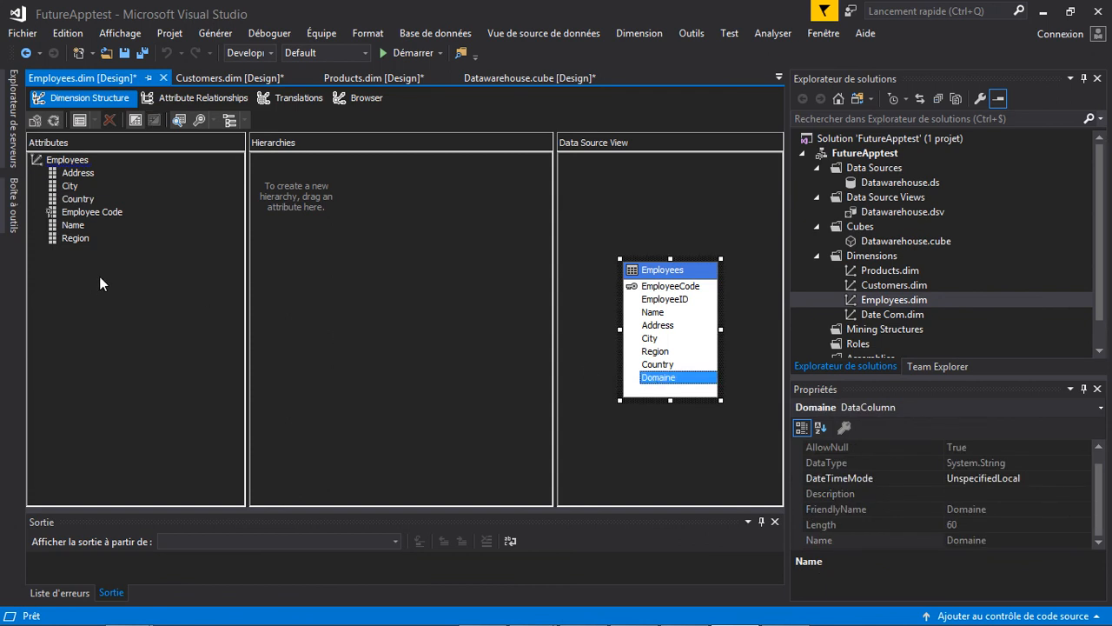
{"action": "left_click_drag", "start_coordinate": [657, 378], "coordinate": [132, 260]}
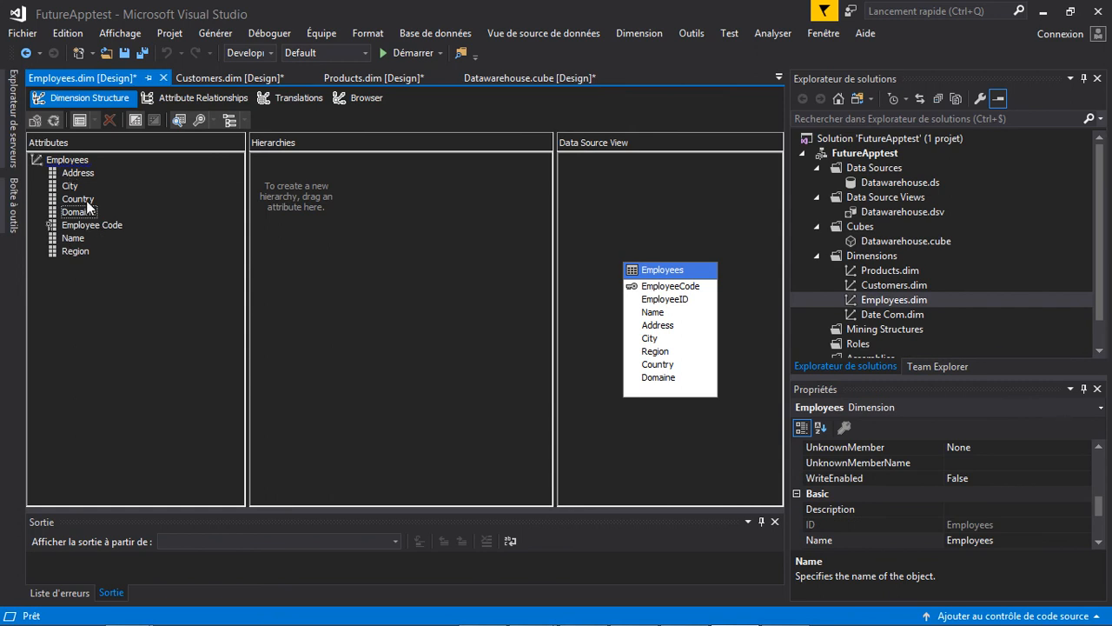
Create a hierarchy in the Employees dimension with Country as the first level and Domaine below it
{"action": "left_click_drag", "start_coordinate": [88, 204], "coordinate": [275, 176]}
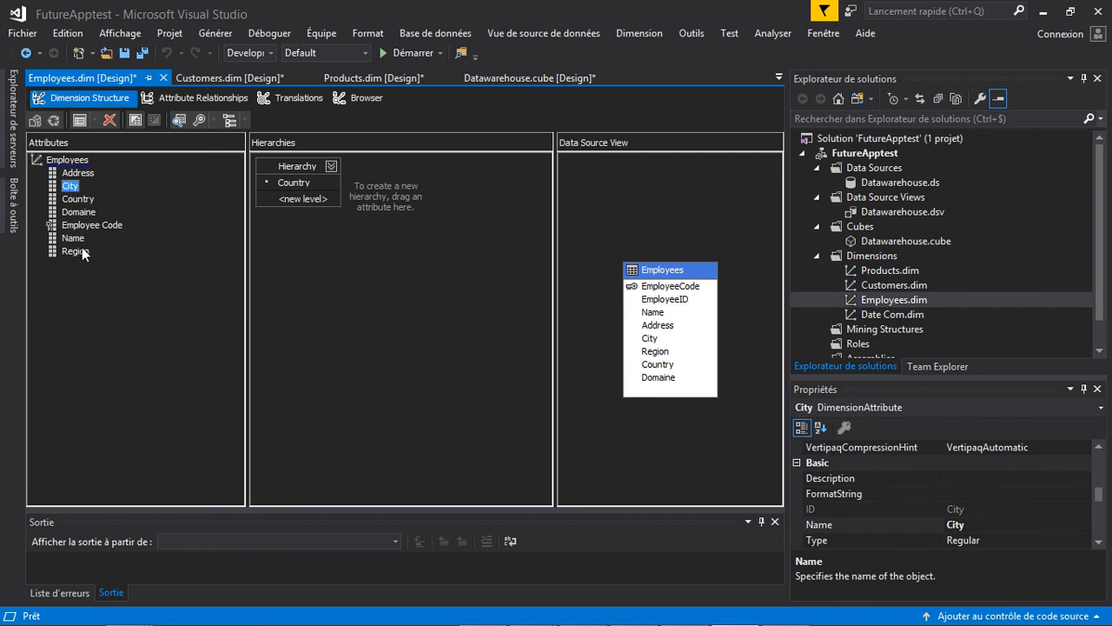
{"action": "left_click", "coordinate": [71, 213]}
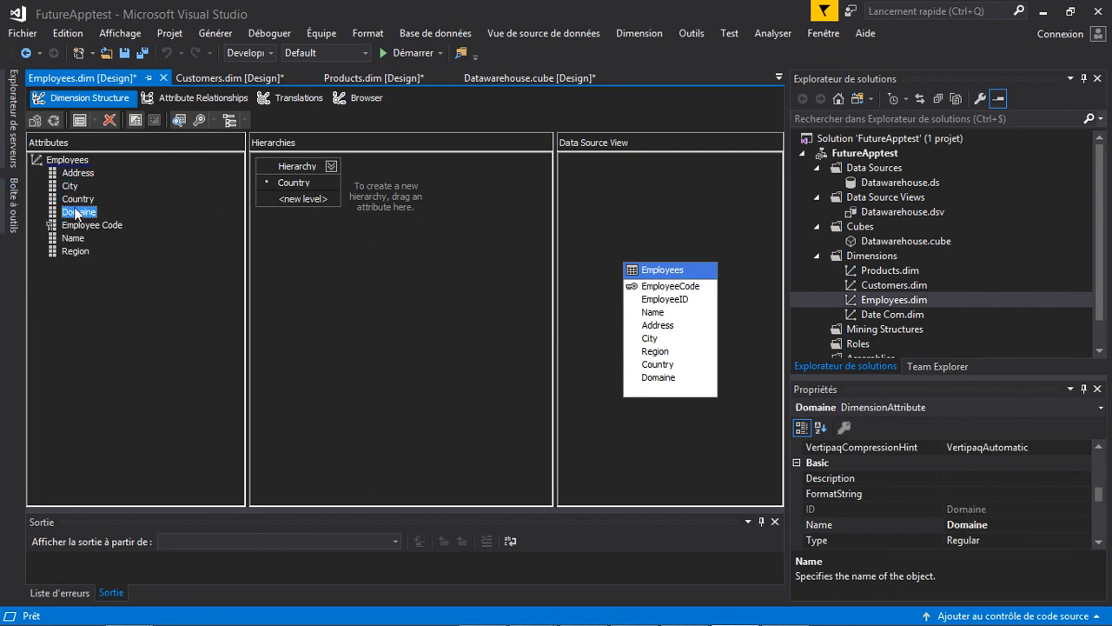
{"action": "left_click_drag", "start_coordinate": [75, 208], "coordinate": [277, 199]}
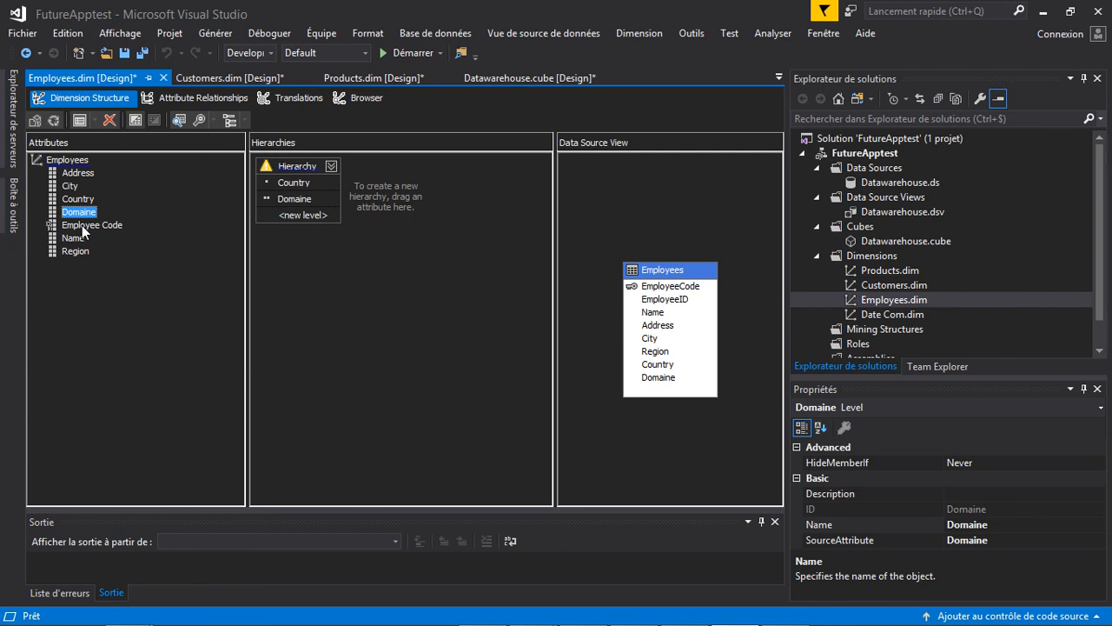
{"action": "left_click", "coordinate": [76, 249]}
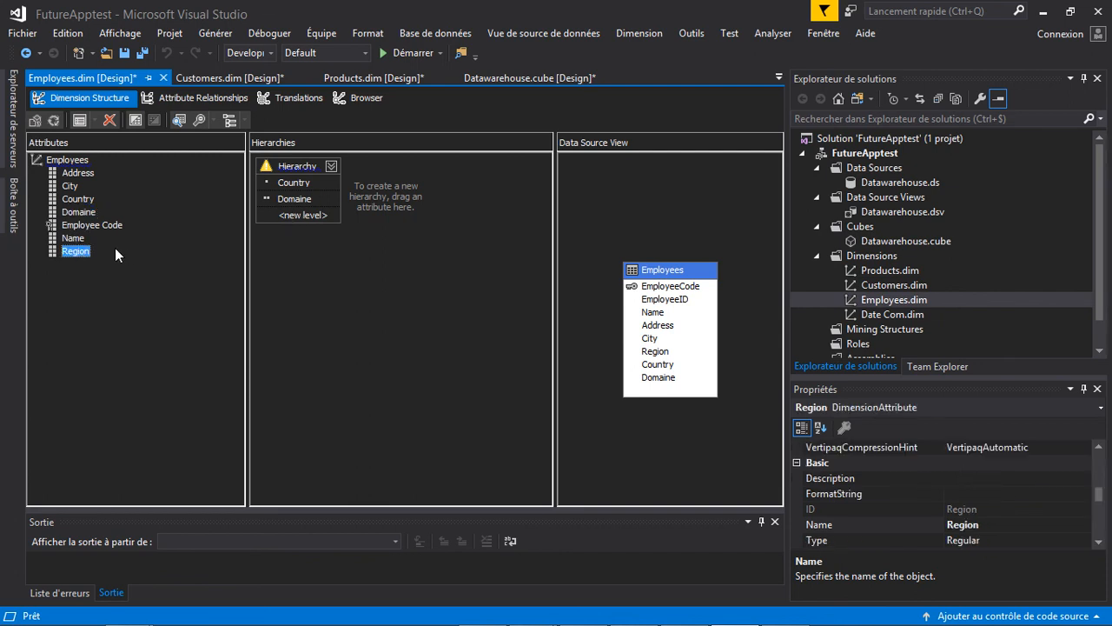
Add Region, City, Address and Name, in that order, as levels below Domaine in the Employees hierarchy
{"action": "left_click_drag", "start_coordinate": [84, 254], "coordinate": [287, 216]}
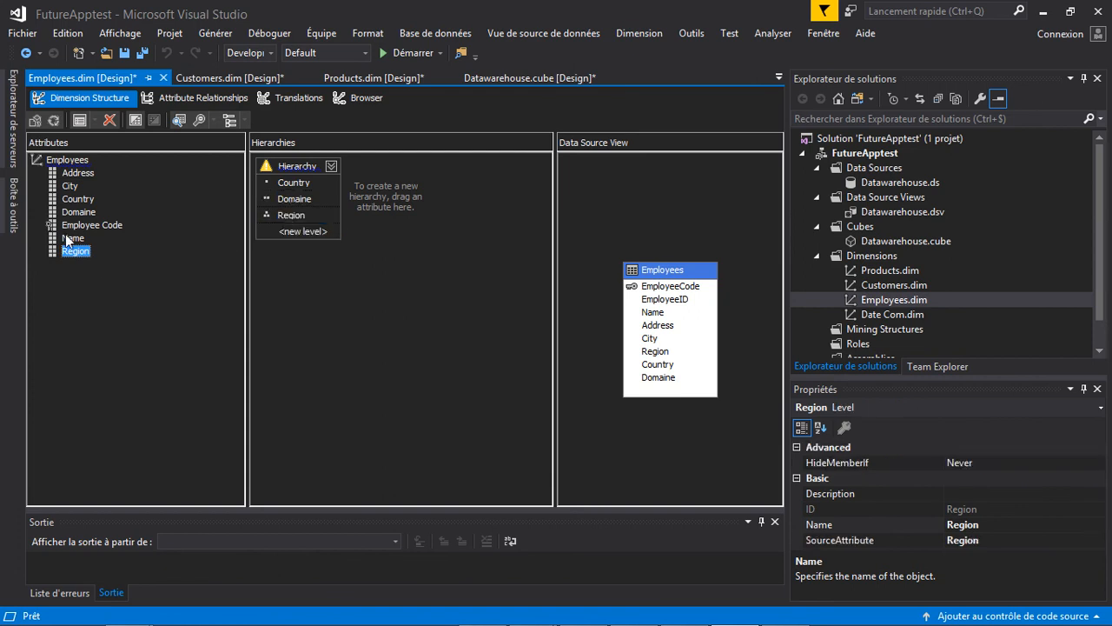
{"action": "left_click", "coordinate": [66, 185]}
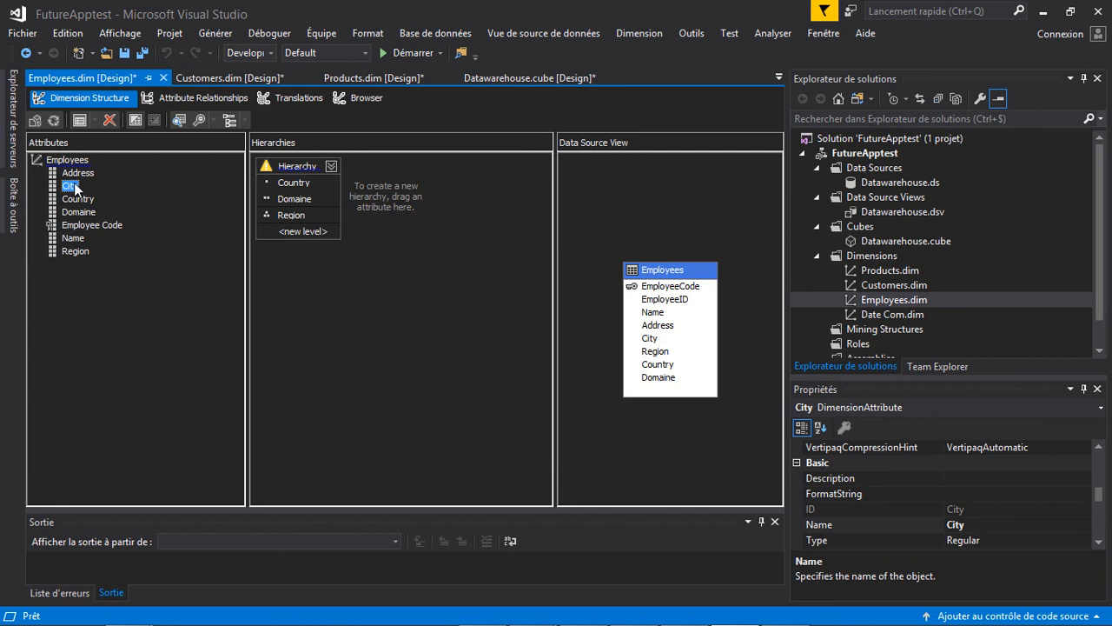
{"action": "left_click_drag", "start_coordinate": [75, 186], "coordinate": [268, 226]}
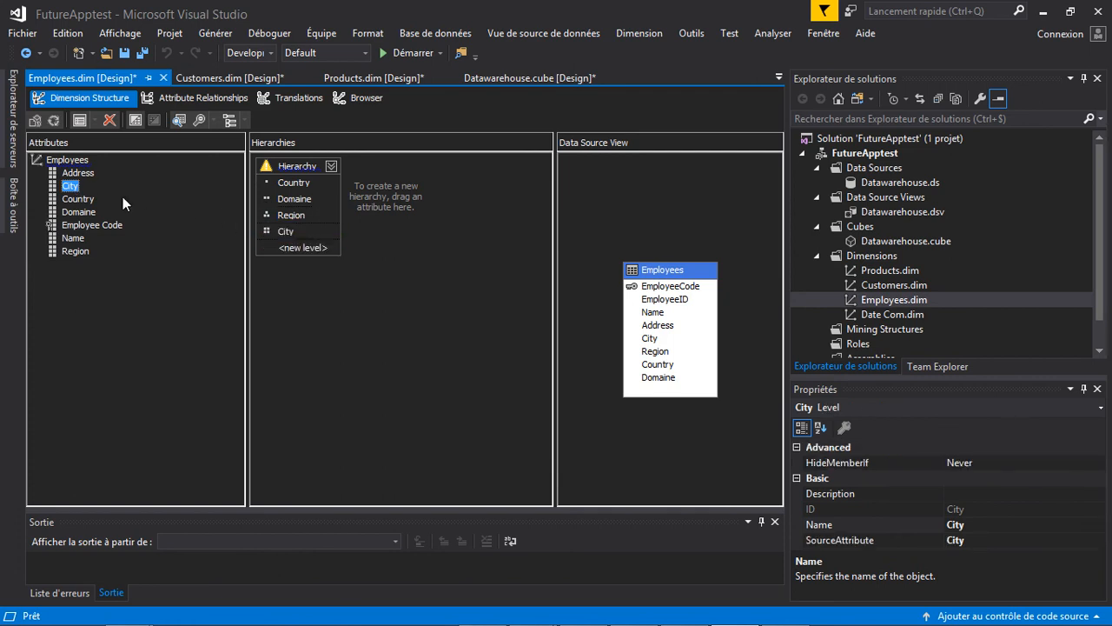
{"action": "left_click", "coordinate": [70, 173]}
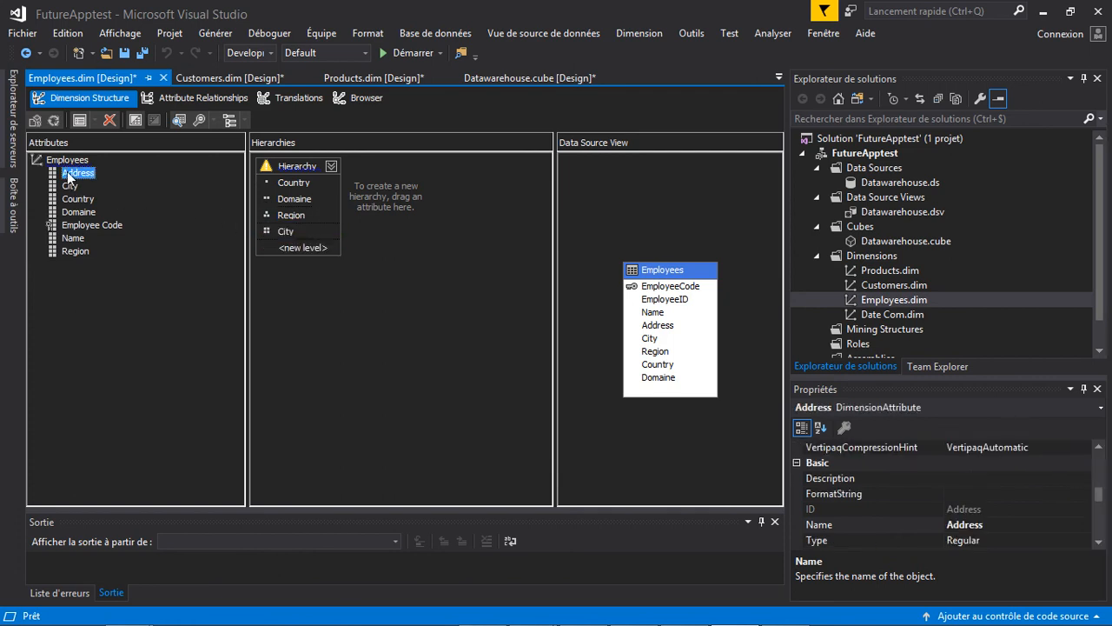
{"action": "left_click_drag", "start_coordinate": [69, 175], "coordinate": [286, 247]}
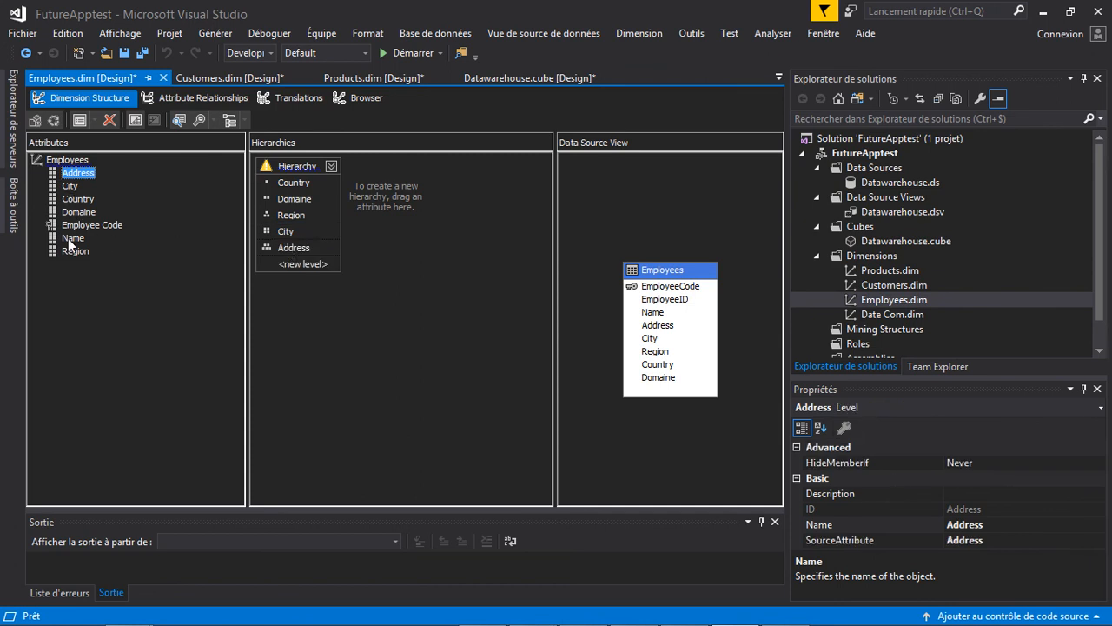
{"action": "left_click_drag", "start_coordinate": [68, 239], "coordinate": [287, 261]}
{"action": "left_click", "coordinate": [309, 334]}
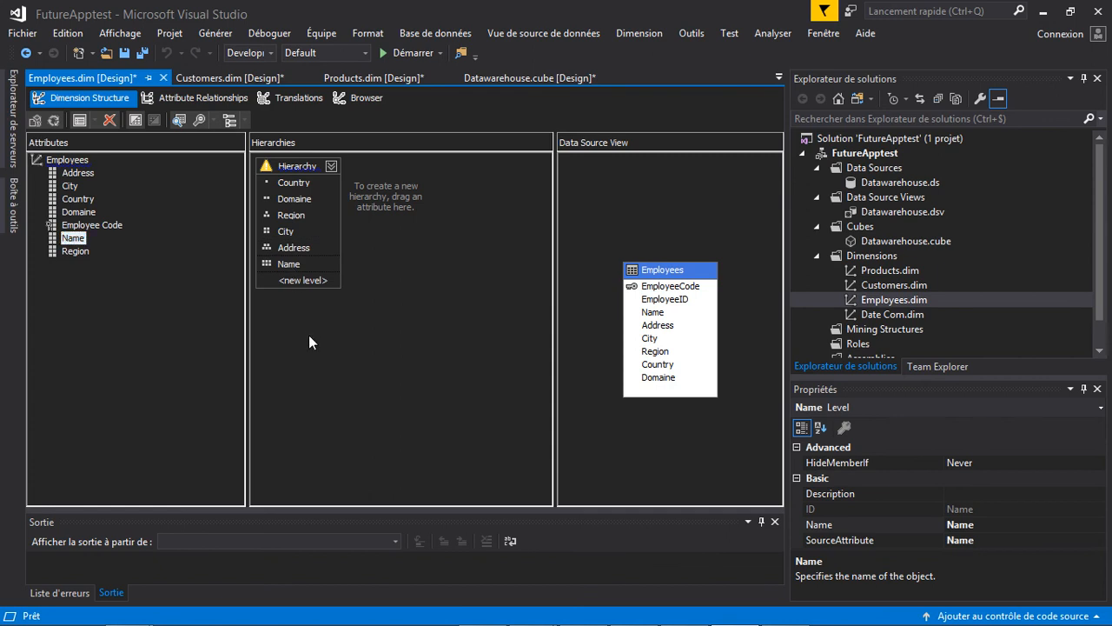
Rename the Employees dimension's hierarchy as Hemployees
{"action": "left_click", "coordinate": [318, 166]}
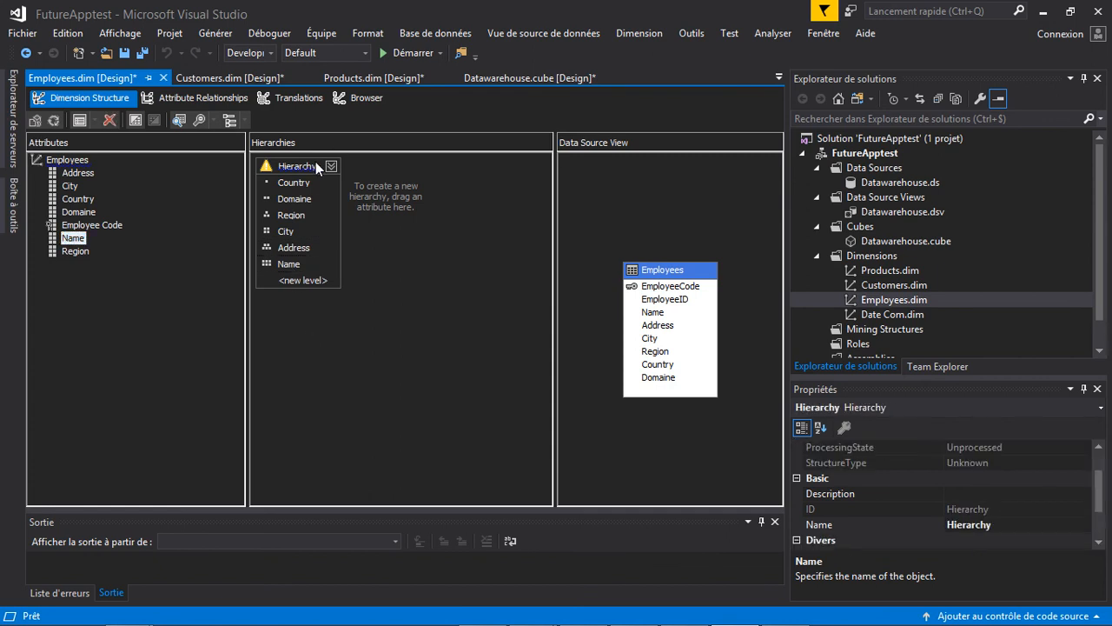
{"action": "left_click", "coordinate": [316, 163]}
{"action": "left_click", "coordinate": [316, 164]}
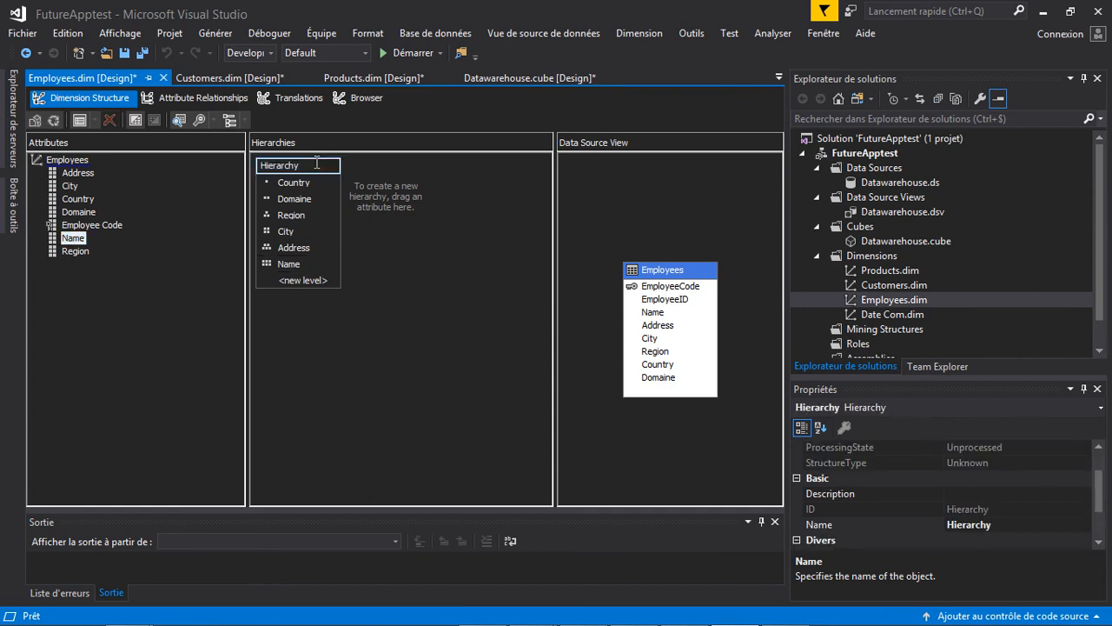
{"action": "key", "text": "BackSpace"}
{"action": "key", "text": "BackSpace"}
{"action": "key", "text": "BackSpace"}
{"action": "key", "text": "BackSpace"}
{"action": "key", "text": "BackSpace"}
{"action": "key", "text": "BackSpace"}
{"action": "key", "text": "BackSpace"}
{"action": "key", "text": "BackSpace"}
{"action": "type", "text": "employees"}
{"action": "left_click", "coordinate": [438, 355]}
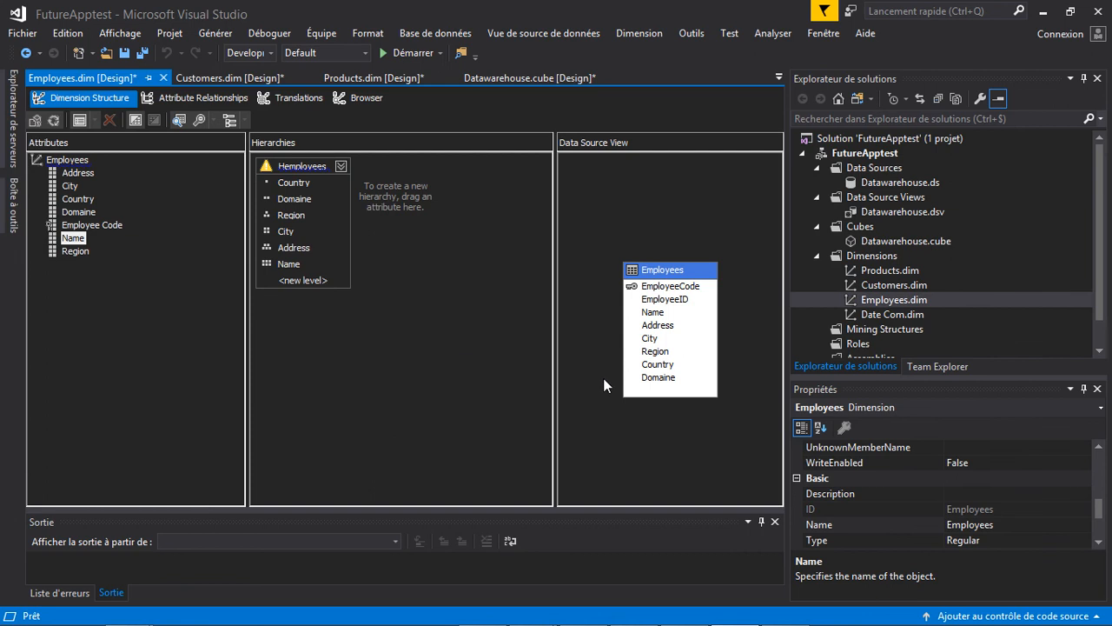
Open the Date Com dimension and add the Jour column of the DateCom table as an attribute
{"action": "left_click", "coordinate": [881, 316]}
{"action": "double_click", "coordinate": [881, 317]}
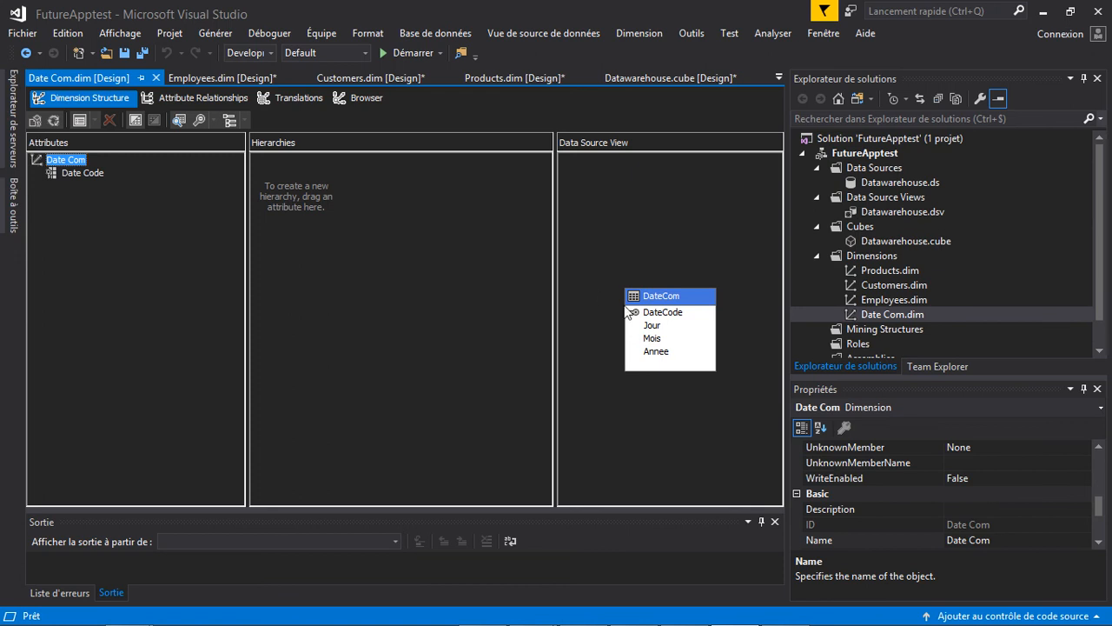
{"action": "left_click", "coordinate": [652, 327]}
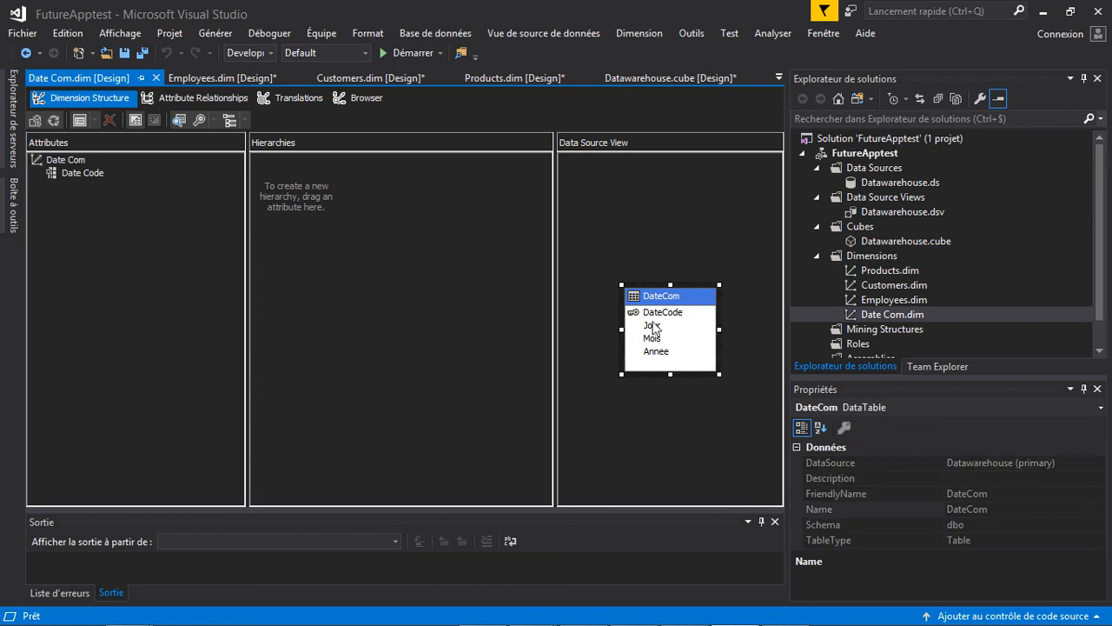
{"action": "left_click_drag", "start_coordinate": [652, 327], "coordinate": [219, 230]}
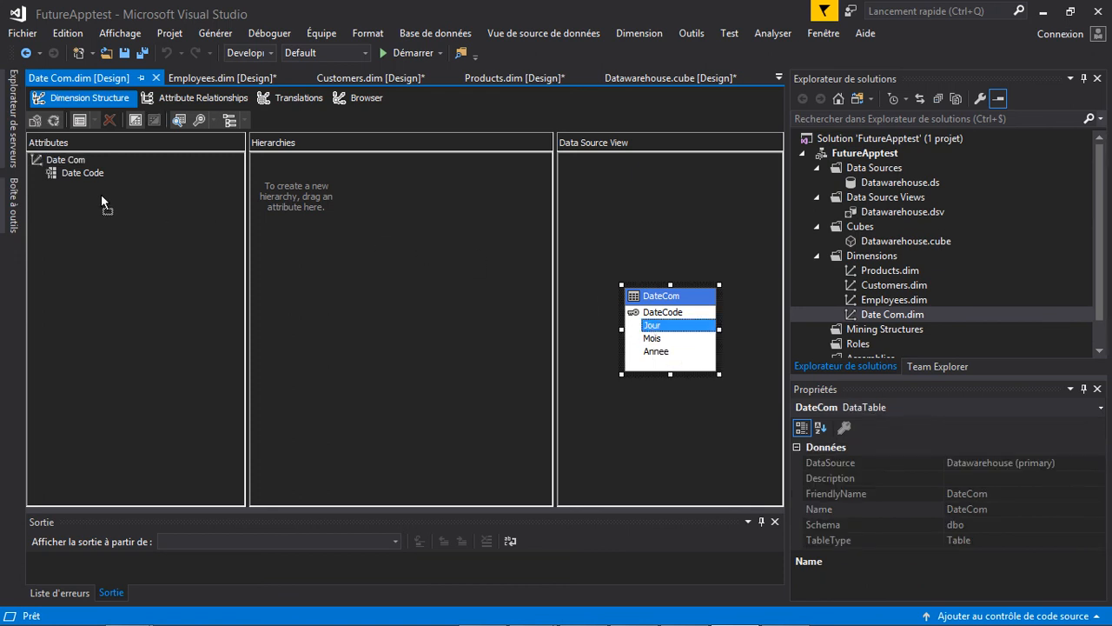
{"action": "left_click_drag", "start_coordinate": [90, 199], "coordinate": [91, 199]}
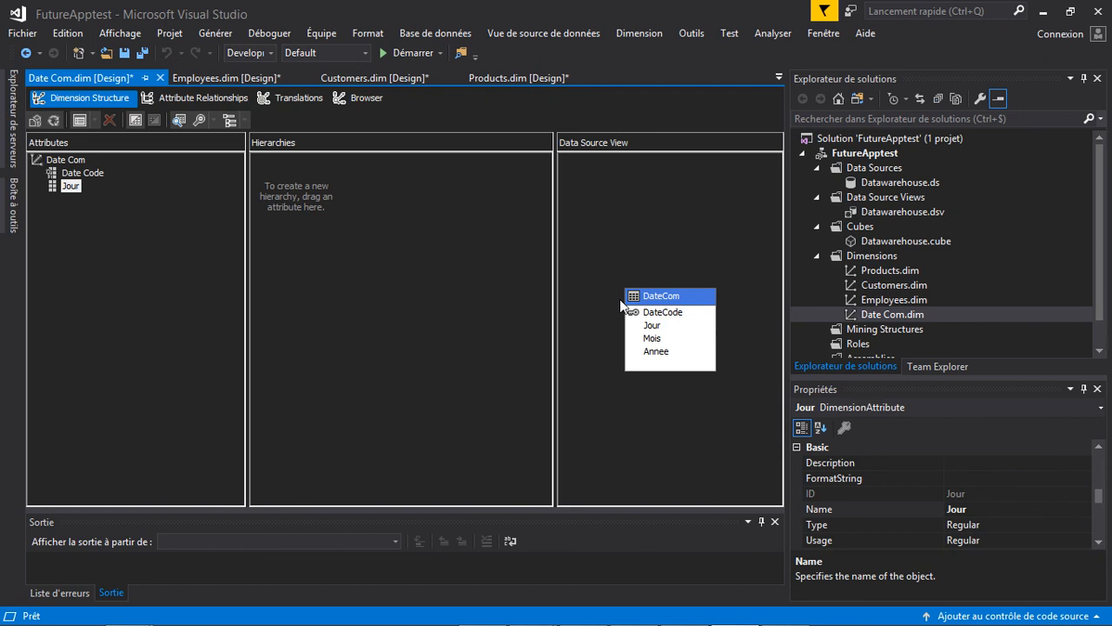
Add the Mois and Annee columns of the DateCom table as attributes of the Date Com dimension
{"action": "left_click", "coordinate": [652, 338]}
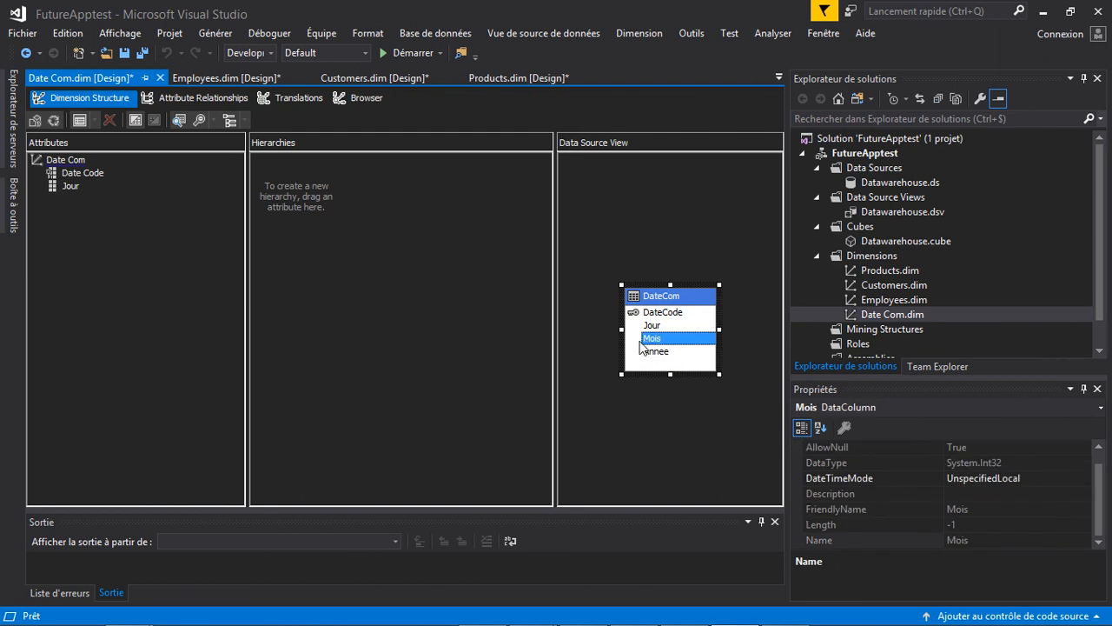
{"action": "left_click_drag", "start_coordinate": [666, 340], "coordinate": [227, 259]}
{"action": "left_click_drag", "start_coordinate": [106, 228], "coordinate": [106, 227]}
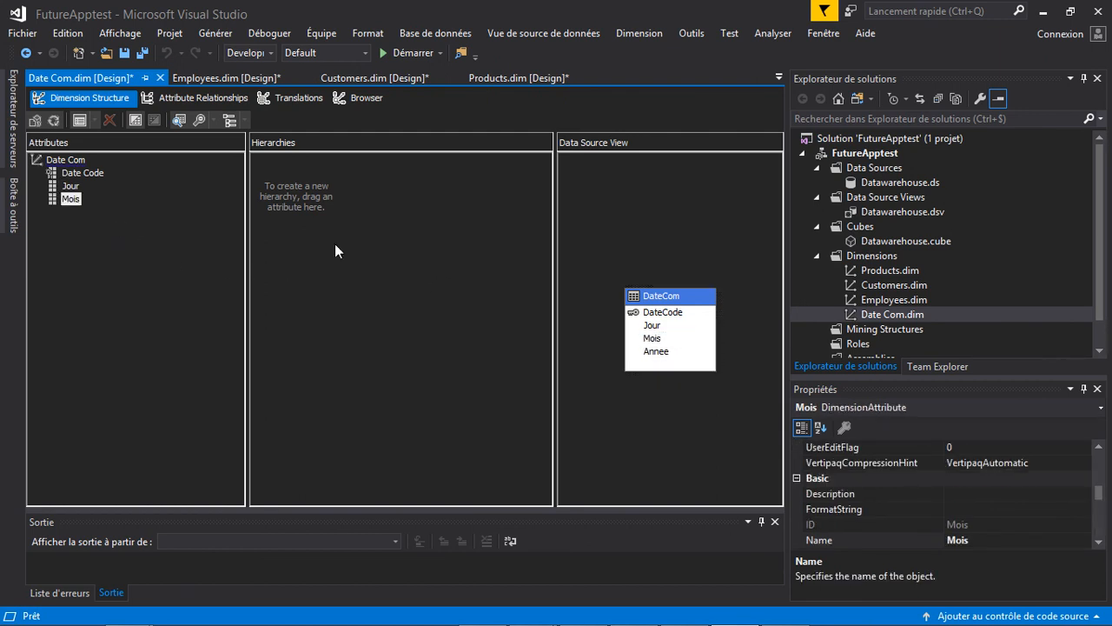
{"action": "left_click", "coordinate": [656, 331]}
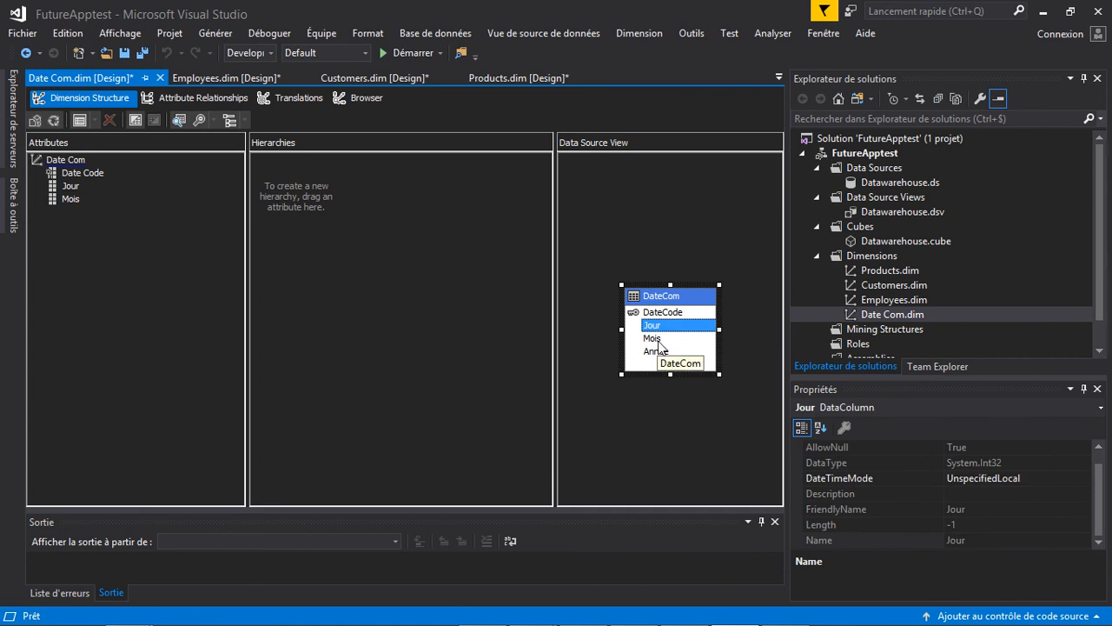
{"action": "left_click", "coordinate": [657, 339], "text": "ctrl"}
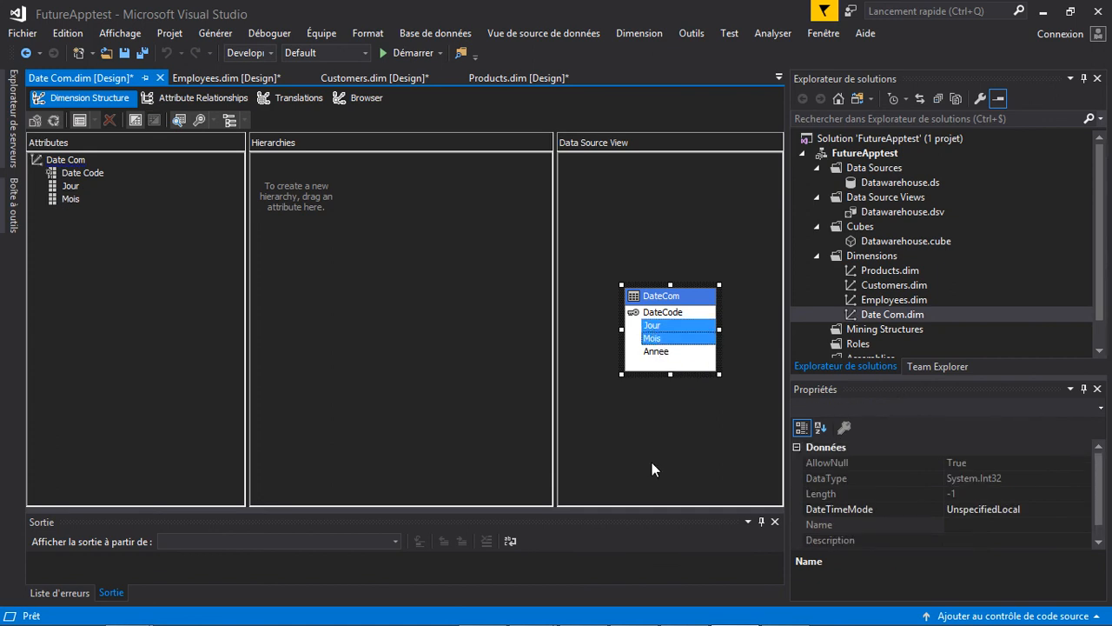
{"action": "left_click", "coordinate": [665, 351]}
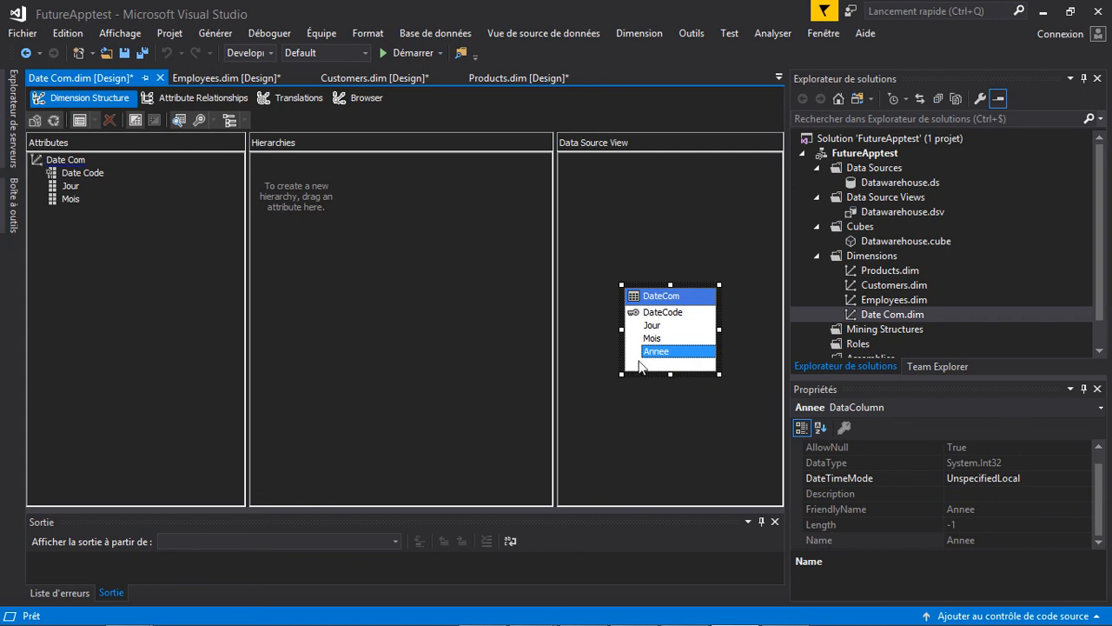
{"action": "left_click_drag", "start_coordinate": [651, 355], "coordinate": [49, 233]}
{"action": "left_click", "coordinate": [97, 273]}
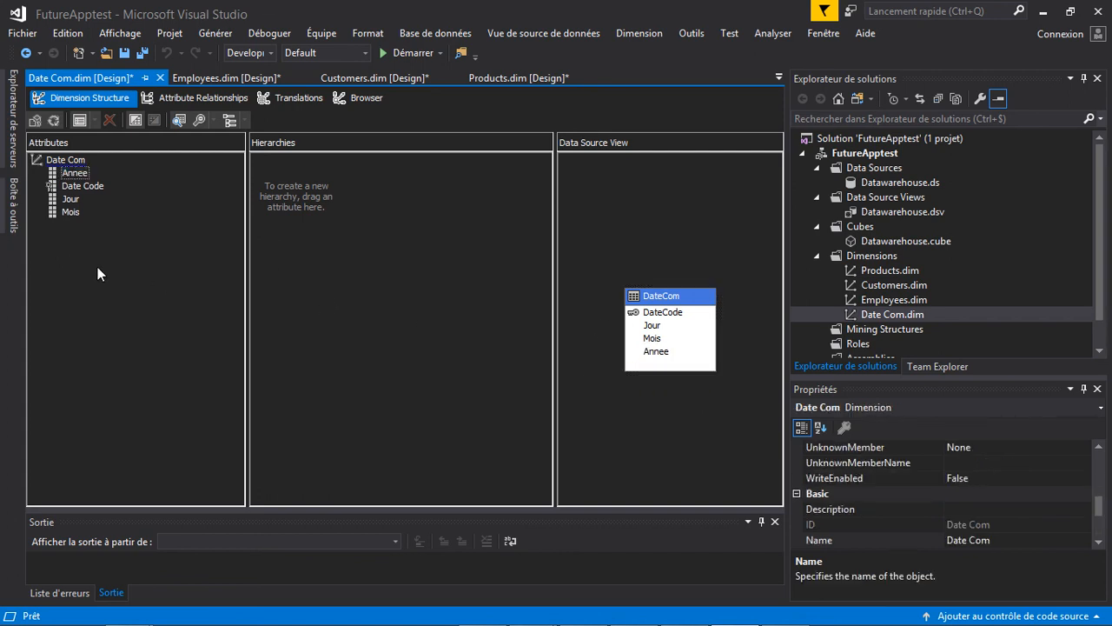
Create a hierarchy in the Date Com dimension with the levels Annee, Mois and Jour, in that order
{"action": "left_click", "coordinate": [72, 212]}
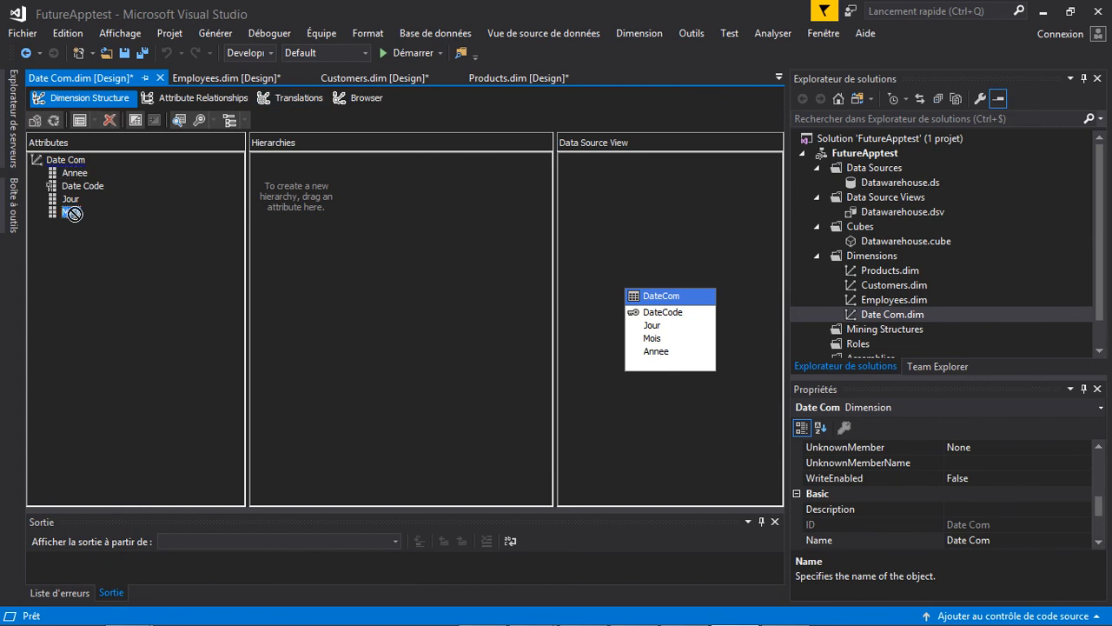
{"action": "left_click_drag", "start_coordinate": [69, 173], "coordinate": [277, 166]}
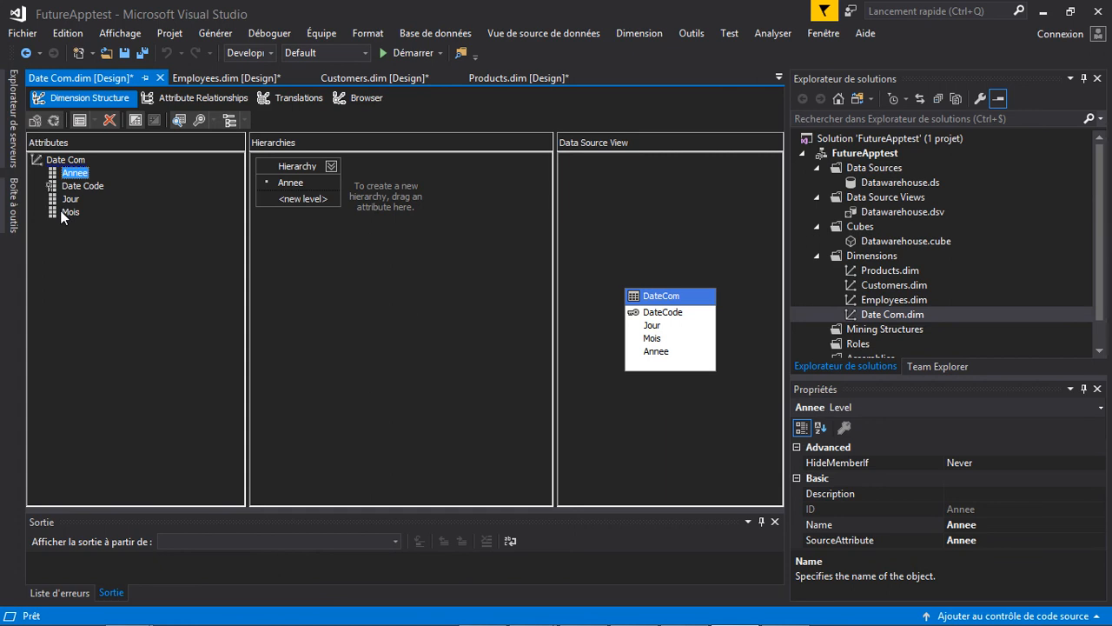
{"action": "left_click_drag", "start_coordinate": [61, 211], "coordinate": [287, 202]}
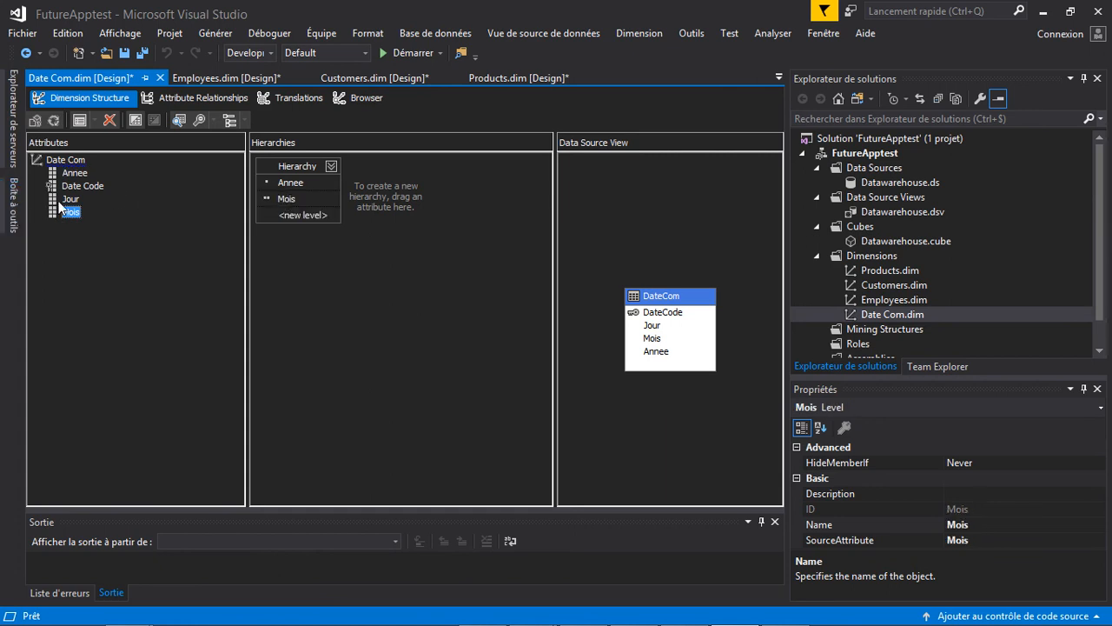
{"action": "left_click_drag", "start_coordinate": [63, 200], "coordinate": [261, 209]}
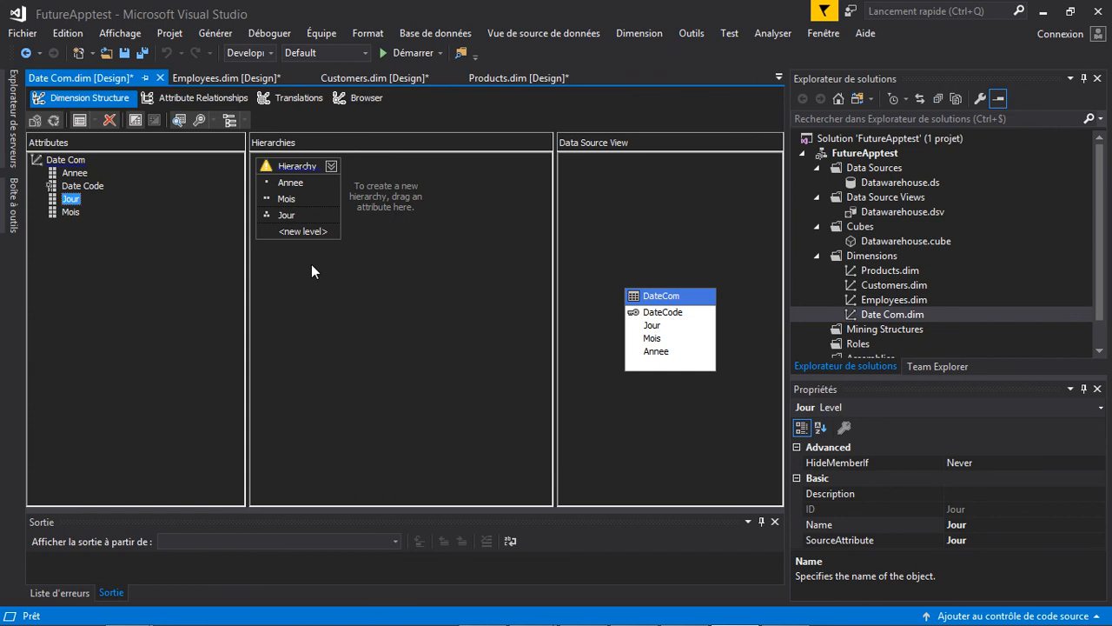
{"action": "left_click", "coordinate": [322, 289]}
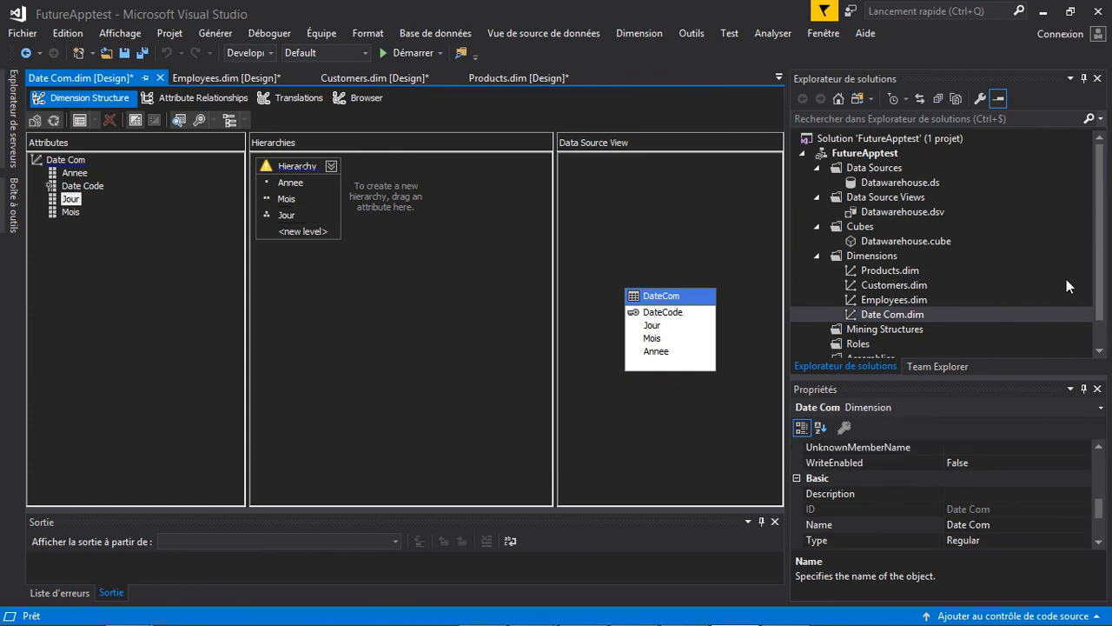
{"action": "left_click", "coordinate": [1100, 265]}
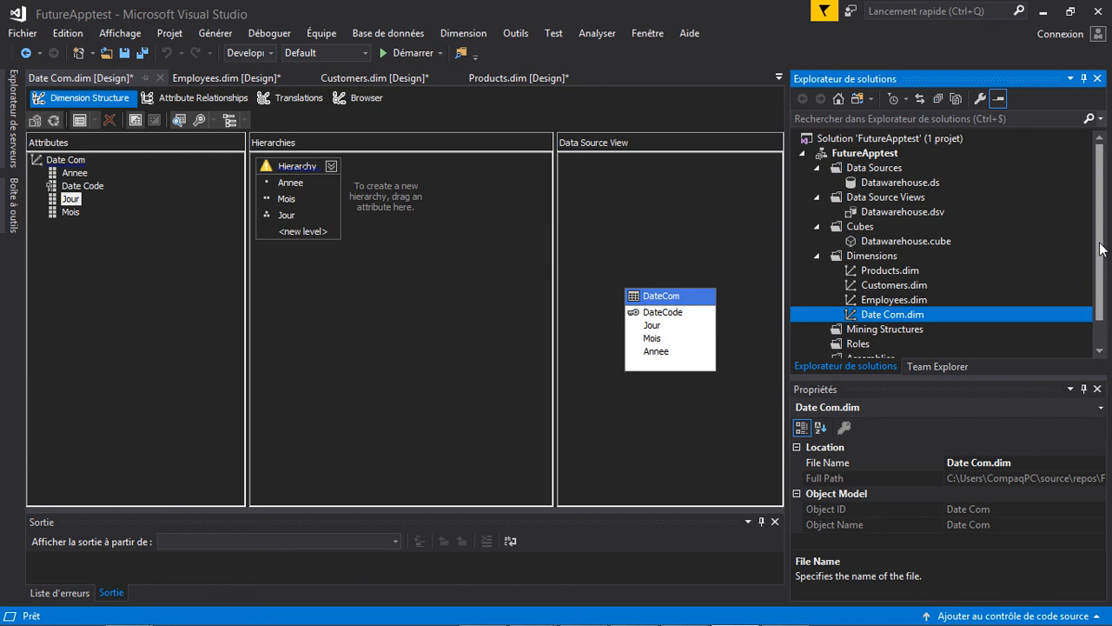
{"action": "left_click_drag", "start_coordinate": [1102, 249], "coordinate": [1103, 265]}
{"action": "mouse_move", "coordinate": [419, 612]}
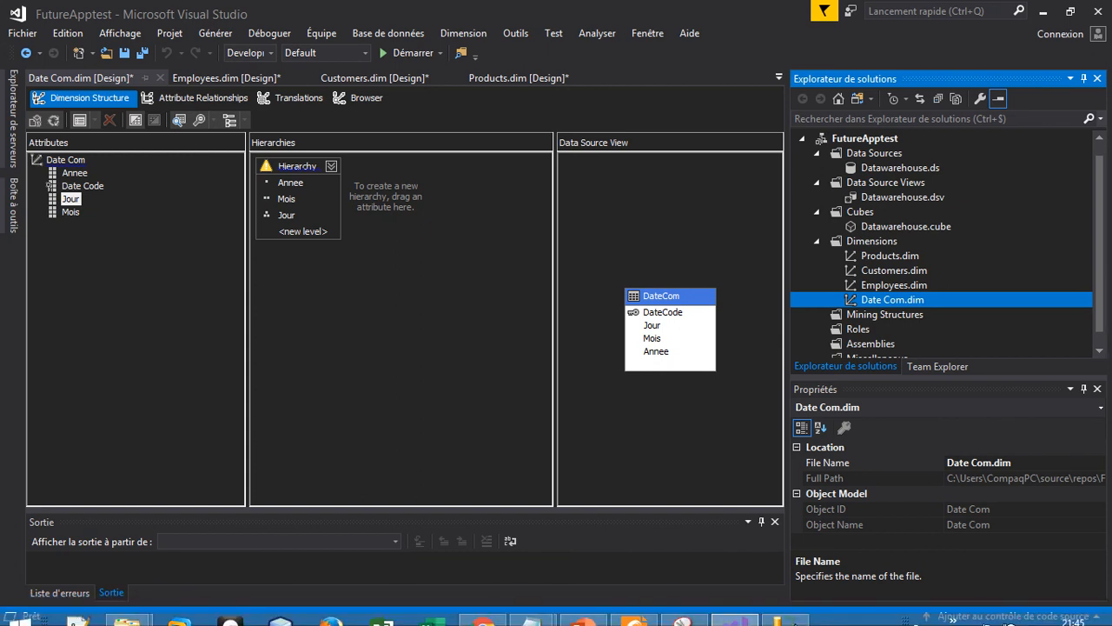
{"action": "left_click", "coordinate": [785, 616]}
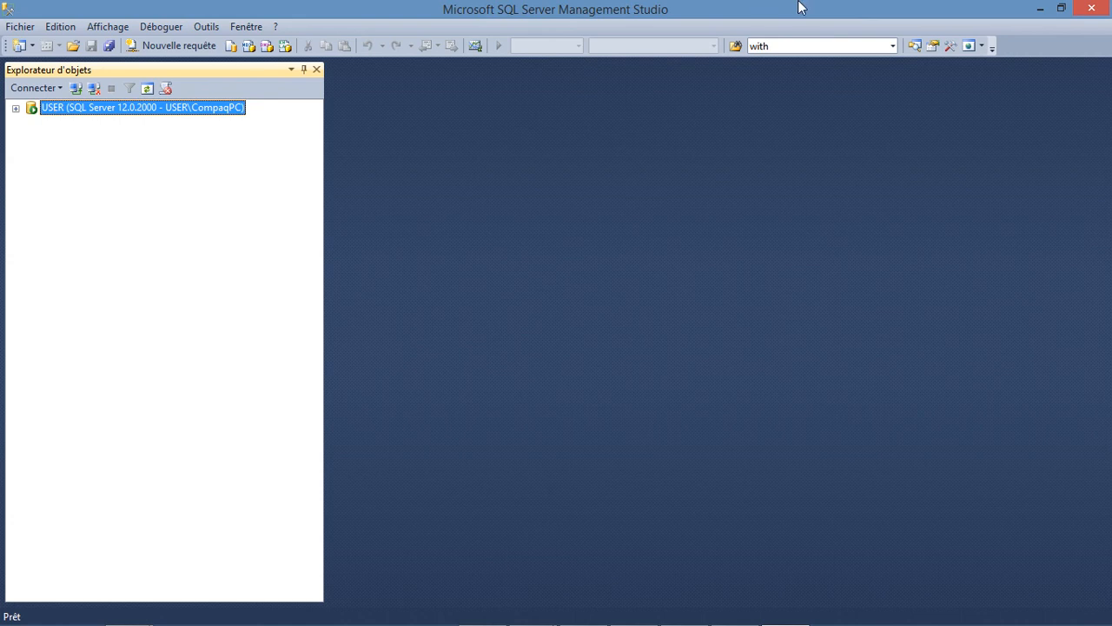
{"action": "left_click", "coordinate": [1039, 11]}
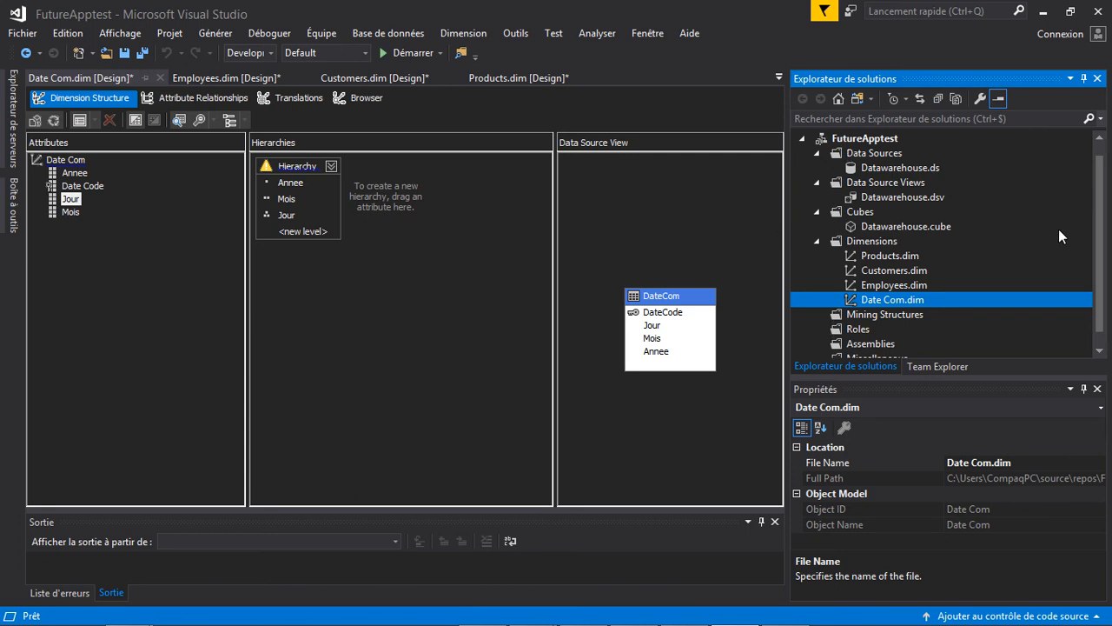
{"action": "scroll", "coordinate": [1100, 198], "scroll_direction": "up", "scroll_amount": 1}
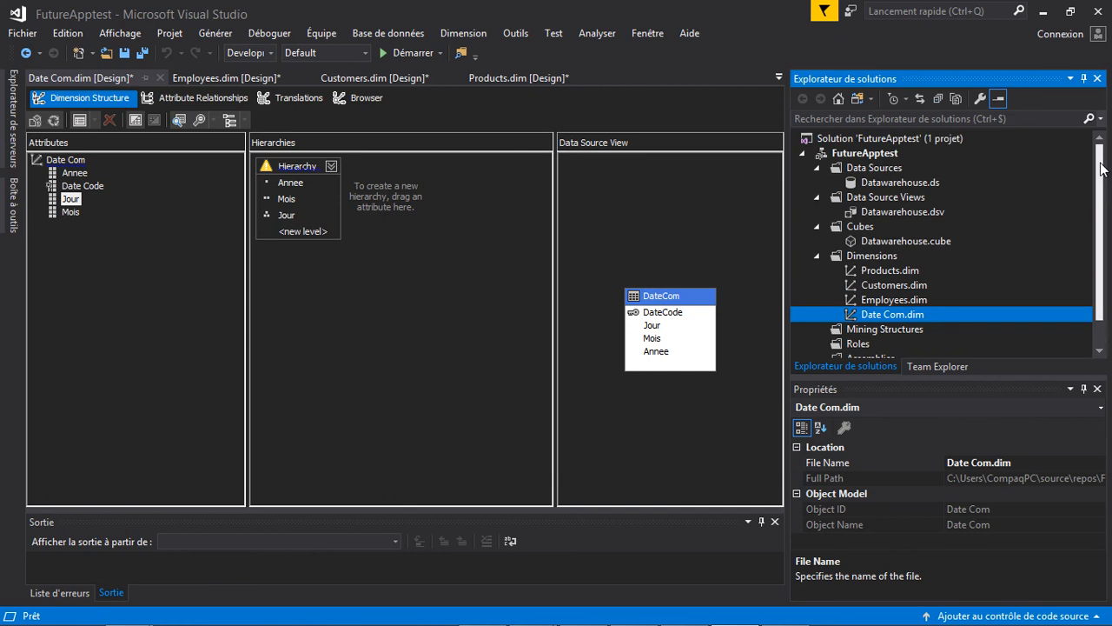
Open the FutureApptest project's properties at the Deployment settings
{"action": "left_click", "coordinate": [878, 153]}
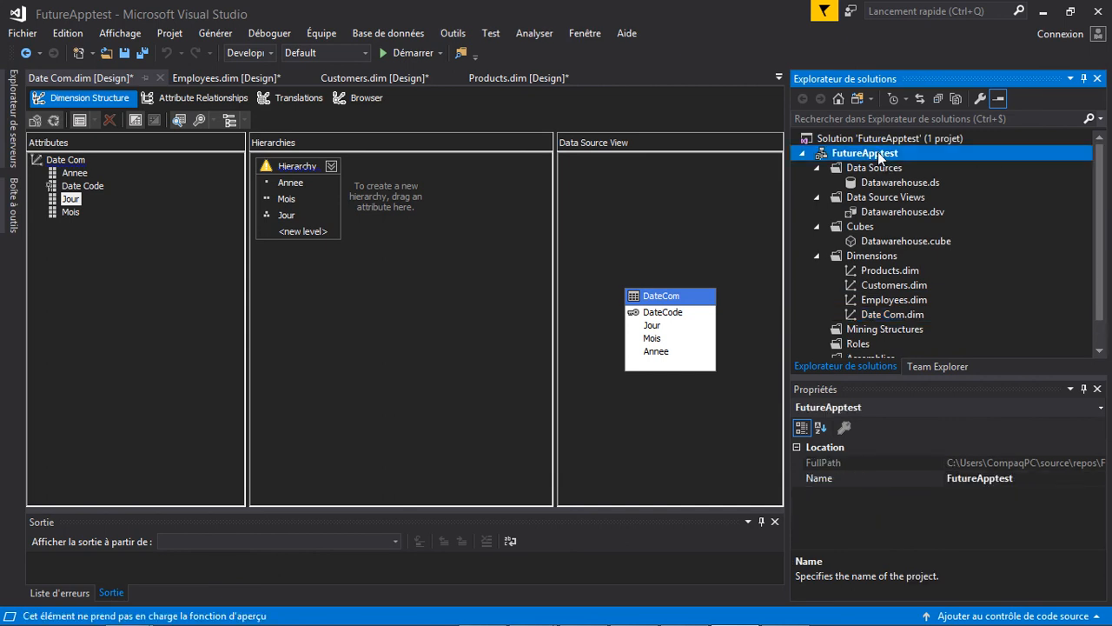
{"action": "right_click", "coordinate": [878, 151]}
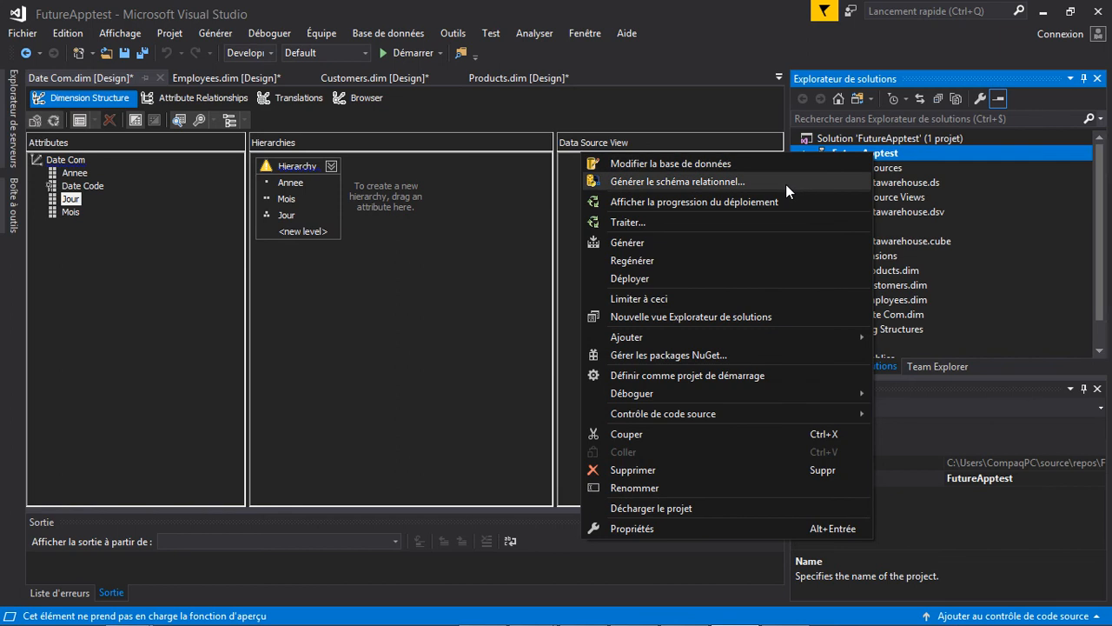
{"action": "left_click", "coordinate": [630, 528]}
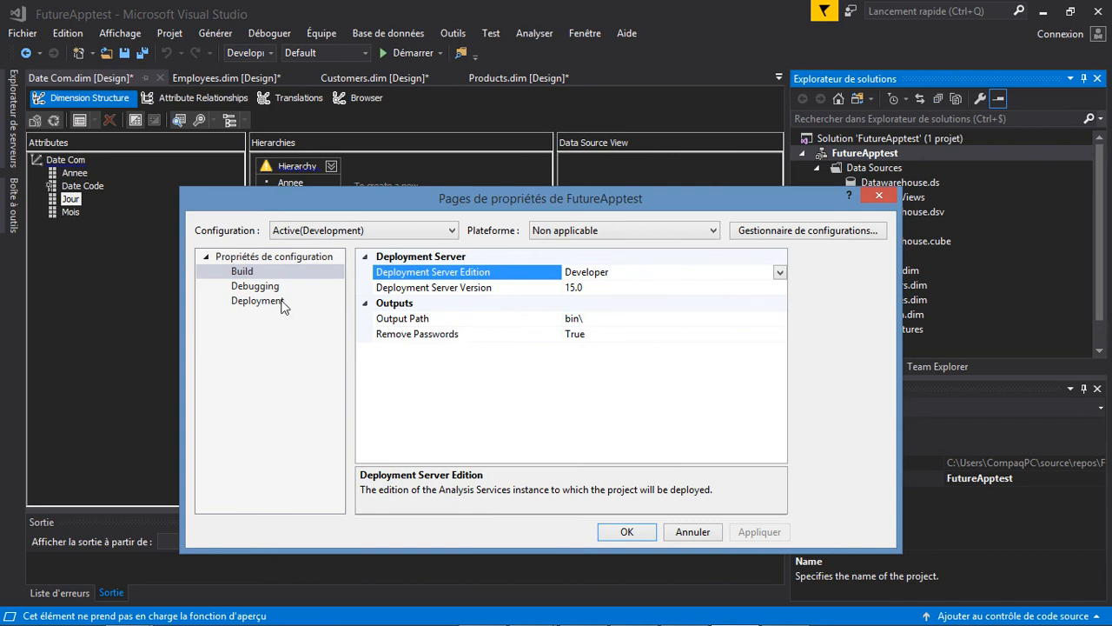
{"action": "left_click", "coordinate": [281, 302]}
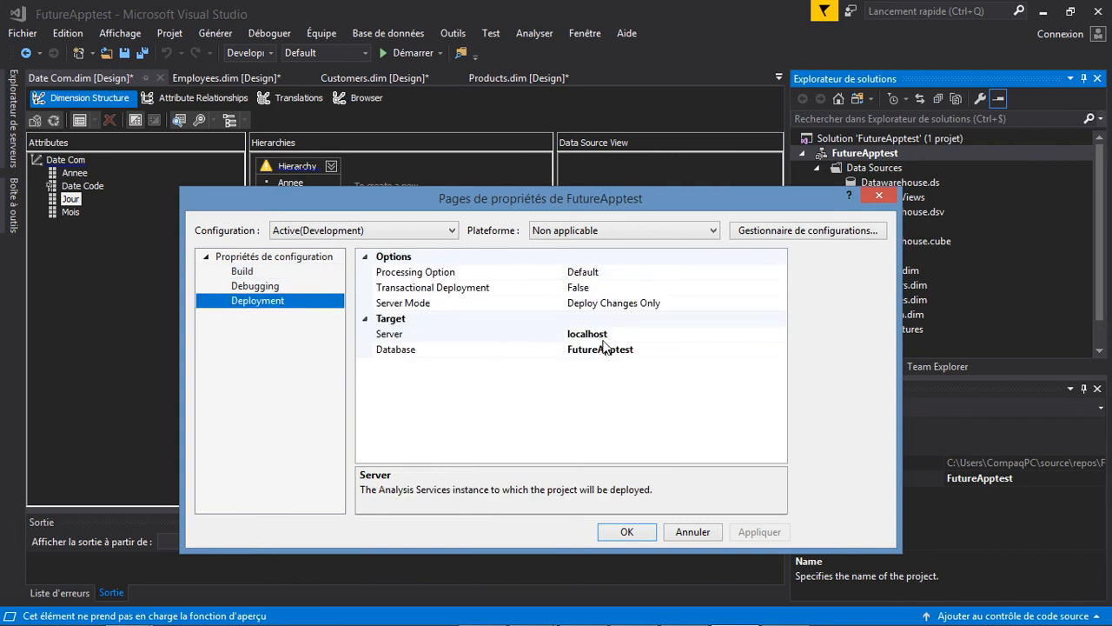
Check the server name in SQL Server Management Studio and set the project's deployment target server to User in Visual Studio
{"action": "mouse_move", "coordinate": [695, 621]}
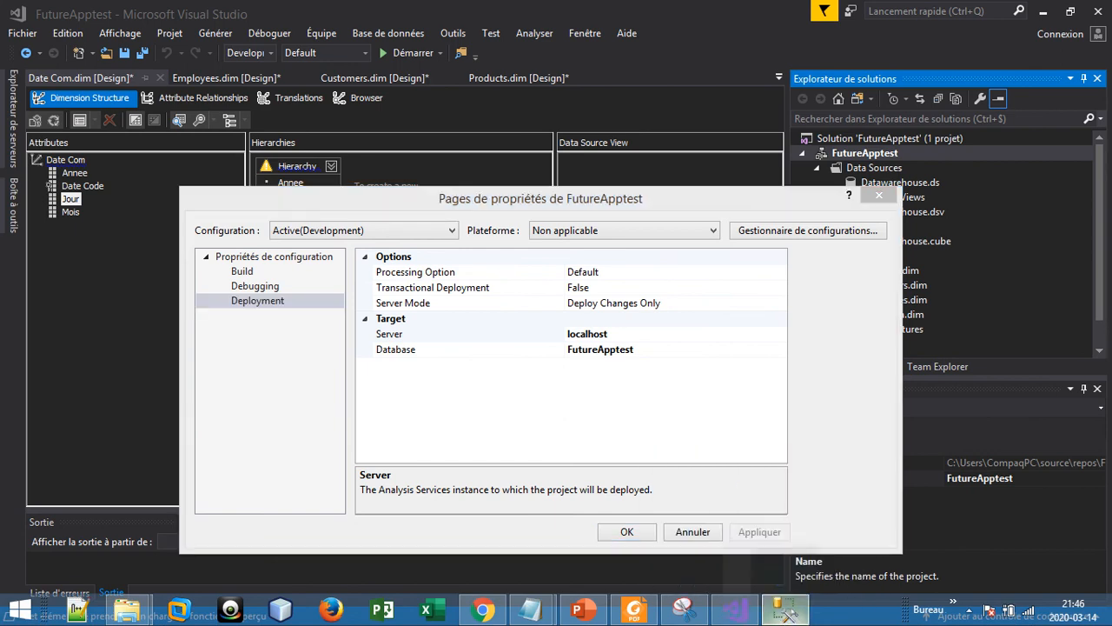
{"action": "left_click", "coordinate": [785, 611]}
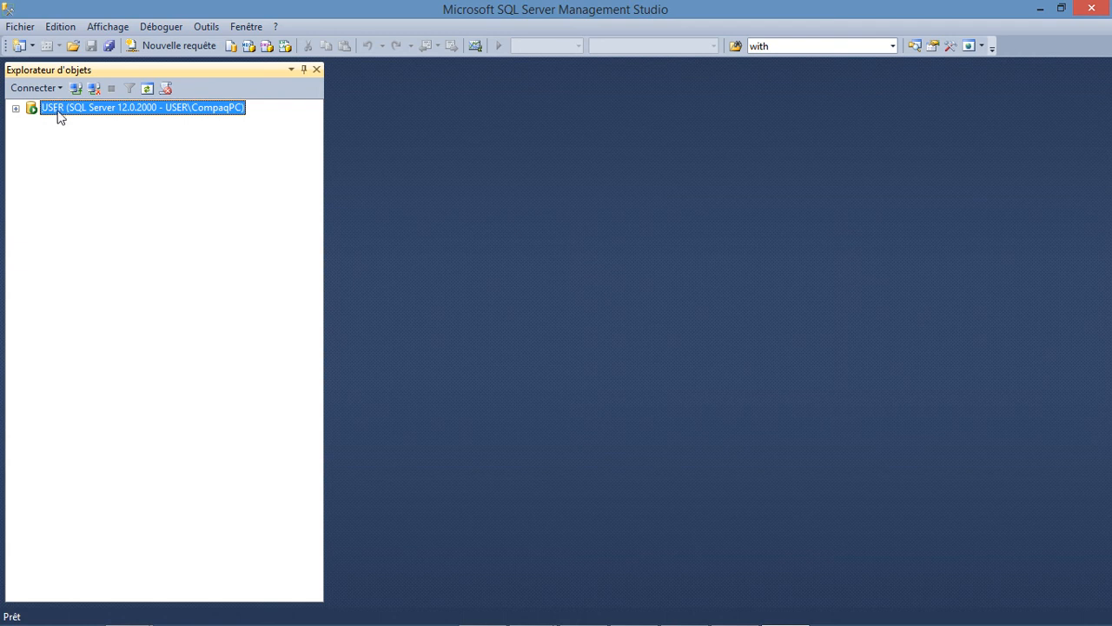
{"action": "mouse_move", "coordinate": [593, 619]}
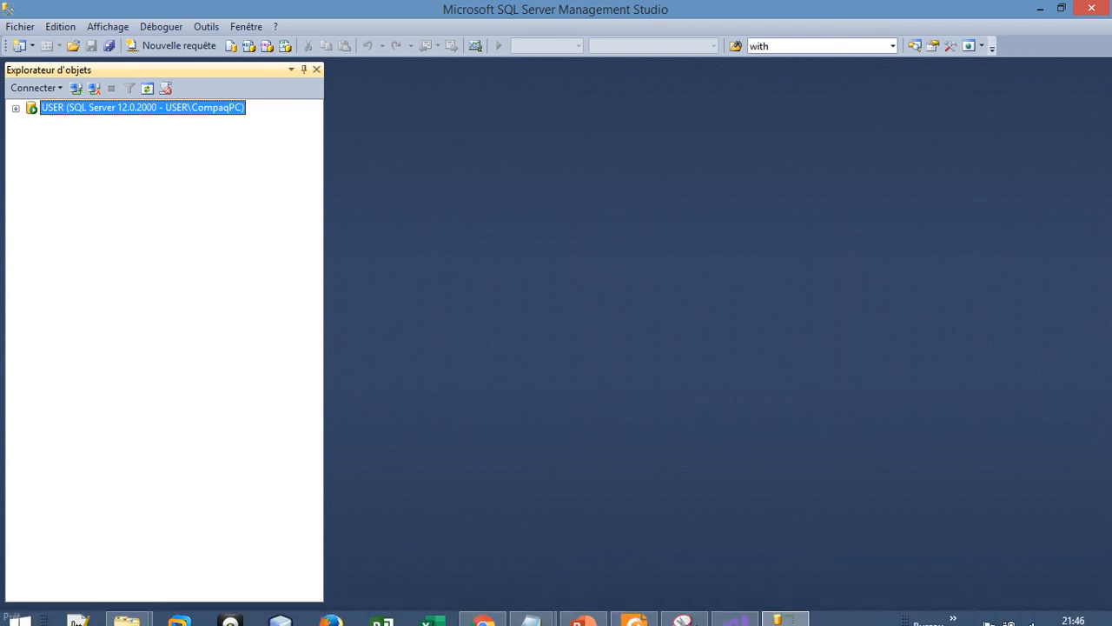
{"action": "left_click", "coordinate": [736, 609]}
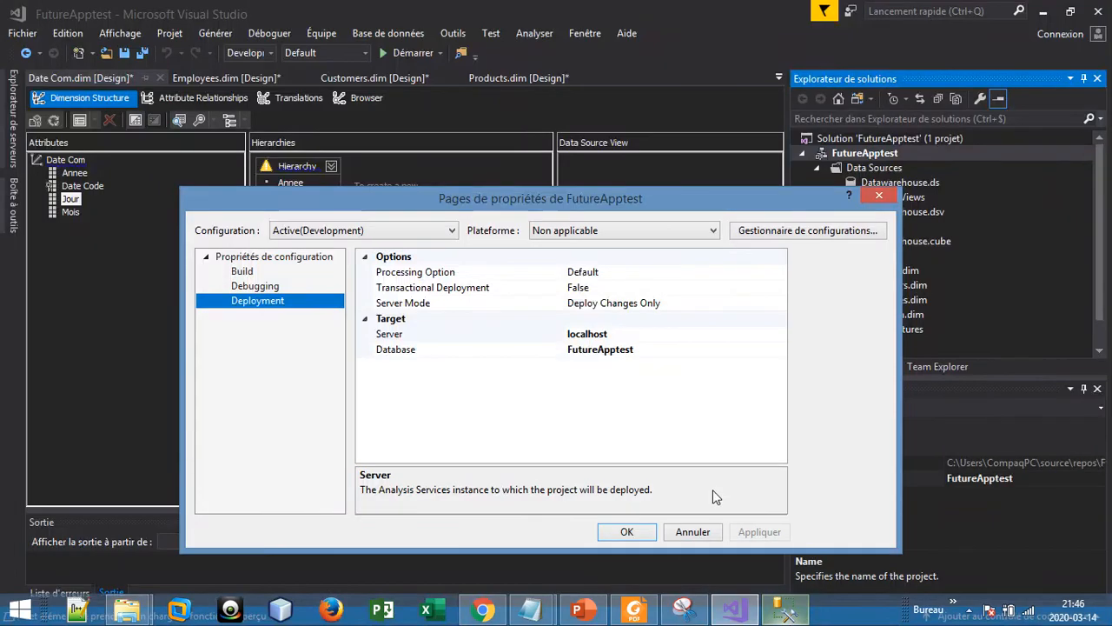
{"action": "left_click", "coordinate": [608, 336]}
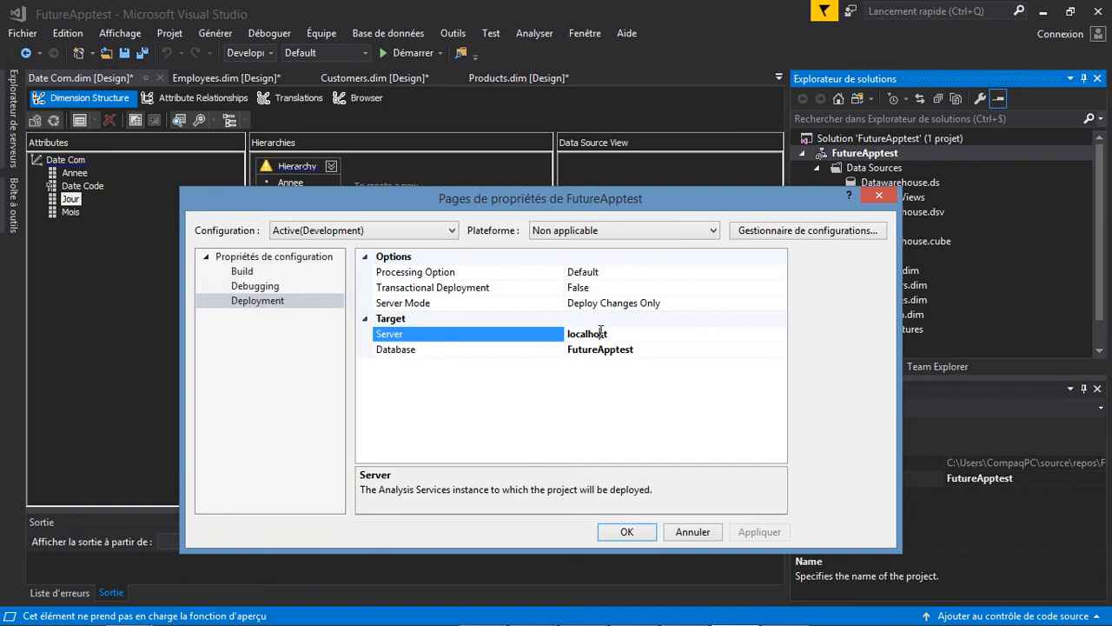
{"action": "key", "text": "BackSpace"}
{"action": "key", "text": "BackSpace"}
{"action": "key", "text": "BackSpace"}
{"action": "key", "text": "BackSpace"}
{"action": "key", "text": "BackSpace"}
{"action": "key", "text": "BackSpace"}
{"action": "key", "text": "BackSpace"}
{"action": "key", "text": "BackSpace"}
{"action": "key", "text": "BackSpace"}
{"action": "type", "text": "User"}
{"action": "left_click", "coordinate": [614, 533]}
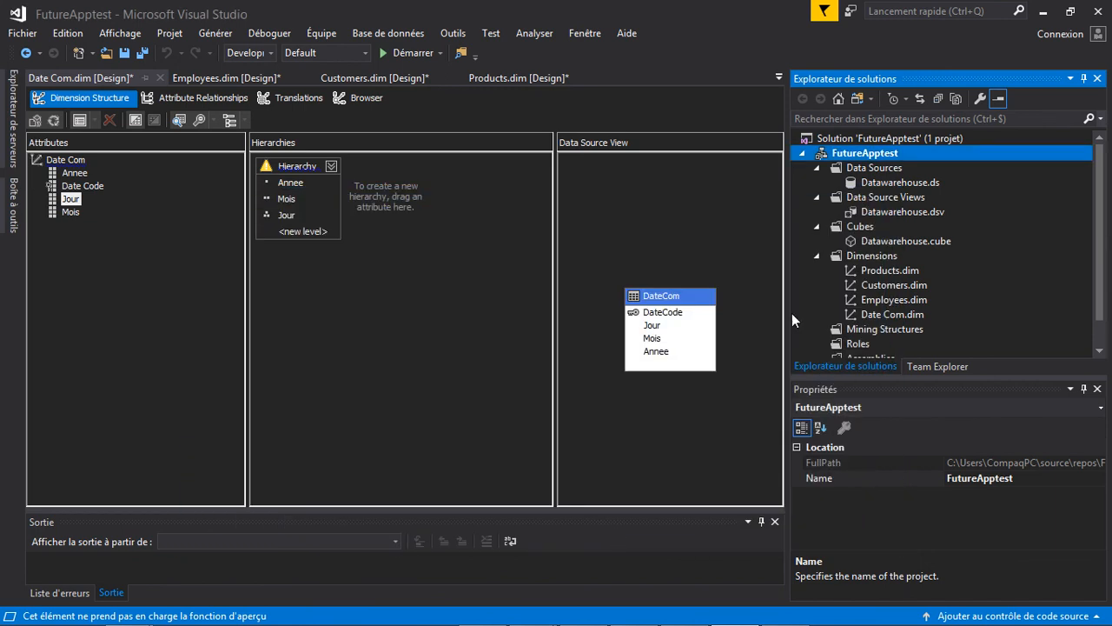
Open the Datawarehouse data source view, and review the connection and impersonation settings of the Datawarehouse data source
{"action": "double_click", "coordinate": [879, 211]}
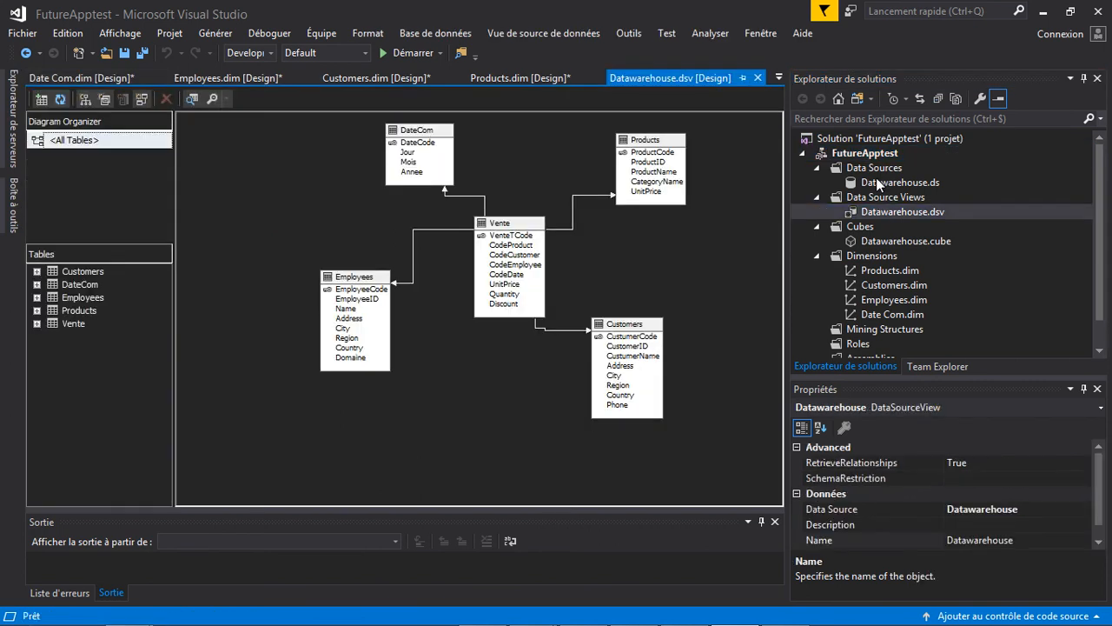
{"action": "left_click", "coordinate": [878, 181]}
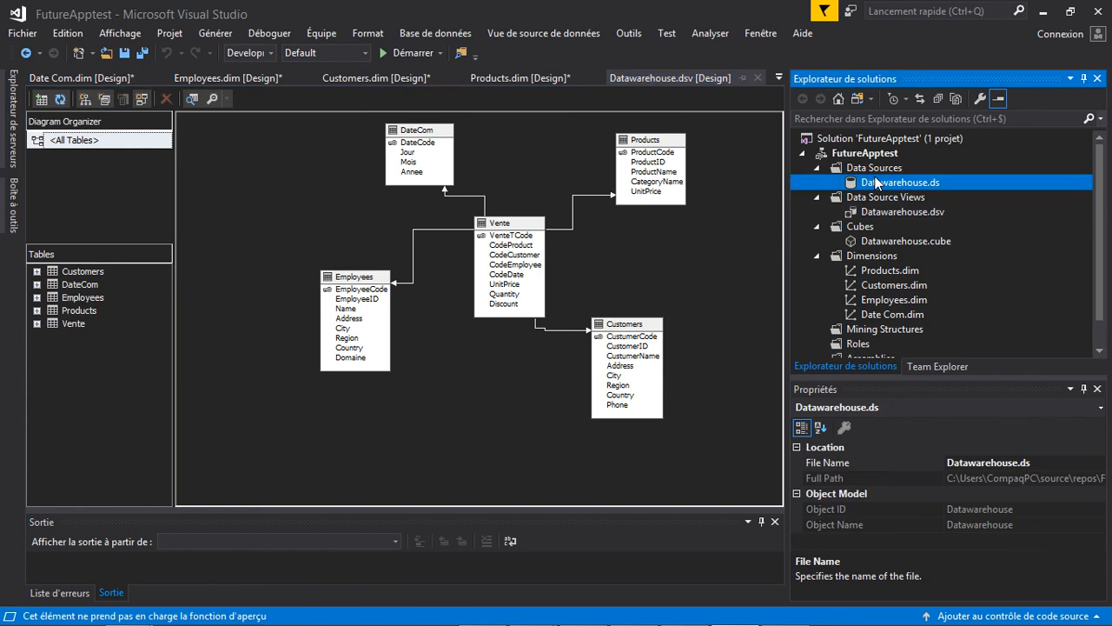
{"action": "double_click", "coordinate": [878, 181]}
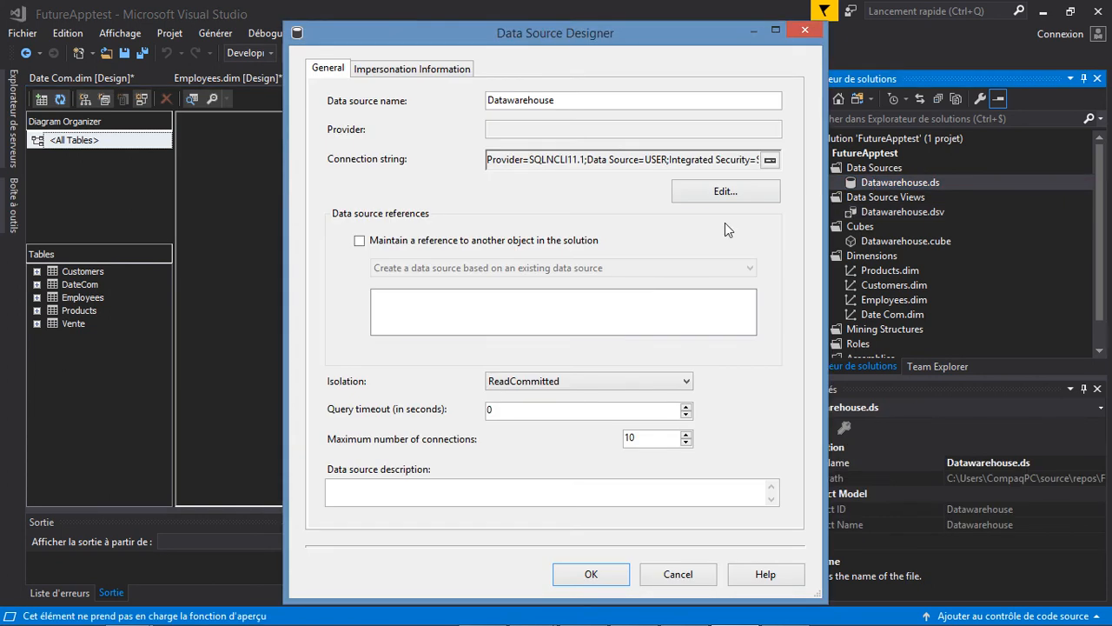
{"action": "left_click", "coordinate": [430, 69]}
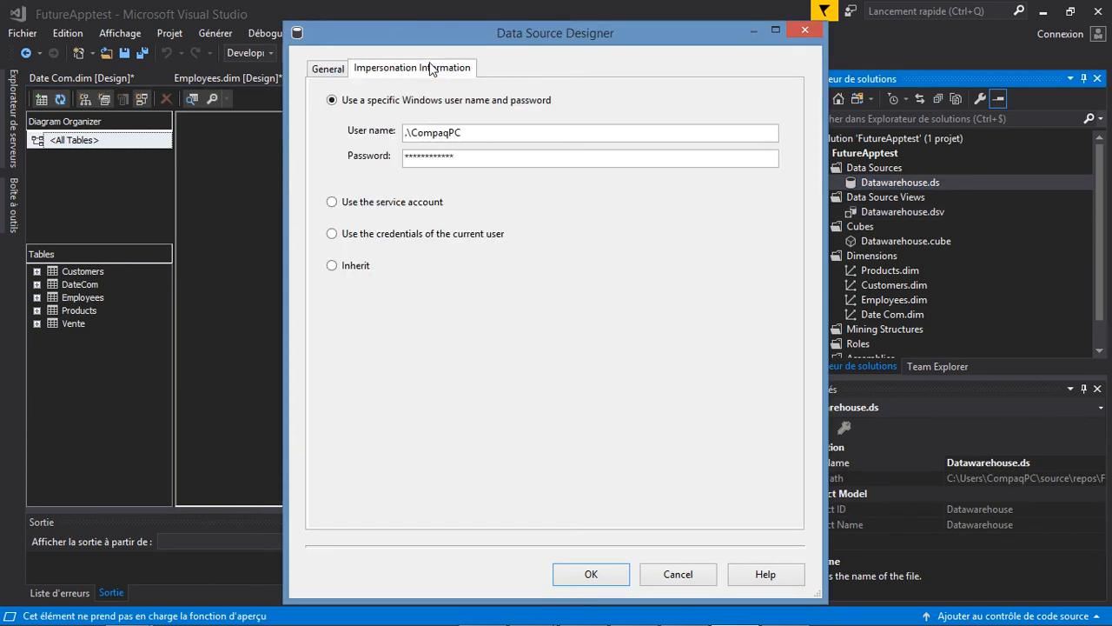
{"action": "left_click", "coordinate": [592, 578]}
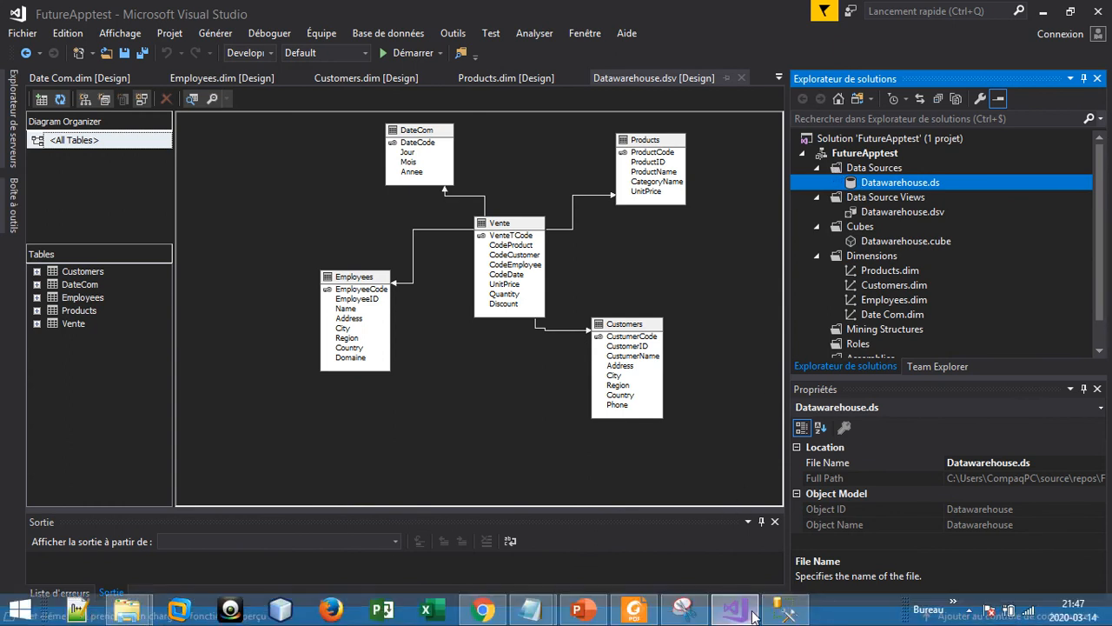
Switch to SQL Server Management Studio, connect to the Analysis Services instance USER and list its databases
{"action": "left_click", "coordinate": [785, 618]}
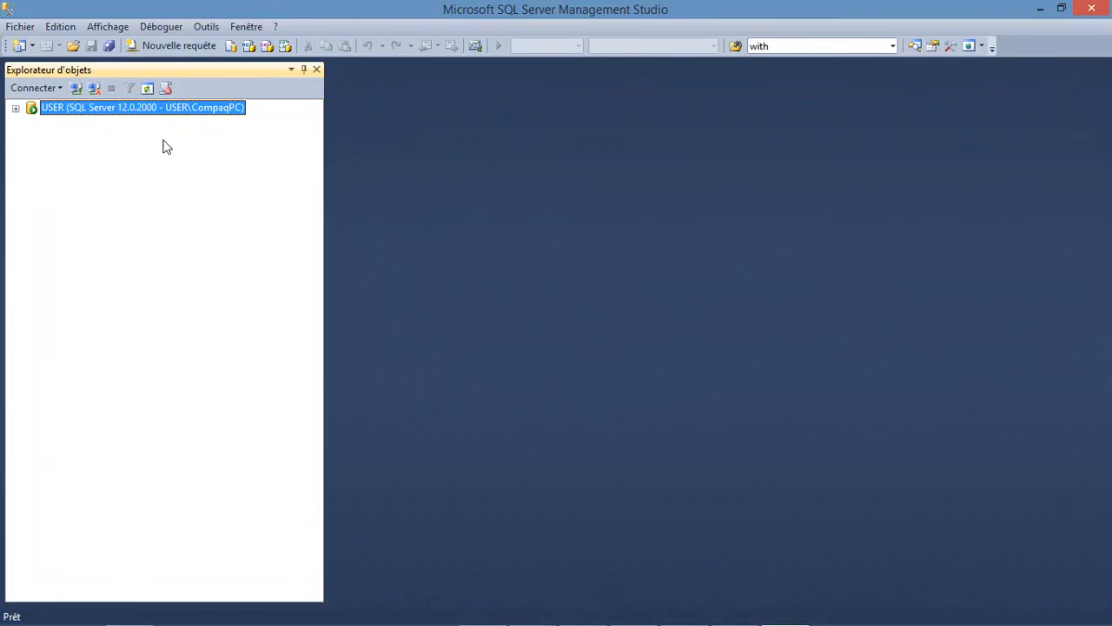
{"action": "left_click", "coordinate": [60, 88]}
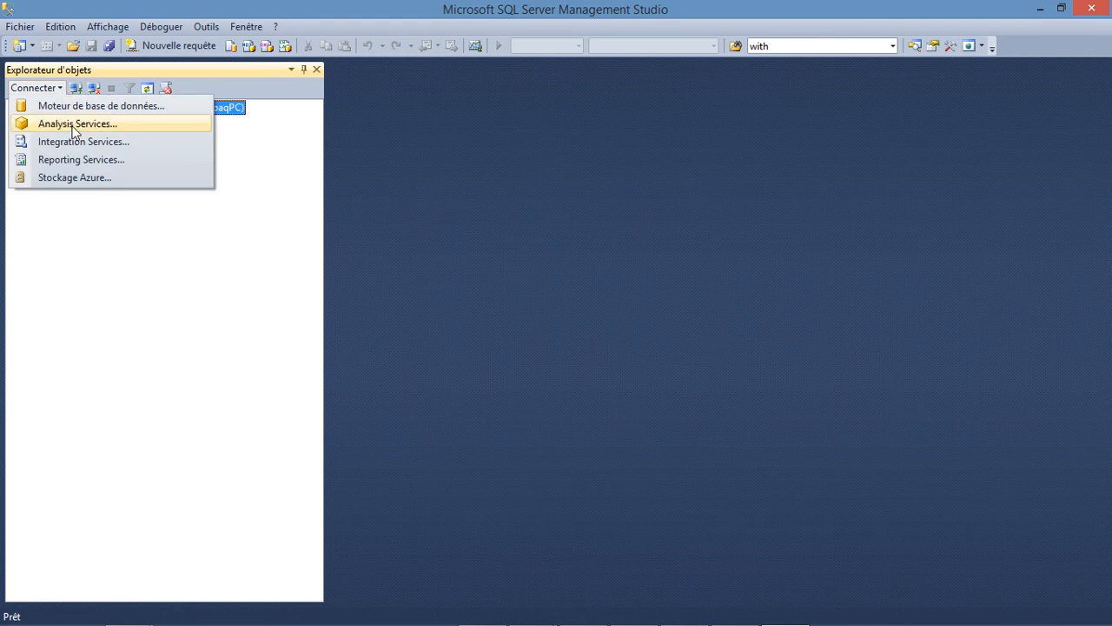
{"action": "left_click", "coordinate": [76, 123]}
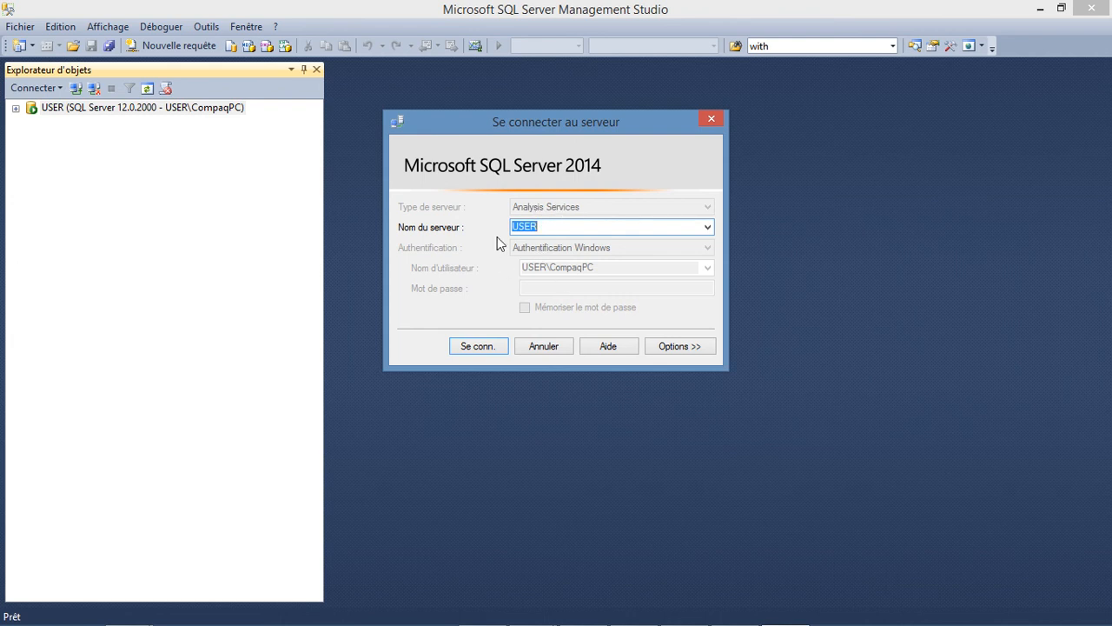
{"action": "left_click", "coordinate": [483, 344]}
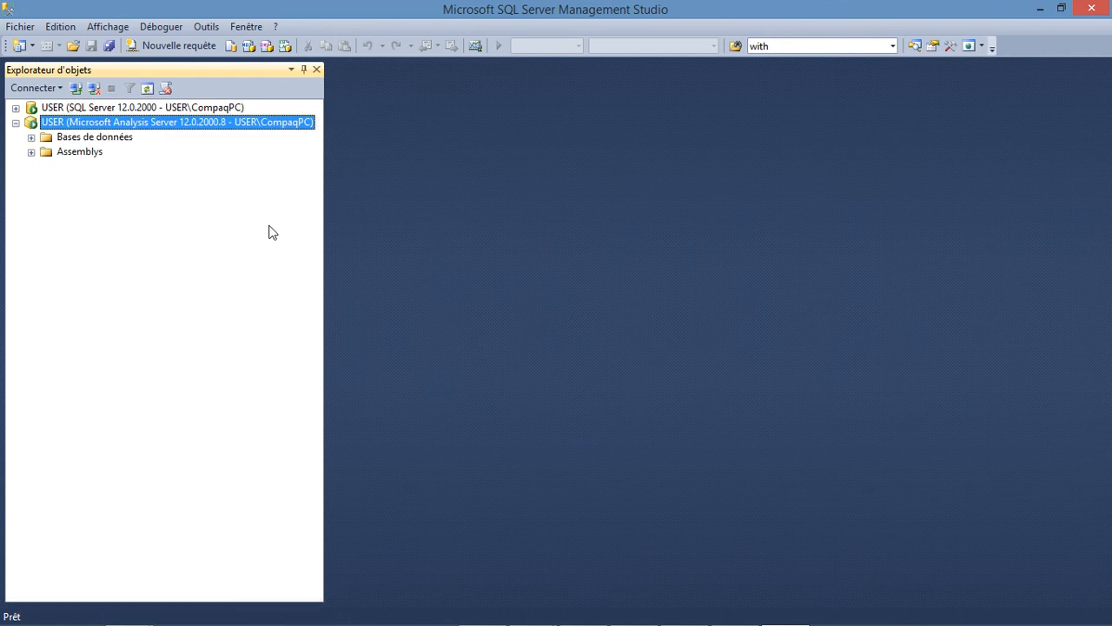
{"action": "left_click", "coordinate": [31, 138]}
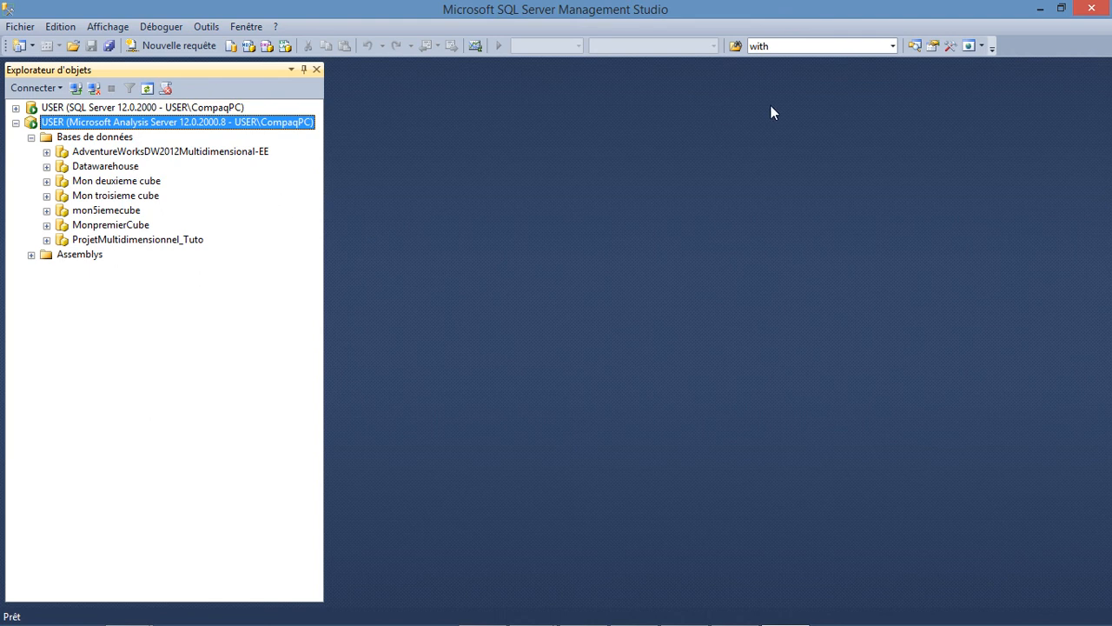
Switch back to Visual Studio, build the FutureApptest project and enlarge the output area to read the build log
{"action": "left_click", "coordinate": [1040, 8]}
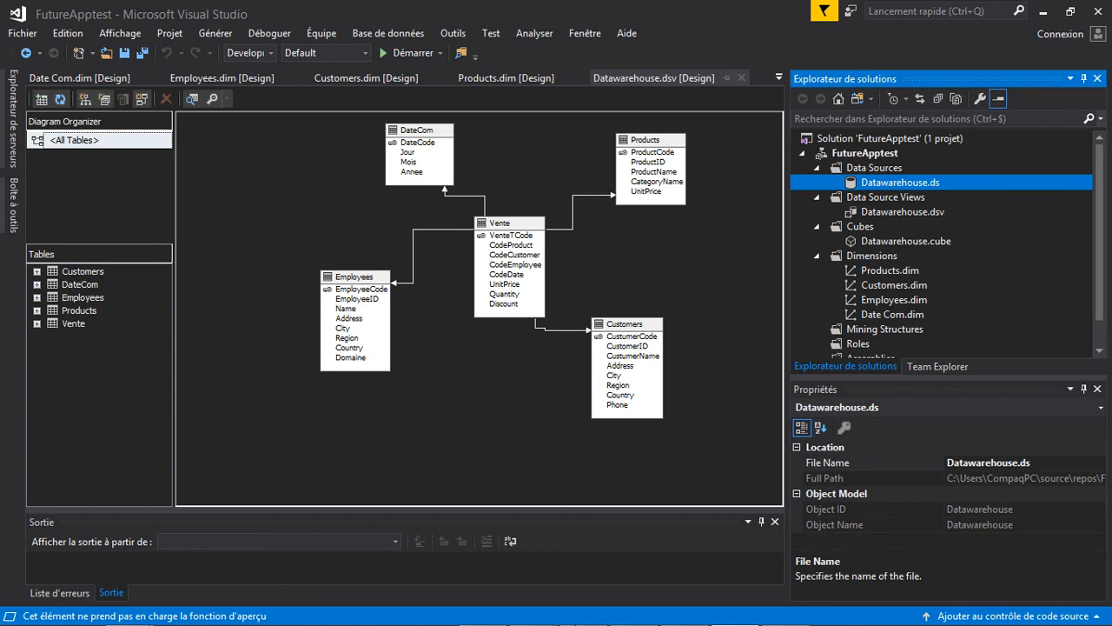
{"action": "left_click", "coordinate": [784, 610]}
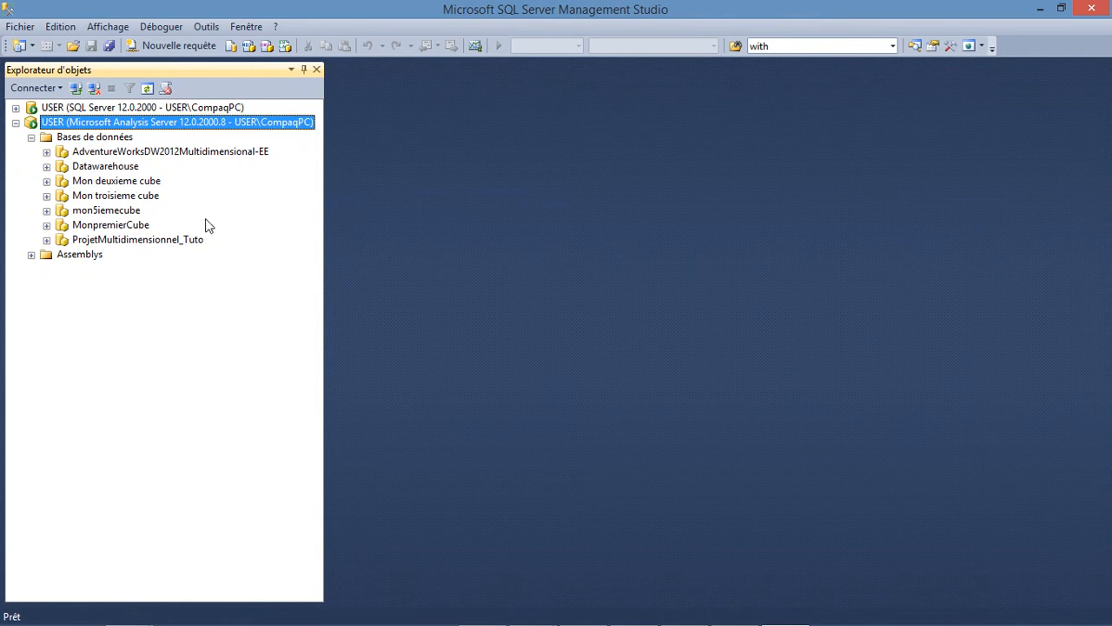
{"action": "left_click", "coordinate": [776, 613]}
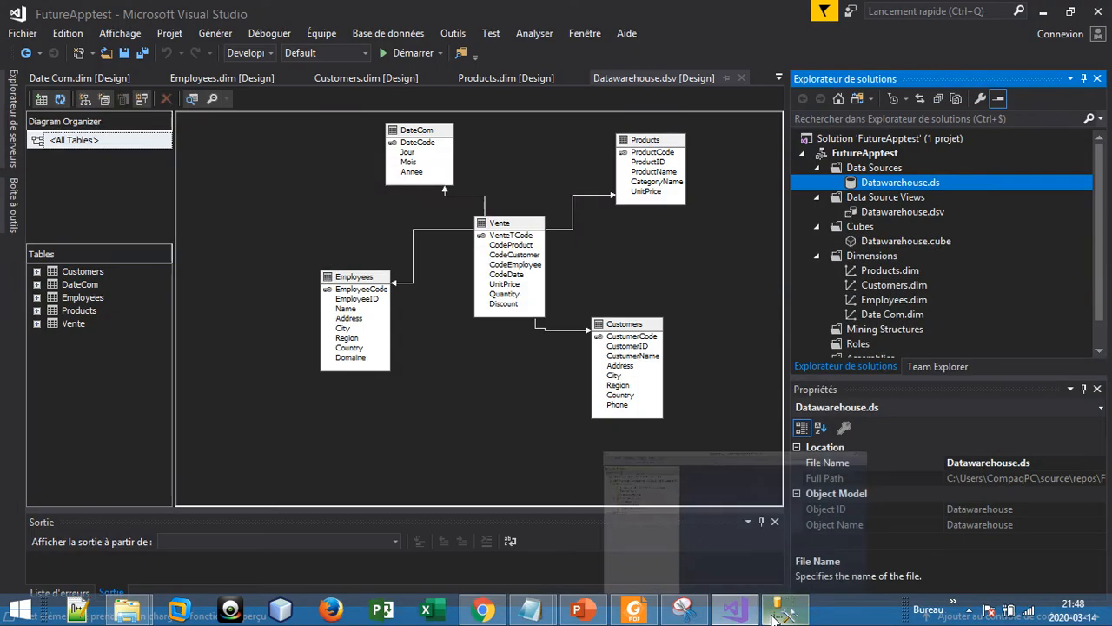
{"action": "left_click", "coordinate": [857, 154]}
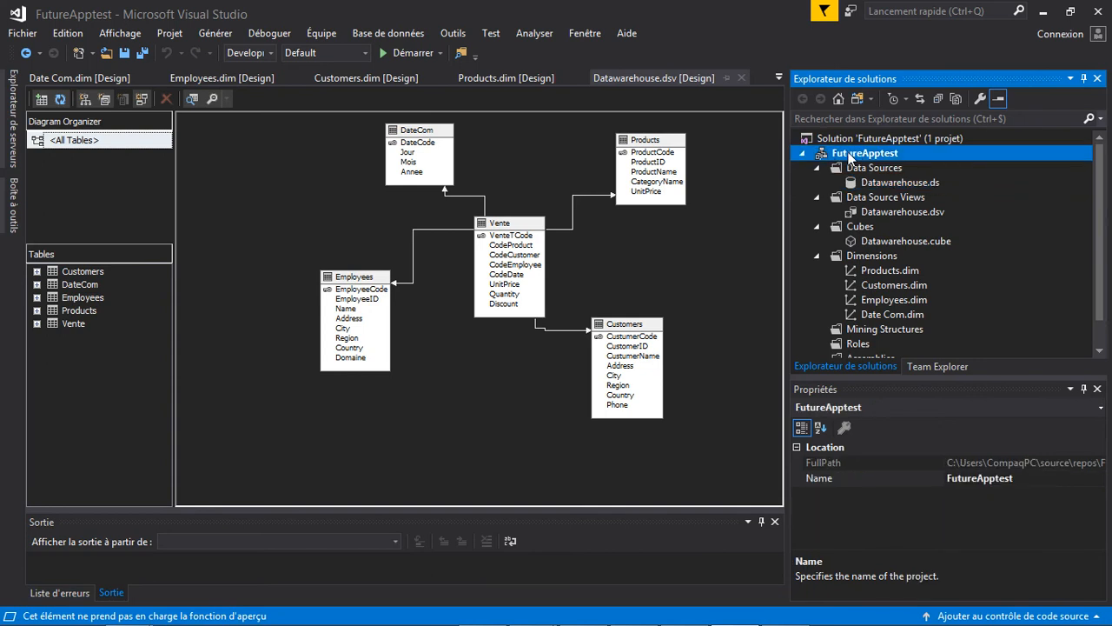
{"action": "right_click", "coordinate": [851, 159]}
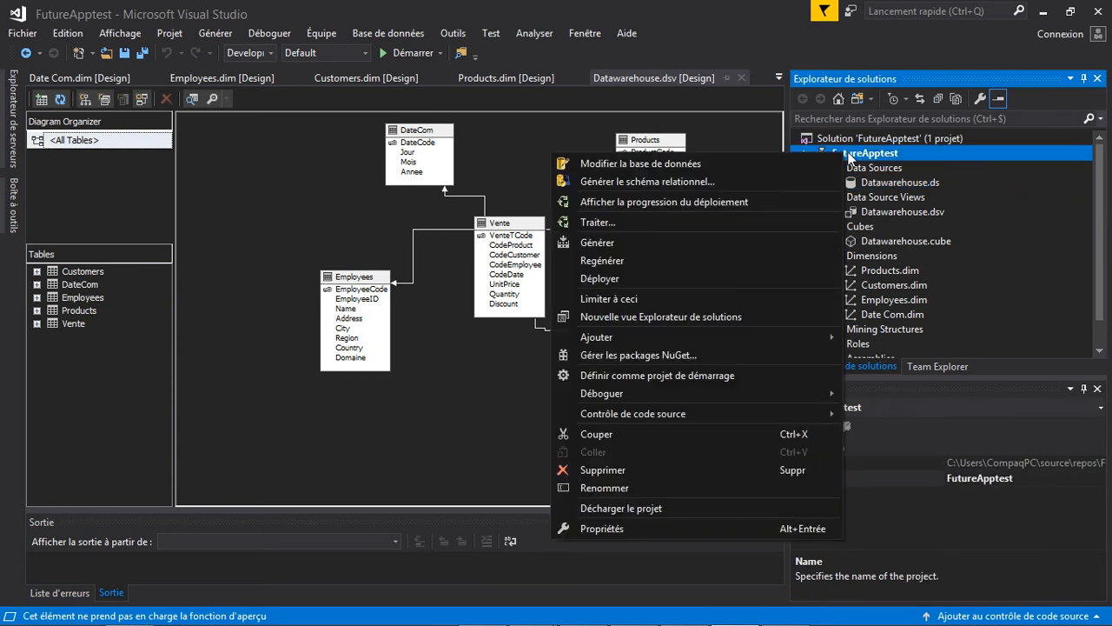
{"action": "left_click", "coordinate": [667, 243]}
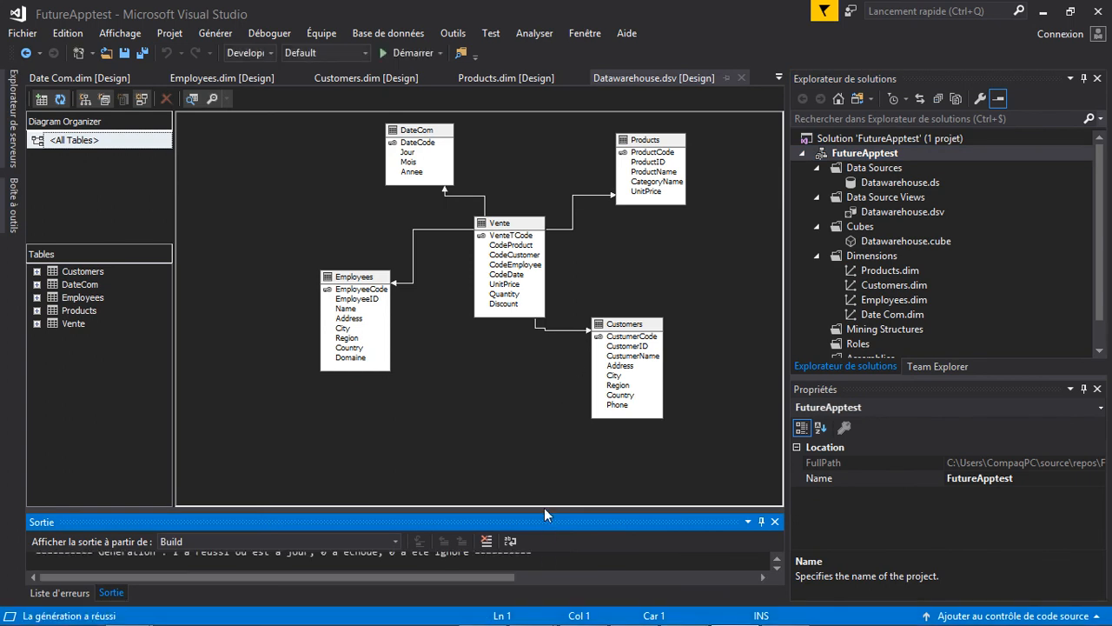
{"action": "left_click_drag", "start_coordinate": [542, 511], "coordinate": [544, 359]}
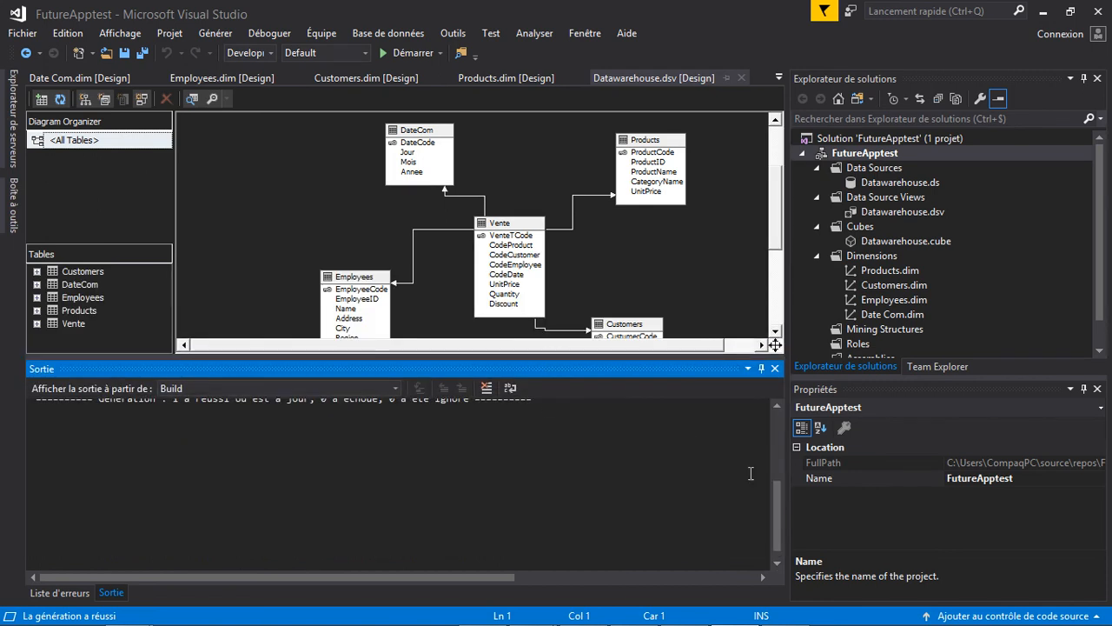
{"action": "left_click_drag", "start_coordinate": [779, 525], "coordinate": [776, 479]}
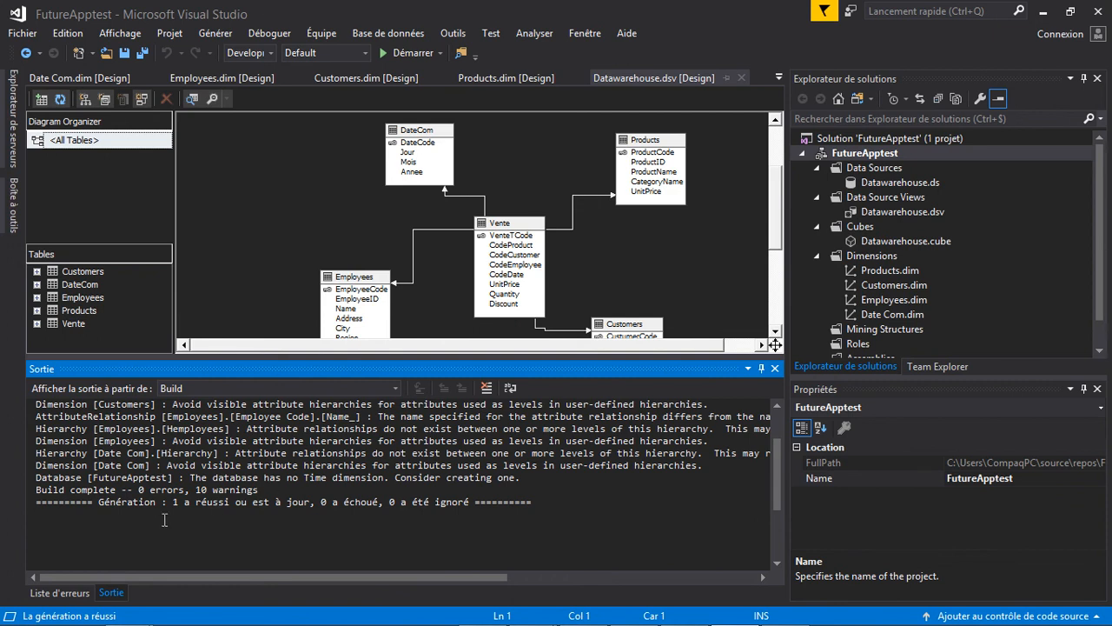
Deploy the FutureApptest project, dismiss the processing information error and check the deployment log
{"action": "left_click", "coordinate": [873, 154]}
{"action": "right_click", "coordinate": [874, 155]}
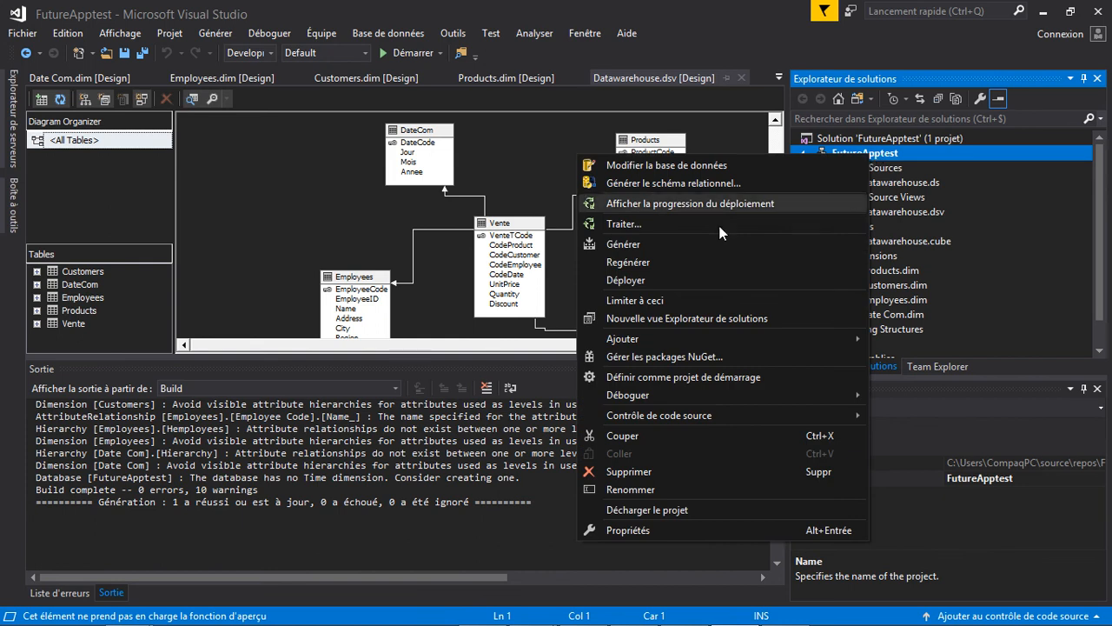
{"action": "left_click", "coordinate": [644, 278]}
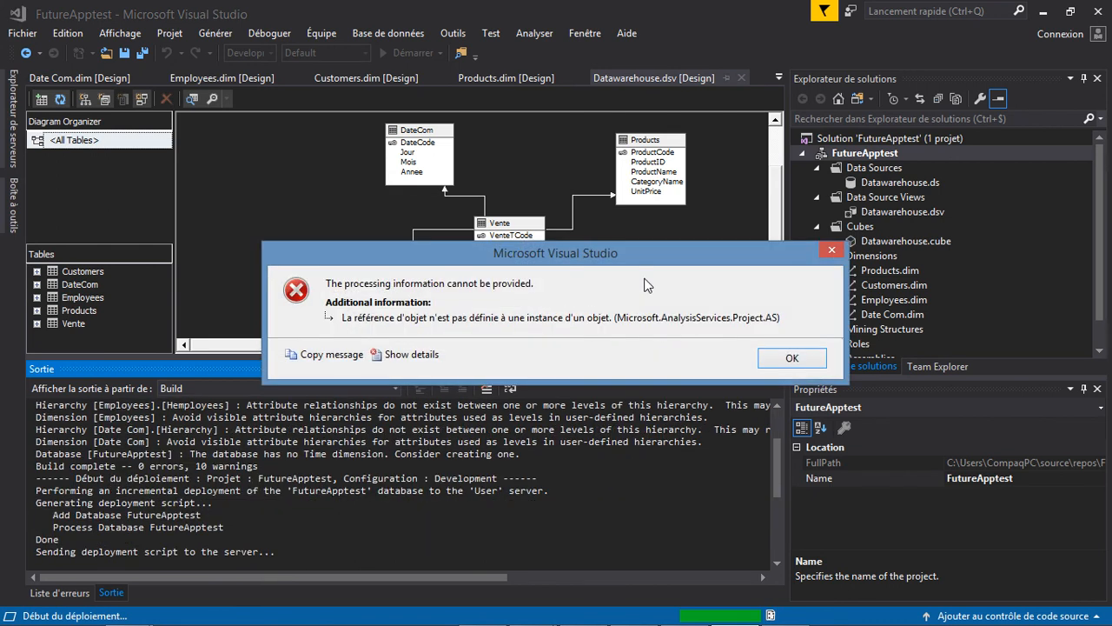
{"action": "left_click", "coordinate": [789, 365]}
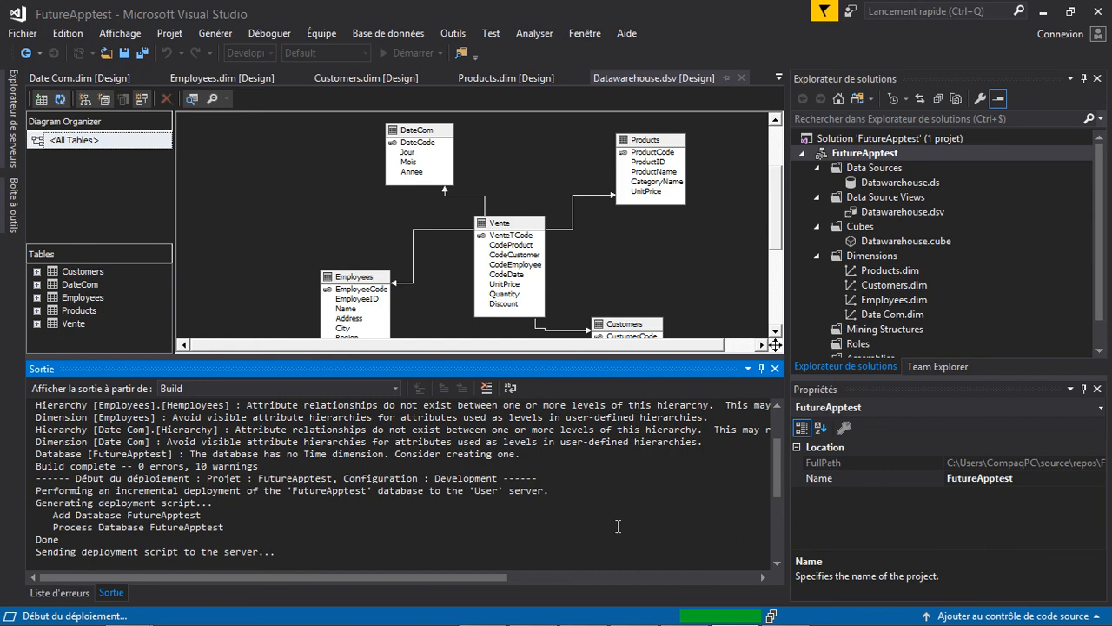
{"action": "left_click_drag", "start_coordinate": [773, 465], "coordinate": [773, 479]}
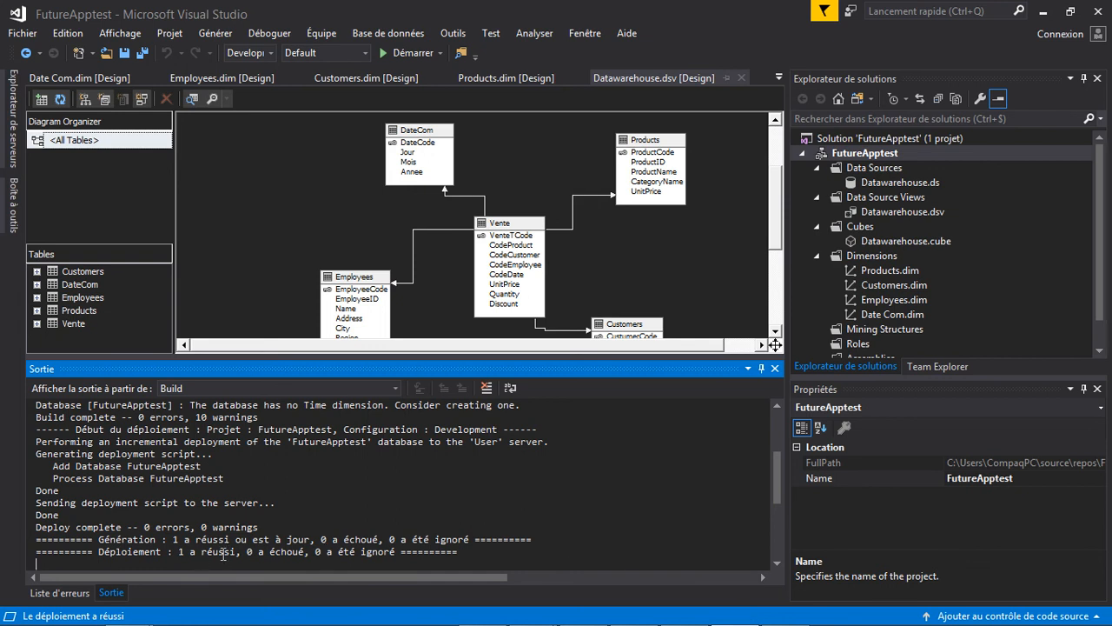
Process the FutureApptest database with the Process Full option
{"action": "right_click", "coordinate": [835, 151]}
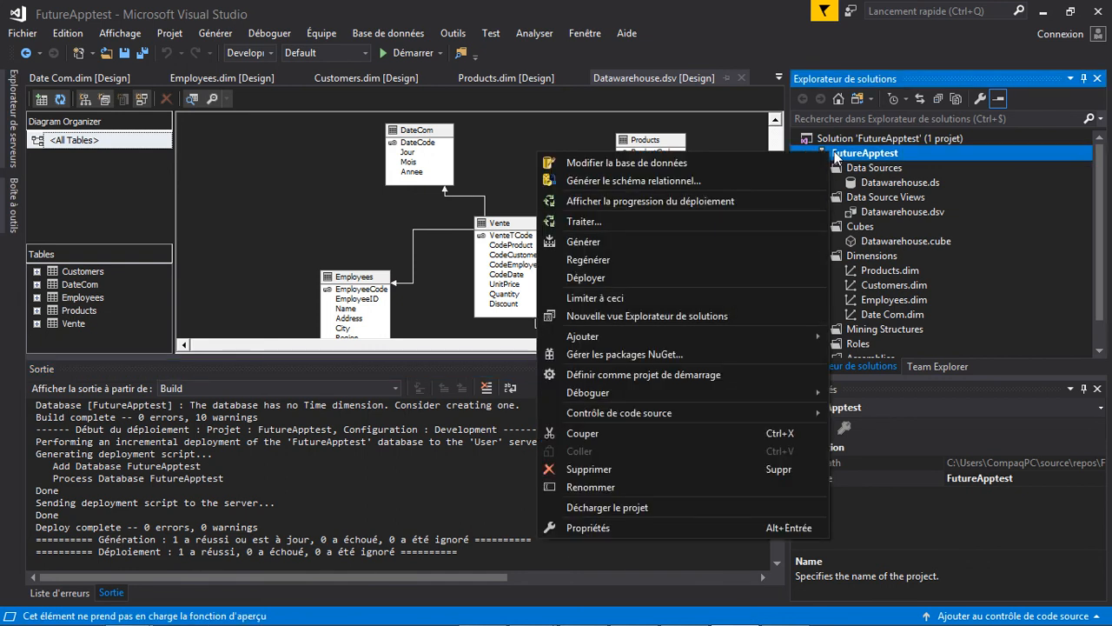
{"action": "left_click", "coordinate": [612, 226]}
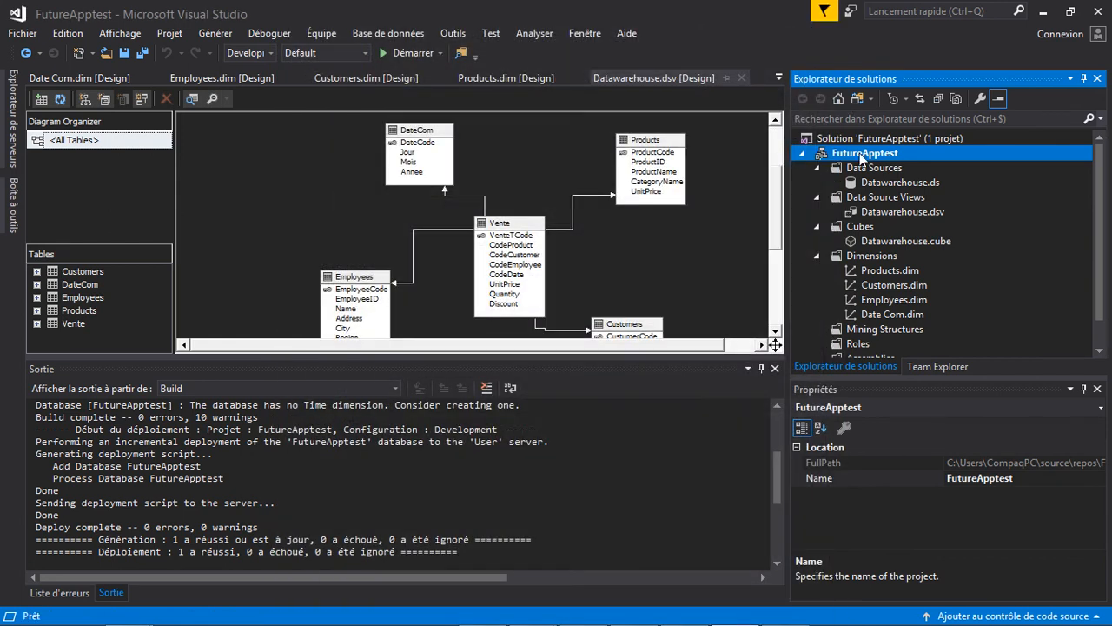
{"action": "right_click", "coordinate": [863, 156]}
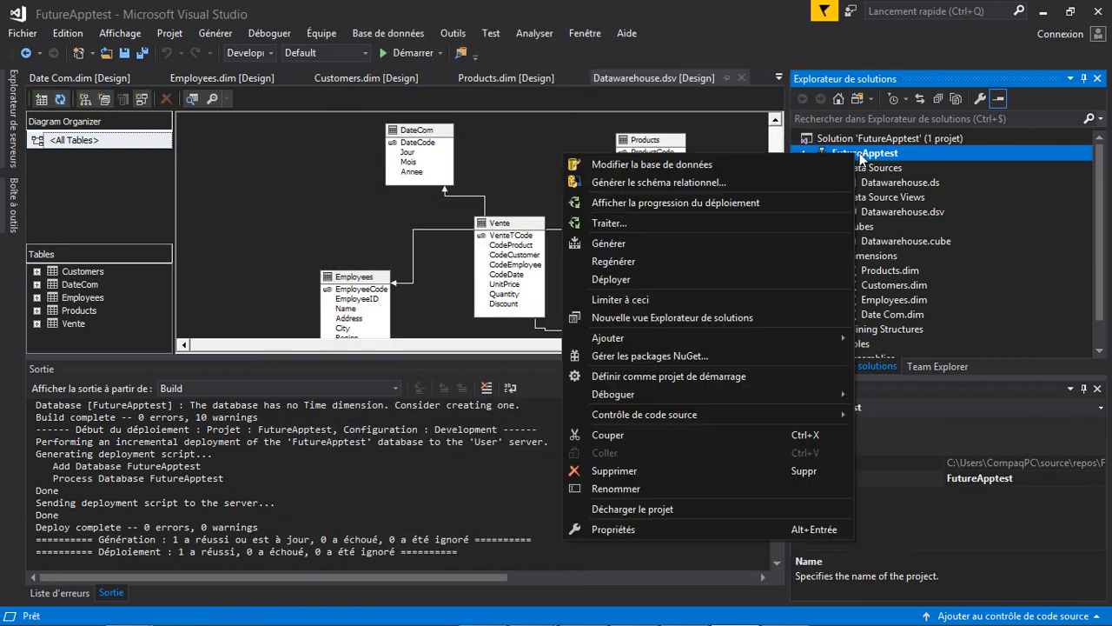
{"action": "left_click", "coordinate": [718, 225]}
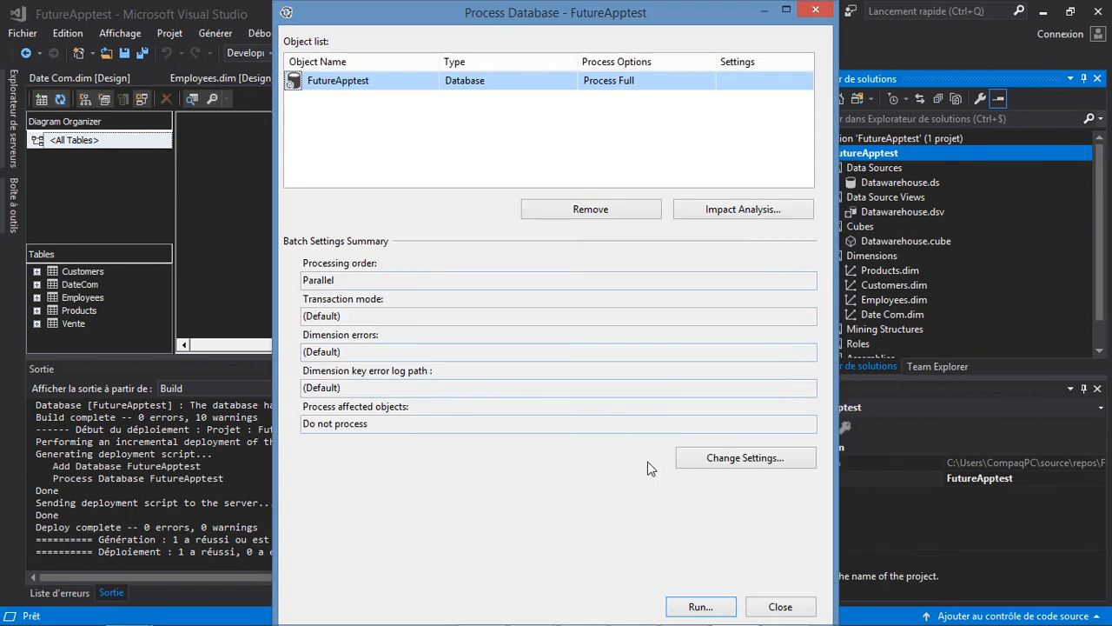
{"action": "left_click", "coordinate": [686, 606]}
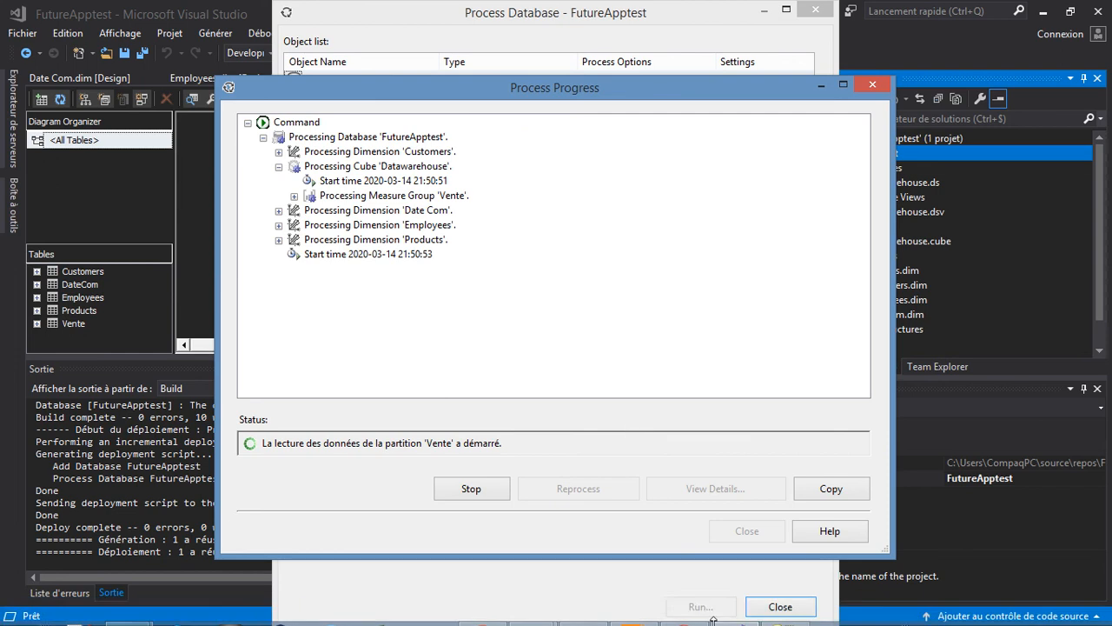
Switch to SQL Server Management Studio, refresh the Analysis Services database list and examine the cubes and dimensions of FutureApptest
{"action": "left_click", "coordinate": [782, 611]}
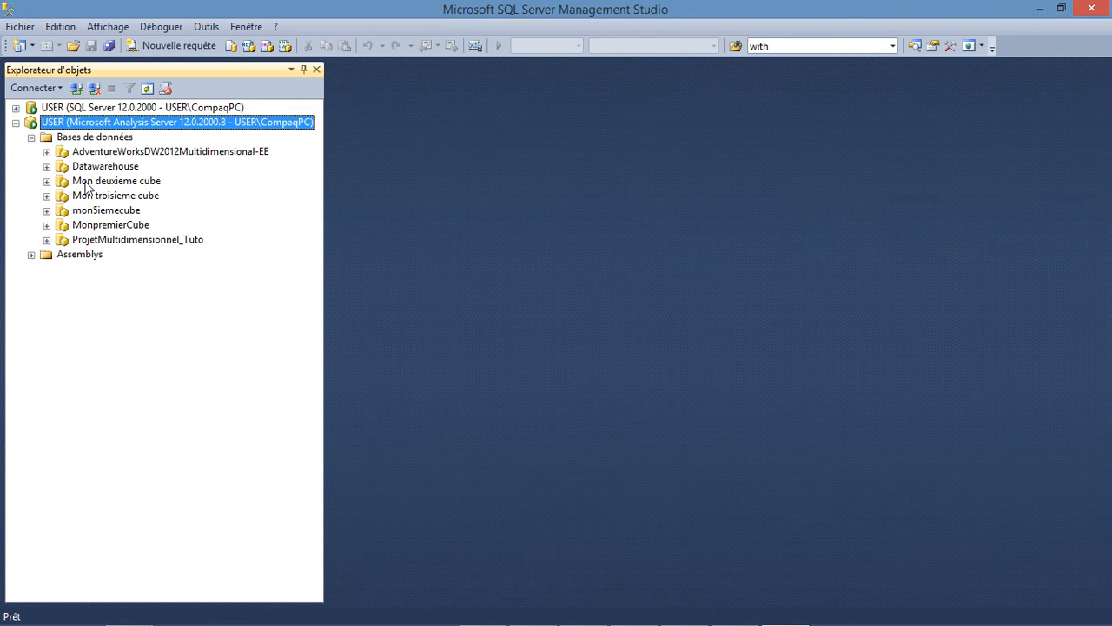
{"action": "right_click", "coordinate": [67, 139]}
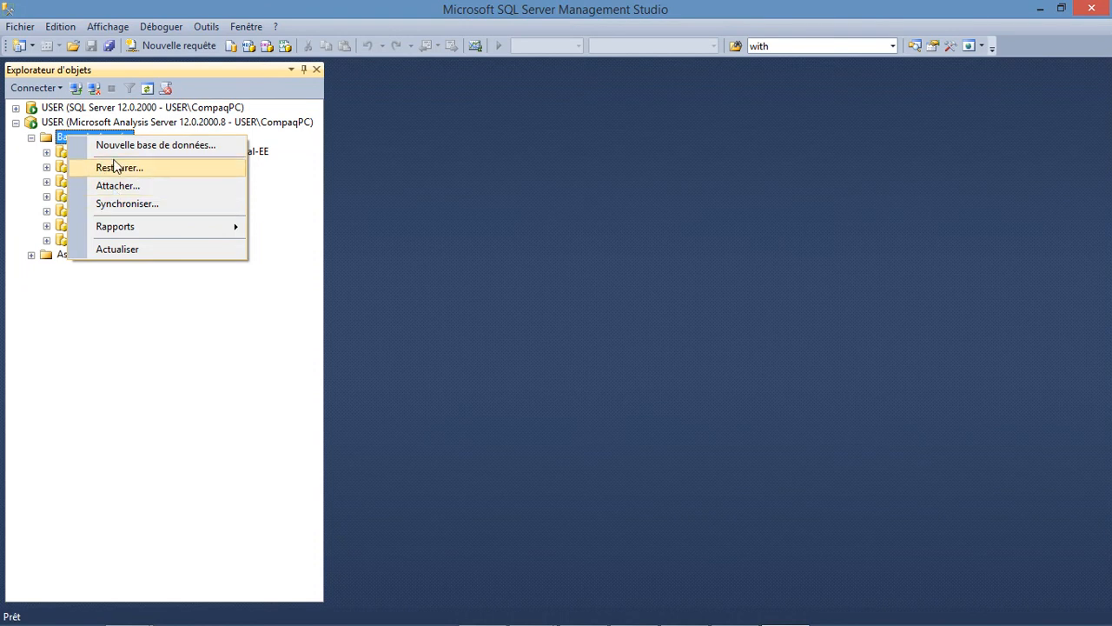
{"action": "left_click", "coordinate": [117, 249]}
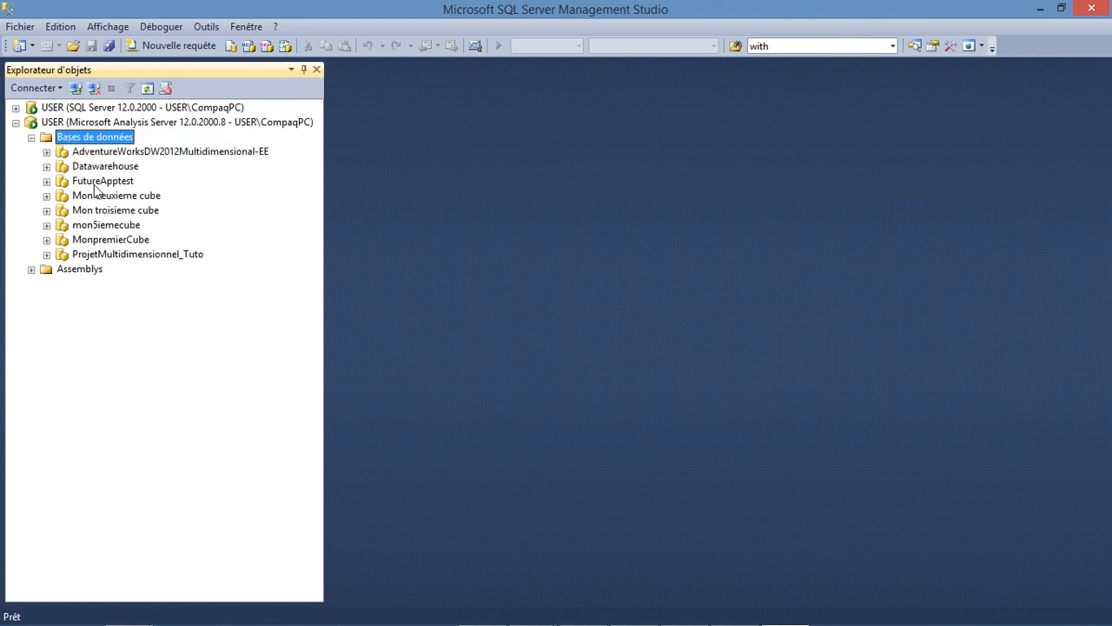
{"action": "left_click", "coordinate": [47, 181]}
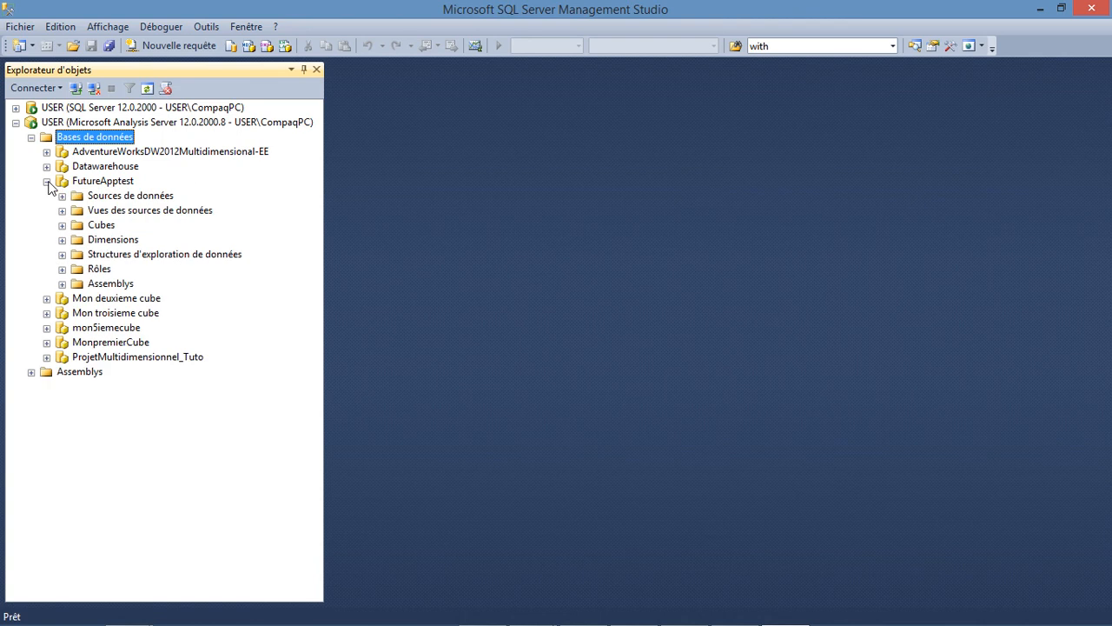
{"action": "left_click", "coordinate": [62, 226]}
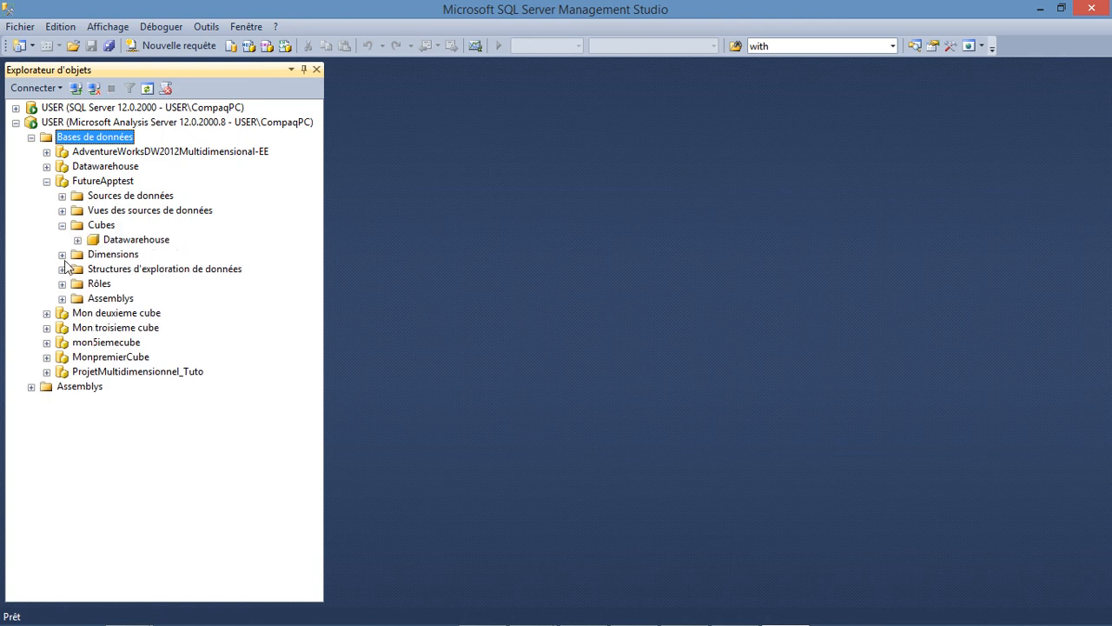
{"action": "left_click", "coordinate": [61, 255]}
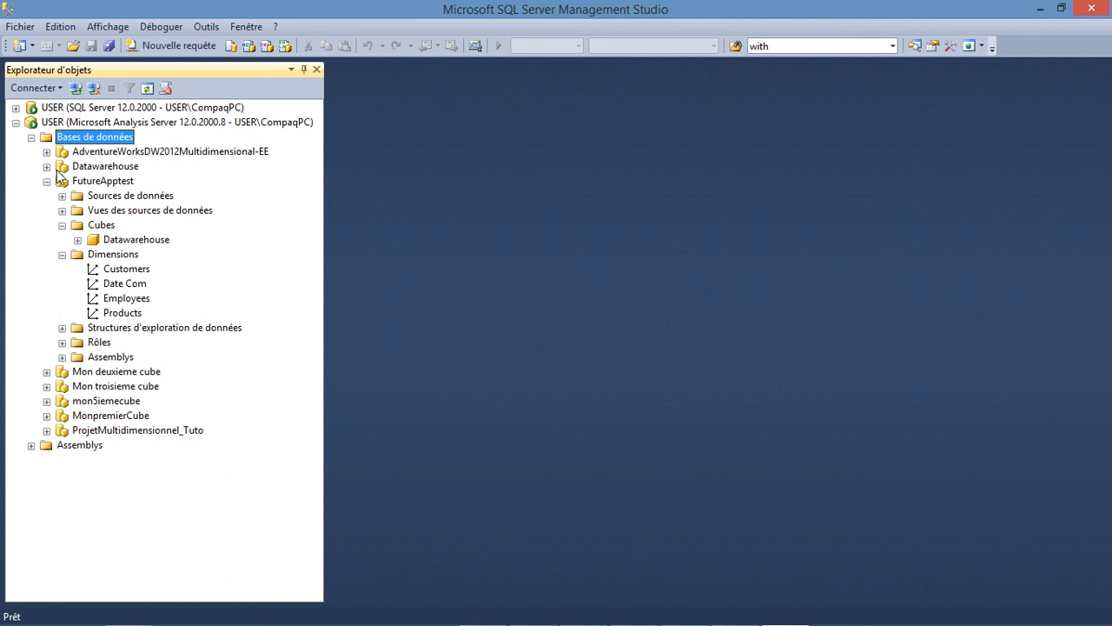
{"action": "left_click", "coordinate": [46, 181]}
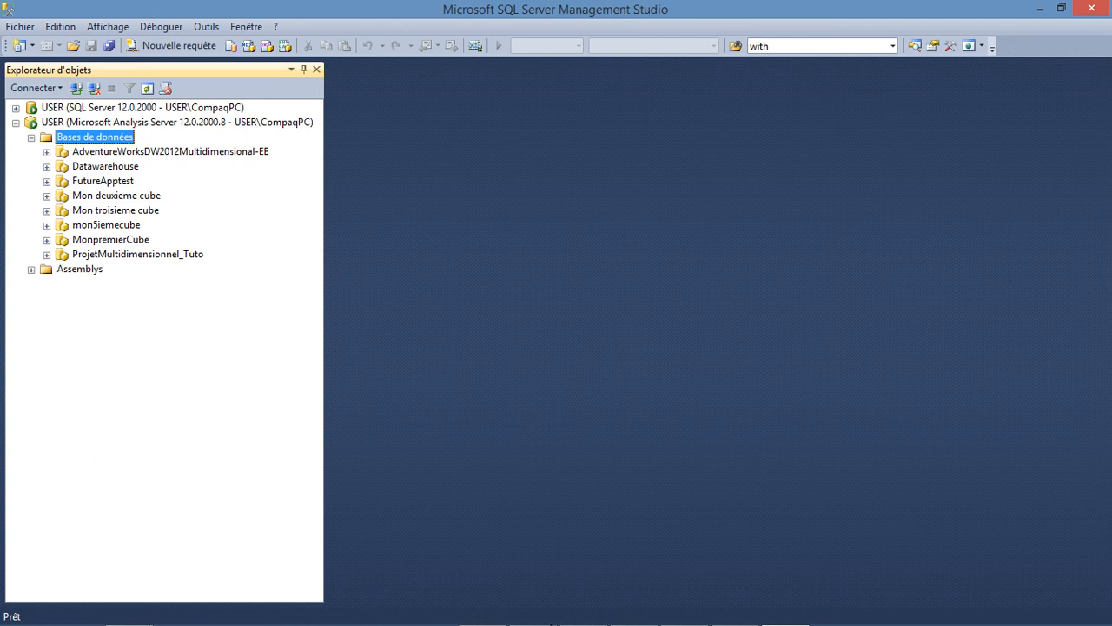
Return to Visual Studio, check the processing status of FutureApptest and close the Process Progress window
{"action": "mouse_move", "coordinate": [615, 622]}
{"action": "mouse_move", "coordinate": [728, 622]}
{"action": "mouse_move", "coordinate": [656, 16]}
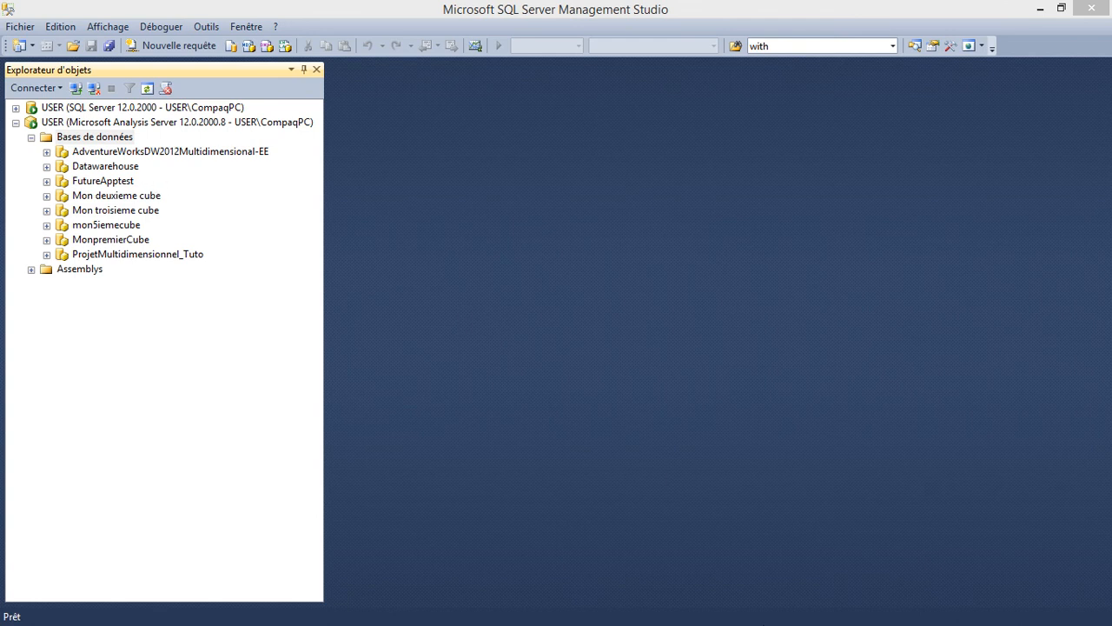
{"action": "left_click", "coordinate": [1040, 10]}
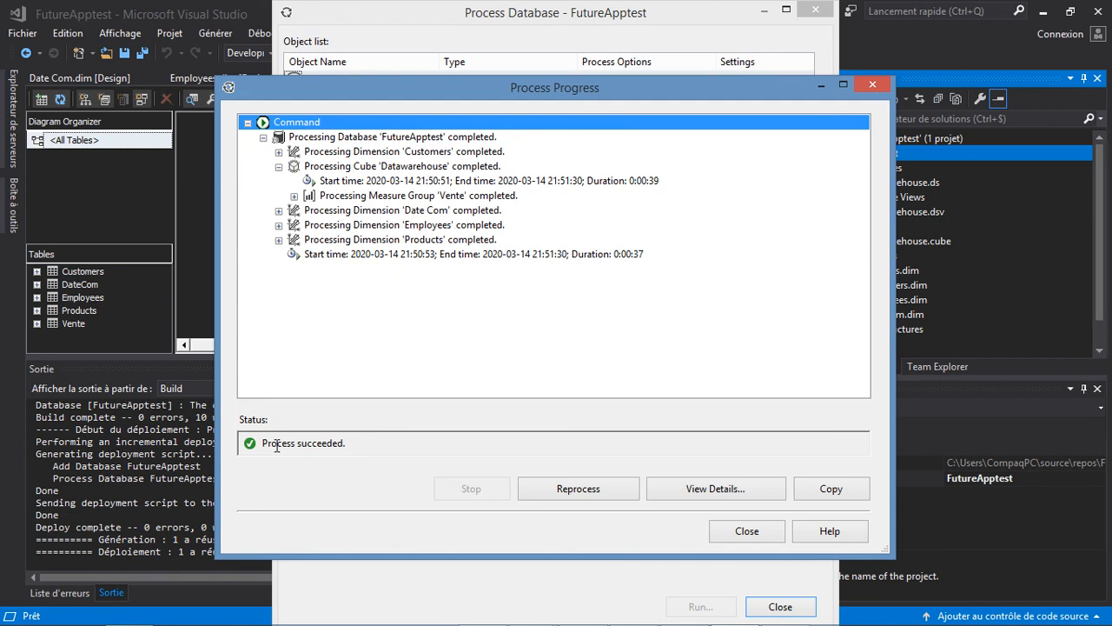
{"action": "left_click_drag", "start_coordinate": [264, 445], "coordinate": [369, 448]}
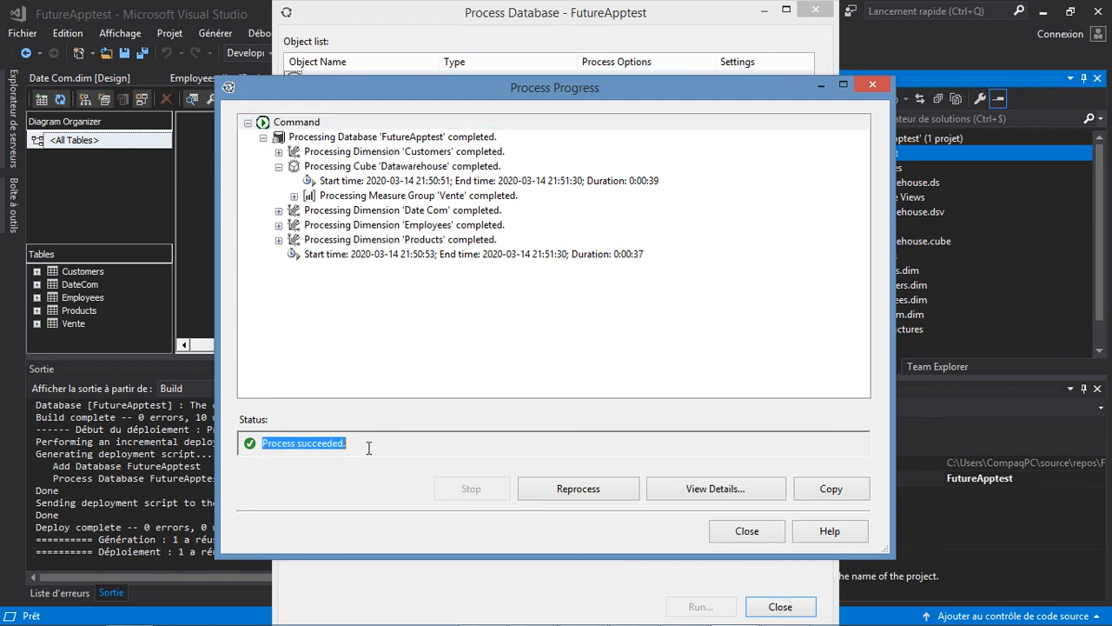
{"action": "left_click", "coordinate": [368, 447]}
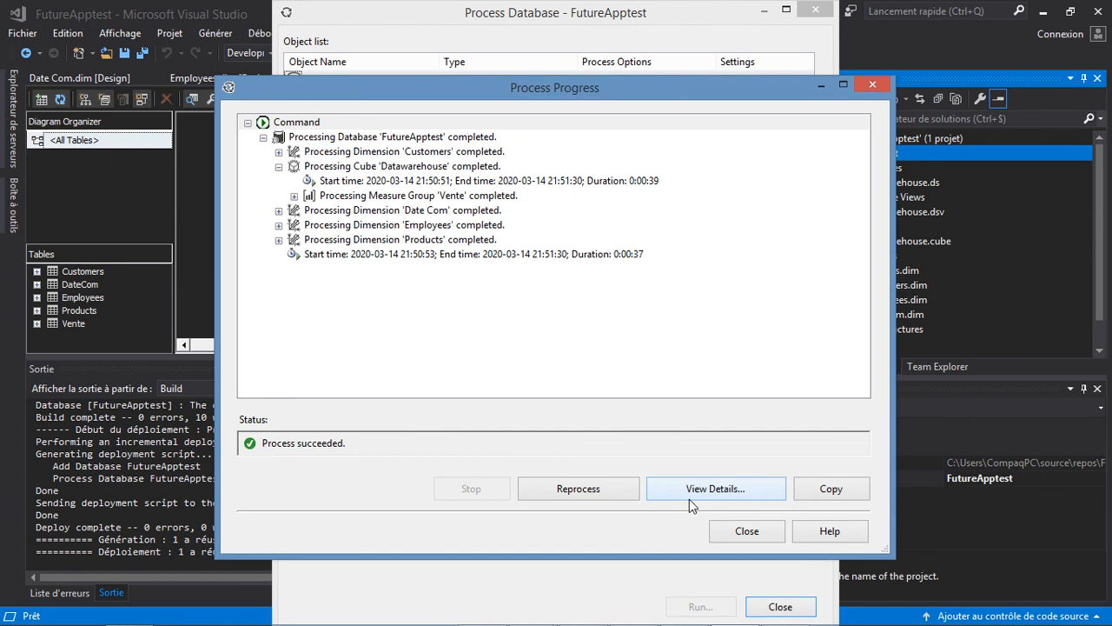
{"action": "left_click", "coordinate": [732, 531]}
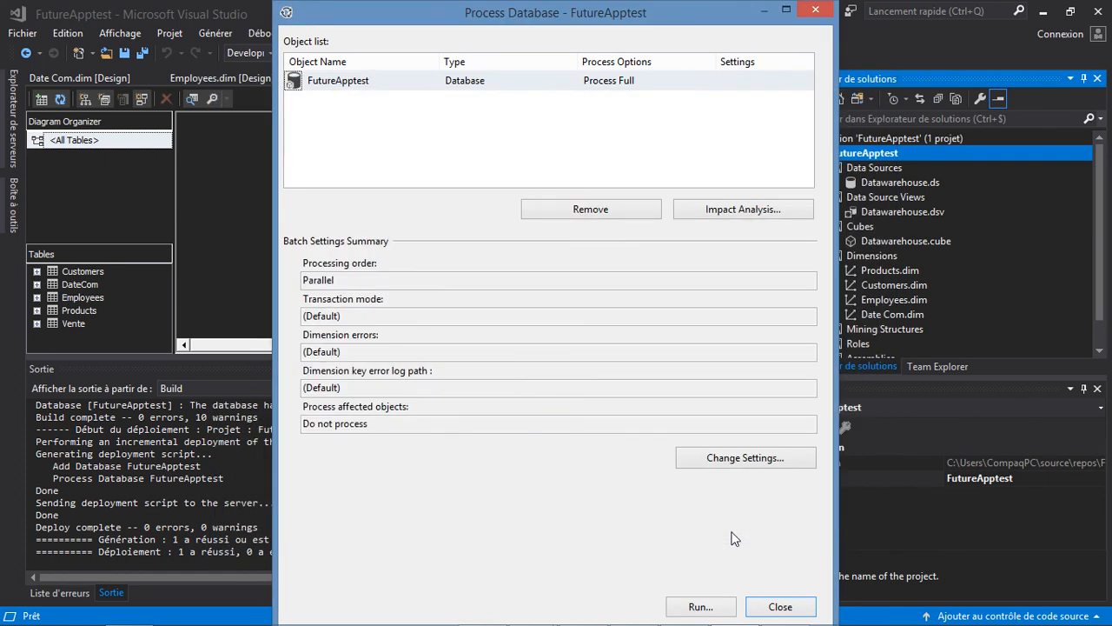
Run the Process Full operation on FutureApptest again and close both processing windows after it finishes
{"action": "left_click", "coordinate": [700, 606]}
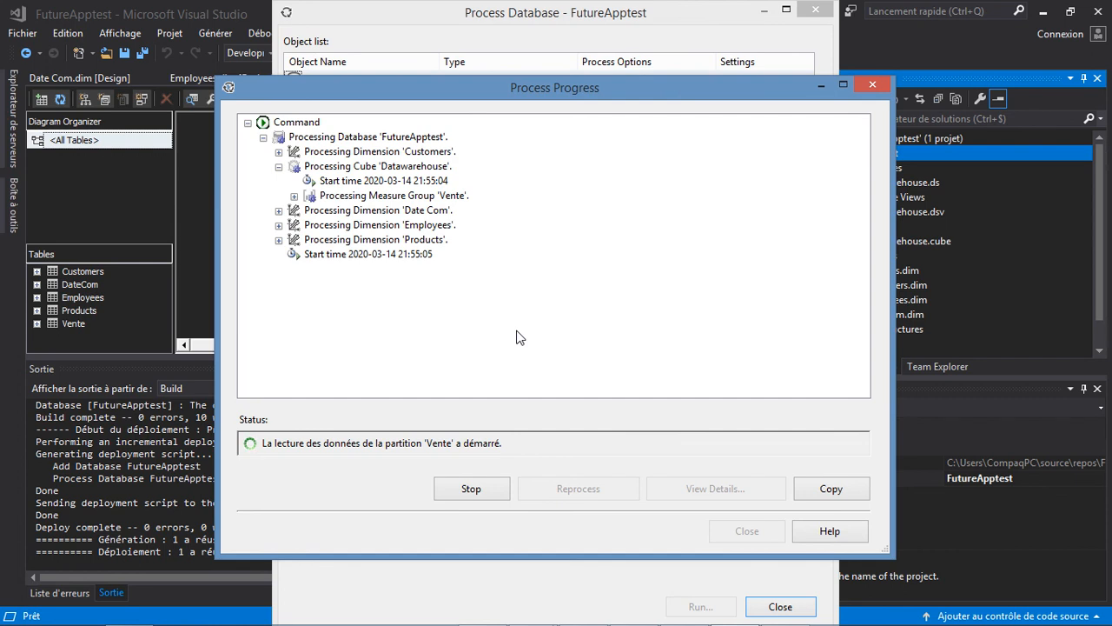
{"action": "mouse_move", "coordinate": [846, 607]}
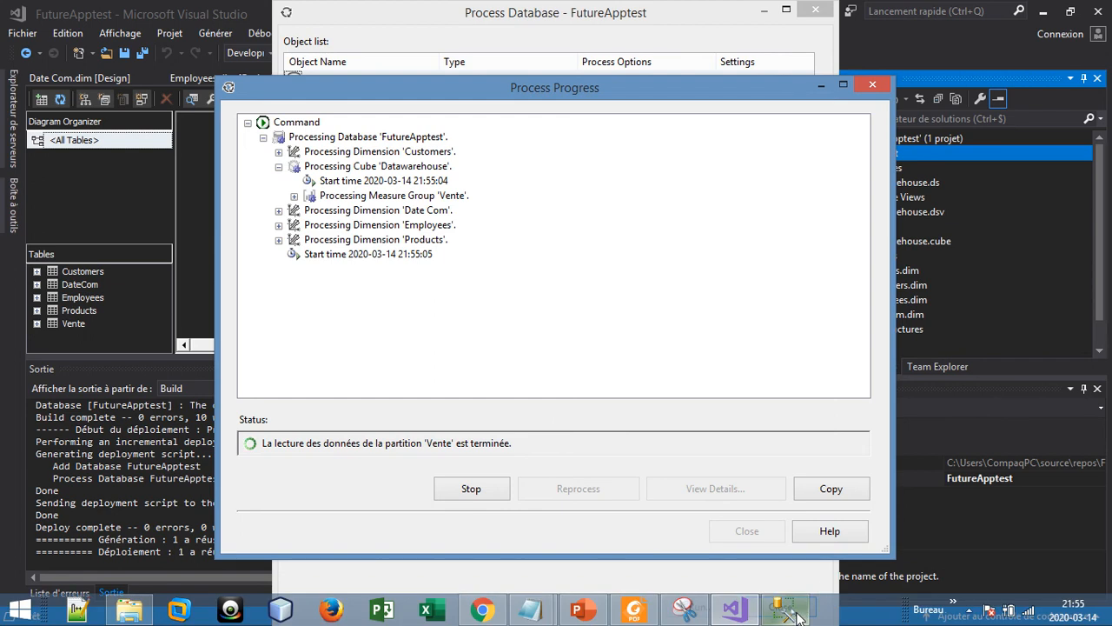
{"action": "left_click", "coordinate": [791, 610]}
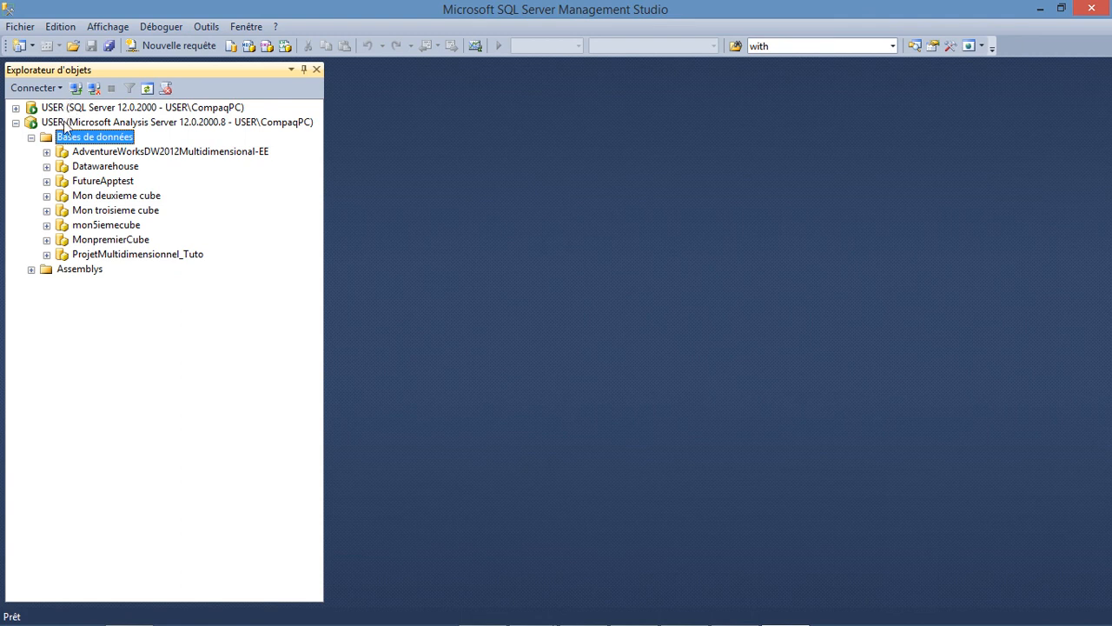
{"action": "mouse_move", "coordinate": [736, 624]}
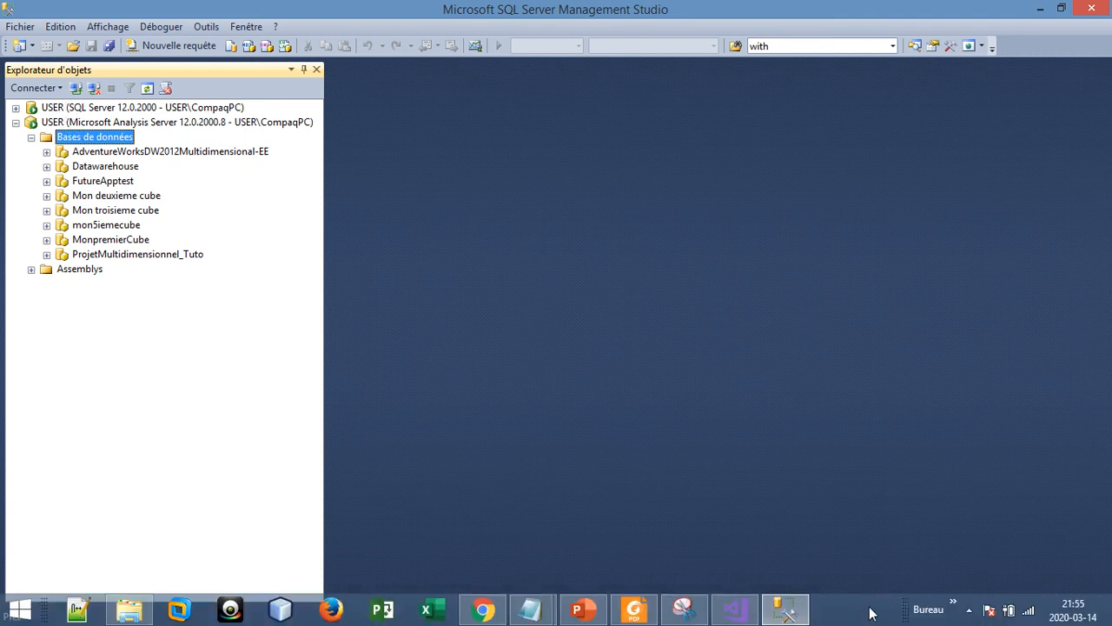
{"action": "left_click", "coordinate": [782, 609]}
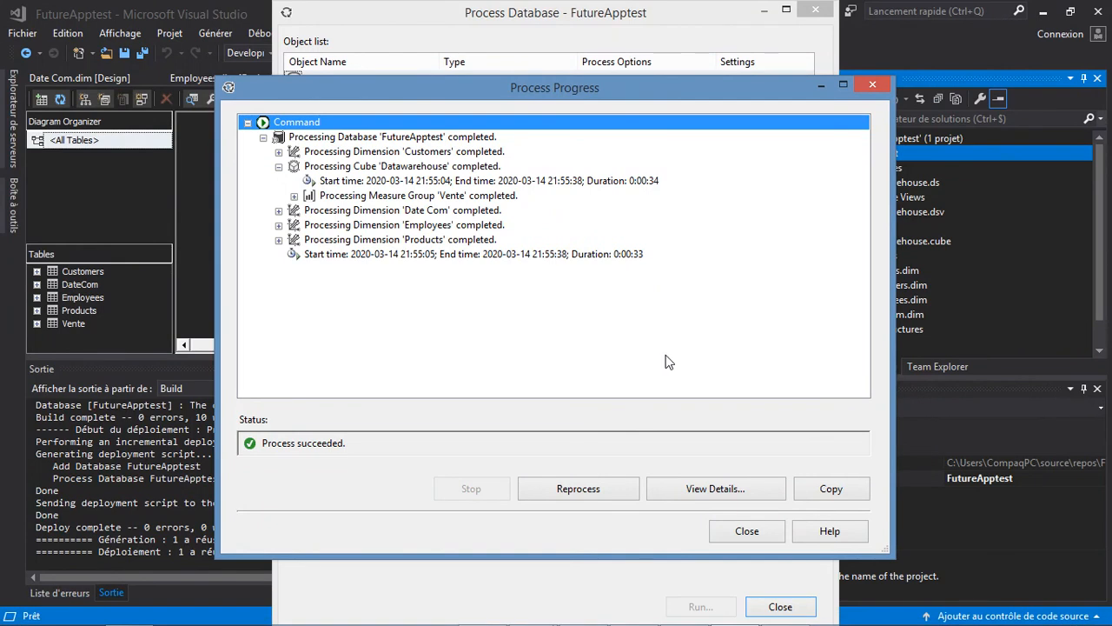
{"action": "left_click", "coordinate": [740, 533]}
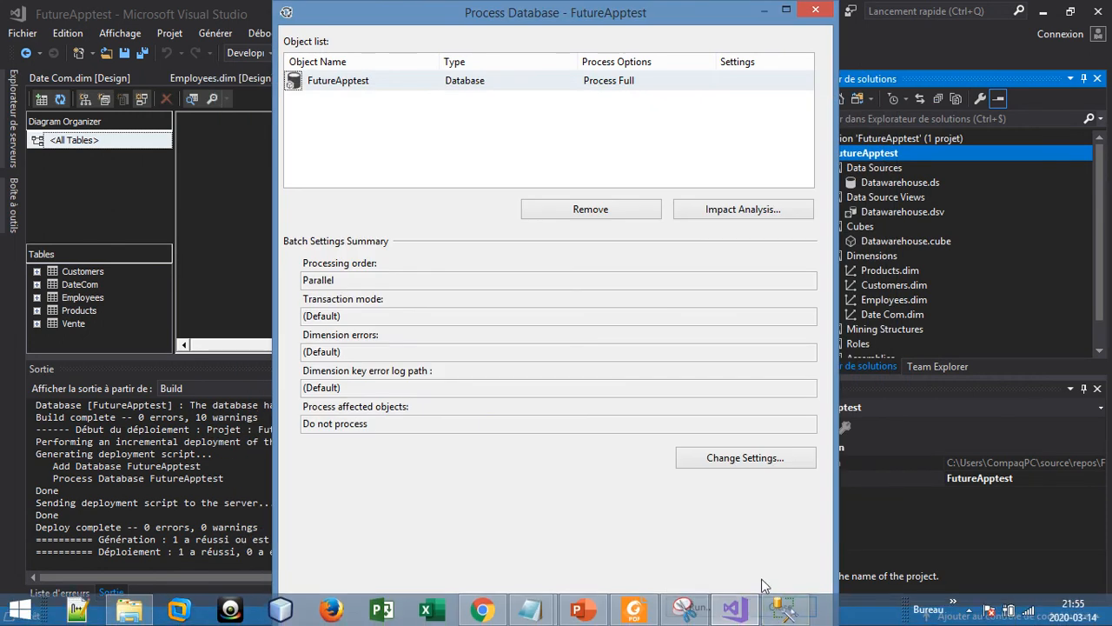
{"action": "left_click", "coordinate": [780, 607]}
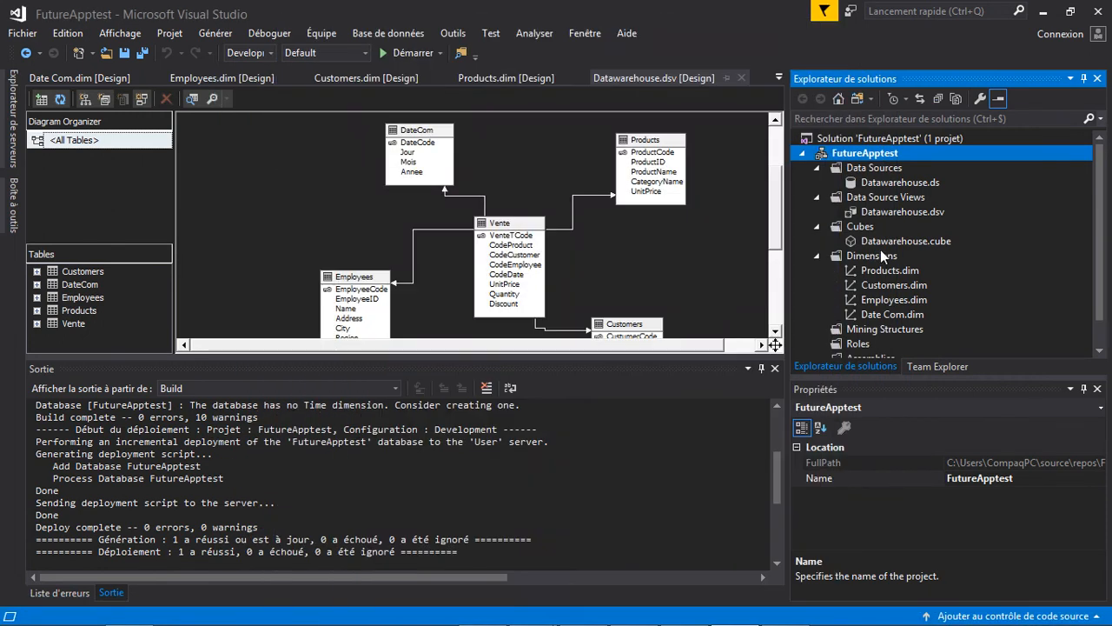
Open the Datawarehouse.ds data source, review the Windows user name and password in its impersonation settings, and accept the dialog
{"action": "right_click", "coordinate": [890, 152]}
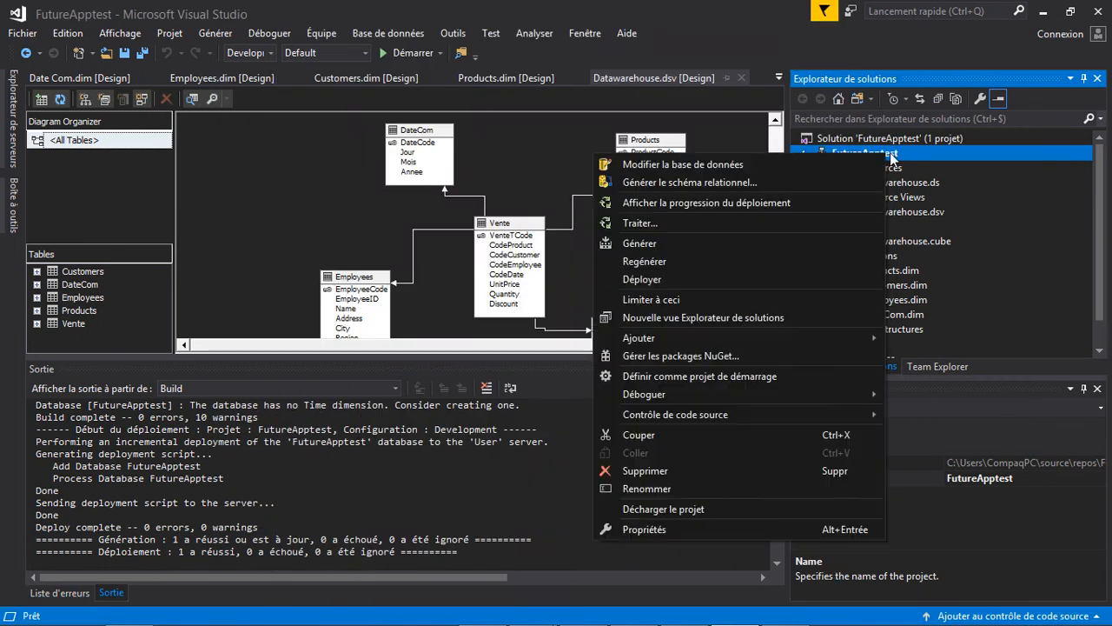
{"action": "left_click", "coordinate": [948, 177]}
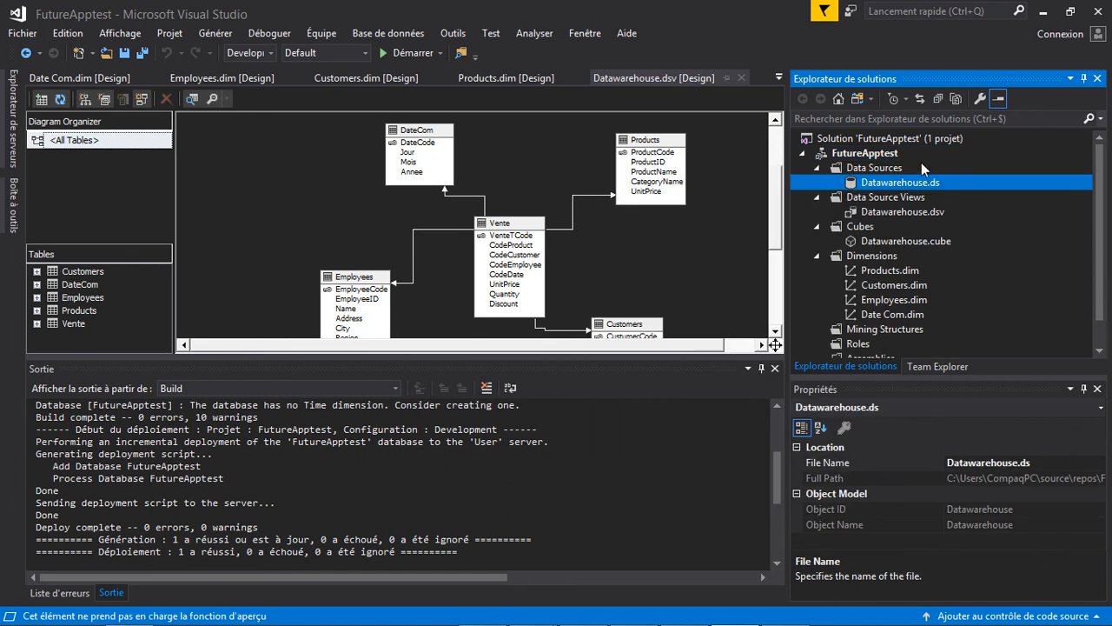
{"action": "left_click", "coordinate": [918, 159]}
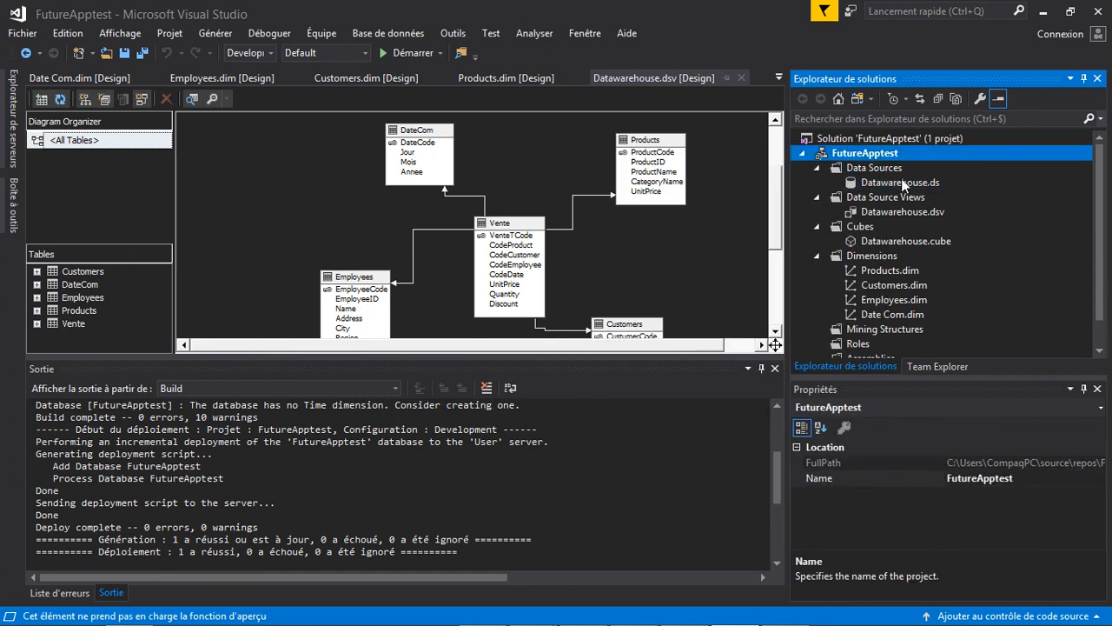
{"action": "left_click", "coordinate": [901, 182]}
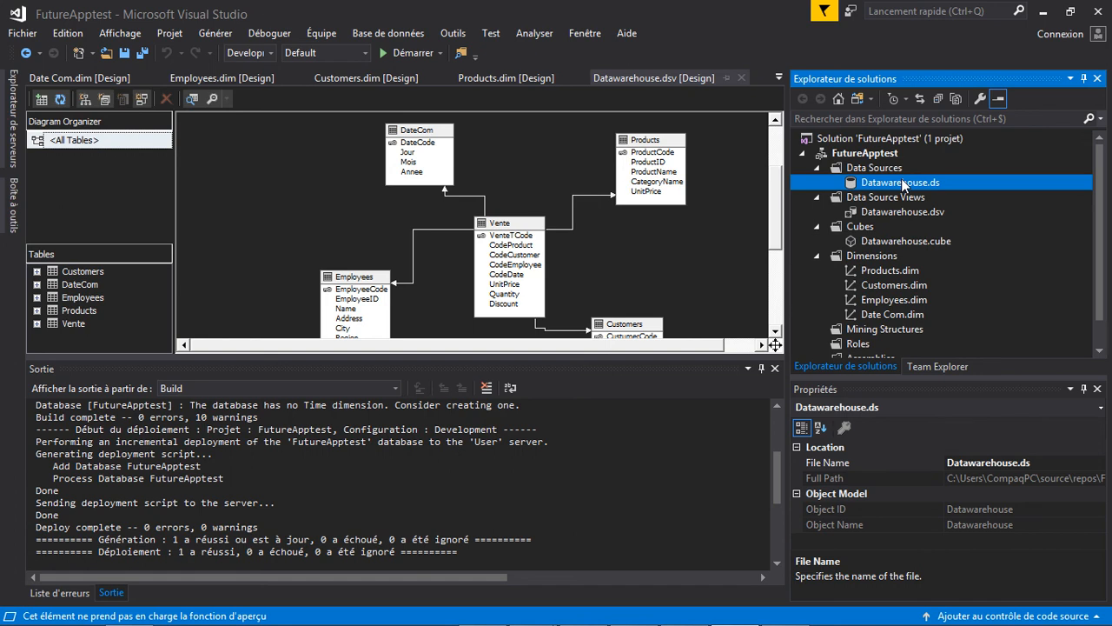
{"action": "double_click", "coordinate": [901, 182]}
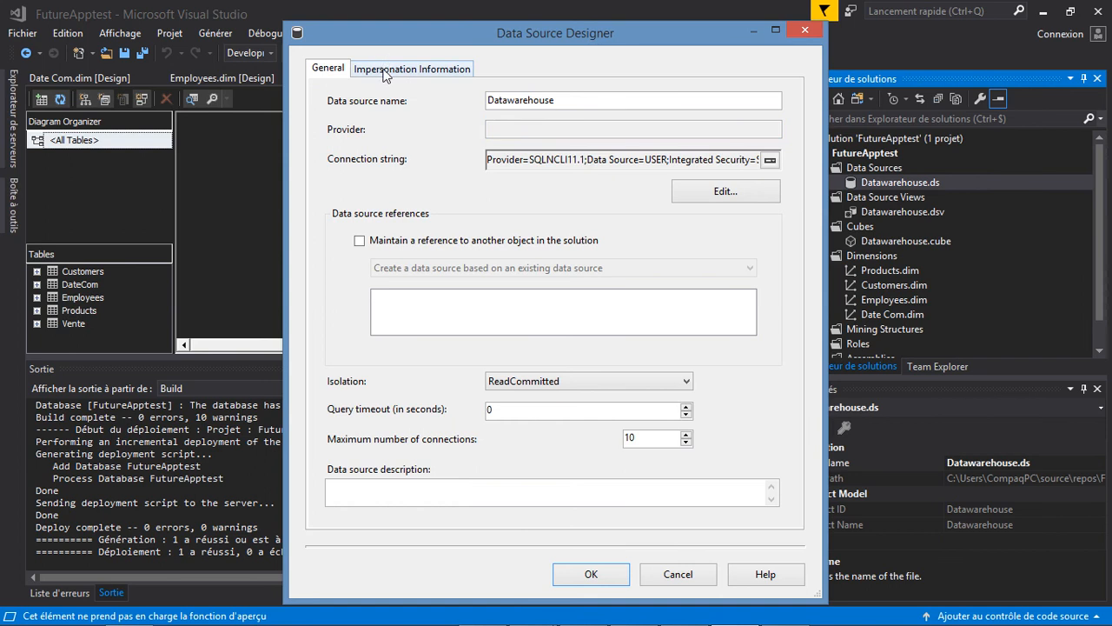
{"action": "left_click", "coordinate": [385, 73]}
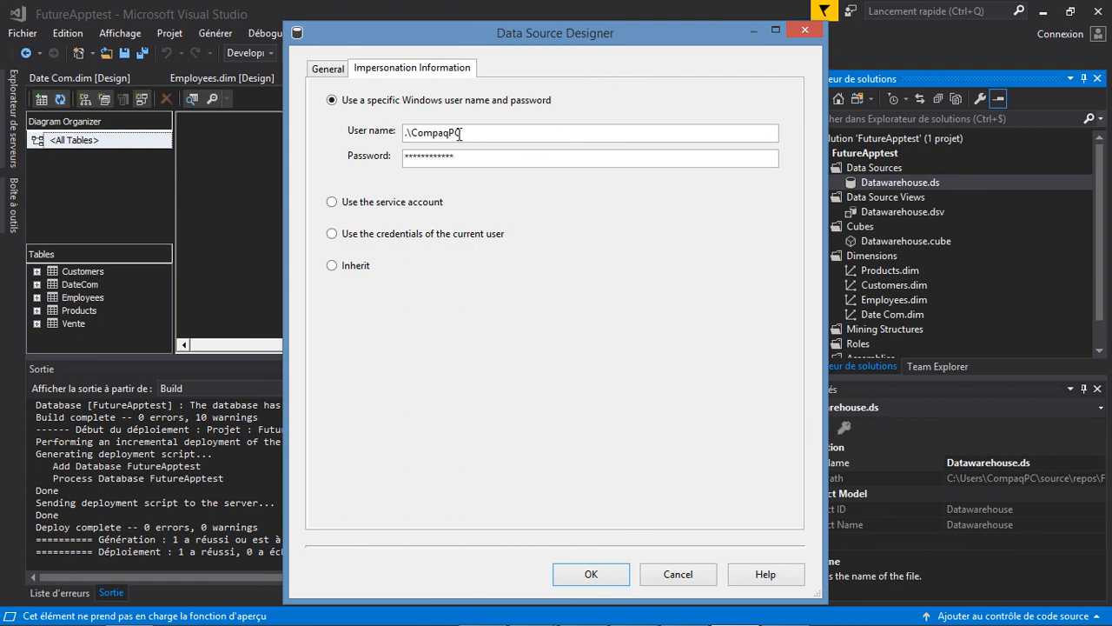
{"action": "left_click_drag", "start_coordinate": [461, 154], "coordinate": [405, 153]}
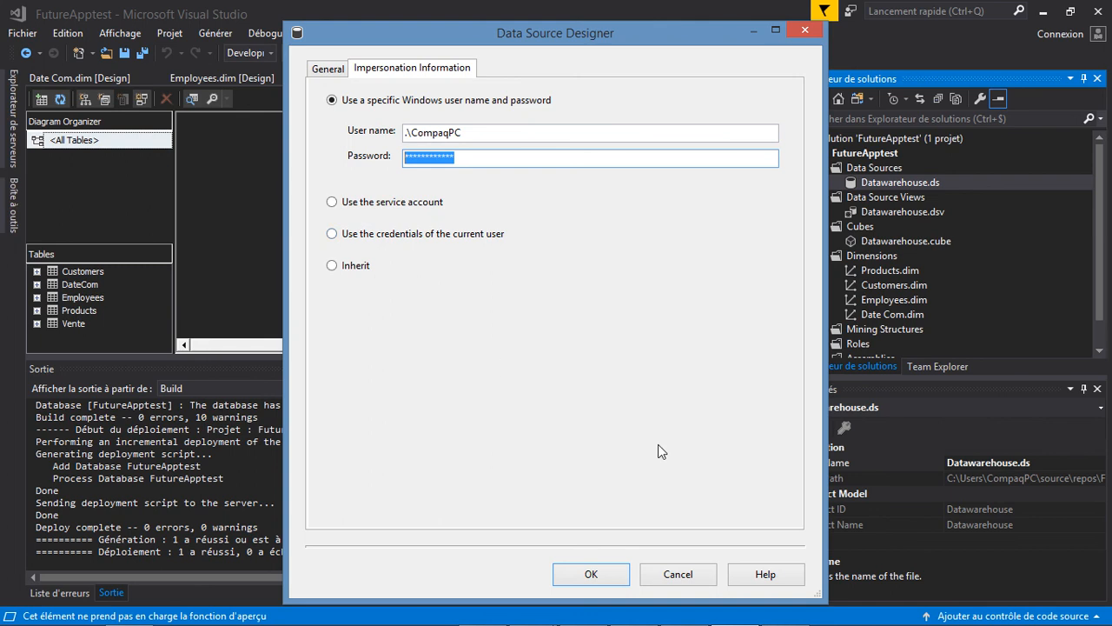
{"action": "left_click", "coordinate": [612, 572]}
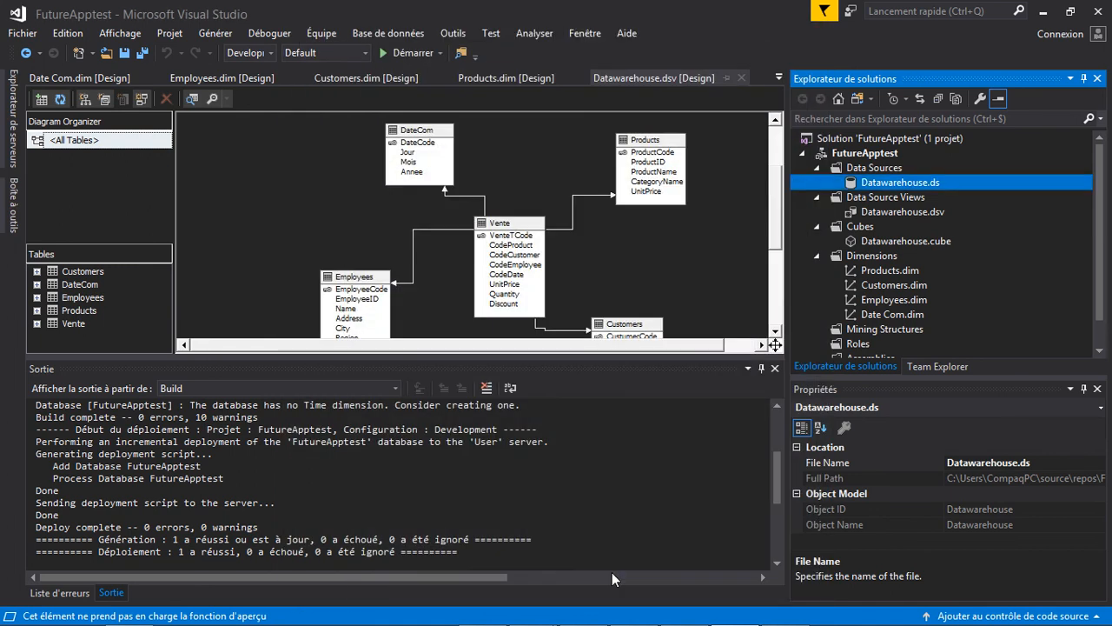
Shrink the output area and highlight the line "Interroger notre cube via un client Excel" in the untitled Notepad notes
{"action": "left_click_drag", "start_coordinate": [574, 356], "coordinate": [594, 508]}
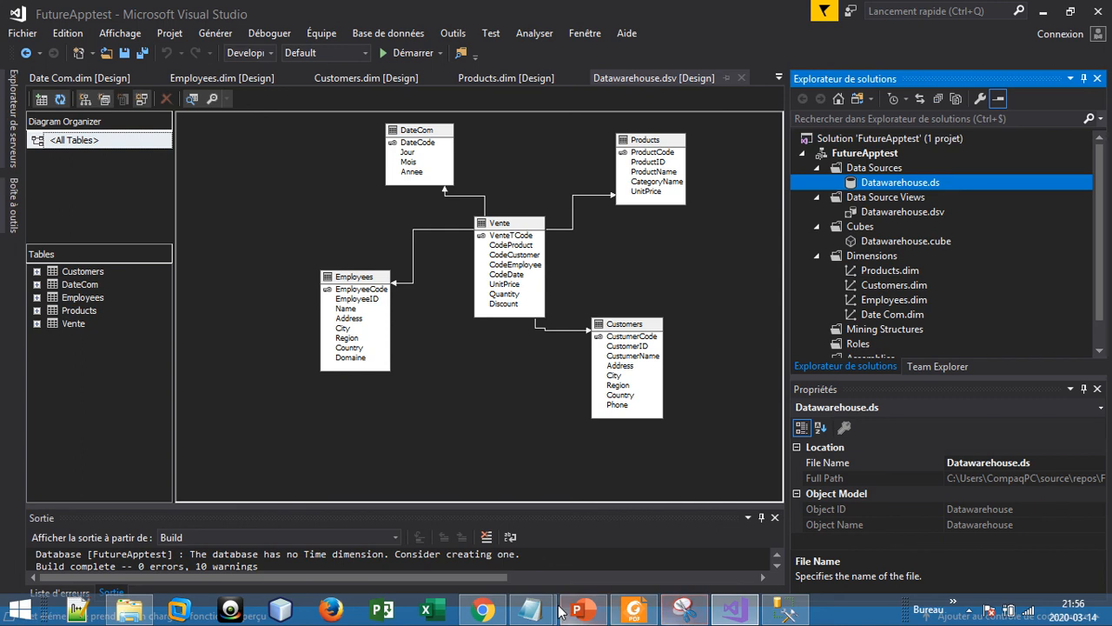
{"action": "left_click", "coordinate": [532, 609]}
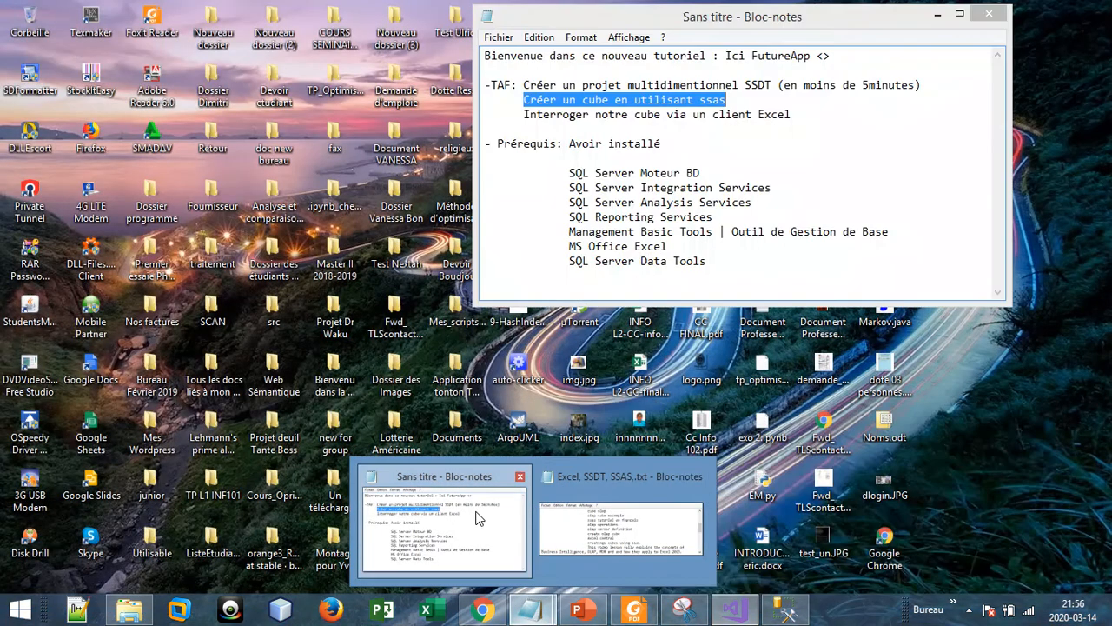
{"action": "left_click", "coordinate": [491, 514]}
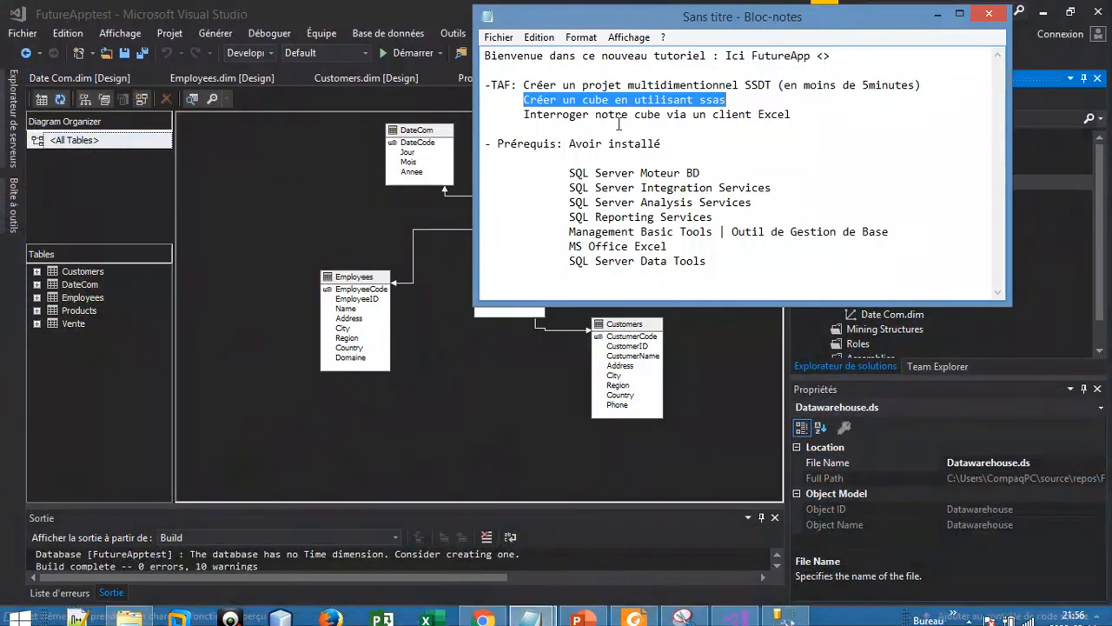
{"action": "left_click", "coordinate": [544, 102]}
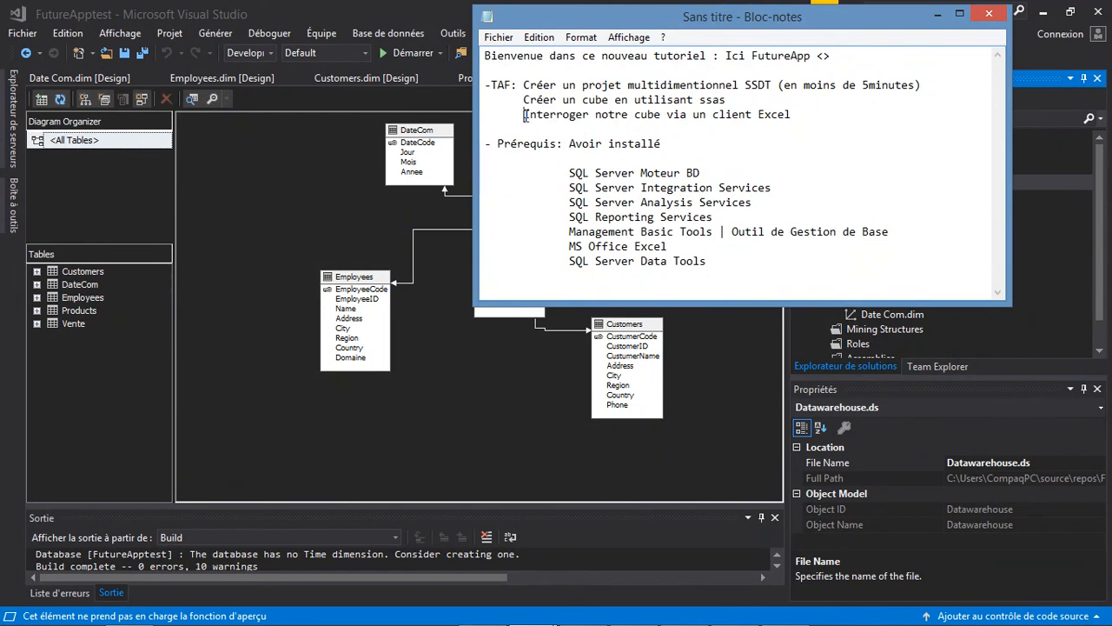
{"action": "left_click_drag", "start_coordinate": [525, 115], "coordinate": [798, 116]}
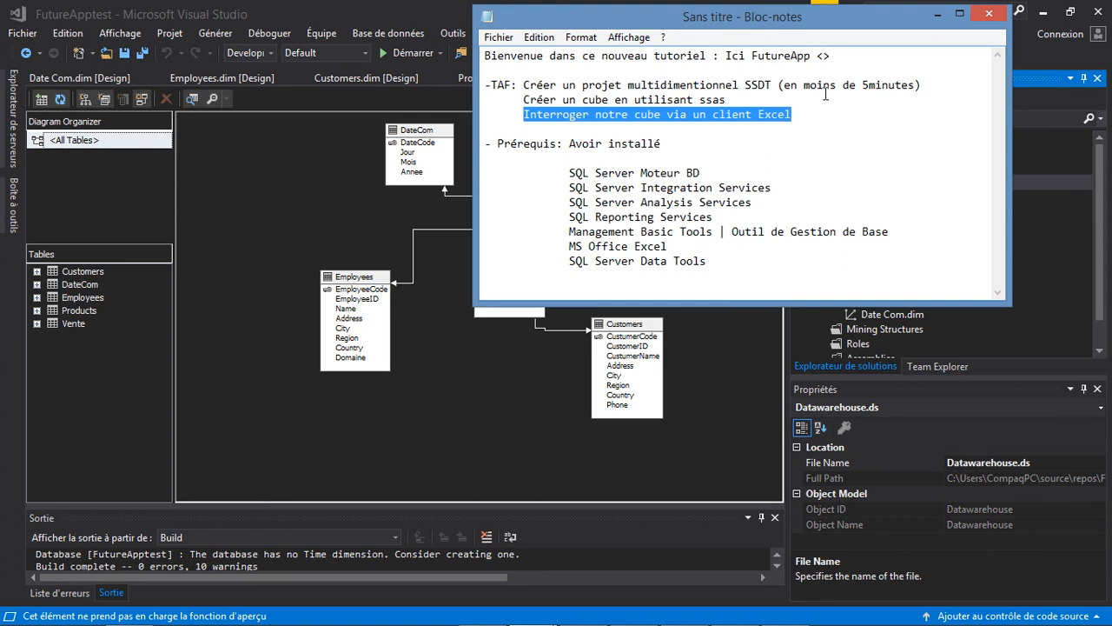
Return to Visual Studio and open the Datawarehouse.dsv data source view and the Datawarehouse.cube structure
{"action": "left_click", "coordinate": [938, 16]}
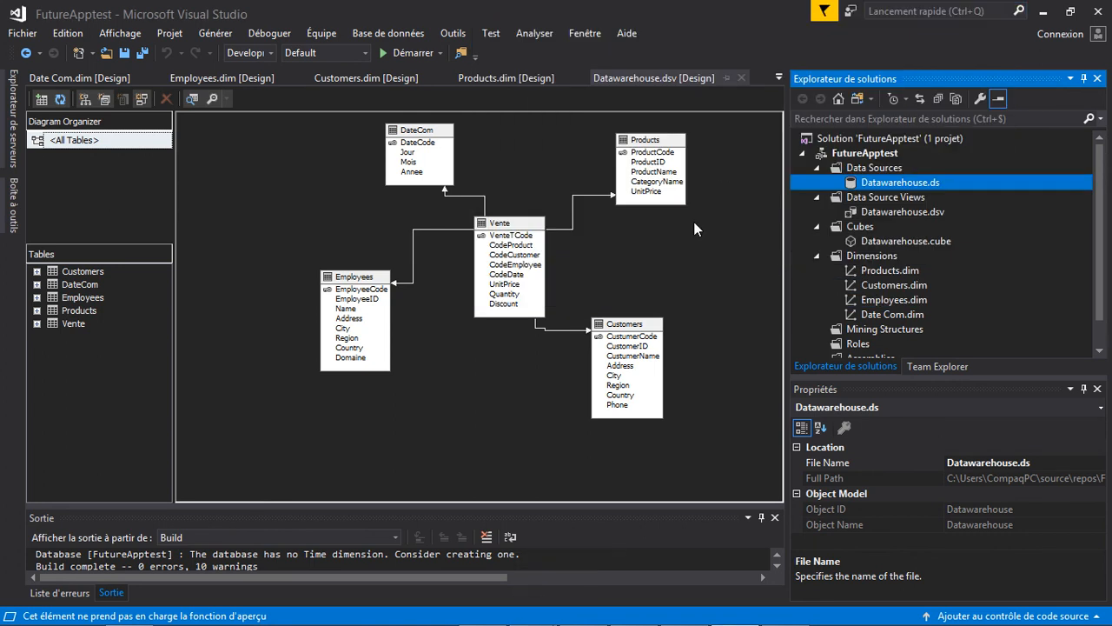
{"action": "double_click", "coordinate": [882, 209]}
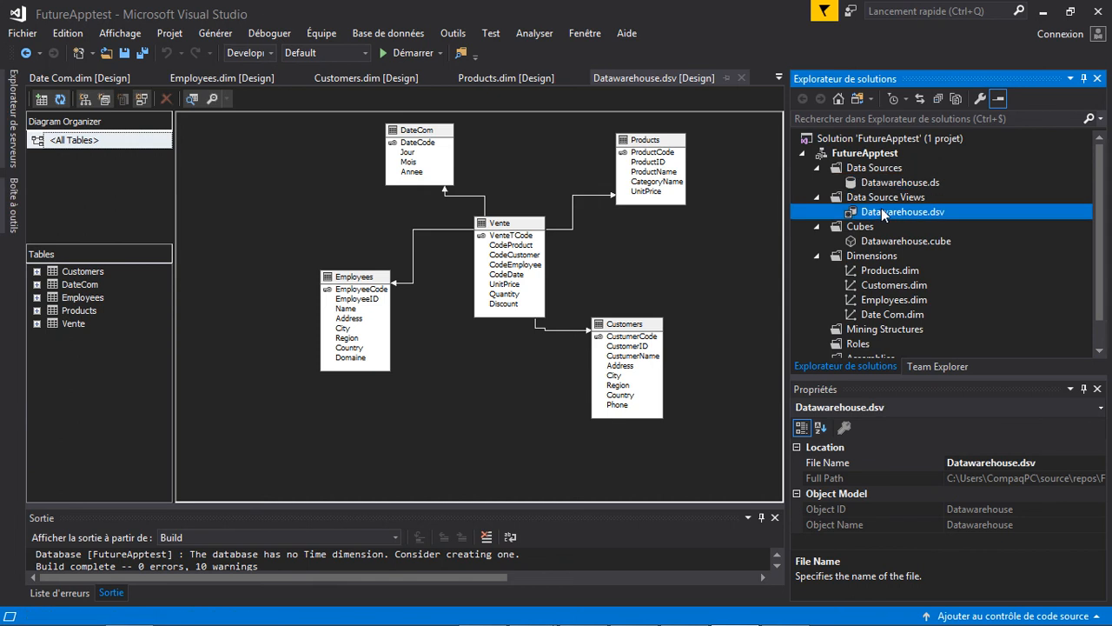
{"action": "double_click", "coordinate": [881, 241]}
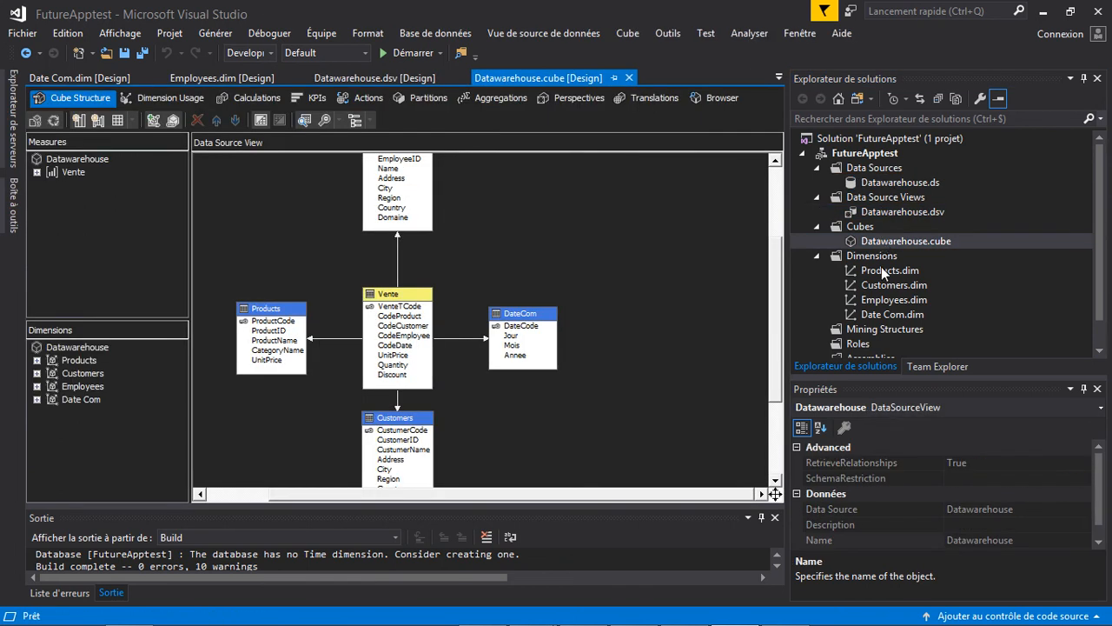
Open the Products, Customers, Employees and Date Com dimensions, and return to the cube and the Datawarehouse.dsv data source view
{"action": "double_click", "coordinate": [883, 269]}
{"action": "double_click", "coordinate": [888, 286]}
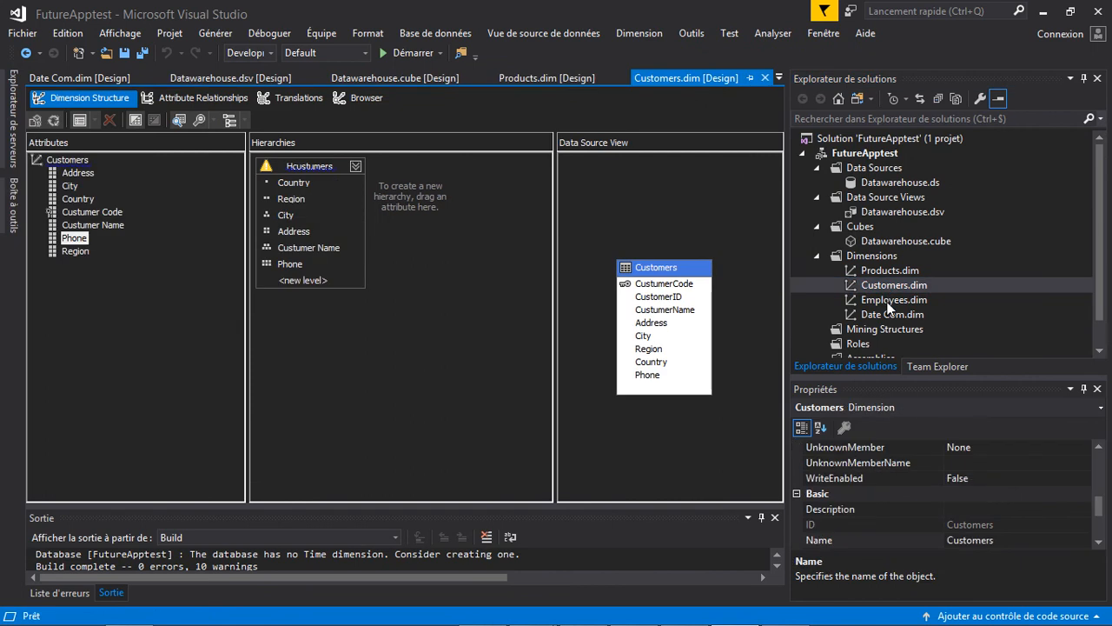
{"action": "double_click", "coordinate": [889, 300]}
{"action": "double_click", "coordinate": [889, 314]}
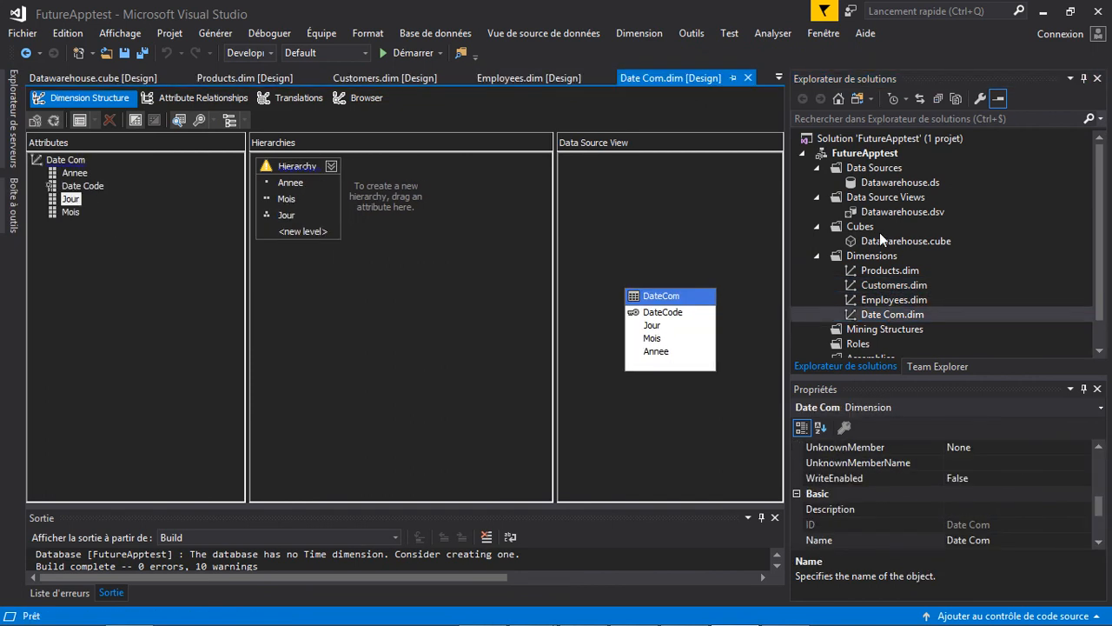
{"action": "double_click", "coordinate": [879, 243]}
{"action": "double_click", "coordinate": [874, 213]}
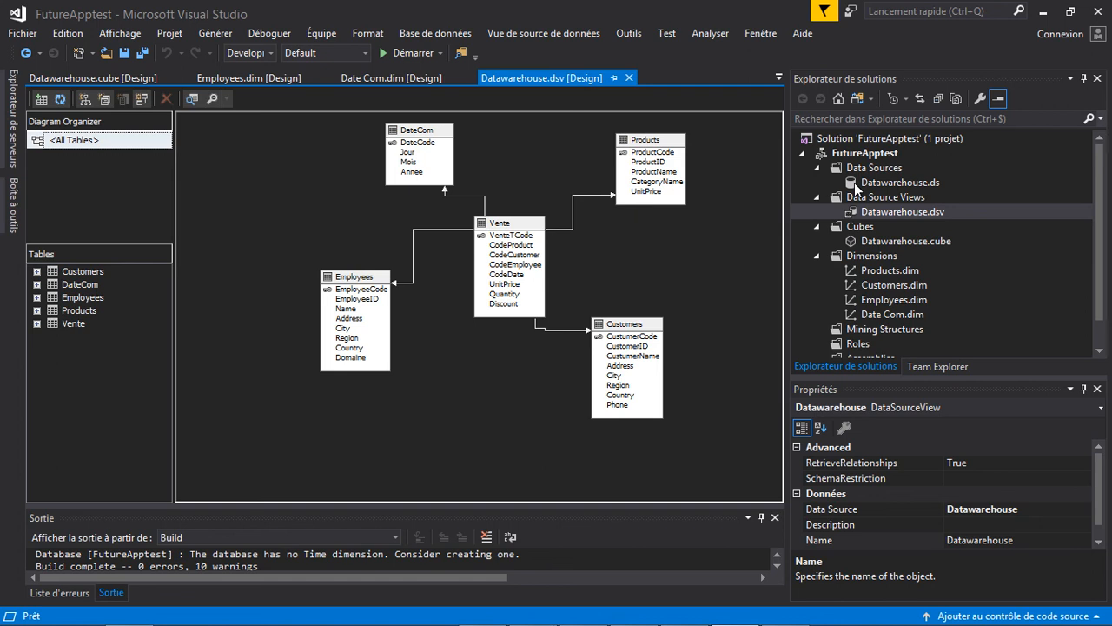
Examine the UnitPrice and Discount columns of the Vente fact table in the data source view diagram
{"action": "left_click", "coordinate": [500, 285]}
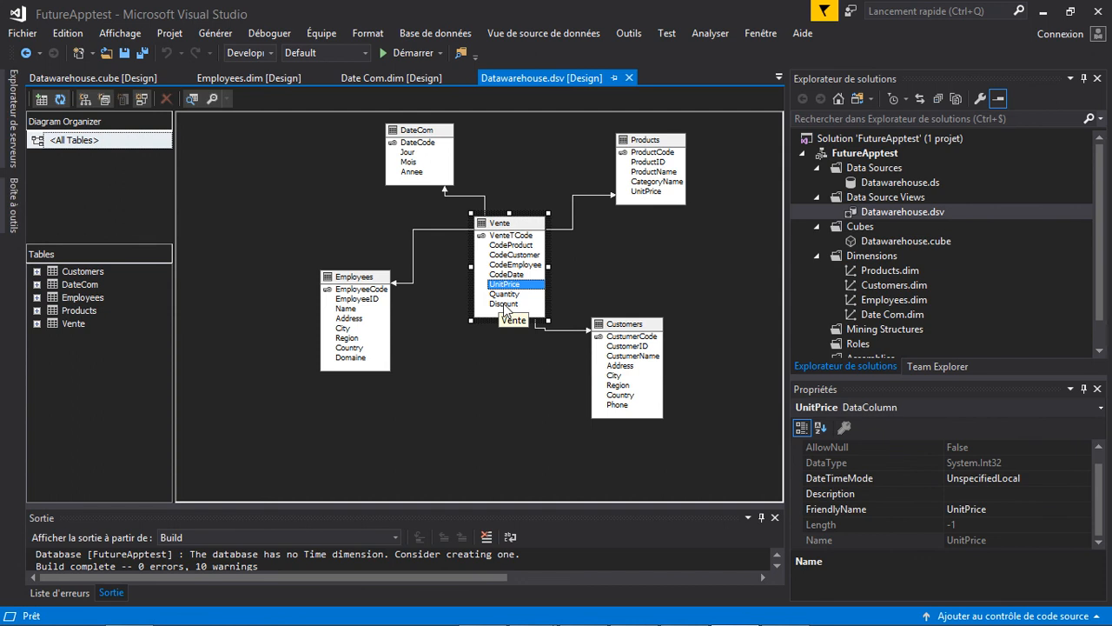
{"action": "left_click", "coordinate": [505, 305]}
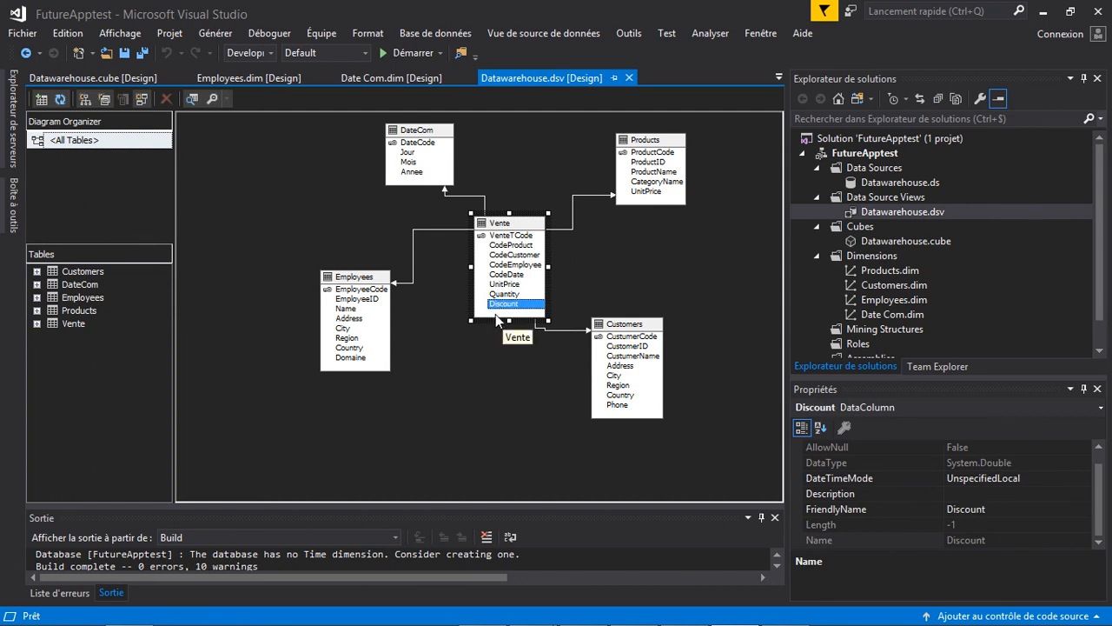
{"action": "left_click", "coordinate": [495, 313]}
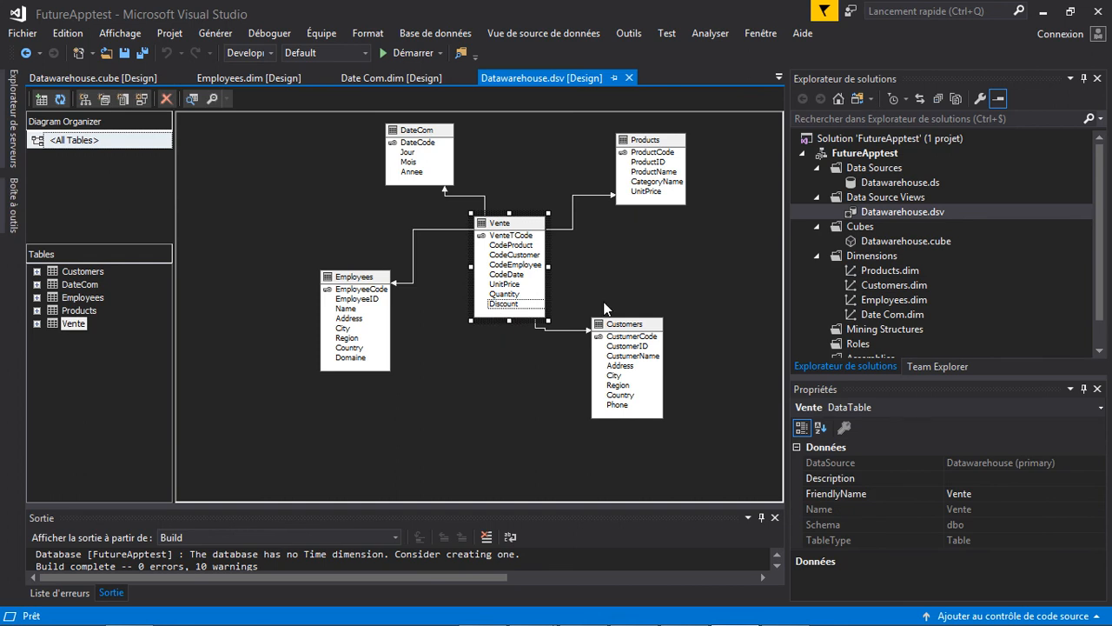
{"action": "left_click", "coordinate": [497, 319]}
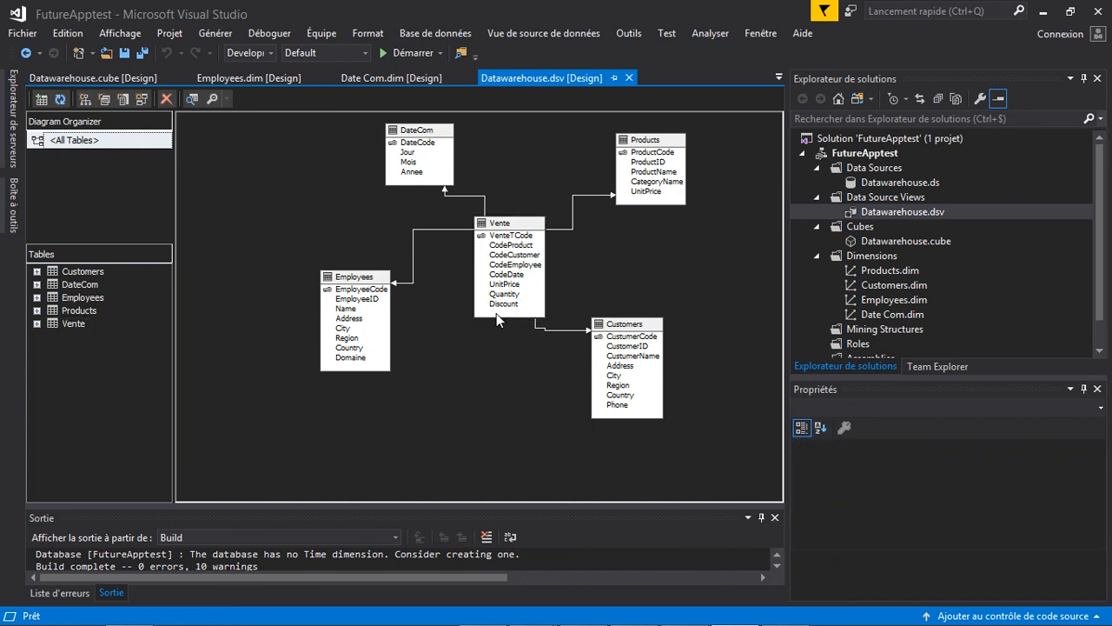
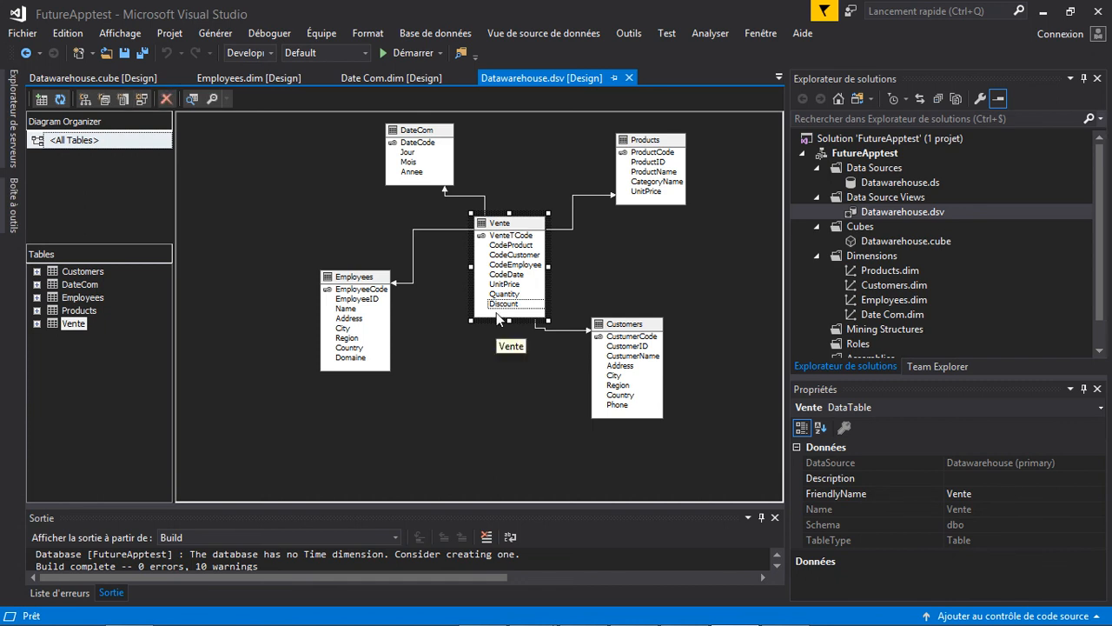
{"action": "right_click", "coordinate": [498, 319]}
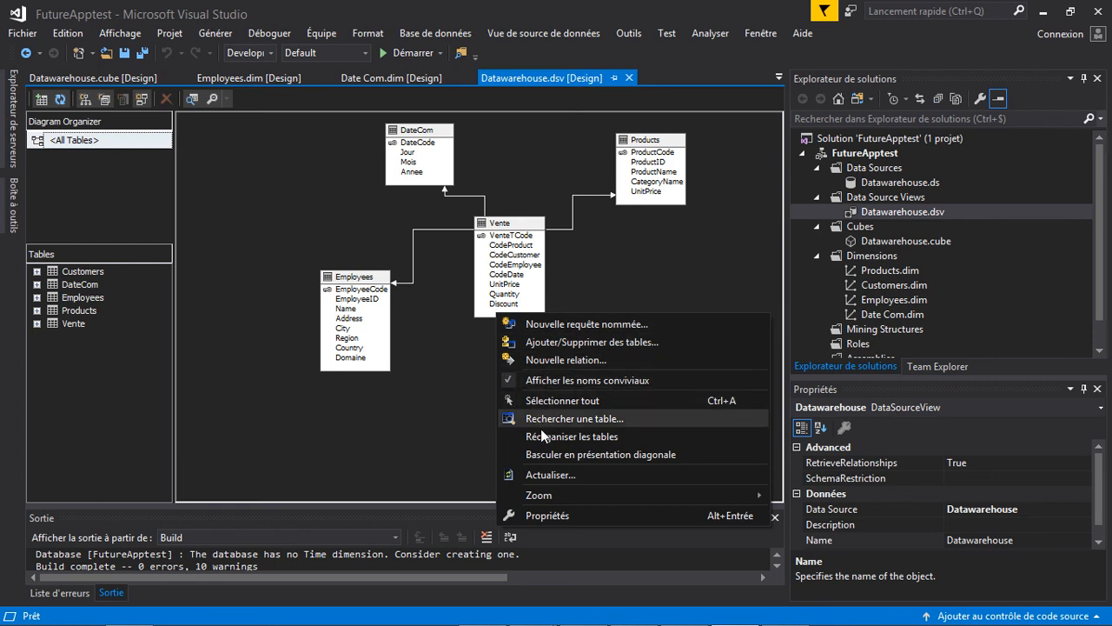
{"action": "left_click", "coordinate": [460, 374]}
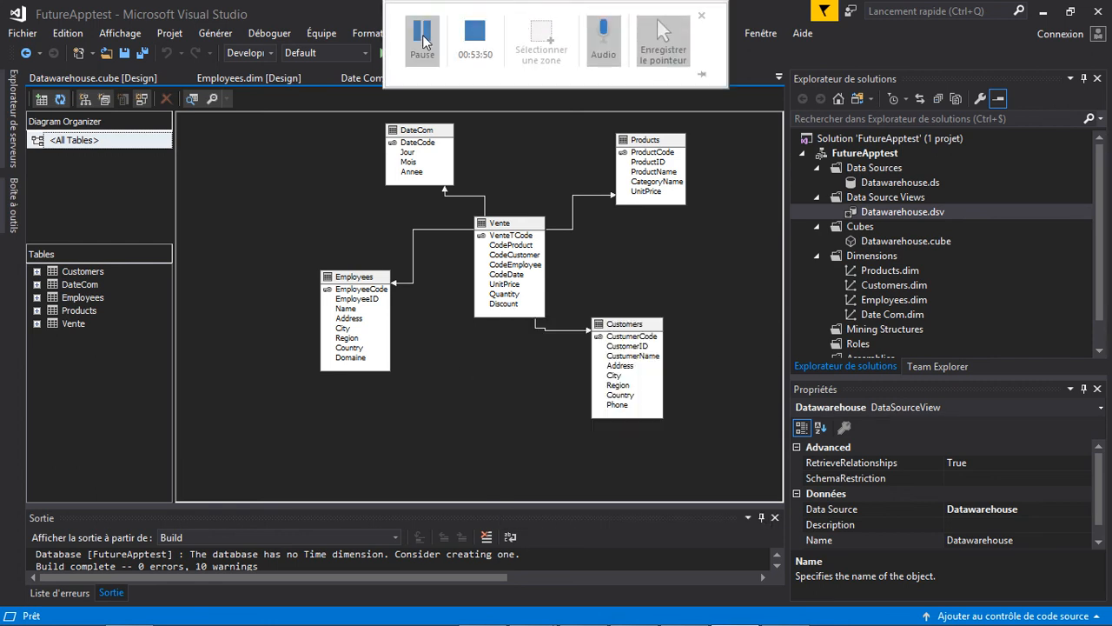
{"action": "left_click", "coordinate": [505, 225]}
{"action": "left_click", "coordinate": [513, 200]}
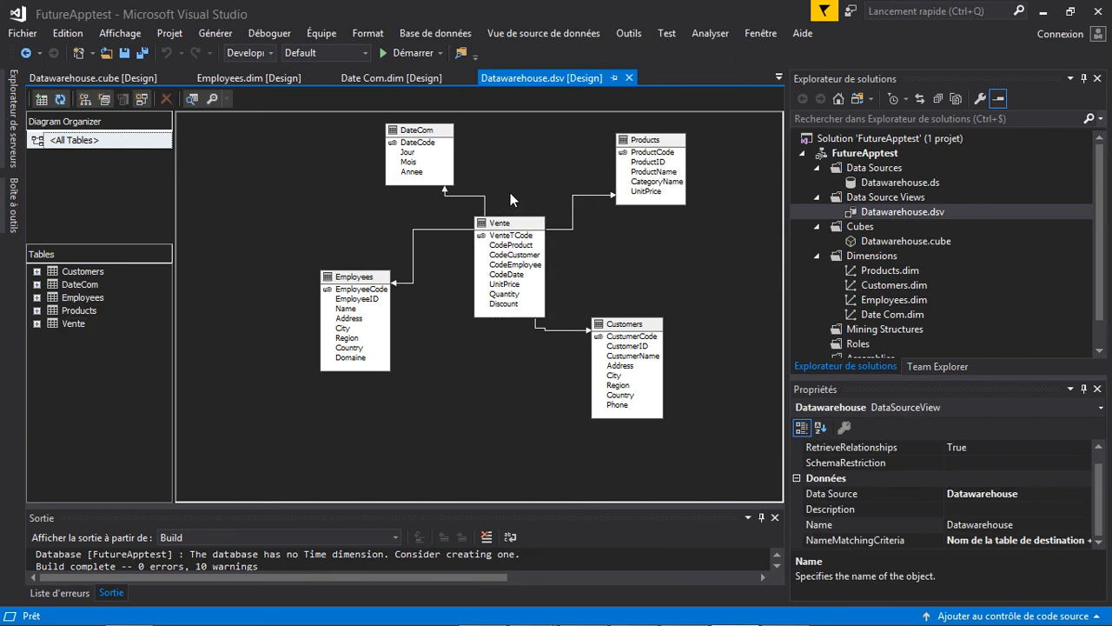
{"action": "left_click", "coordinate": [511, 285]}
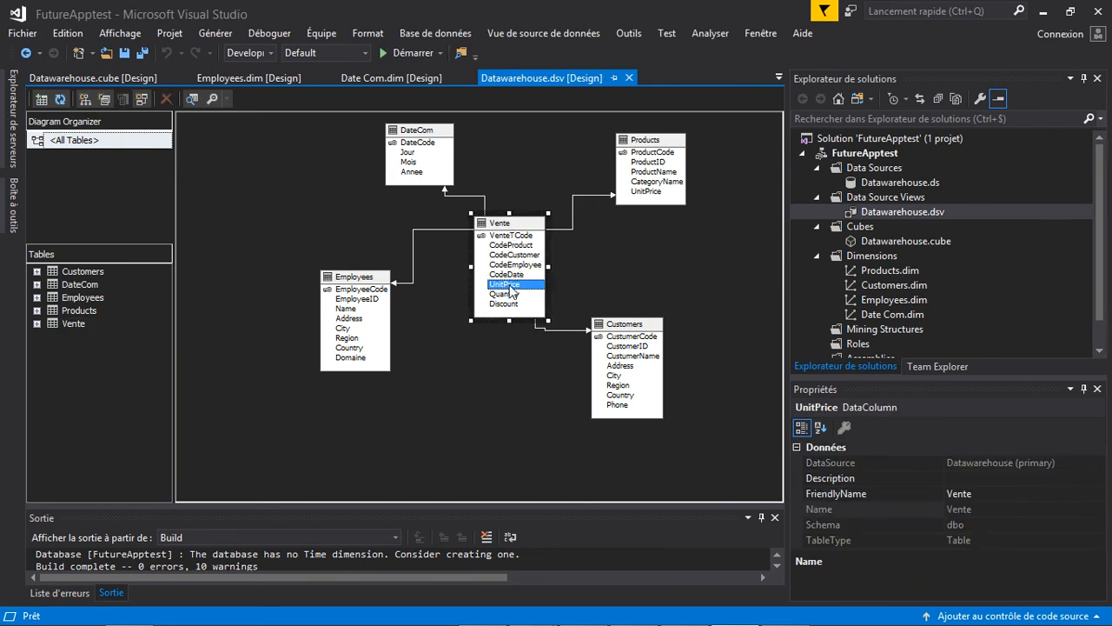
{"action": "left_click", "coordinate": [528, 317]}
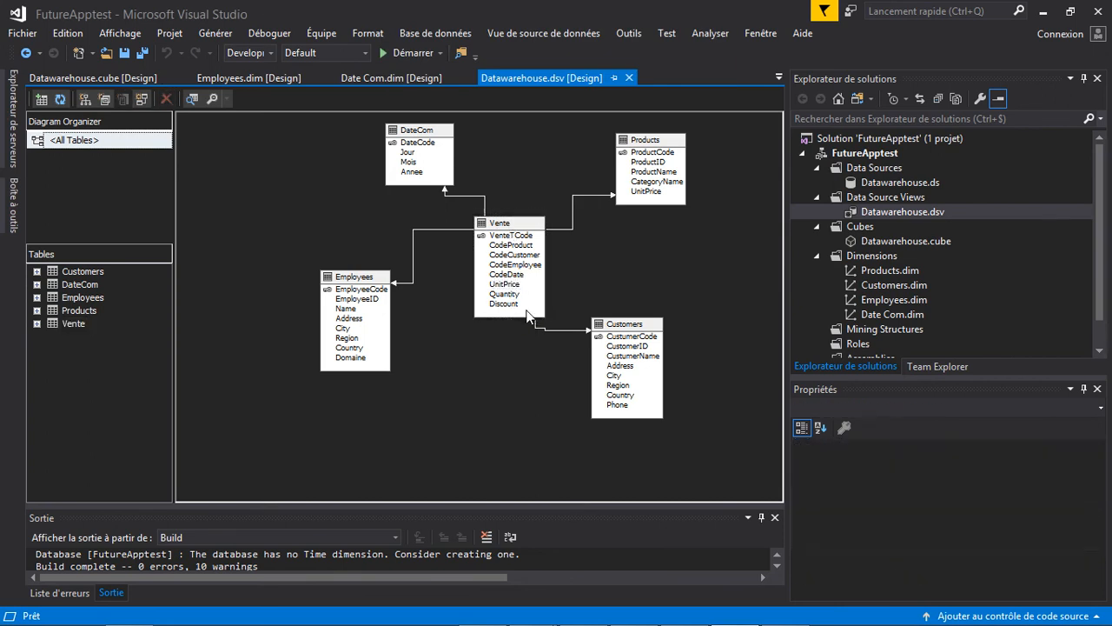
{"action": "right_click", "coordinate": [527, 315]}
{"action": "left_click", "coordinate": [510, 317]}
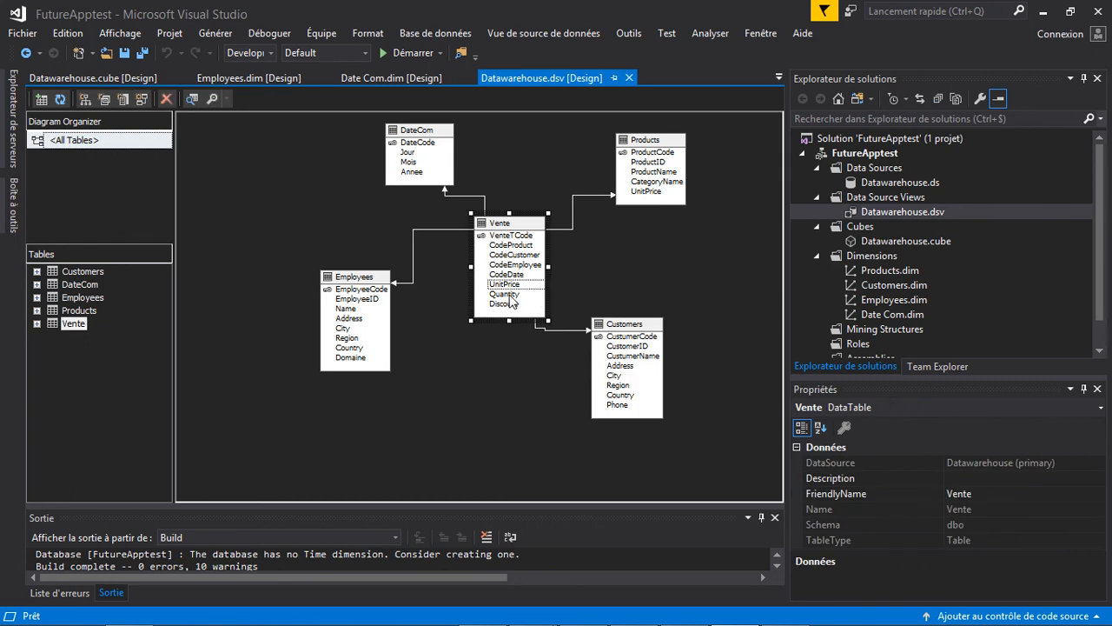
{"action": "right_click", "coordinate": [500, 229]}
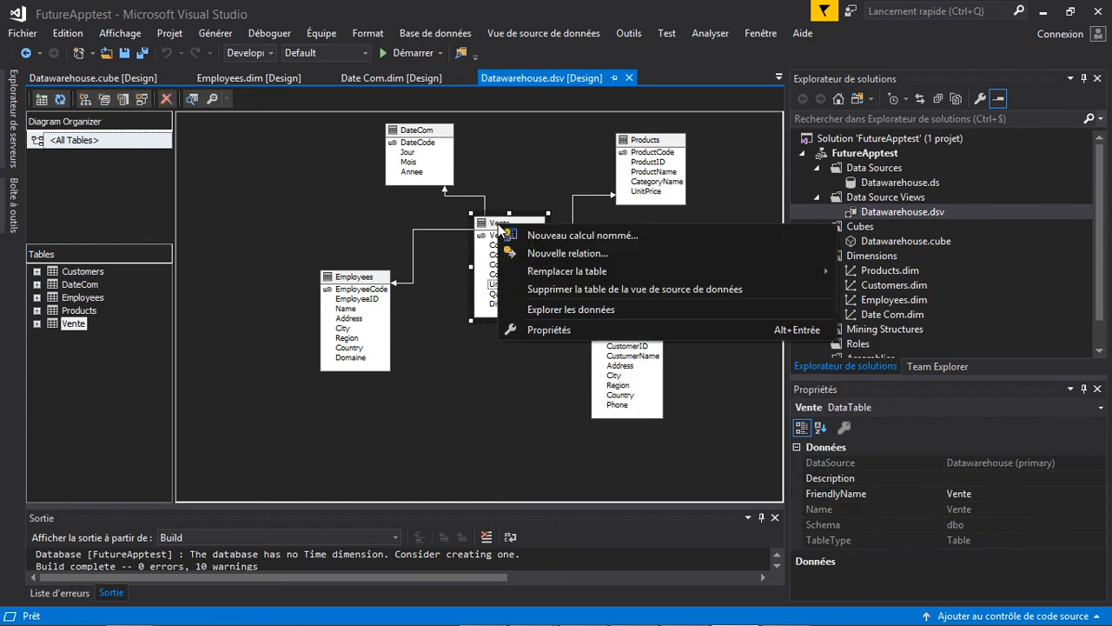
{"action": "key", "text": "Escape"}
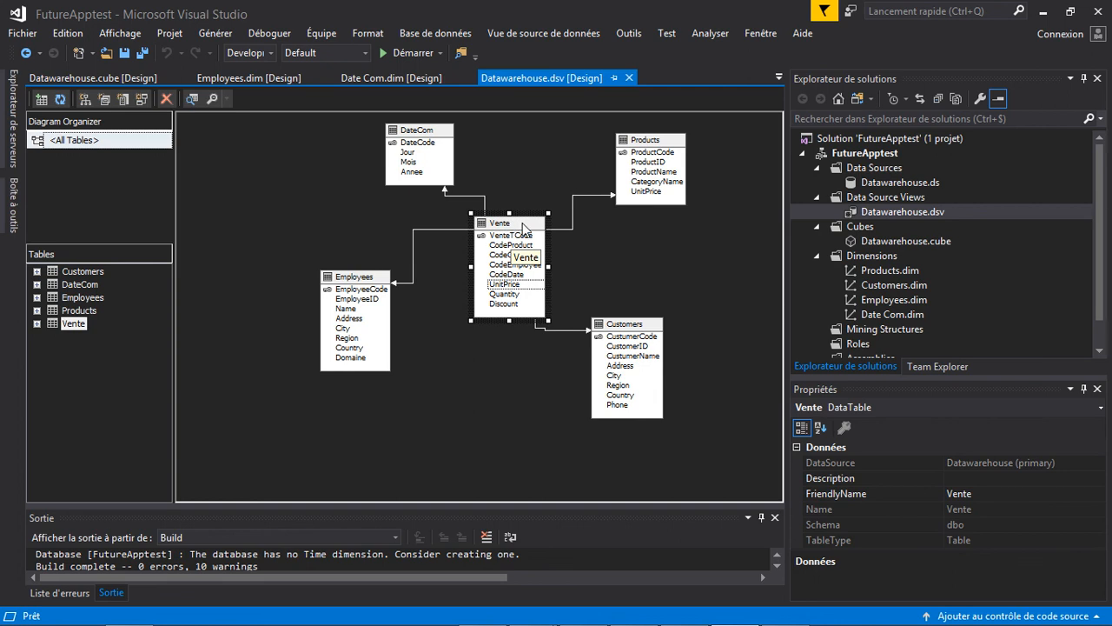
Start a new named calculation on the Vente table with the column name Perceiced, keeping the diagram's Vente columns in view
{"action": "right_click", "coordinate": [521, 228]}
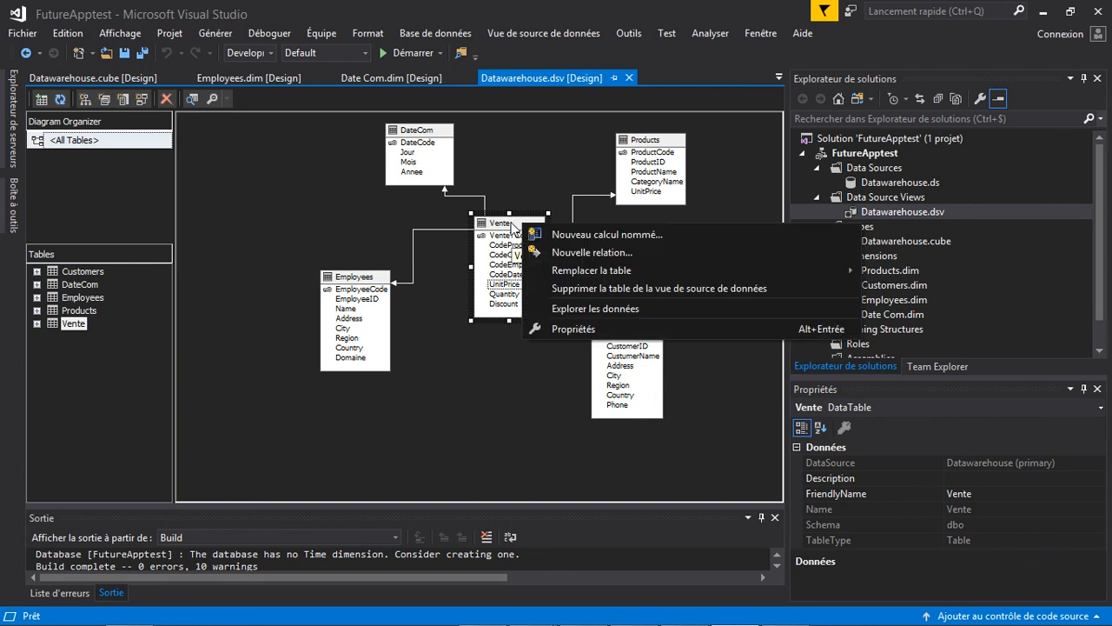
{"action": "left_click", "coordinate": [565, 231]}
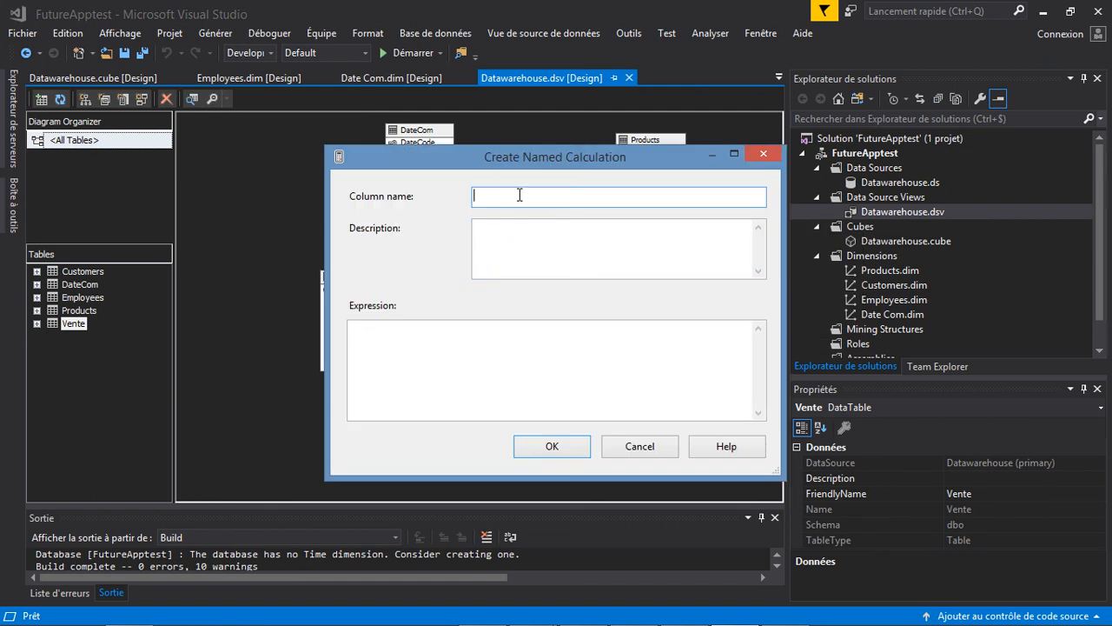
{"action": "left_click_drag", "start_coordinate": [505, 159], "coordinate": [770, 189]}
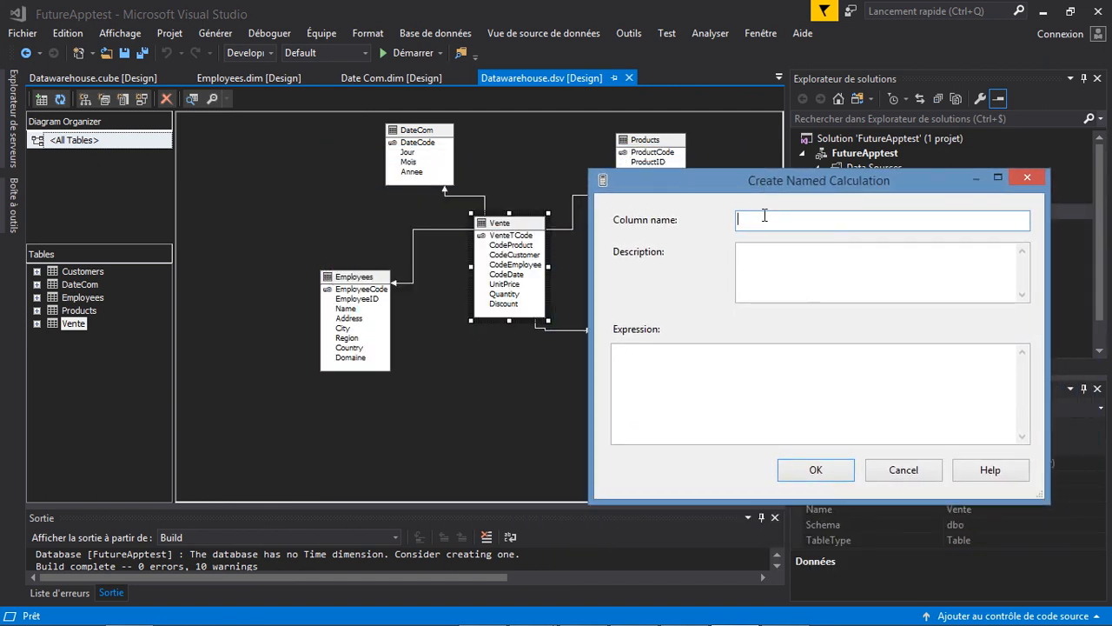
{"action": "type", "text": "Perceiced"}
Describe the named calculation as "Il contient le montant perçu par l'employée"
{"action": "left_click", "coordinate": [751, 263]}
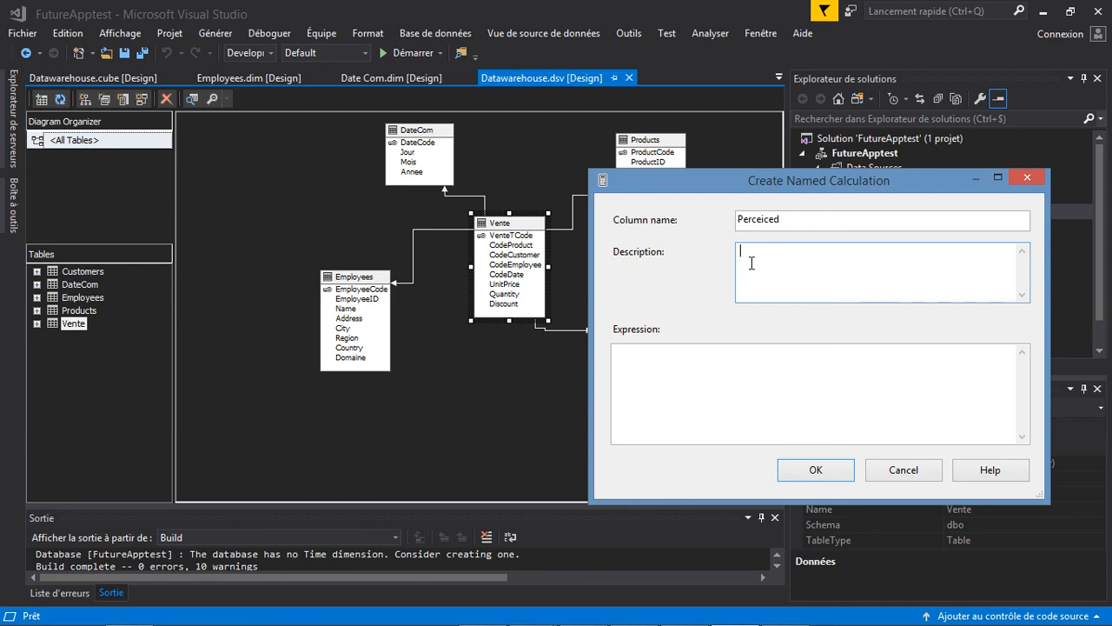
{"action": "type", "text": "Il contient le montant perçu par le"}
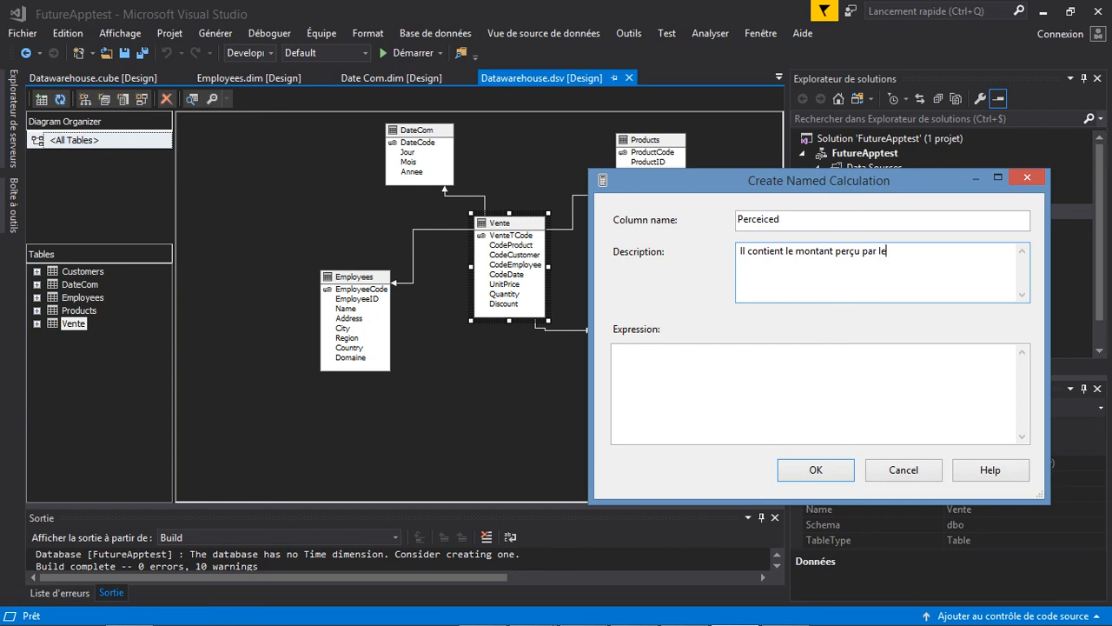
{"action": "key", "text": "BackSpace"}
{"action": "type", "text": "'emplo"}
{"action": "type", "text": "yee"}
{"action": "key", "text": "BackSpace"}
{"action": "key", "text": "BackSpace"}
{"action": "type", "text": "ée"}
Enter the expression UnitPrice*Quantity - UnitPrice*Quantity*Discount for the named calculation
{"action": "left_click", "coordinate": [679, 366]}
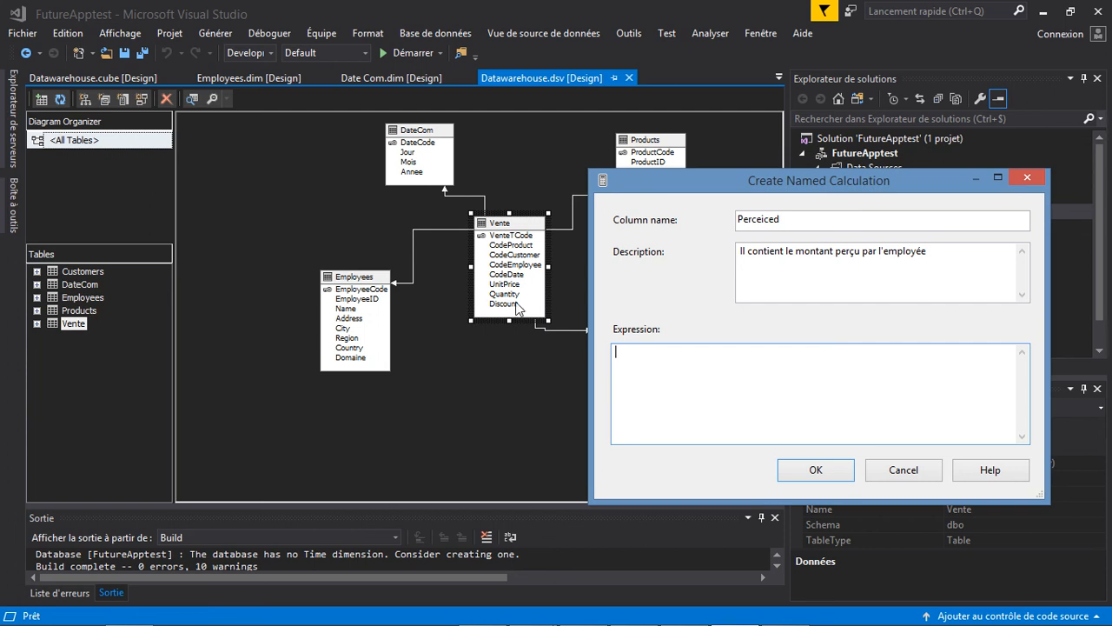
{"action": "type", "text": "UnitPrice*Quantity - UnitPrice"}
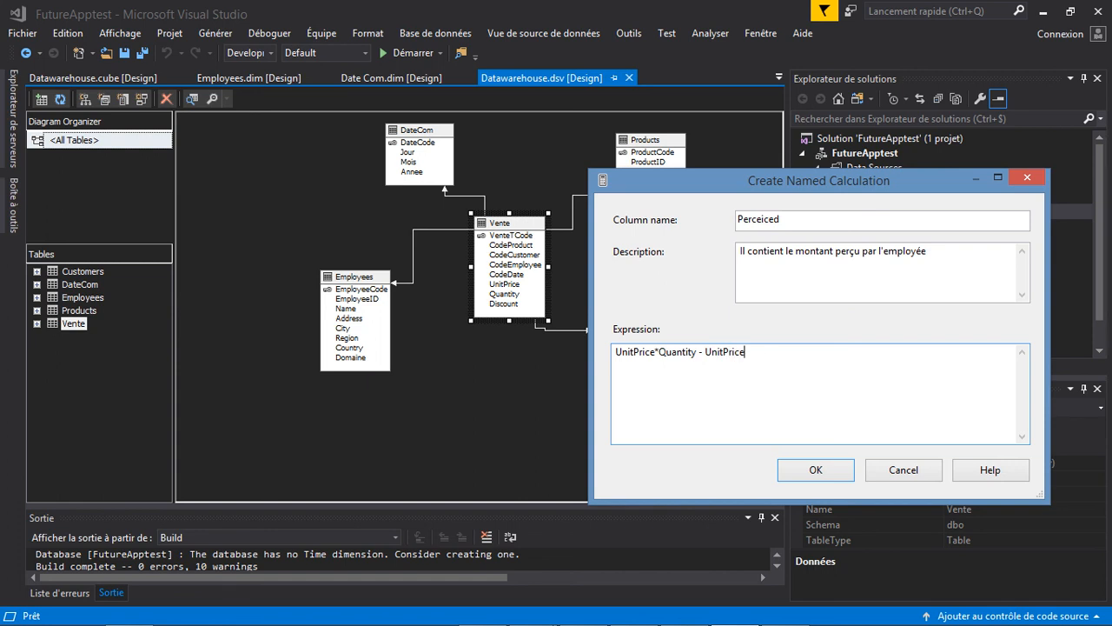
{"action": "type", "text": "*Quantity*Discount"}
{"action": "key", "text": "Left"}
{"action": "key", "text": "Left"}
{"action": "key", "text": "Left"}
{"action": "key", "text": "Left"}
{"action": "key", "text": "Right"}
{"action": "key", "text": "Right"}
{"action": "key", "text": "Right"}
{"action": "key", "text": "Right"}
{"action": "double_click", "coordinate": [695, 352]}
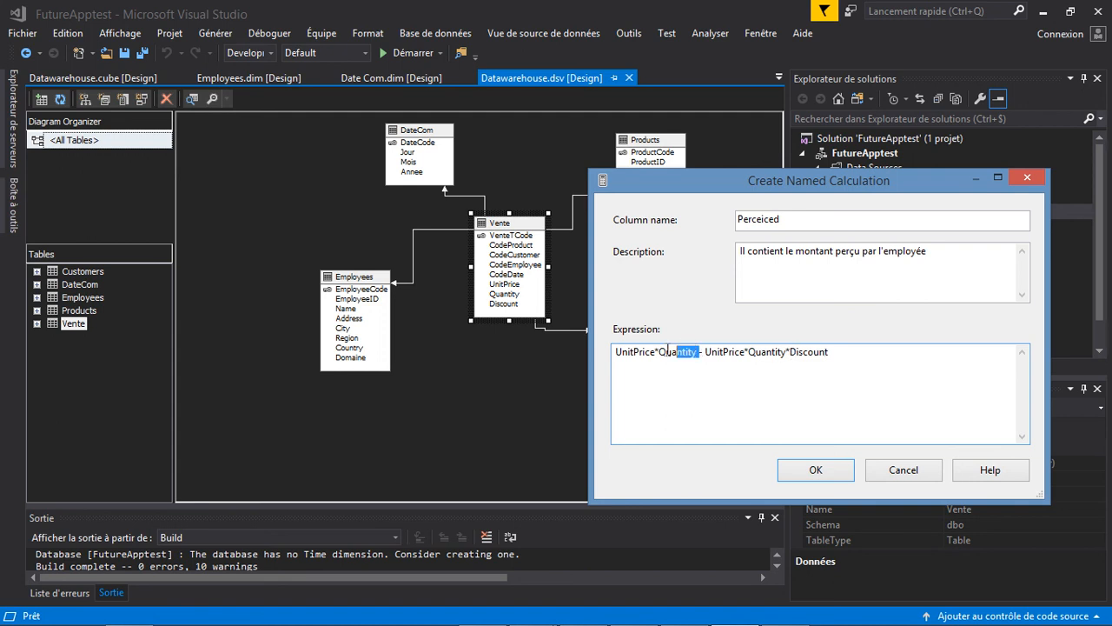
Simplify the expression to UnitPrice*Quantity*(1 - Discount) and create the named calculation
{"action": "left_click", "coordinate": [789, 352]}
{"action": "key", "text": "BackSpace"}
{"action": "key", "text": "BackSpace"}
{"action": "key", "text": "BackSpace"}
{"action": "key", "text": "BackSpace"}
{"action": "key", "text": "BackSpace"}
{"action": "key", "text": "BackSpace"}
{"action": "key", "text": "BackSpace"}
{"action": "key", "text": "BackSpace"}
{"action": "key", "text": "BackSpace"}
{"action": "key", "text": "BackSpace"}
{"action": "key", "text": "BackSpace"}
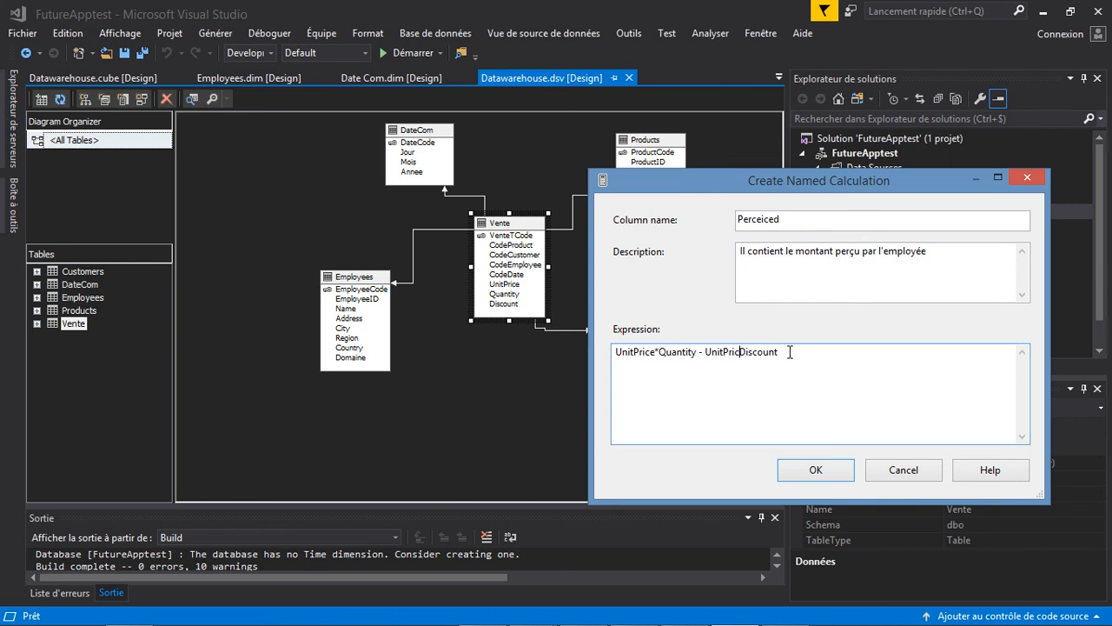
{"action": "key", "text": "BackSpace"}
{"action": "key", "text": "BackSpace"}
{"action": "key", "text": "BackSpace"}
{"action": "key", "text": "BackSpace"}
{"action": "key", "text": "BackSpace"}
{"action": "key", "text": "BackSpace"}
{"action": "key", "text": "BackSpace"}
{"action": "key", "text": "BackSpace"}
{"action": "key", "text": "BackSpace"}
{"action": "key", "text": "Left"}
{"action": "key", "text": "Left"}
{"action": "key", "text": "Left"}
{"action": "type", "text": "*(1"}
{"action": "left_click", "coordinate": [718, 352]}
{"action": "key", "text": "Right"}
{"action": "type", "text": ")"}
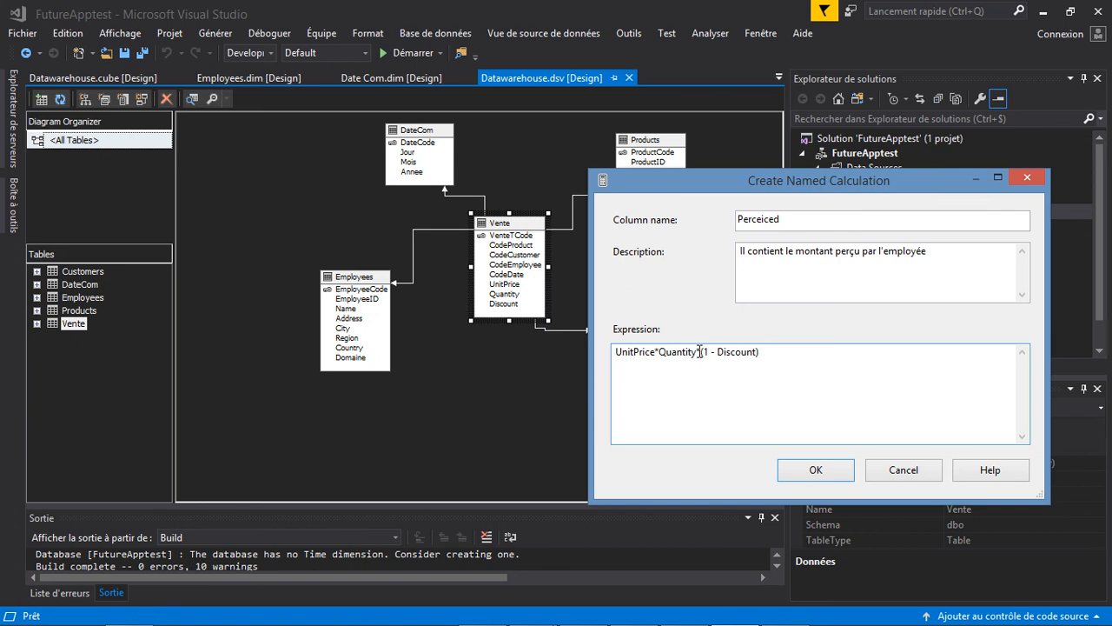
{"action": "left_click", "coordinate": [816, 469]}
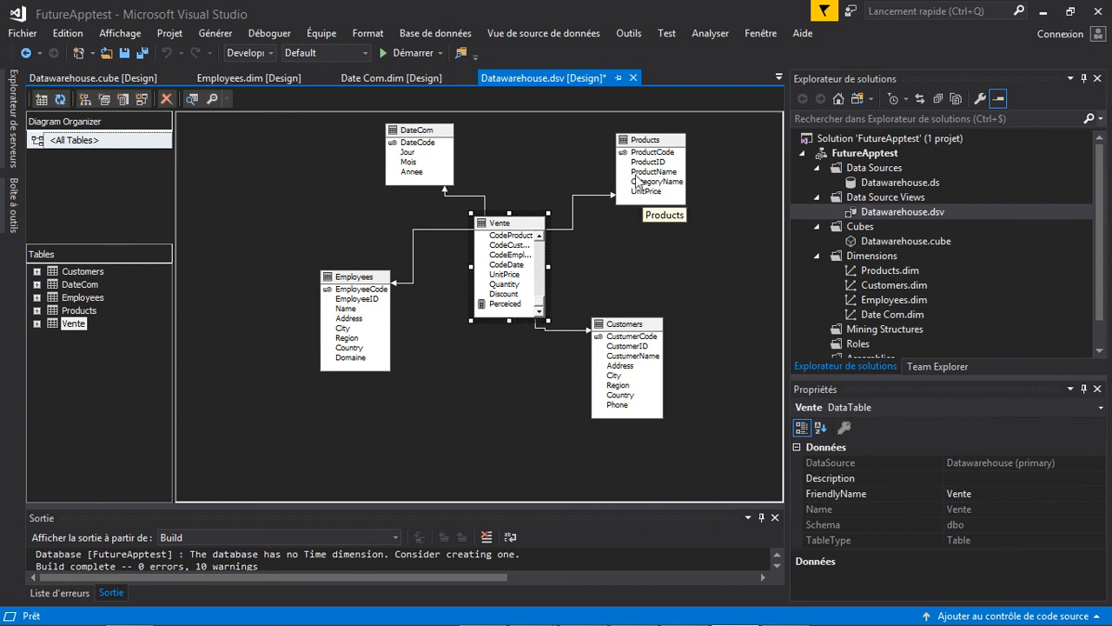
Request processing of the FutureApptest project, agree to build and deploy it first, and dismiss the error message
{"action": "left_click", "coordinate": [856, 153]}
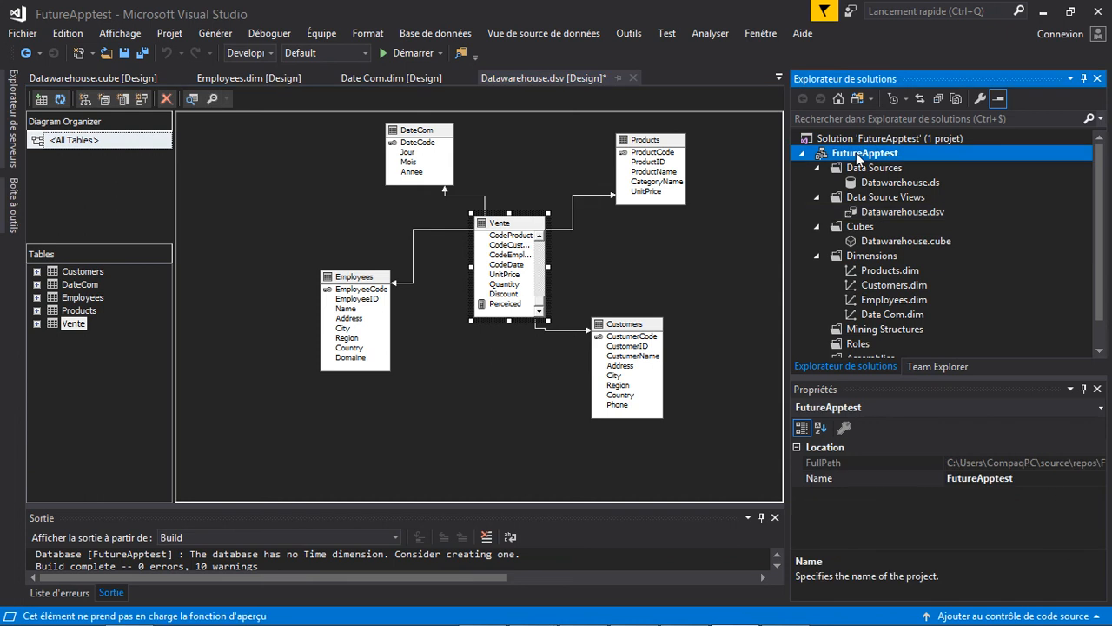
{"action": "right_click", "coordinate": [856, 152]}
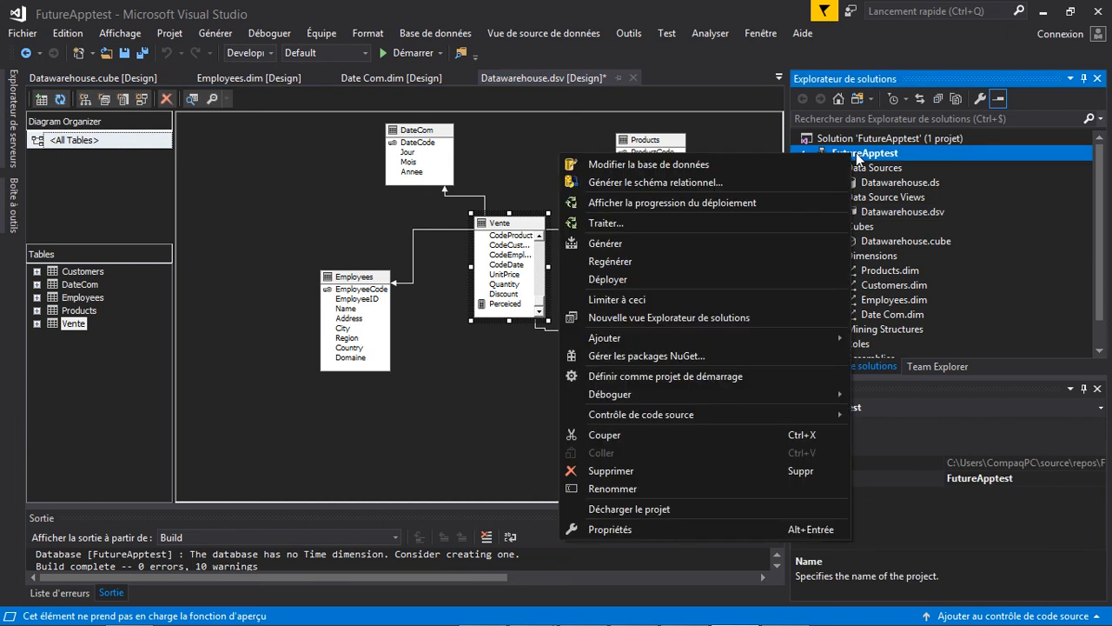
{"action": "left_click", "coordinate": [730, 228]}
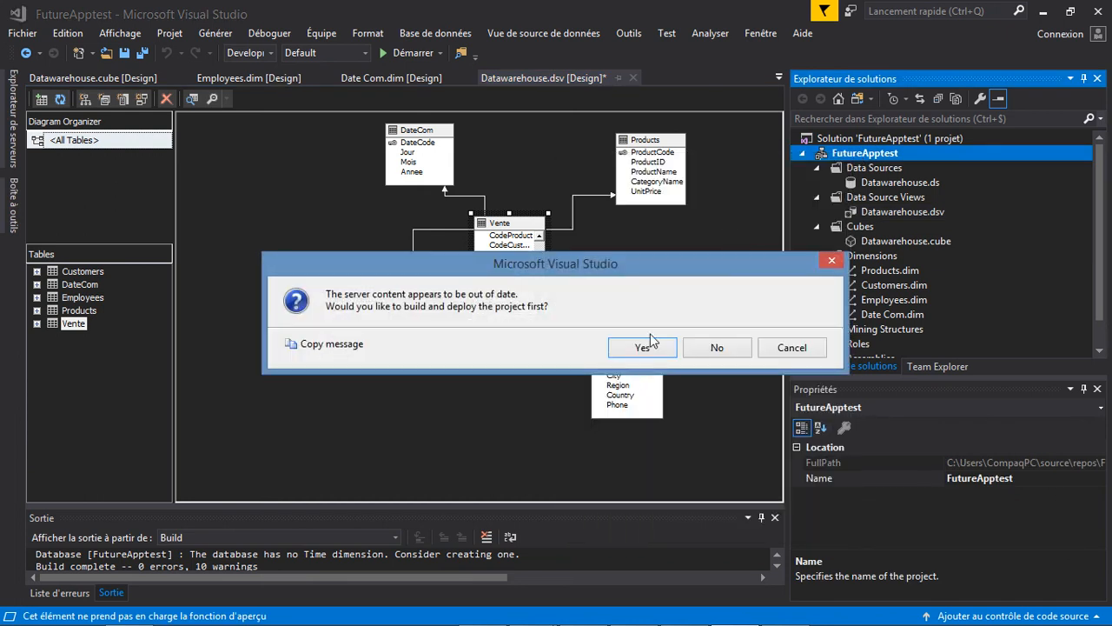
{"action": "left_click", "coordinate": [643, 346]}
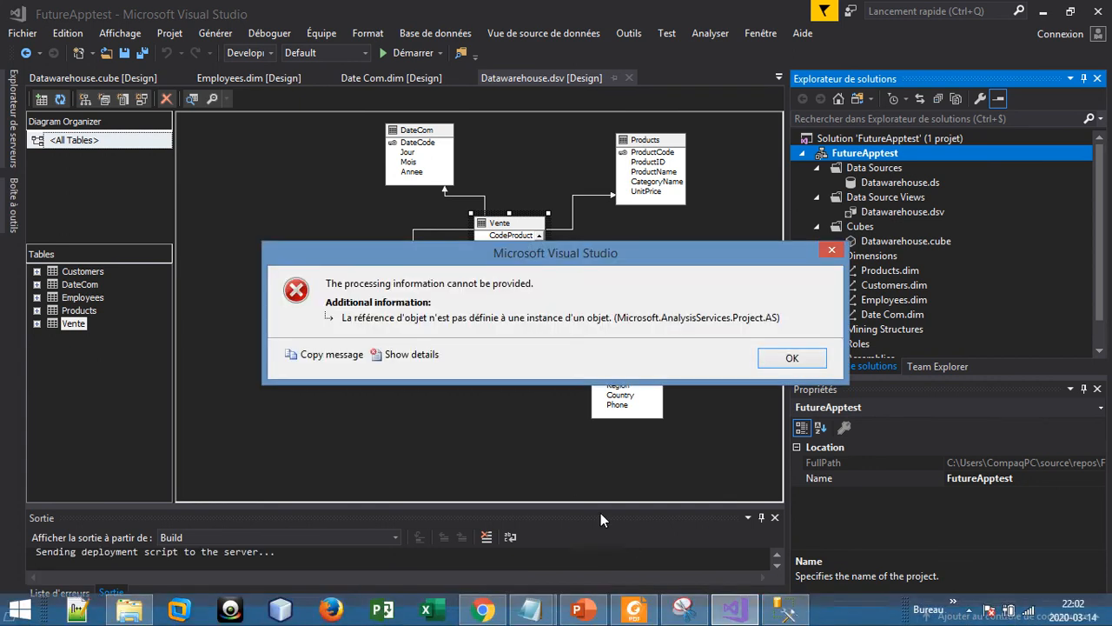
{"action": "left_click", "coordinate": [793, 363]}
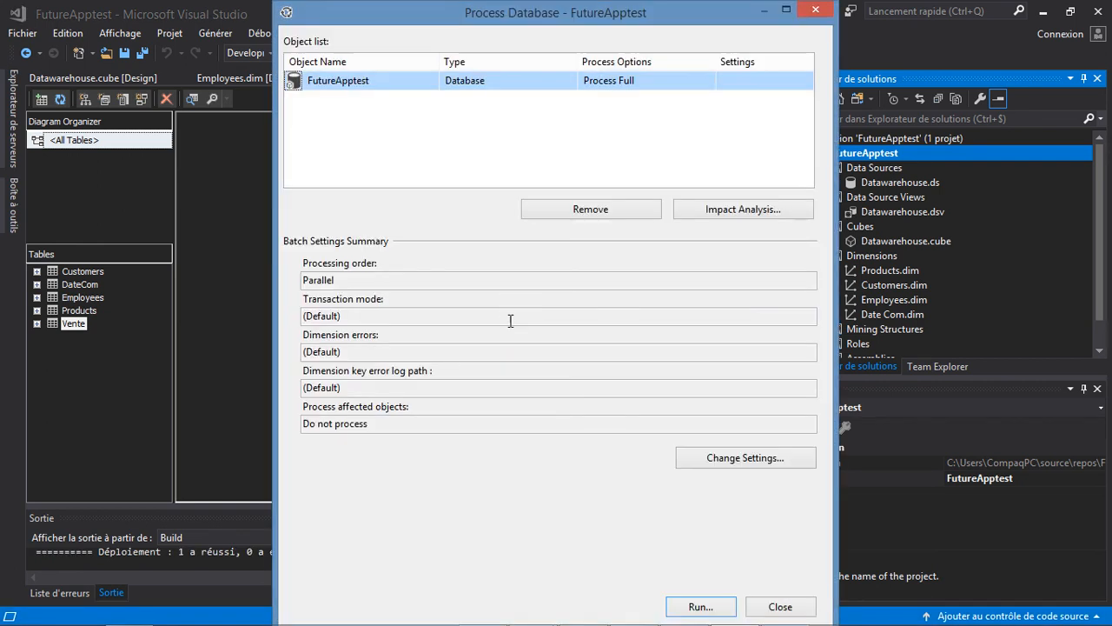
Run Process Full on the FutureApptest database and close the progress window when it finishes
{"action": "left_click", "coordinate": [696, 606]}
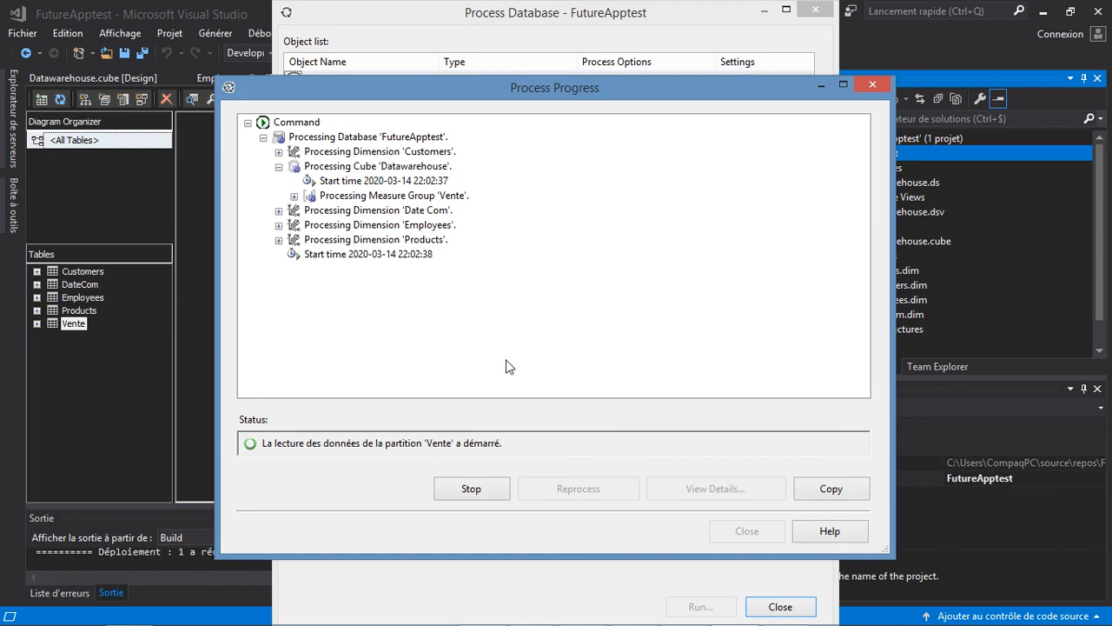
{"action": "mouse_move", "coordinate": [681, 613]}
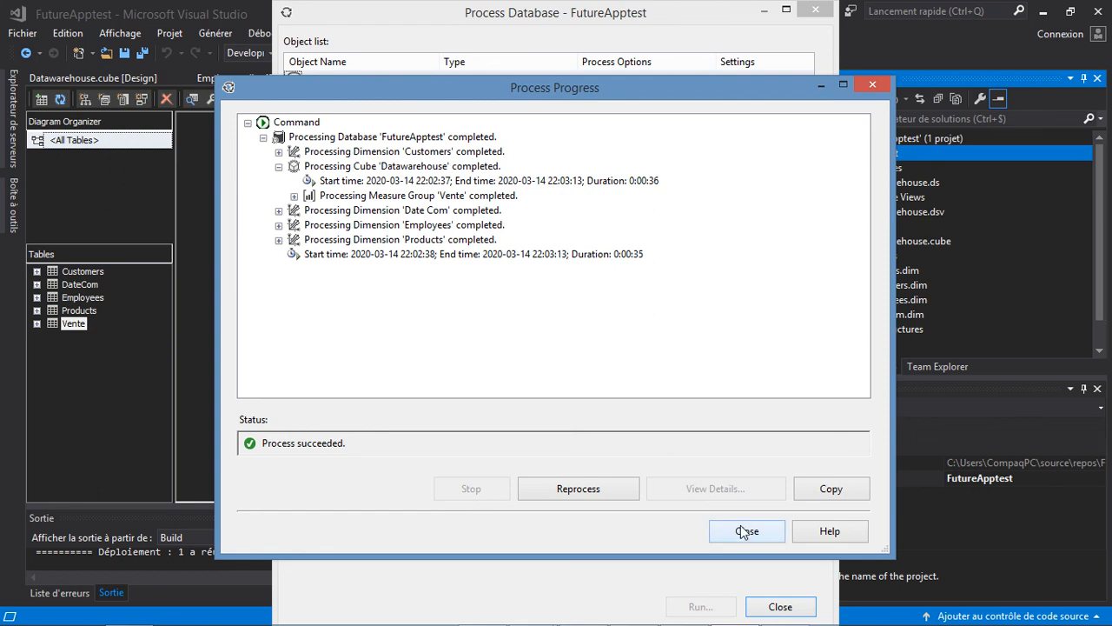
{"action": "left_click", "coordinate": [740, 527]}
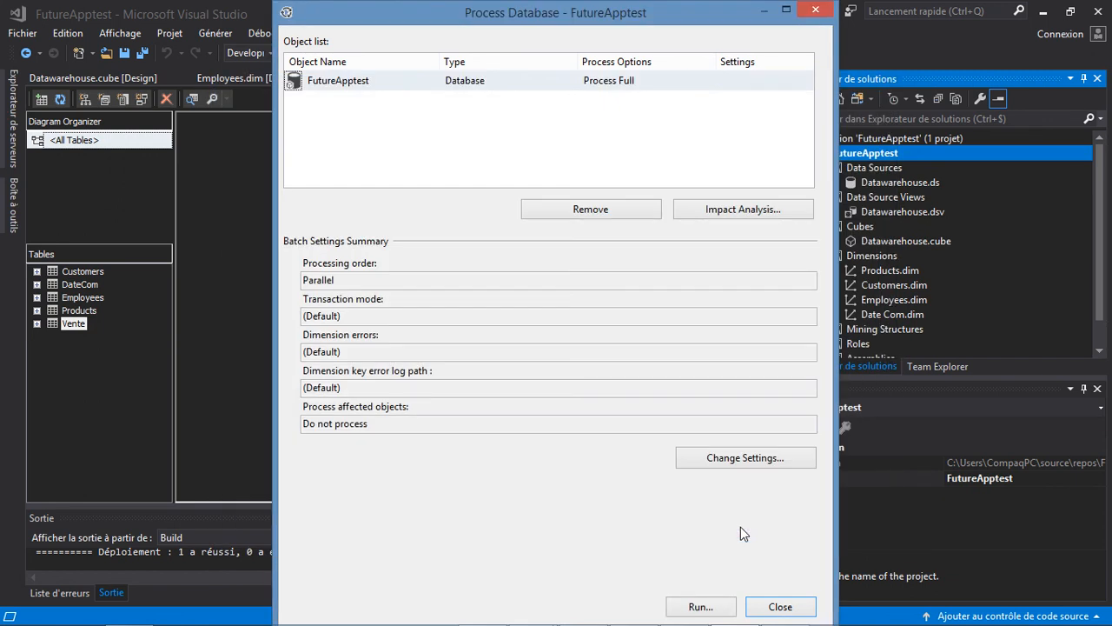
Close the database processing window and browse Datawarehouse.cube, enlarging the filter area above the query results
{"action": "left_click", "coordinate": [779, 607]}
{"action": "left_click", "coordinate": [686, 302]}
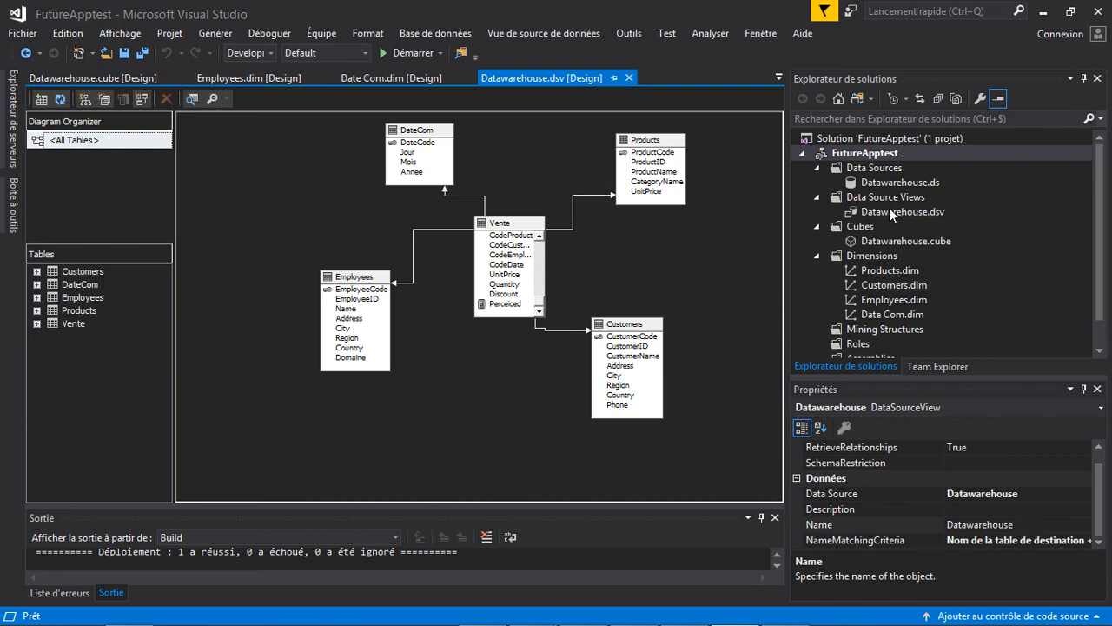
{"action": "left_click", "coordinate": [892, 240]}
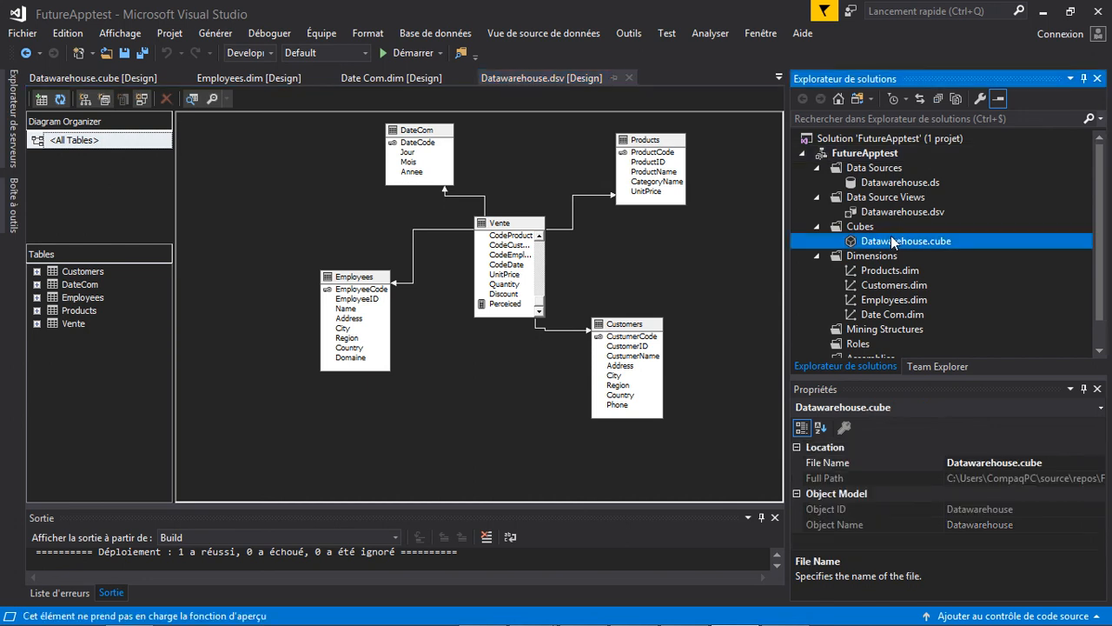
{"action": "right_click", "coordinate": [892, 242]}
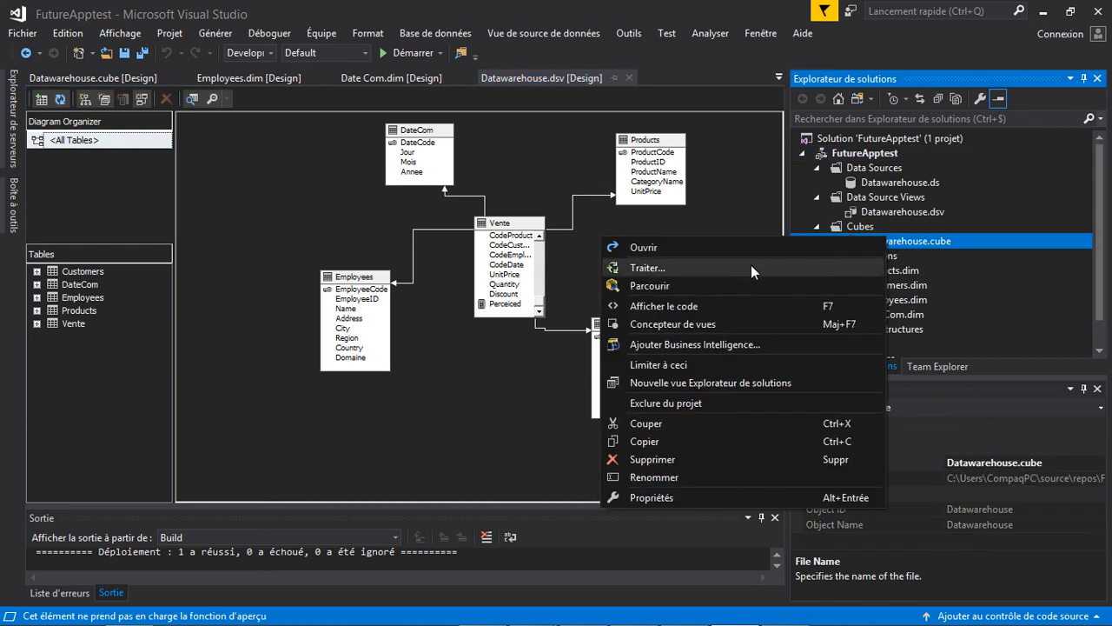
{"action": "left_click", "coordinate": [711, 281]}
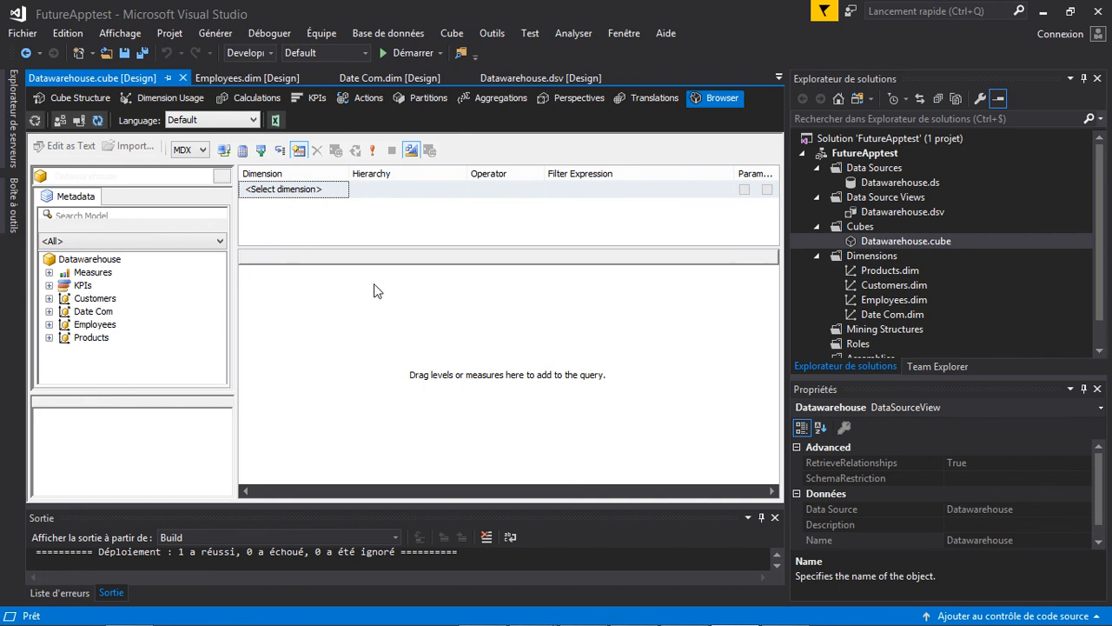
{"action": "left_click_drag", "start_coordinate": [373, 250], "coordinate": [373, 293]}
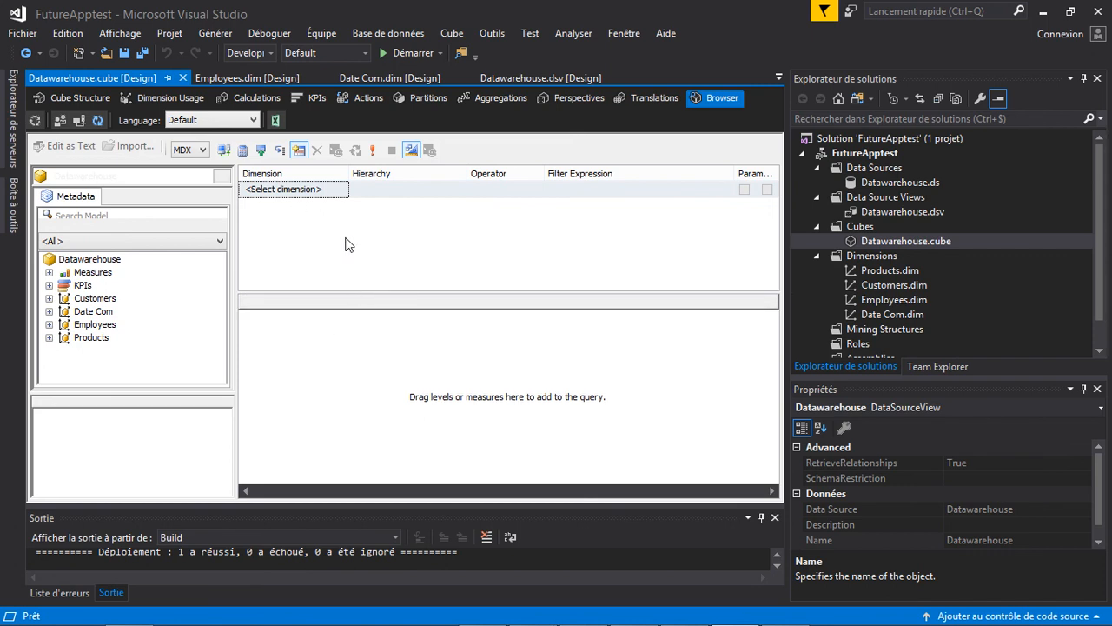
{"action": "left_click_drag", "start_coordinate": [309, 291], "coordinate": [309, 278]}
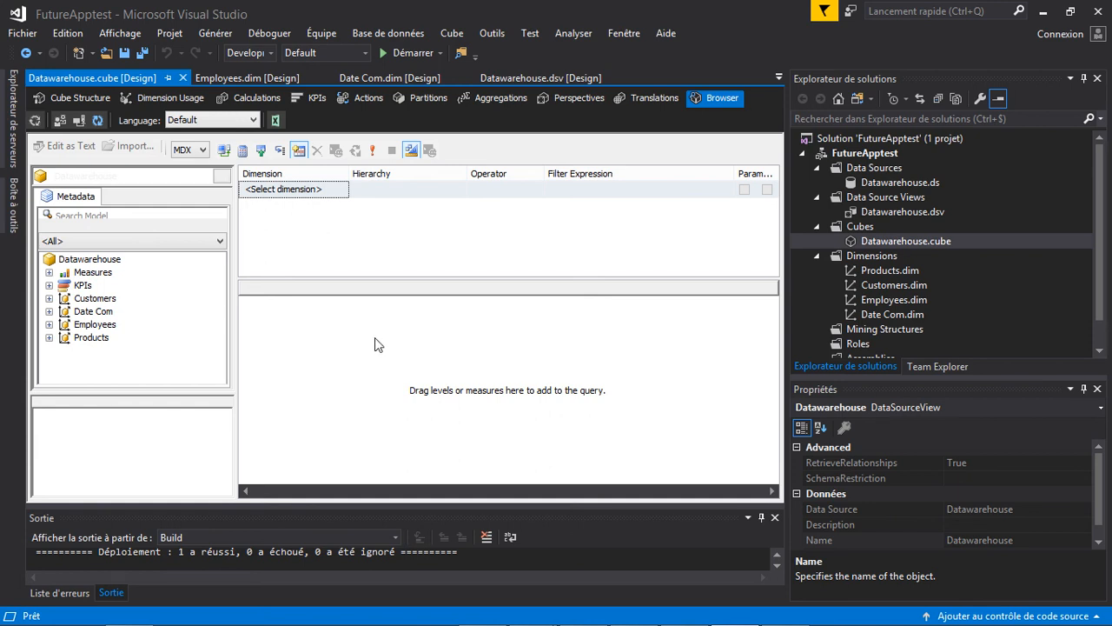
Add the Annee attribute of the Date Com dimension to the cube query and execute it
{"action": "left_click", "coordinate": [49, 311]}
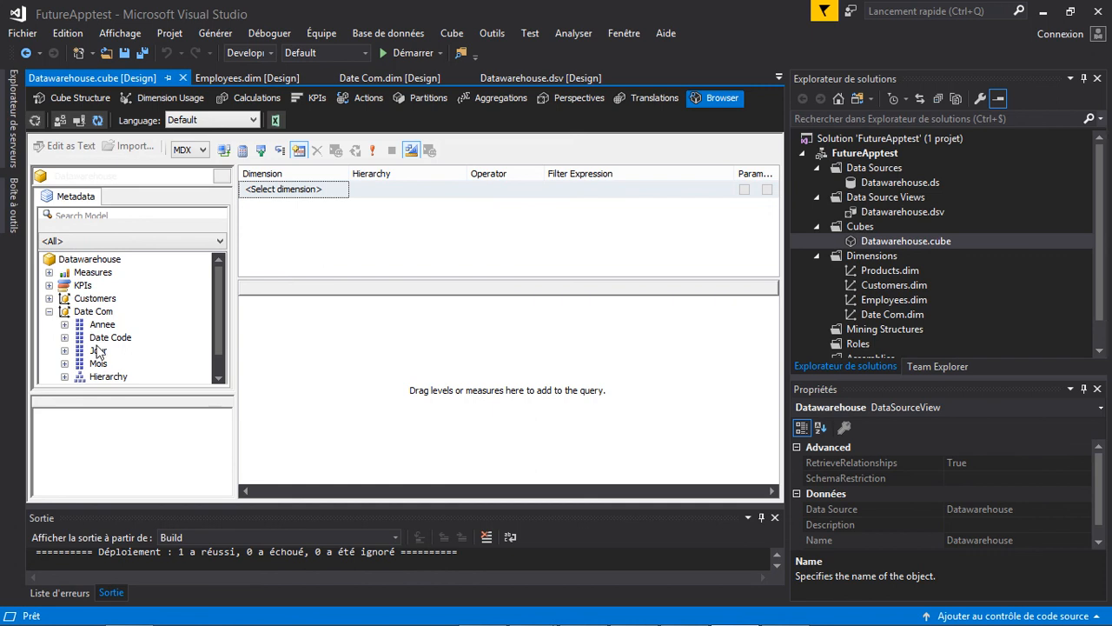
{"action": "left_click_drag", "start_coordinate": [101, 324], "coordinate": [263, 323]}
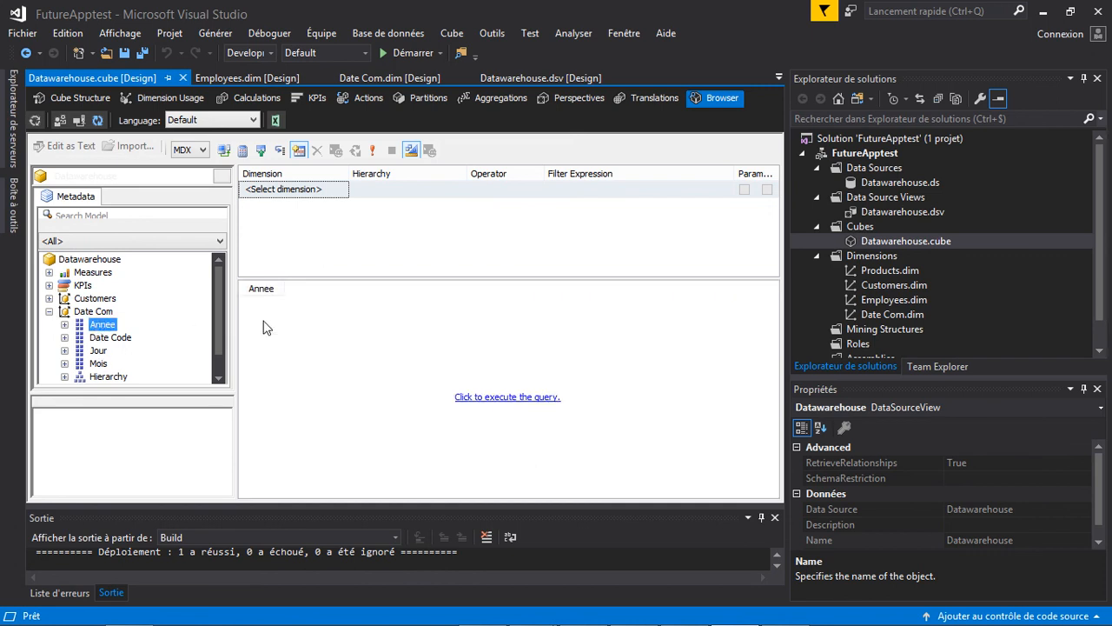
{"action": "left_click", "coordinate": [477, 399]}
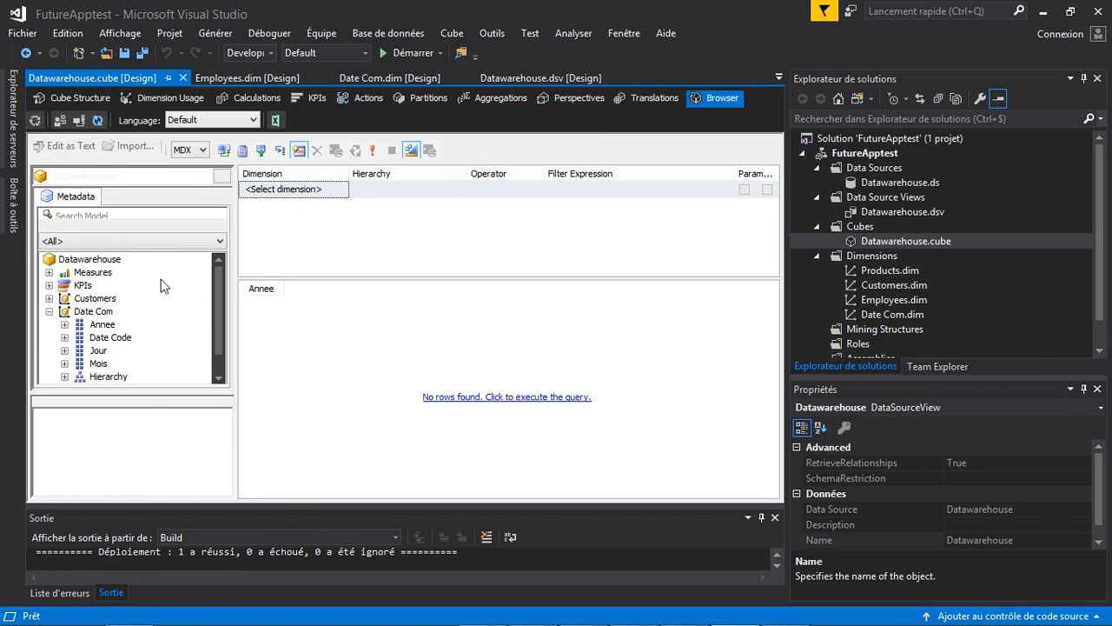
Add the Quantity measure from the Vente measure group beside Annee and execute the query
{"action": "left_click", "coordinate": [49, 272]}
{"action": "left_click", "coordinate": [65, 285]}
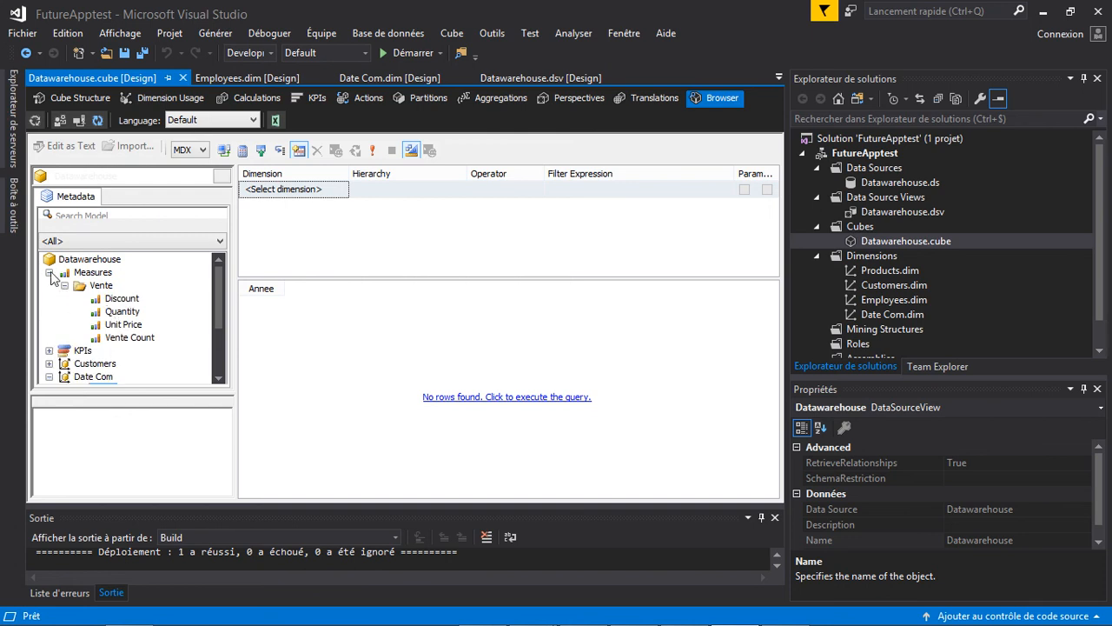
{"action": "left_click", "coordinate": [49, 272]}
{"action": "left_click", "coordinate": [49, 272]}
{"action": "left_click", "coordinate": [49, 272]}
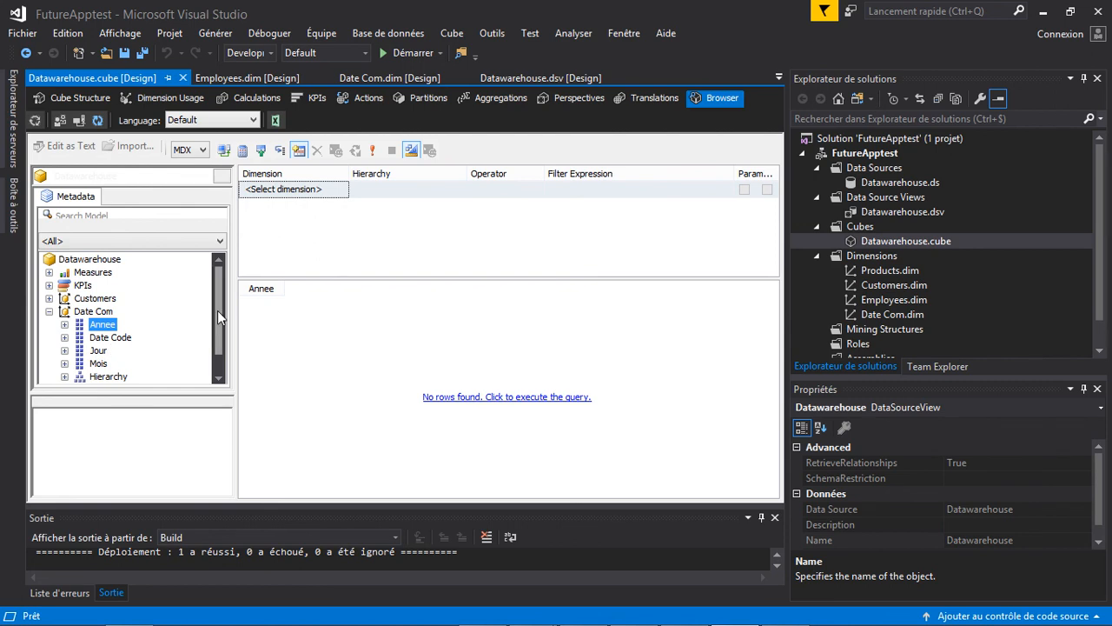
{"action": "left_click", "coordinate": [49, 273]}
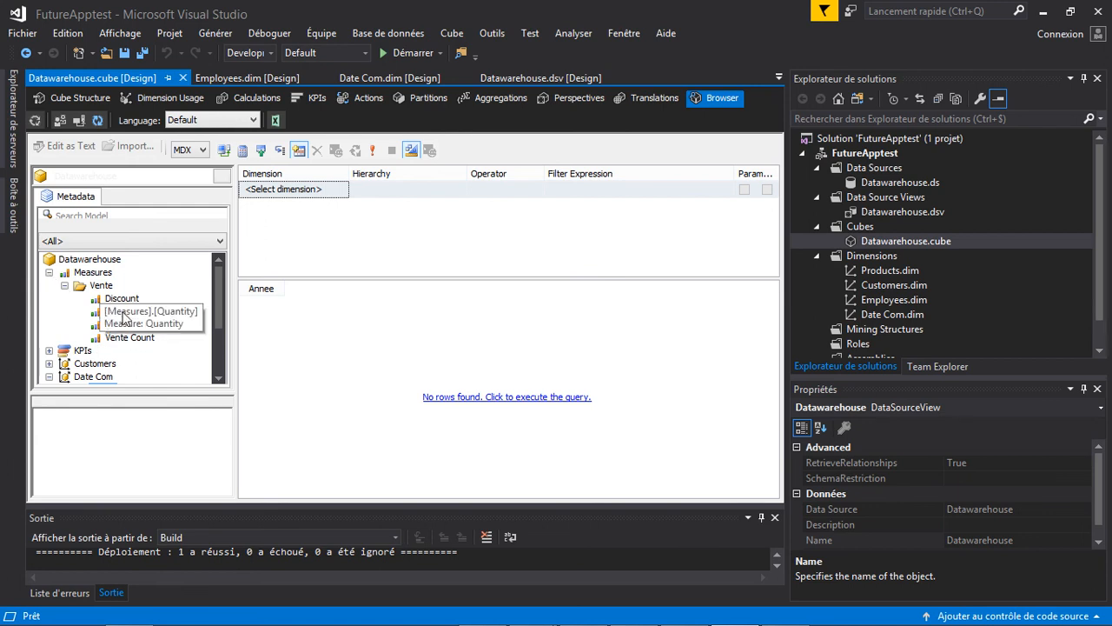
{"action": "left_click_drag", "start_coordinate": [126, 317], "coordinate": [317, 311]}
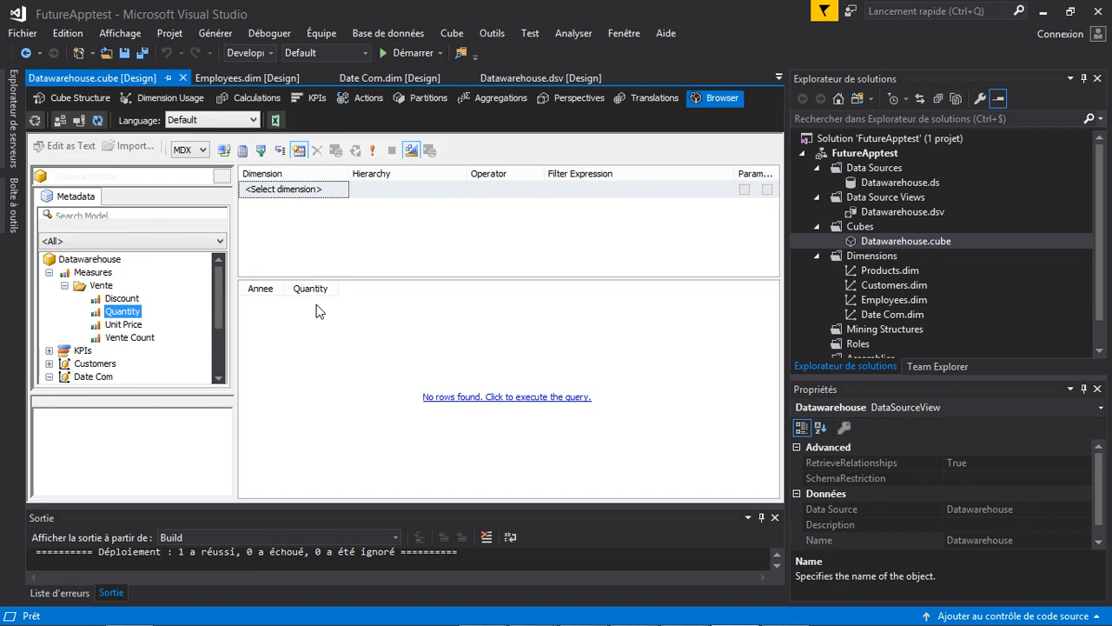
{"action": "left_click", "coordinate": [470, 399]}
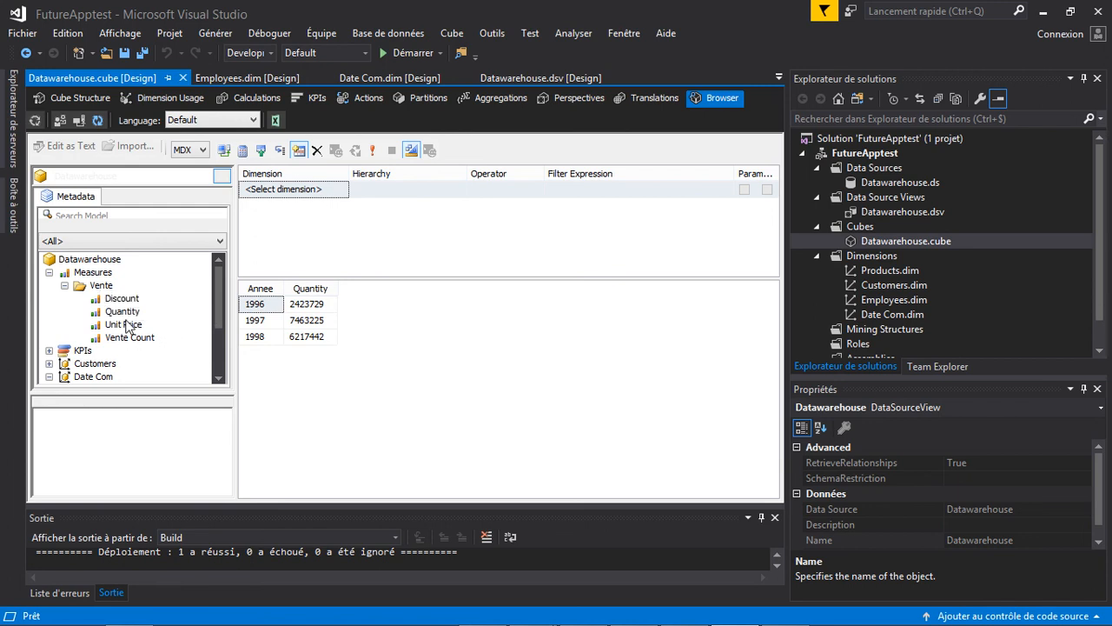
Add the Unit Price and Discount measures to the query, executing it after each addition
{"action": "left_click_drag", "start_coordinate": [127, 324], "coordinate": [322, 297]}
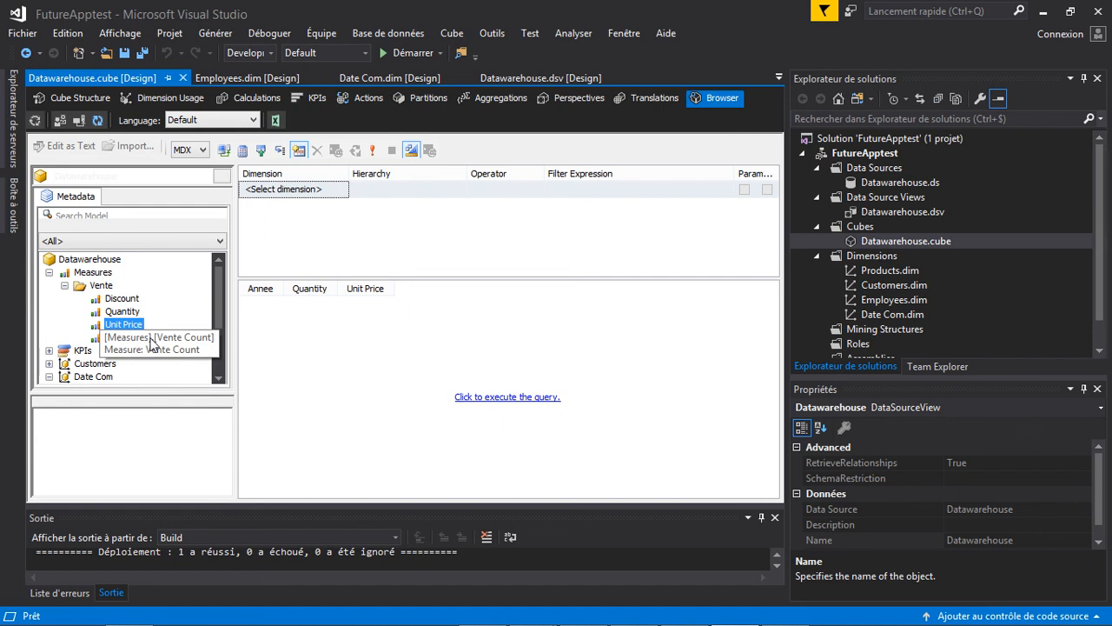
{"action": "left_click", "coordinate": [499, 397]}
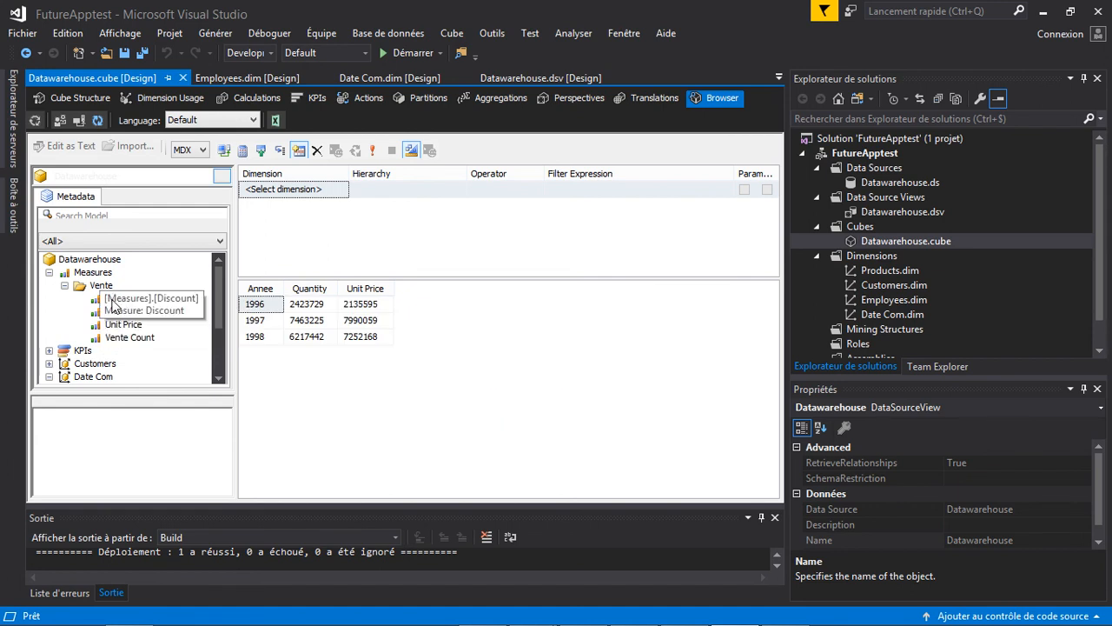
{"action": "left_click_drag", "start_coordinate": [111, 305], "coordinate": [418, 299]}
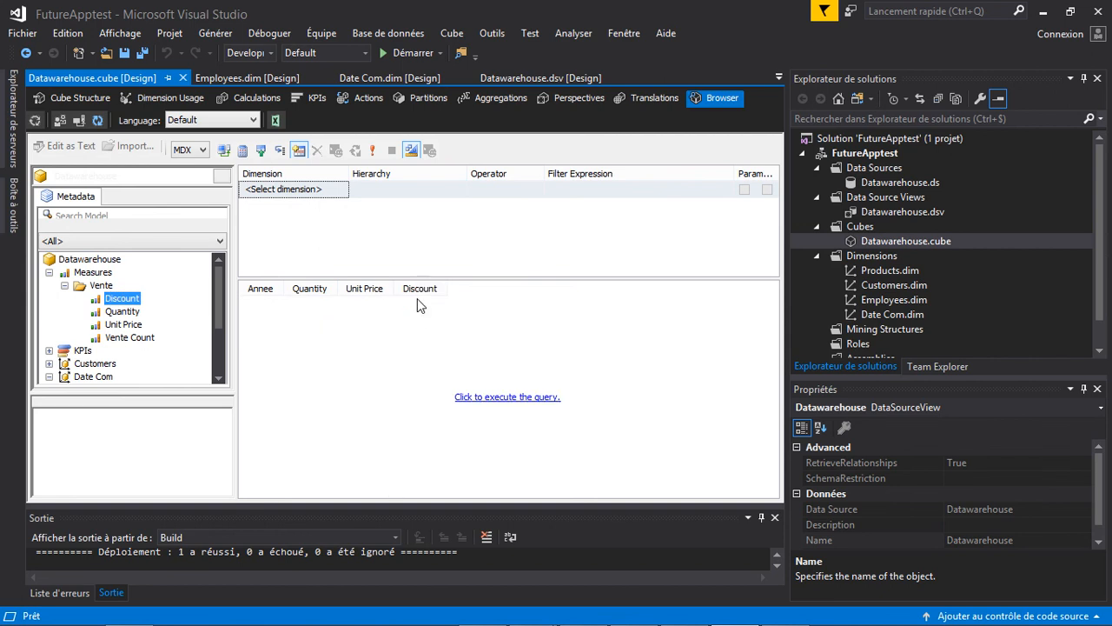
{"action": "left_click", "coordinate": [466, 398]}
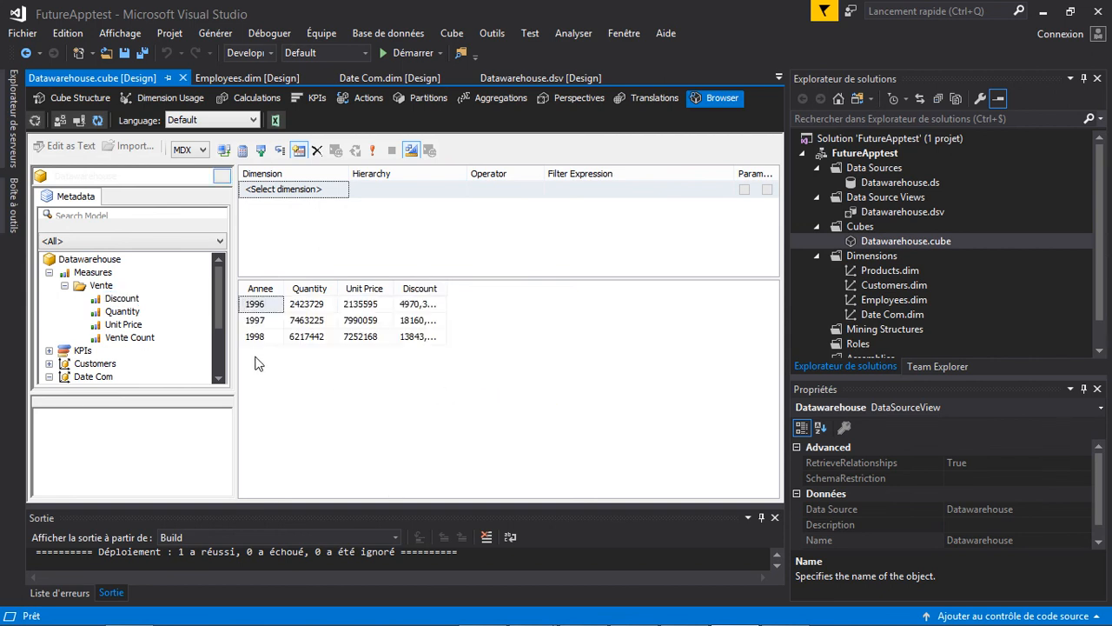
Insert the Mois attribute of Date Com between Annee and Quantity, execute the query and look through the rows
{"action": "left_click_drag", "start_coordinate": [219, 312], "coordinate": [224, 361]}
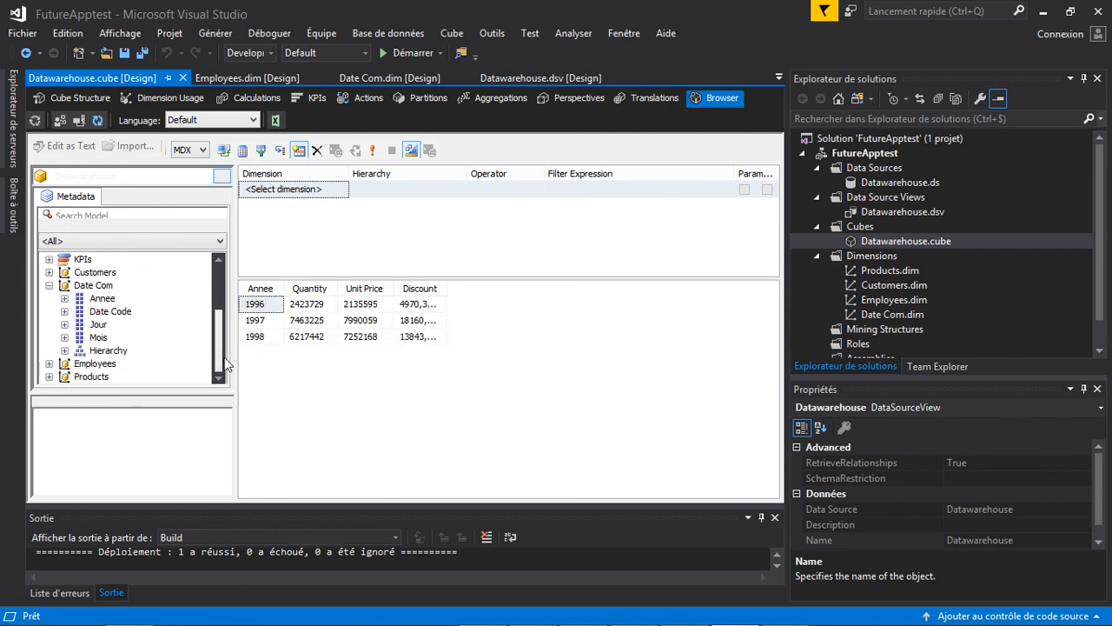
{"action": "left_click", "coordinate": [97, 338]}
{"action": "left_click_drag", "start_coordinate": [98, 339], "coordinate": [273, 304]}
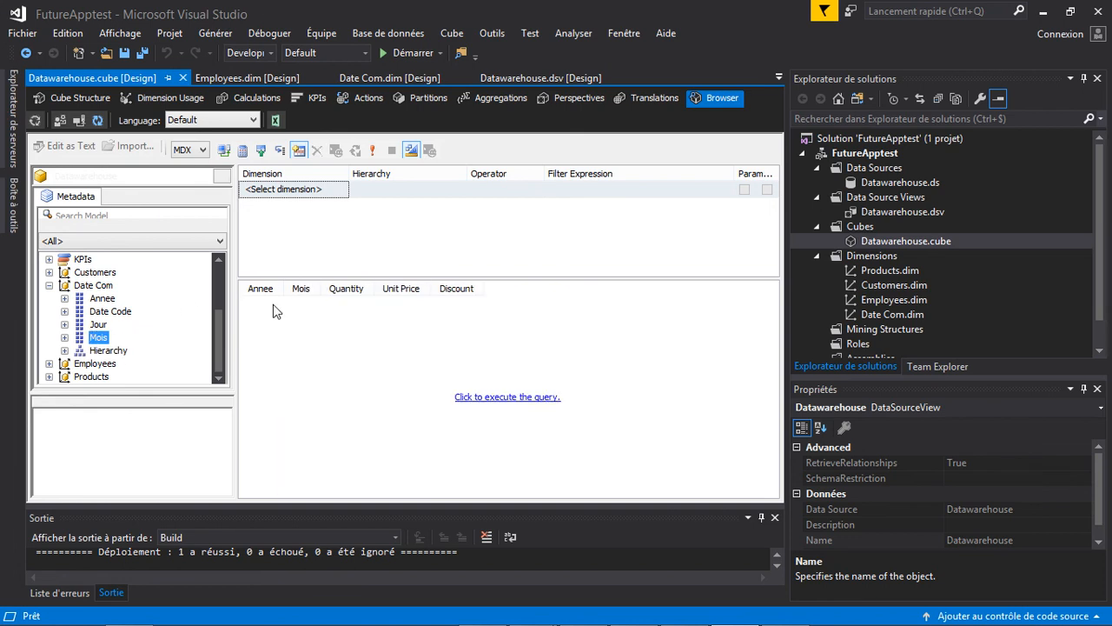
{"action": "left_click", "coordinate": [459, 398]}
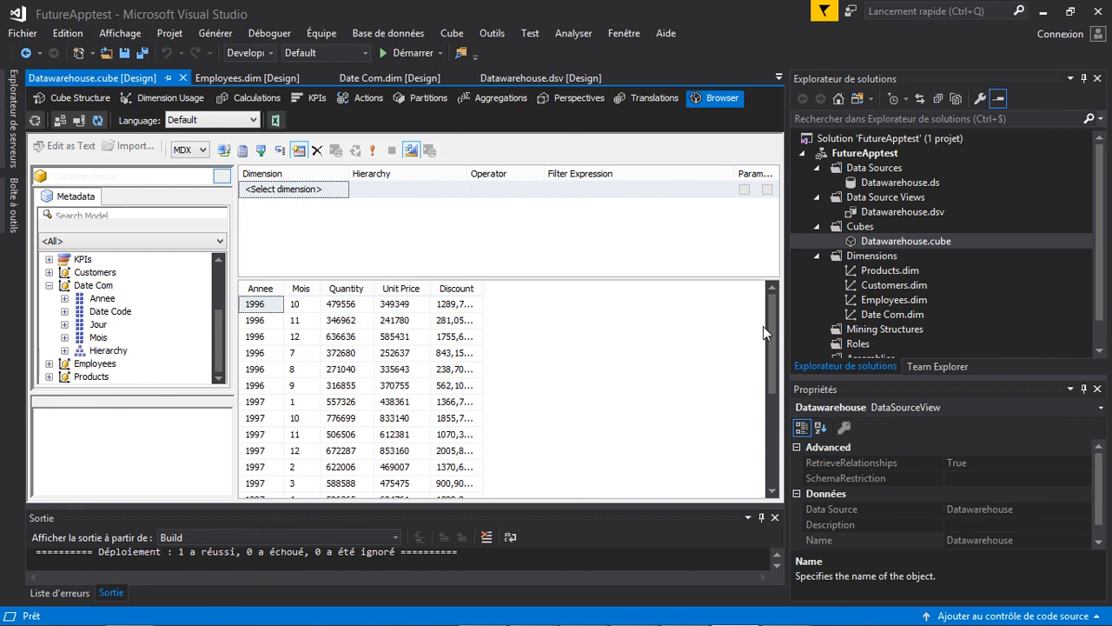
{"action": "mouse_move", "coordinate": [773, 337]}
{"action": "left_mouse_down"}
{"action": "mouse_move", "coordinate": [773, 415]}
{"action": "mouse_move", "coordinate": [773, 317]}
{"action": "left_mouse_up"}
{"action": "mouse_move", "coordinate": [219, 335]}
{"action": "left_mouse_down"}
{"action": "mouse_move", "coordinate": [219, 325]}
{"action": "mouse_move", "coordinate": [217, 348]}
{"action": "left_mouse_up"}
Switch to the Notepad notes and write the formula Perceived=UnitPrice*Quantity*(1-Discount) below the prerequisites list
{"action": "mouse_move", "coordinate": [483, 619]}
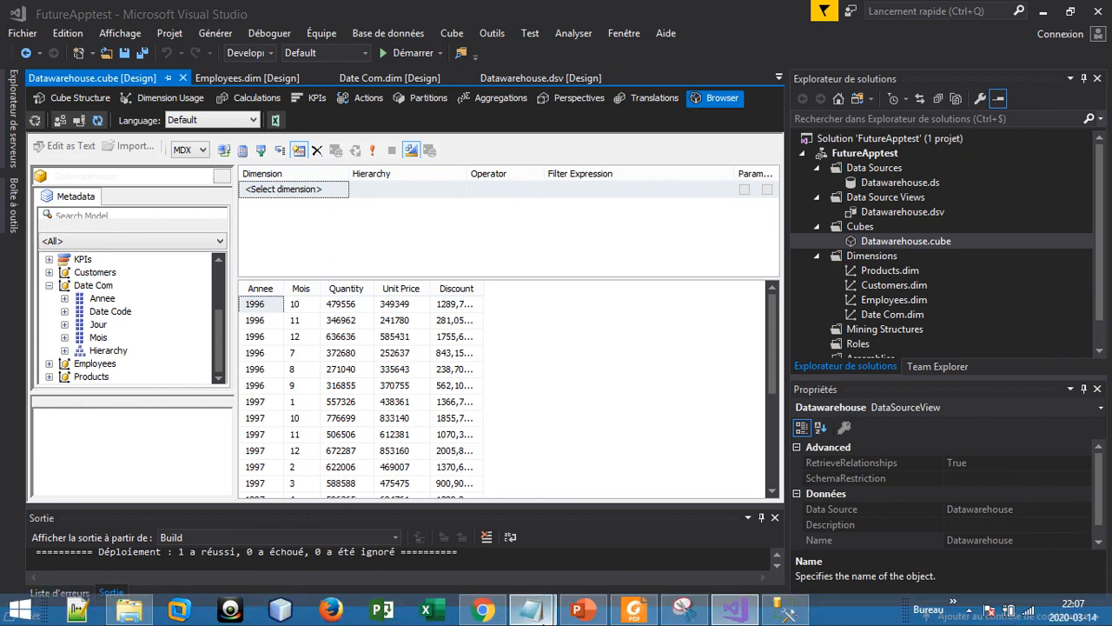
{"action": "mouse_move", "coordinate": [531, 609]}
{"action": "left_click", "coordinate": [503, 534]}
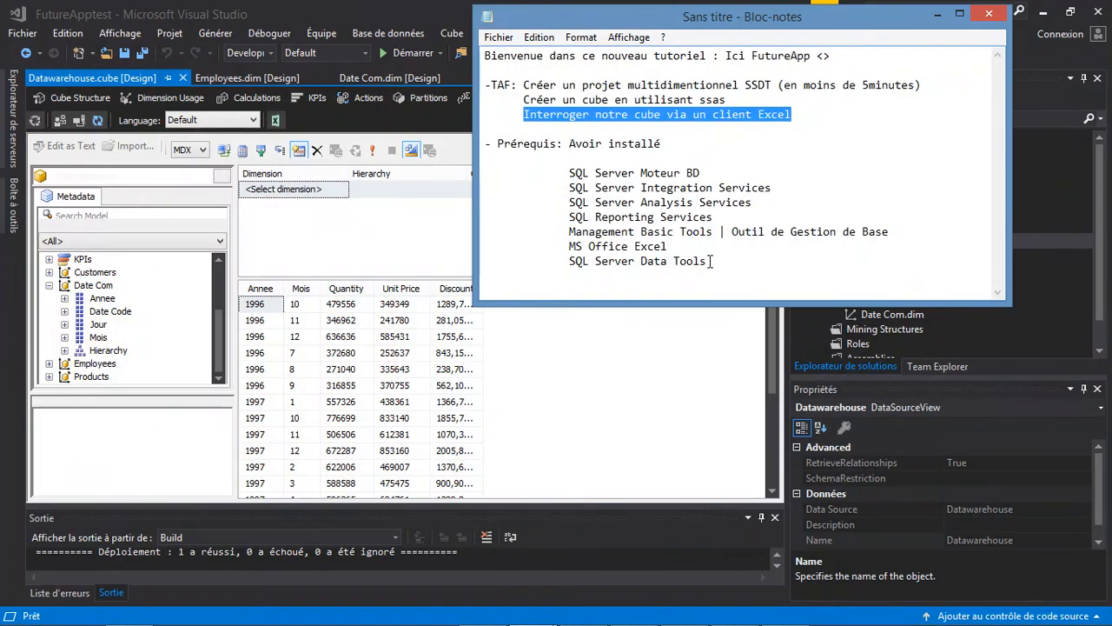
{"action": "left_click", "coordinate": [711, 260]}
{"action": "key", "text": "Return"}
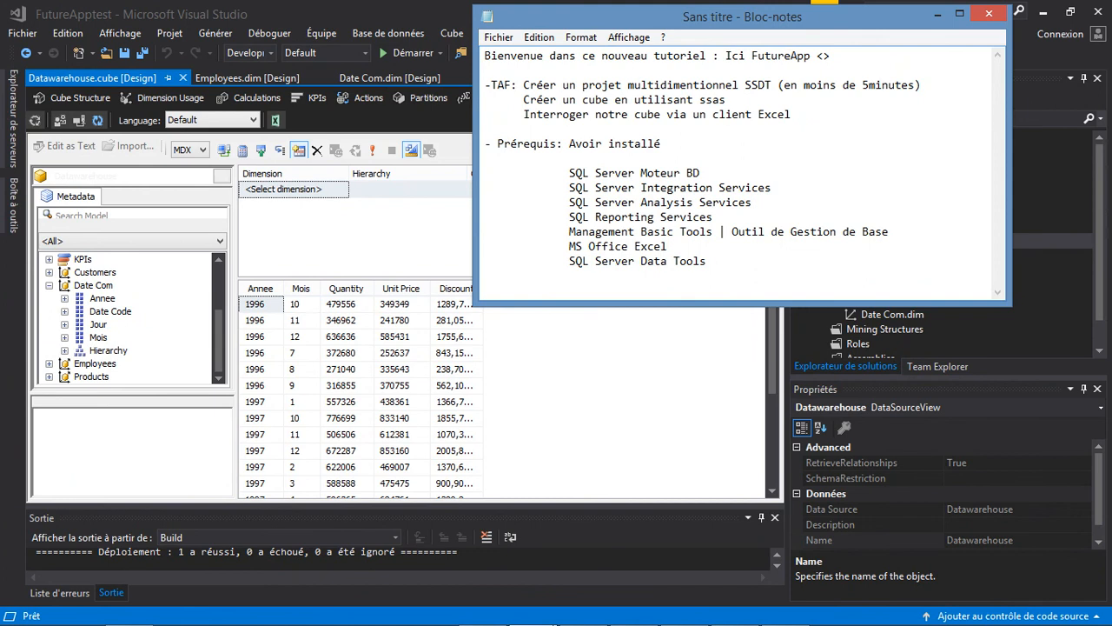
{"action": "type", "text": "Perceived"}
{"action": "type", "text": "=UnitPrice*Qu"}
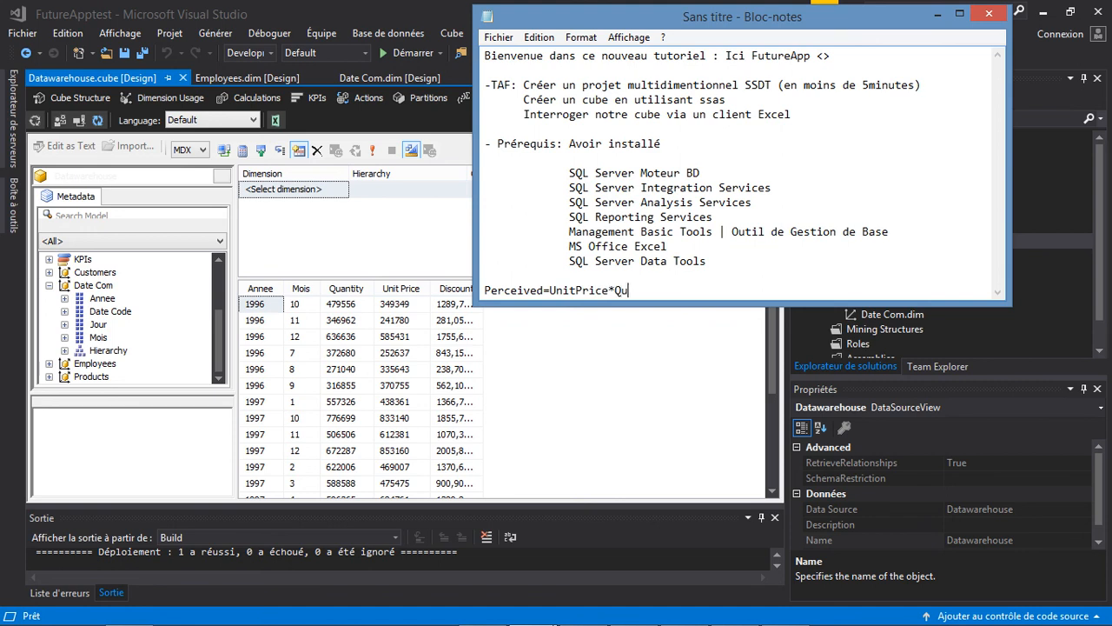
{"action": "type", "text": "antity"}
{"action": "type", "text": "*(1-Discount"}
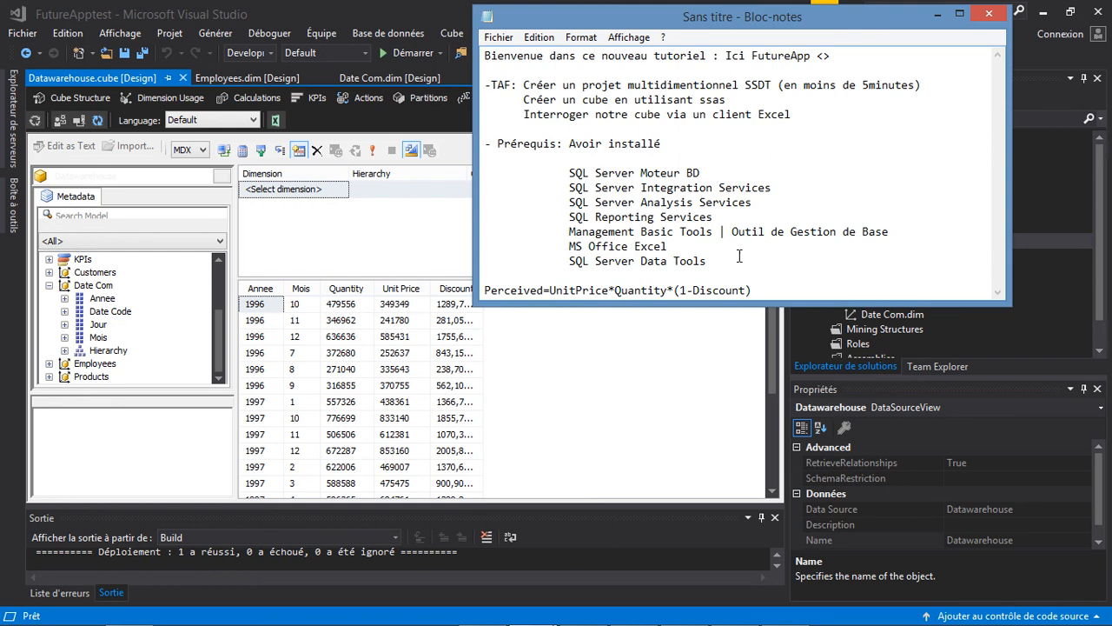
{"action": "left_click_drag", "start_coordinate": [756, 287], "coordinate": [504, 287]}
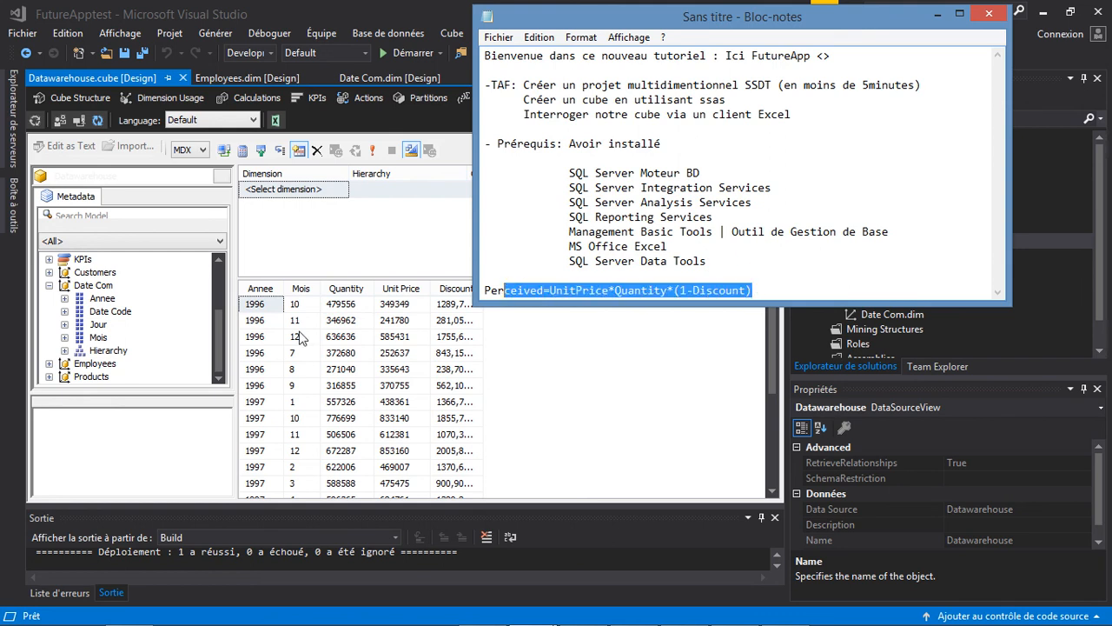
Return to Visual Studio and check the Vente measures in the cube browser for the calculated measure
{"action": "left_click", "coordinate": [186, 338]}
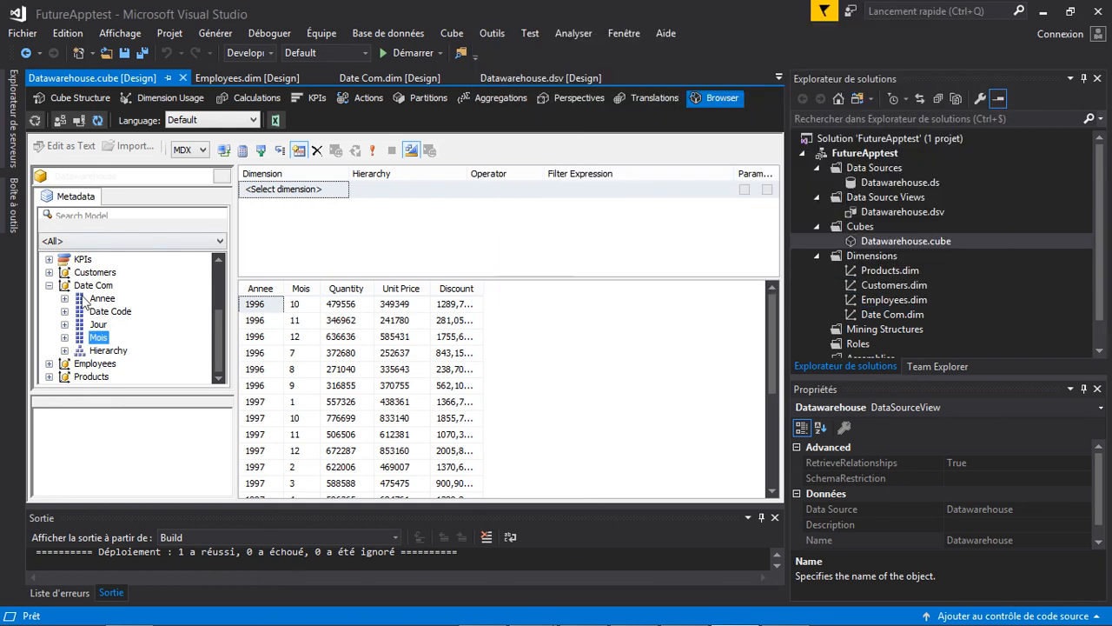
{"action": "scroll", "coordinate": [216, 326], "scroll_direction": "up", "scroll_amount": 3}
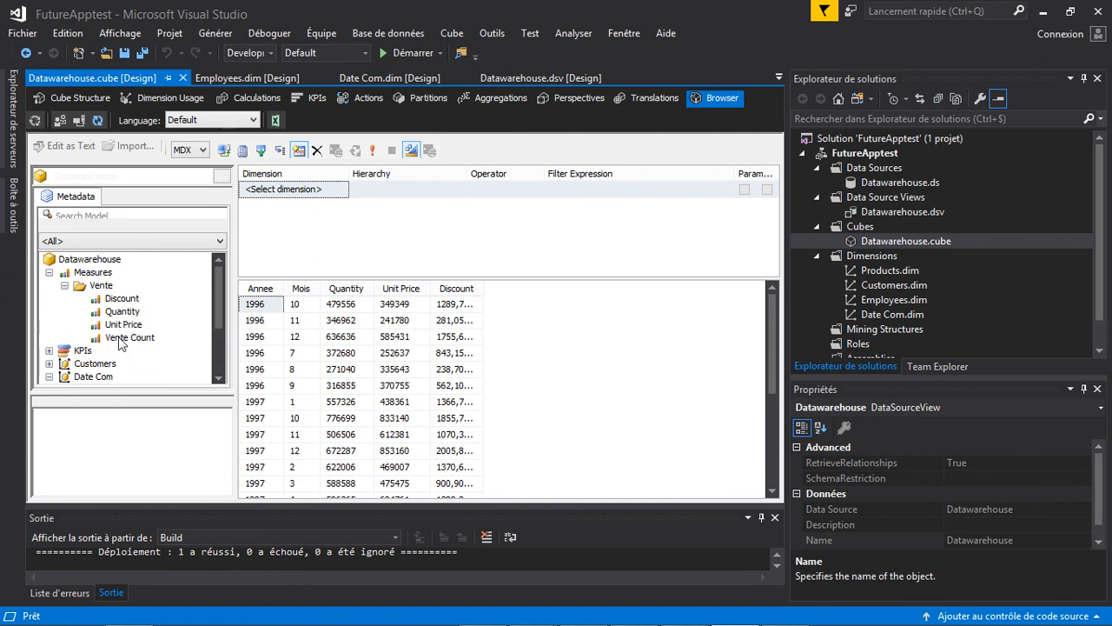
{"action": "left_click", "coordinate": [66, 286]}
{"action": "left_click", "coordinate": [49, 272]}
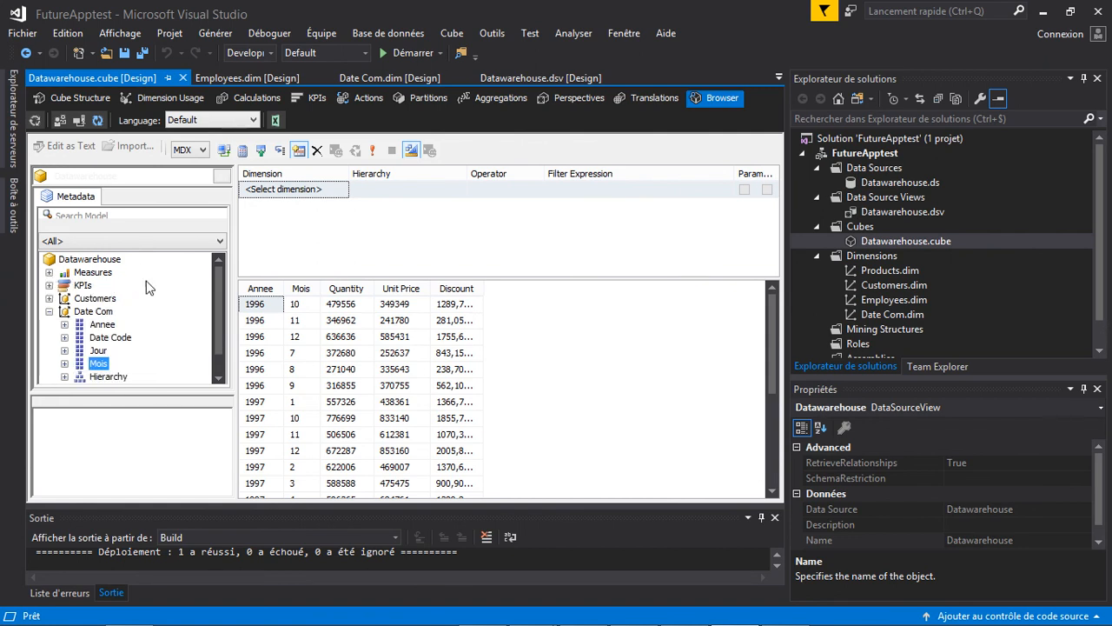
Add a new Sum measure to the Vente measure group in the cube structure, based on the Perceiced column of the Vente table
{"action": "left_click", "coordinate": [76, 97]}
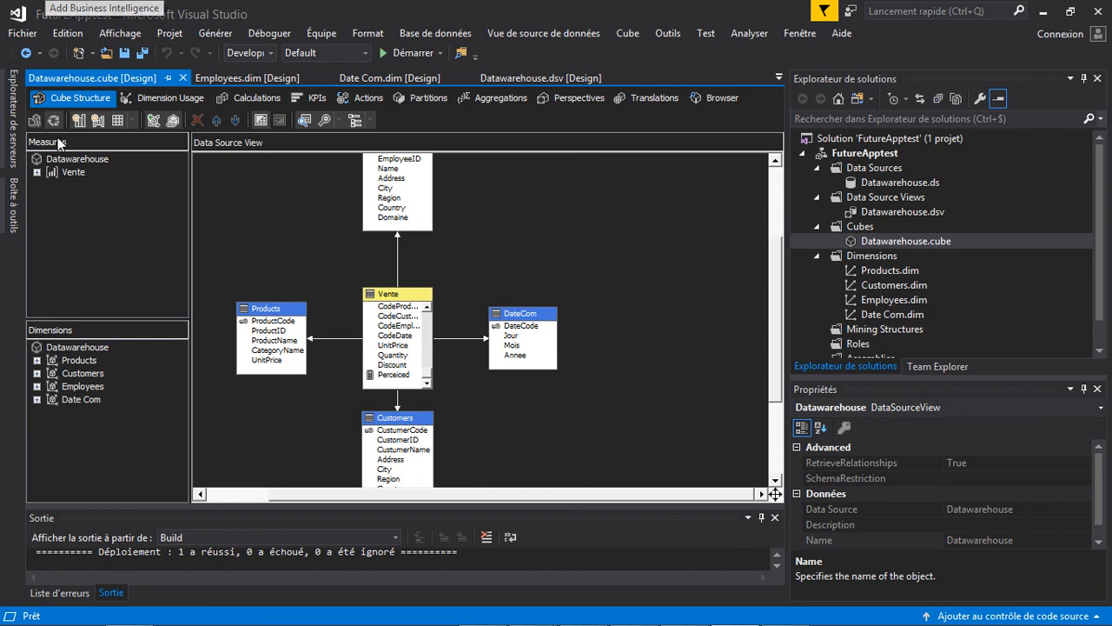
{"action": "left_click", "coordinate": [36, 171]}
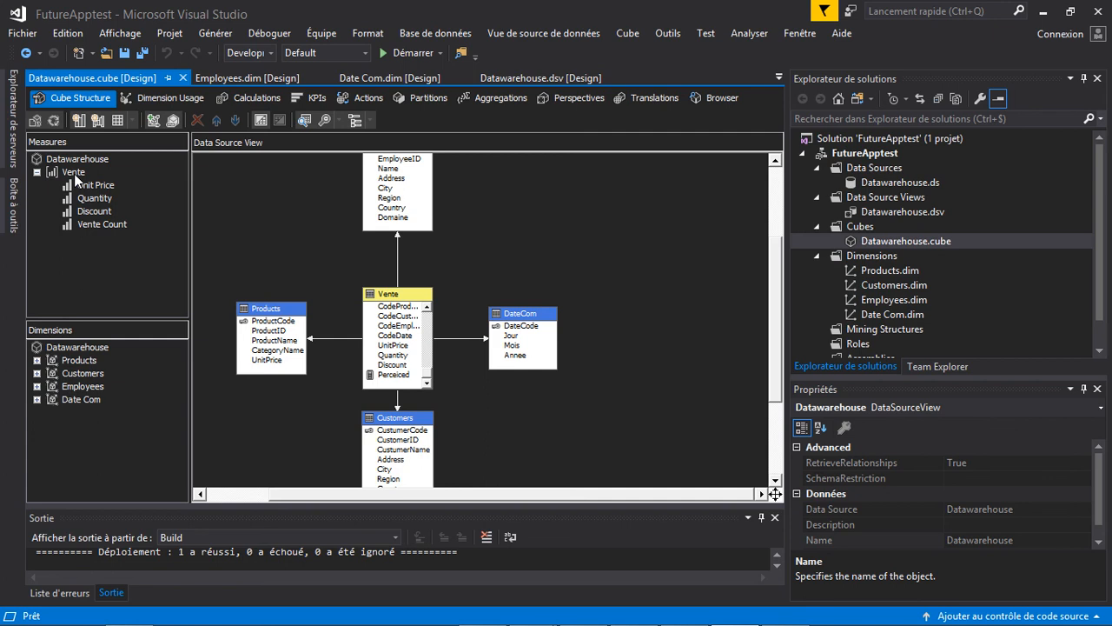
{"action": "right_click", "coordinate": [77, 174]}
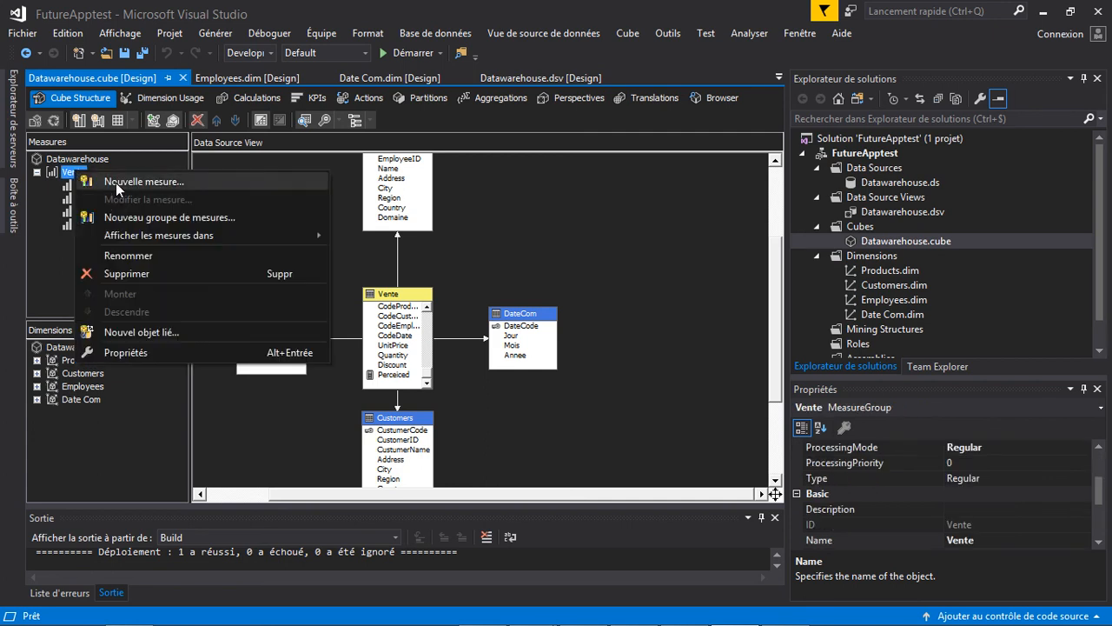
{"action": "left_click", "coordinate": [116, 183]}
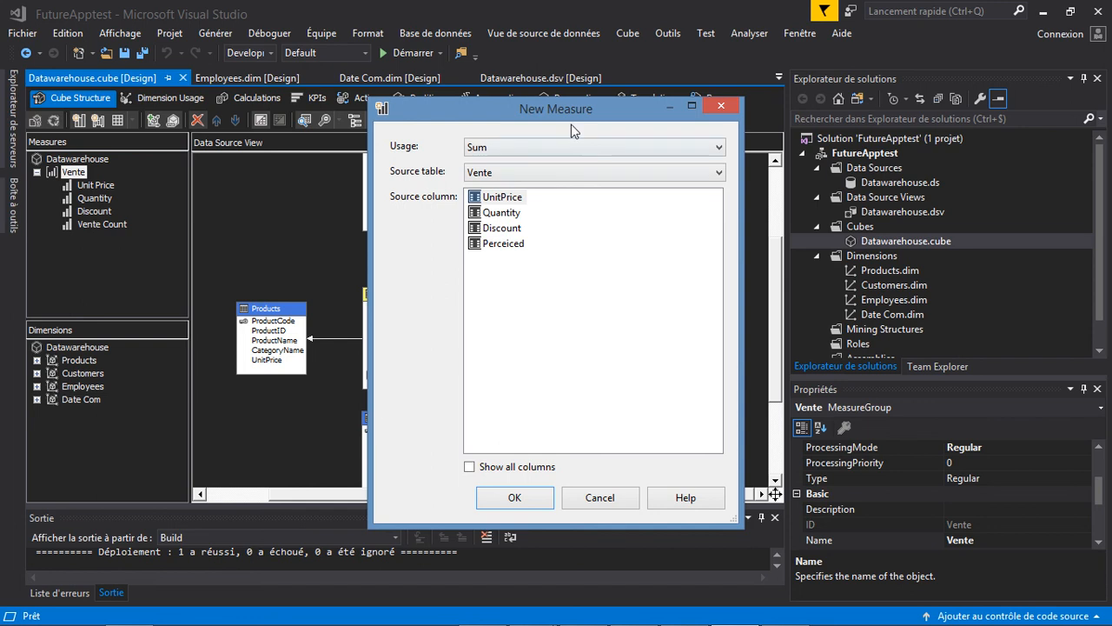
{"action": "left_click_drag", "start_coordinate": [567, 120], "coordinate": [588, 144]}
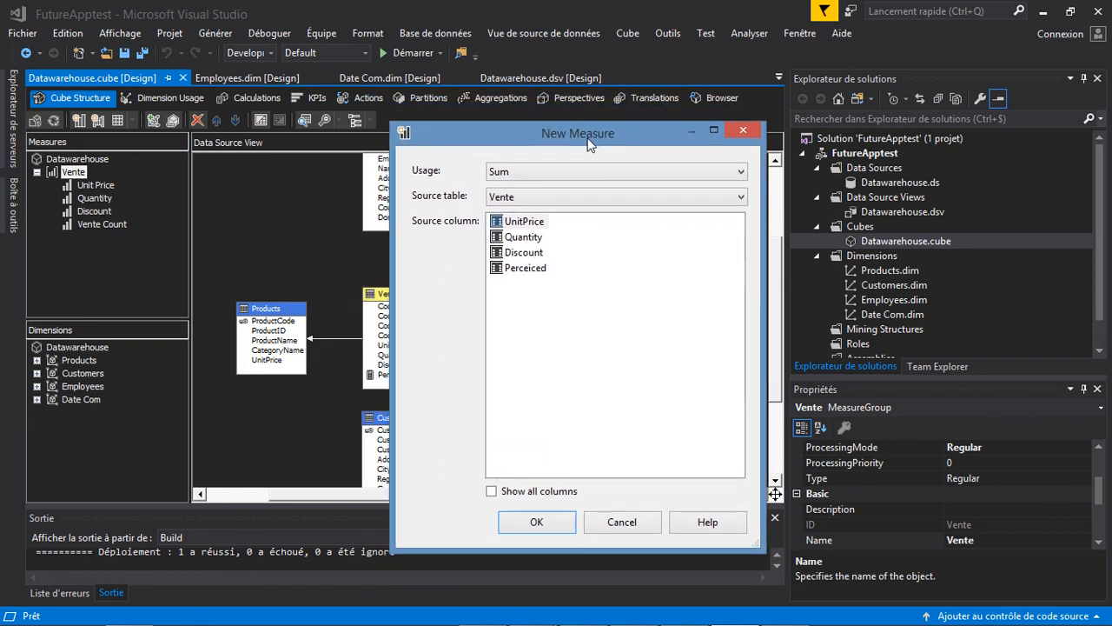
{"action": "left_click", "coordinate": [532, 268]}
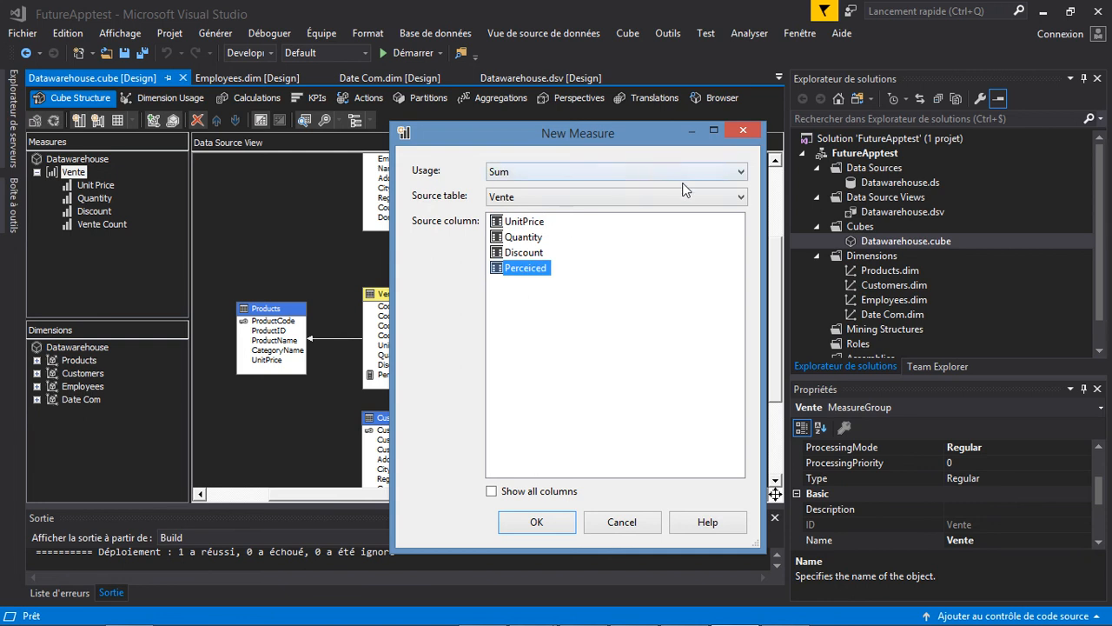
{"action": "left_click", "coordinate": [741, 173]}
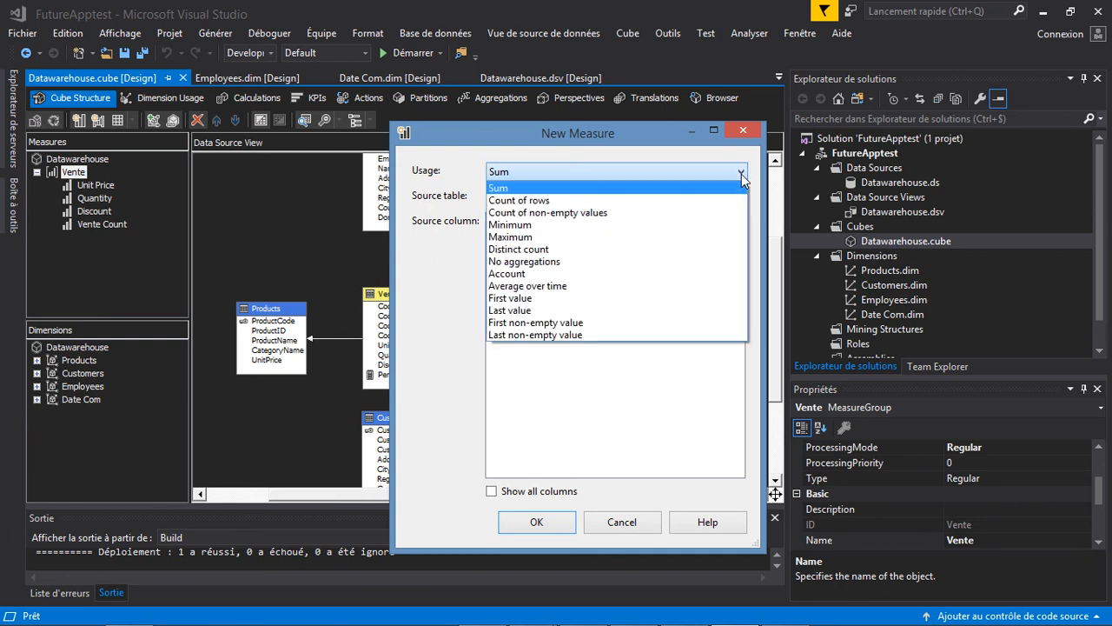
{"action": "left_click", "coordinate": [741, 173]}
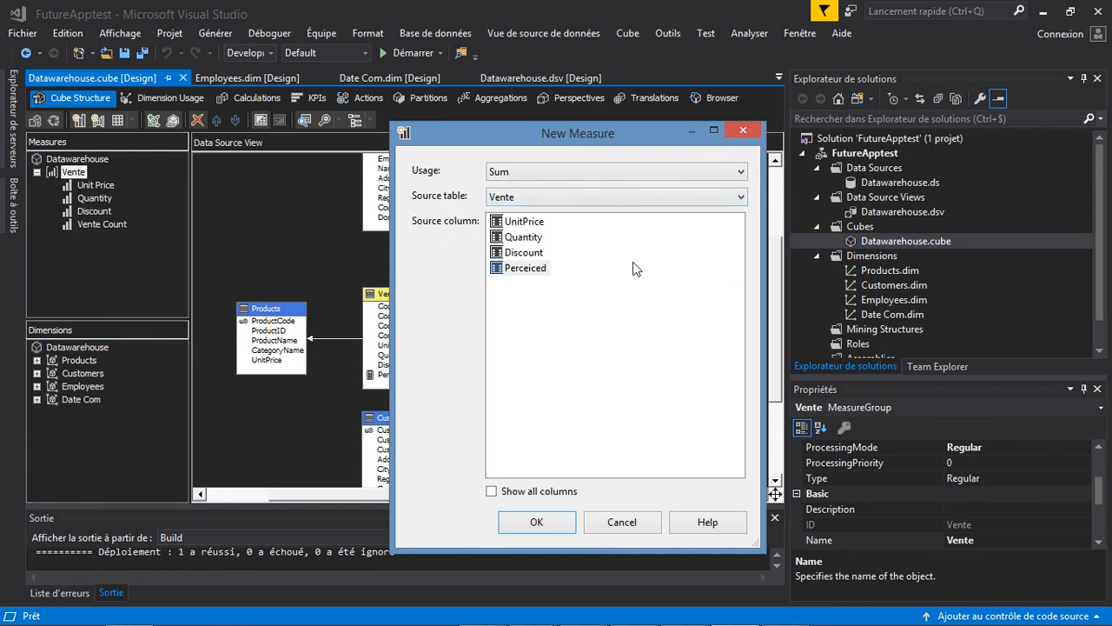
{"action": "left_click", "coordinate": [527, 269]}
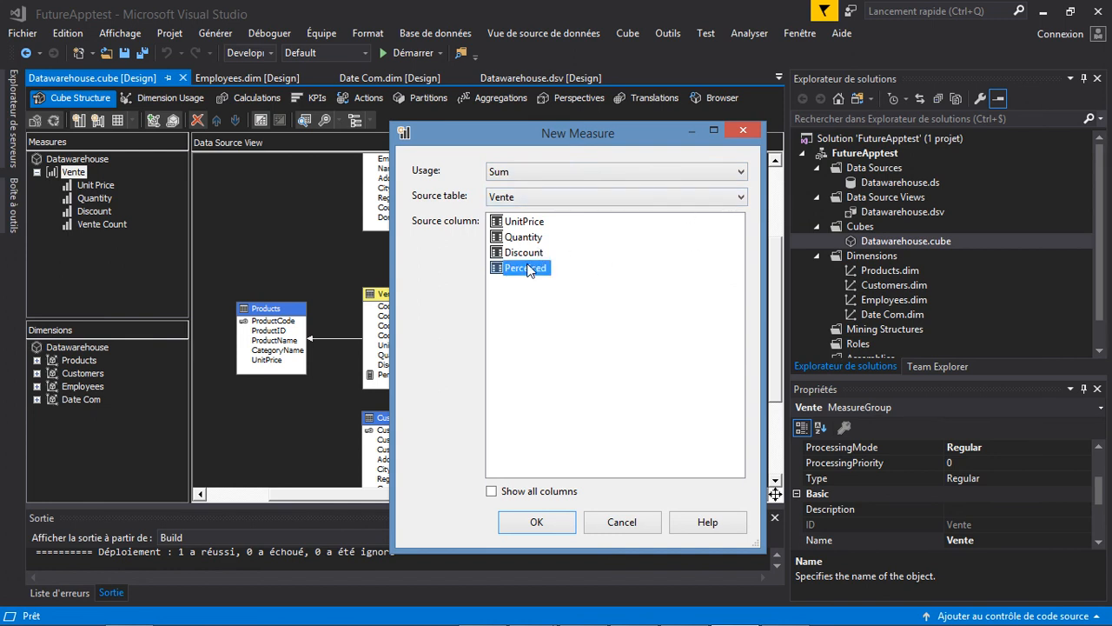
{"action": "left_click", "coordinate": [547, 526]}
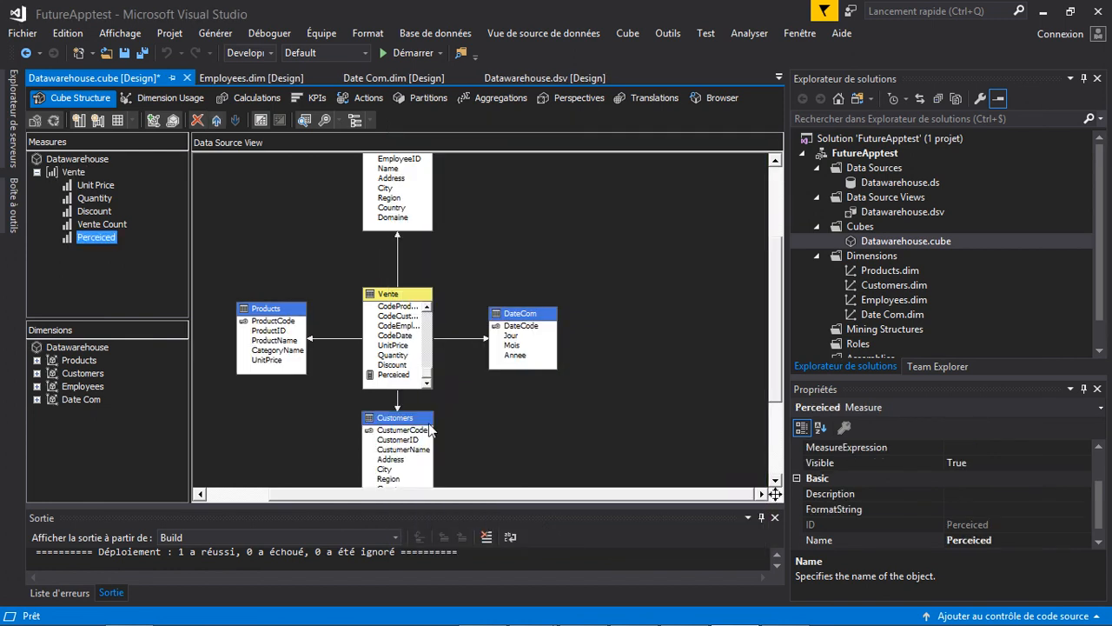
{"action": "left_click", "coordinate": [102, 239]}
{"action": "left_click", "coordinate": [173, 243]}
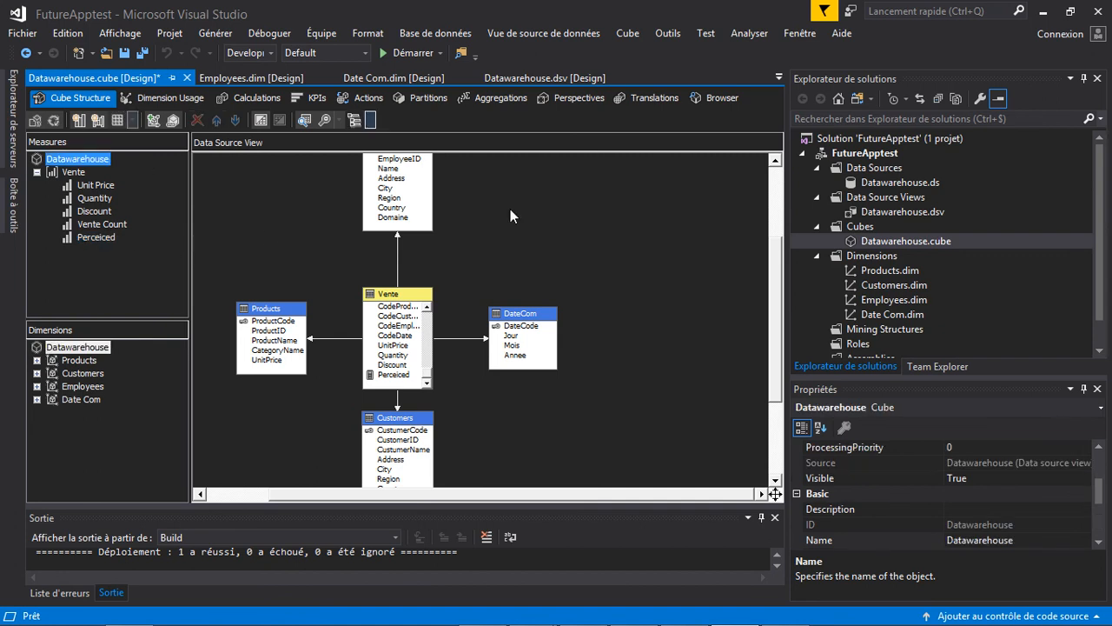
Return to the cube browser and check the Vente measures for Perceiced
{"action": "left_click", "coordinate": [709, 101]}
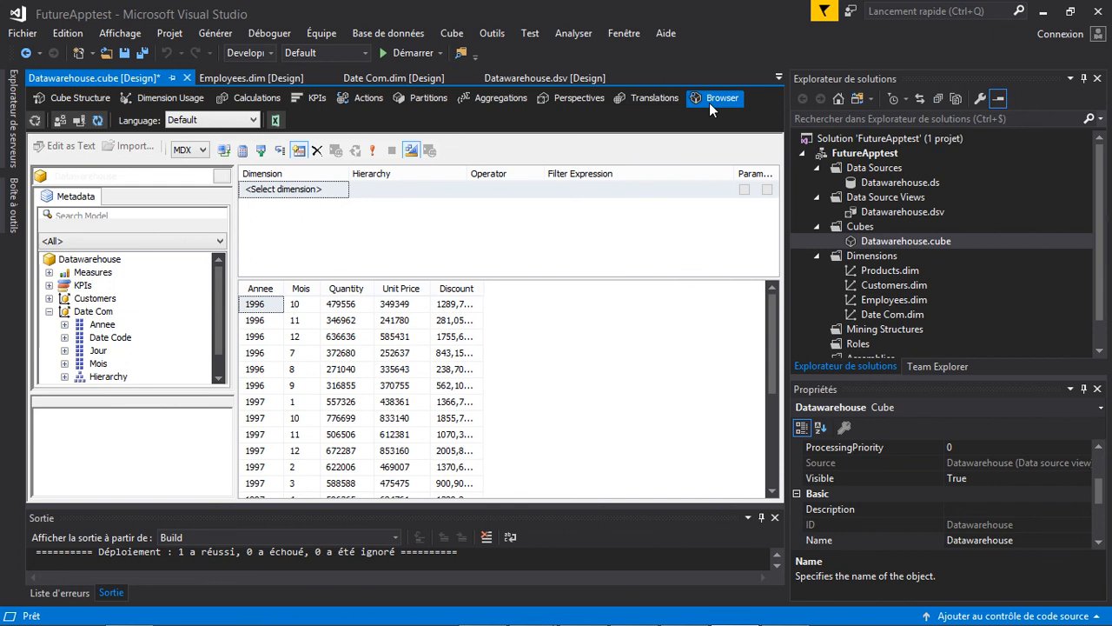
{"action": "left_click", "coordinate": [49, 273]}
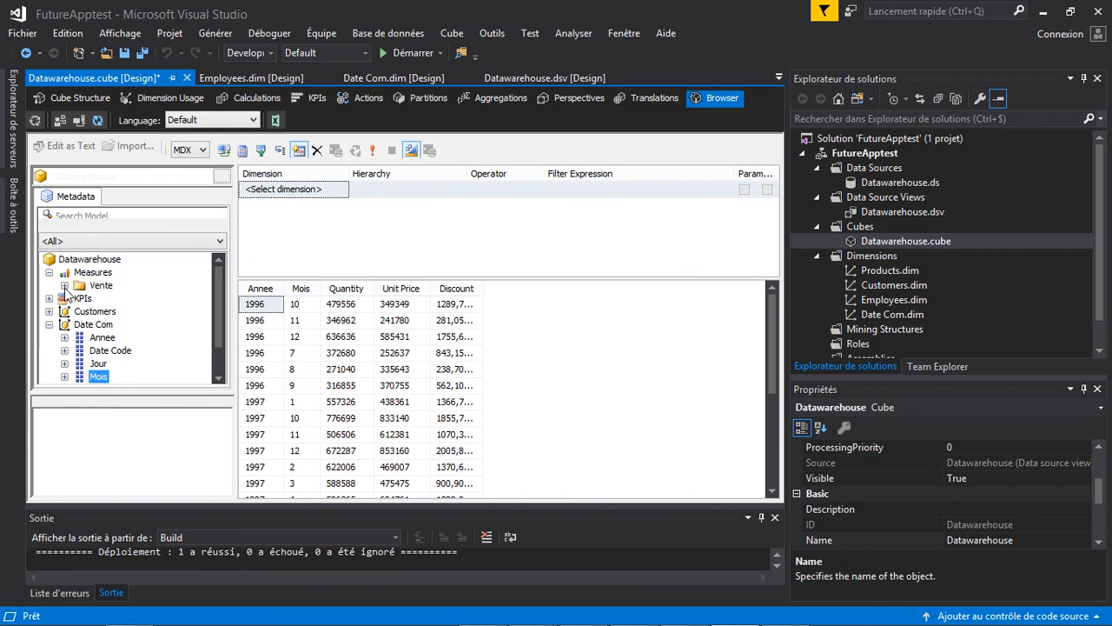
{"action": "left_click", "coordinate": [64, 285]}
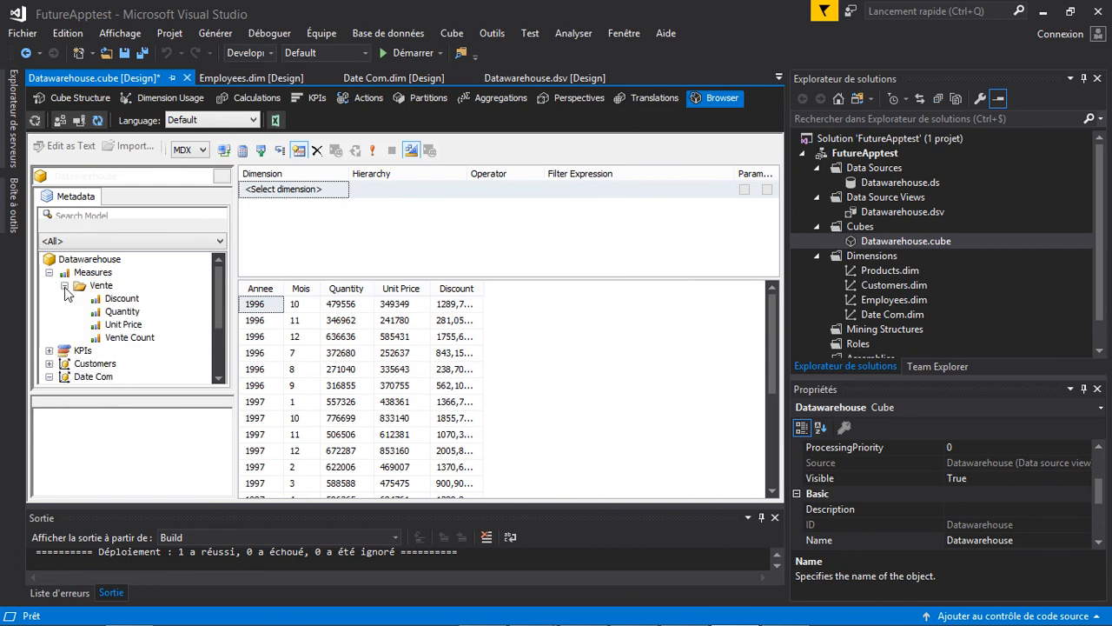
Process the FutureApptest database with Process Full, building and deploying the project first, and close the processing dialogs
{"action": "left_click", "coordinate": [876, 155]}
{"action": "right_click", "coordinate": [875, 157]}
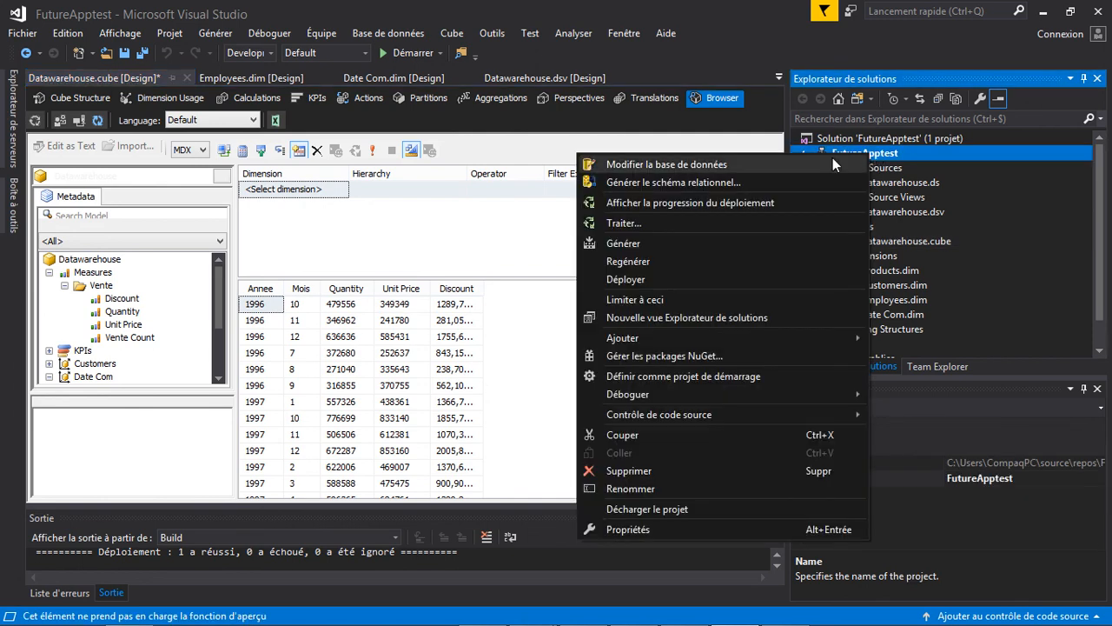
{"action": "left_click", "coordinate": [715, 223]}
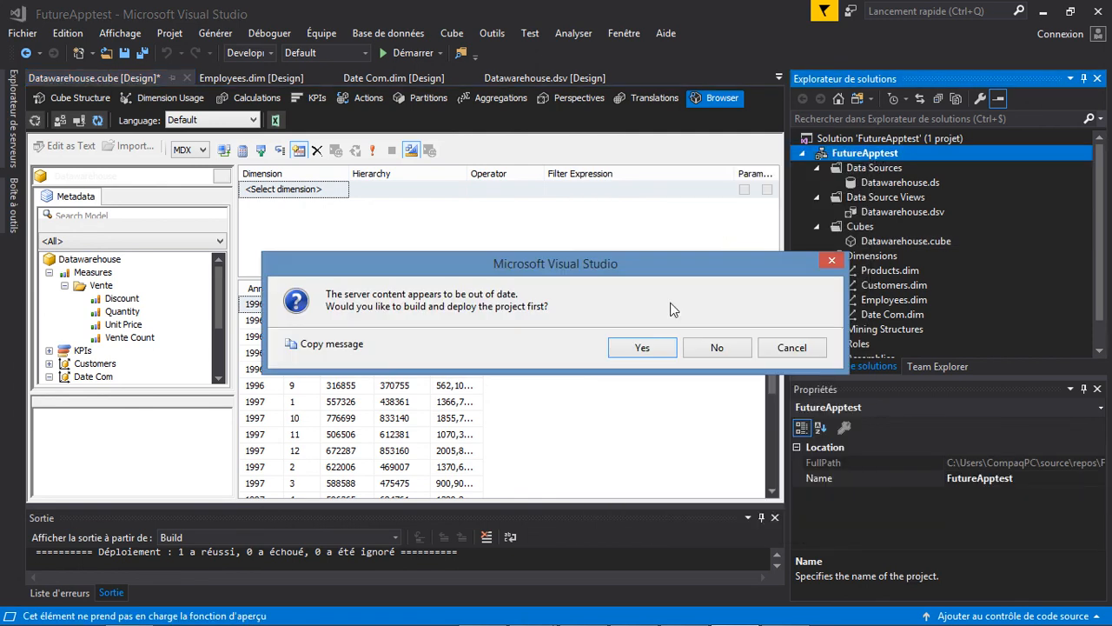
{"action": "left_click", "coordinate": [642, 348]}
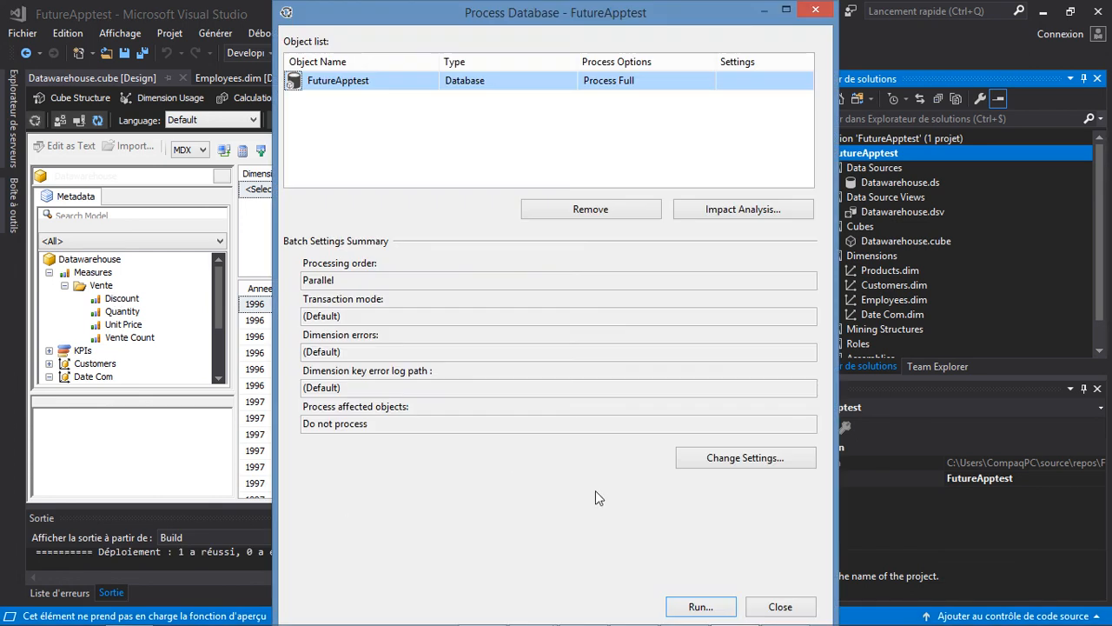
{"action": "left_click", "coordinate": [697, 607]}
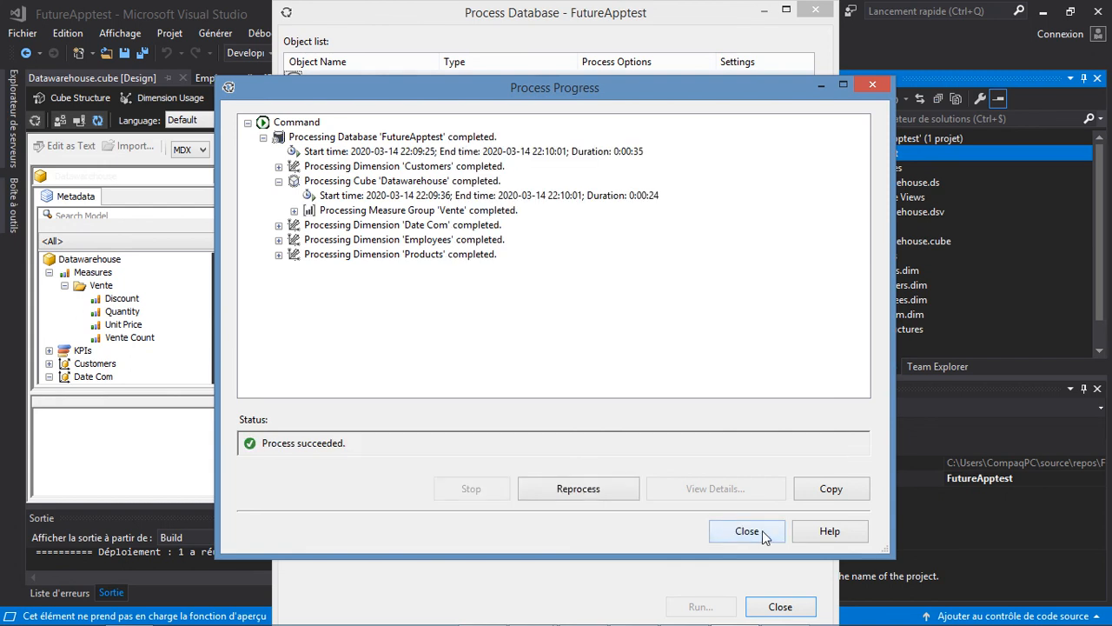
{"action": "left_click", "coordinate": [763, 533]}
{"action": "left_click", "coordinate": [776, 604]}
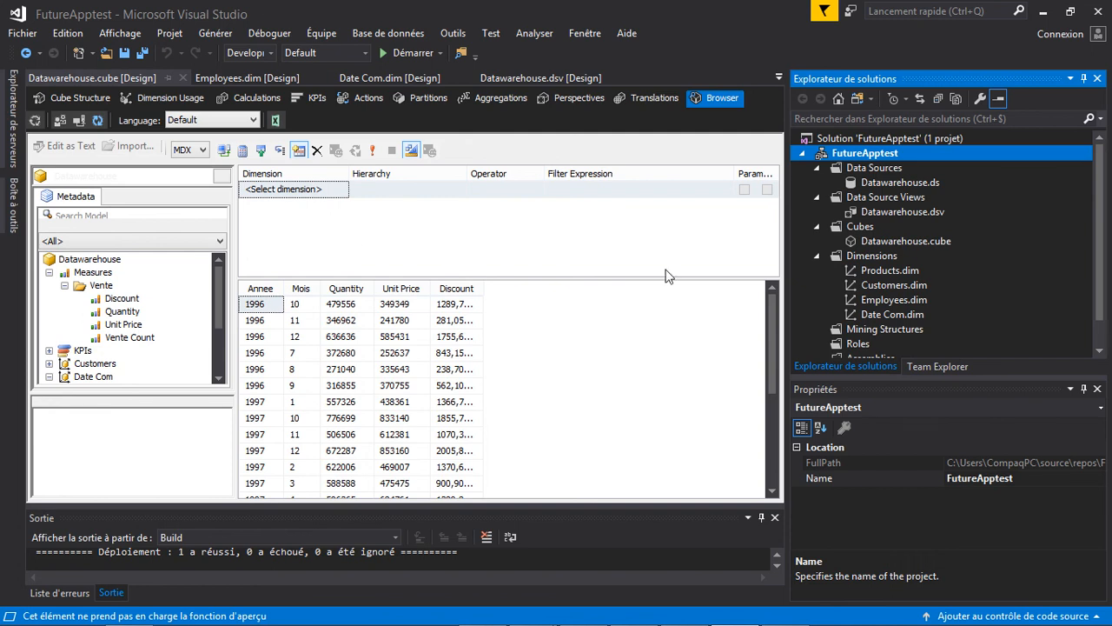
{"action": "left_click", "coordinate": [591, 357]}
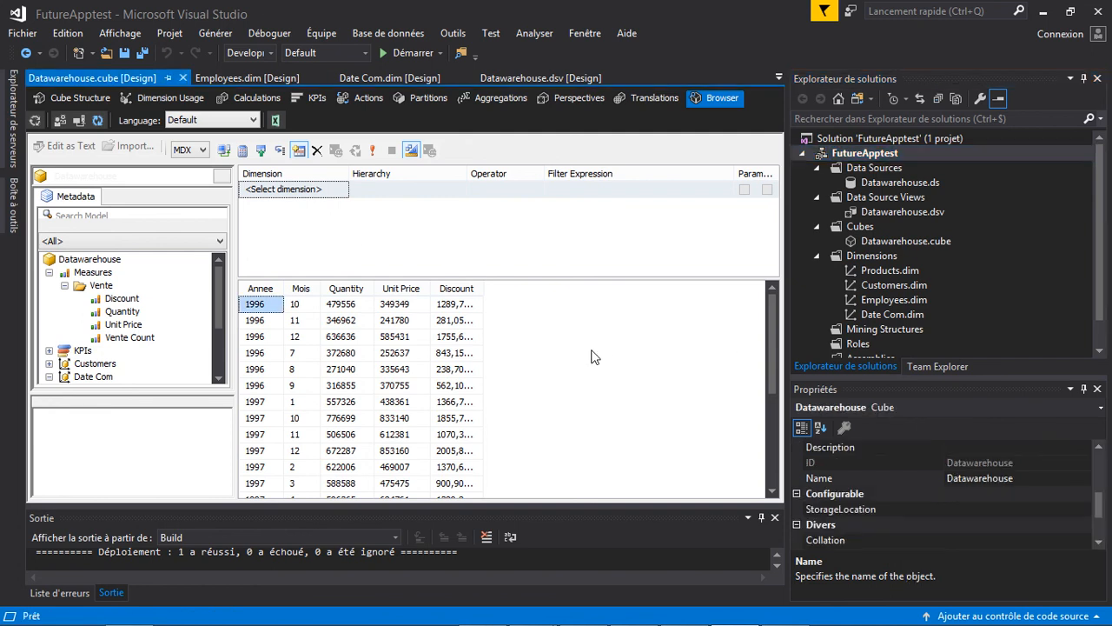
{"action": "left_click", "coordinate": [483, 339]}
{"action": "left_click_drag", "start_coordinate": [771, 326], "coordinate": [732, 236]}
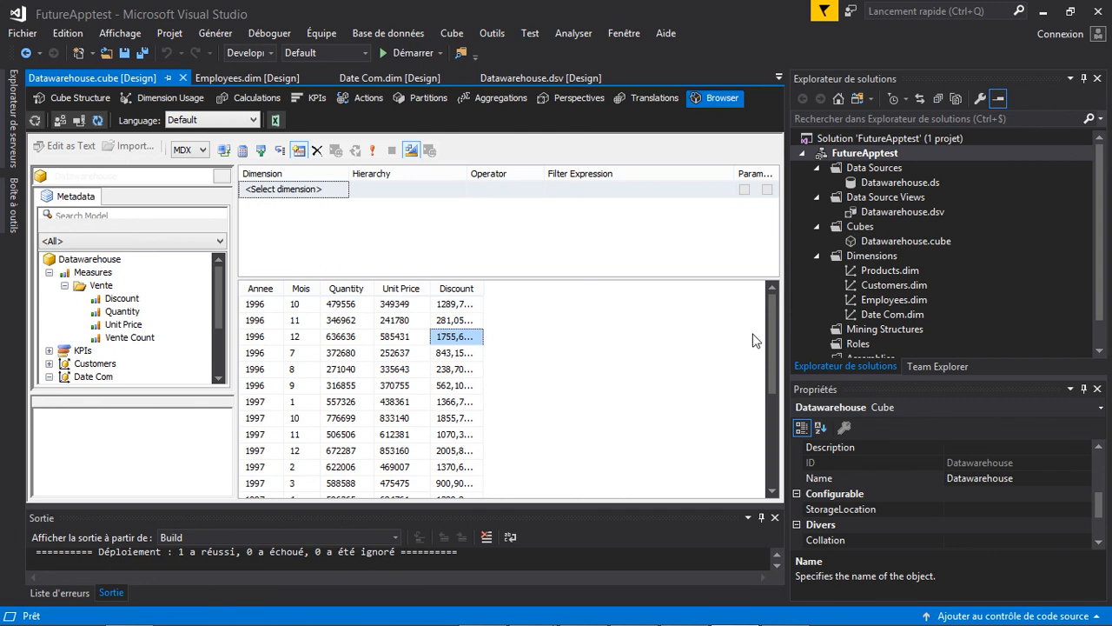
{"action": "left_click_drag", "start_coordinate": [770, 333], "coordinate": [744, 186]}
{"action": "left_click", "coordinate": [67, 263]}
{"action": "right_click", "coordinate": [67, 262]}
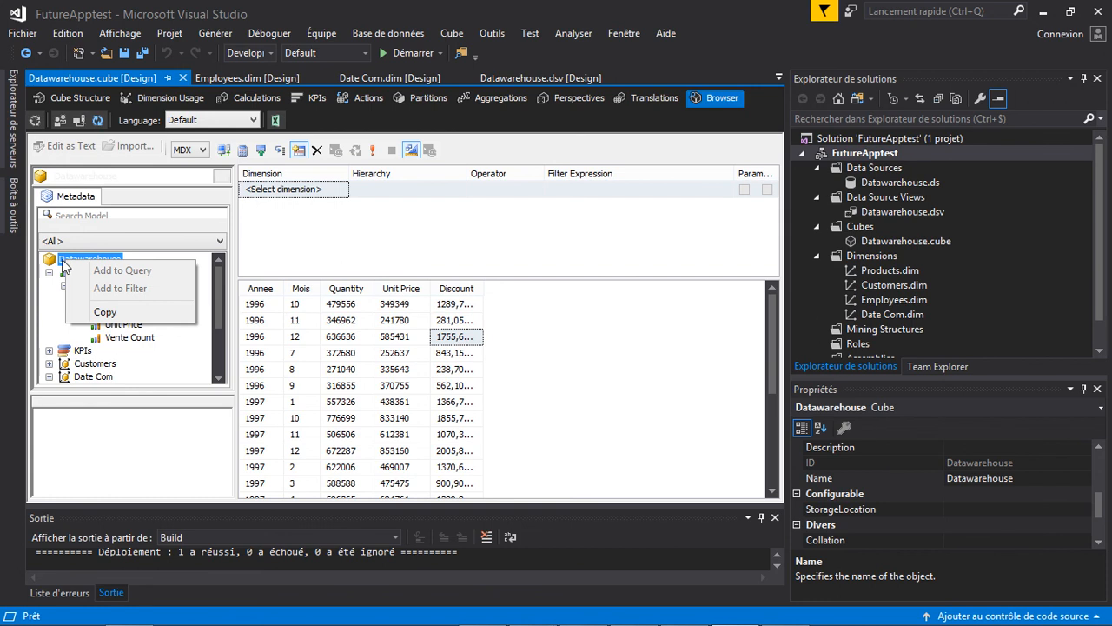
{"action": "left_click", "coordinate": [52, 314]}
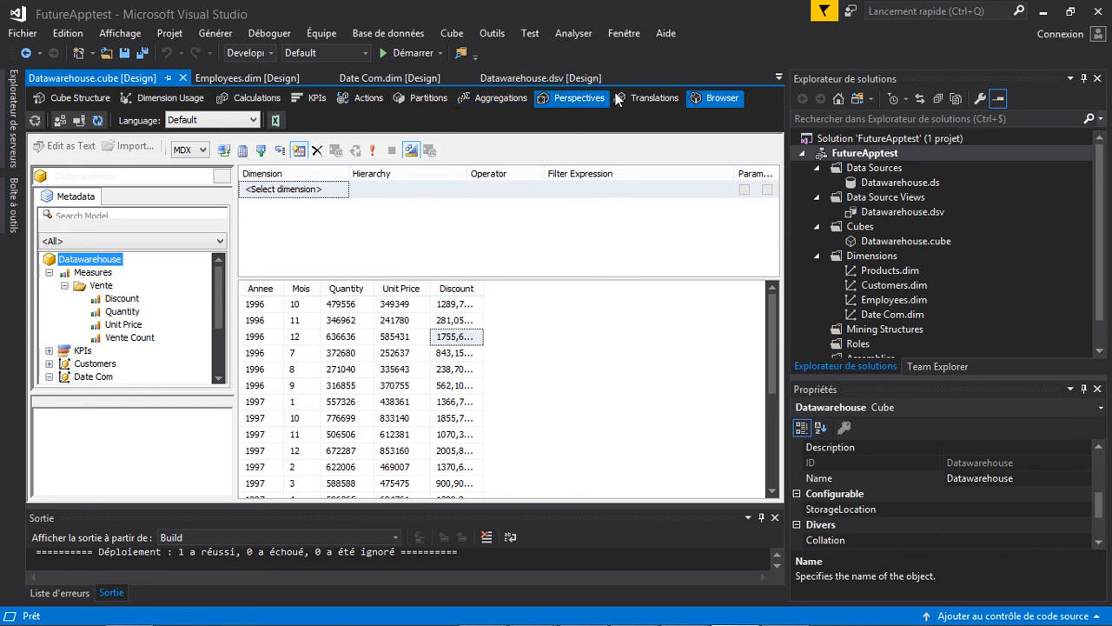
Check the Vente measures in the cube structure and again in the browser, hiding the notice about the reprocessed cube
{"action": "left_click", "coordinate": [96, 97]}
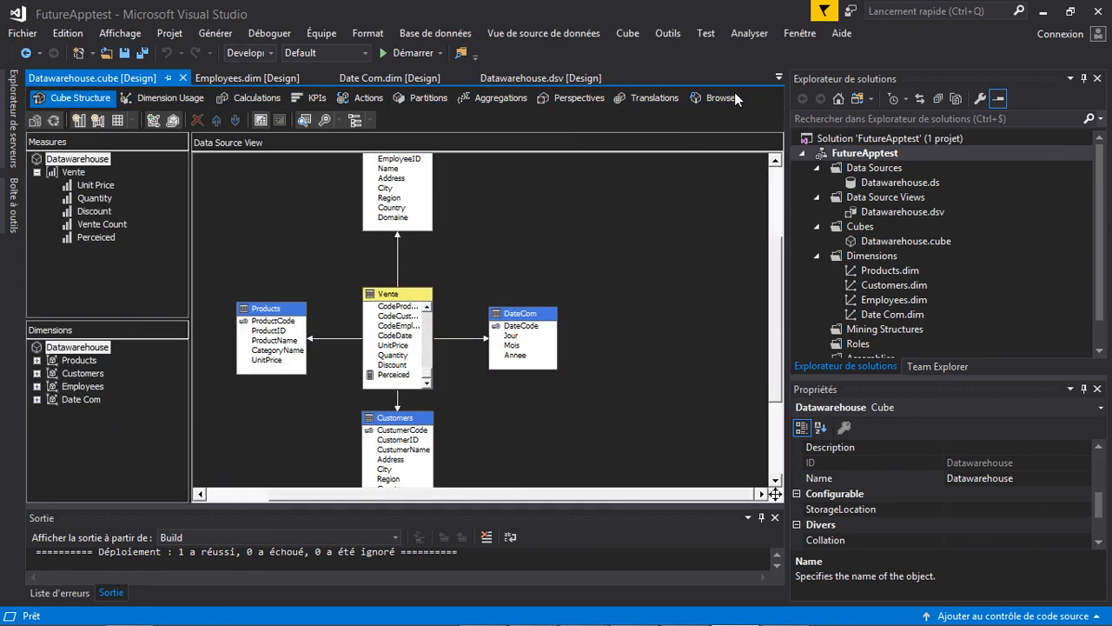
{"action": "left_click", "coordinate": [719, 101]}
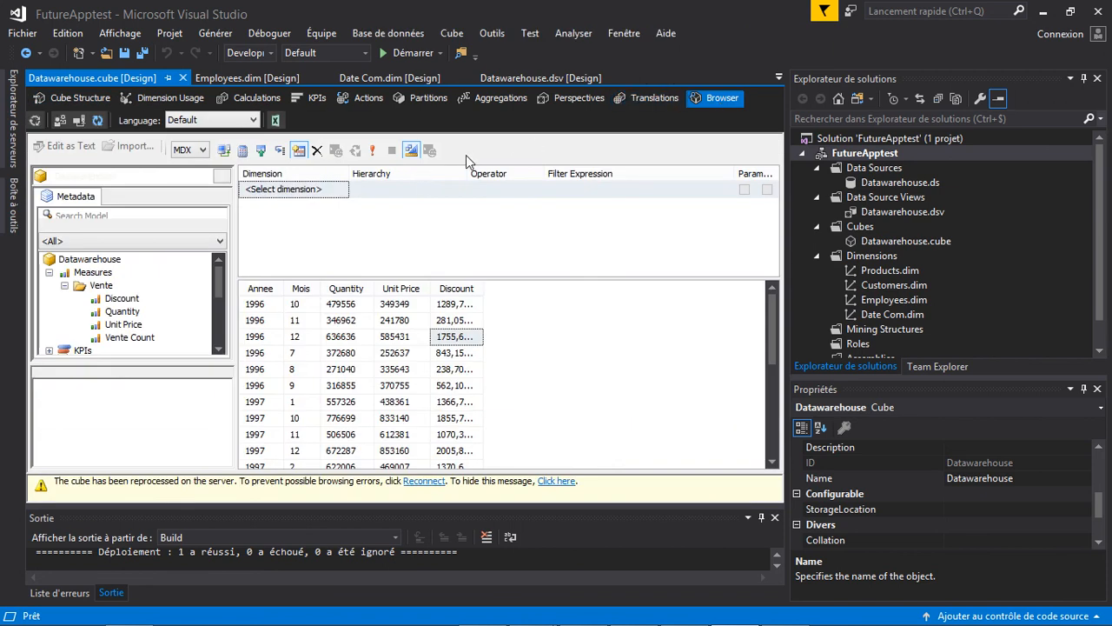
{"action": "mouse_move", "coordinate": [119, 316]}
{"action": "left_mouse_down"}
{"action": "mouse_move", "coordinate": [379, 306]}
{"action": "mouse_move", "coordinate": [598, 346]}
{"action": "mouse_move", "coordinate": [141, 320]}
{"action": "left_mouse_up"}
{"action": "left_click", "coordinate": [547, 480]}
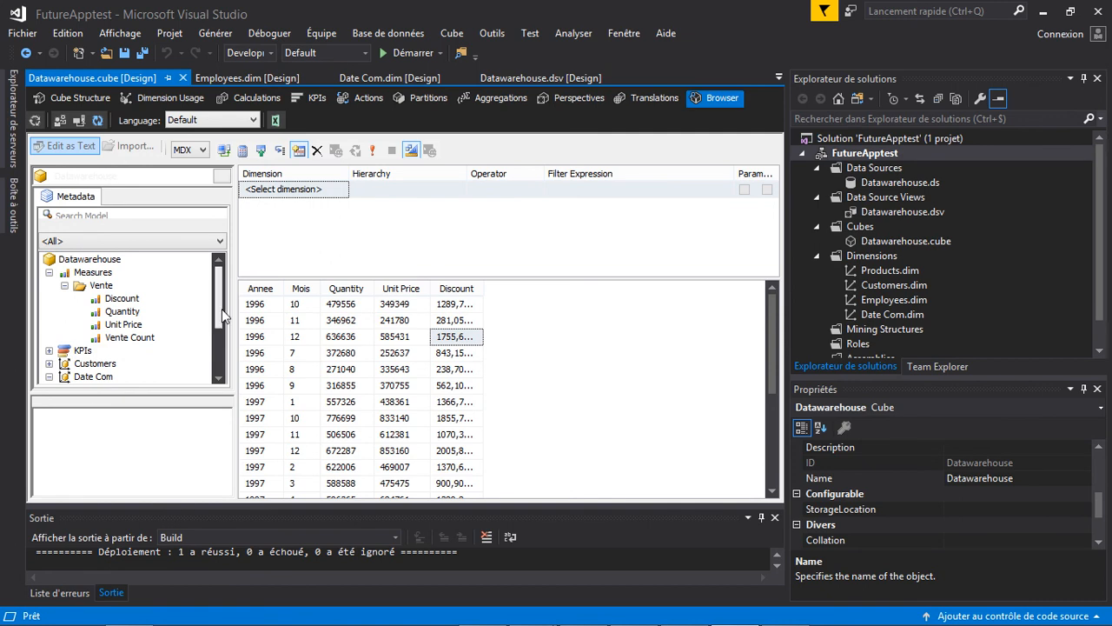
{"action": "mouse_move", "coordinate": [221, 309]}
{"action": "left_mouse_down"}
{"action": "mouse_move", "coordinate": [224, 376]}
{"action": "mouse_move", "coordinate": [216, 304]}
{"action": "left_mouse_up"}
{"action": "left_click", "coordinate": [64, 287]}
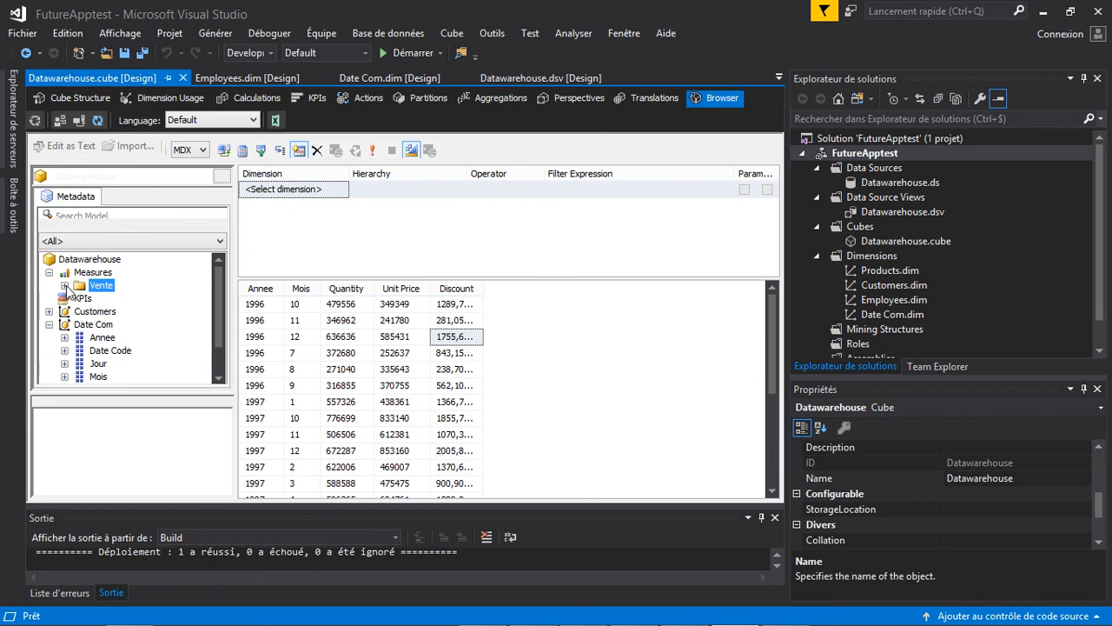
{"action": "left_click", "coordinate": [64, 286]}
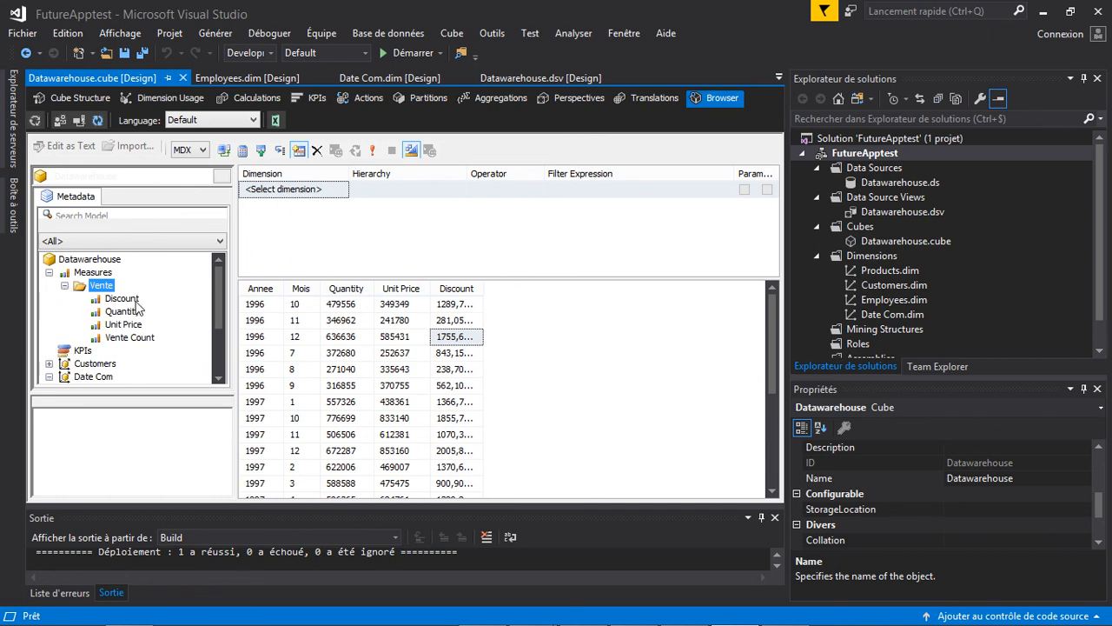
Browse the Datawarehouse cube afresh from the project's Cubes folder and select the Perceiced measure in the Vente group
{"action": "mouse_move", "coordinate": [459, 7]}
{"action": "left_click", "coordinate": [422, 35]}
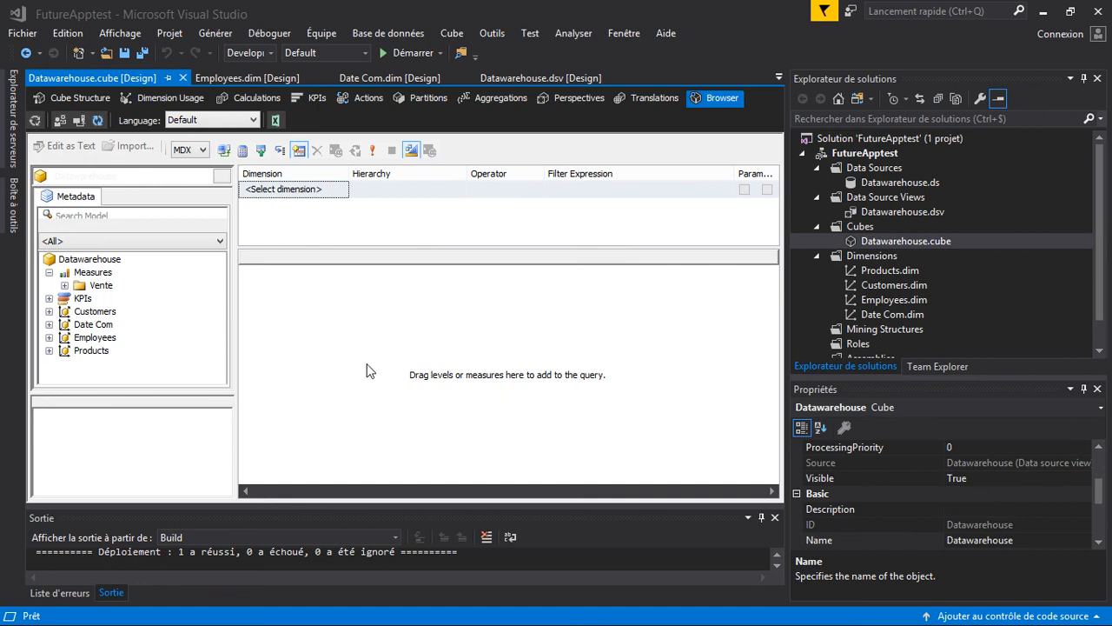
{"action": "left_click", "coordinate": [884, 241]}
{"action": "right_click", "coordinate": [883, 241]}
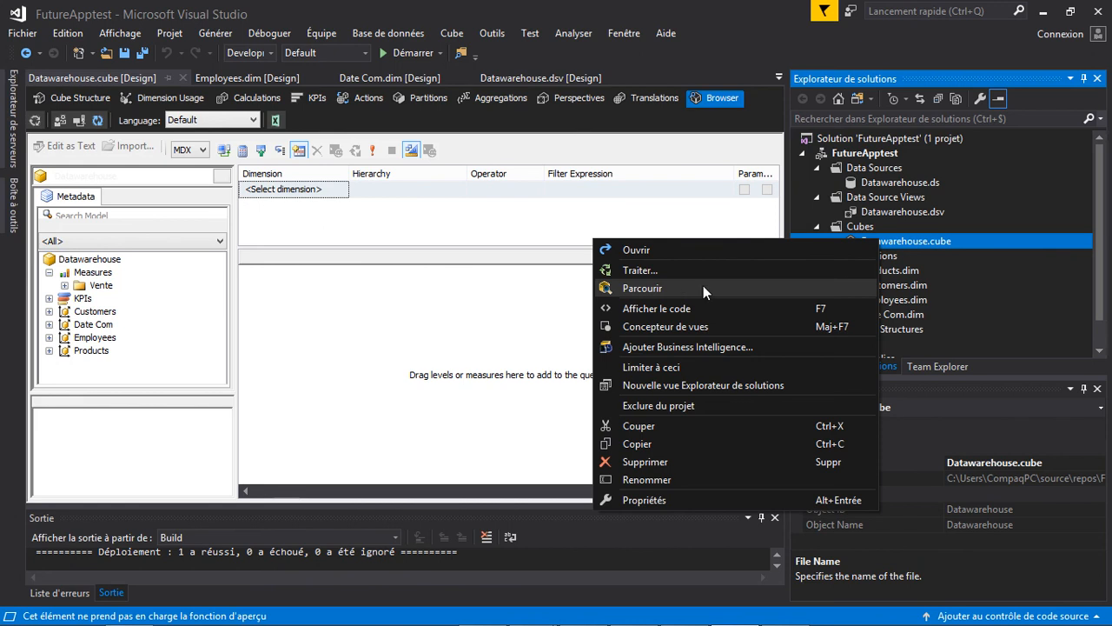
{"action": "right_click", "coordinate": [955, 234]}
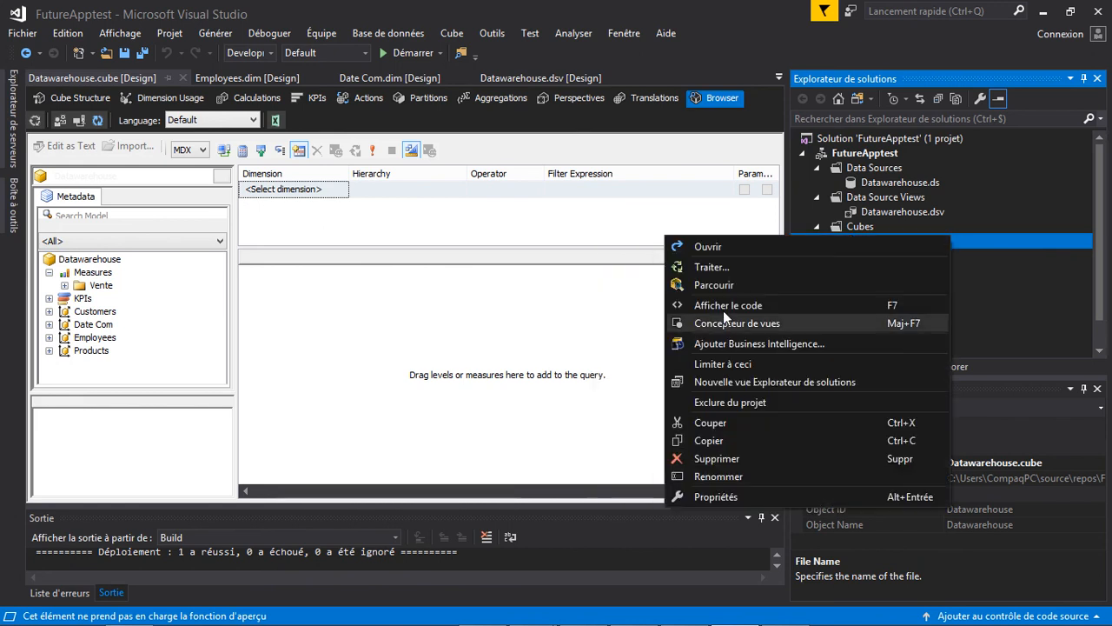
{"action": "left_click", "coordinate": [712, 285]}
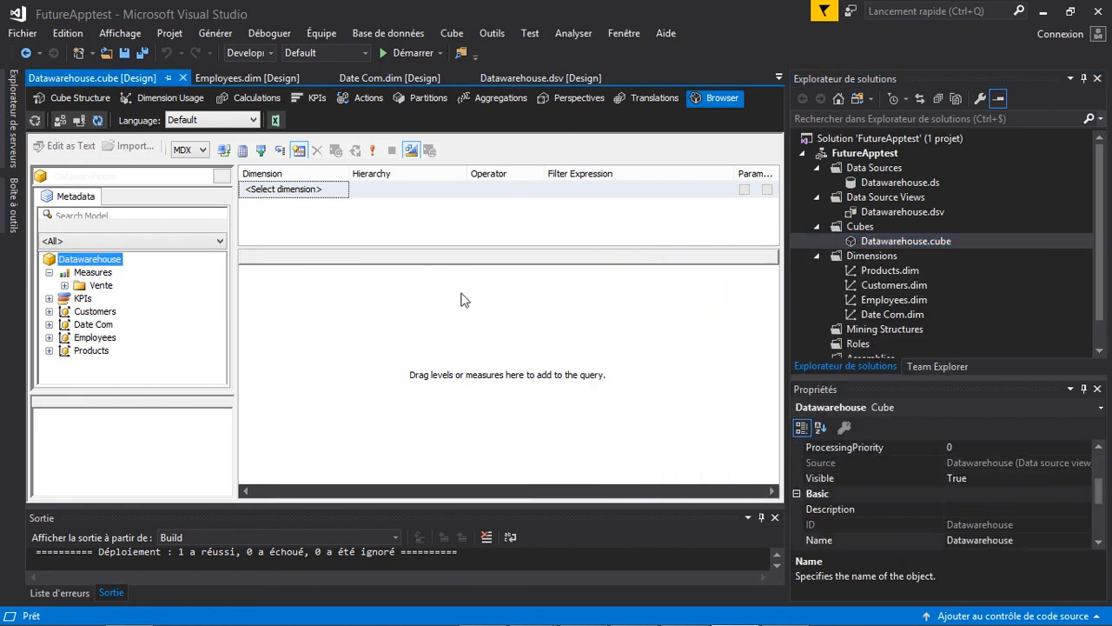
{"action": "left_click", "coordinate": [65, 285]}
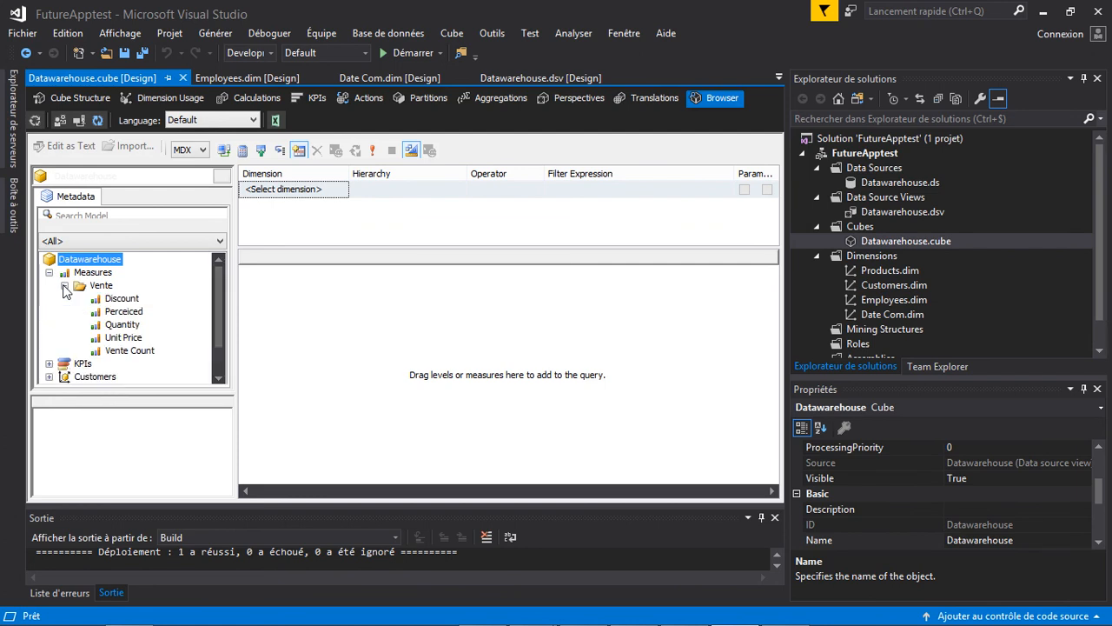
{"action": "left_click", "coordinate": [127, 315]}
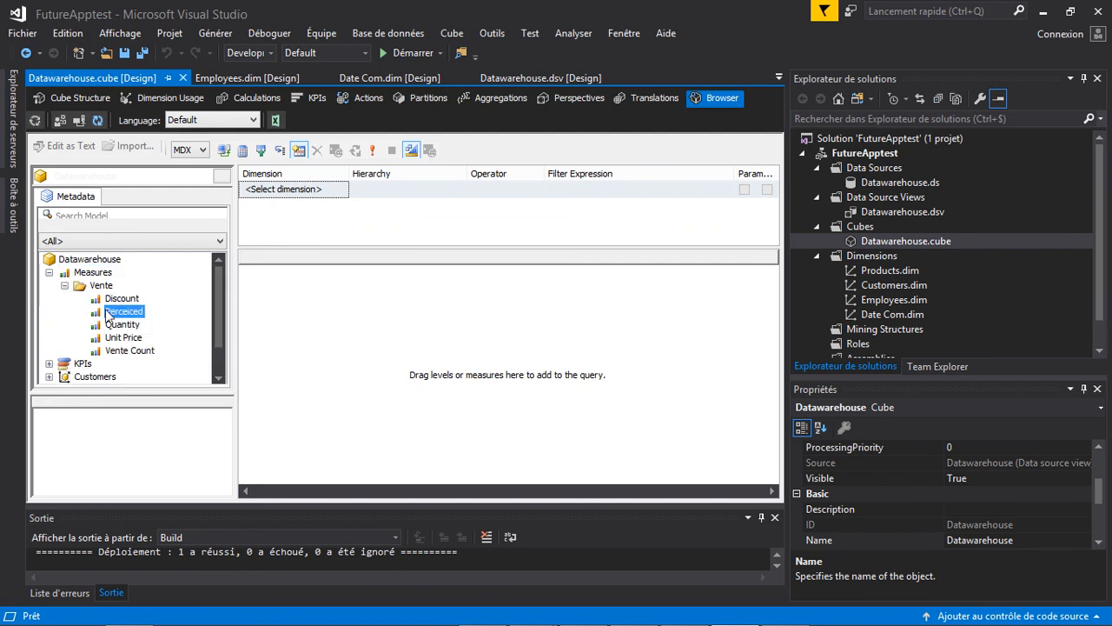
{"action": "left_click_drag", "start_coordinate": [218, 310], "coordinate": [218, 334]}
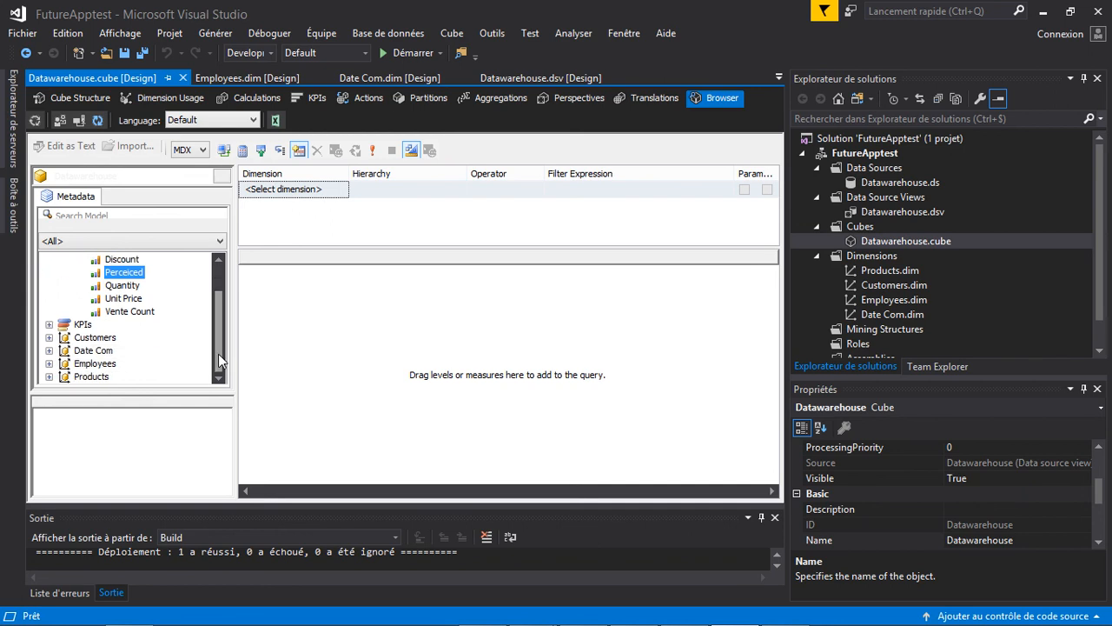
Add Annee and Mois from the Date Com dimension to the cube query and execute it
{"action": "left_click", "coordinate": [49, 351]}
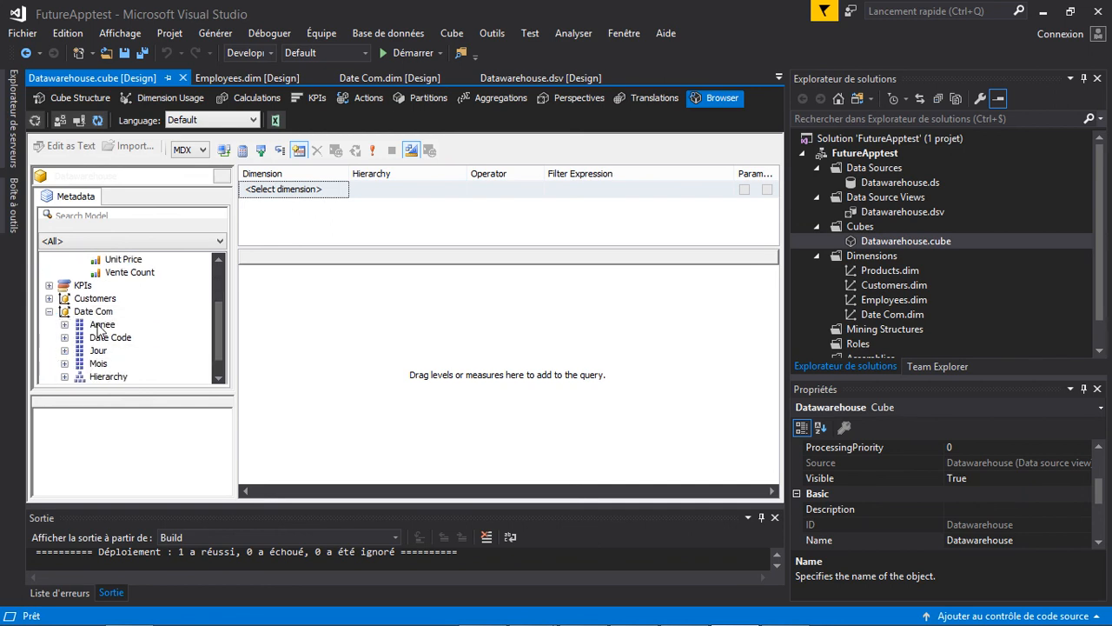
{"action": "left_click_drag", "start_coordinate": [102, 324], "coordinate": [273, 277]}
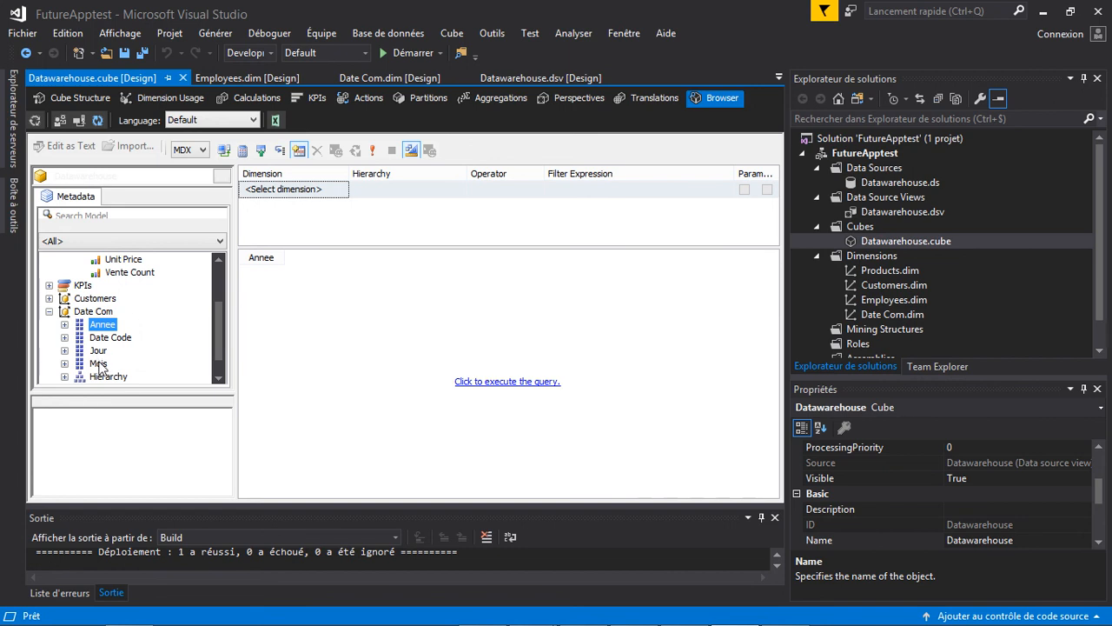
{"action": "left_click_drag", "start_coordinate": [98, 364], "coordinate": [318, 283]}
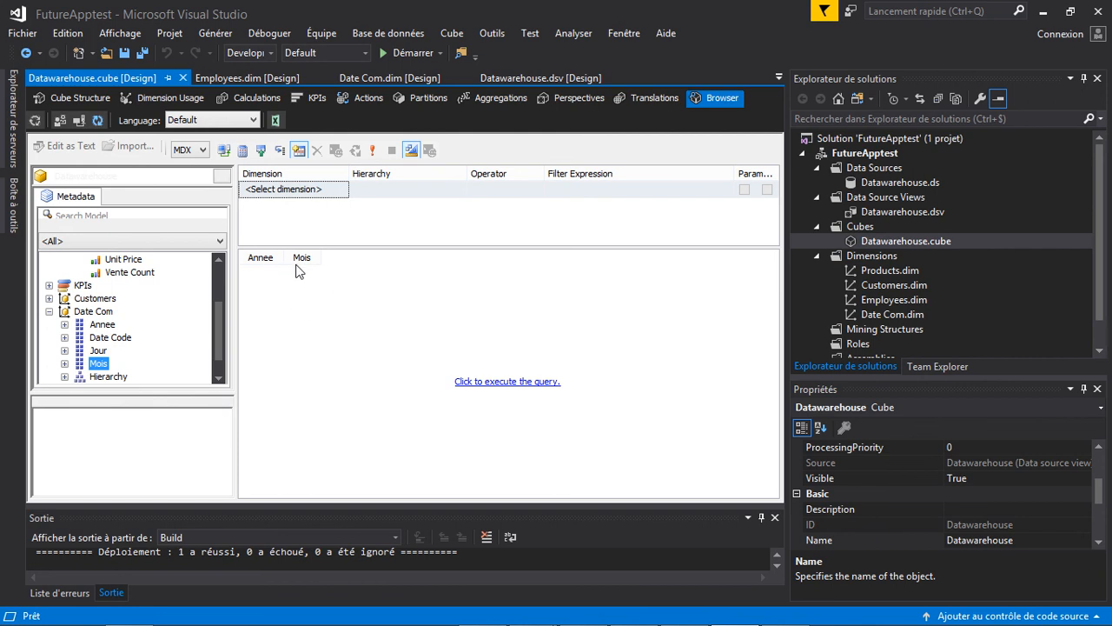
{"action": "left_click", "coordinate": [477, 382]}
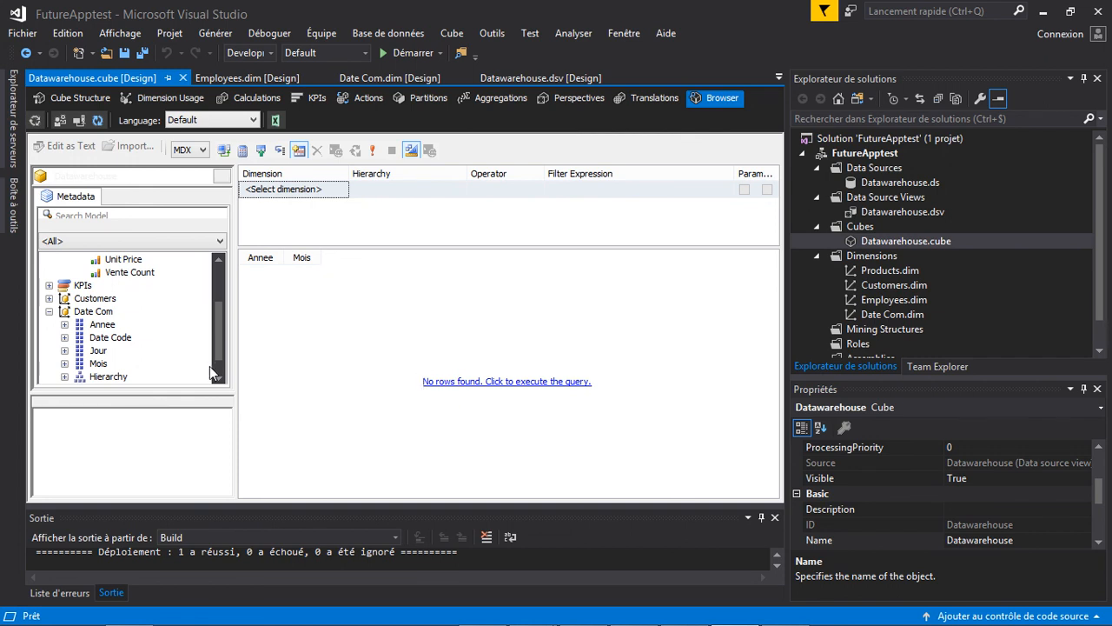
Add the Quantity, Unit Price, Discount and Perceiced measures to the query, execute it, and widen the Perceiced column to fit its values
{"action": "scroll", "coordinate": [221, 351], "scroll_direction": "down", "scroll_amount": 1}
{"action": "scroll", "coordinate": [221, 351], "scroll_direction": "up", "scroll_amount": 2}
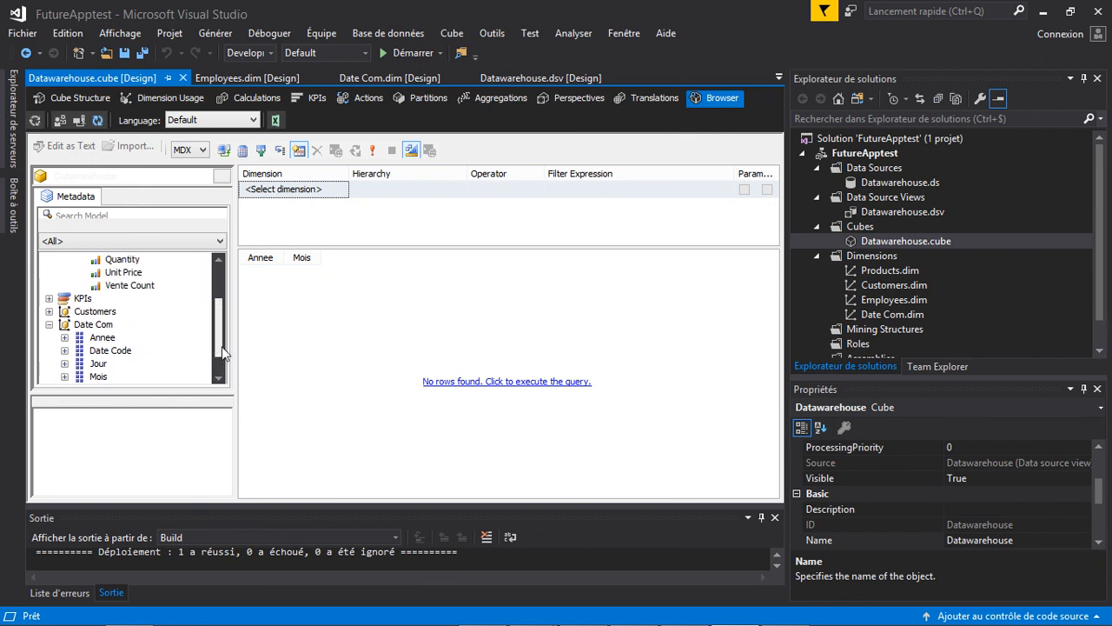
{"action": "scroll", "coordinate": [222, 344], "scroll_direction": "up", "scroll_amount": 5}
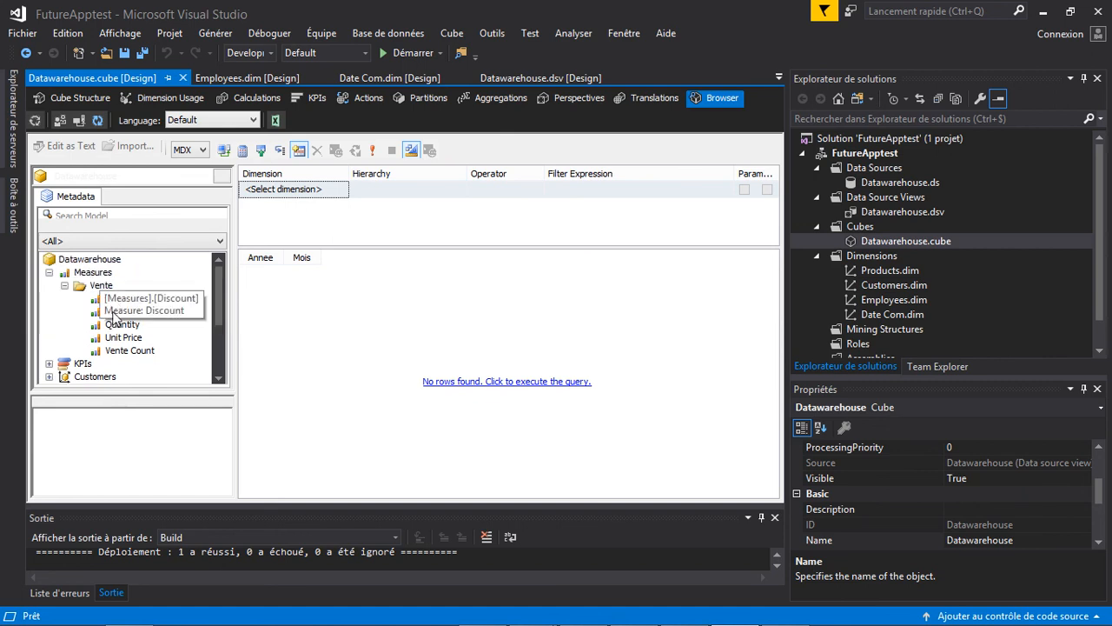
{"action": "left_click_drag", "start_coordinate": [118, 325], "coordinate": [343, 263]}
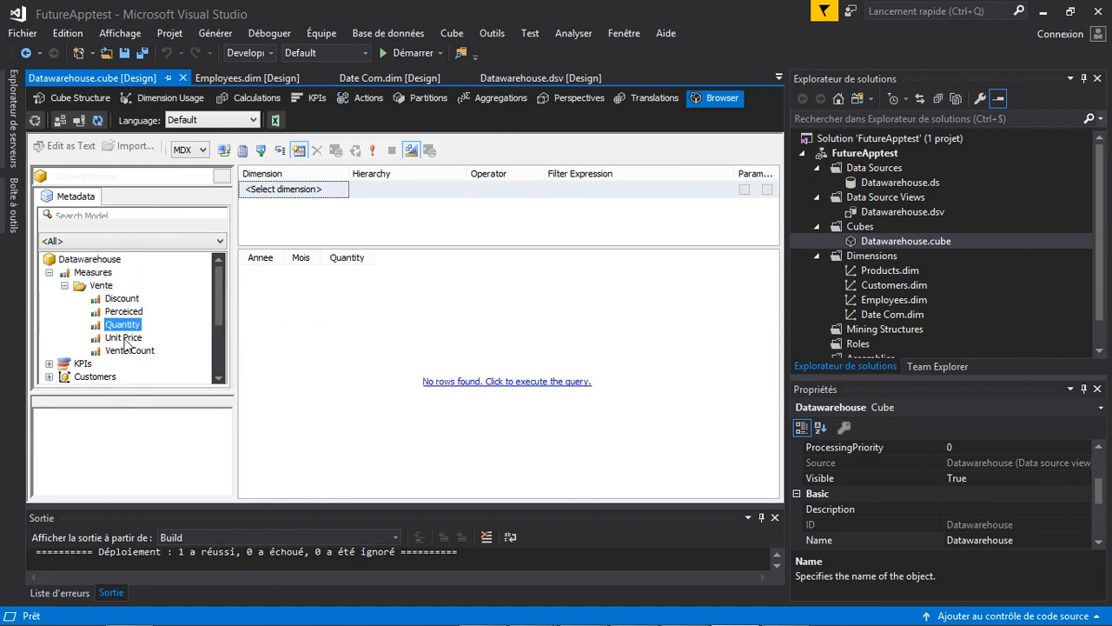
{"action": "left_click_drag", "start_coordinate": [111, 339], "coordinate": [402, 259]}
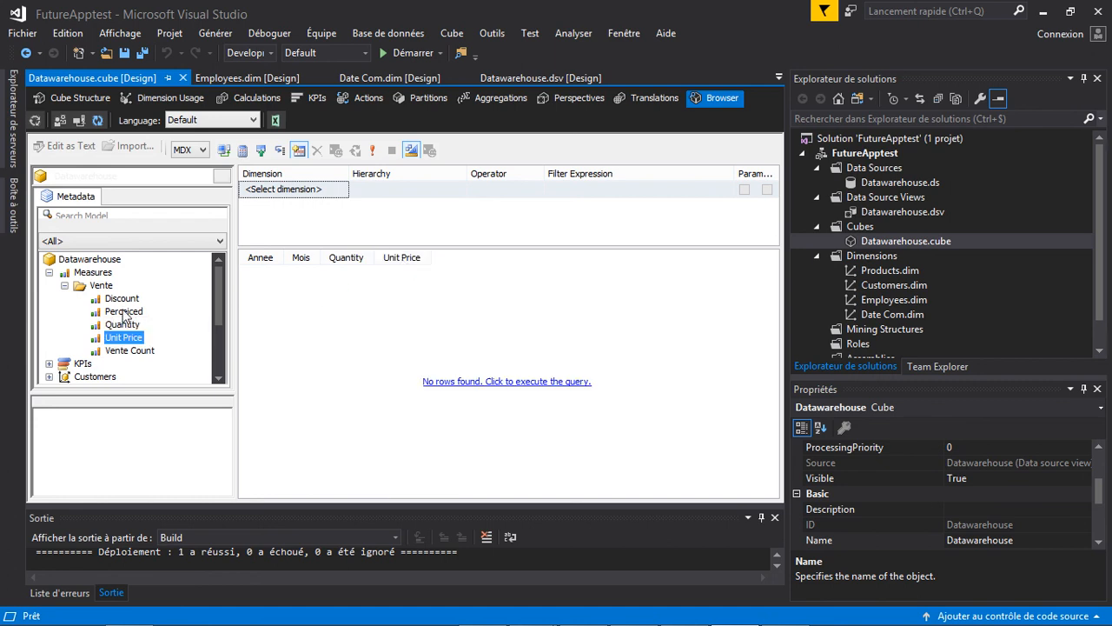
{"action": "left_click_drag", "start_coordinate": [123, 299], "coordinate": [472, 263]}
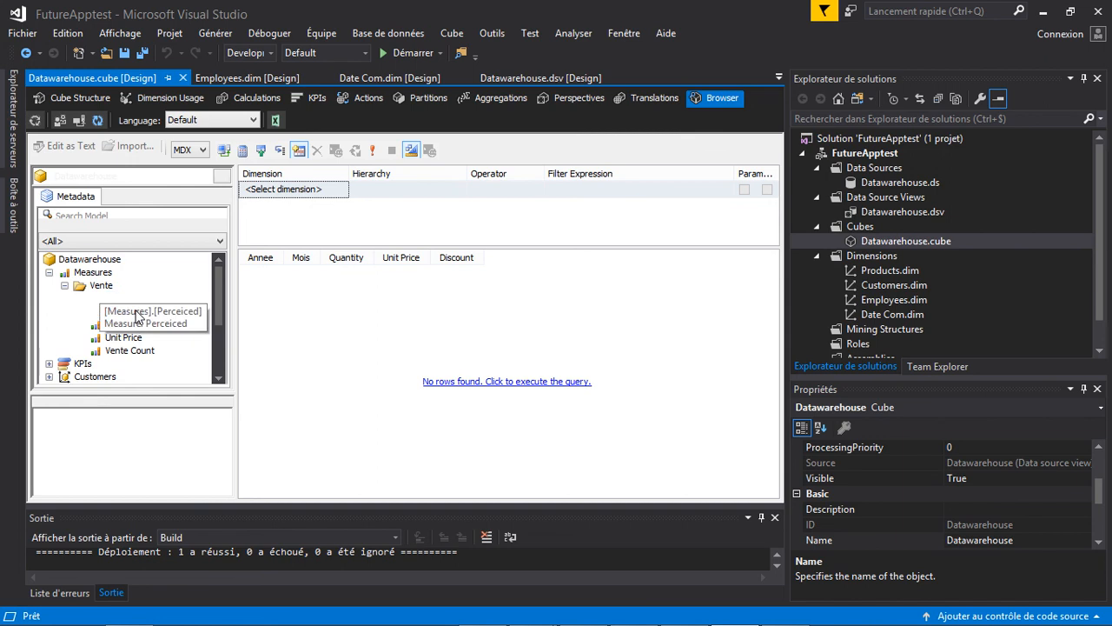
{"action": "left_click_drag", "start_coordinate": [137, 312], "coordinate": [487, 280]}
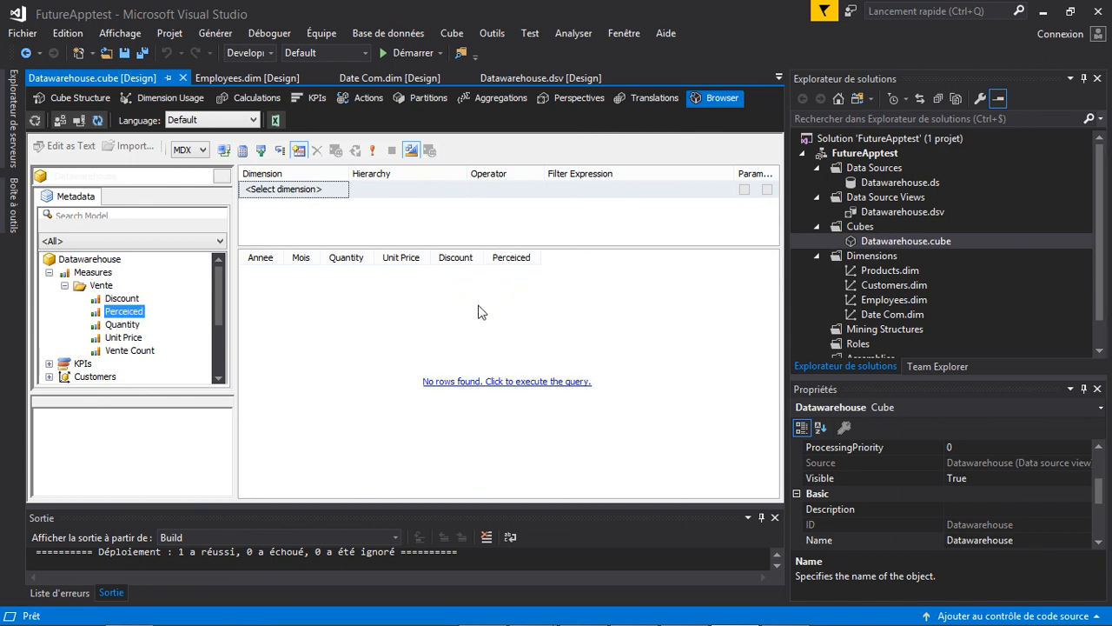
{"action": "left_click", "coordinate": [489, 381]}
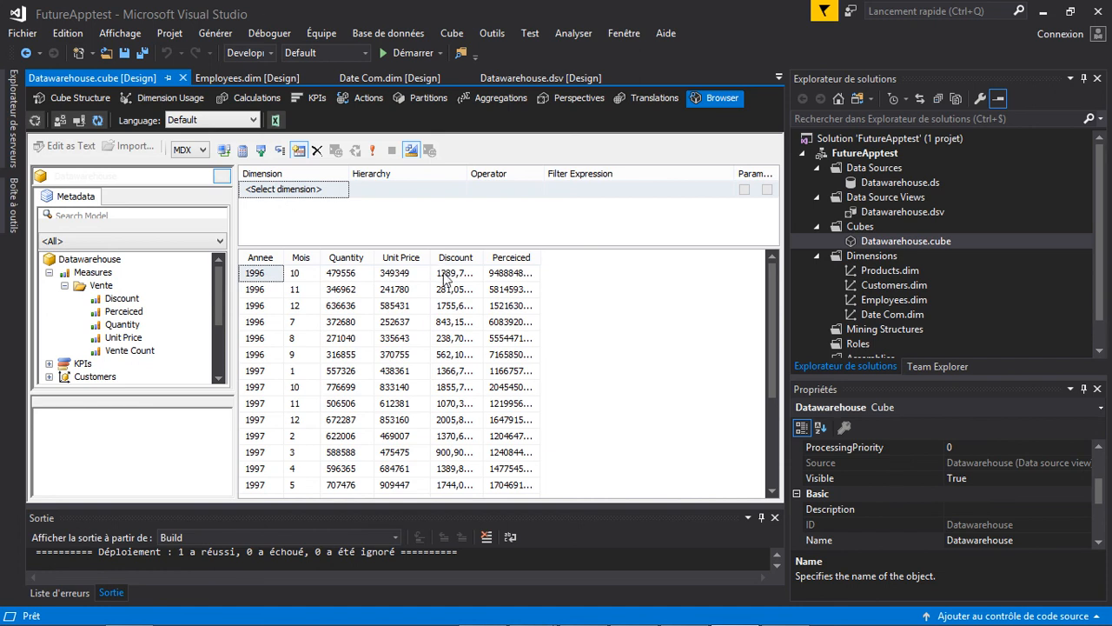
{"action": "double_click", "coordinate": [535, 256]}
Clear the open windows away and highlight the "Interroger notre cube via un client Excel" task in the Notepad notes
{"action": "mouse_move", "coordinate": [426, 45]}
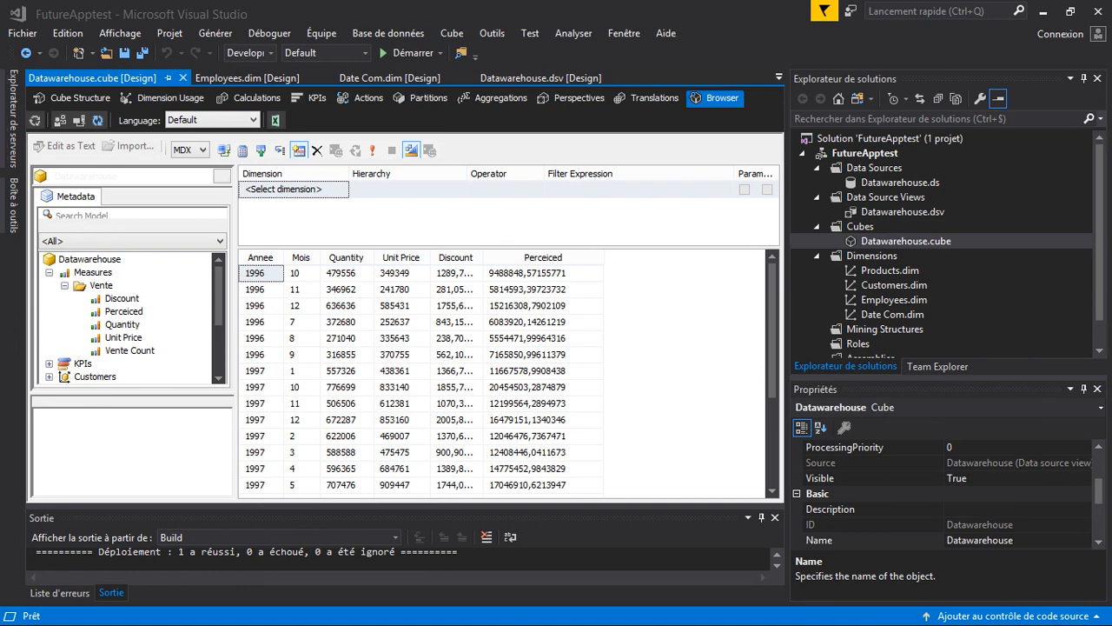
{"action": "left_click", "coordinate": [1042, 17]}
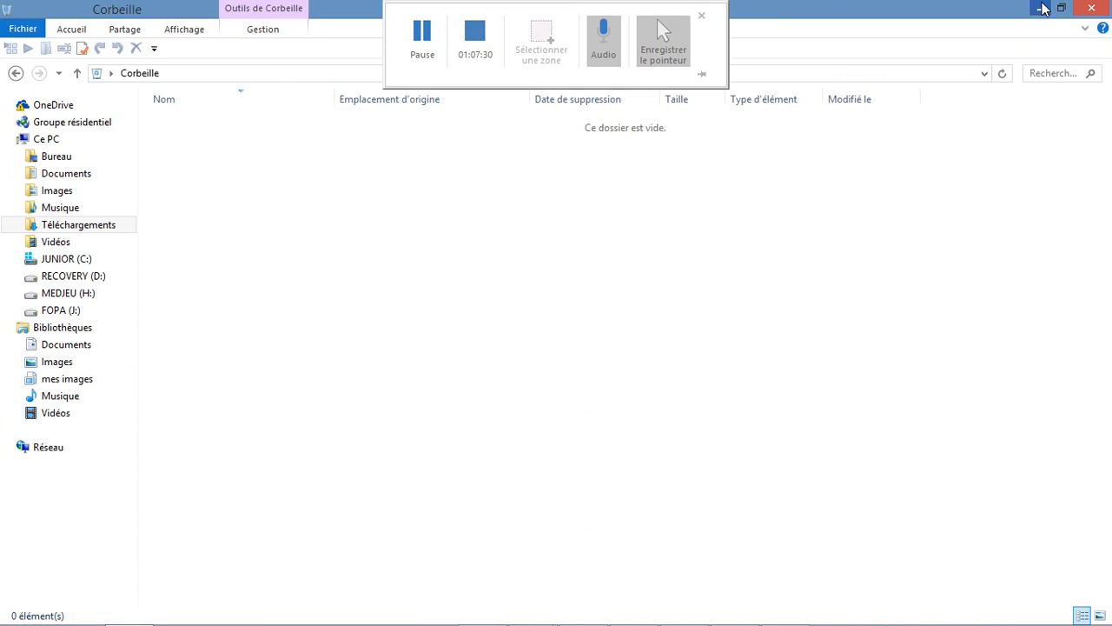
{"action": "left_click", "coordinate": [1041, 8]}
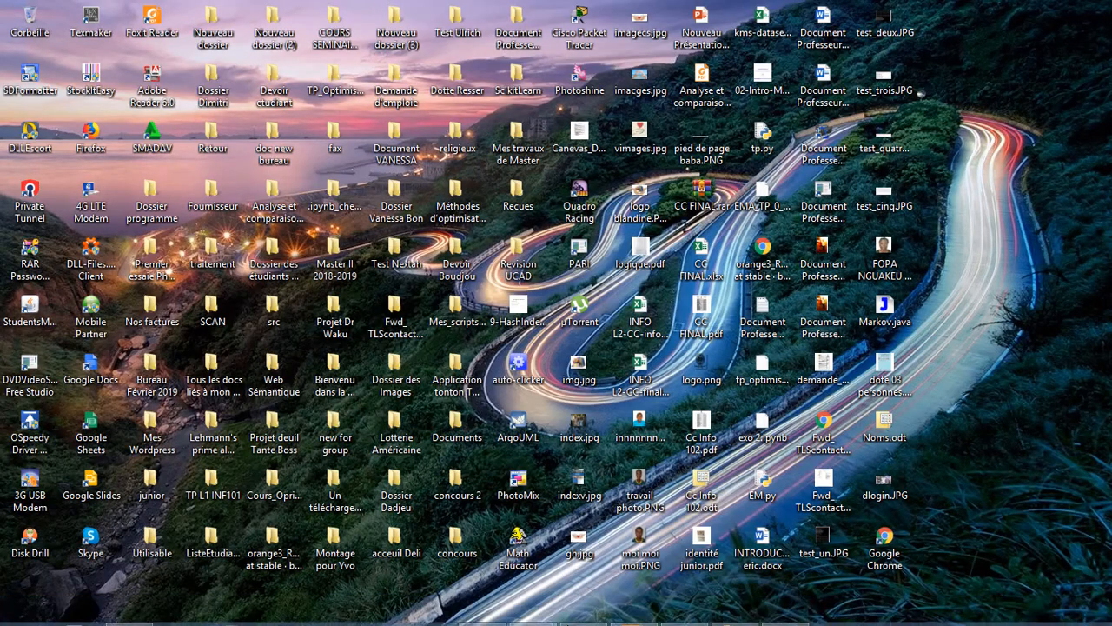
{"action": "mouse_move", "coordinate": [533, 615]}
{"action": "left_click", "coordinate": [469, 548]}
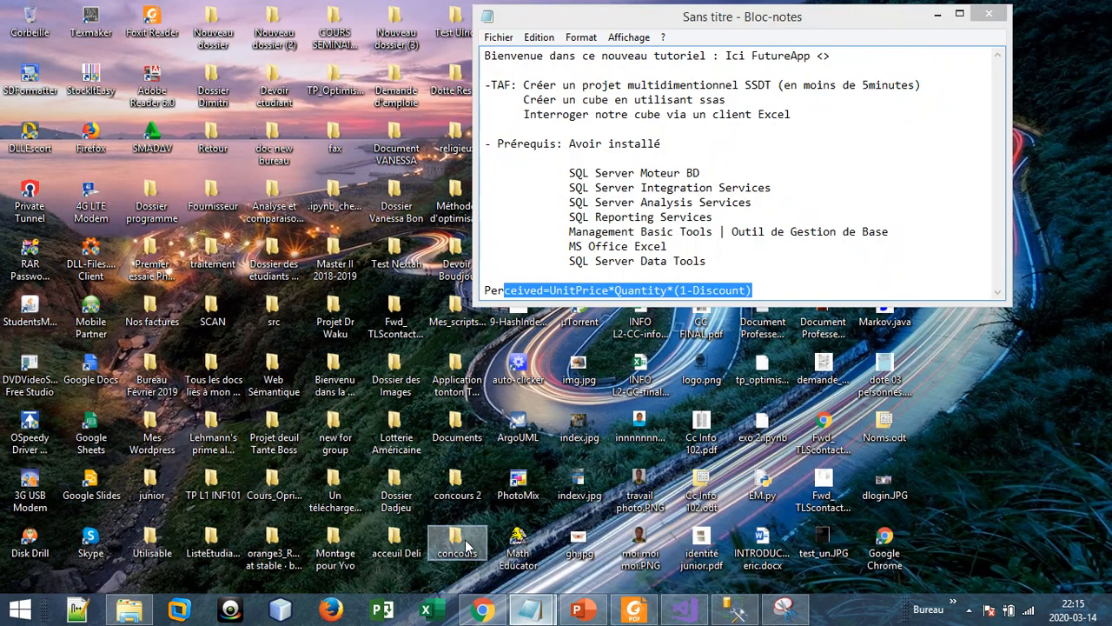
{"action": "left_click", "coordinate": [525, 115]}
{"action": "left_click_drag", "start_coordinate": [525, 115], "coordinate": [808, 113]}
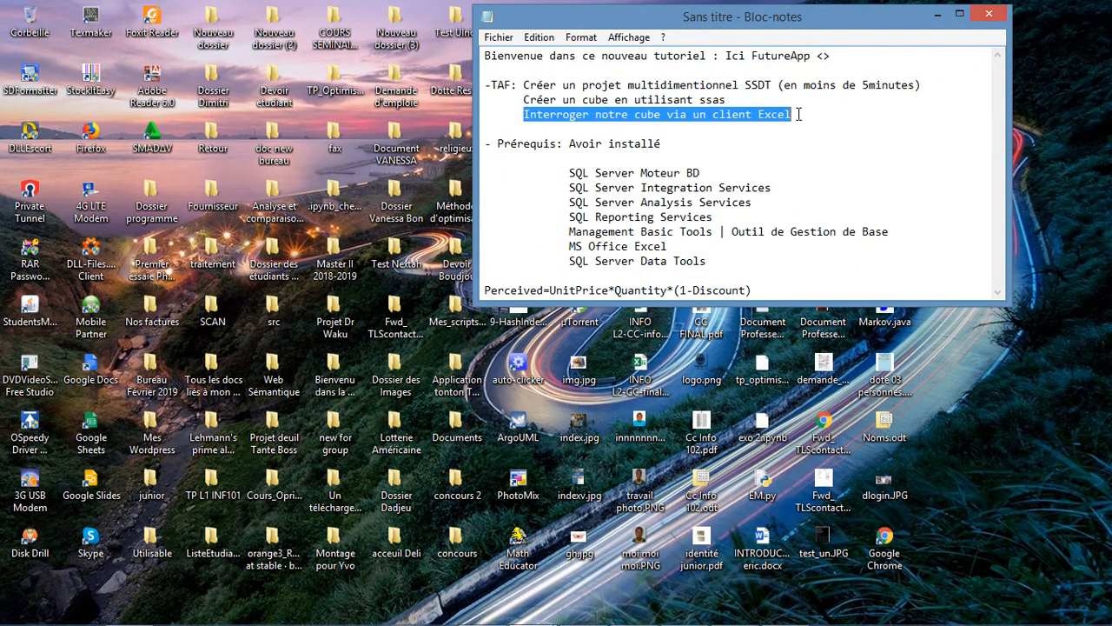
Switch back to Visual Studio, analyze the Datawarehouse cube in Excel, and enable the data connection in the security notice
{"action": "left_click", "coordinate": [684, 611]}
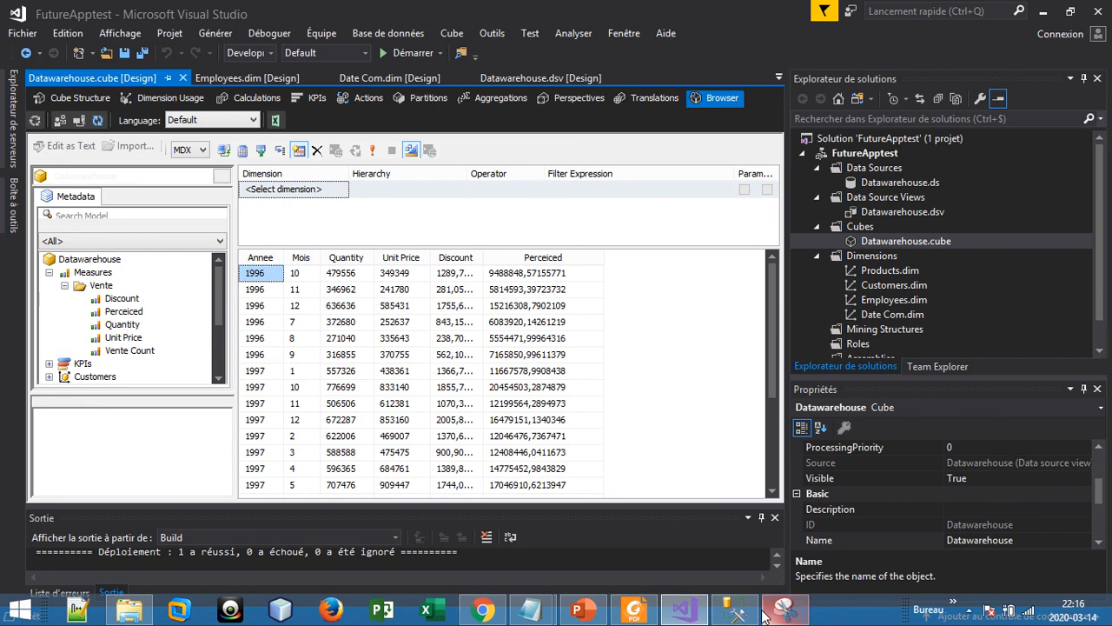
{"action": "mouse_move", "coordinate": [782, 613]}
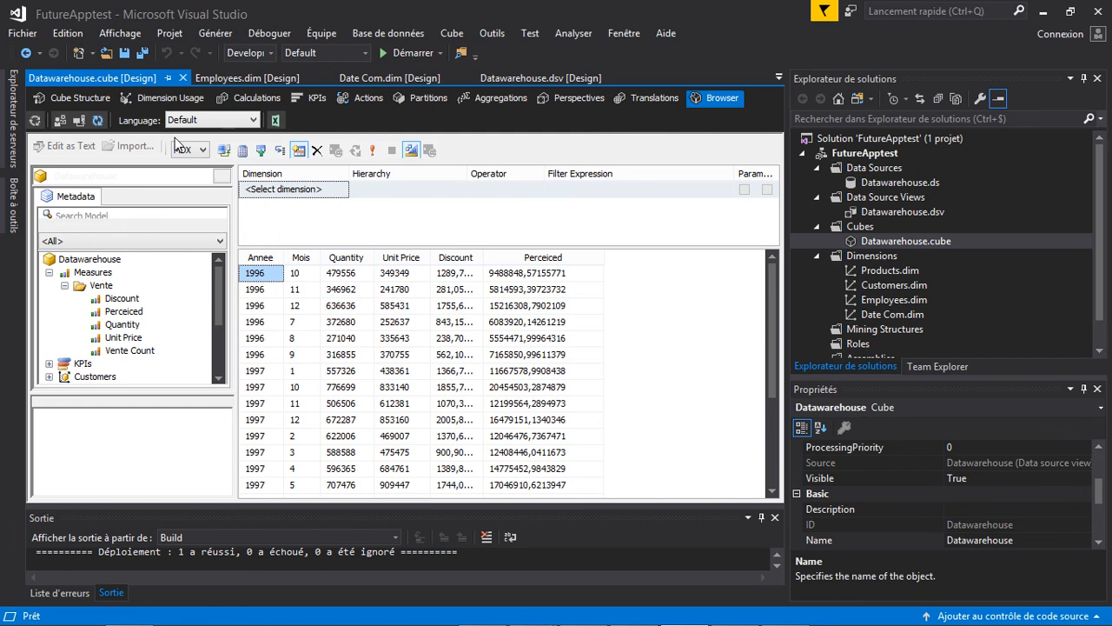
{"action": "left_click", "coordinate": [277, 122]}
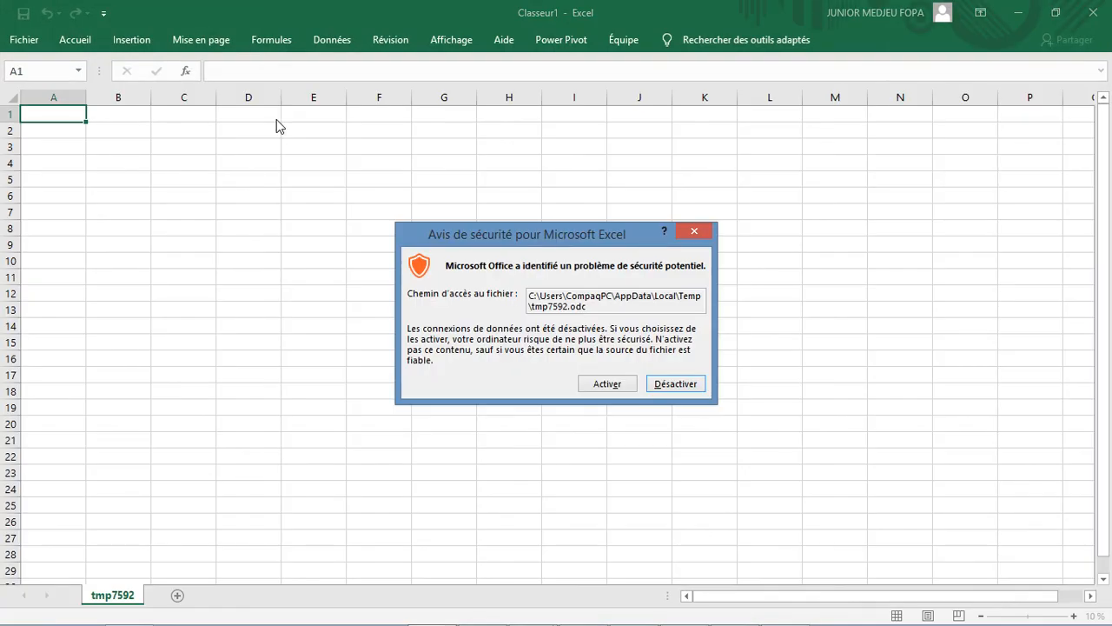
{"action": "left_click", "coordinate": [598, 383]}
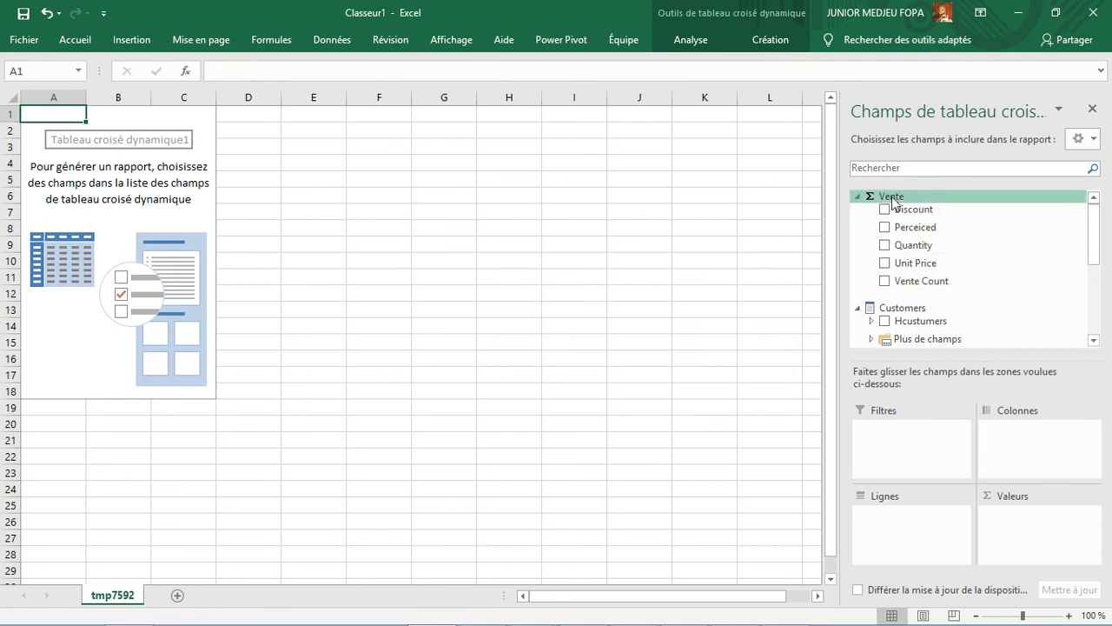
Collapse the Customers, Date Com, Employees and Products groups in the PivotTable field list
{"action": "left_click_drag", "start_coordinate": [1098, 227], "coordinate": [1100, 256]}
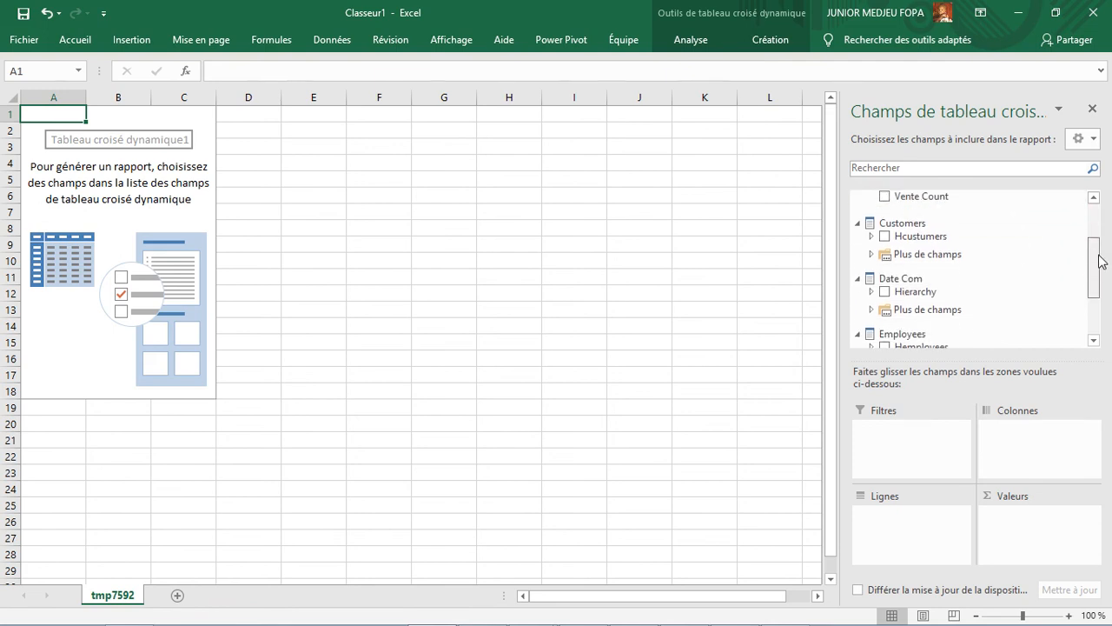
{"action": "left_click", "coordinate": [859, 218]}
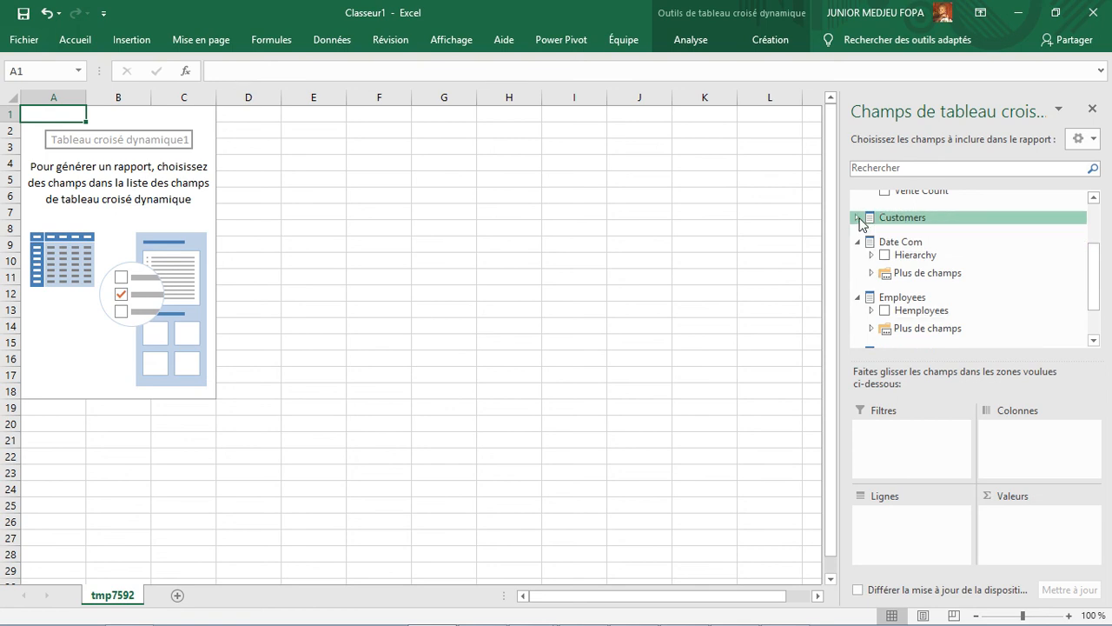
{"action": "left_click", "coordinate": [859, 242]}
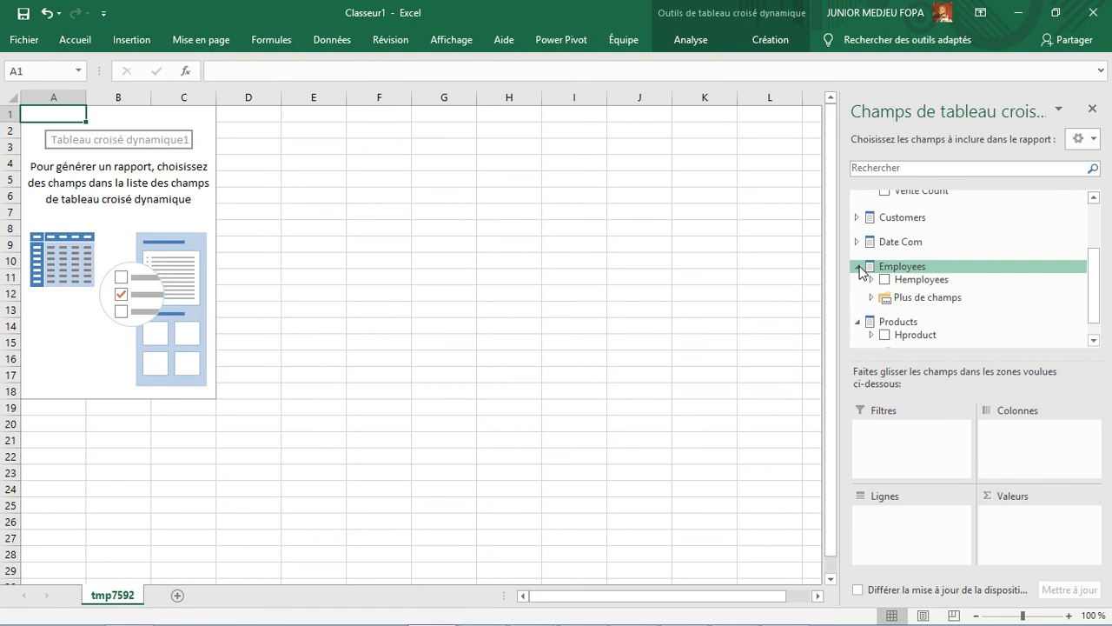
{"action": "left_click", "coordinate": [859, 268]}
{"action": "left_click", "coordinate": [859, 296]}
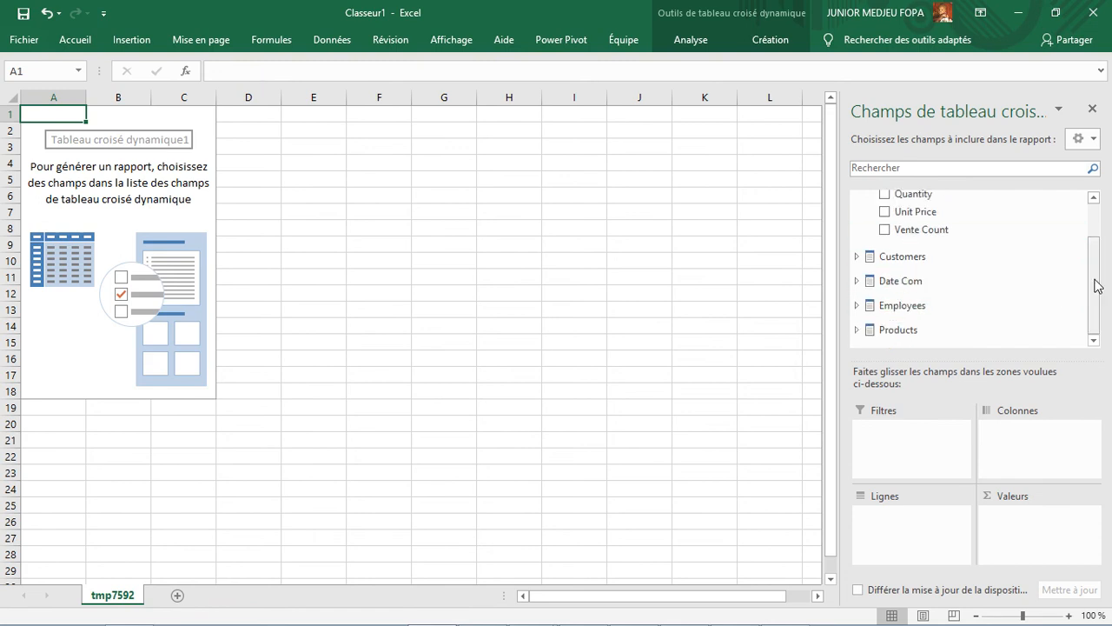
{"action": "mouse_move", "coordinate": [1098, 285]}
{"action": "left_mouse_down"}
{"action": "mouse_move", "coordinate": [1093, 264]}
{"action": "mouse_move", "coordinate": [1094, 293]}
{"action": "left_mouse_up"}
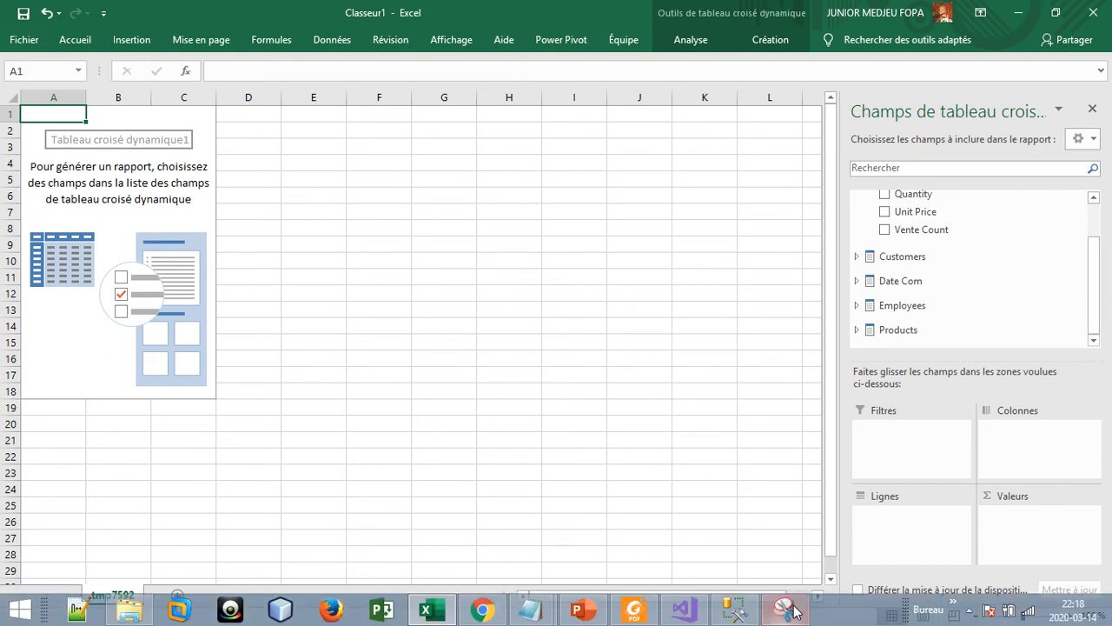
Switch to Visual Studio, examine the tables and relationships in the Datawarehouse.dsv diagram, and return to Excel
{"action": "left_click", "coordinate": [691, 612]}
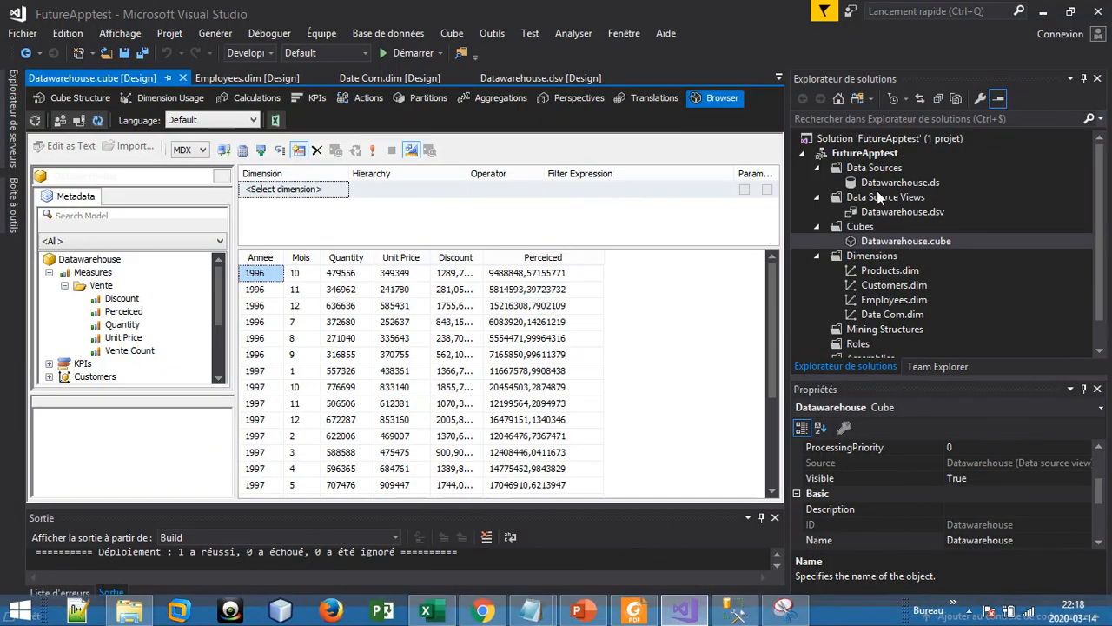
{"action": "double_click", "coordinate": [883, 214]}
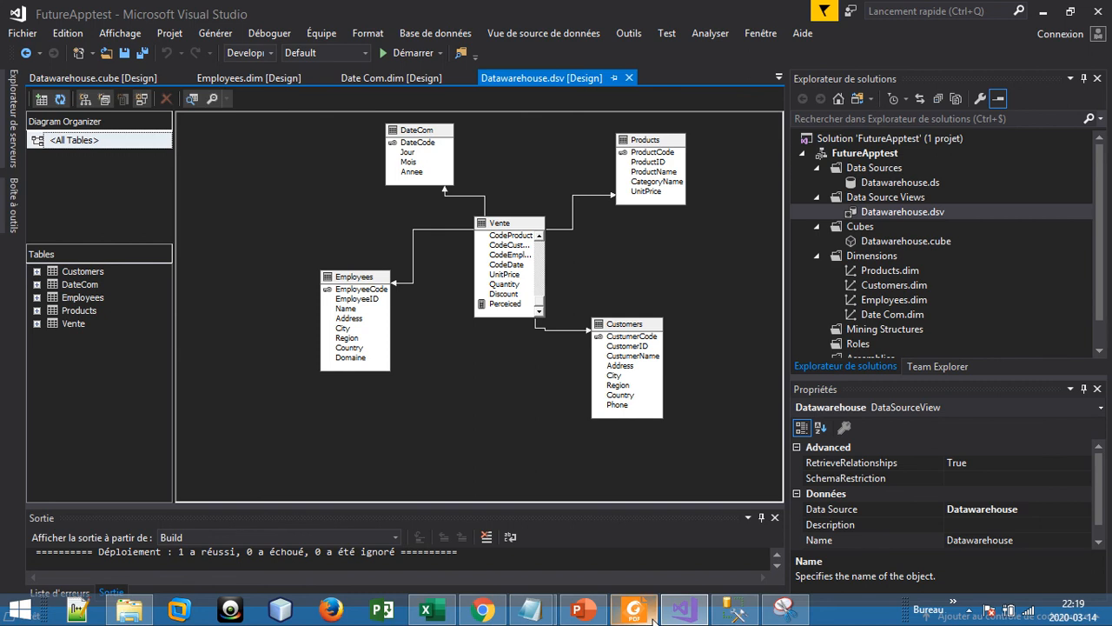
{"action": "mouse_move", "coordinate": [669, 619]}
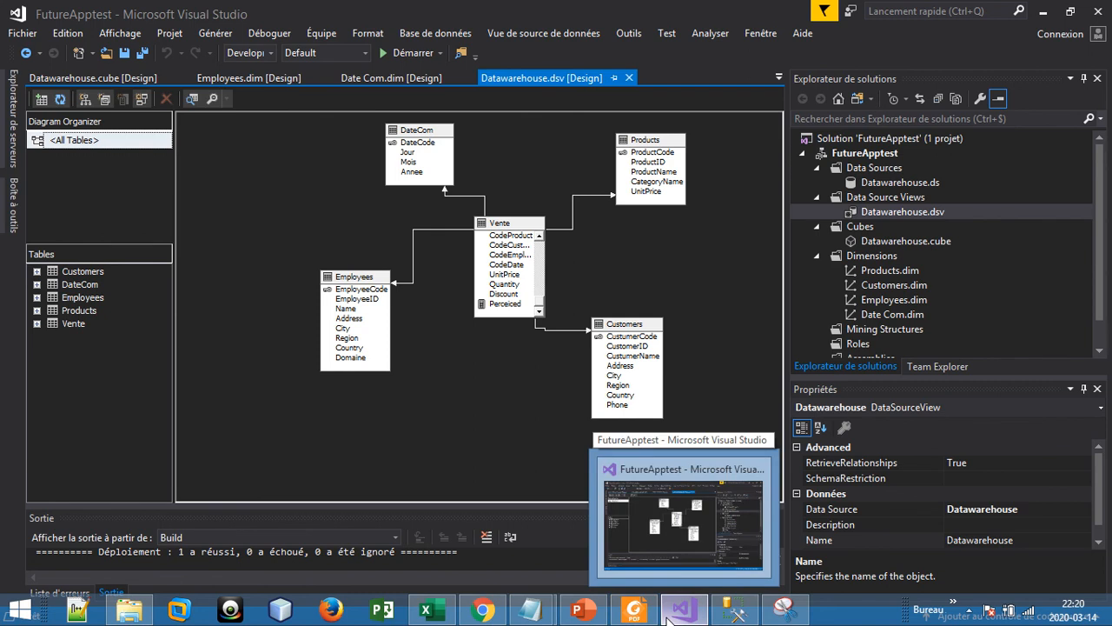
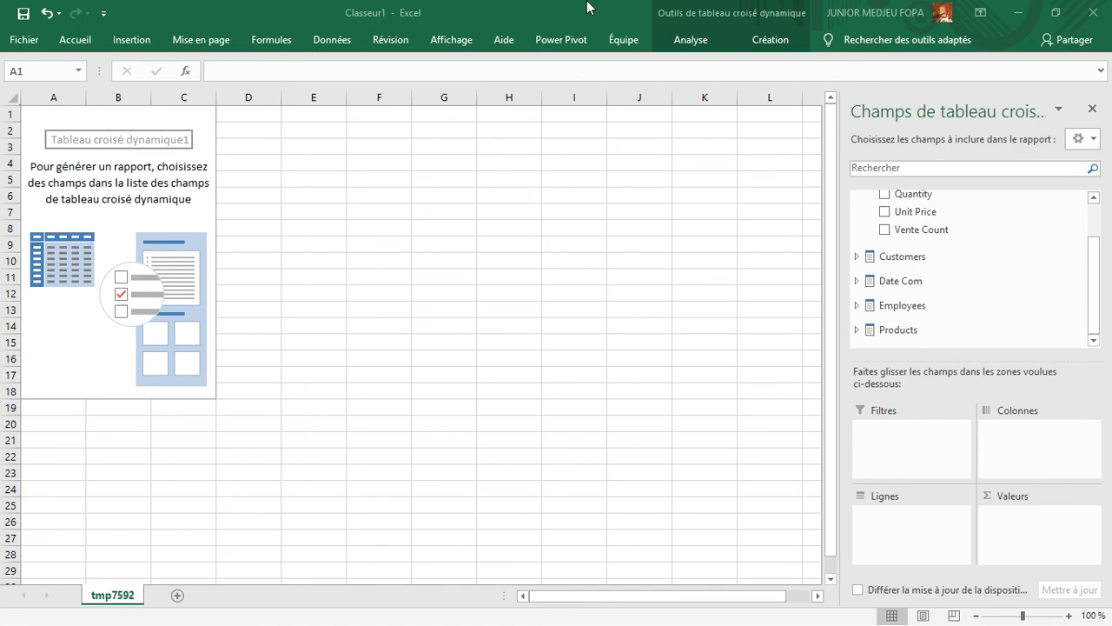
Add the Date Com Hierarchy as PivotTable rows and the Quantity measure from Vente as values
{"action": "mouse_move", "coordinate": [588, 3]}
{"action": "mouse_move", "coordinate": [447, 117]}
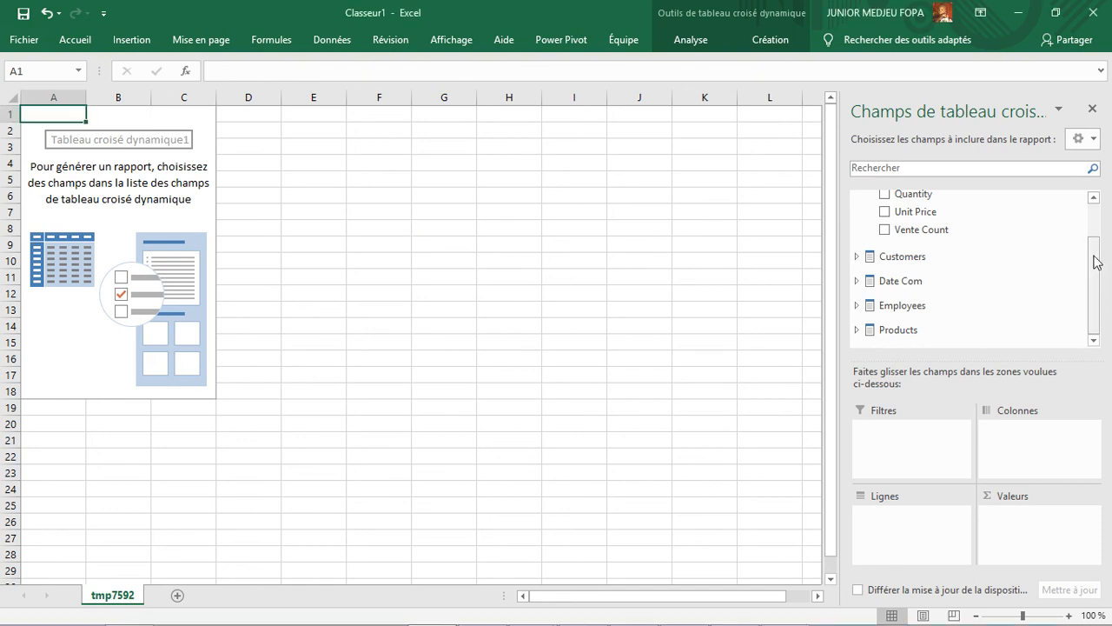
{"action": "left_click_drag", "start_coordinate": [1094, 256], "coordinate": [1093, 216]}
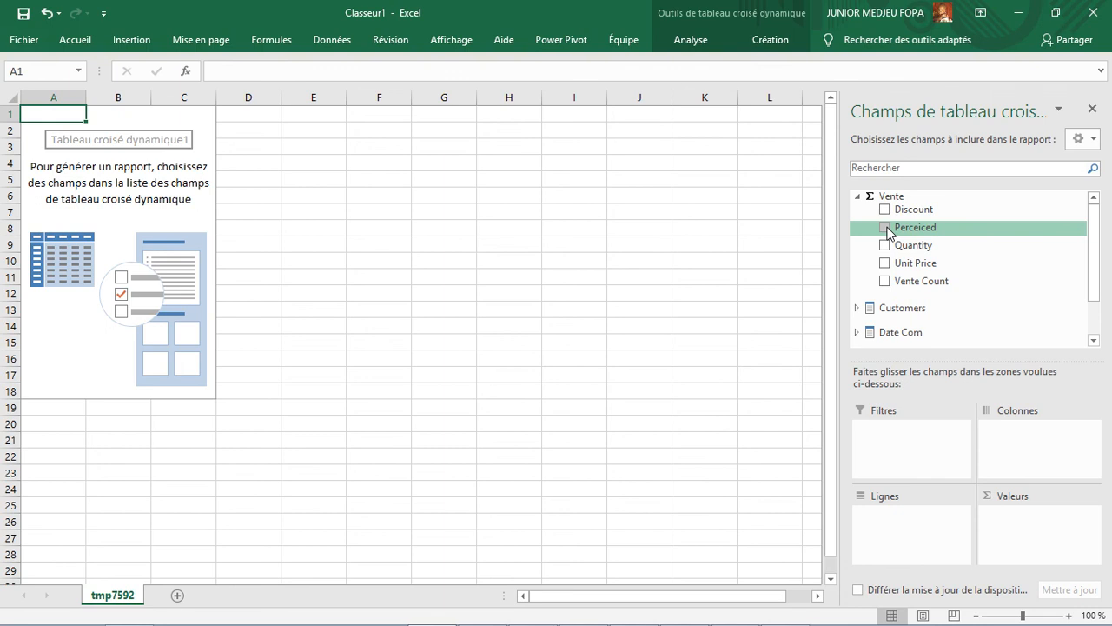
{"action": "left_click_drag", "start_coordinate": [1095, 261], "coordinate": [1099, 310]}
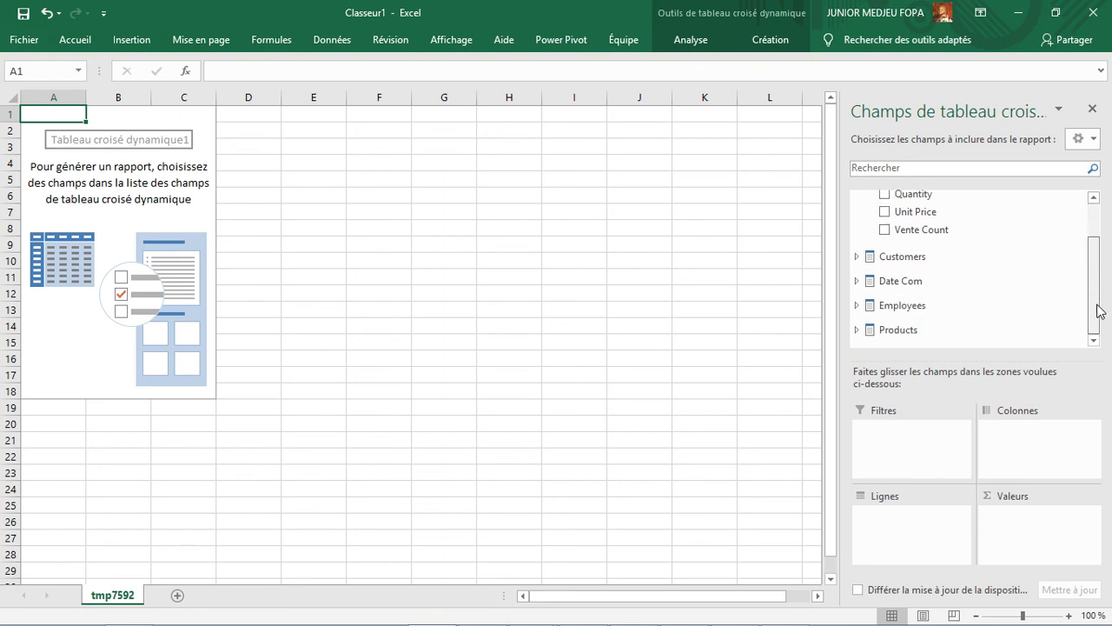
{"action": "left_click", "coordinate": [872, 283]}
{"action": "left_click", "coordinate": [885, 293]}
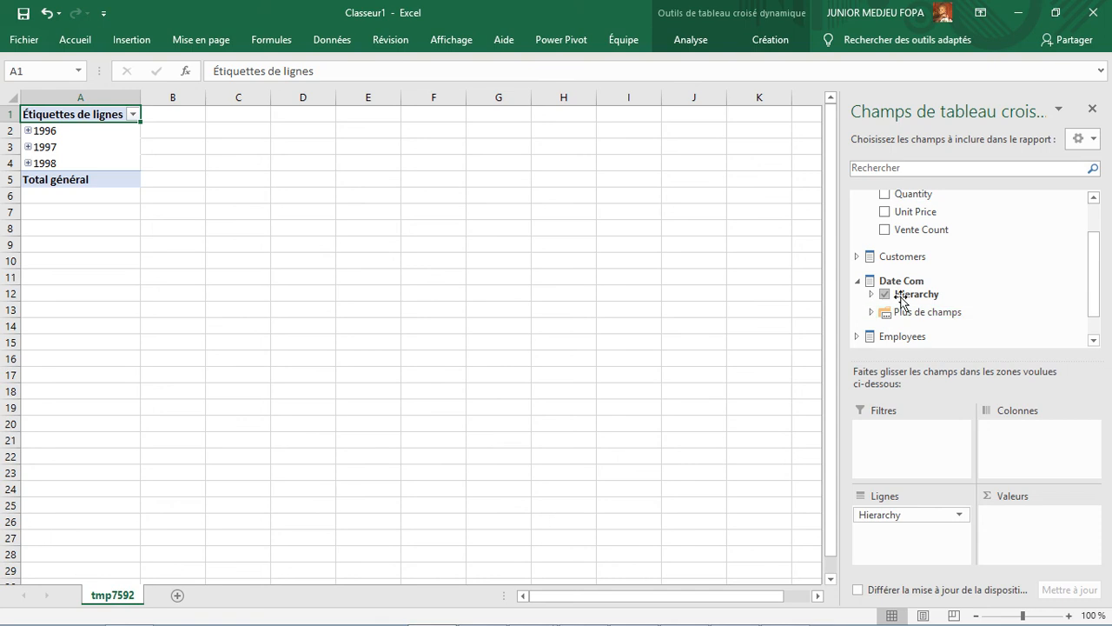
{"action": "left_click_drag", "start_coordinate": [1093, 271], "coordinate": [1093, 205]}
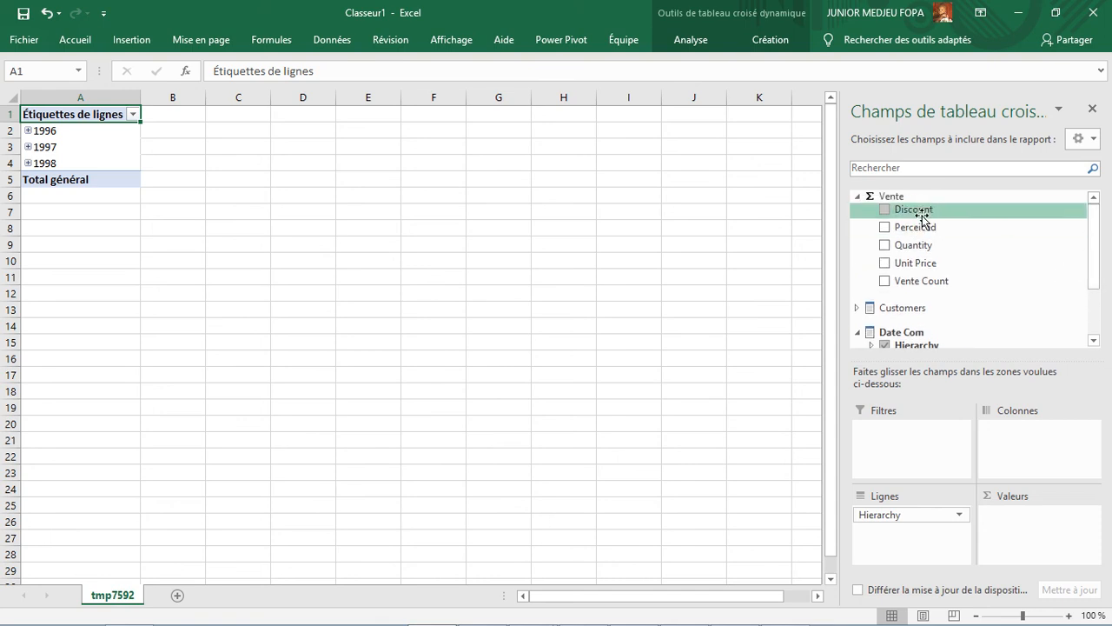
{"action": "left_click", "coordinate": [885, 245]}
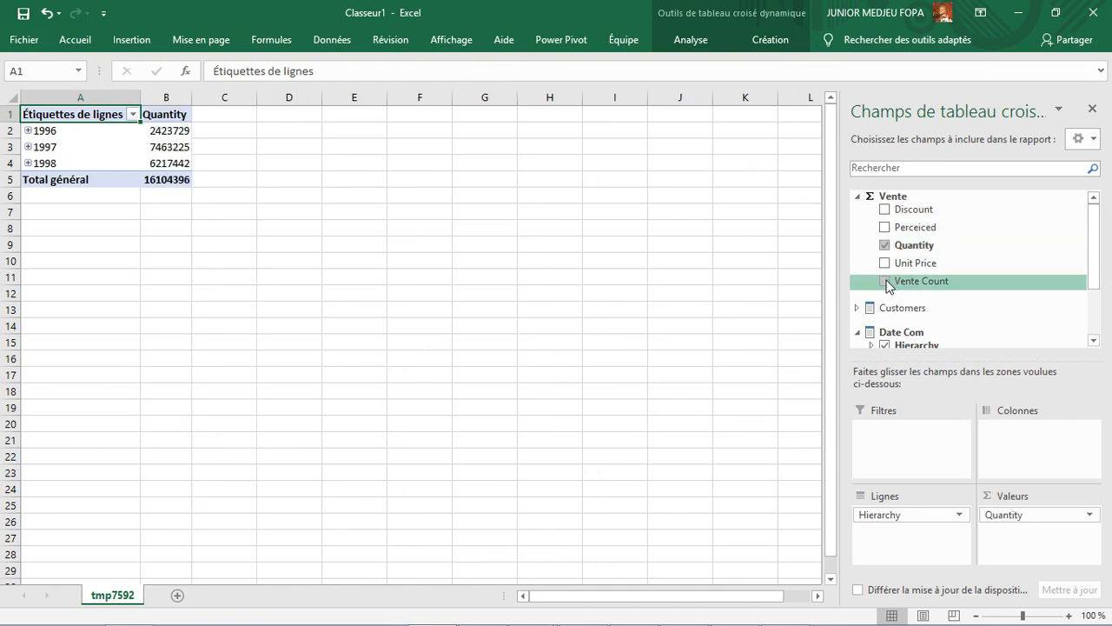
Add the Unit Price, Discount and Perceiced measures from Vente to the PivotTable values
{"action": "left_click", "coordinate": [886, 263]}
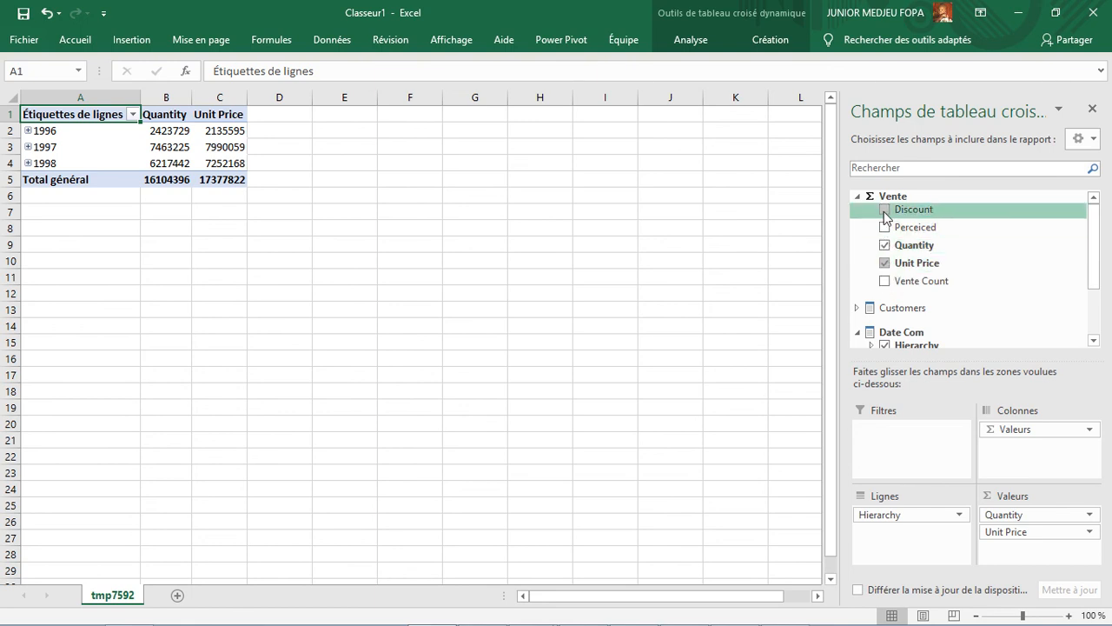
{"action": "left_click", "coordinate": [886, 210]}
{"action": "left_click", "coordinate": [885, 229]}
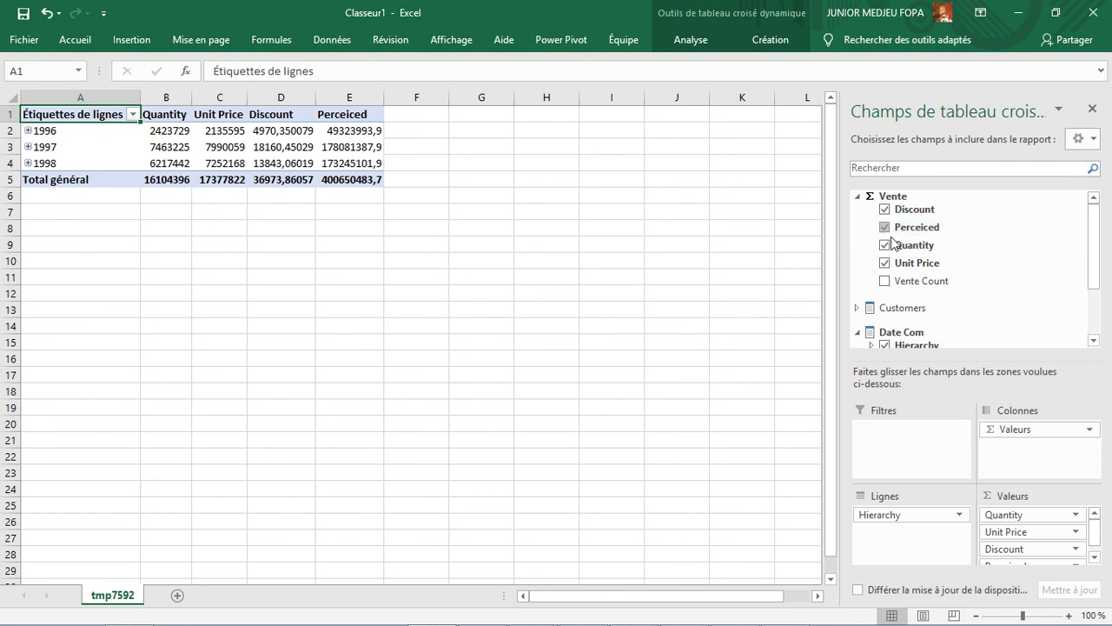
Drill down into 1996 and its month 10 to examine the monthly and daily measures, and collapse 1996 again
{"action": "left_click", "coordinate": [28, 130]}
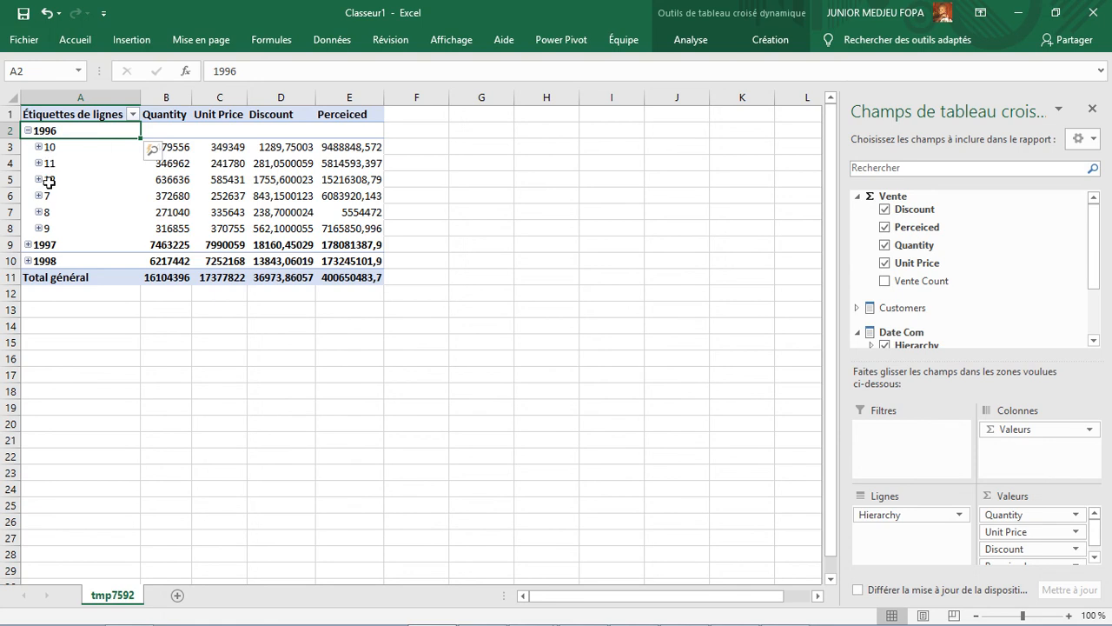
{"action": "left_click", "coordinate": [39, 147]}
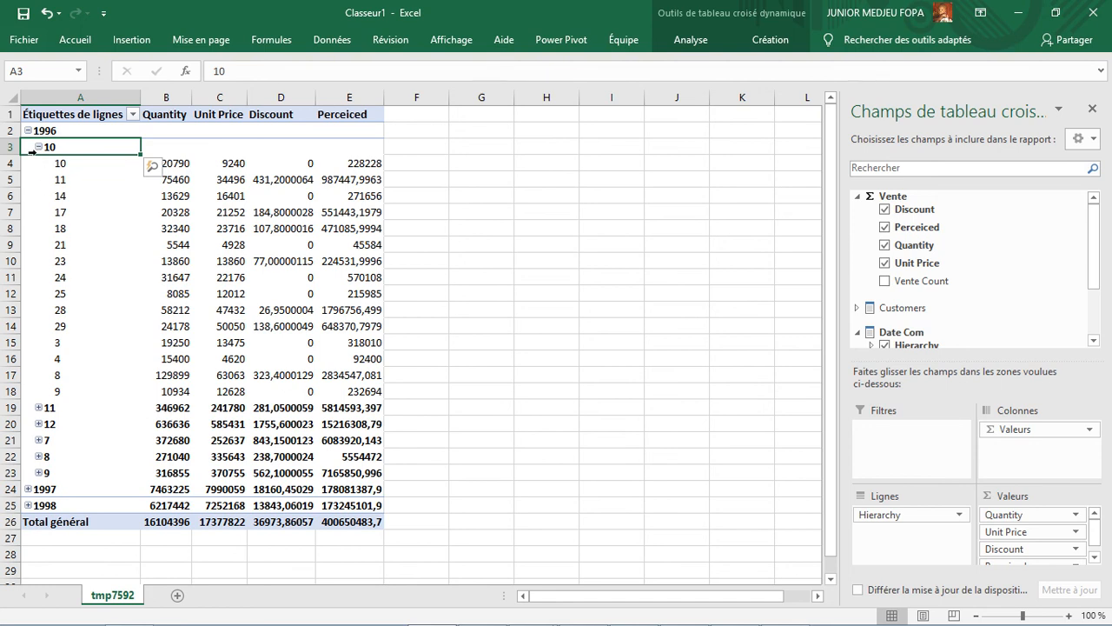
{"action": "left_click", "coordinate": [39, 146]}
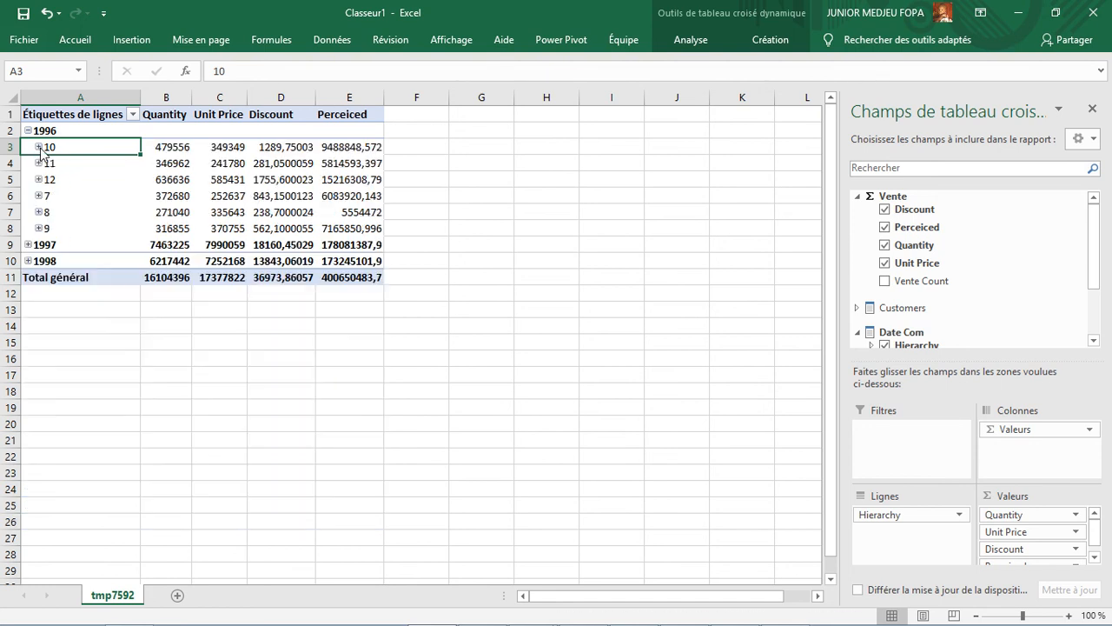
{"action": "left_click", "coordinate": [38, 147]}
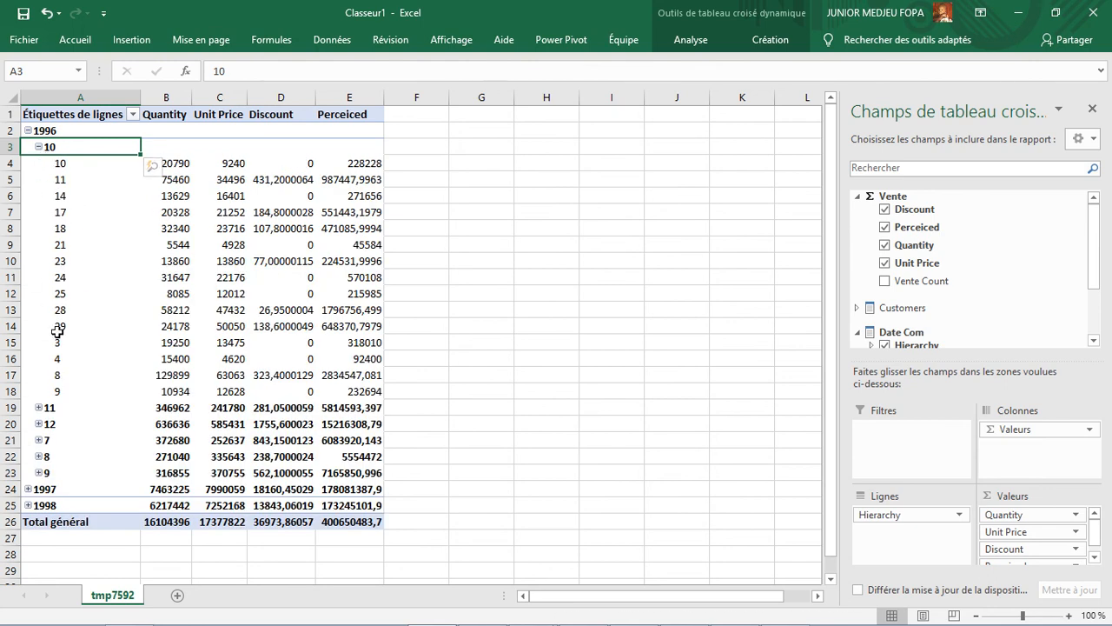
{"action": "left_click", "coordinate": [38, 147]}
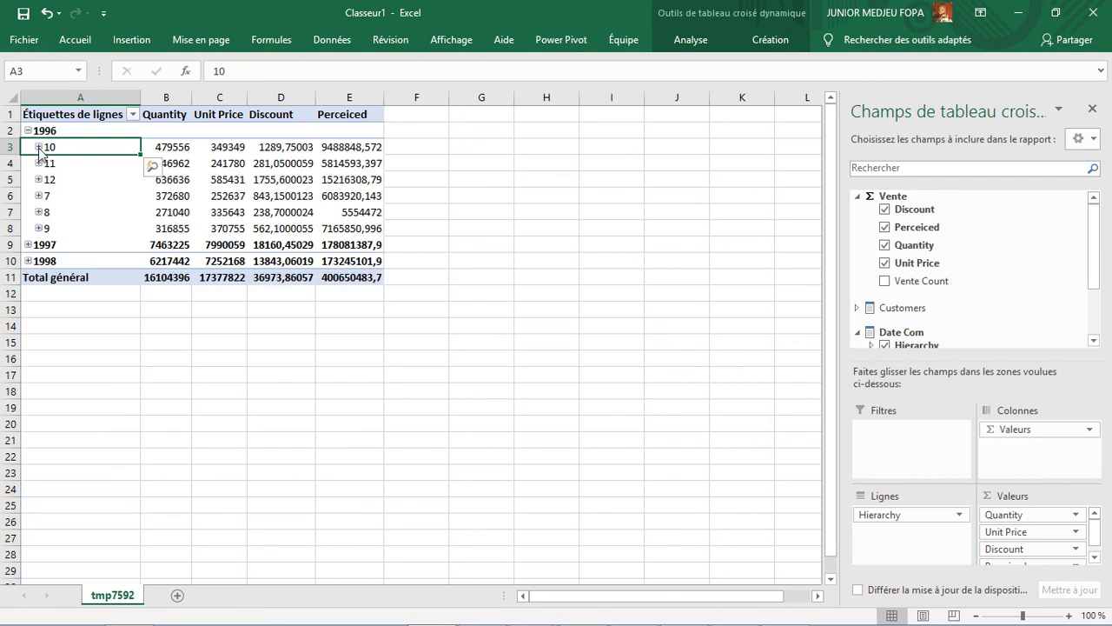
{"action": "left_click", "coordinate": [38, 147]}
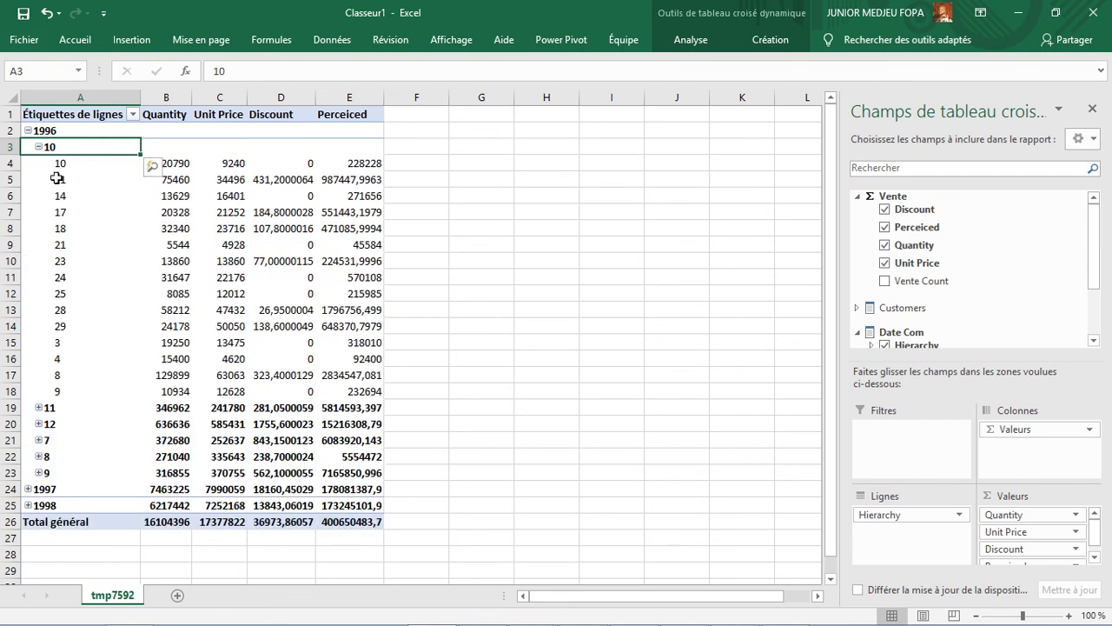
{"action": "left_click", "coordinate": [28, 131]}
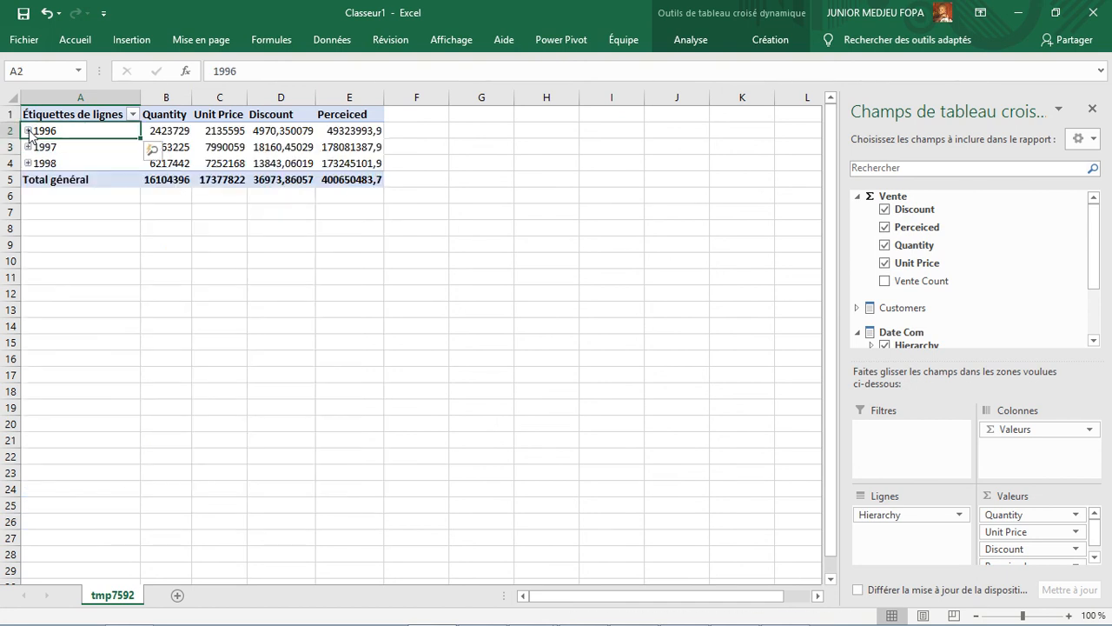
{"action": "left_click", "coordinate": [217, 115]}
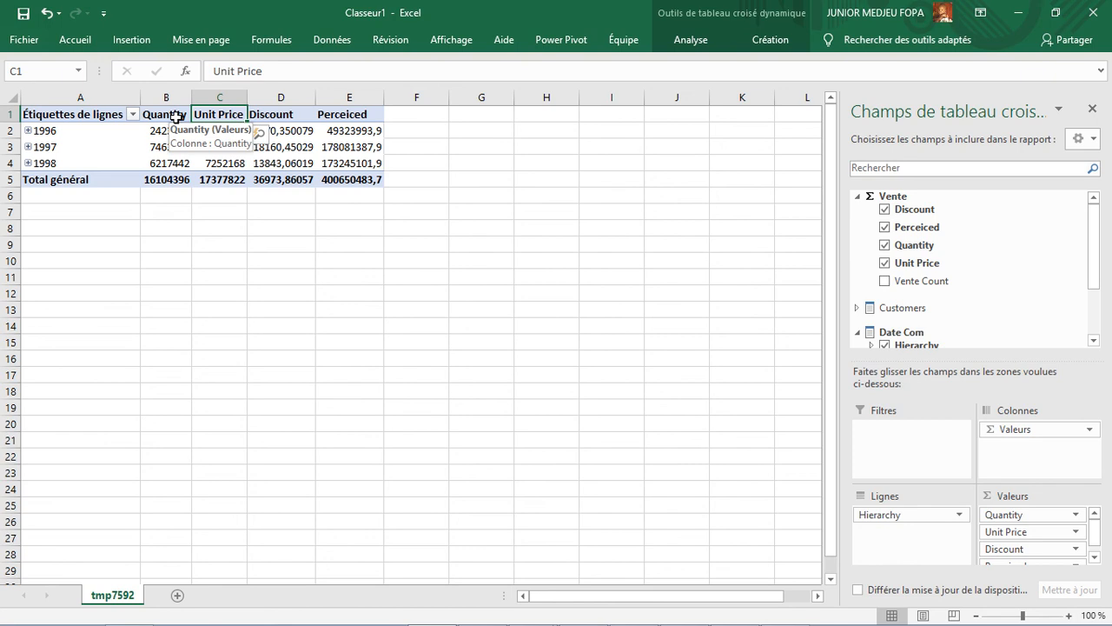
{"action": "left_click_drag", "start_coordinate": [175, 115], "coordinate": [272, 160]}
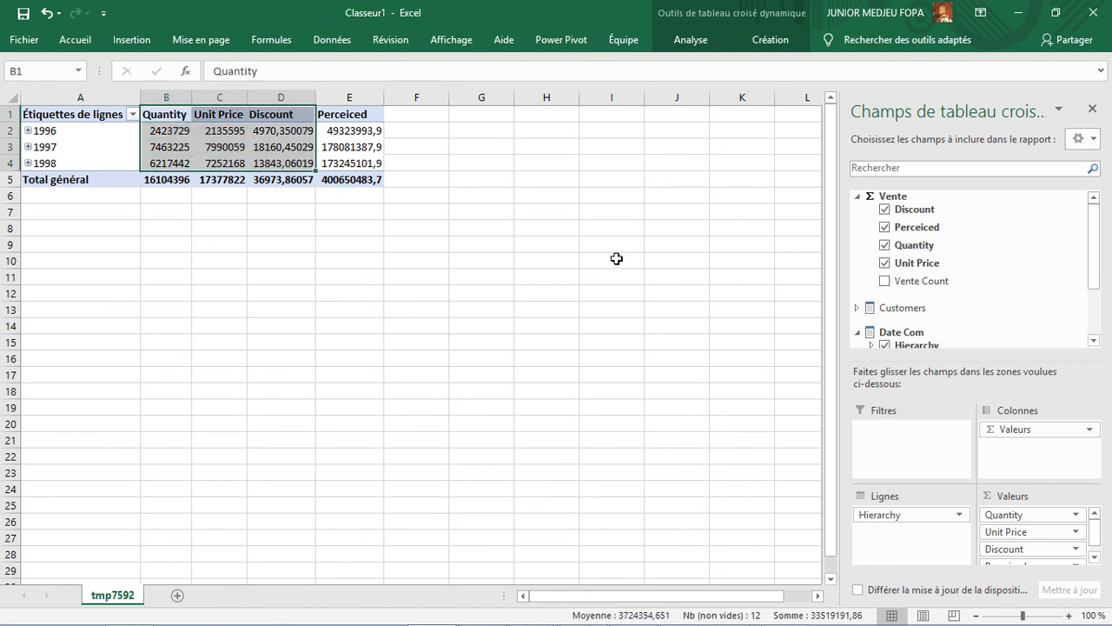
Remove the Discount, Quantity and Unit Price measures from the PivotTable values, keeping only Perceiced
{"action": "left_click", "coordinate": [884, 209]}
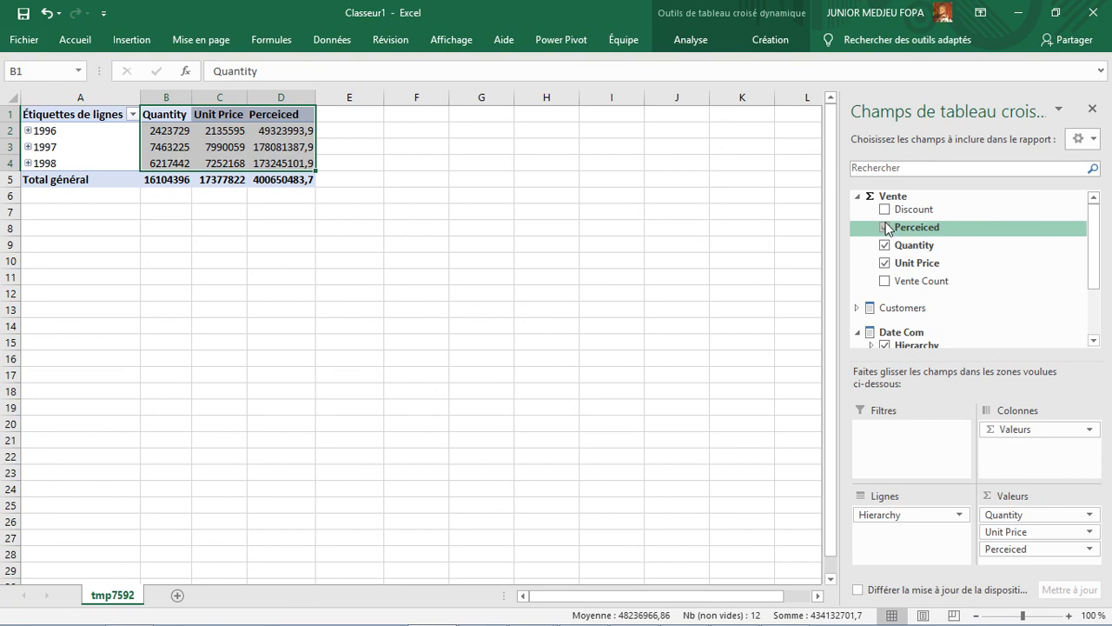
{"action": "left_click", "coordinate": [885, 227]}
{"action": "left_click", "coordinate": [884, 227]}
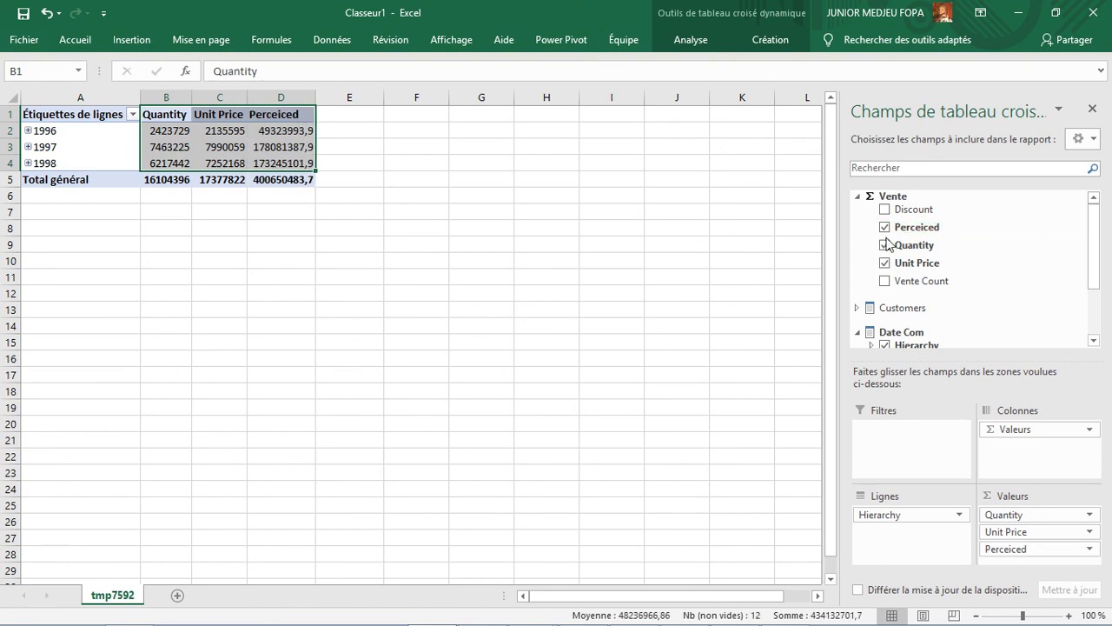
{"action": "left_click", "coordinate": [885, 246]}
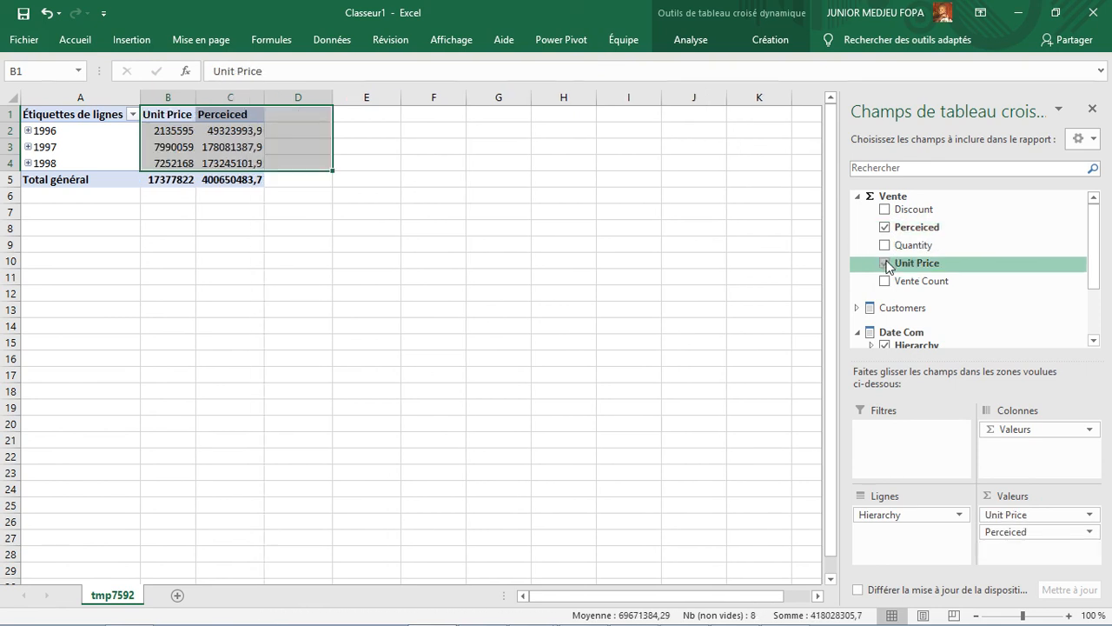
{"action": "left_click", "coordinate": [885, 263]}
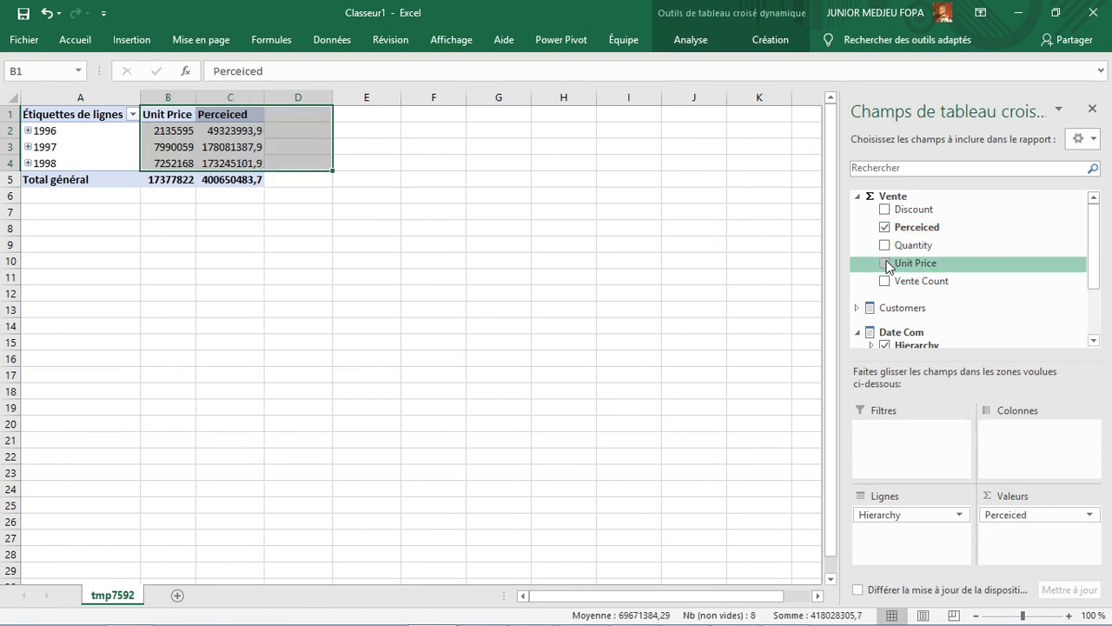
{"action": "left_click", "coordinate": [347, 198]}
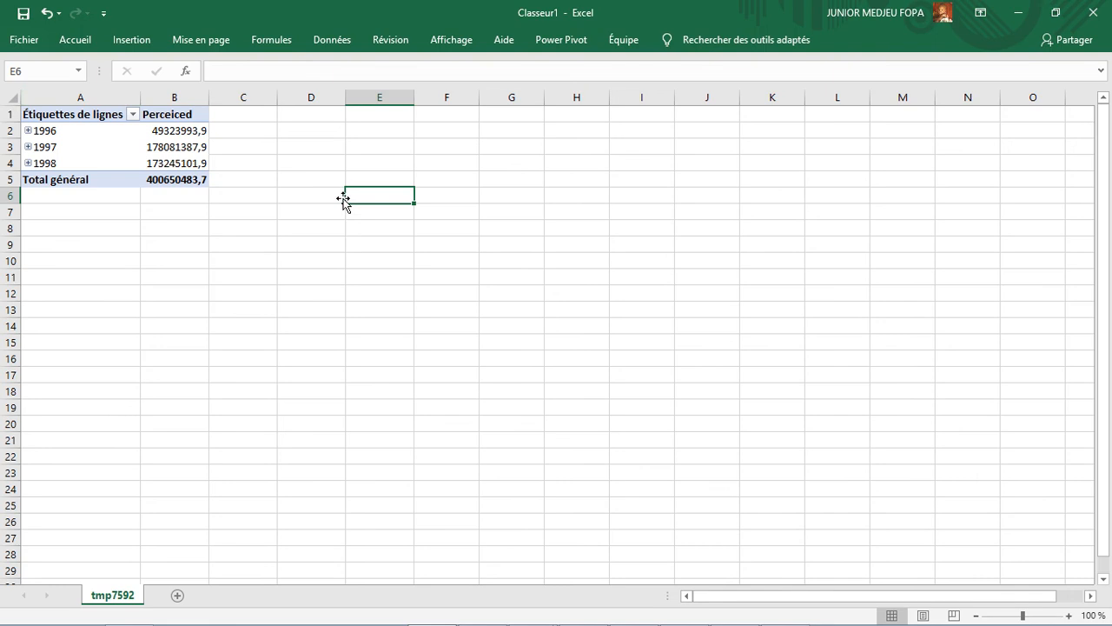
Insert a basic 2D line chart from the whole PivotTable showing Perceiced by year
{"action": "left_click", "coordinate": [41, 116]}
{"action": "left_click_drag", "start_coordinate": [42, 116], "coordinate": [191, 187]}
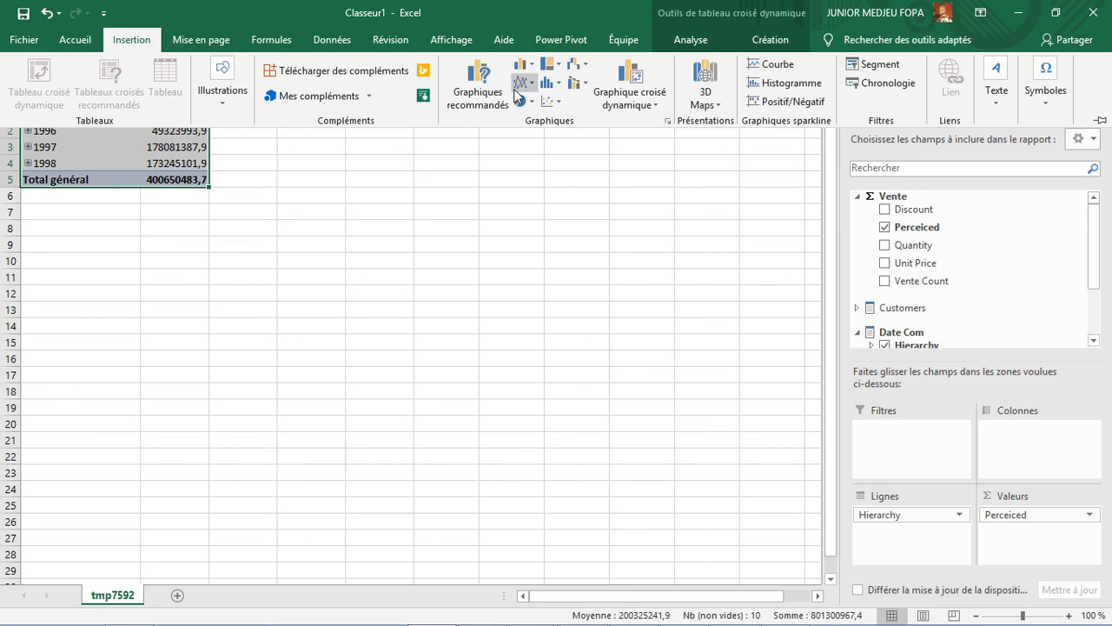
{"action": "left_click", "coordinate": [532, 69]}
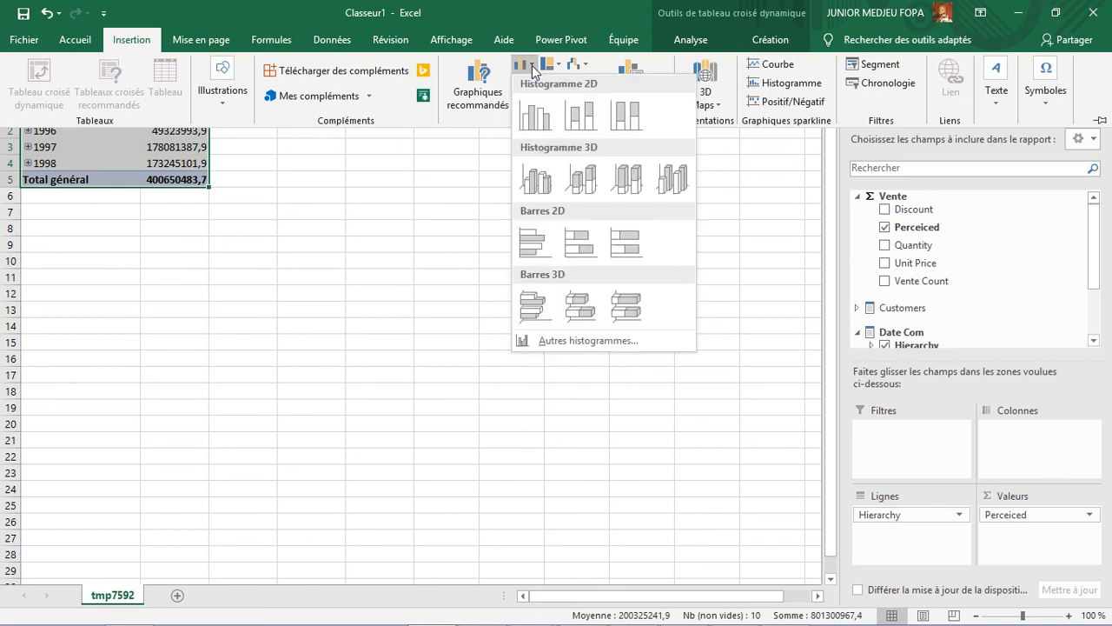
{"action": "left_click", "coordinate": [738, 277]}
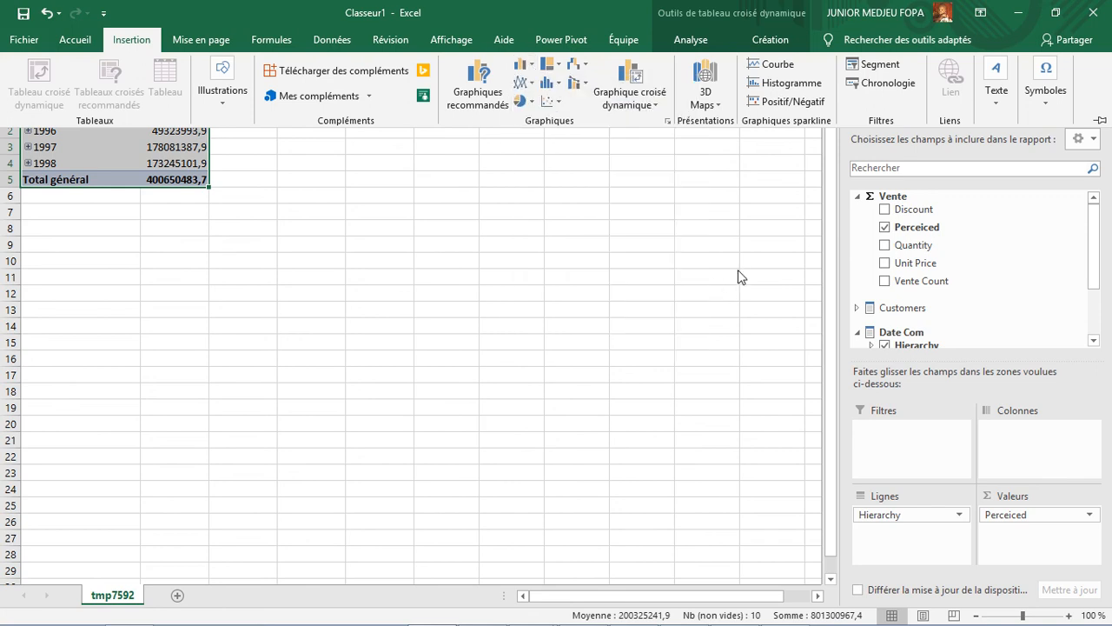
{"action": "left_click", "coordinate": [533, 82]}
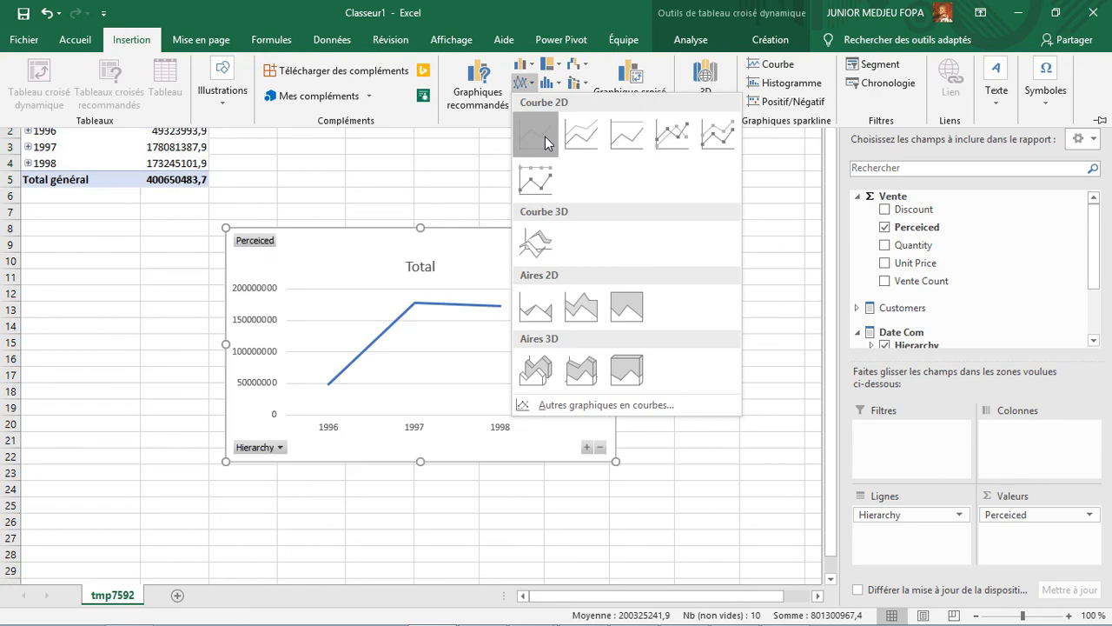
{"action": "left_click", "coordinate": [545, 139]}
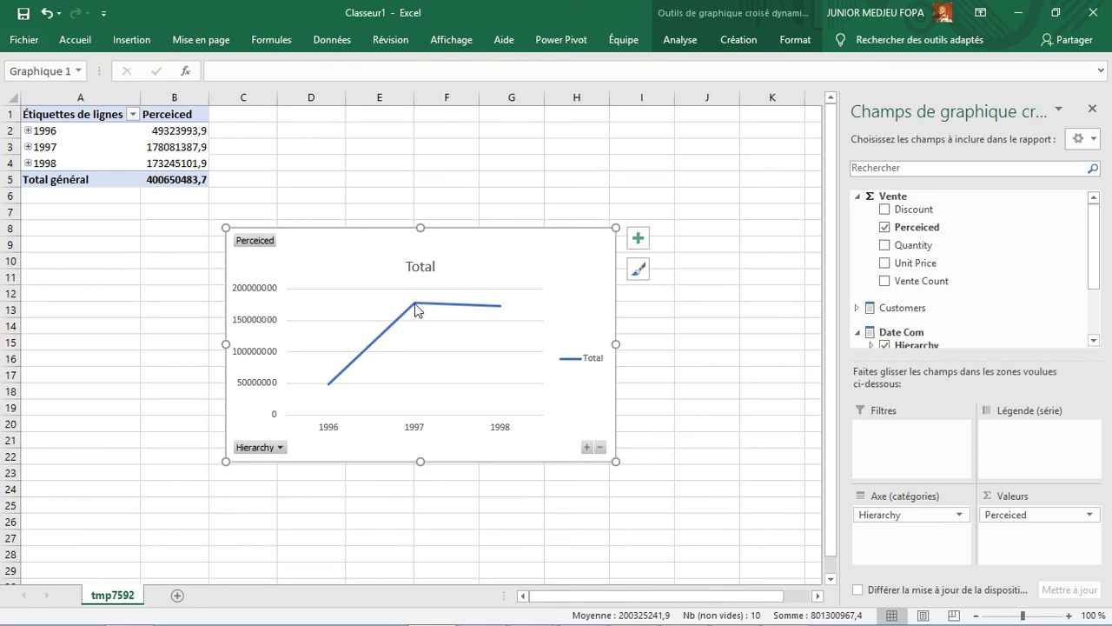
{"action": "mouse_move", "coordinate": [416, 306]}
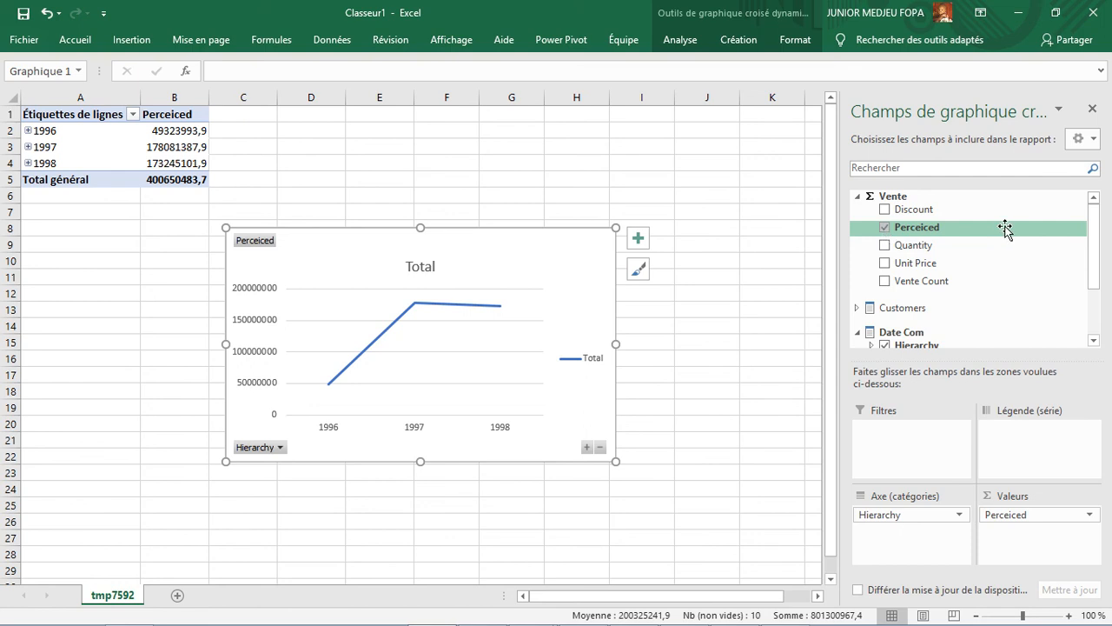
Replace the Perceiced measure with Quantity in the line chart's values
{"action": "left_click_drag", "start_coordinate": [1092, 238], "coordinate": [1097, 252]}
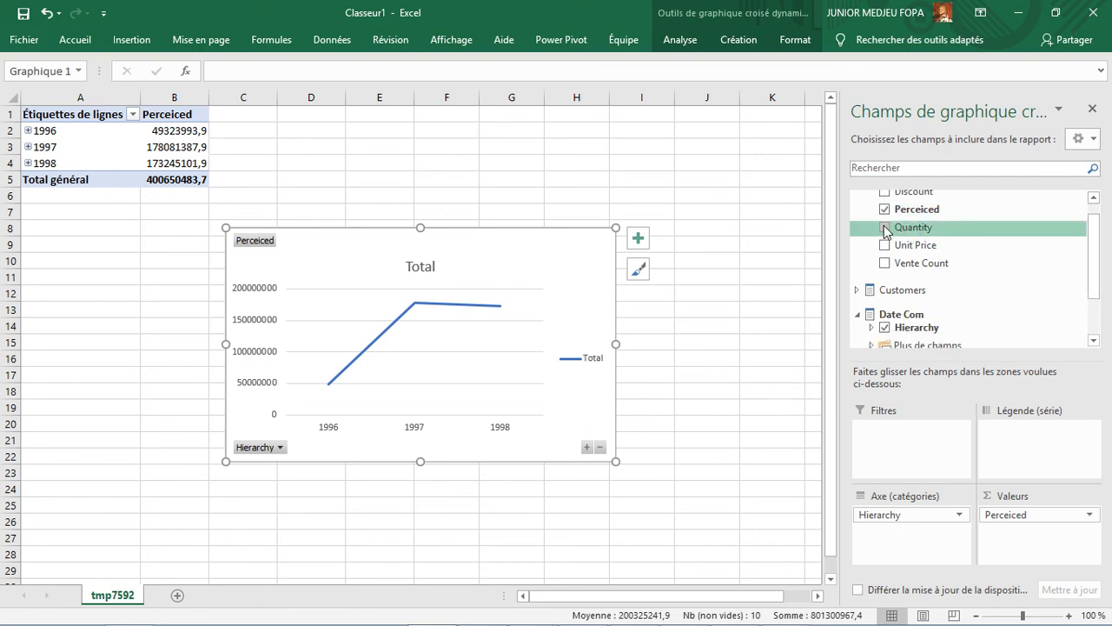
{"action": "left_click", "coordinate": [885, 210]}
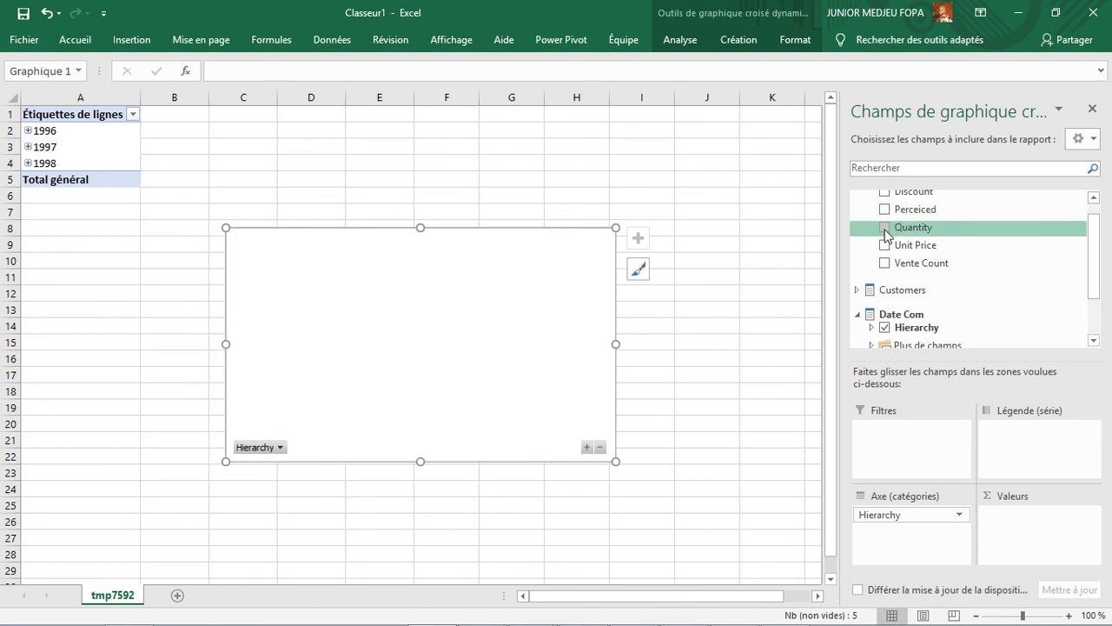
{"action": "left_click", "coordinate": [885, 228]}
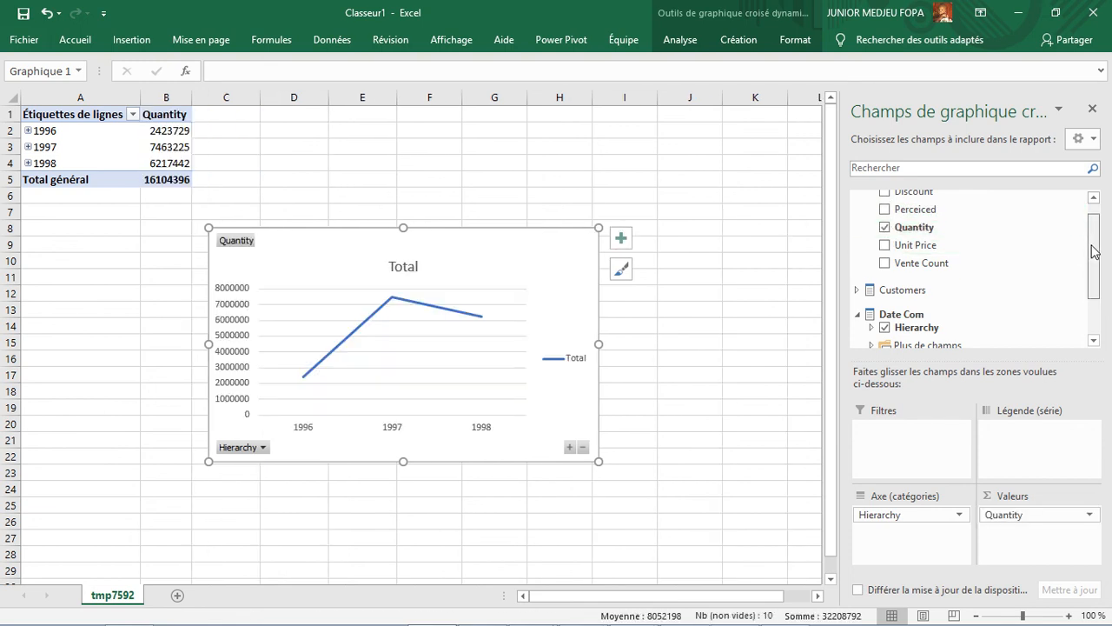
Expand the Hproduct hierarchy in Products and add its Category Name level as the chart's legend series
{"action": "left_click_drag", "start_coordinate": [1093, 243], "coordinate": [1102, 313]}
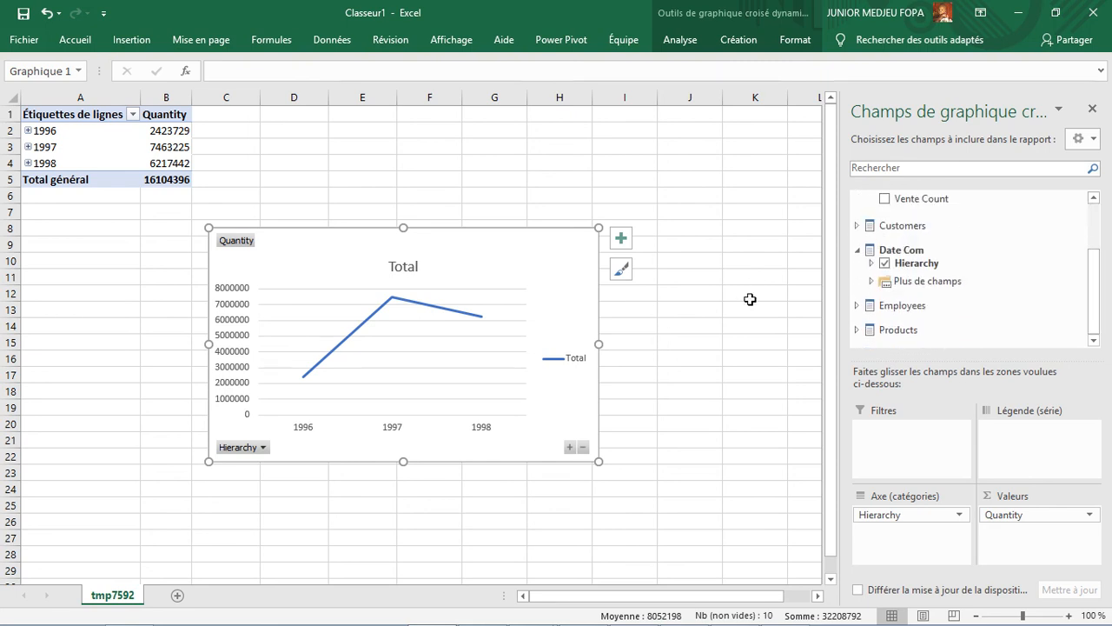
{"action": "left_click", "coordinate": [858, 330]}
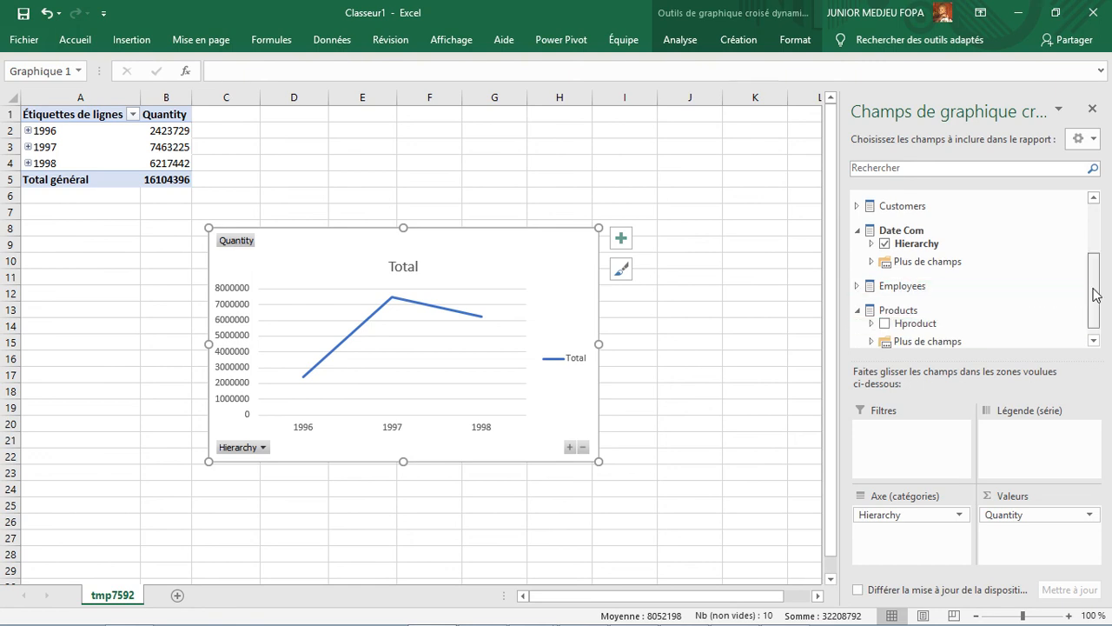
{"action": "left_click_drag", "start_coordinate": [1097, 294], "coordinate": [1096, 313]}
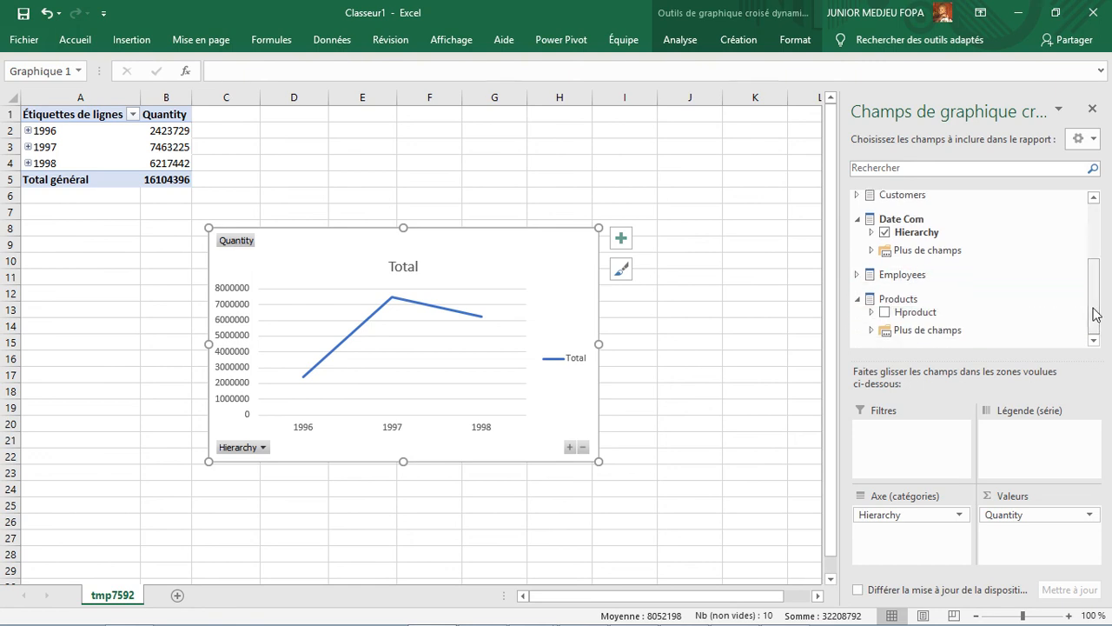
{"action": "left_click", "coordinate": [873, 313]}
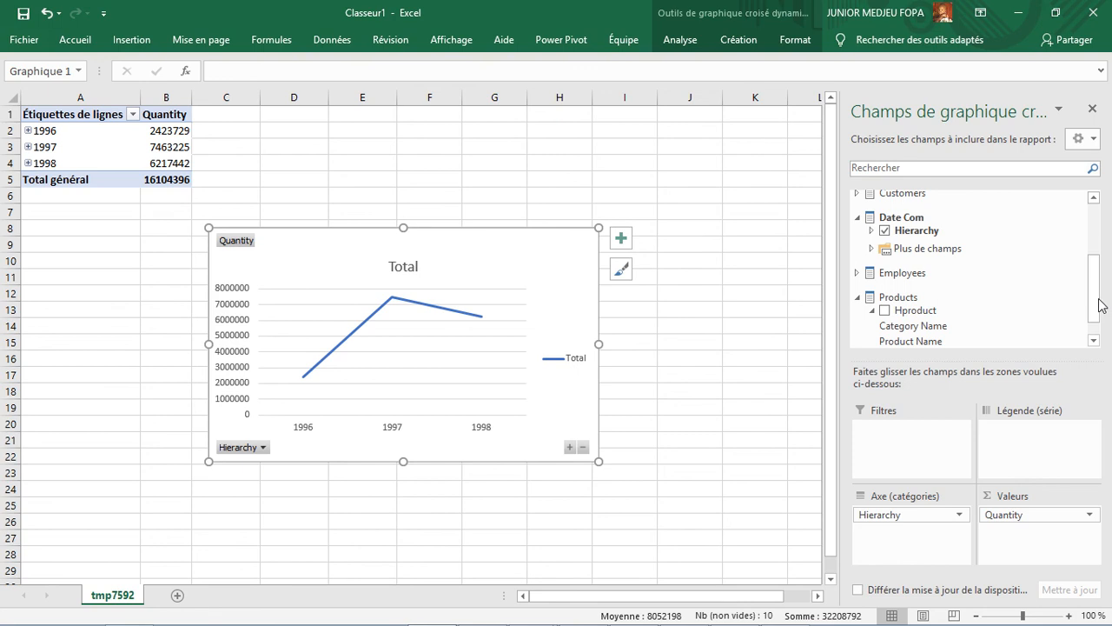
{"action": "scroll", "coordinate": [1097, 308], "scroll_direction": "down", "scroll_amount": 1}
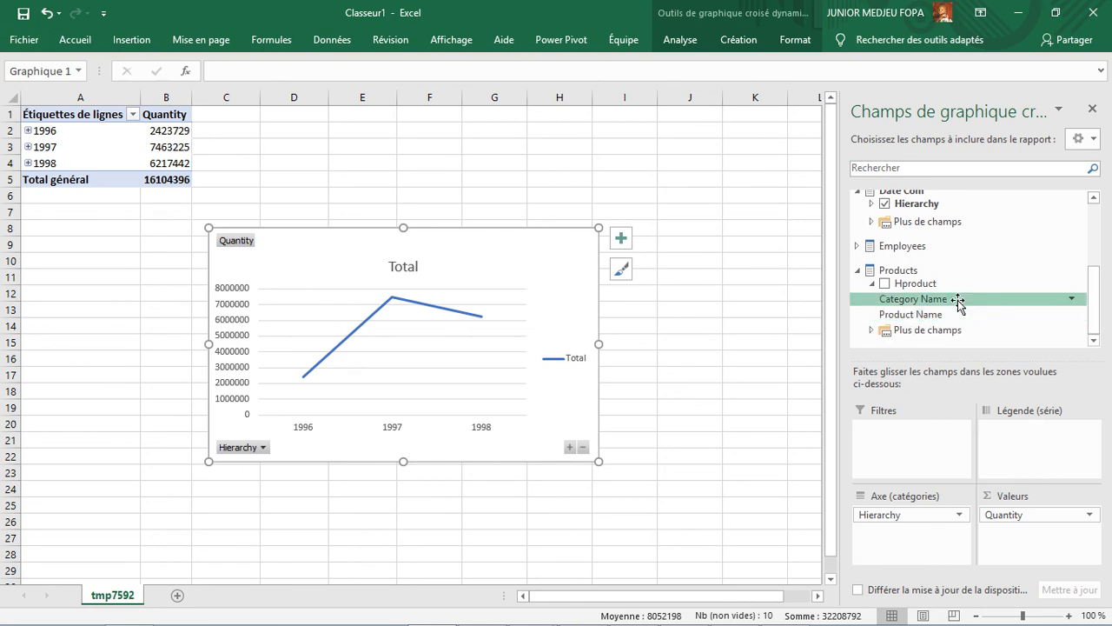
{"action": "left_click_drag", "start_coordinate": [955, 299], "coordinate": [1008, 439]}
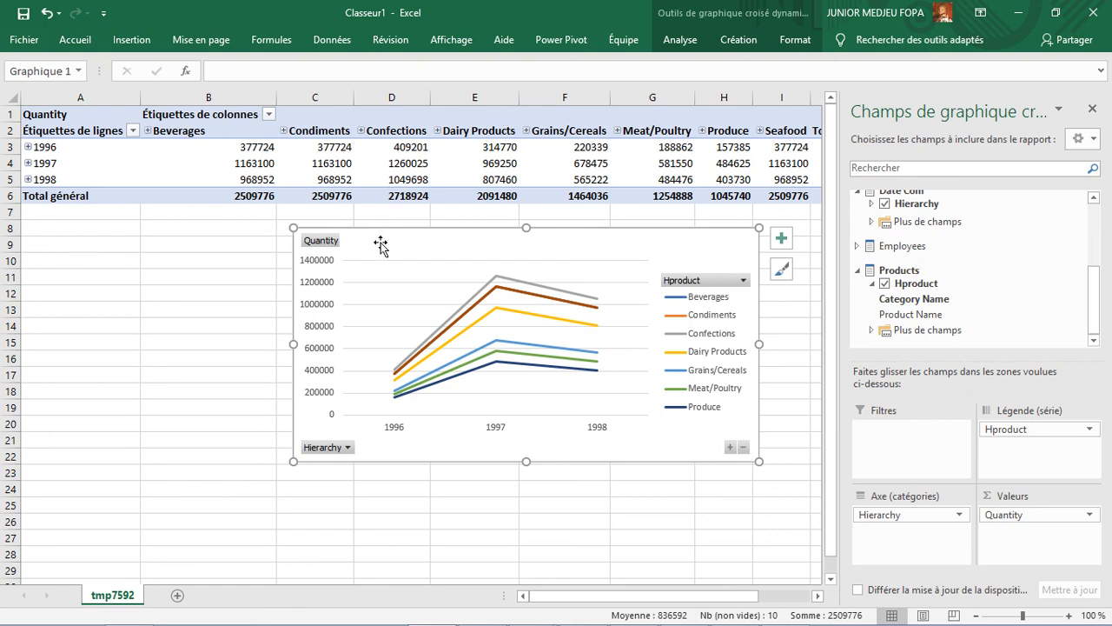
Delete the line chart and select the whole PivotTable through the grand total row and column
{"action": "key", "text": "Delete"}
{"action": "left_click", "coordinate": [323, 179]}
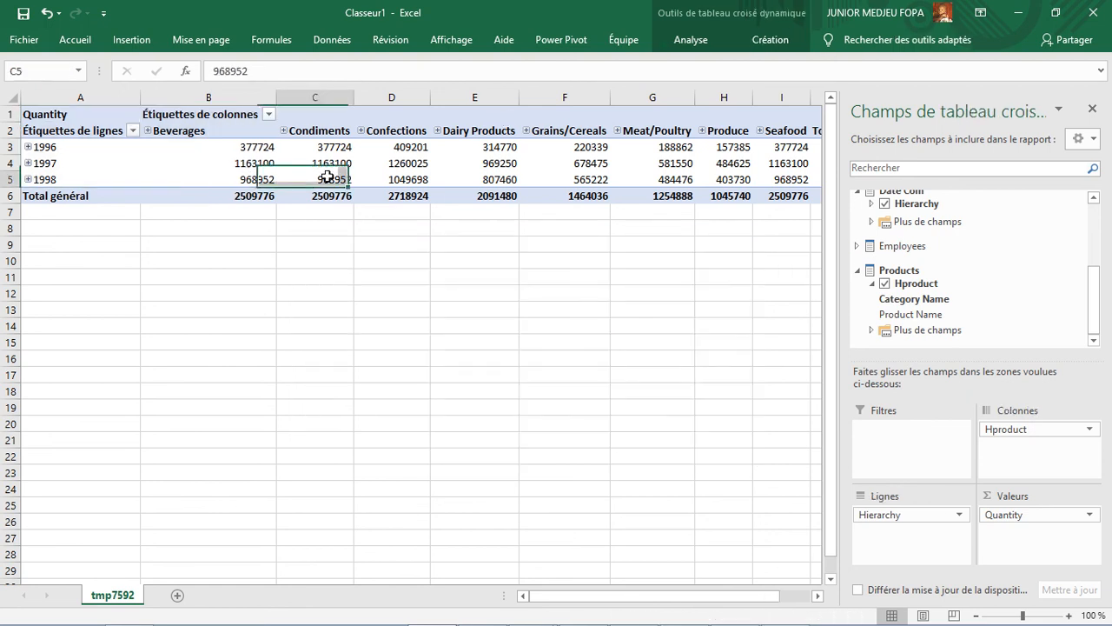
{"action": "left_click_drag", "start_coordinate": [50, 114], "coordinate": [611, 187]}
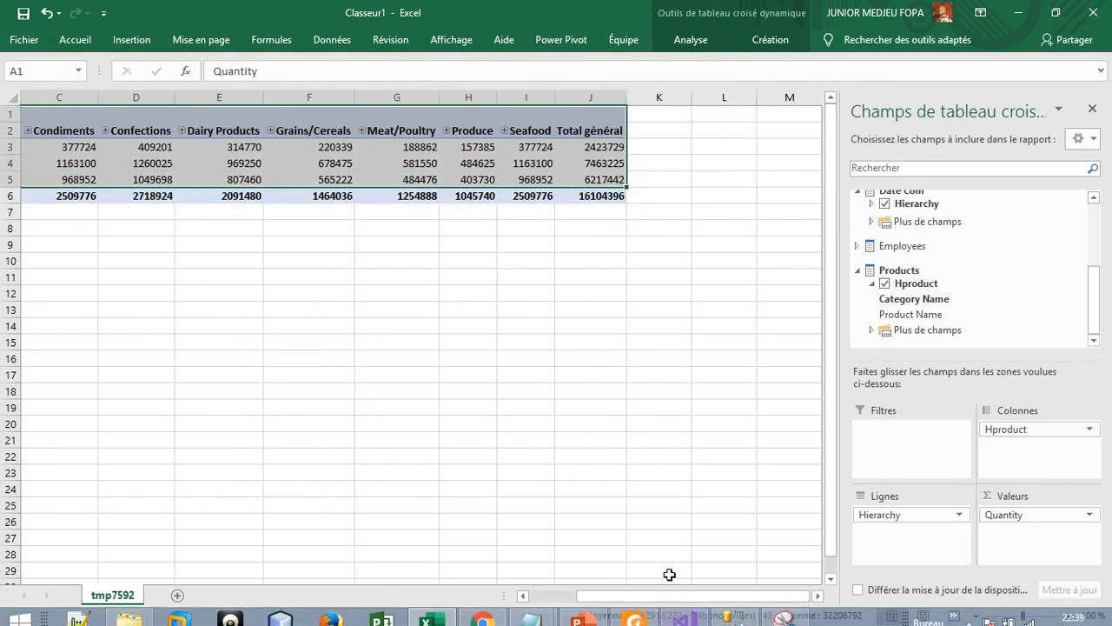
{"action": "left_click_drag", "start_coordinate": [677, 599], "coordinate": [625, 609]}
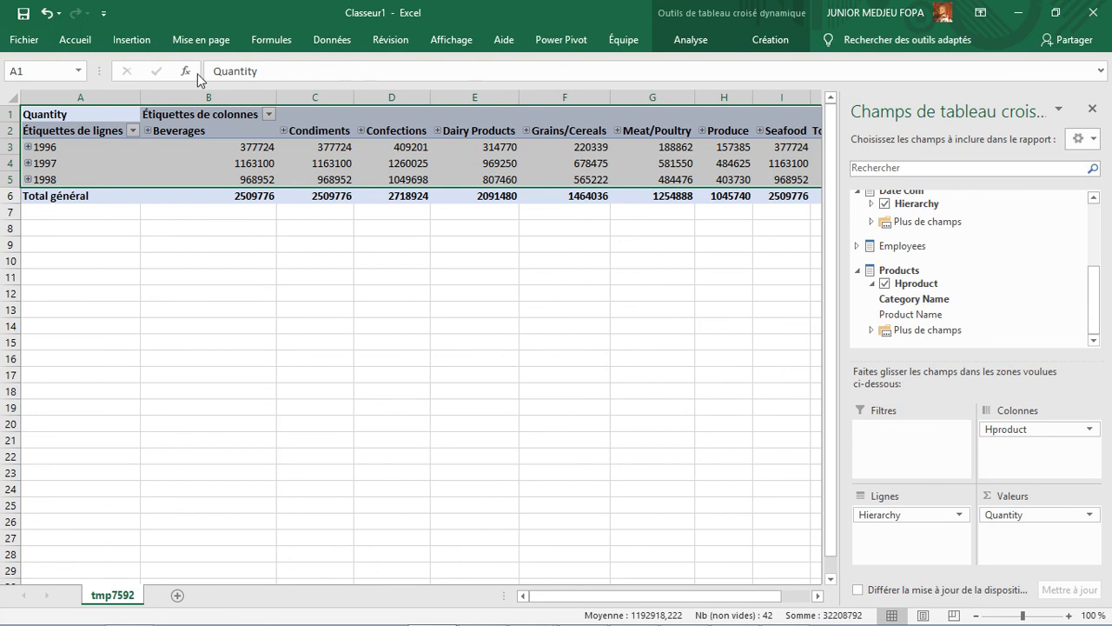
{"action": "mouse_move", "coordinate": [193, 162]}
{"action": "scroll", "coordinate": [193, 162], "scroll_direction": "right", "scroll_amount": 2}
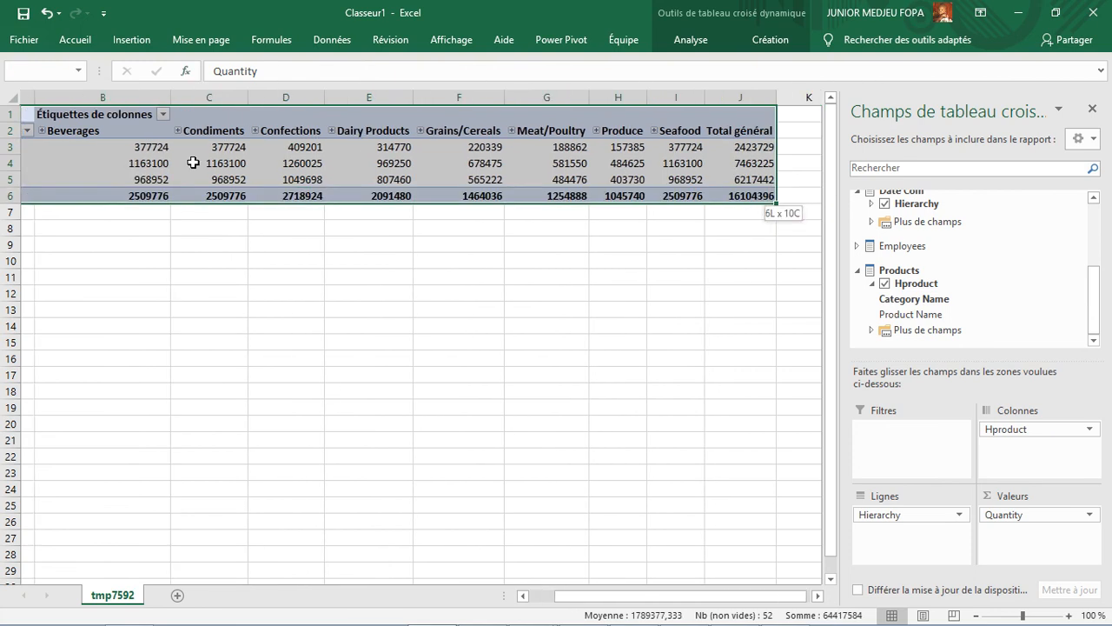
Insert a 2D clustered column chart from the selected PivotTable, then deselect the chart
{"action": "left_click", "coordinate": [119, 45]}
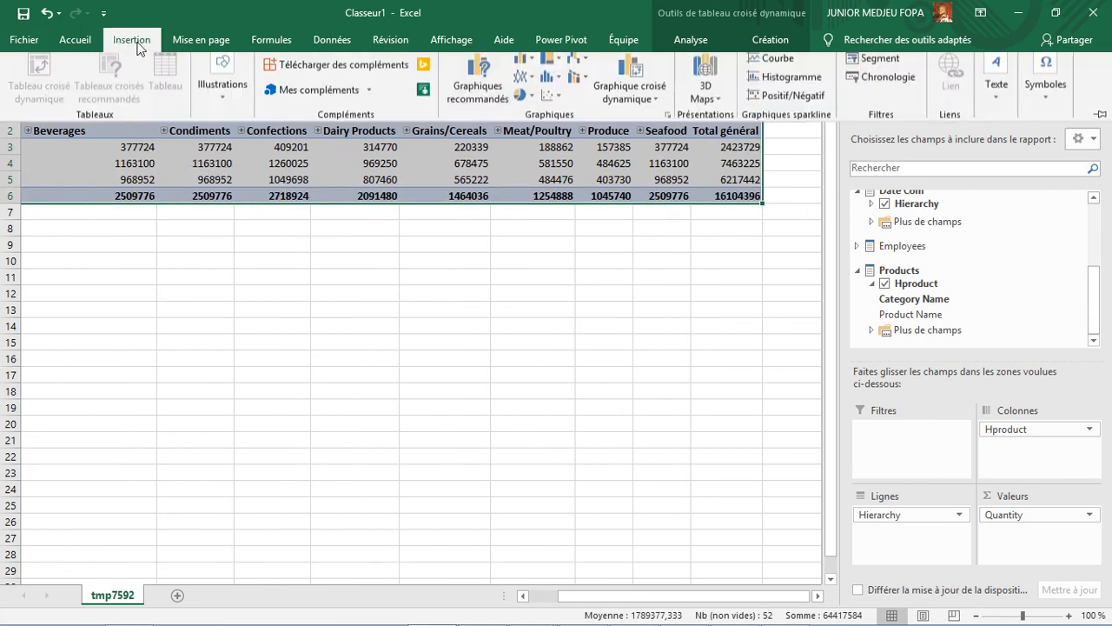
{"action": "left_click", "coordinate": [524, 65]}
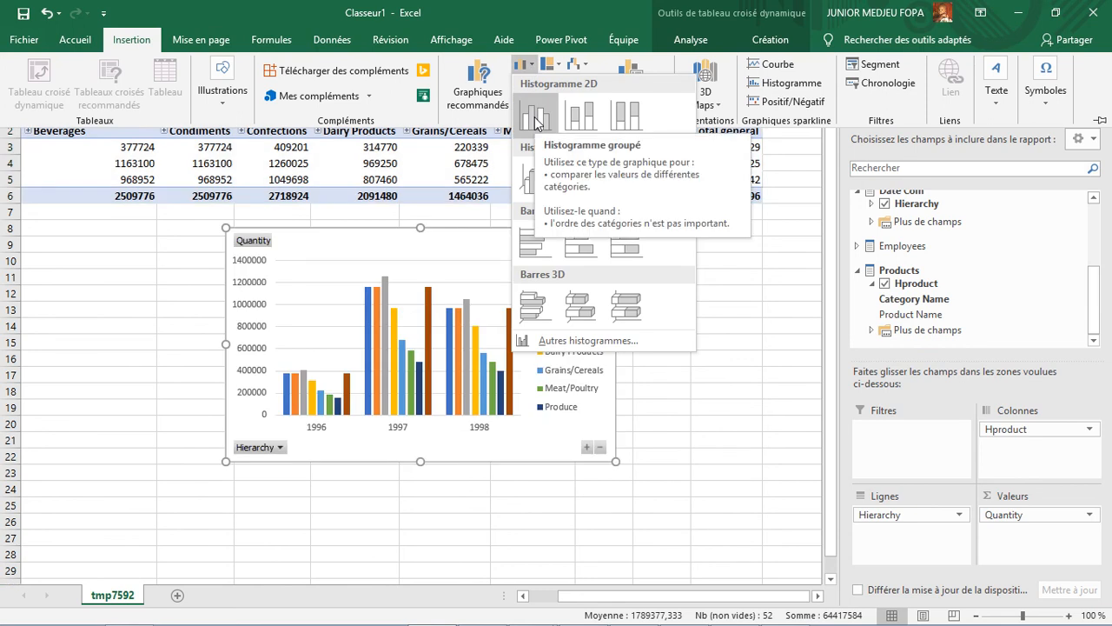
{"action": "left_click", "coordinate": [536, 121]}
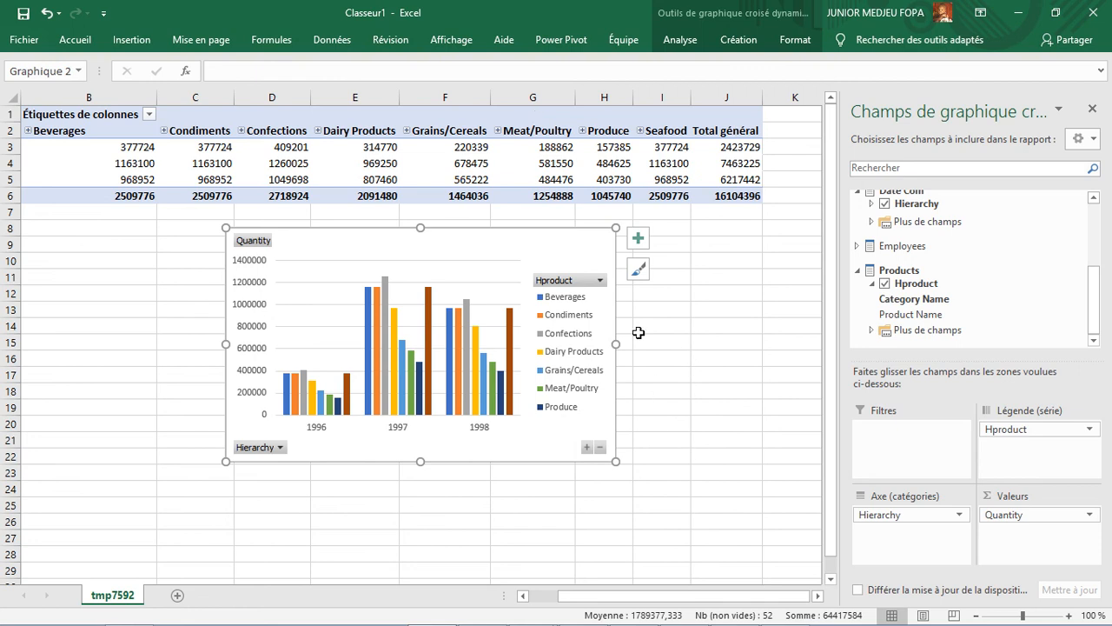
{"action": "left_click_drag", "start_coordinate": [580, 594], "coordinate": [548, 596]}
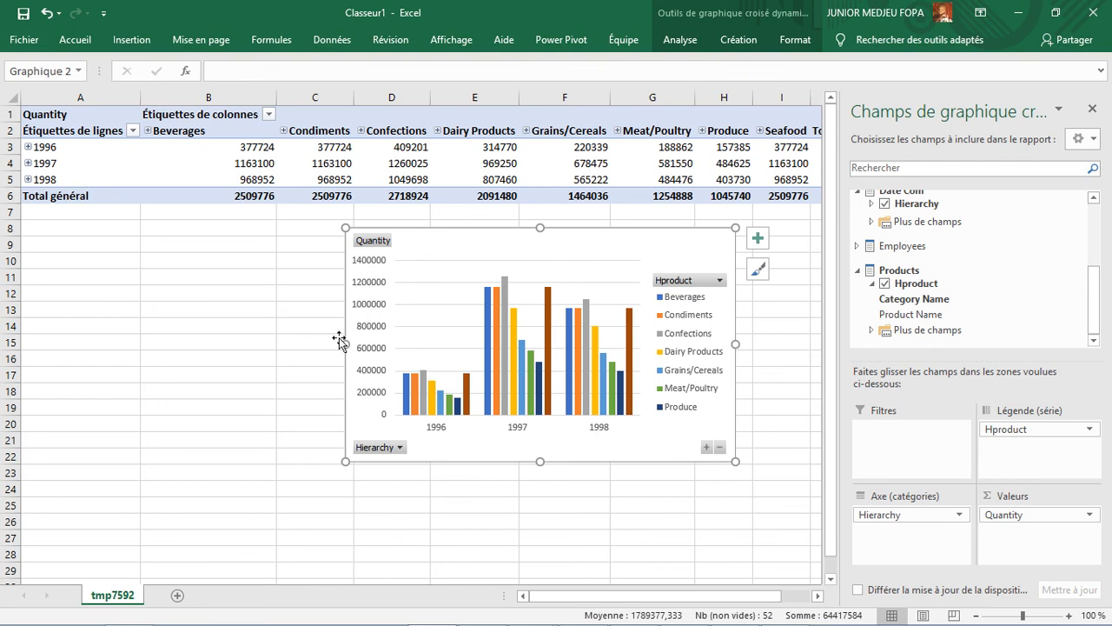
{"action": "left_click", "coordinate": [302, 362]}
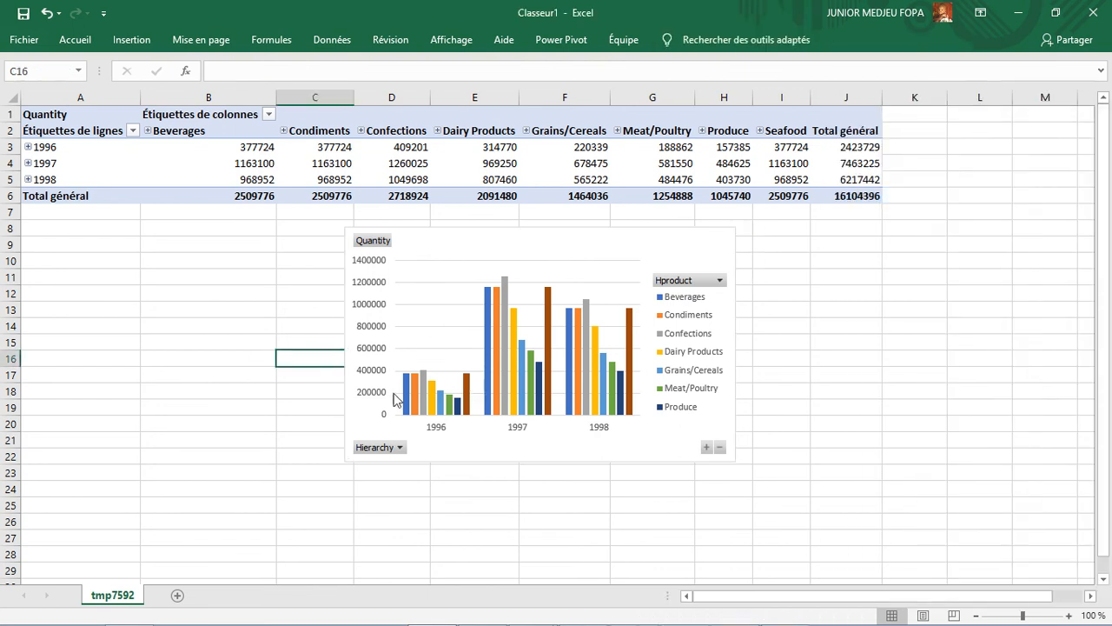
{"action": "left_click", "coordinate": [457, 472]}
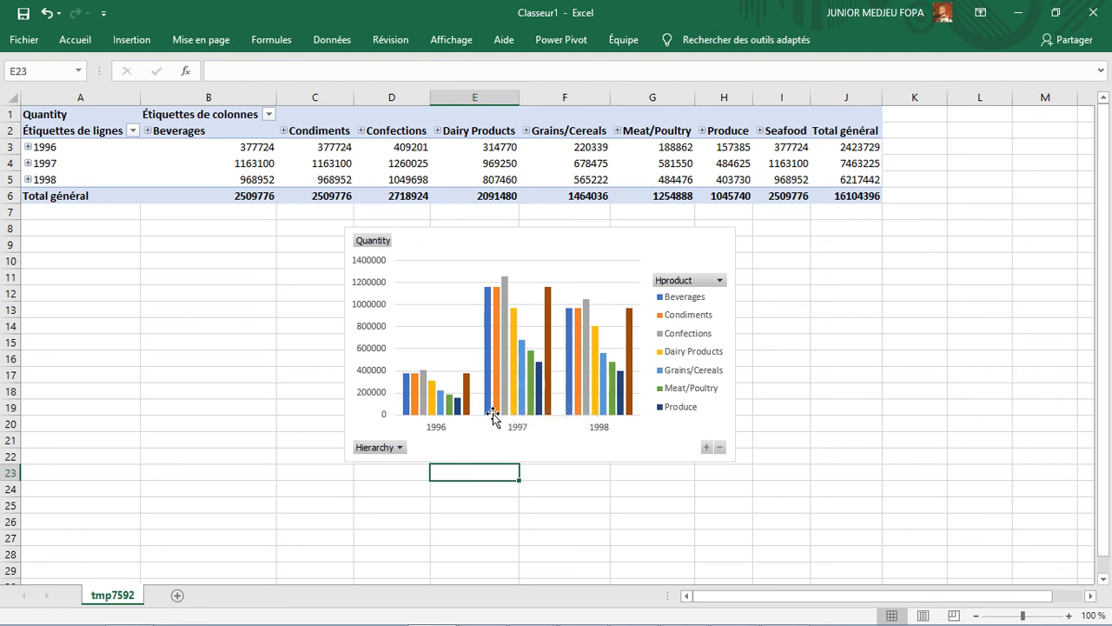
{"action": "mouse_move", "coordinate": [504, 407]}
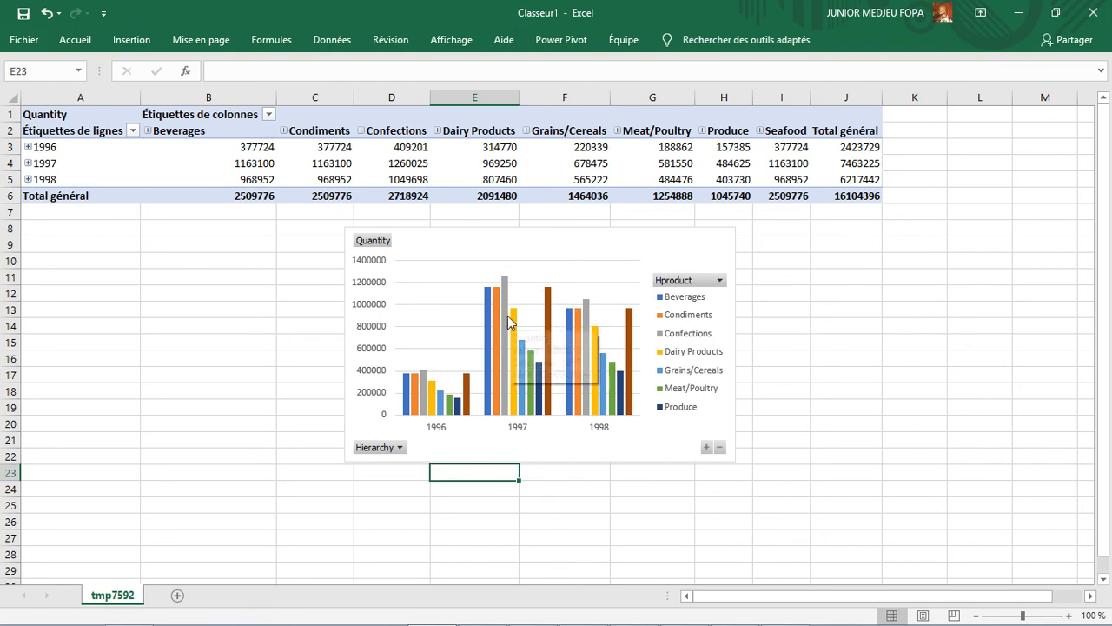
{"action": "mouse_move", "coordinate": [510, 321]}
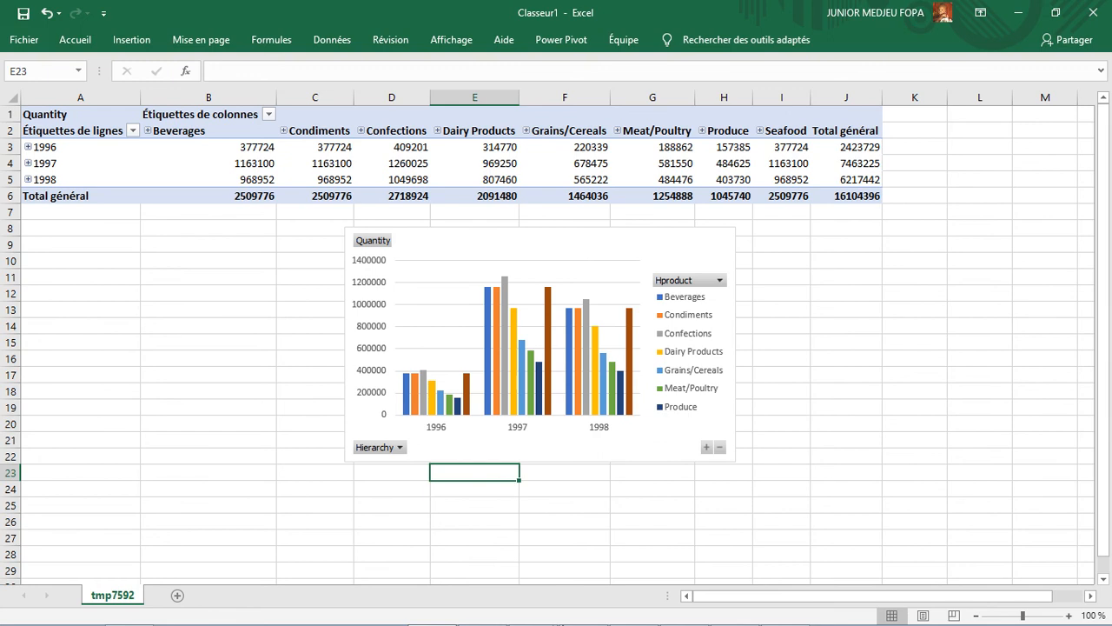
Switch to the untitled Notepad note and delete its last line, "Perceived=UnitPrice*Quantity*(1-Discount)"
{"action": "mouse_move", "coordinate": [631, 617]}
{"action": "mouse_move", "coordinate": [531, 617]}
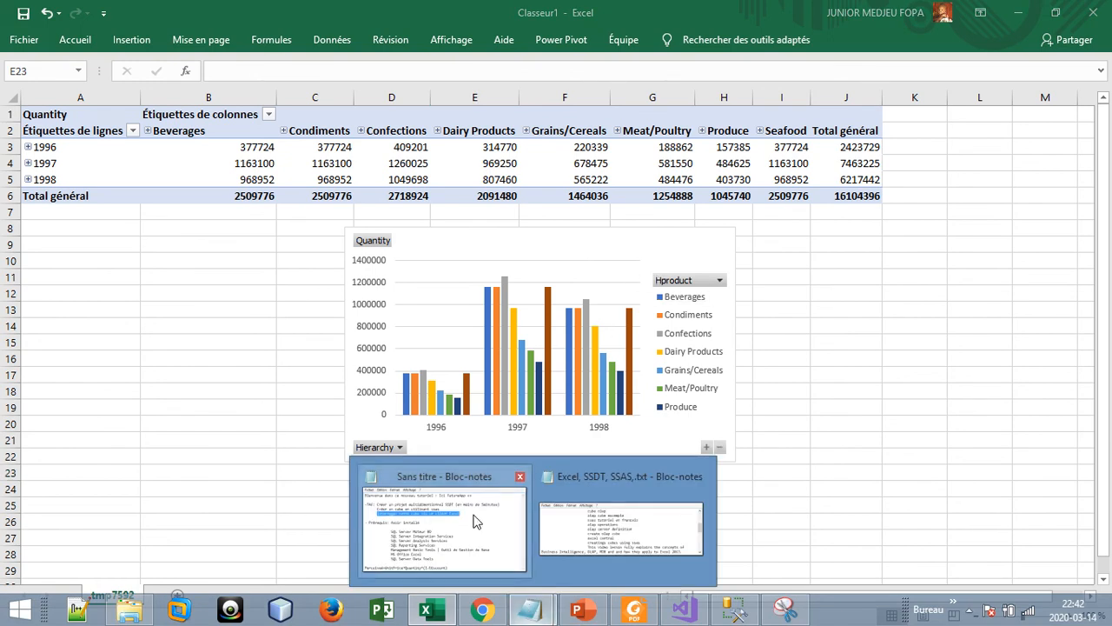
{"action": "left_click", "coordinate": [444, 526]}
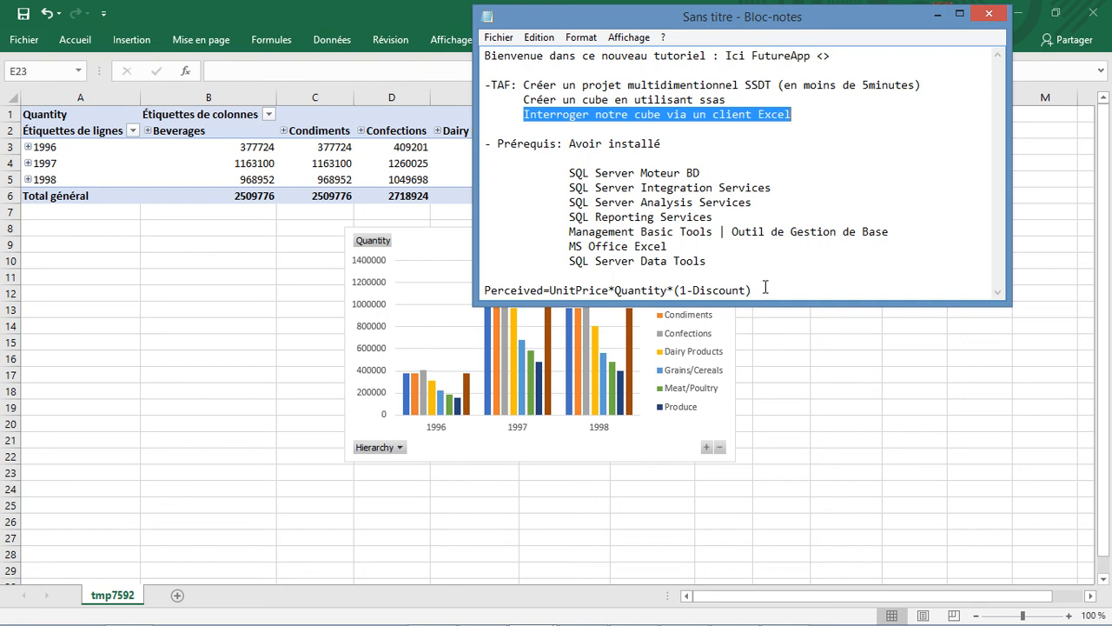
{"action": "left_click_drag", "start_coordinate": [765, 291], "coordinate": [440, 298]}
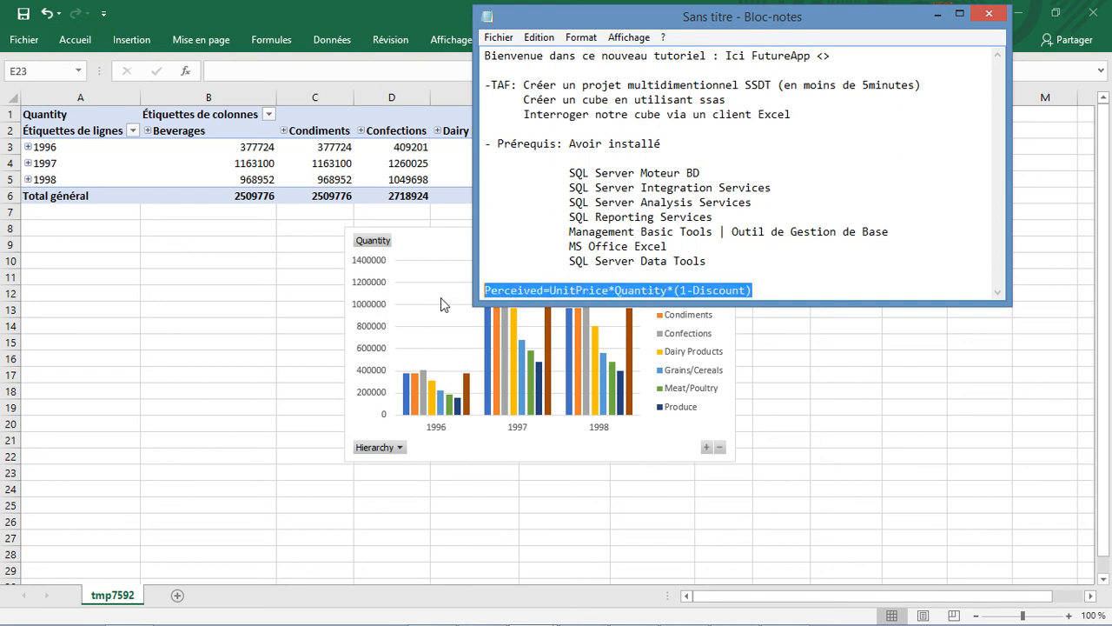
{"action": "key", "text": "Delete"}
{"action": "type", "text": "M"}
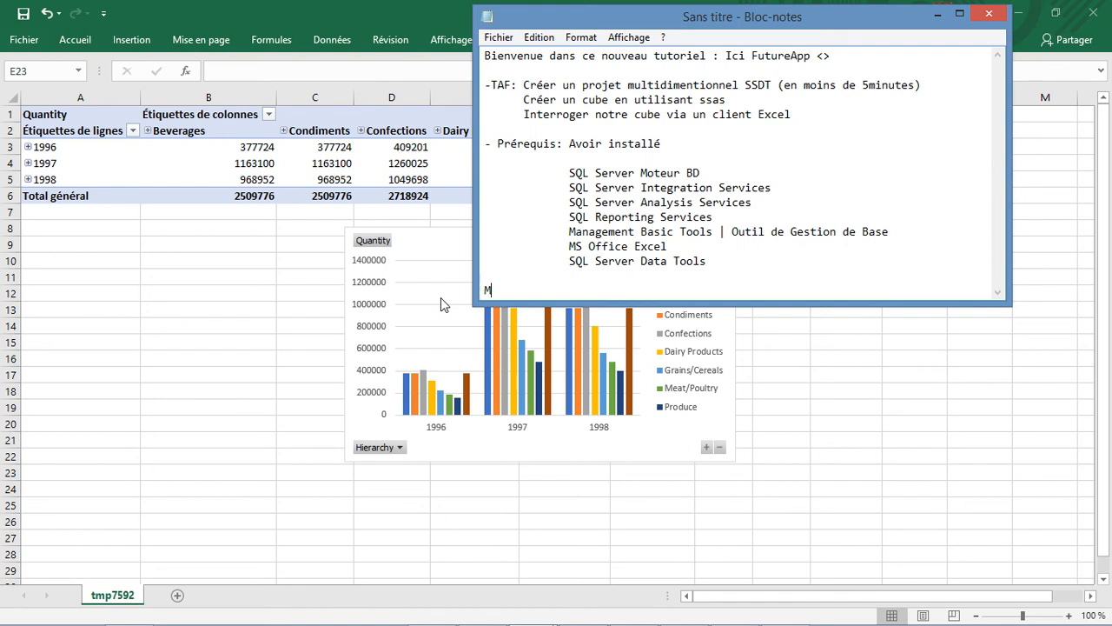
{"action": "type", "text": "éthode"}
{"action": "key", "text": "BackSpace"}
{"action": "key", "text": "BackSpace"}
{"action": "key", "text": "BackSpace"}
{"action": "key", "text": "BackSpace"}
{"action": "key", "text": "BackSpace"}
{"action": "key", "text": "BackSpace"}
{"action": "key", "text": "BackSpace"}
Add the heading "Prochainement:" at the end of the note, with the bullet "- Toutes de création des membres calculés" beneath it
{"action": "type", "text": "Prochainement:"}
{"action": "key", "text": "Return"}
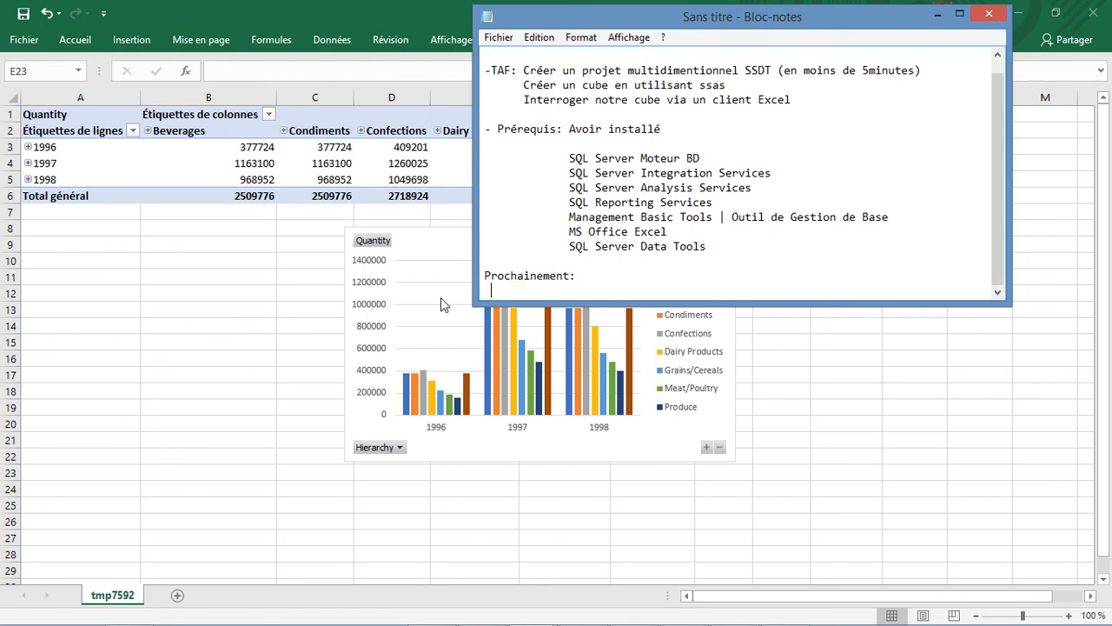
{"action": "type", "text": "- Toutes de création de"}
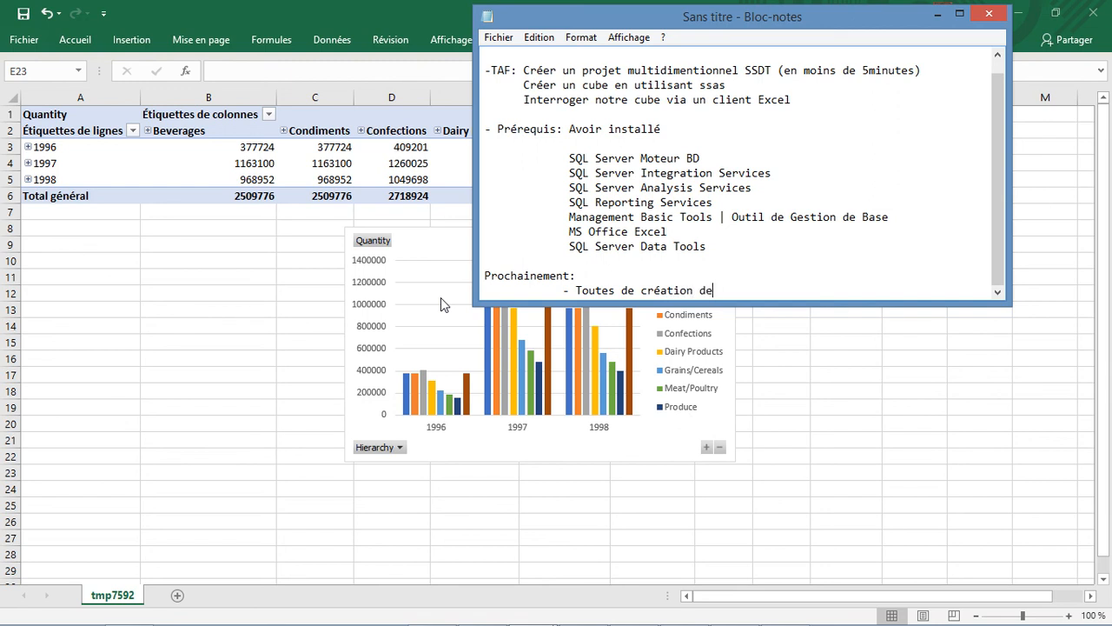
{"action": "type", "text": "s membres"}
{"action": "key", "text": "BackSpace"}
{"action": "key", "text": "BackSpace"}
{"action": "type", "text": "s calculé"}
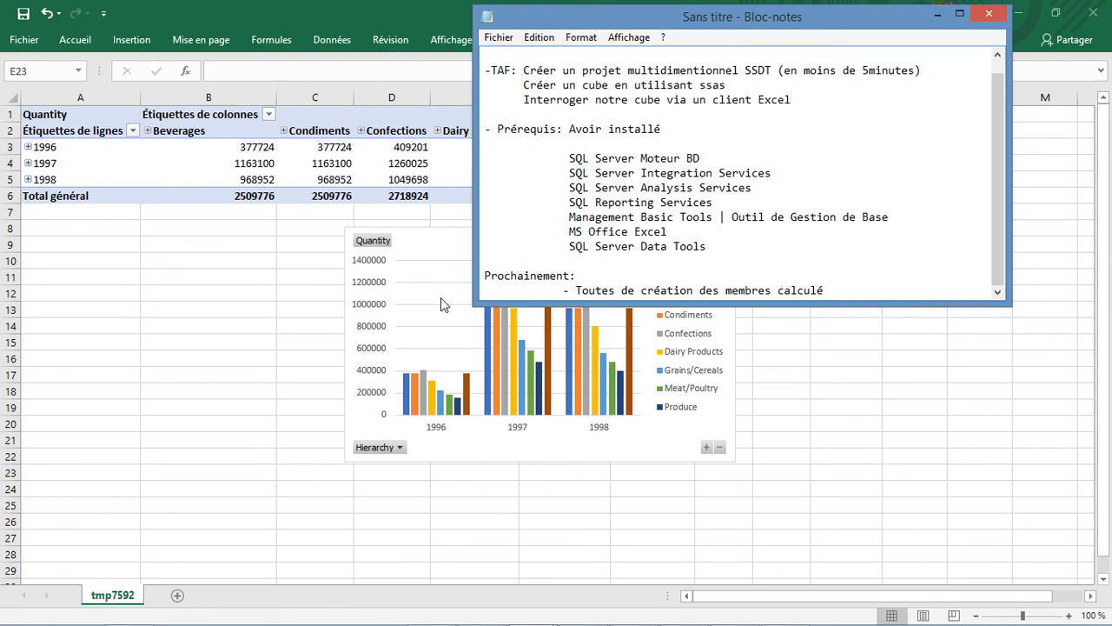
{"action": "type", "text": "s"}
{"action": "key", "text": "Return"}
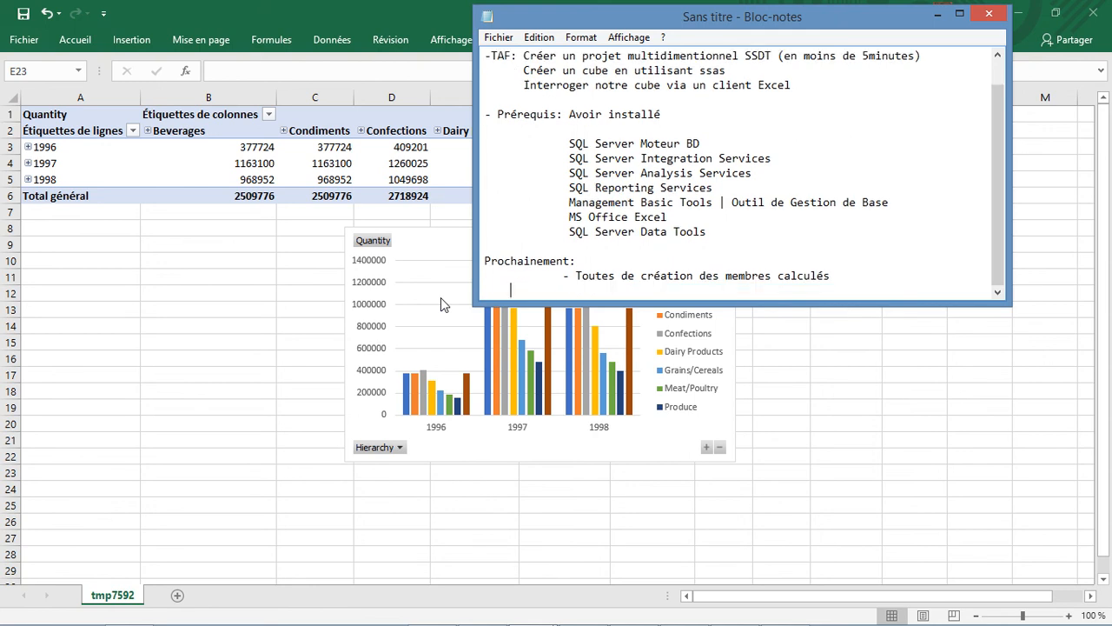
Begin a second bullet under Prochainement reading "- Faire plus"
{"action": "type", "text": "- Faires"}
{"action": "key", "text": "BackSpace"}
{"action": "type", "text": "plus"}
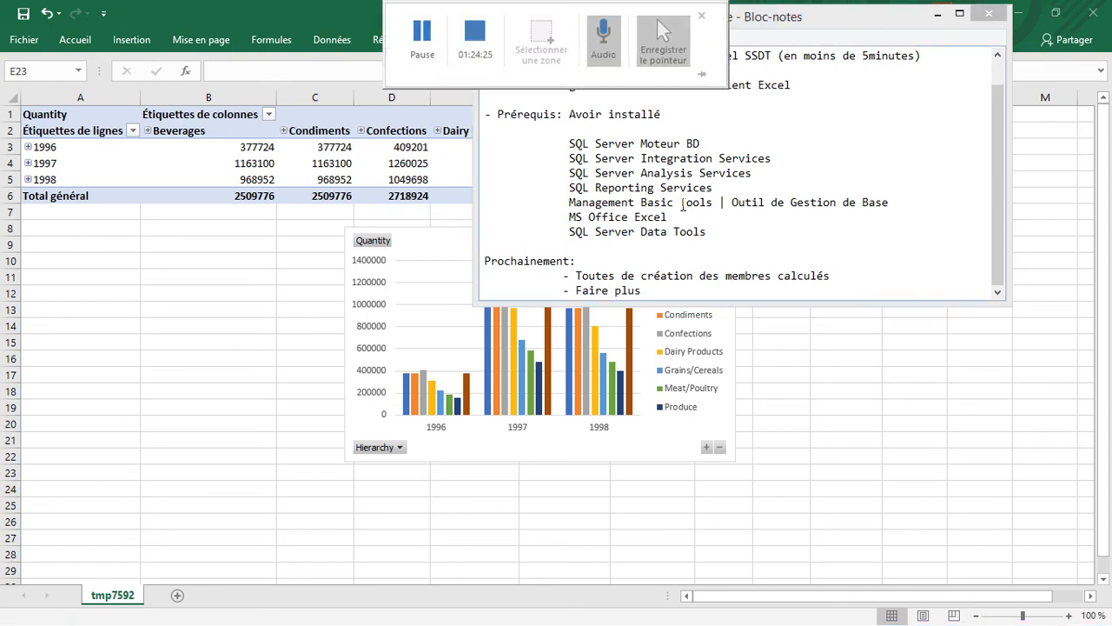
Insert "les méthodes" after "Toutes" in the first bullet and append "dans ssdt pour un projet multidimentionnel" to it
{"action": "left_click", "coordinate": [664, 293]}
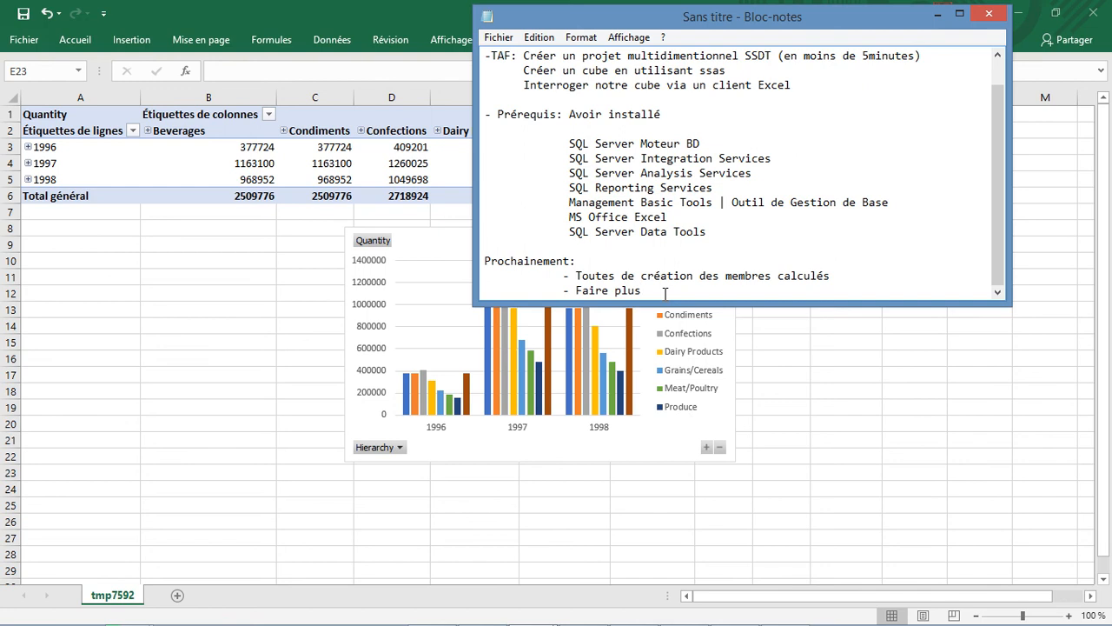
{"action": "left_click", "coordinate": [620, 276]}
{"action": "type", "text": "les me"}
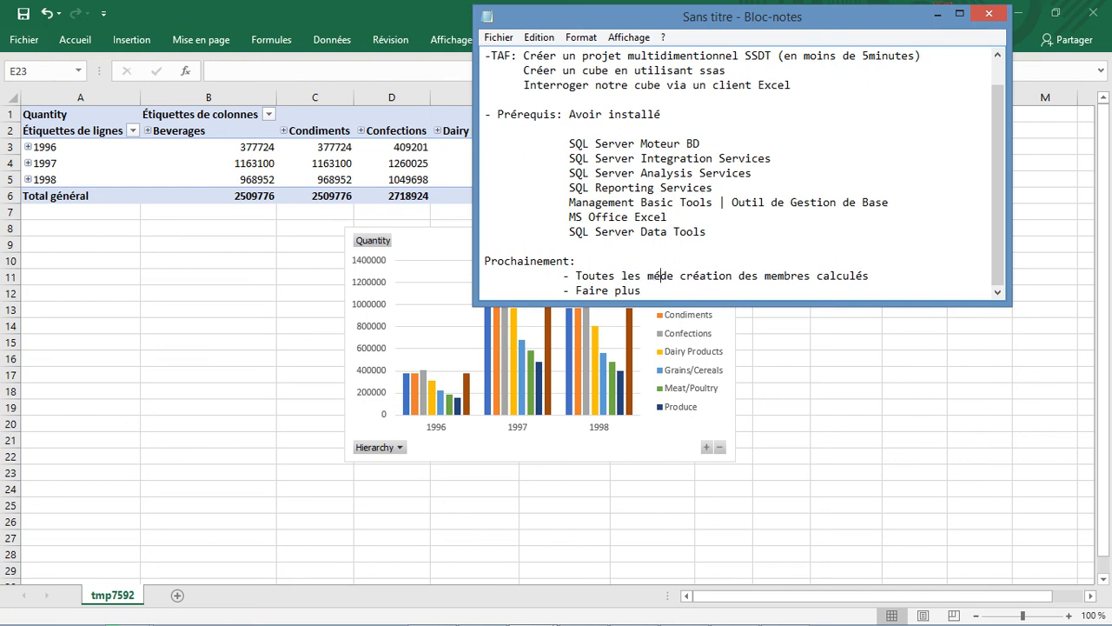
{"action": "type", "text": "thode"}
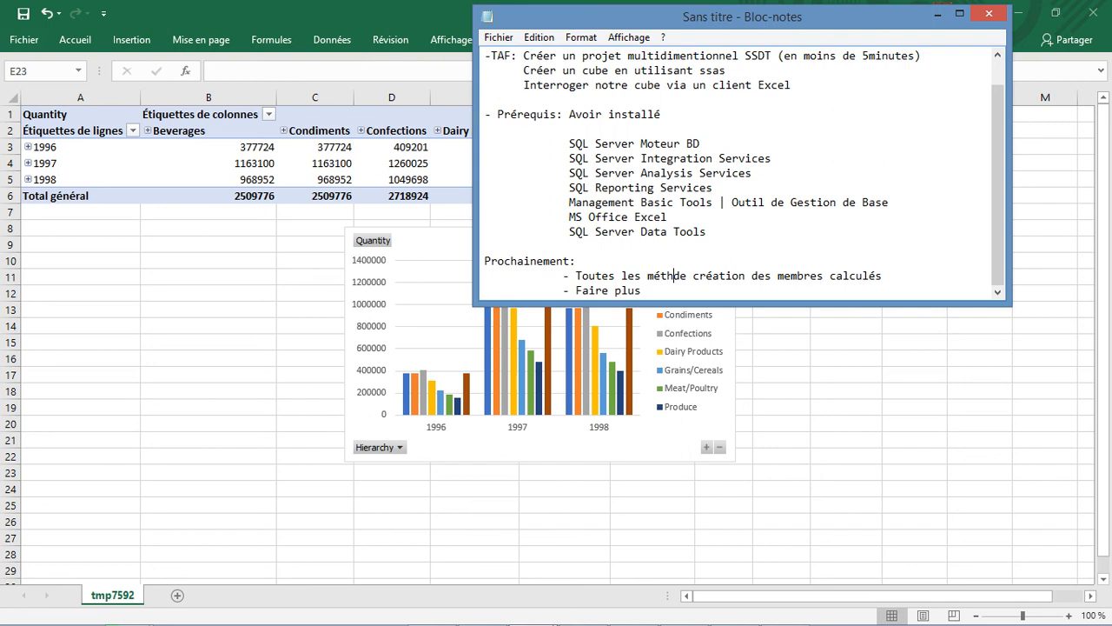
{"action": "type", "text": "s "}
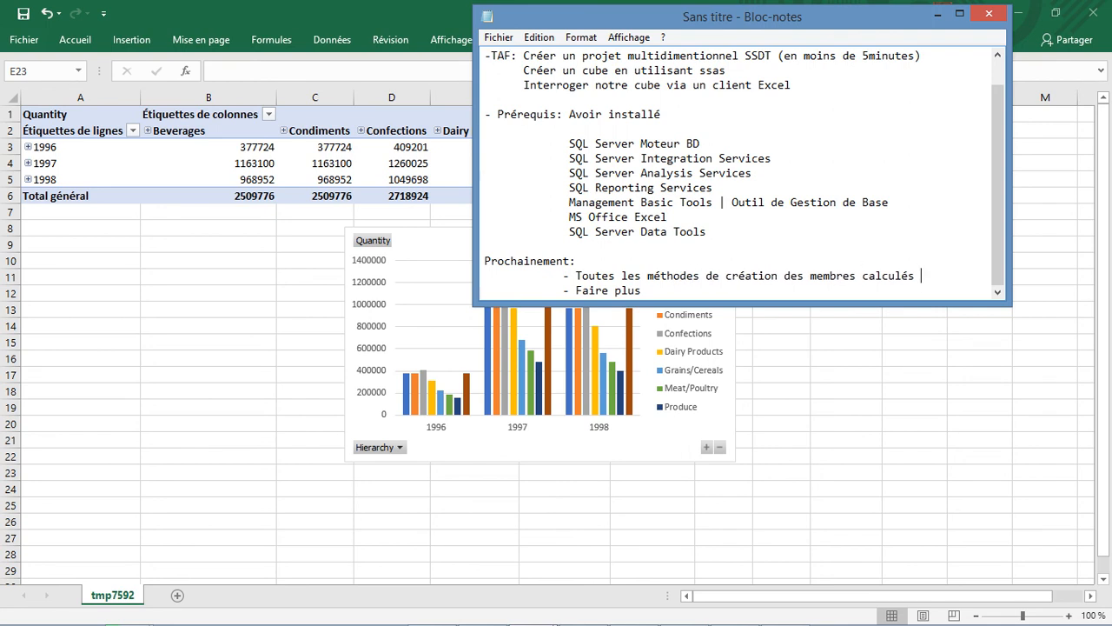
{"action": "type", "text": "dans ssdtpour "}
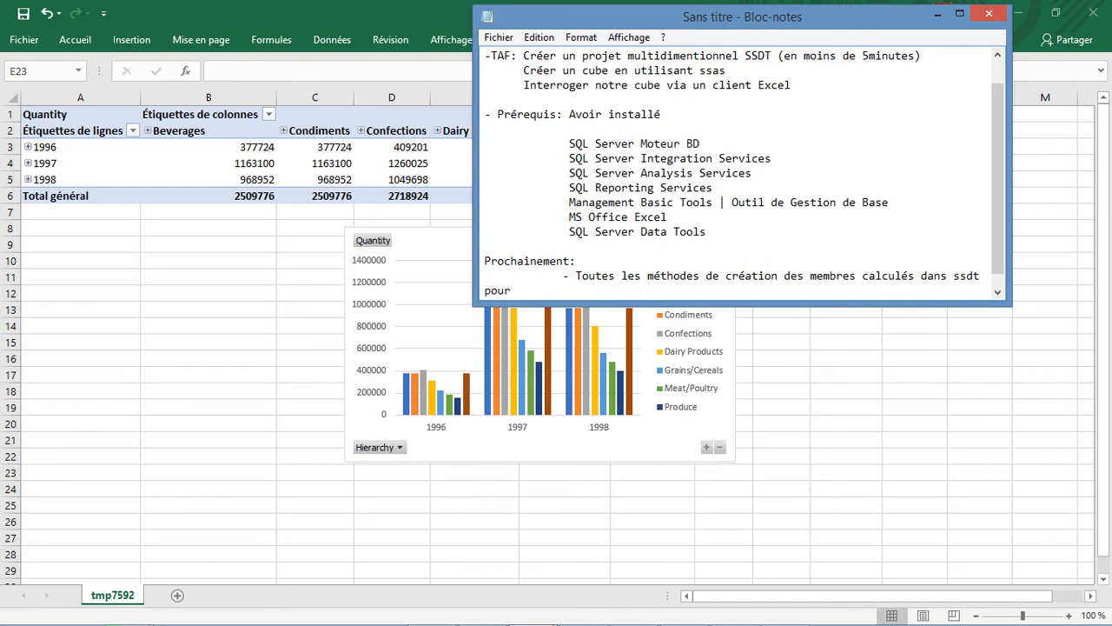
{"action": "type", "text": "un projet multidimenti"}
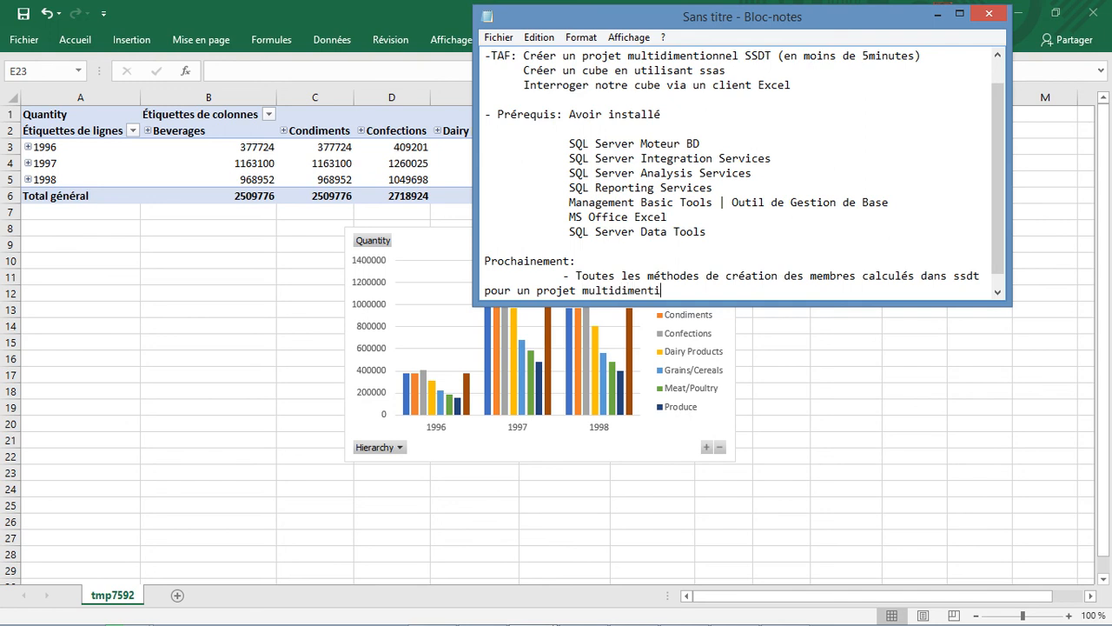
{"action": "type", "text": "onnel"}
{"action": "key", "text": "Return"}
Complete the second bullet as "- Faire plus d'Analyses pertinentes à travers notre client Excel" and start a third one
{"action": "type", "text": "- Faire plus"}
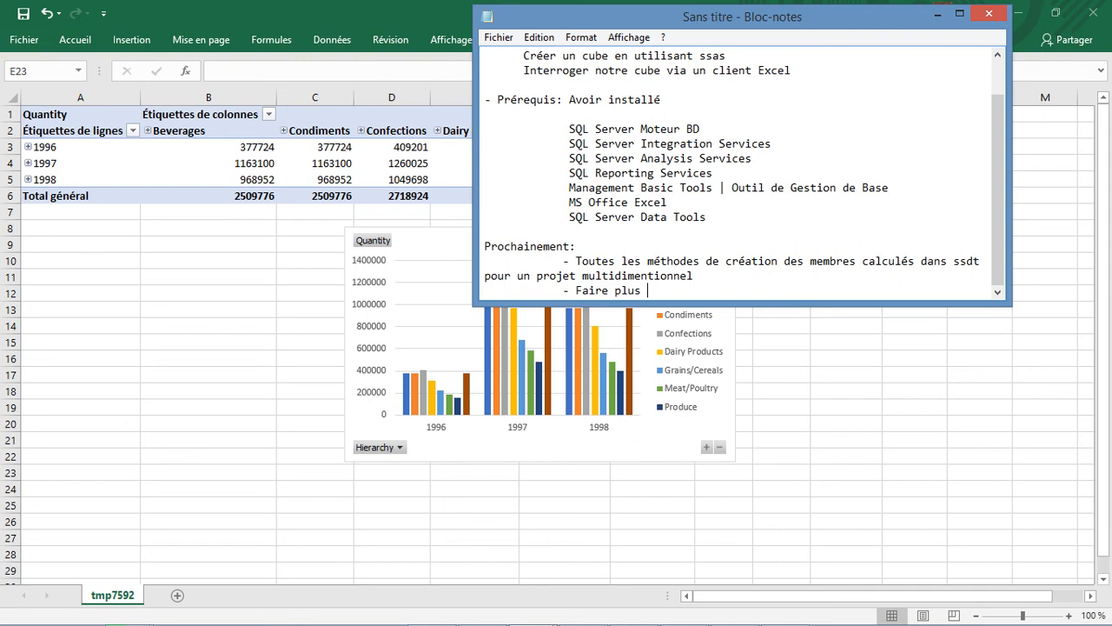
{"action": "type", "text": " d'Analyses pertin"}
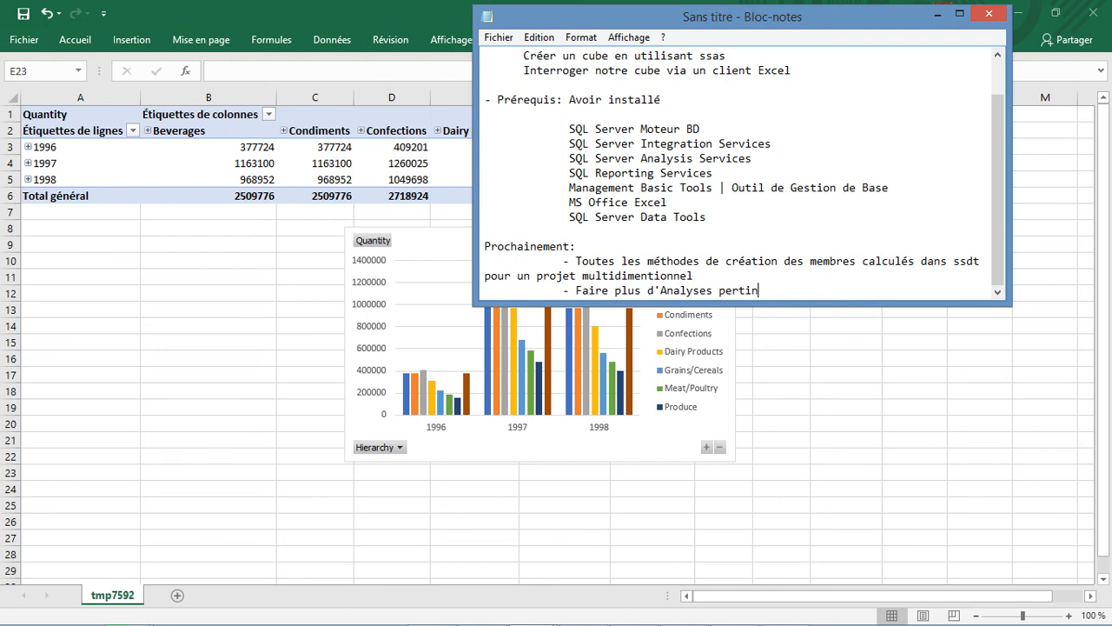
{"action": "type", "text": "entes"}
{"action": "type", "text": " sur"}
{"action": "key", "text": "BackSpace"}
{"action": "key", "text": "BackSpace"}
{"action": "key", "text": "BackSpace"}
{"action": "type", "text": "à travers notre "}
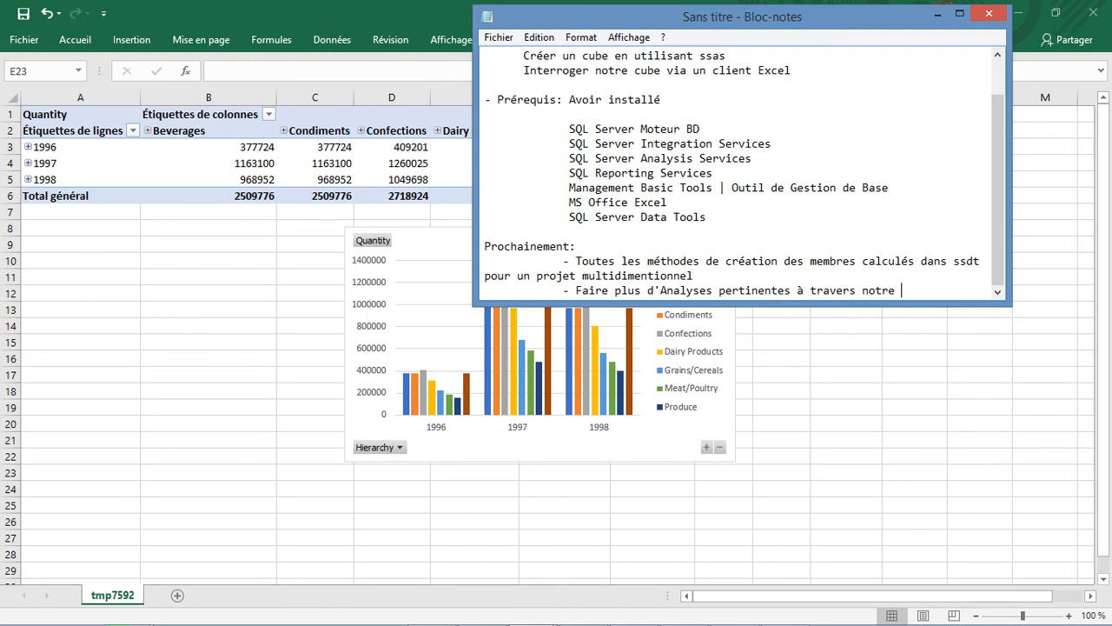
{"action": "type", "text": "client Excel"}
{"action": "key", "text": "Return"}
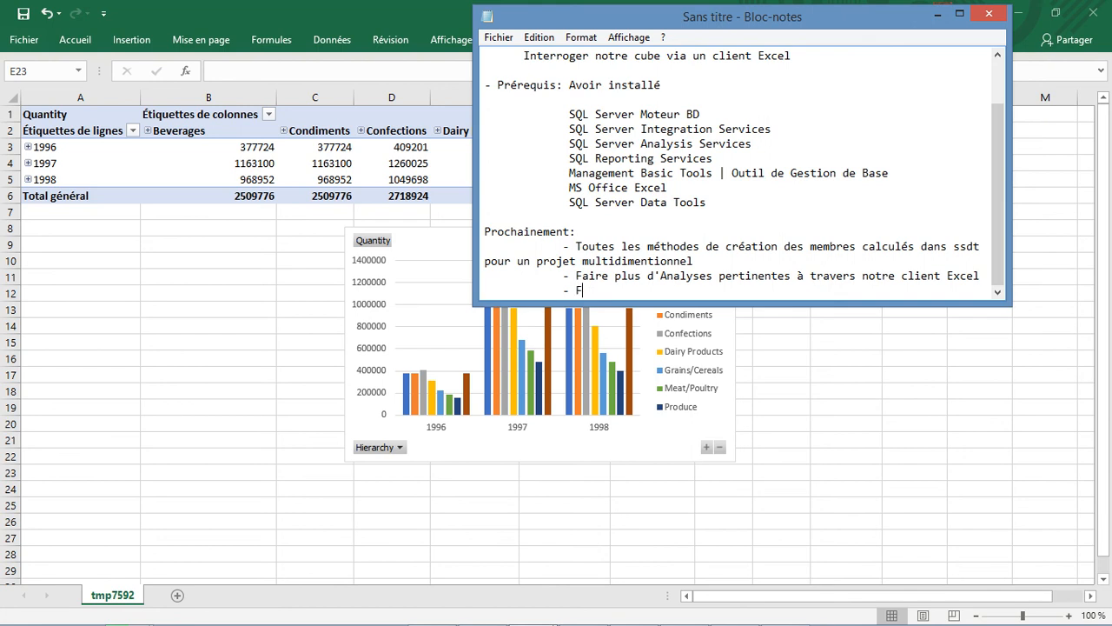
{"action": "type", "text": "Expliquer en détail"}
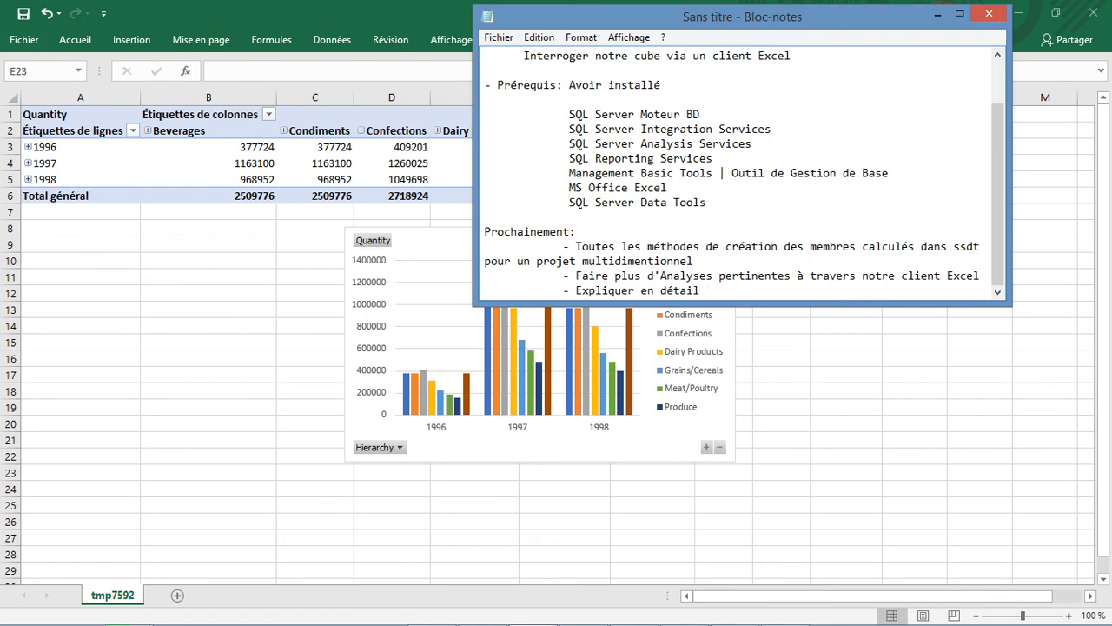
{"action": "type", "text": " le"}
{"action": "key", "text": "BackSpace"}
{"action": "key", "text": "BackSpace"}
{"action": "key", "text": "BackSpace"}
{"action": "key", "text": "BackSpace"}
{"action": "key", "text": "BackSpace"}
{"action": "key", "text": "BackSpace"}
{"action": "key", "text": "BackSpace"}
{"action": "key", "text": "BackSpace"}
{"action": "key", "text": "BackSpace"}
{"action": "key", "text": "BackSpace"}
{"action": "key", "text": "BackSpace"}
{"action": "key", "text": "BackSpace"}
{"action": "key", "text": "BackSpace"}
{"action": "key", "text": "BackSpace"}
{"action": "key", "text": "BackSpace"}
{"action": "key", "text": "BackSpace"}
{"action": "key", "text": "BackSpace"}
{"action": "key", "text": "BackSpace"}
{"action": "key", "text": "BackSpace"}
{"action": "key", "text": "BackSpace"}
{"action": "key", "text": "BackSpace"}
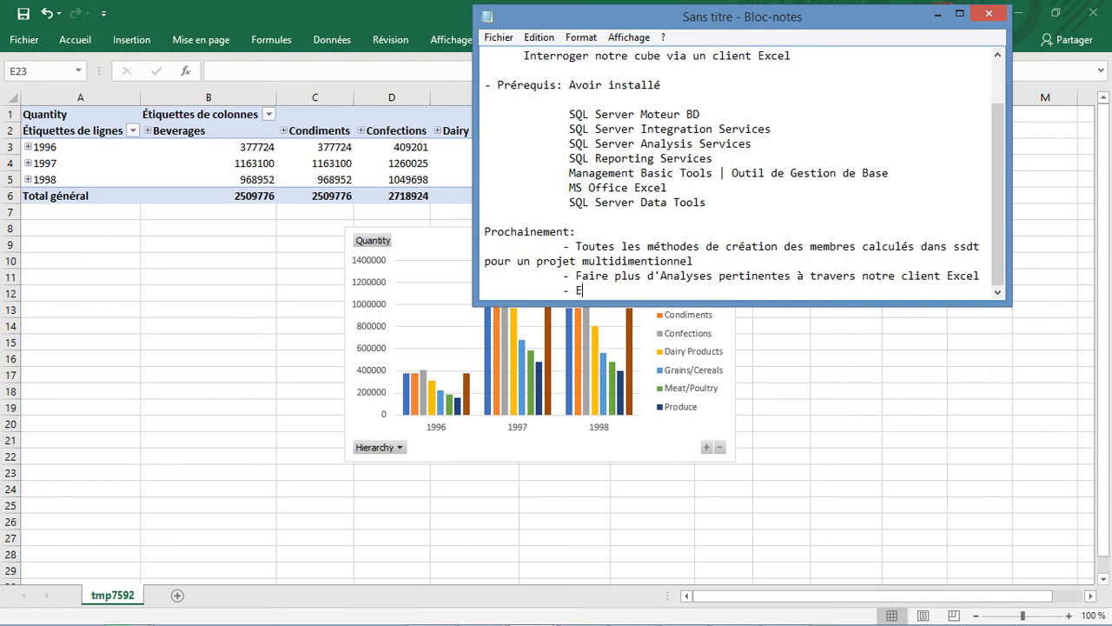
{"action": "key", "text": "BackSpace"}
Write the third Prochainement bullet as "- Créer pas à pas un Datawarehouse( Creér des procédures stockées qui permettrons de remplir notre Datawarehouse)"
{"action": "type", "text": "Créer pas à pas un Dat"}
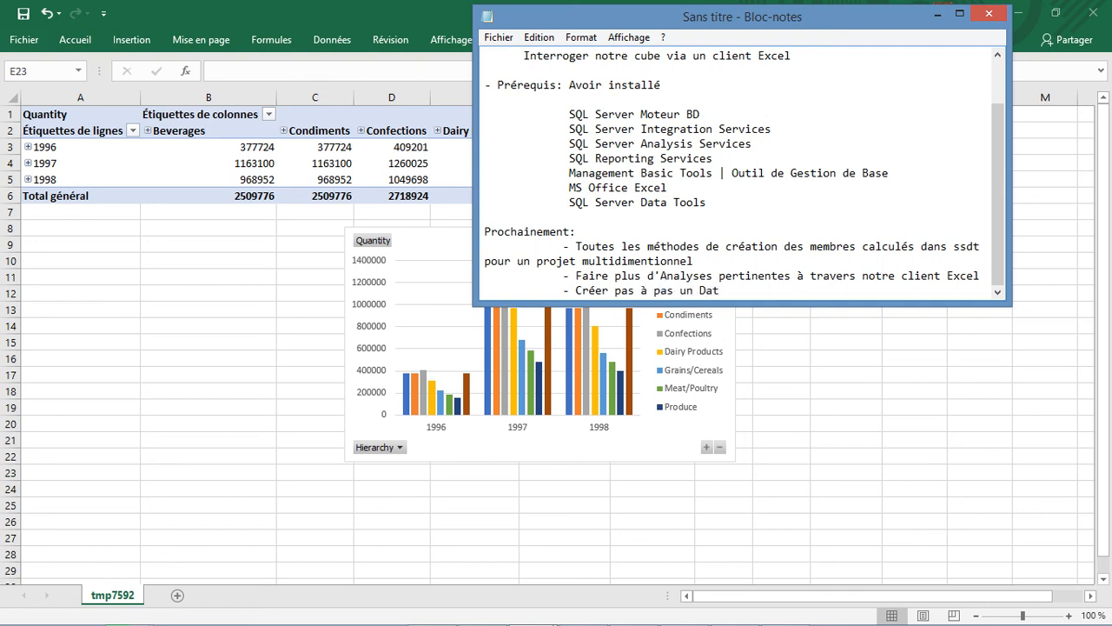
{"action": "type", "text": "awarehouse( Creér des "}
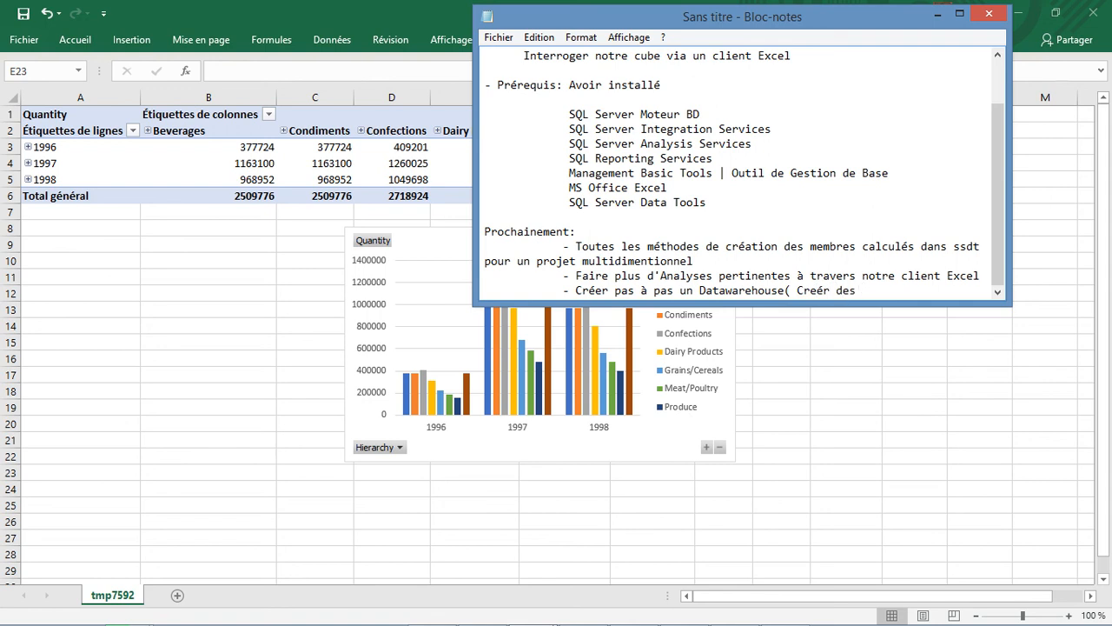
{"action": "type", "text": "procédures stockées"}
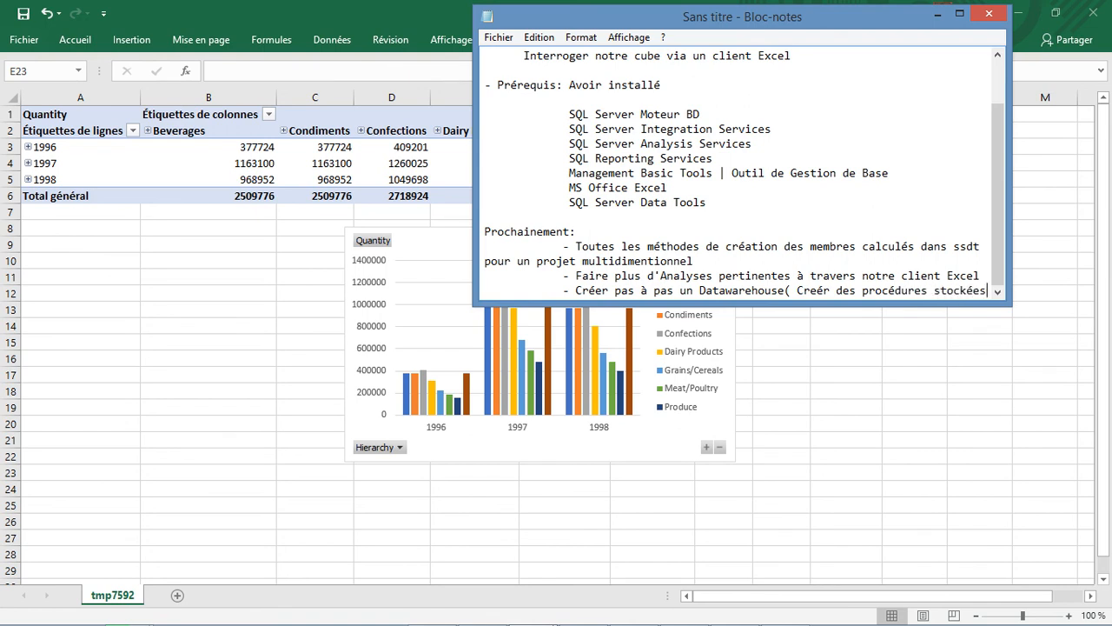
{"action": "type", "text": " qui p"}
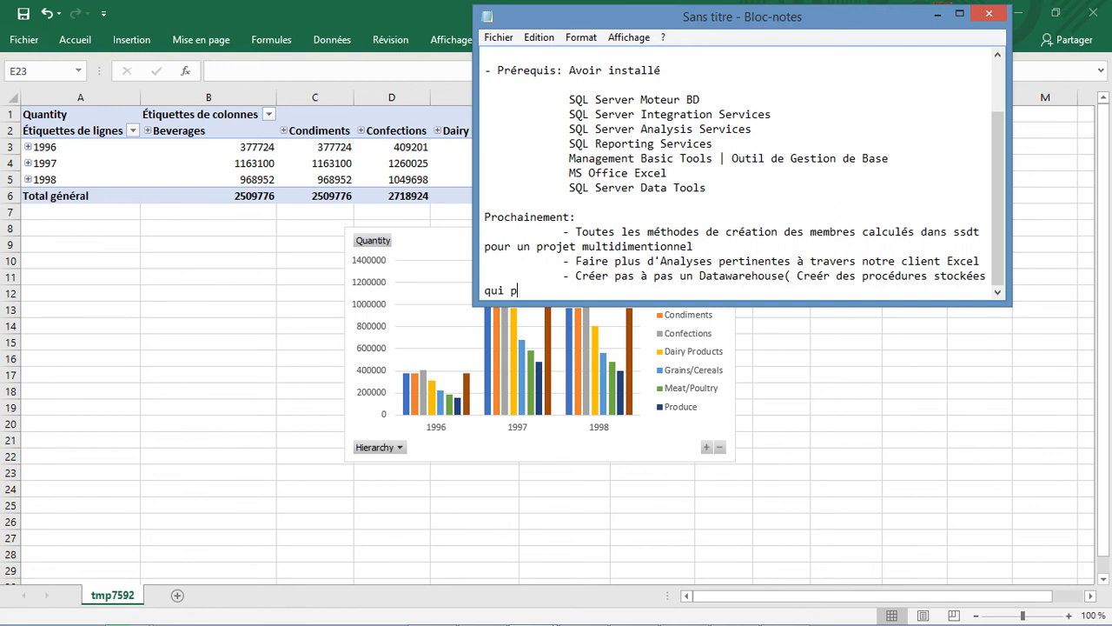
{"action": "type", "text": "ermettrons de remplir"}
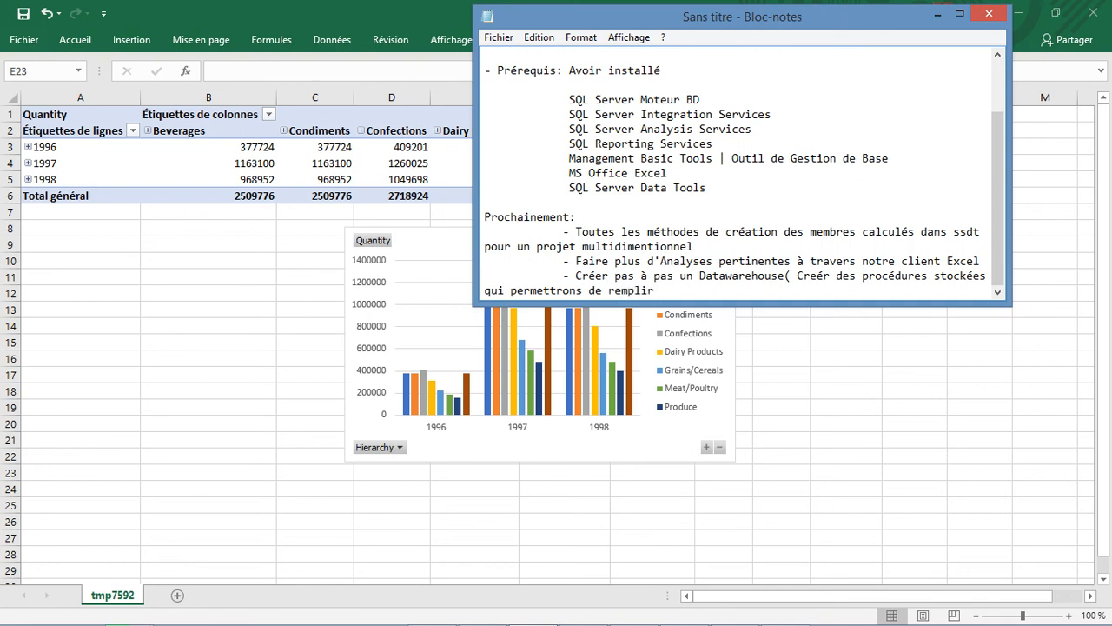
{"action": "type", "text": " notre Datawarehous"}
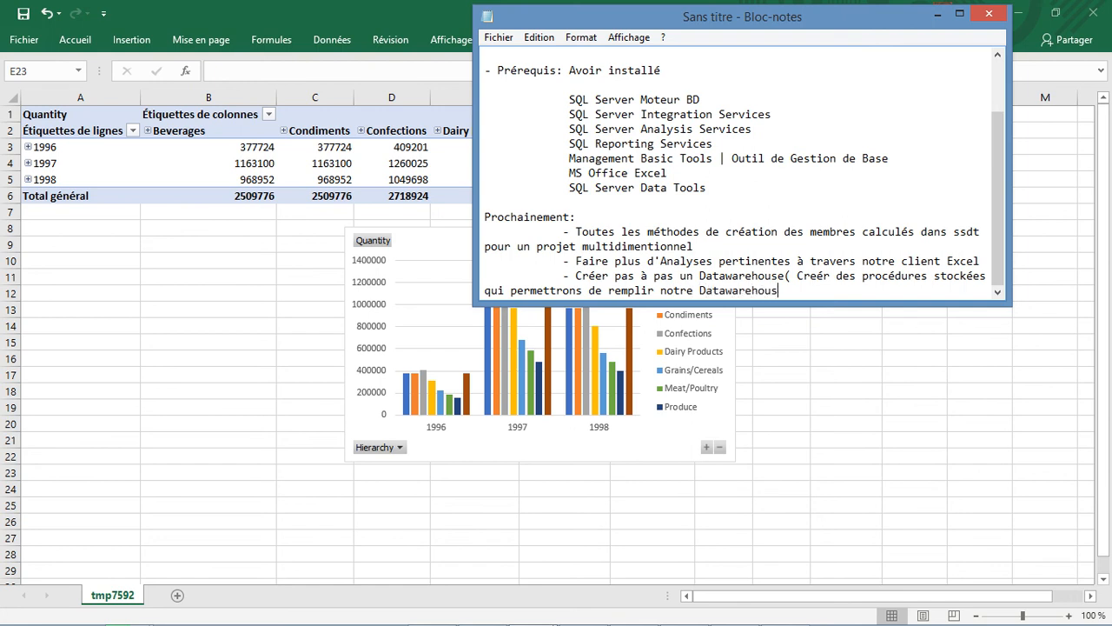
{"action": "type", "text": "e)"}
Append "à partir d'une BD transactionnelle" to the Datawarehouse bullet and start a new line below it
{"action": "left_click", "coordinate": [668, 290]}
{"action": "left_click", "coordinate": [786, 290]}
{"action": "key", "text": "BackSpace"}
{"action": "key", "text": "Right"}
{"action": "type", "text": "à partir"}
{"action": "type", "text": "une"}
{"action": "key", "text": "Left"}
{"action": "key", "text": "End"}
{"action": "type", "text": "BD transac"}
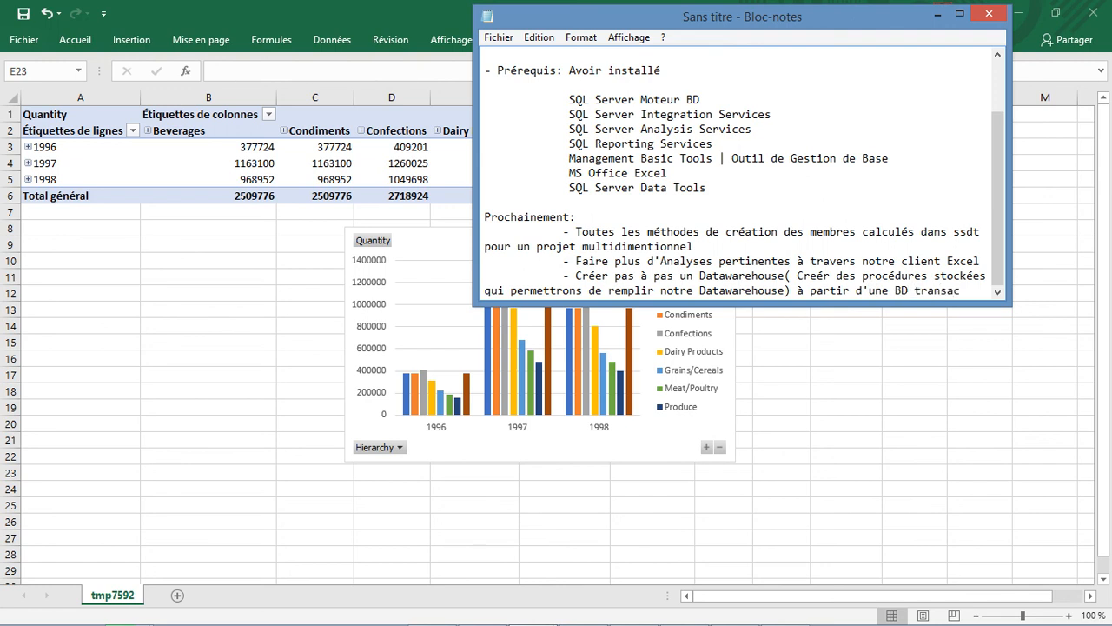
{"action": "type", "text": "tionnel"}
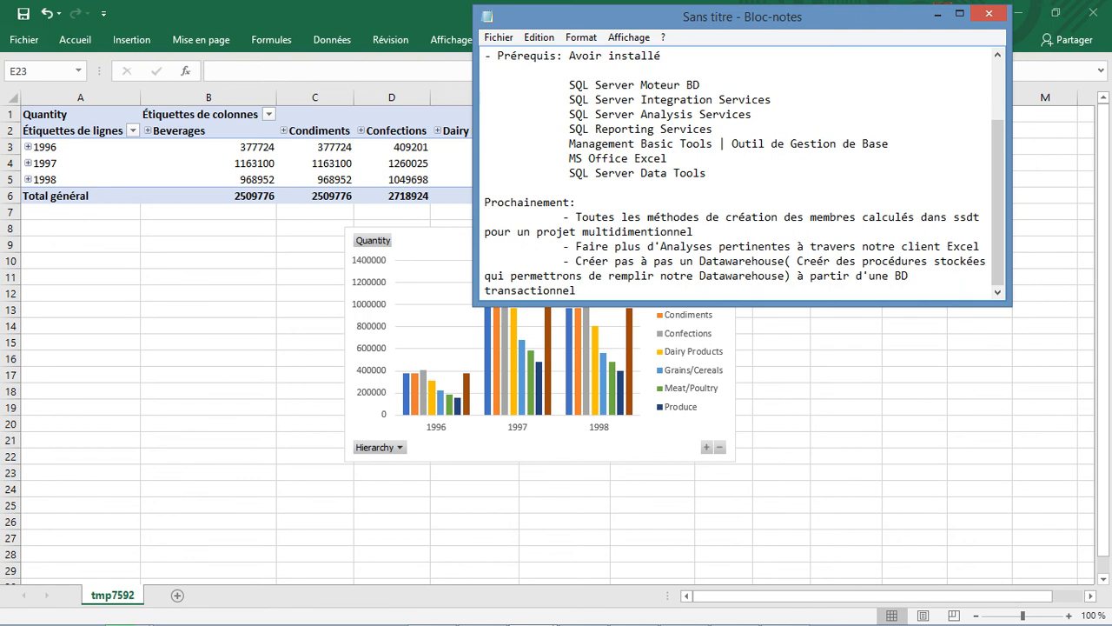
{"action": "type", "text": "le"}
{"action": "key", "text": "Return"}
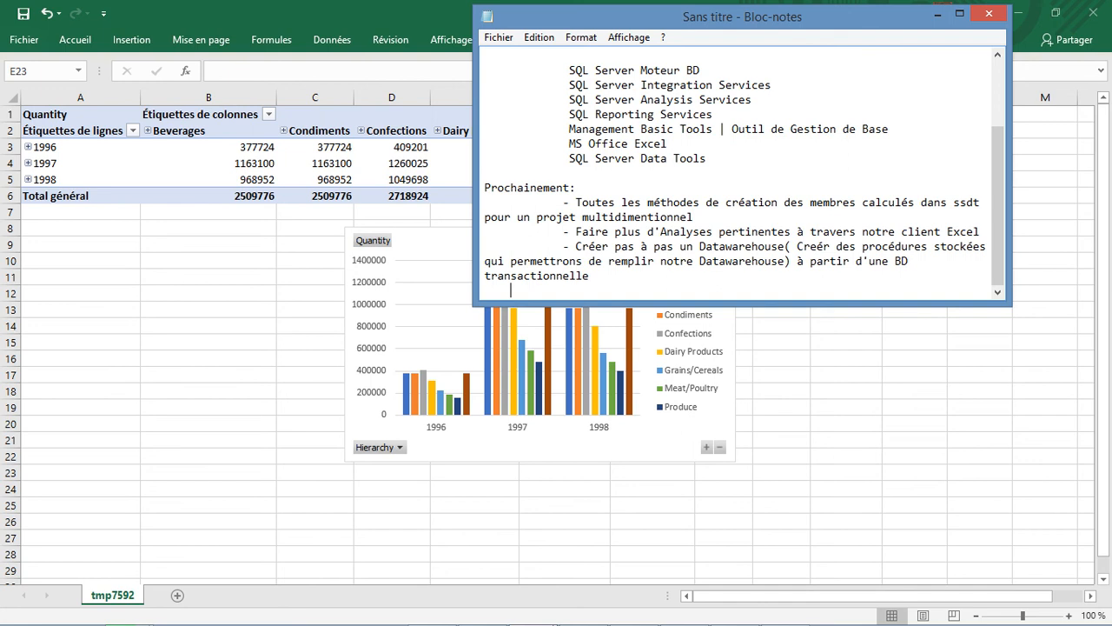
Add a second "Prochainement:" heading with the bullet "- Le langage MDX (langage qui permet d'interroger un cube)" beneath it
{"action": "type", "text": "Prochainement:"}
{"action": "key", "text": "Return"}
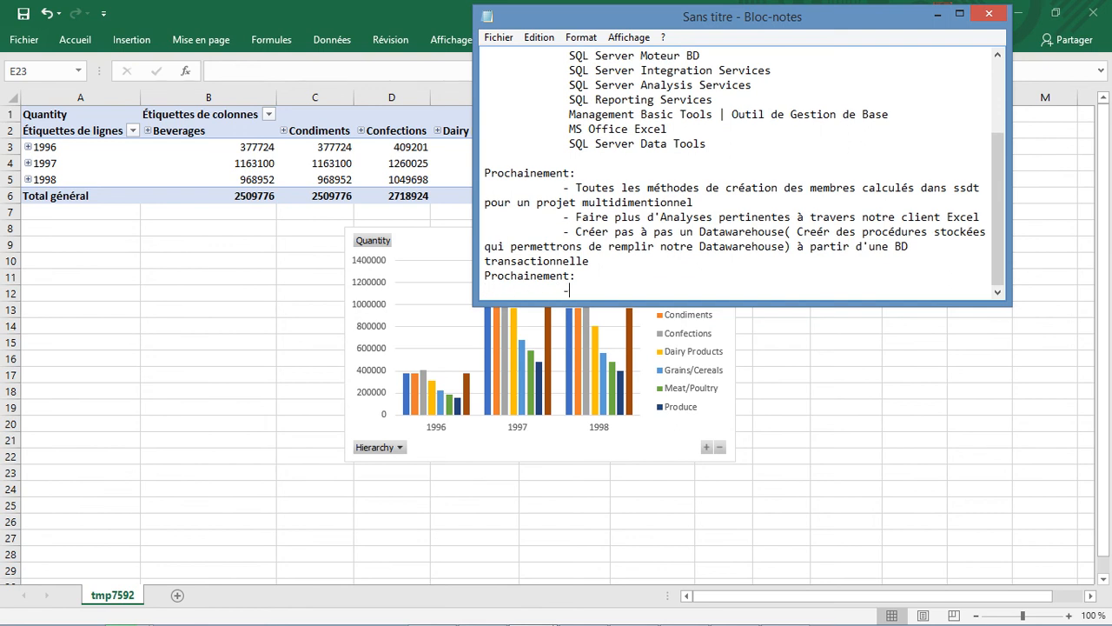
{"action": "type", "text": "Le langage MDX (langa"}
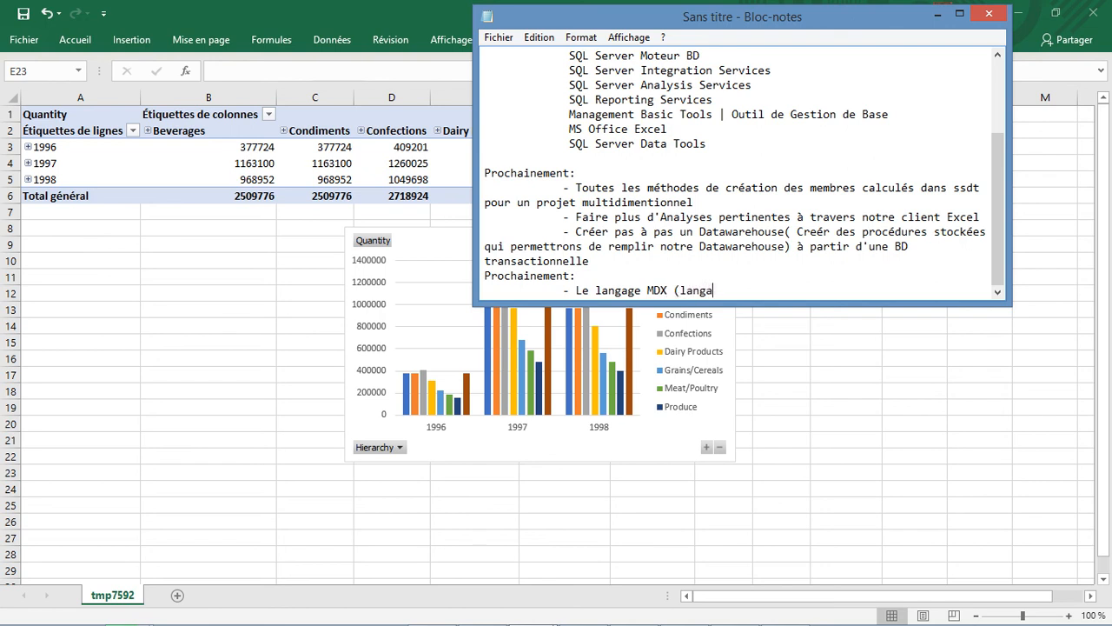
{"action": "type", "text": "ge qui permet d'"}
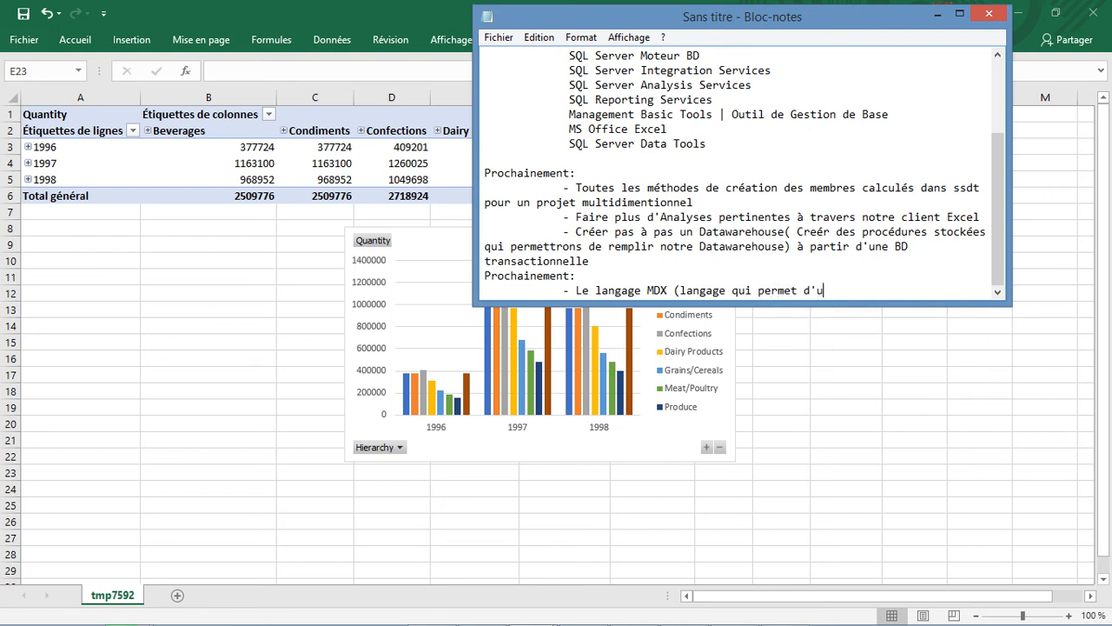
{"action": "type", "text": "inter"}
{"action": "key", "text": "BackSpace"}
{"action": "type", "text": "rroger un cube)"}
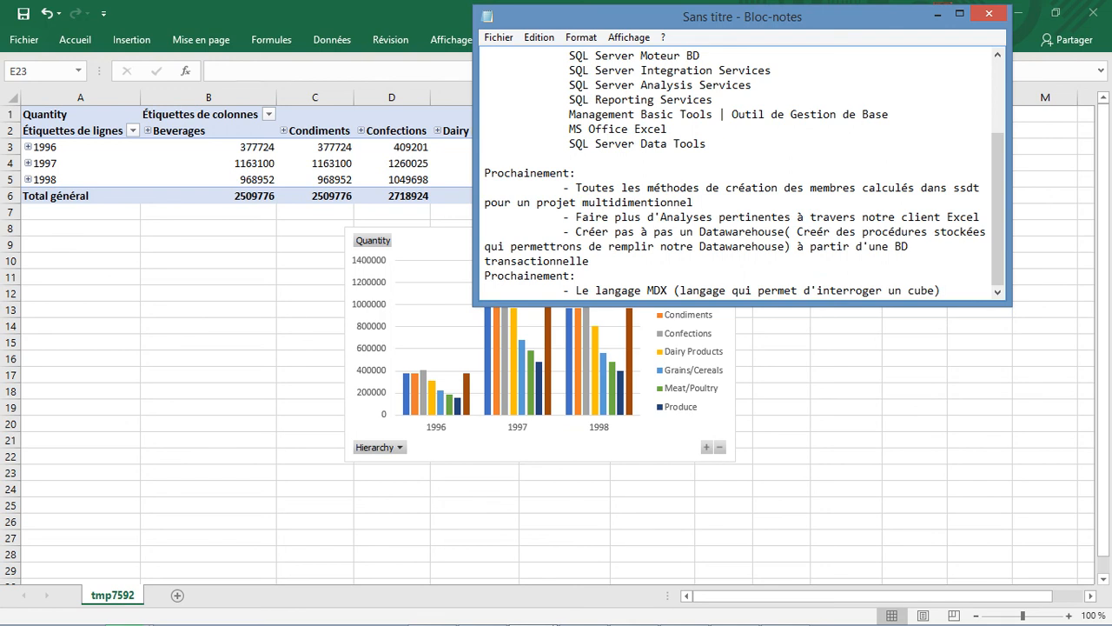
Reword the parenthesis in the MDX bullet to "(l'un des langages qui permettent d'interroger un cube)"
{"action": "type", "text": "l'un des"}
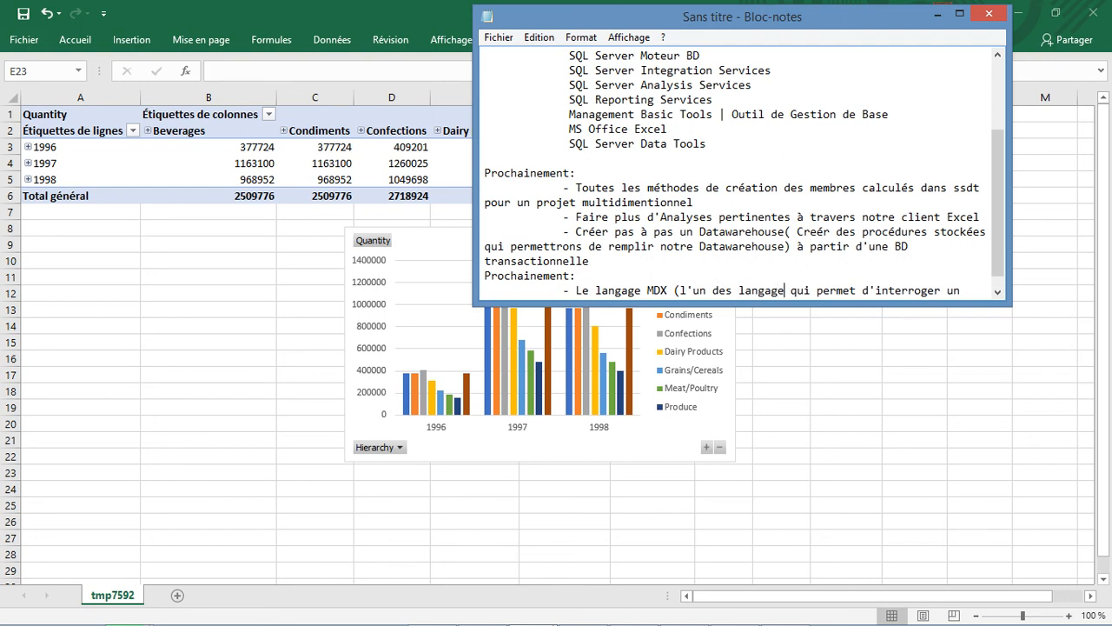
{"action": "type", "text": " s"}
{"action": "left_click", "coordinate": [869, 290]}
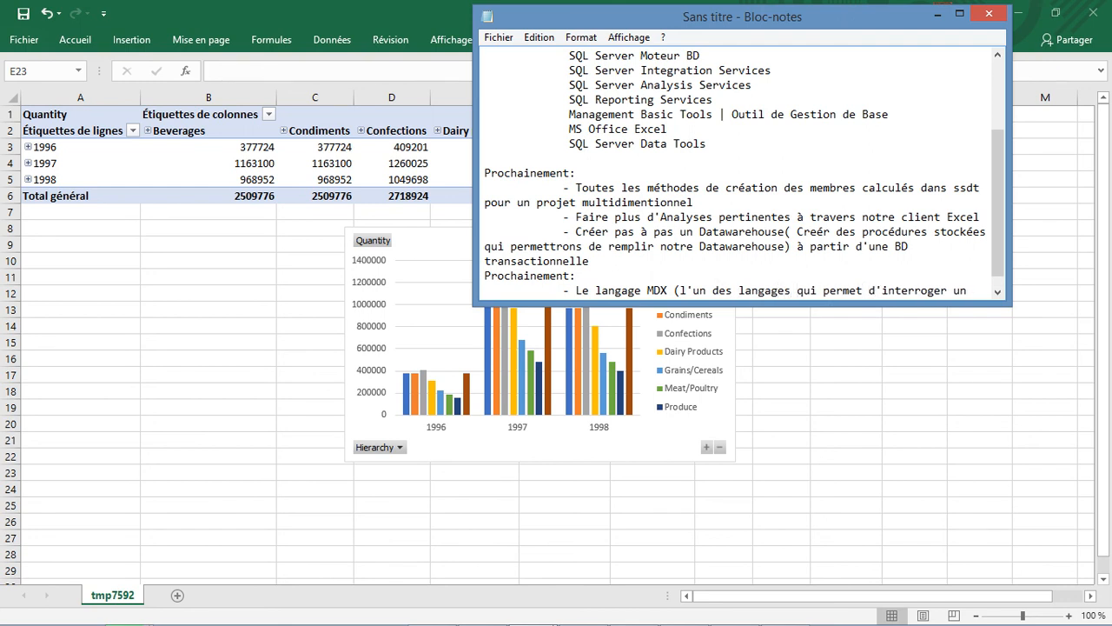
{"action": "type", "text": "tent"}
{"action": "key", "text": "Right"}
{"action": "key", "text": "Right"}
{"action": "key", "text": "Right"}
{"action": "key", "text": "Right"}
{"action": "key", "text": "Right"}
{"action": "key", "text": "Right"}
{"action": "key", "text": "Right"}
{"action": "key", "text": "Right"}
{"action": "key", "text": "Right"}
{"action": "key", "text": "Right"}
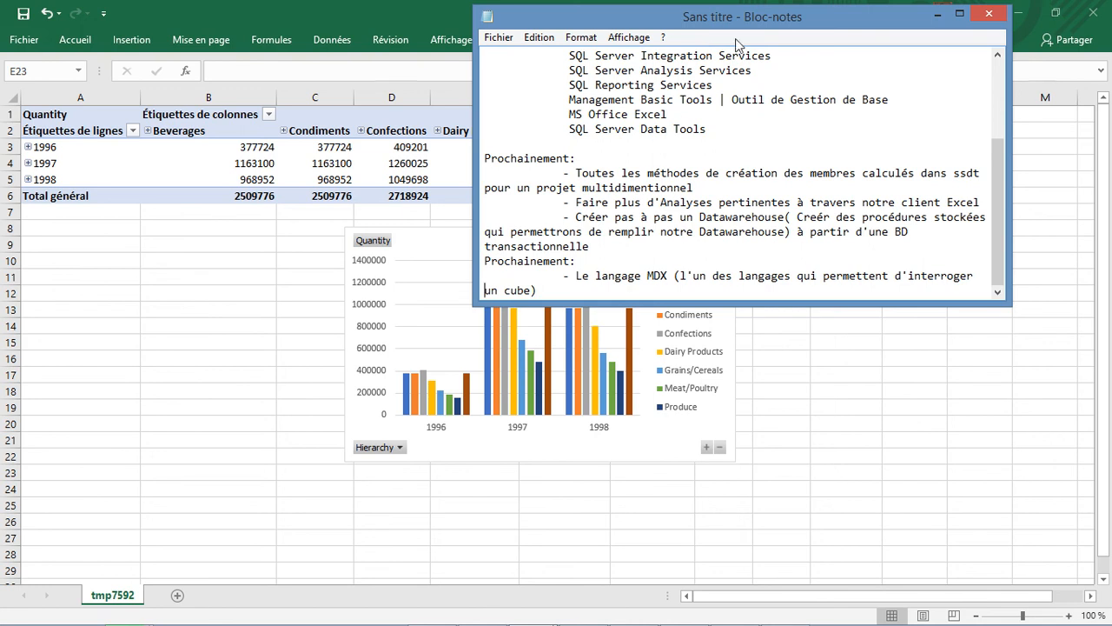
Switch to the Excel workbook, select the Quantity pivot chart and review the Vente measures in its field list
{"action": "left_click", "coordinate": [576, 367]}
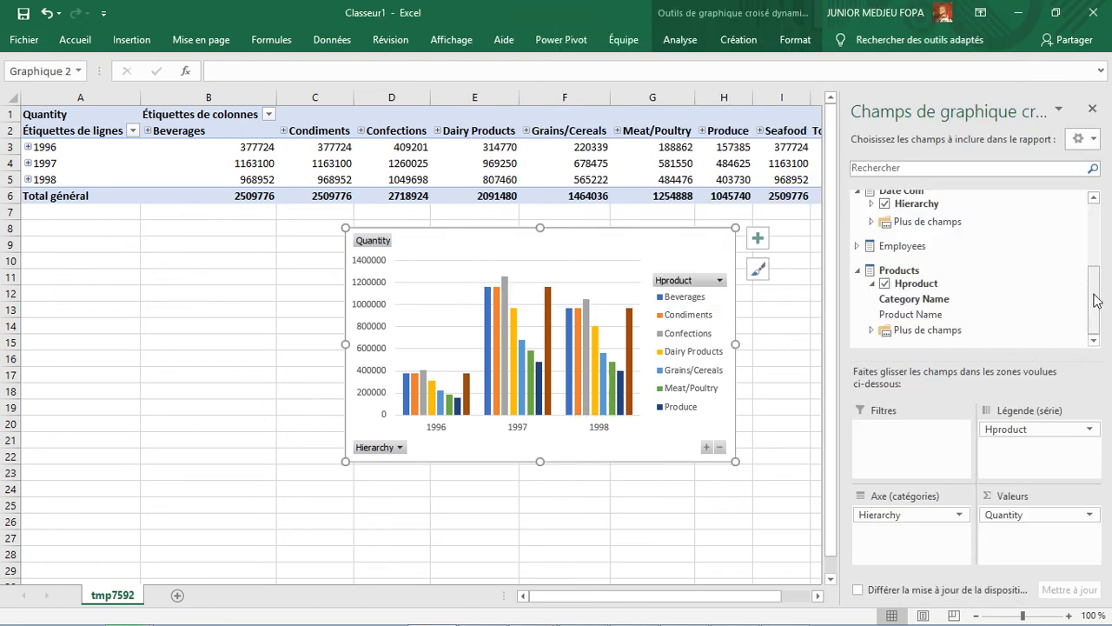
{"action": "left_click_drag", "start_coordinate": [1097, 300], "coordinate": [1098, 224]}
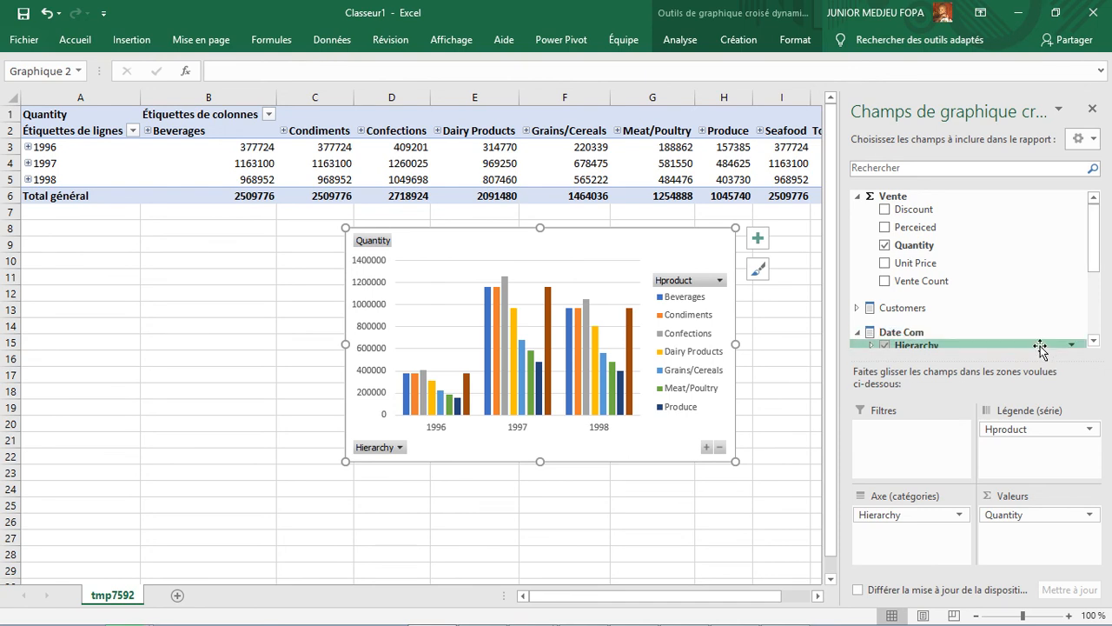
{"action": "mouse_move", "coordinate": [730, 621]}
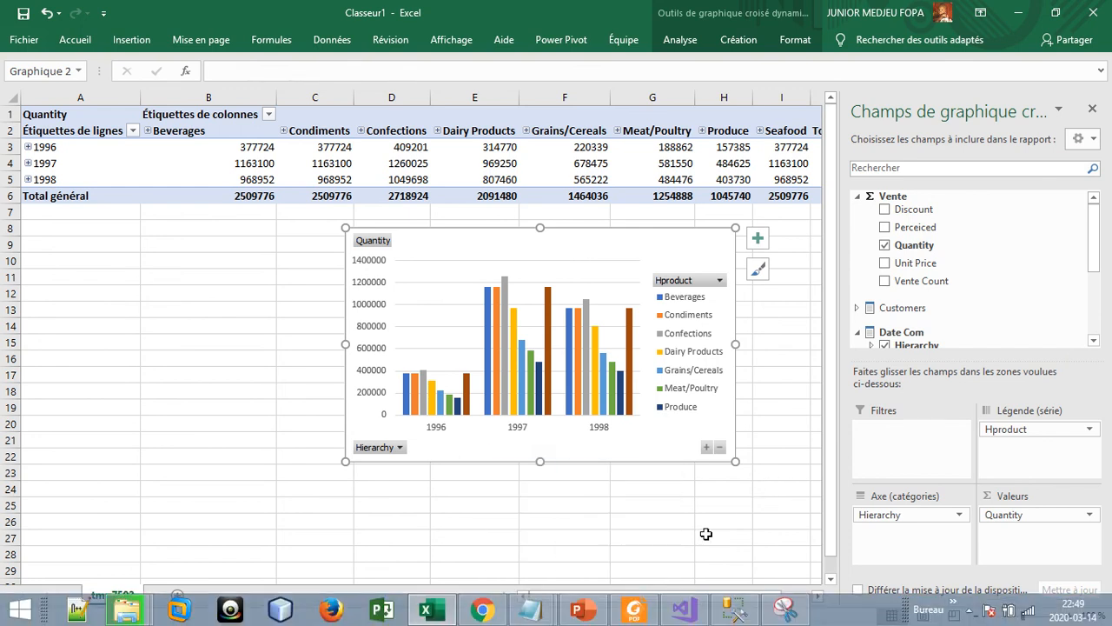
{"action": "mouse_move", "coordinate": [356, 2]}
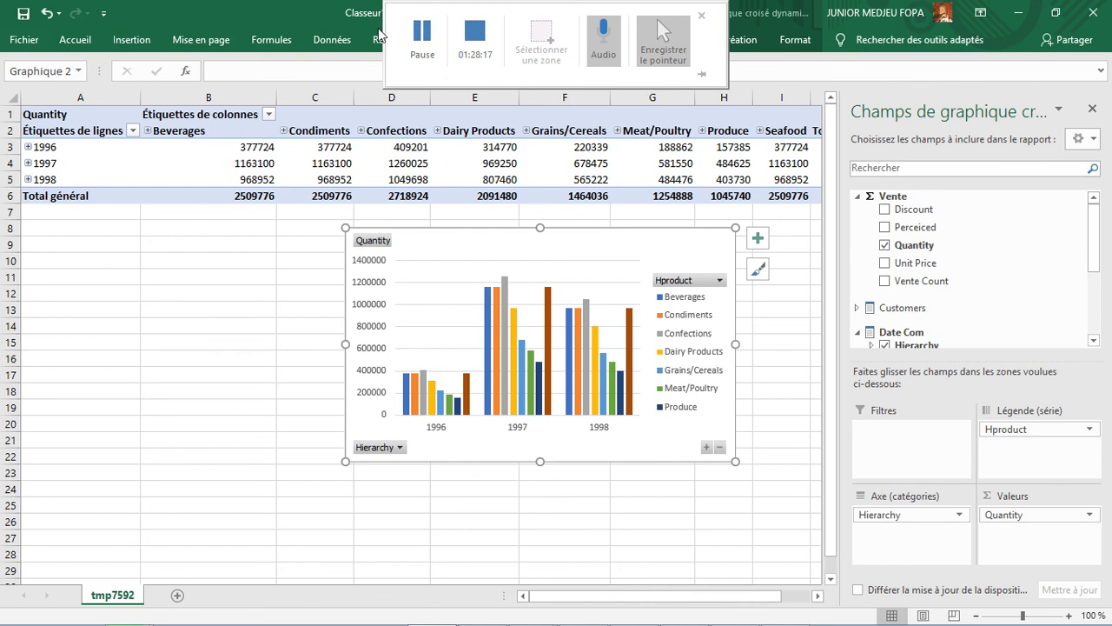
{"action": "left_click", "coordinate": [421, 39]}
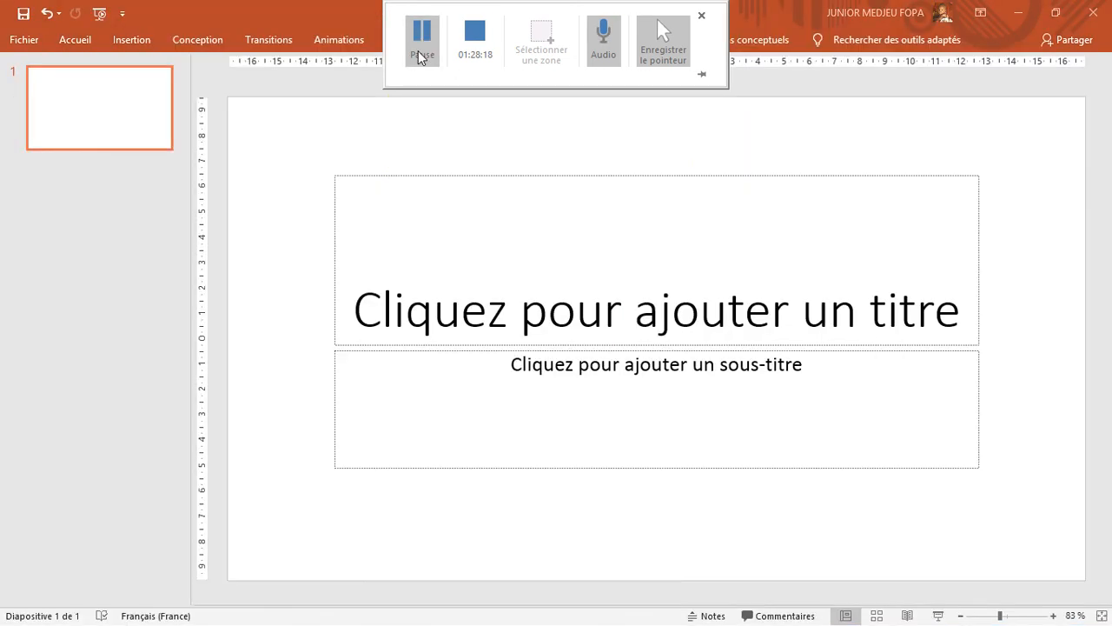